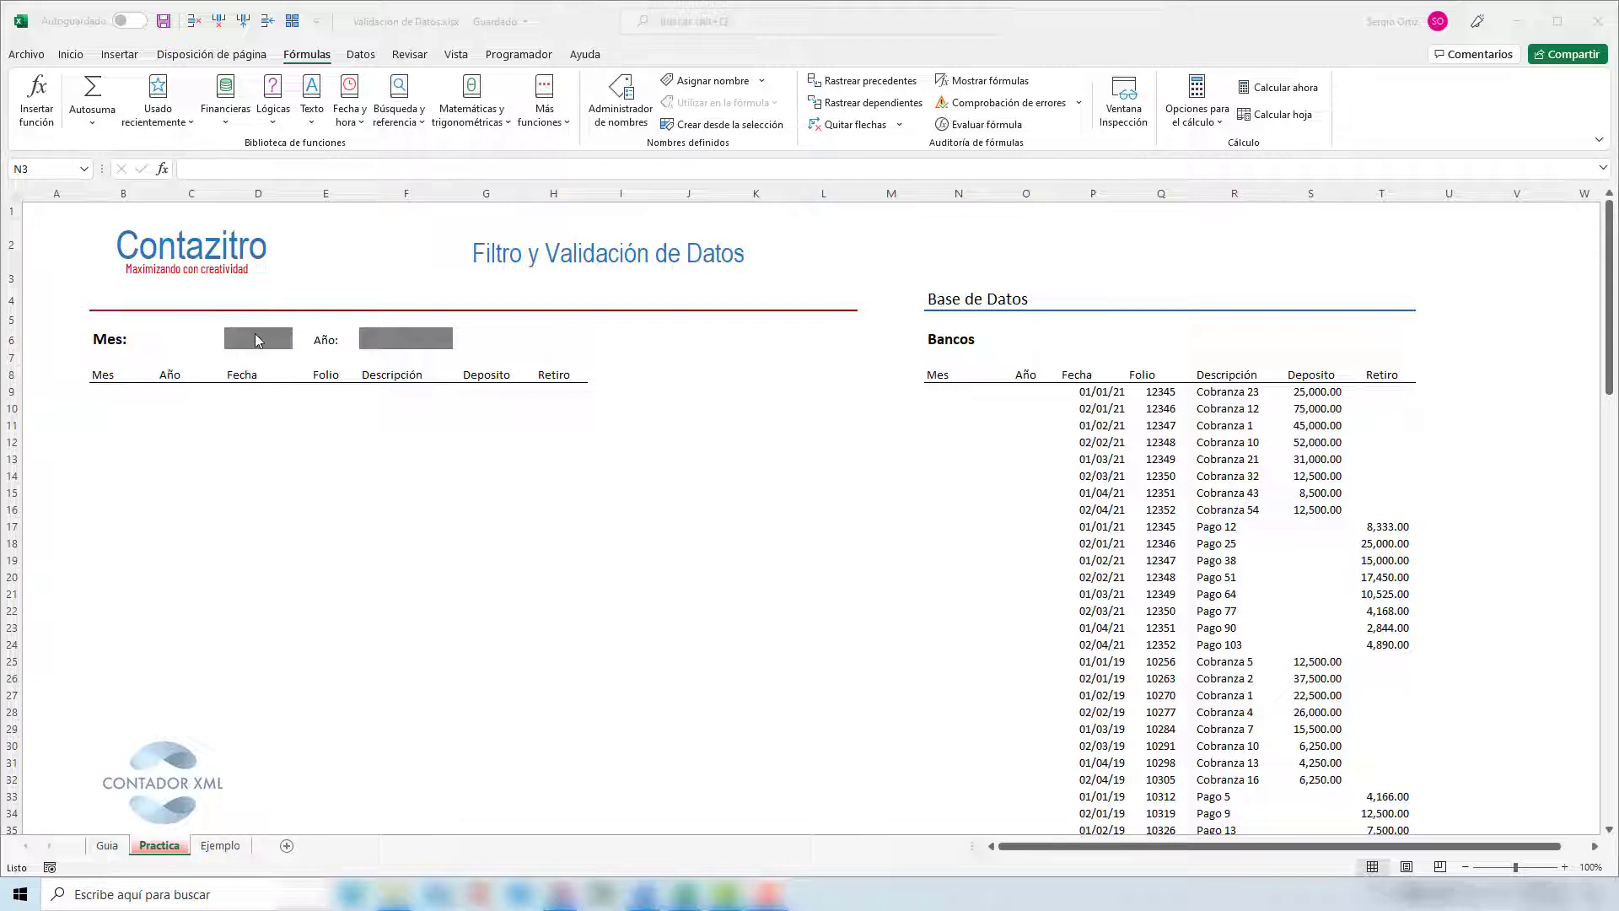
Examine the grey Mes and Año input cells and the extent of the Bancos database with its headers on the Practica sheet.
left_click(401, 337)
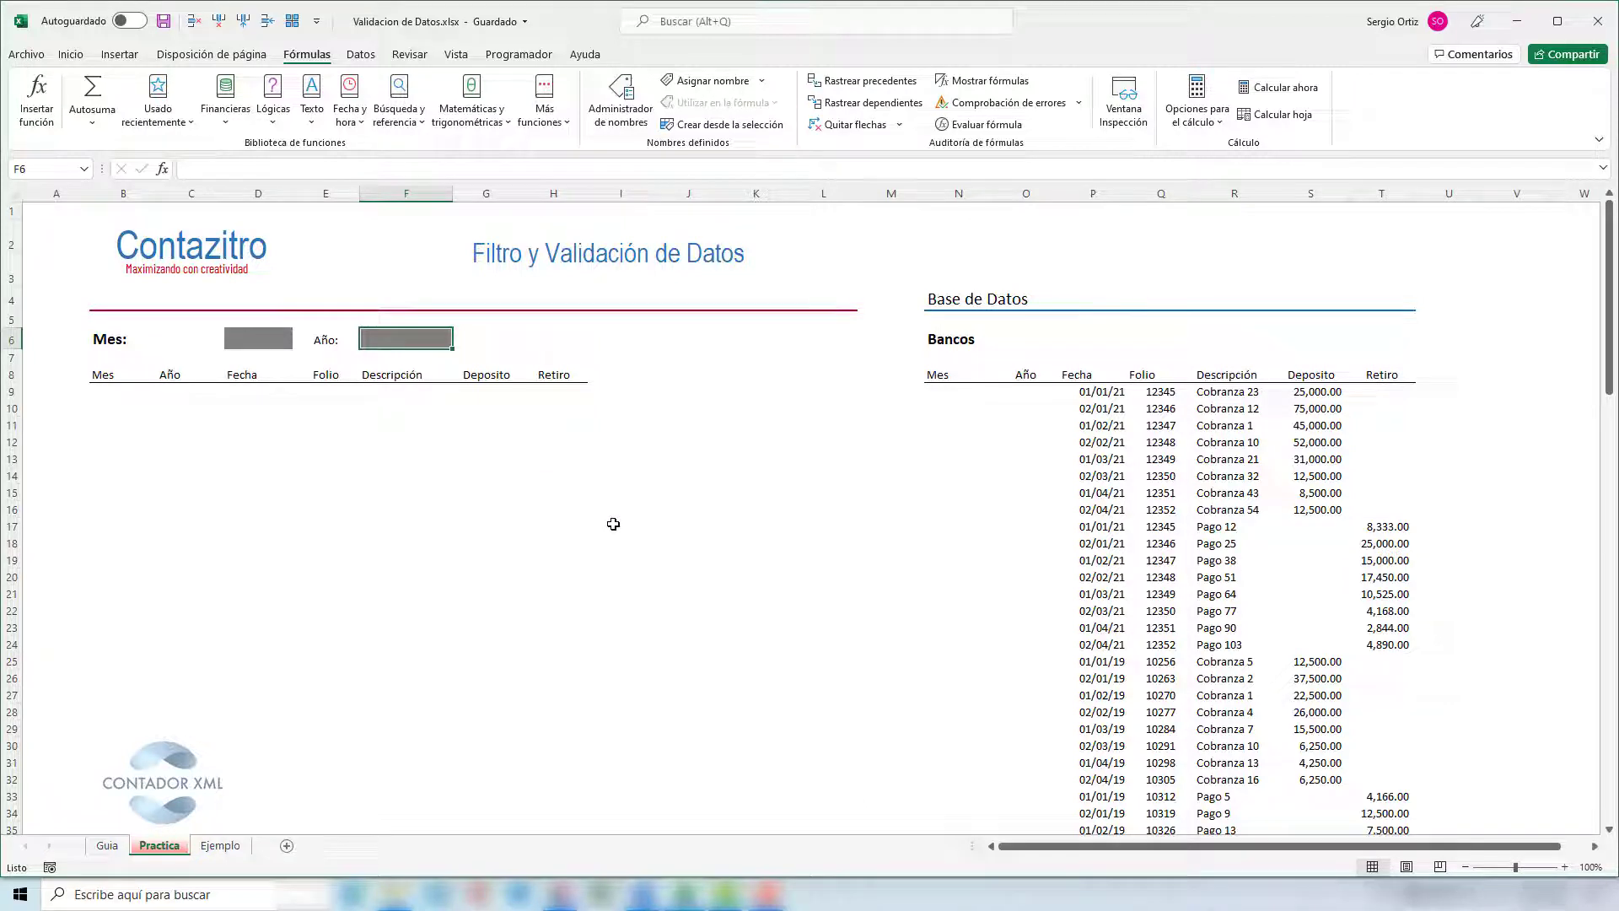
left_click(687, 508)
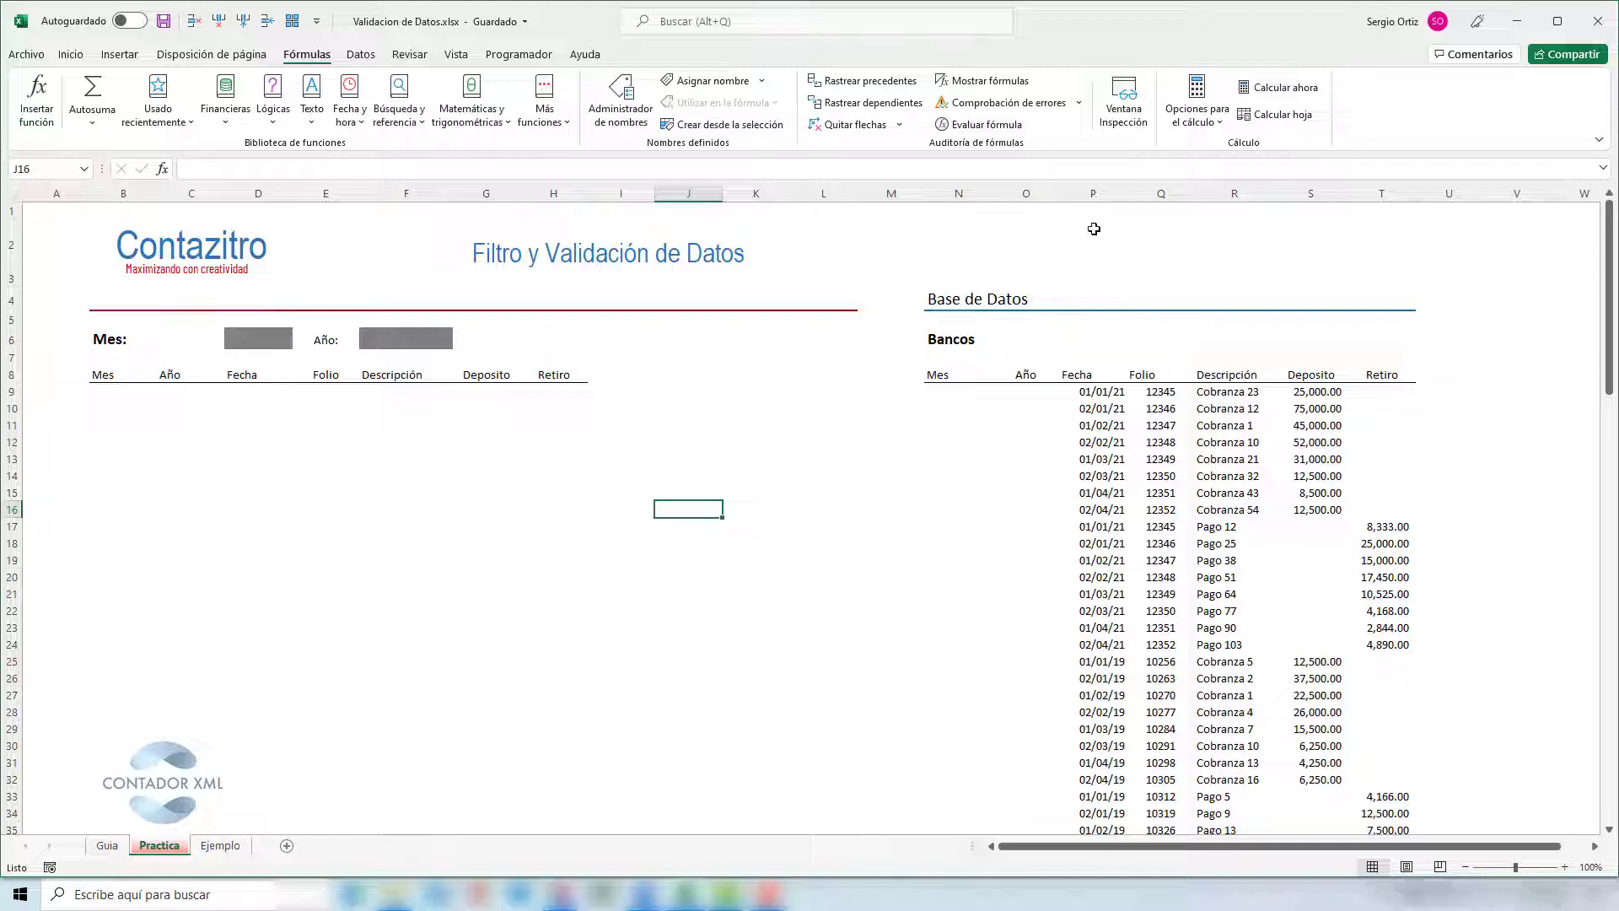
left_click_drag(1089, 193, 1396, 291)
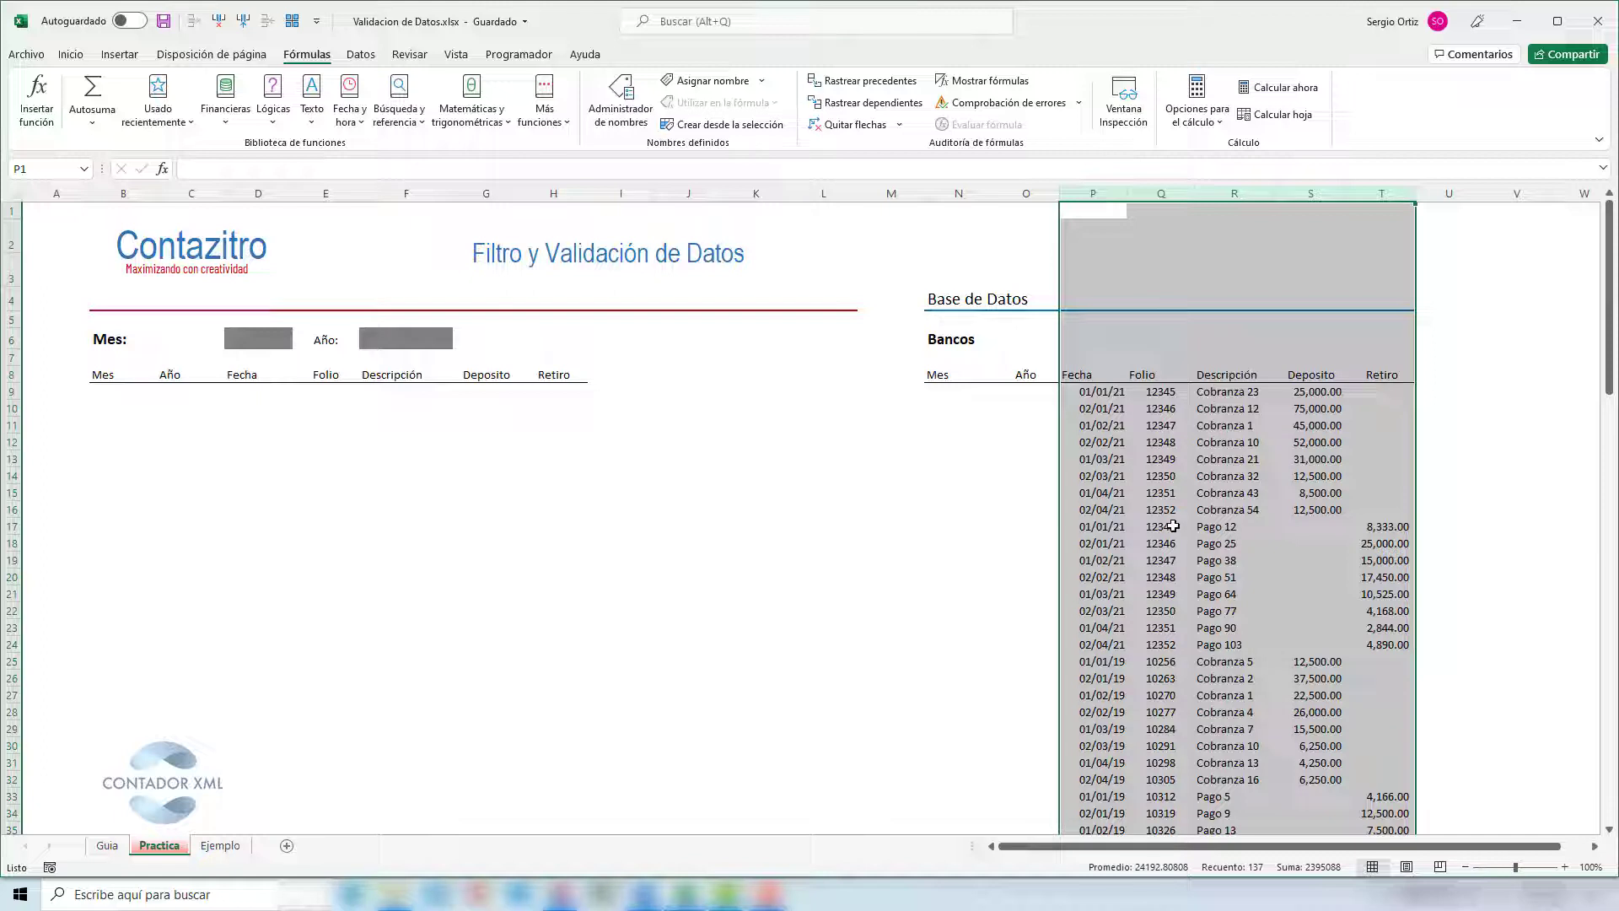
left_click(968, 392)
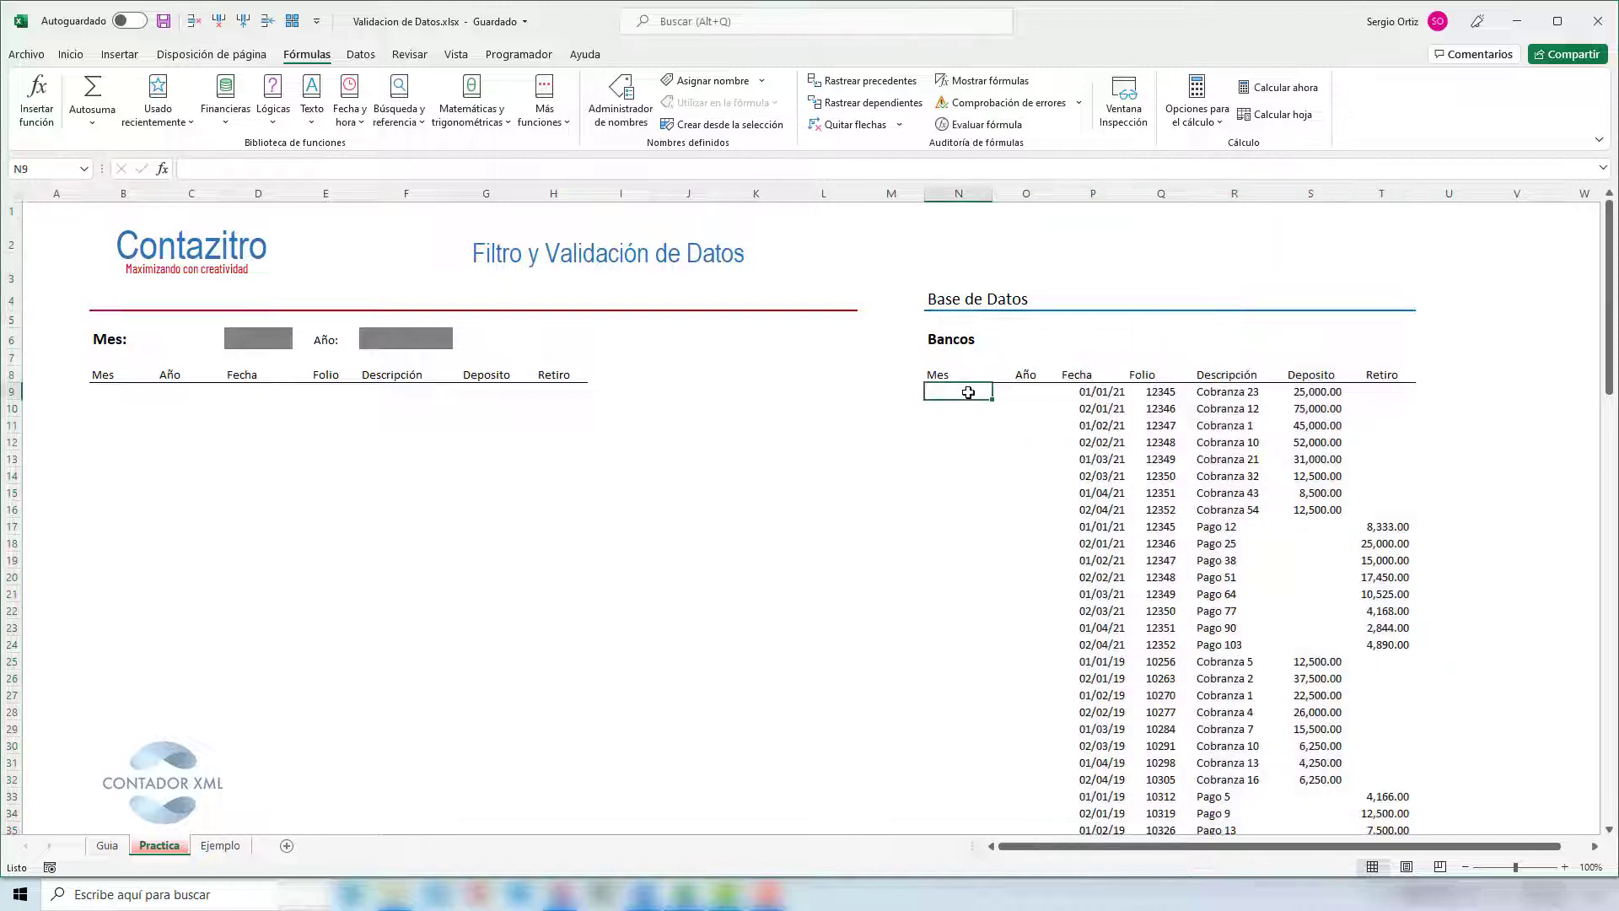
left_click_drag(949, 357, 1377, 368)
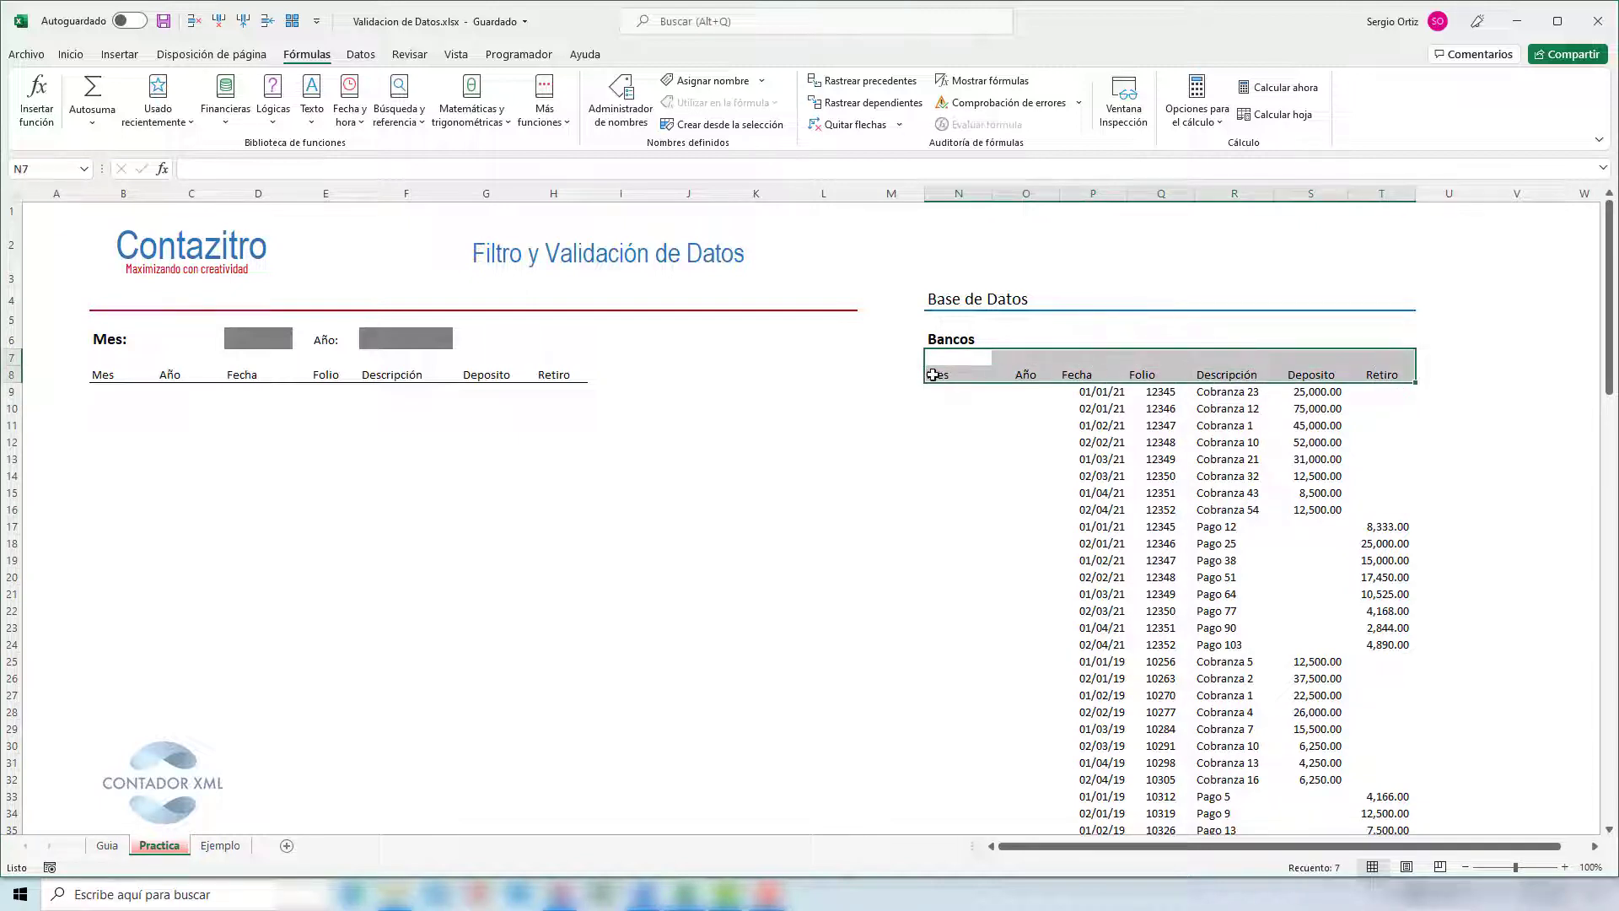
left_click_drag(932, 375, 1404, 816)
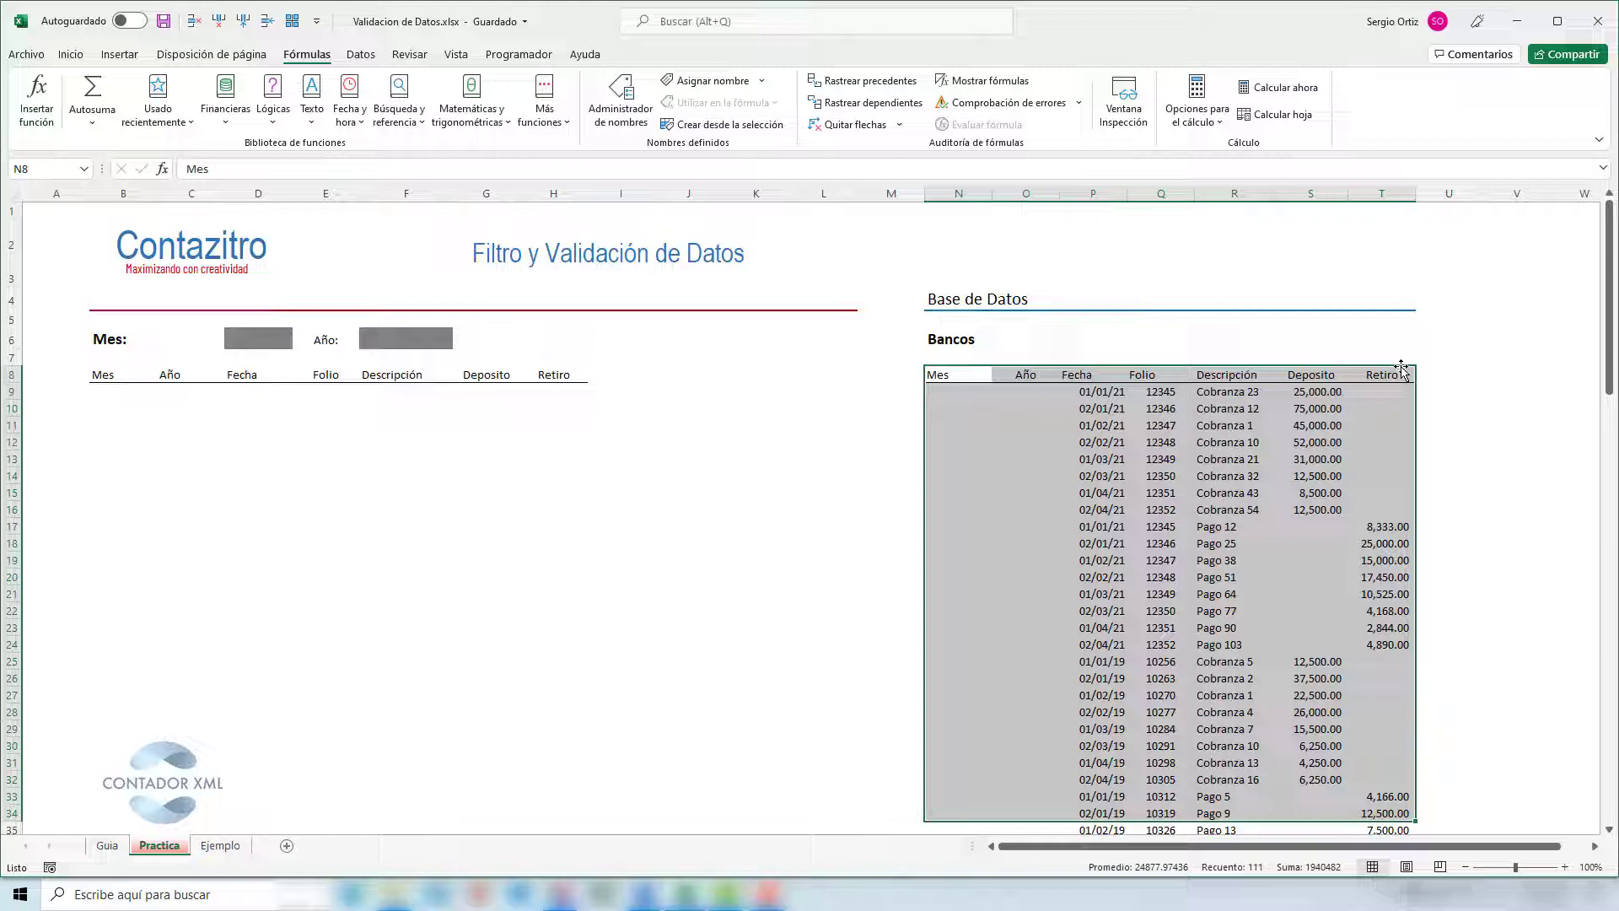
left_click(986, 359)
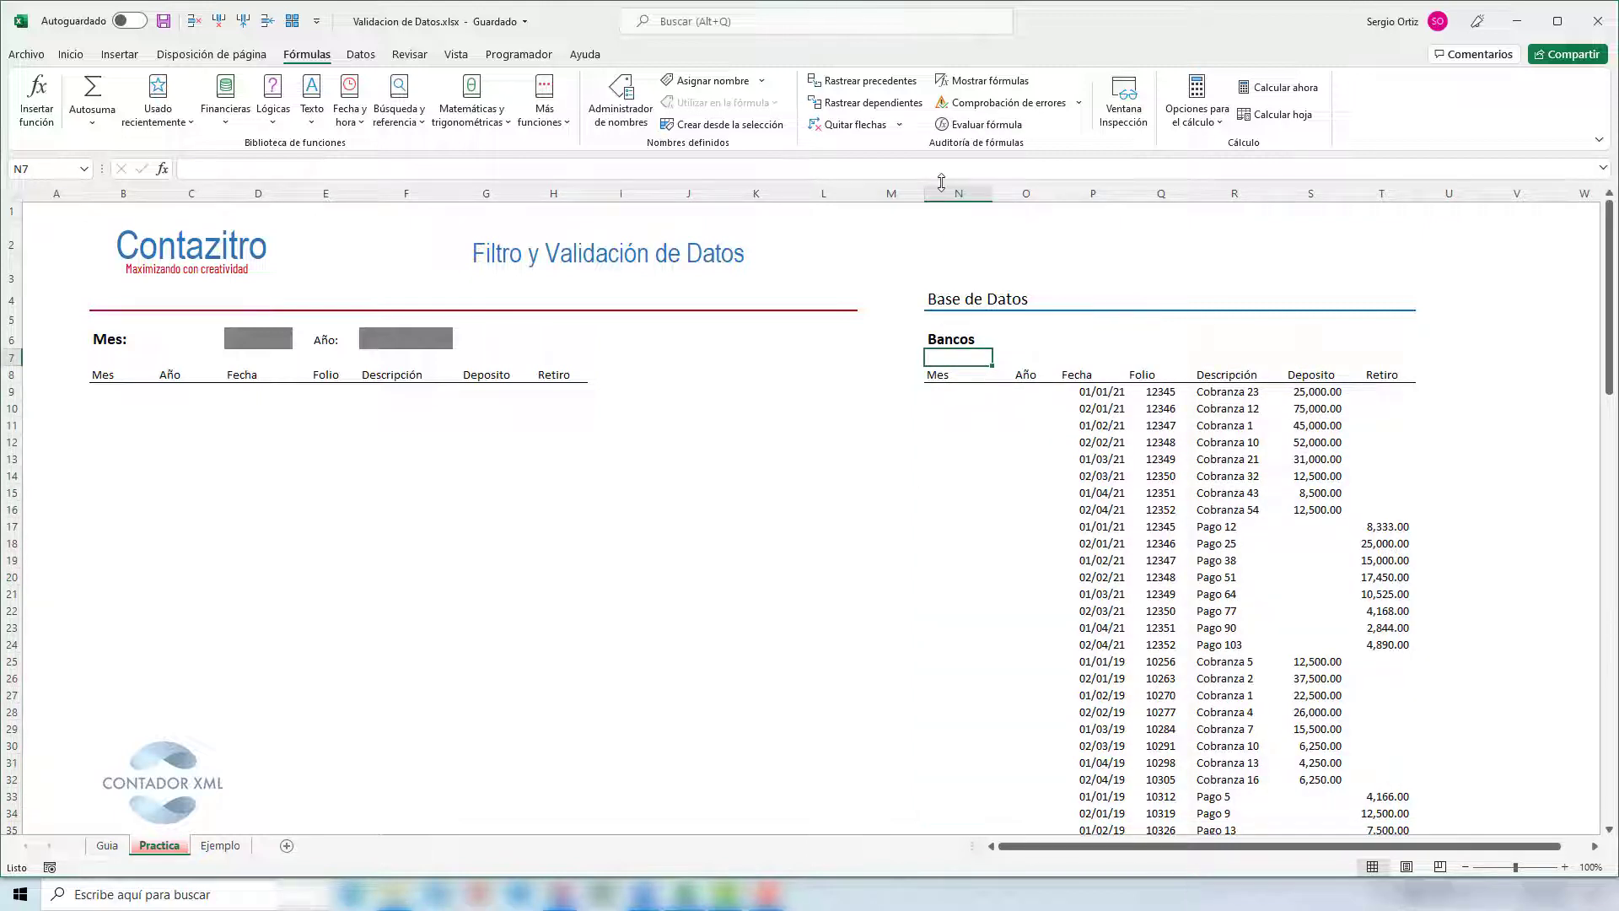
Examine the empty Mes and Año columns beside Fecha and the report area intended for the filtered results.
mouse_move(941, 190)
left_mouse_down()
mouse_move(1020, 195)
mouse_move(1024, 316)
left_mouse_up()
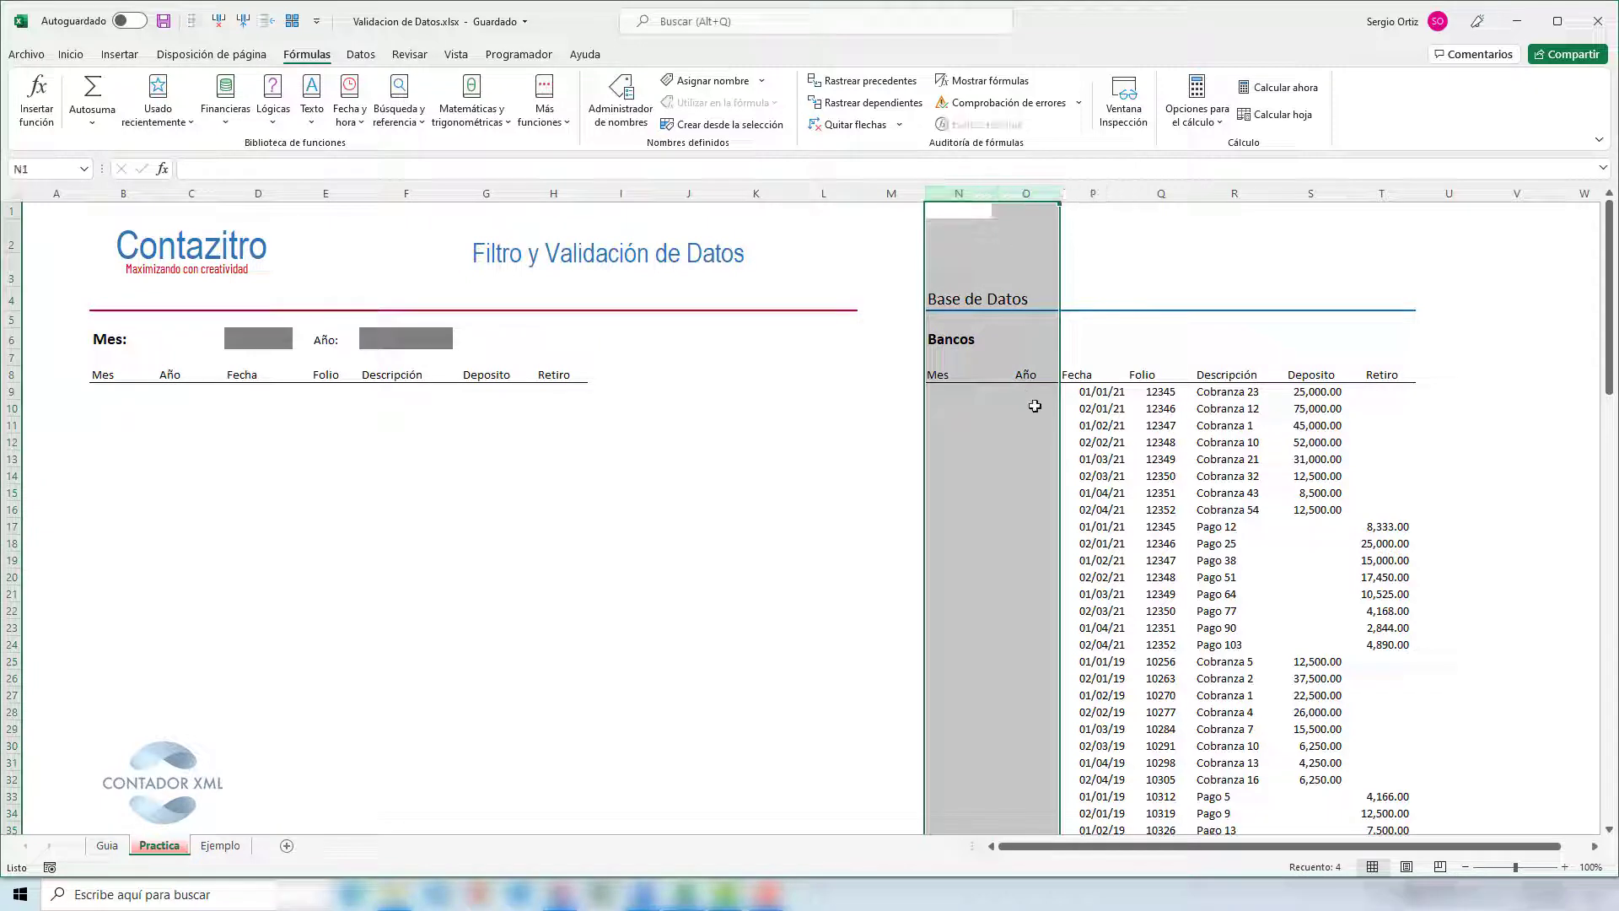
left_click_drag(958, 408, 1033, 395)
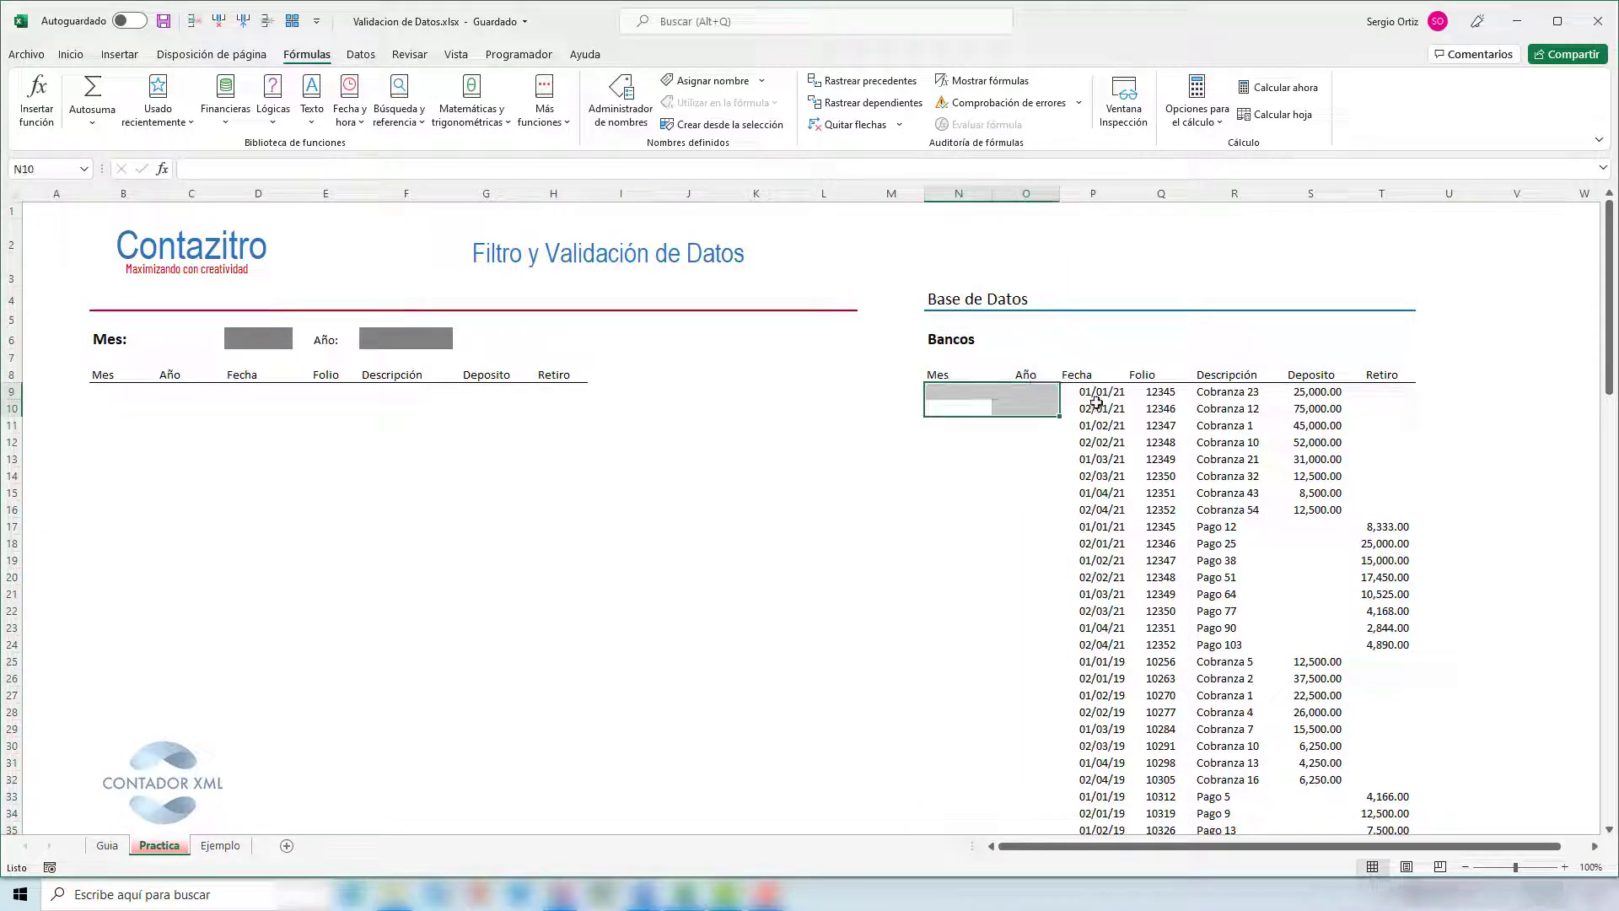
left_click(1093, 193)
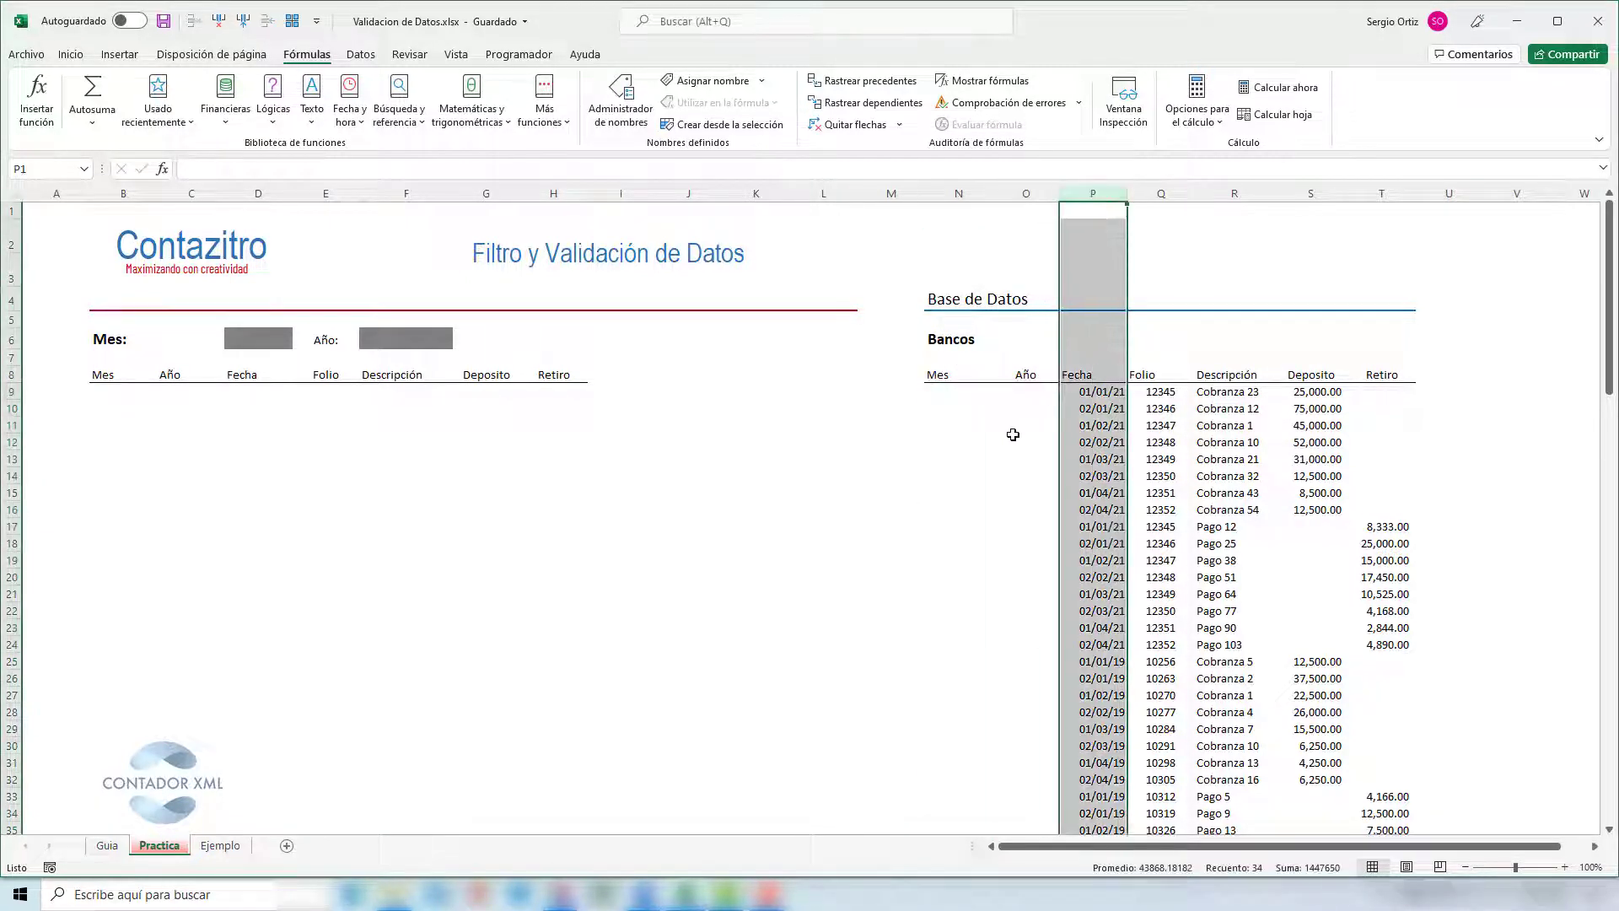
left_click_drag(938, 374, 1012, 376)
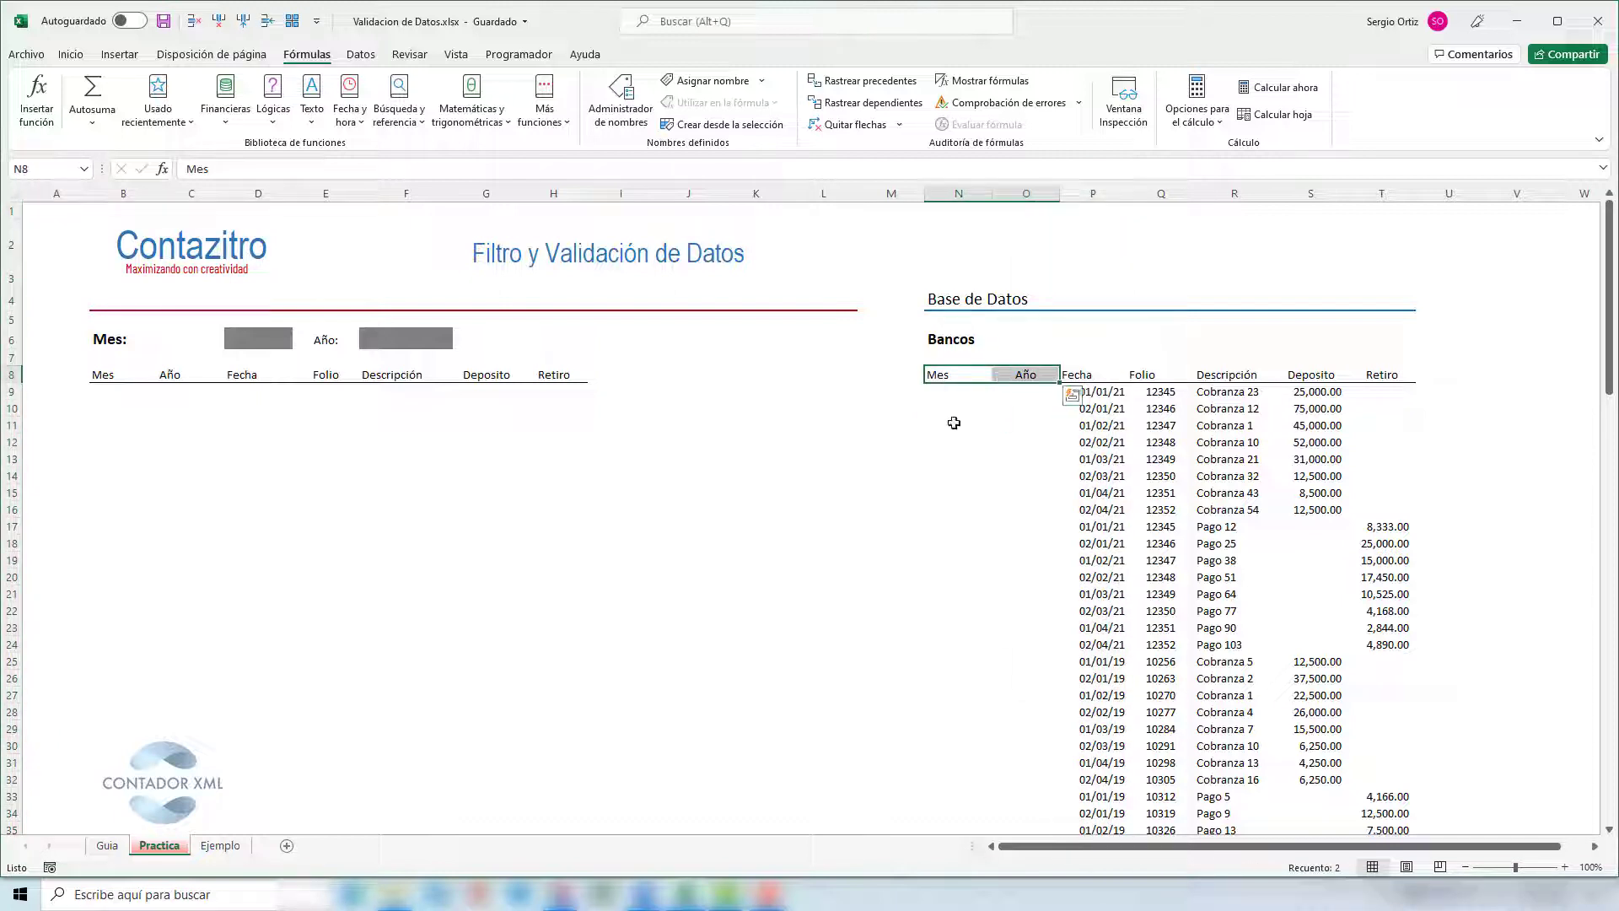
left_click(254, 343)
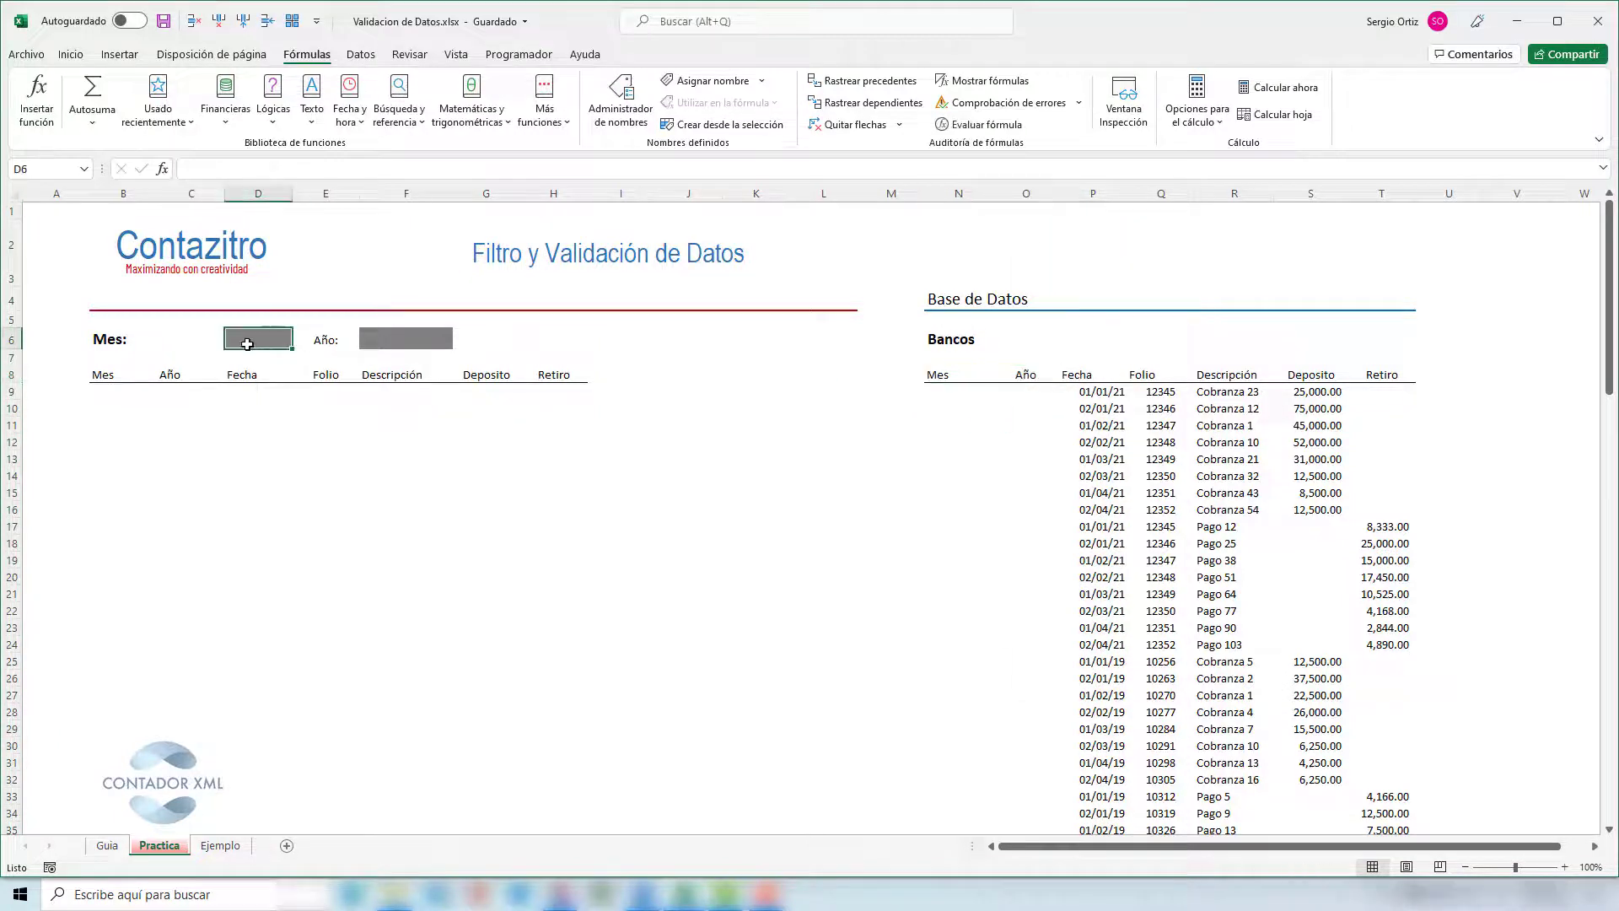
left_click(105, 395)
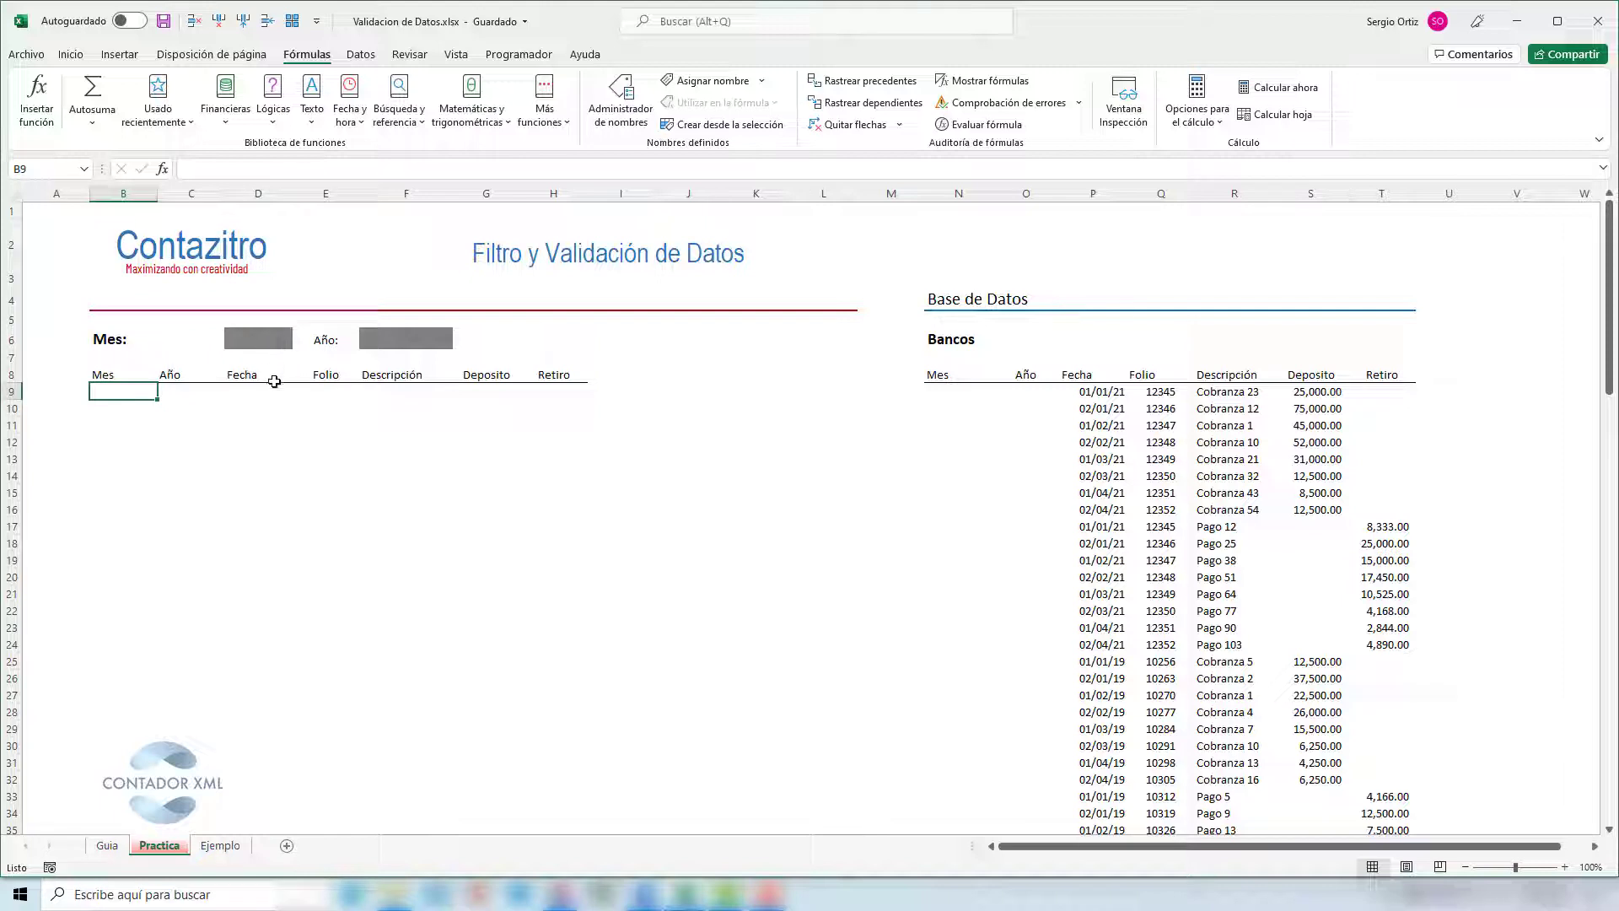
left_click_drag(99, 319, 582, 651)
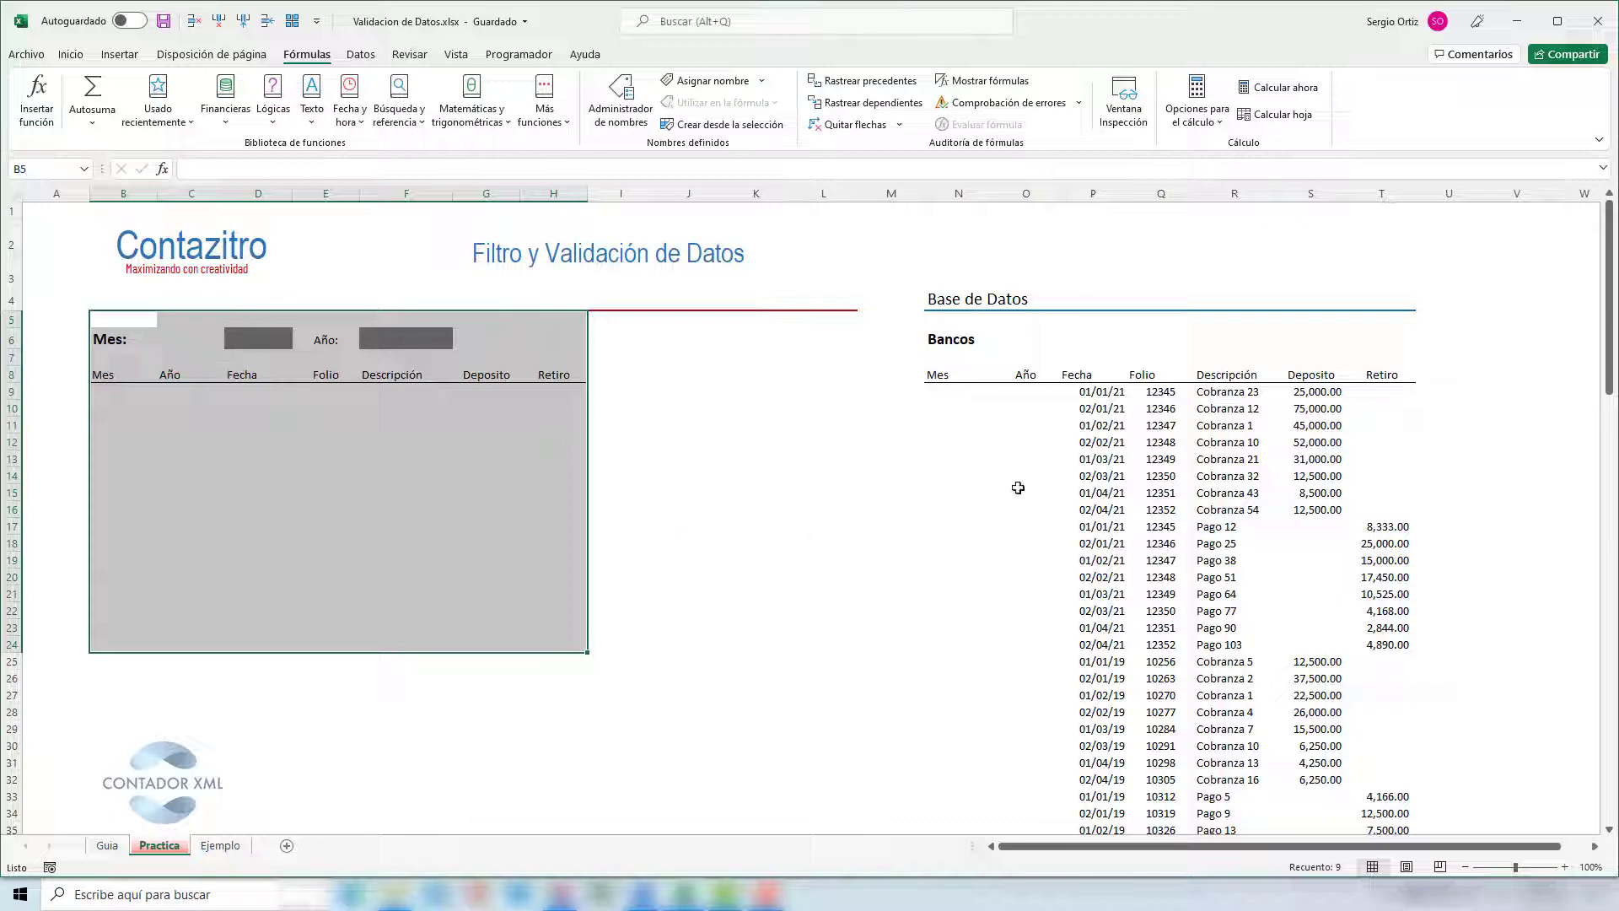
left_click(1036, 412)
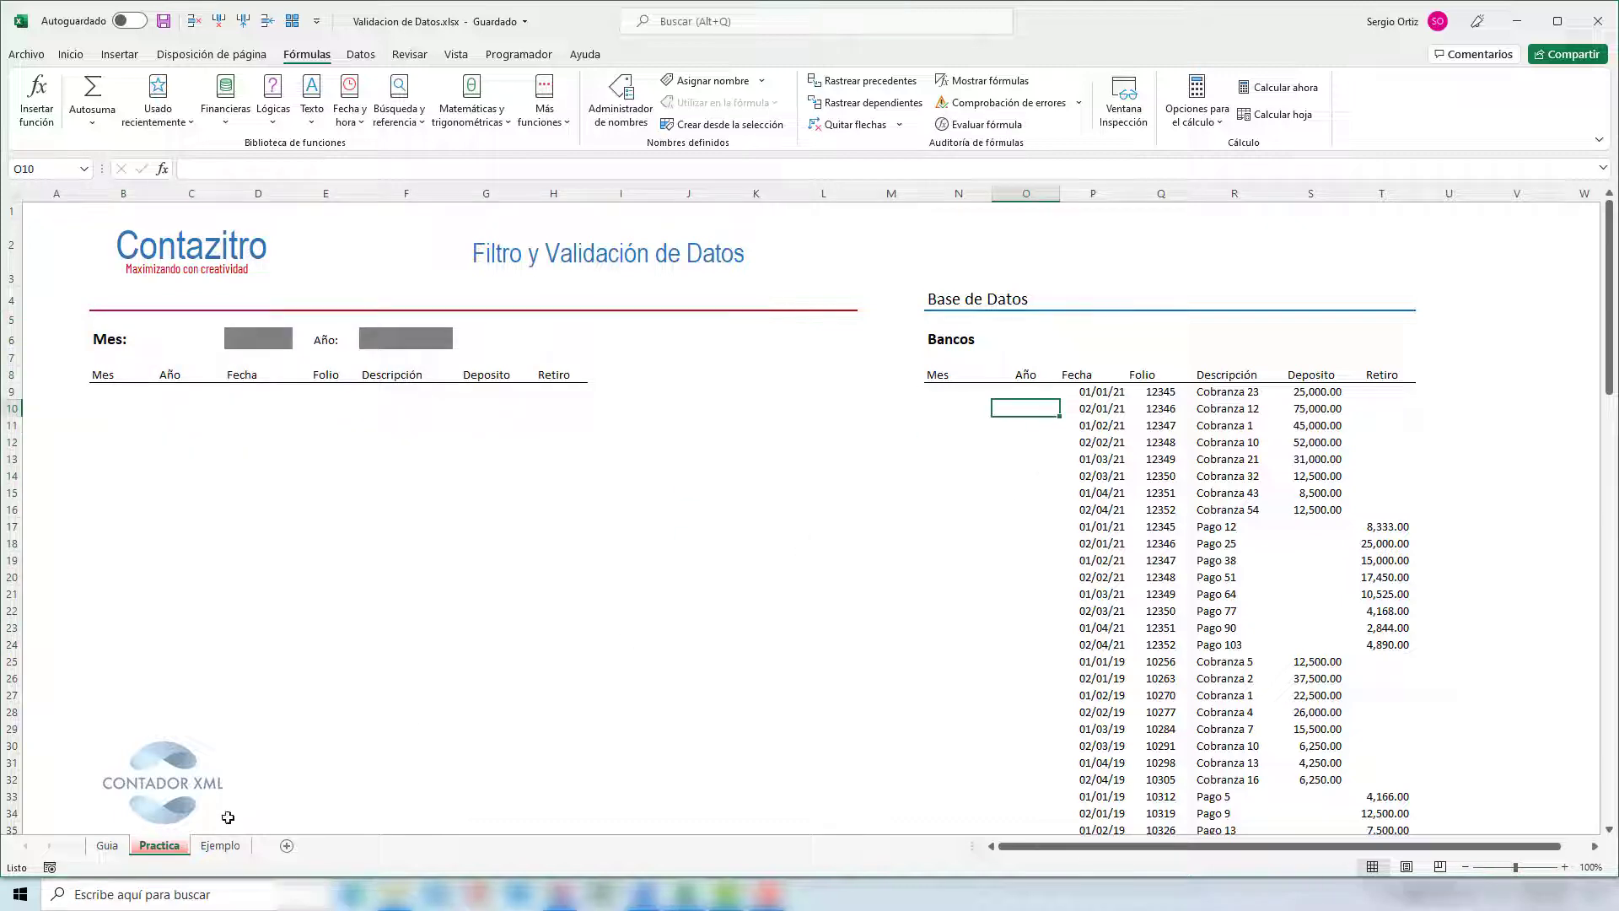
Switch to the Ejemplo sheet, choose Abril as the month filter and examine the filtered Mes and Fecha values.
left_click(222, 845)
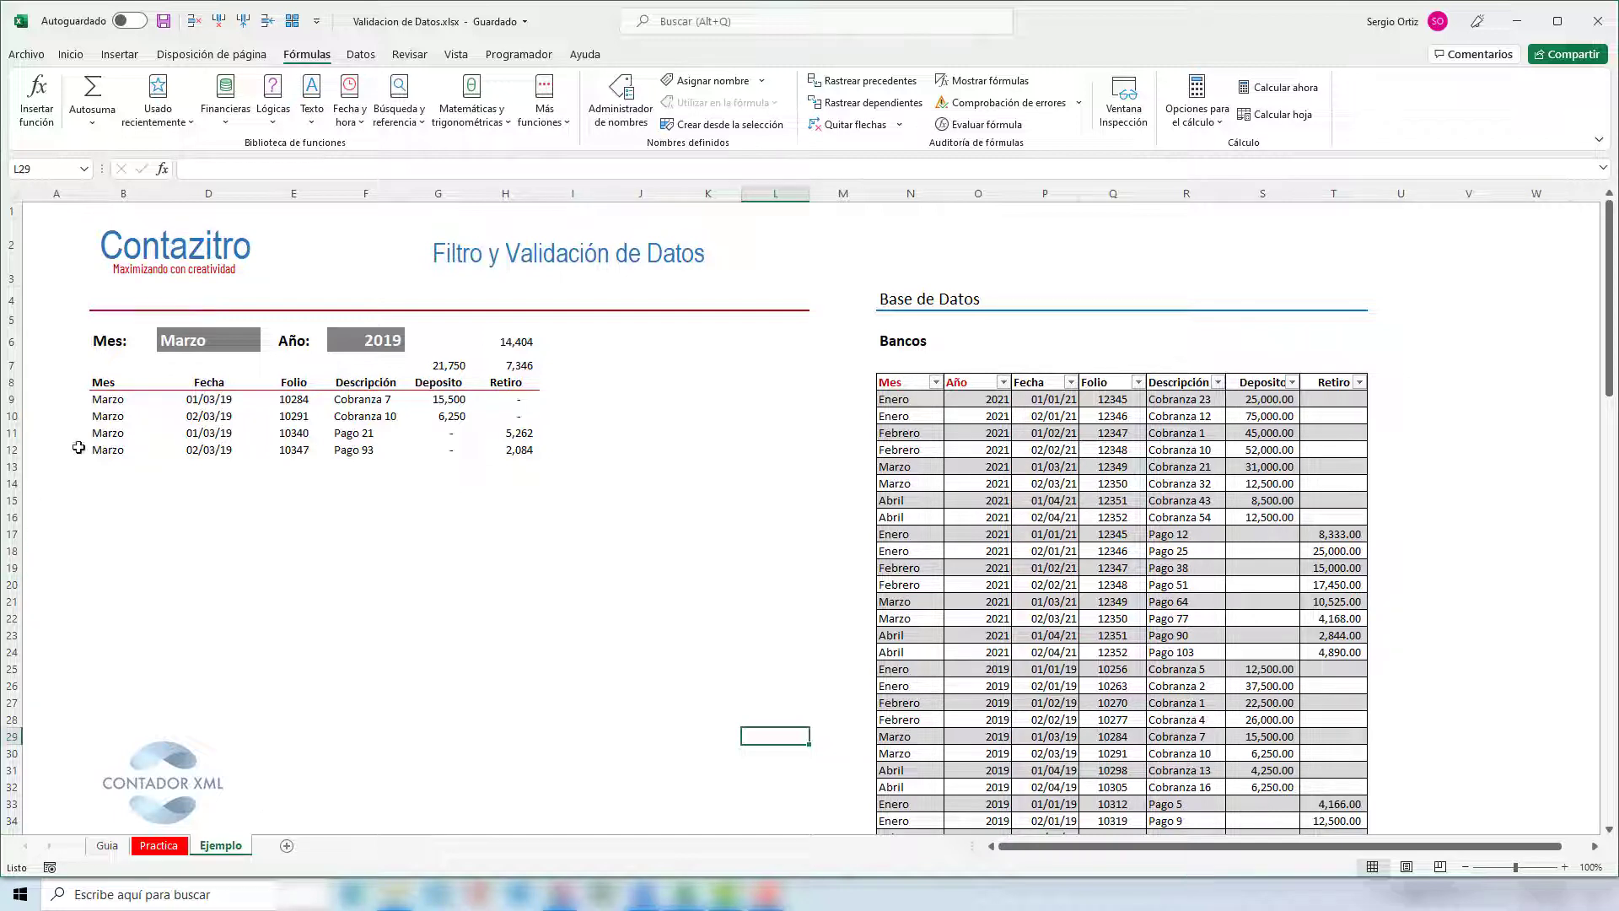
left_click(196, 339)
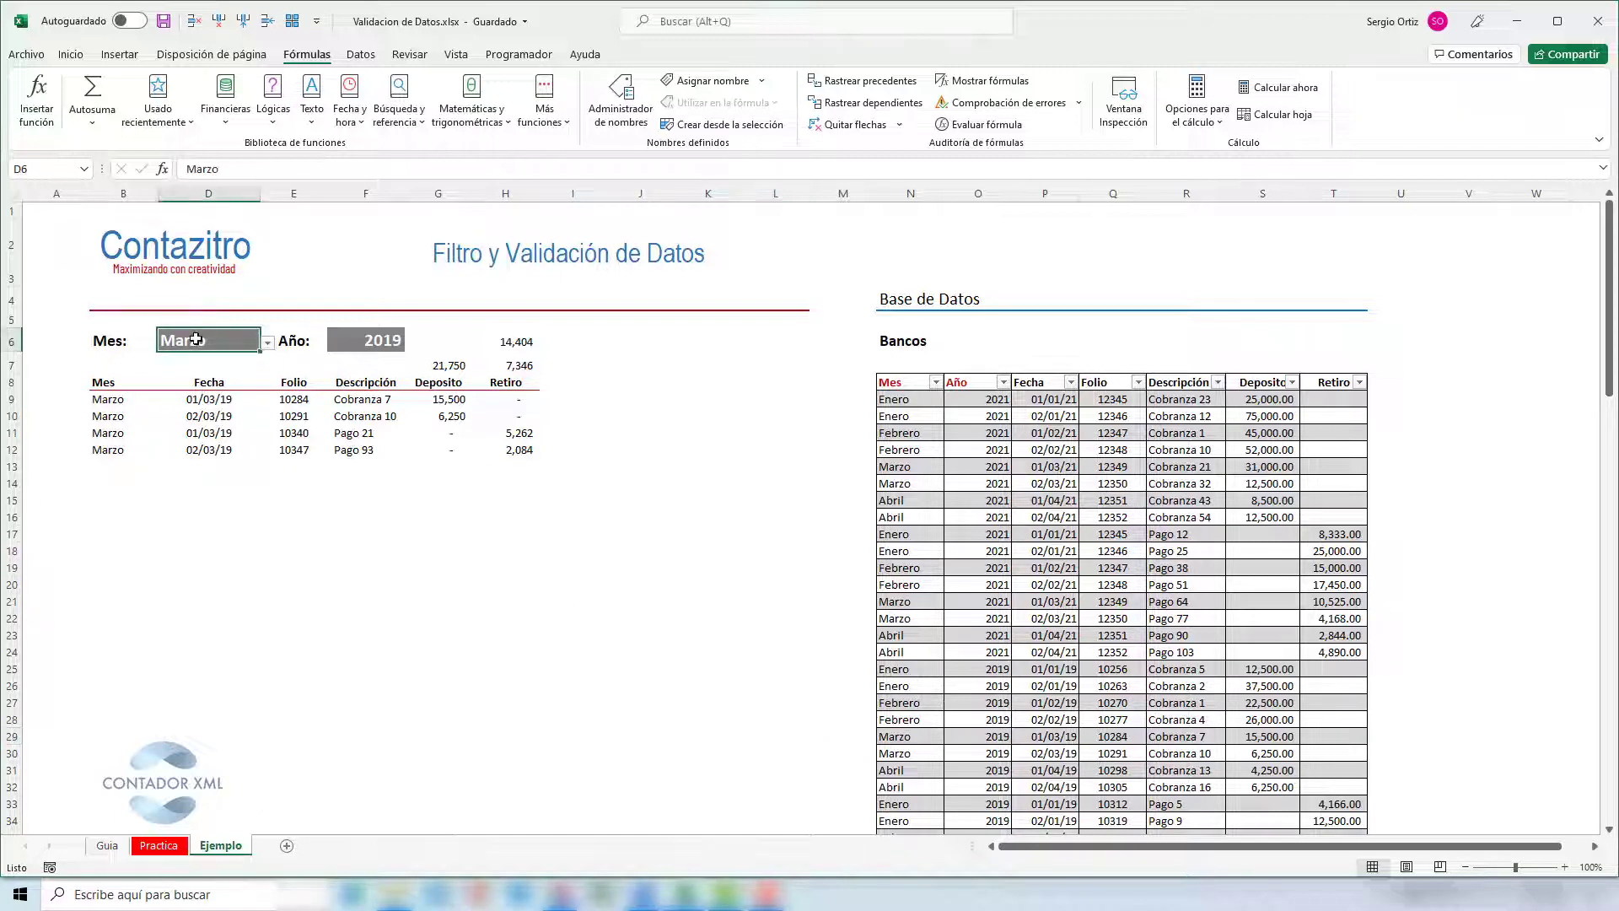
left_click(267, 343)
left_click(181, 368)
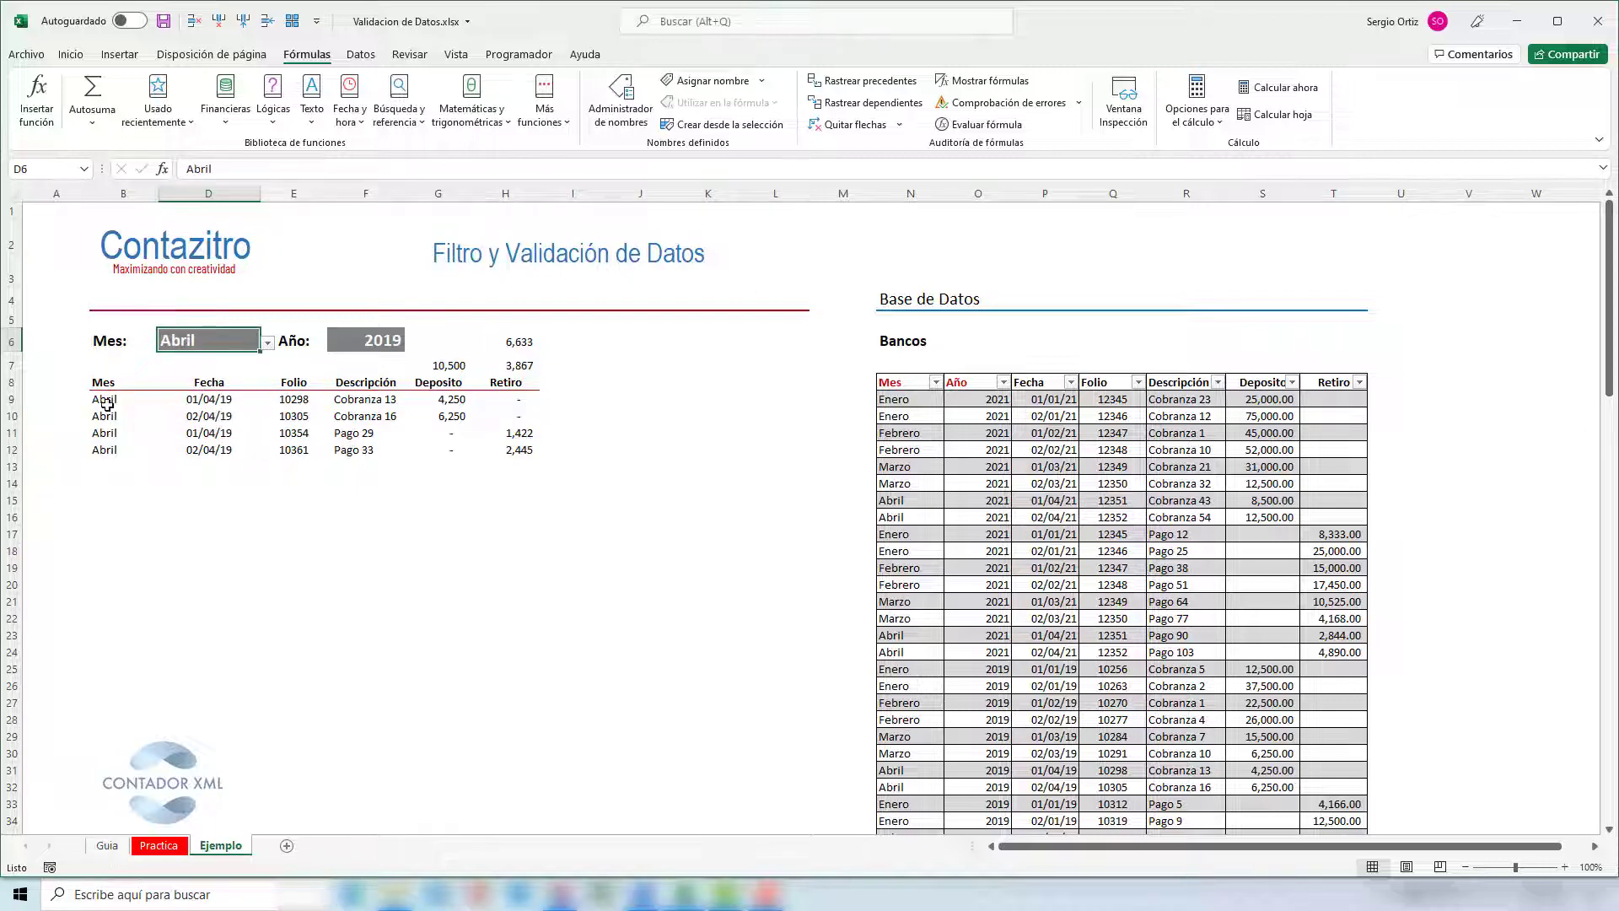
left_click_drag(106, 399, 96, 442)
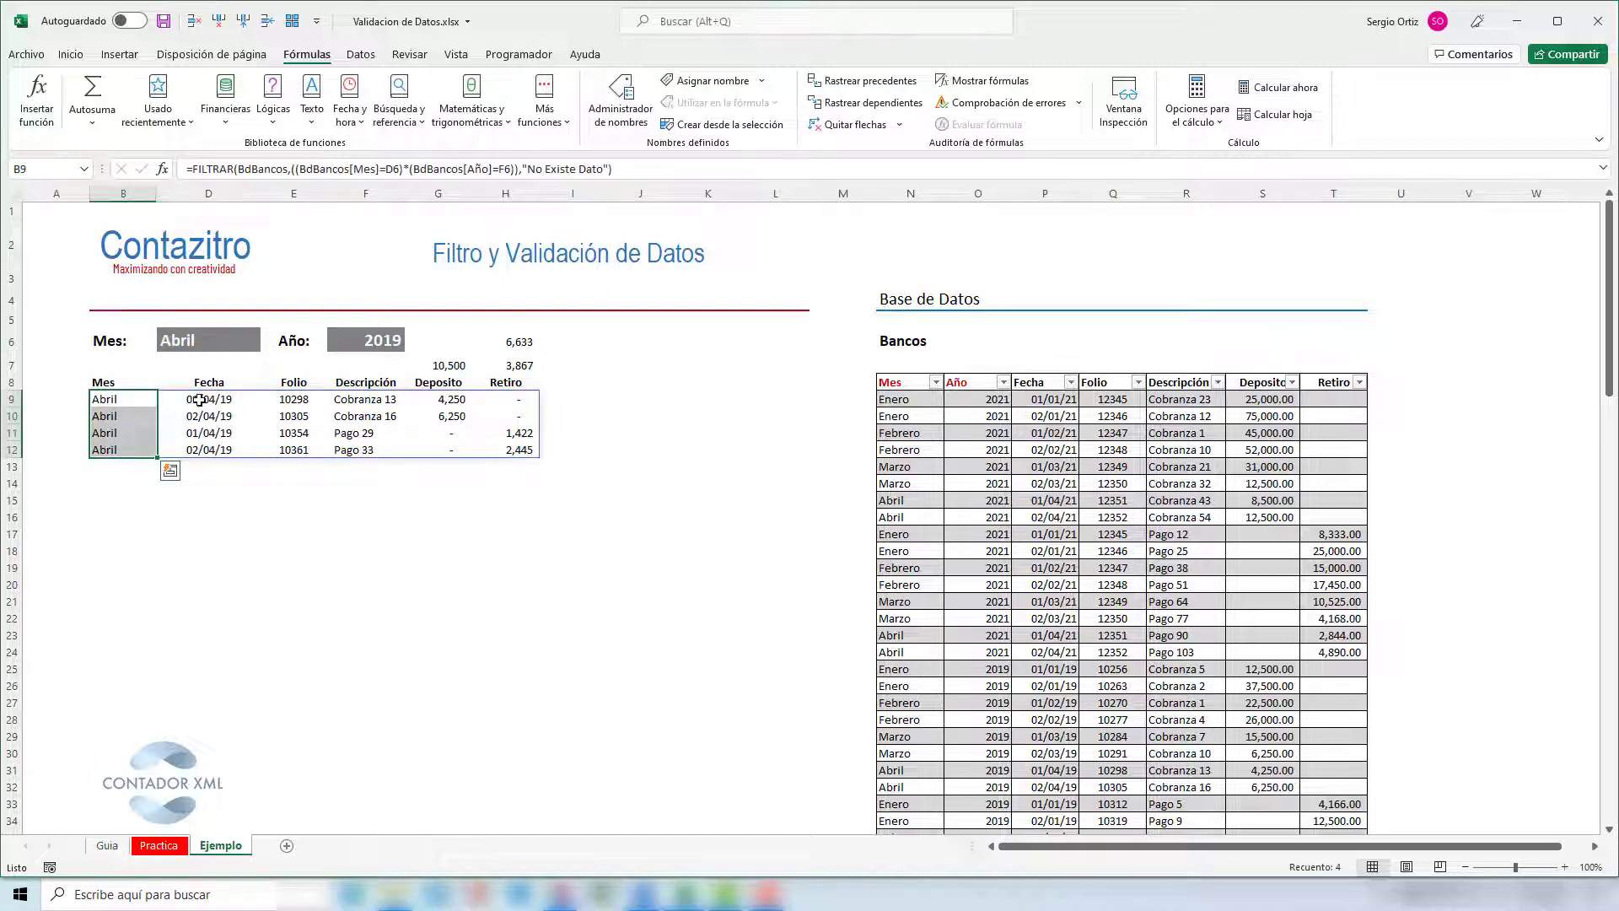
left_click_drag(189, 401, 200, 447)
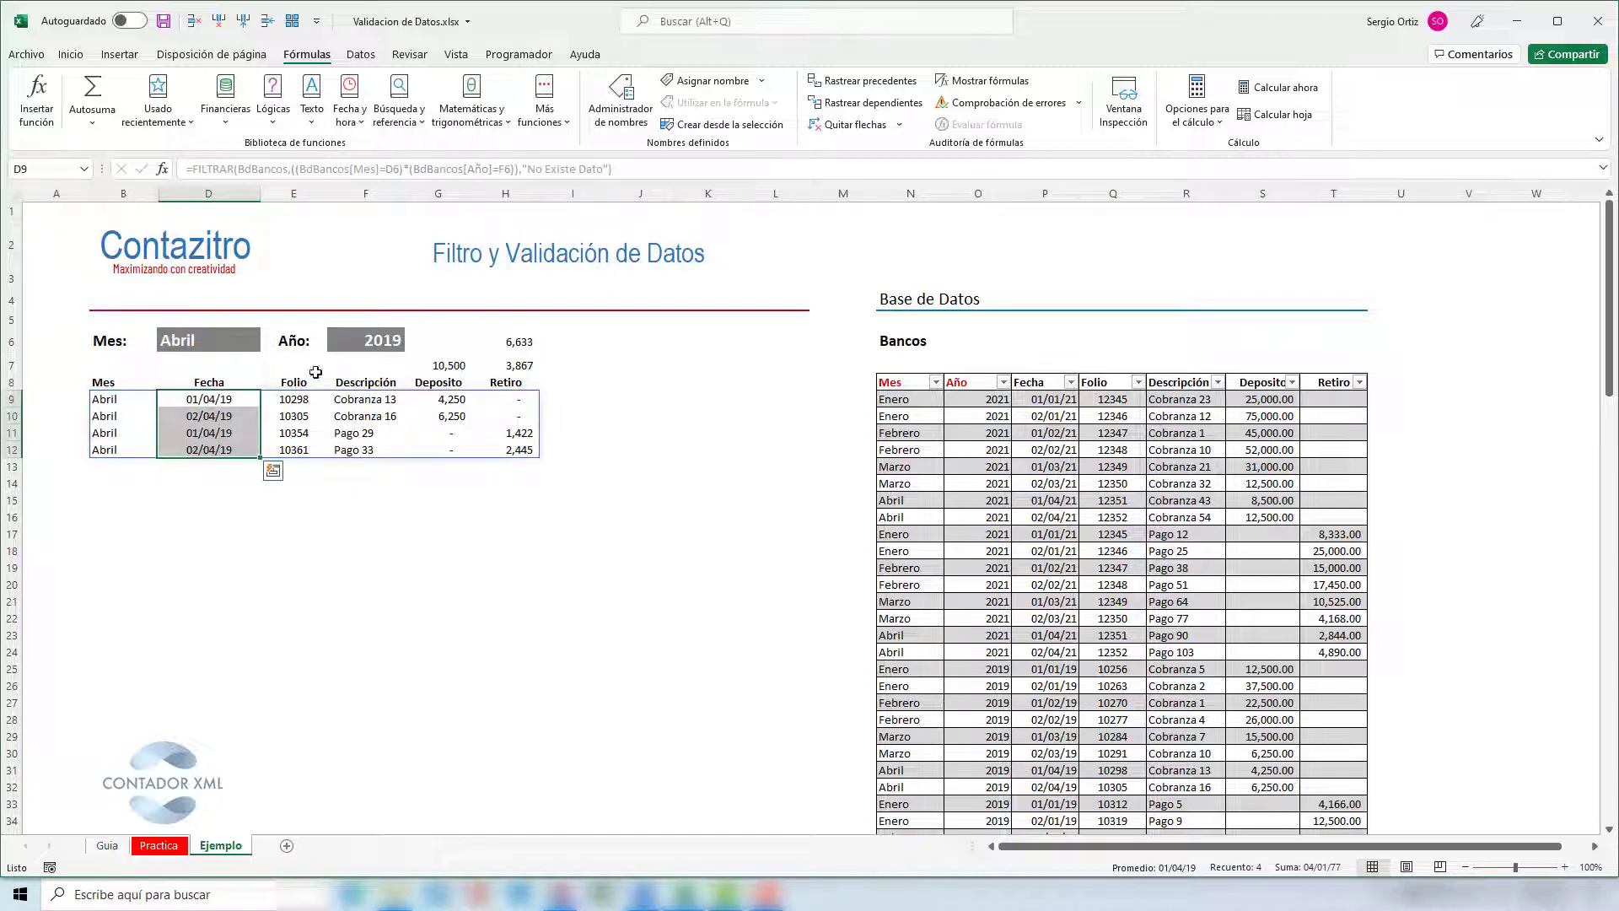
Test the year filter by choosing 2021 and returning it to 2019.
left_click(352, 341)
left_click(412, 344)
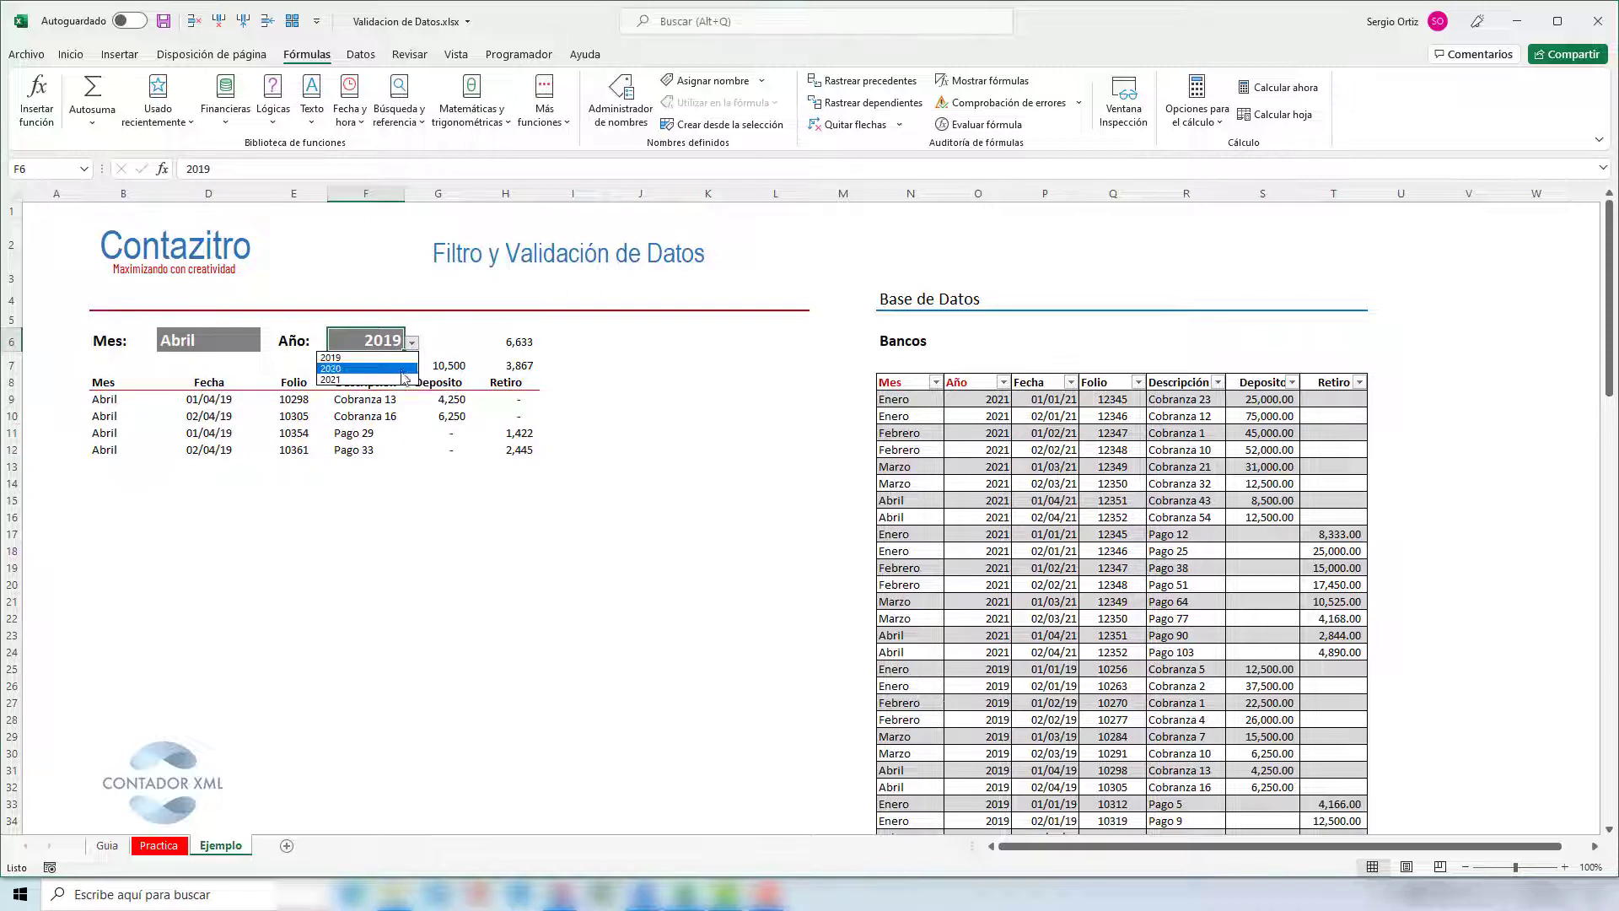
left_click(331, 380)
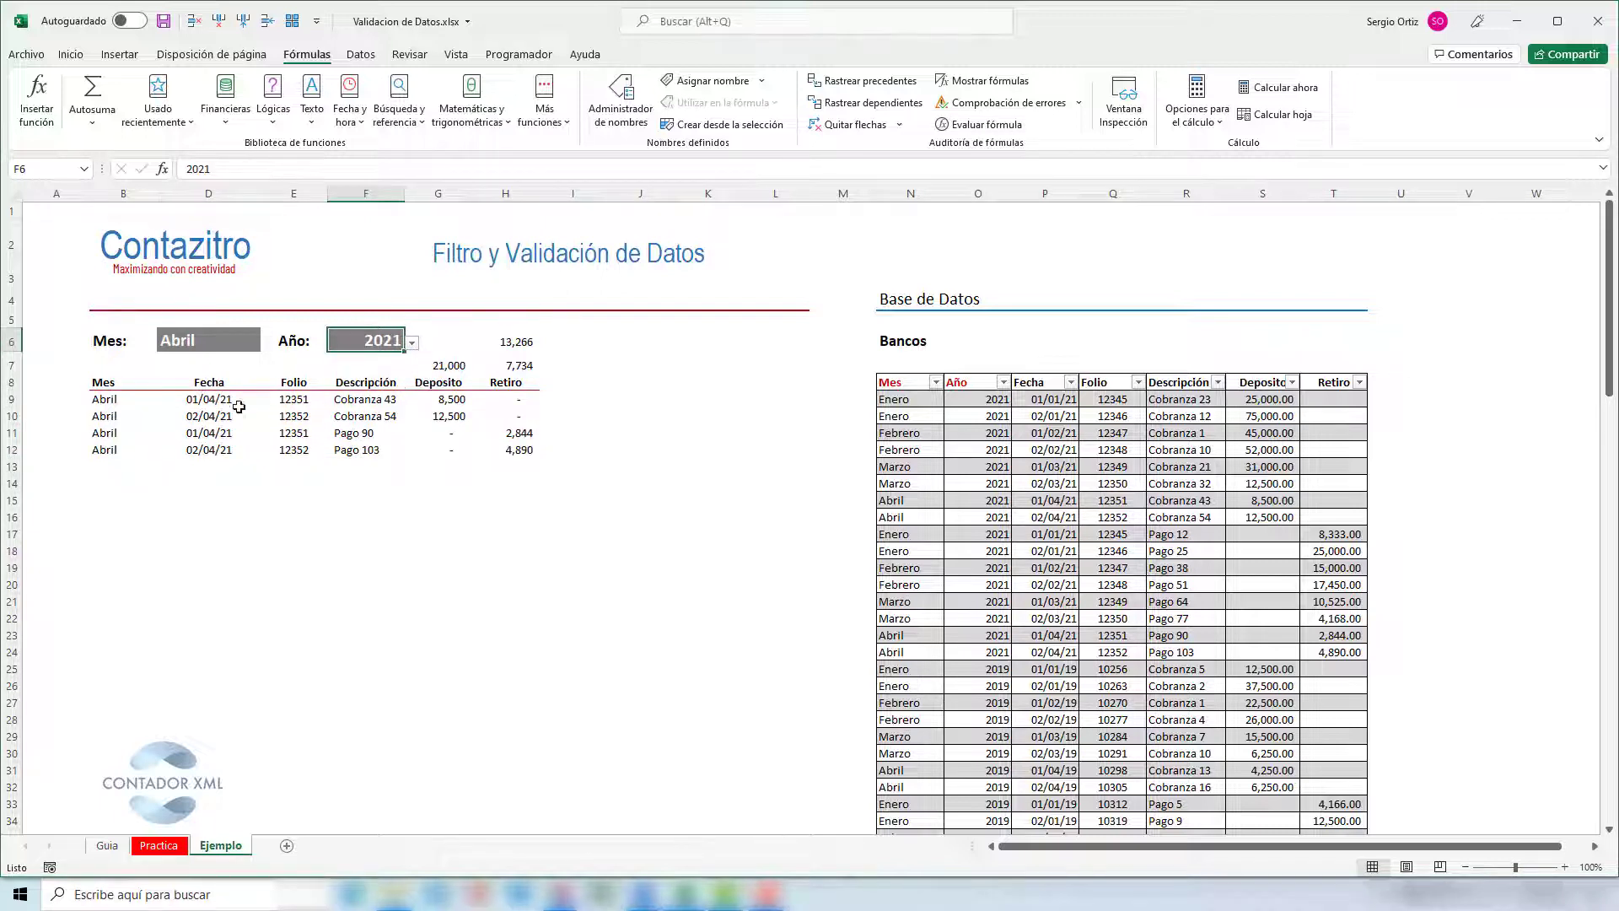
left_click(411, 343)
left_click(397, 357)
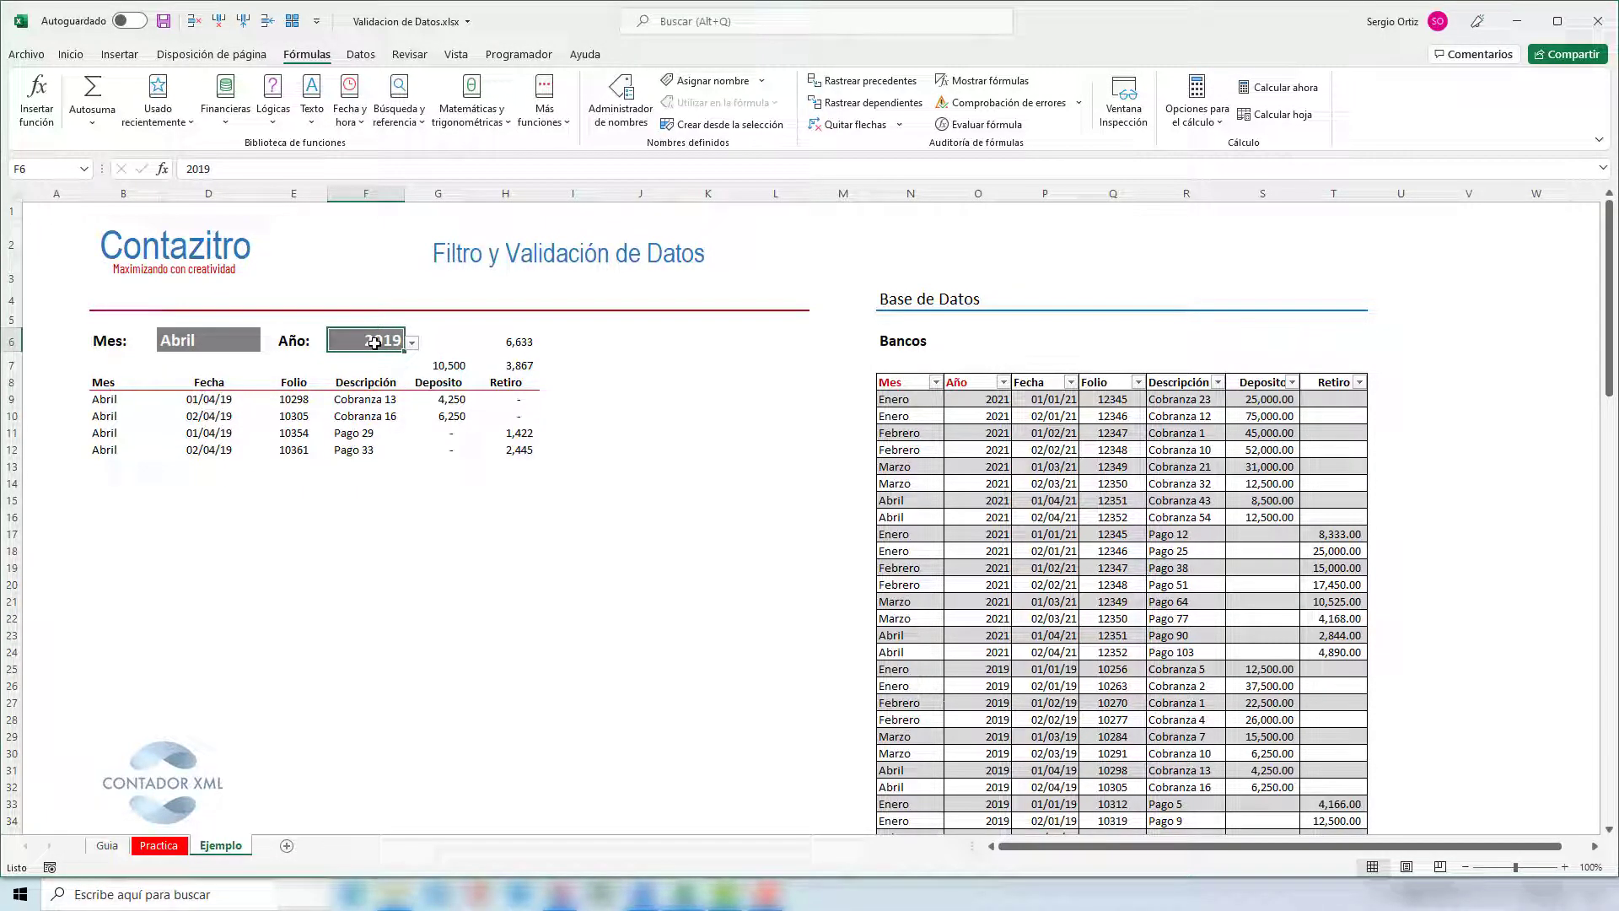
Try to enter the unlisted year 2023 in the Año cell and retry with 2019.
type("2023")
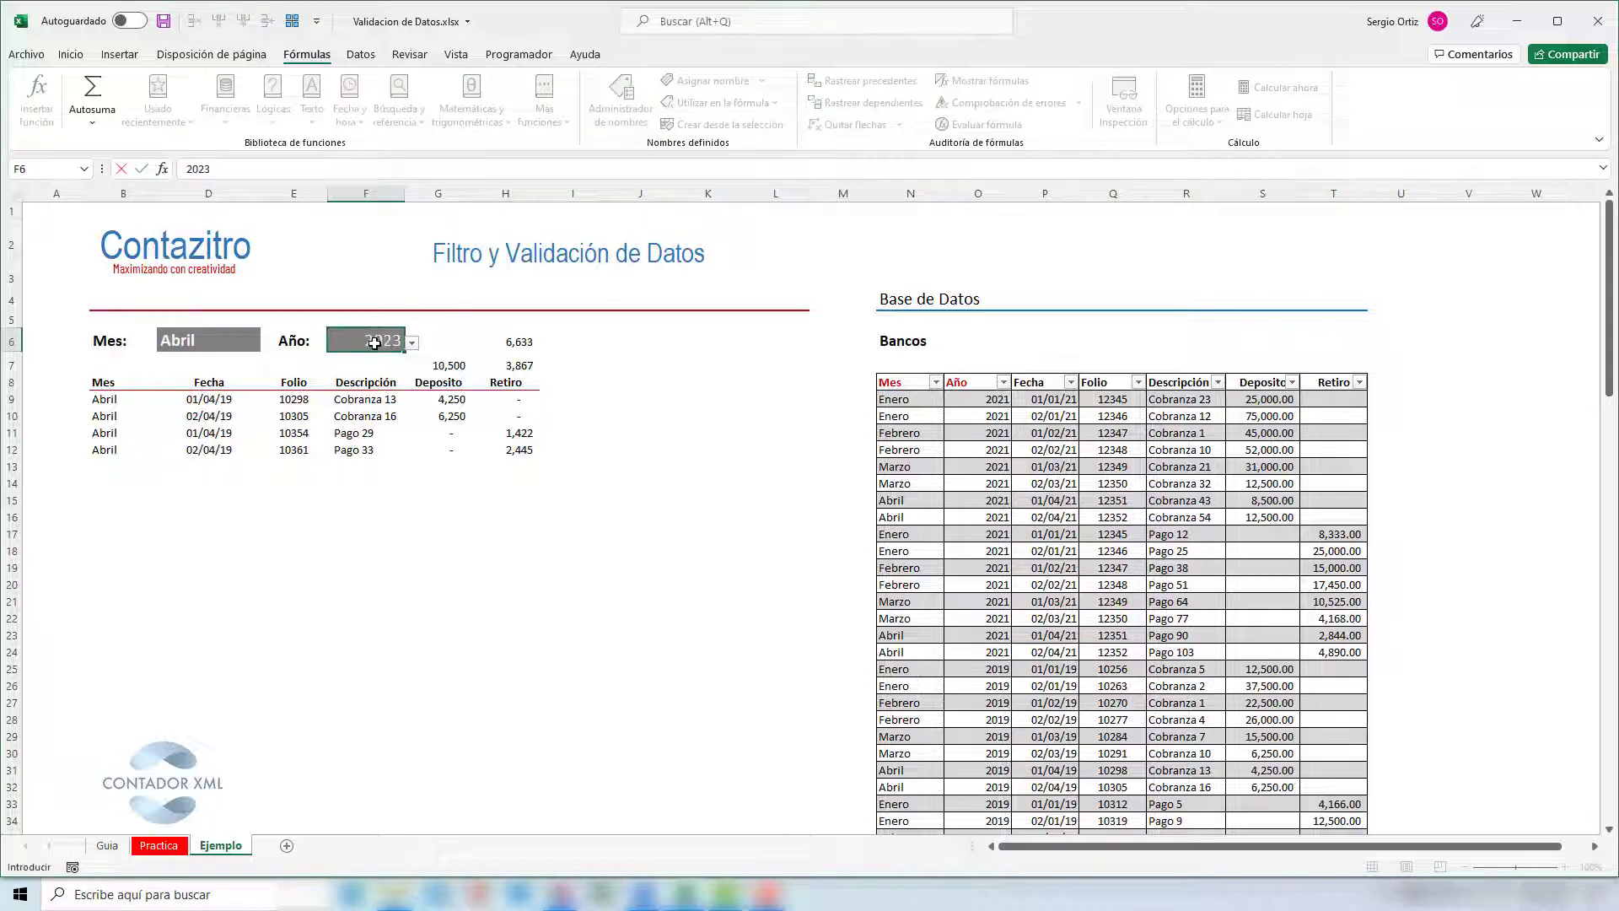
key("Return")
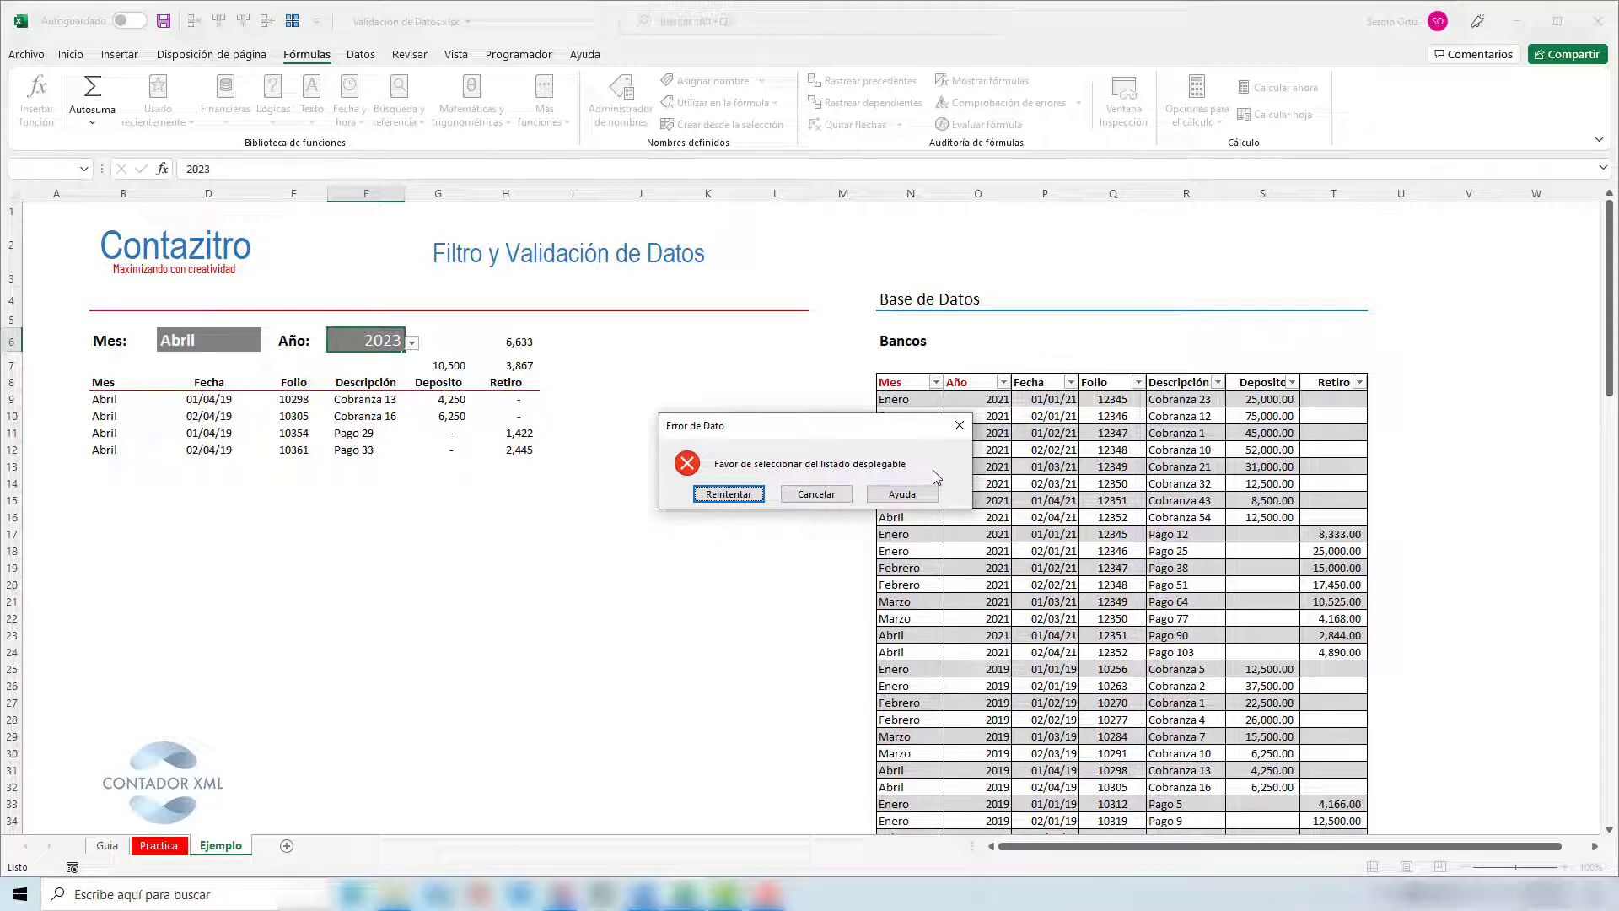
left_click(742, 495)
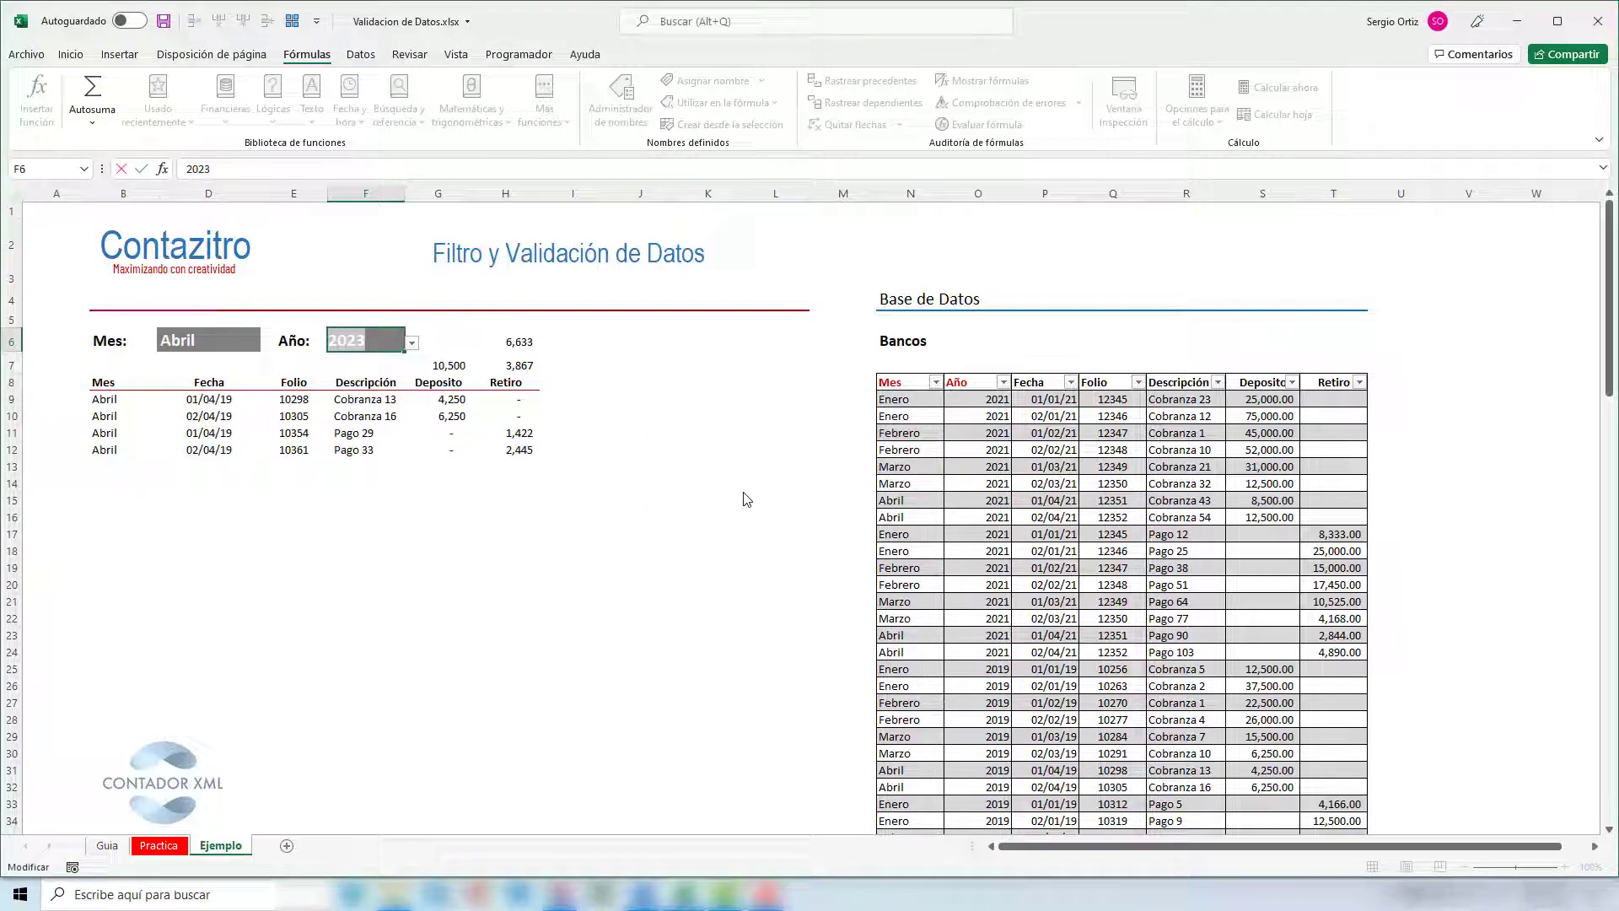
type("2109")
key("BackSpace")
key("BackSpace")
key("BackSpace")
type("019")
key("Return")
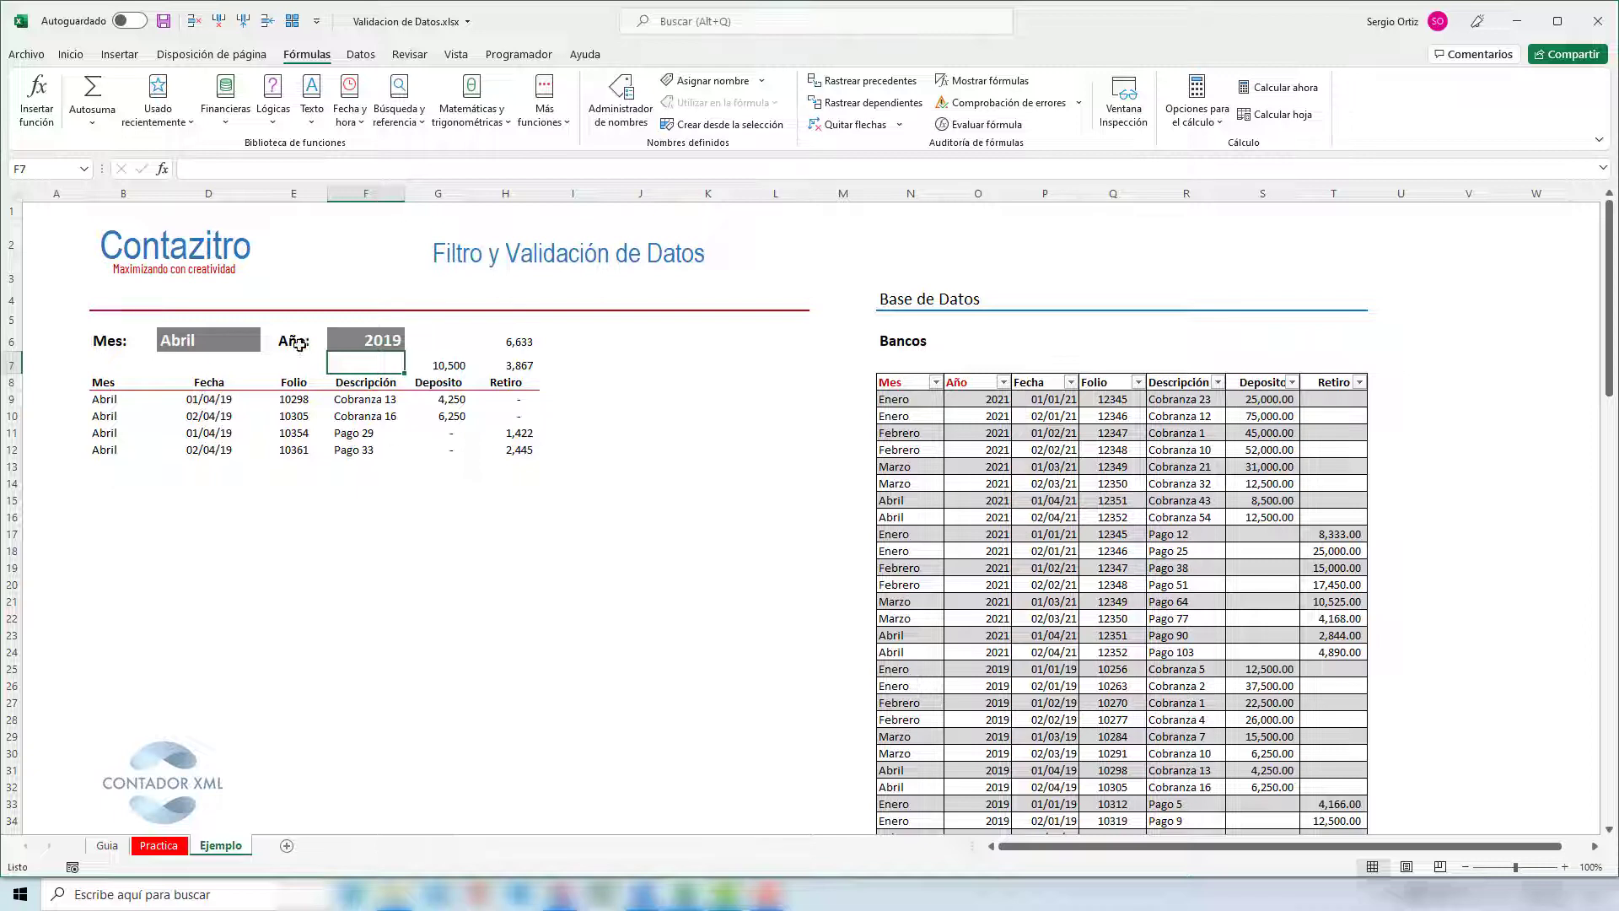
Try to enter the invalid text "popopopo" in the Mes cell and cancel the entry.
left_click(230, 341)
type("po")
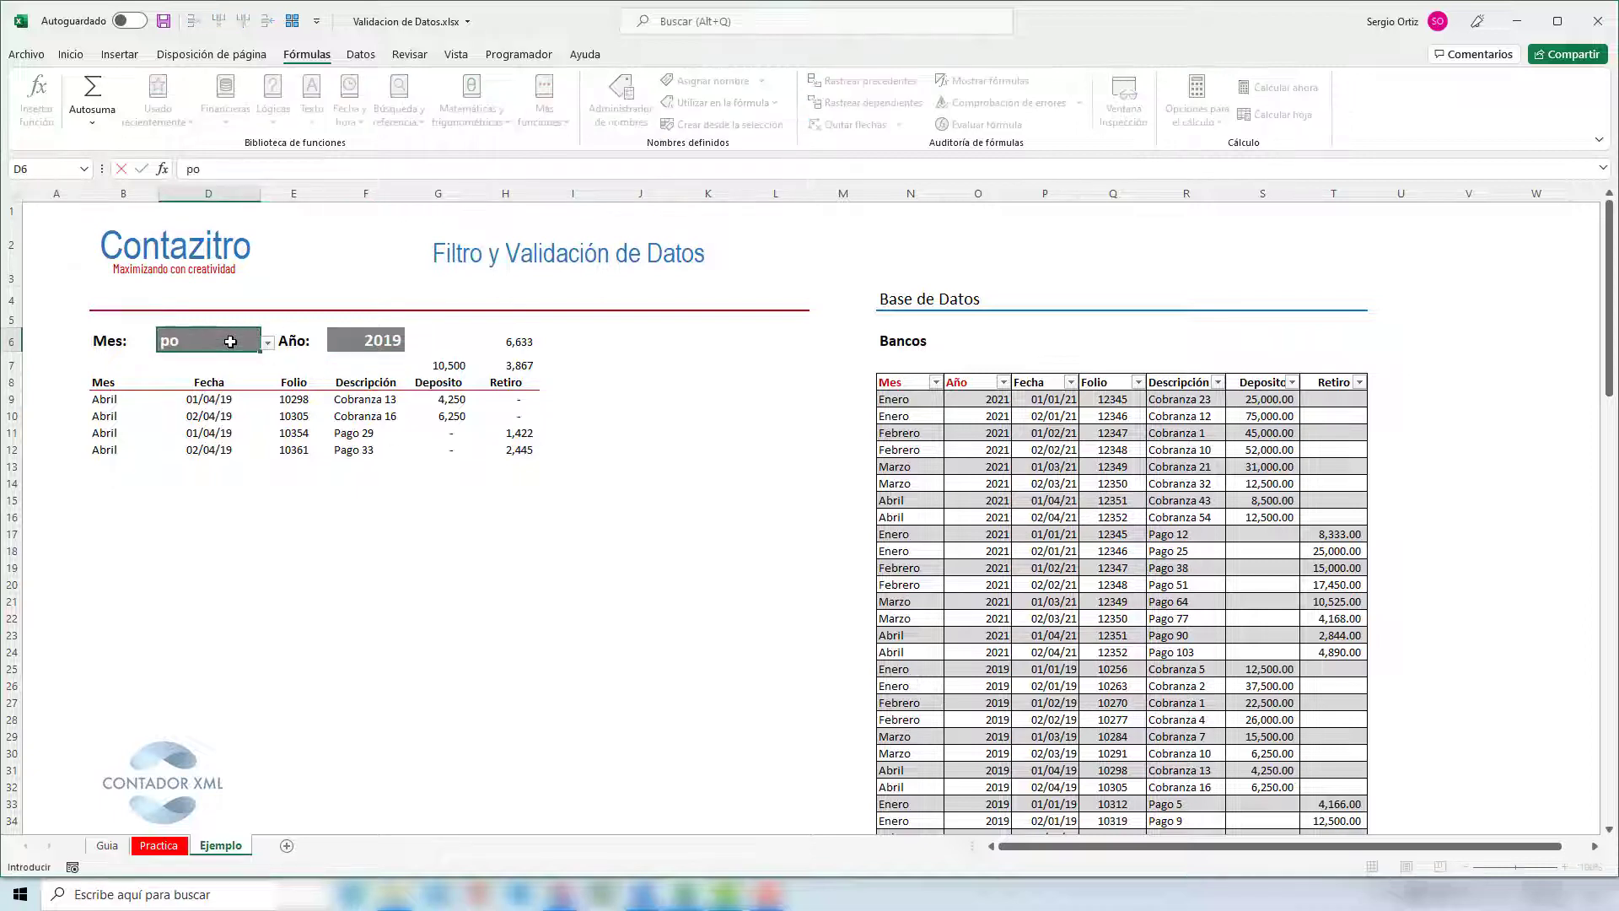
type("popopo")
key("Return")
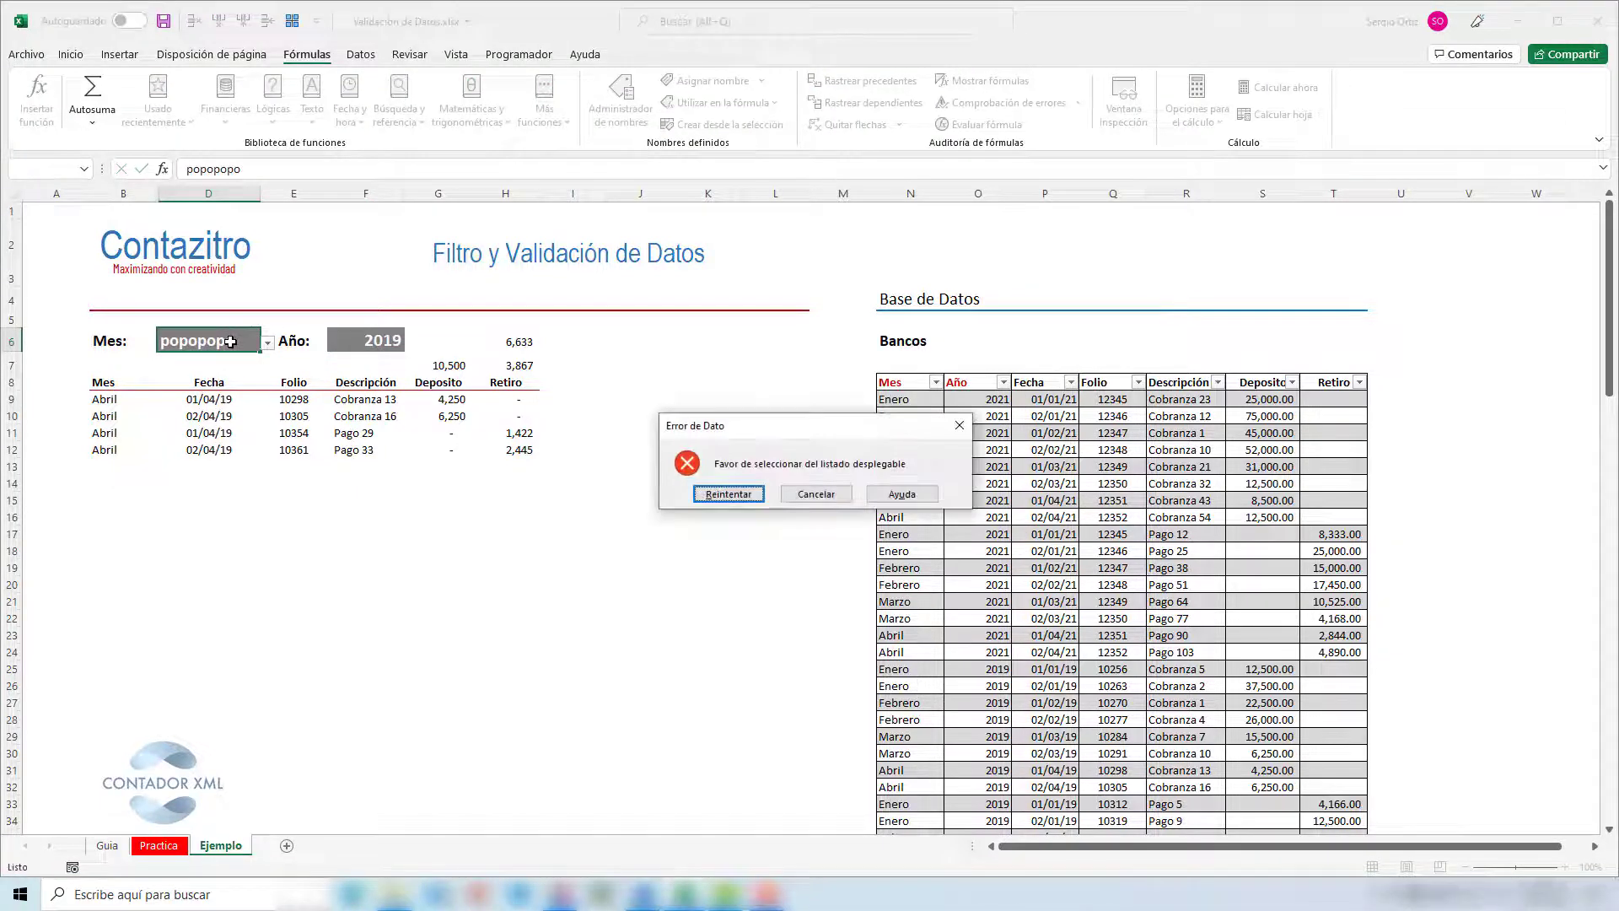
left_click(807, 497)
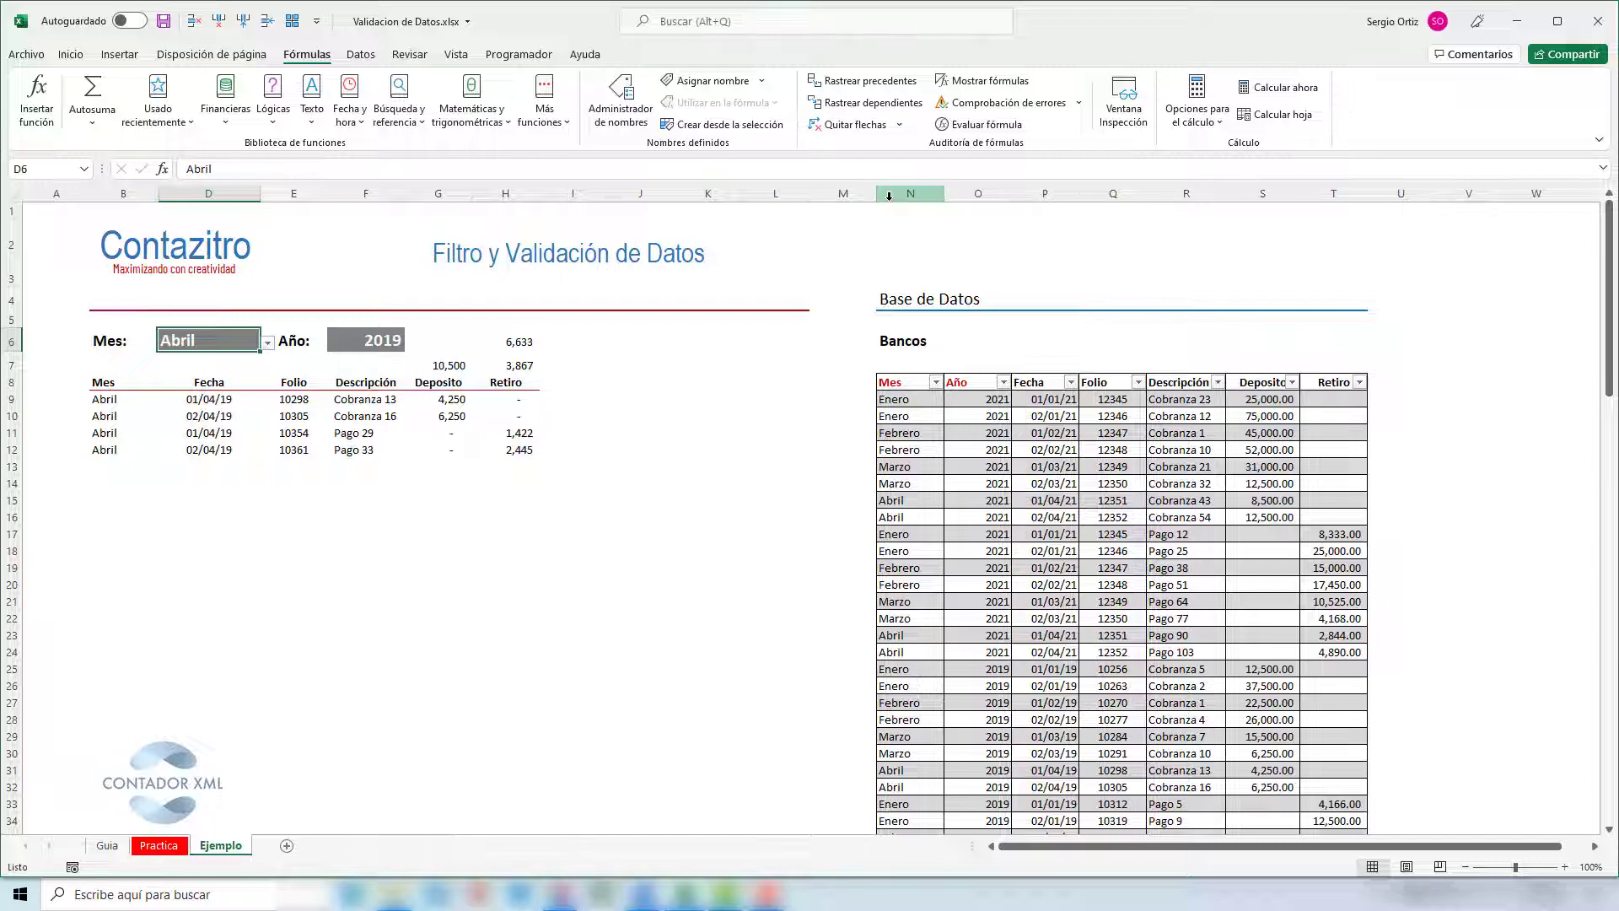
Examine the Bancos table's Mes and Año columns, a month formula and its last rows, and open the Guia sheet.
left_click_drag(915, 194, 969, 207)
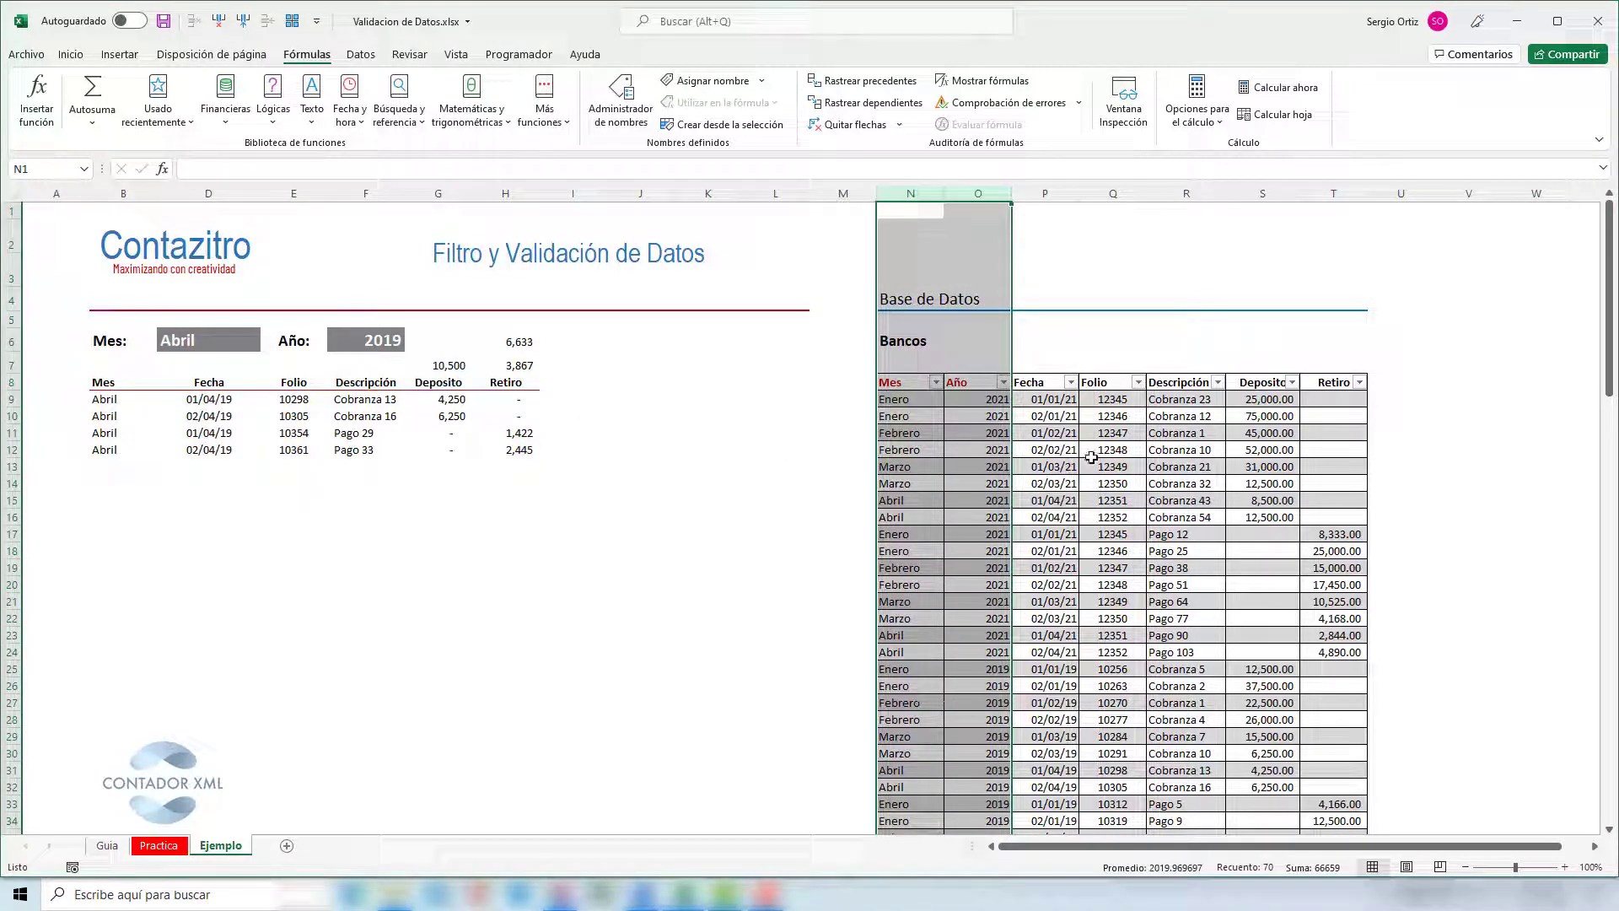
left_click(915, 433)
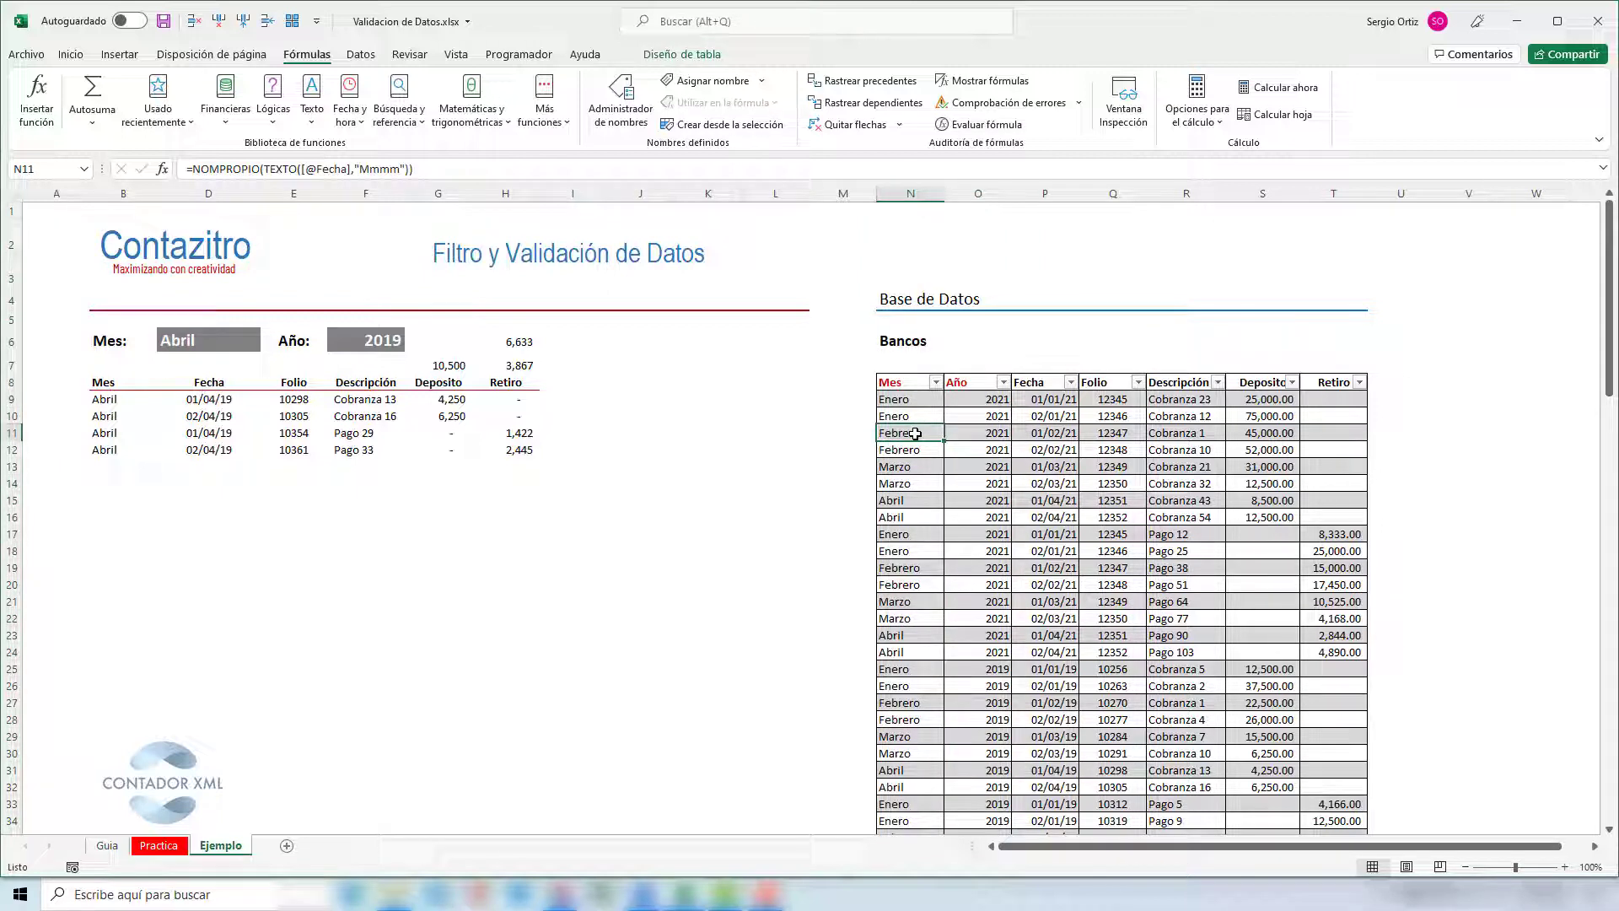
left_click_drag(1609, 377, 1613, 462)
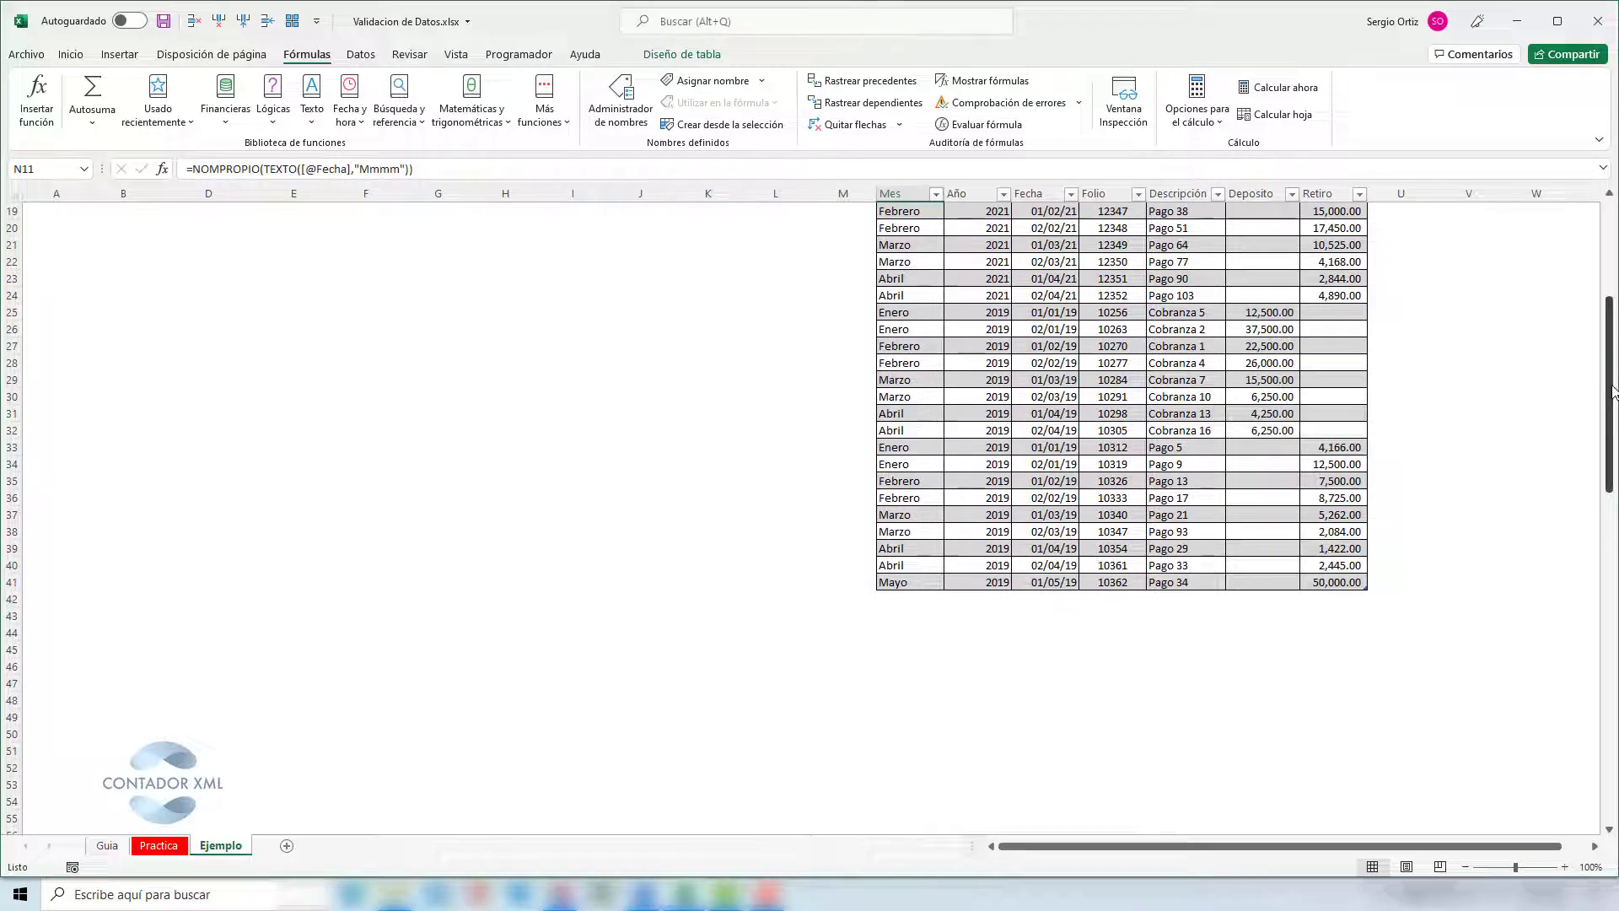
left_click_drag(1613, 391, 1614, 297)
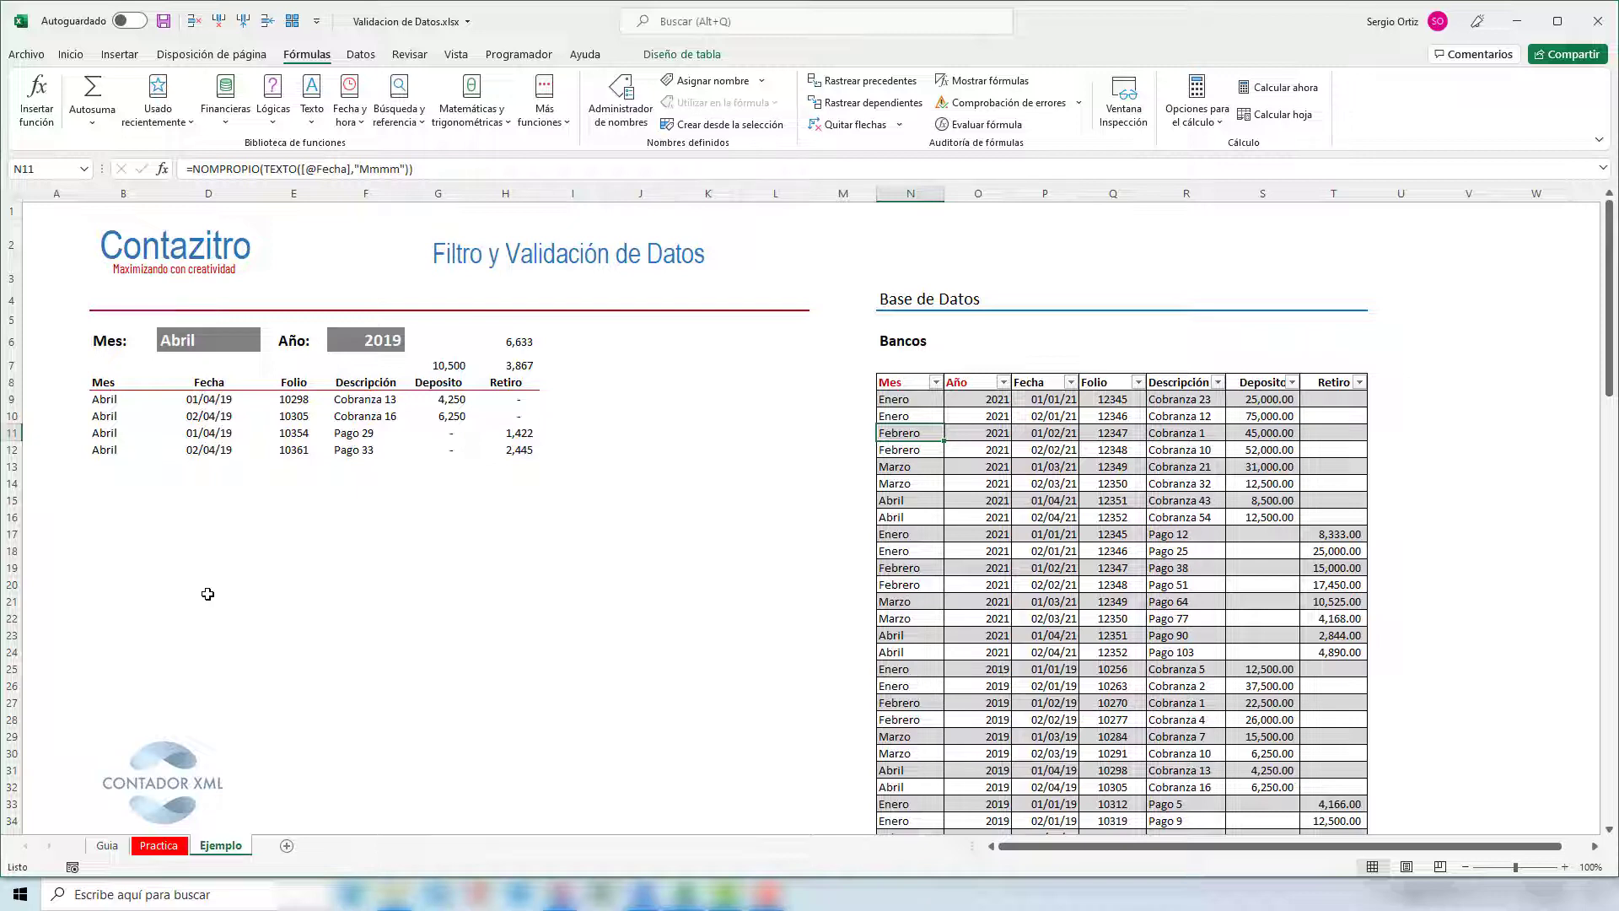
left_click(107, 846)
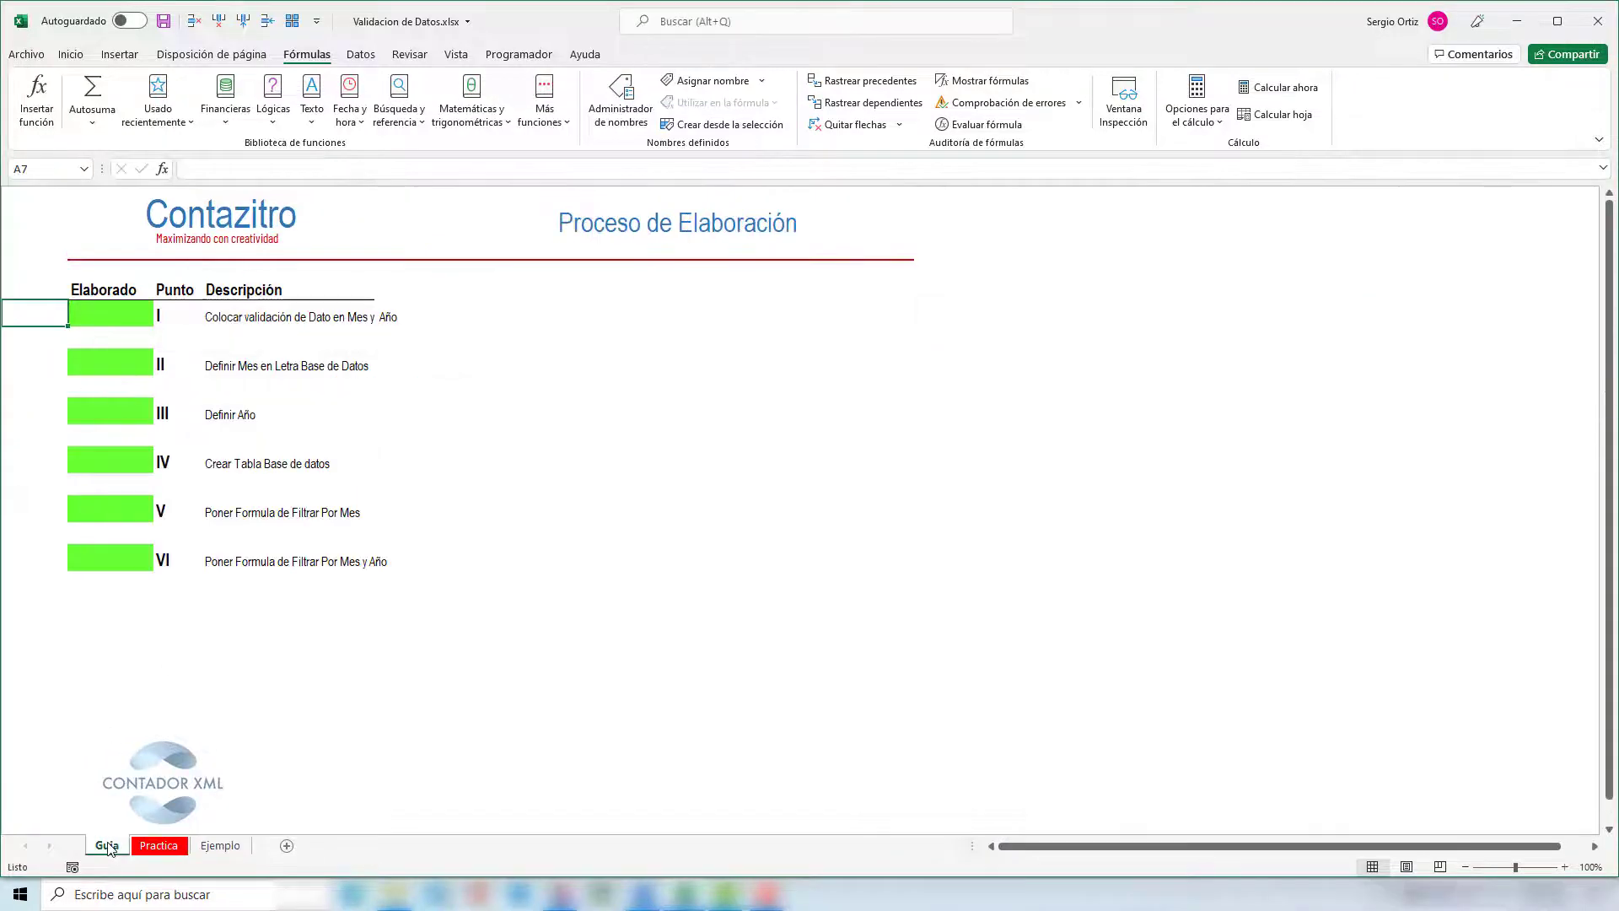
On the Practica sheet, start a data validation for the Mes cell beside the report heading, allowing only a Lista.
left_click(95, 317)
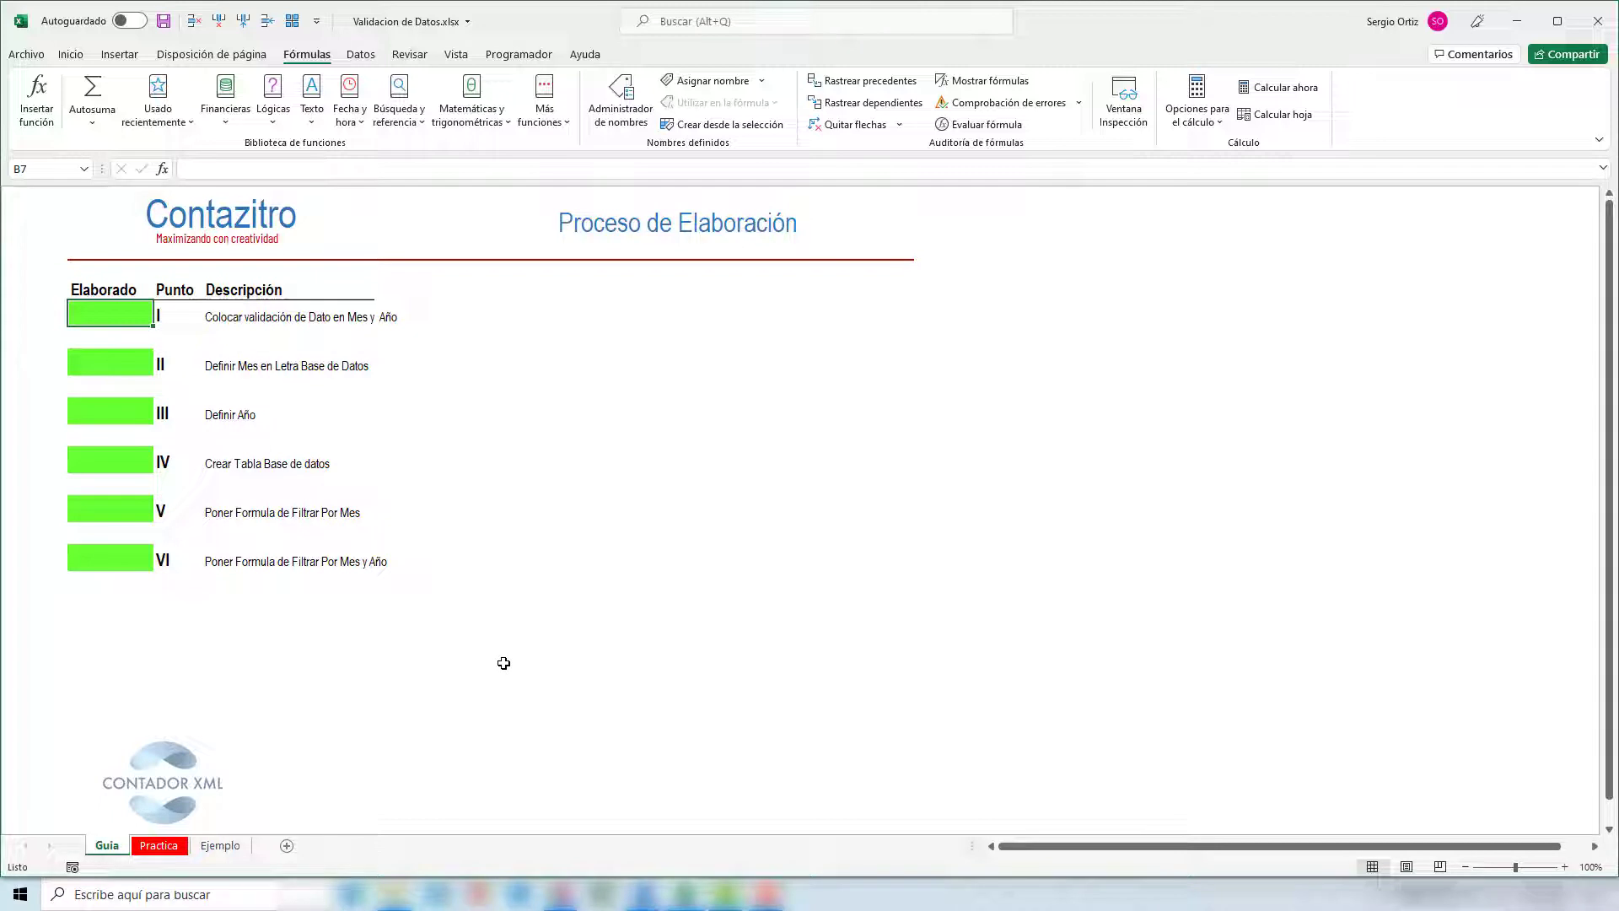
left_click(160, 847)
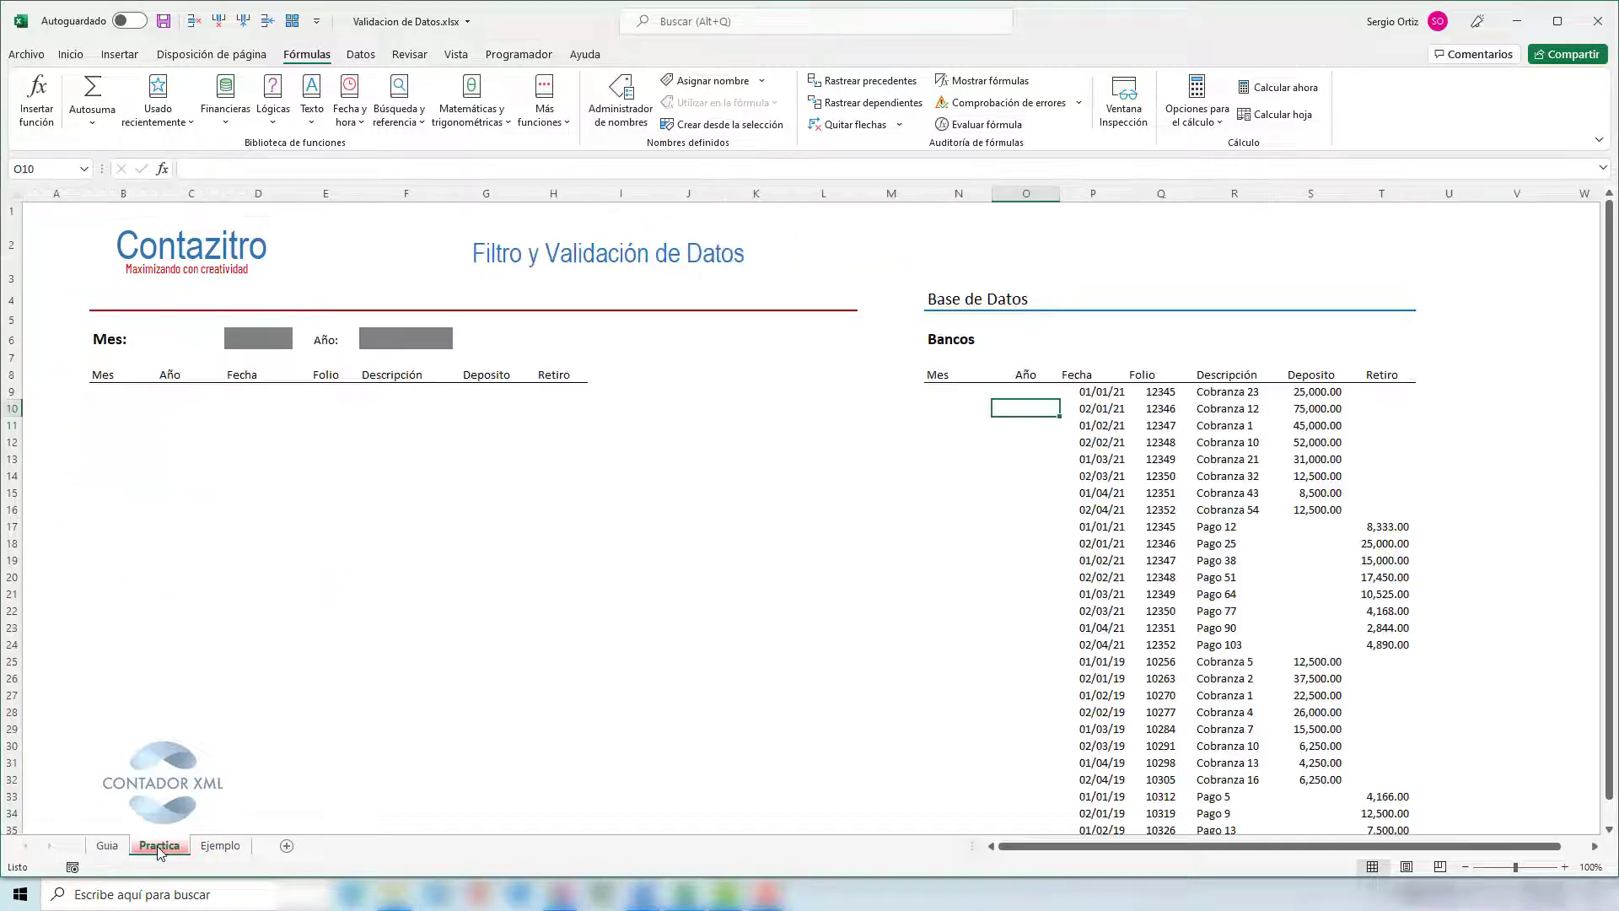
left_click(256, 340)
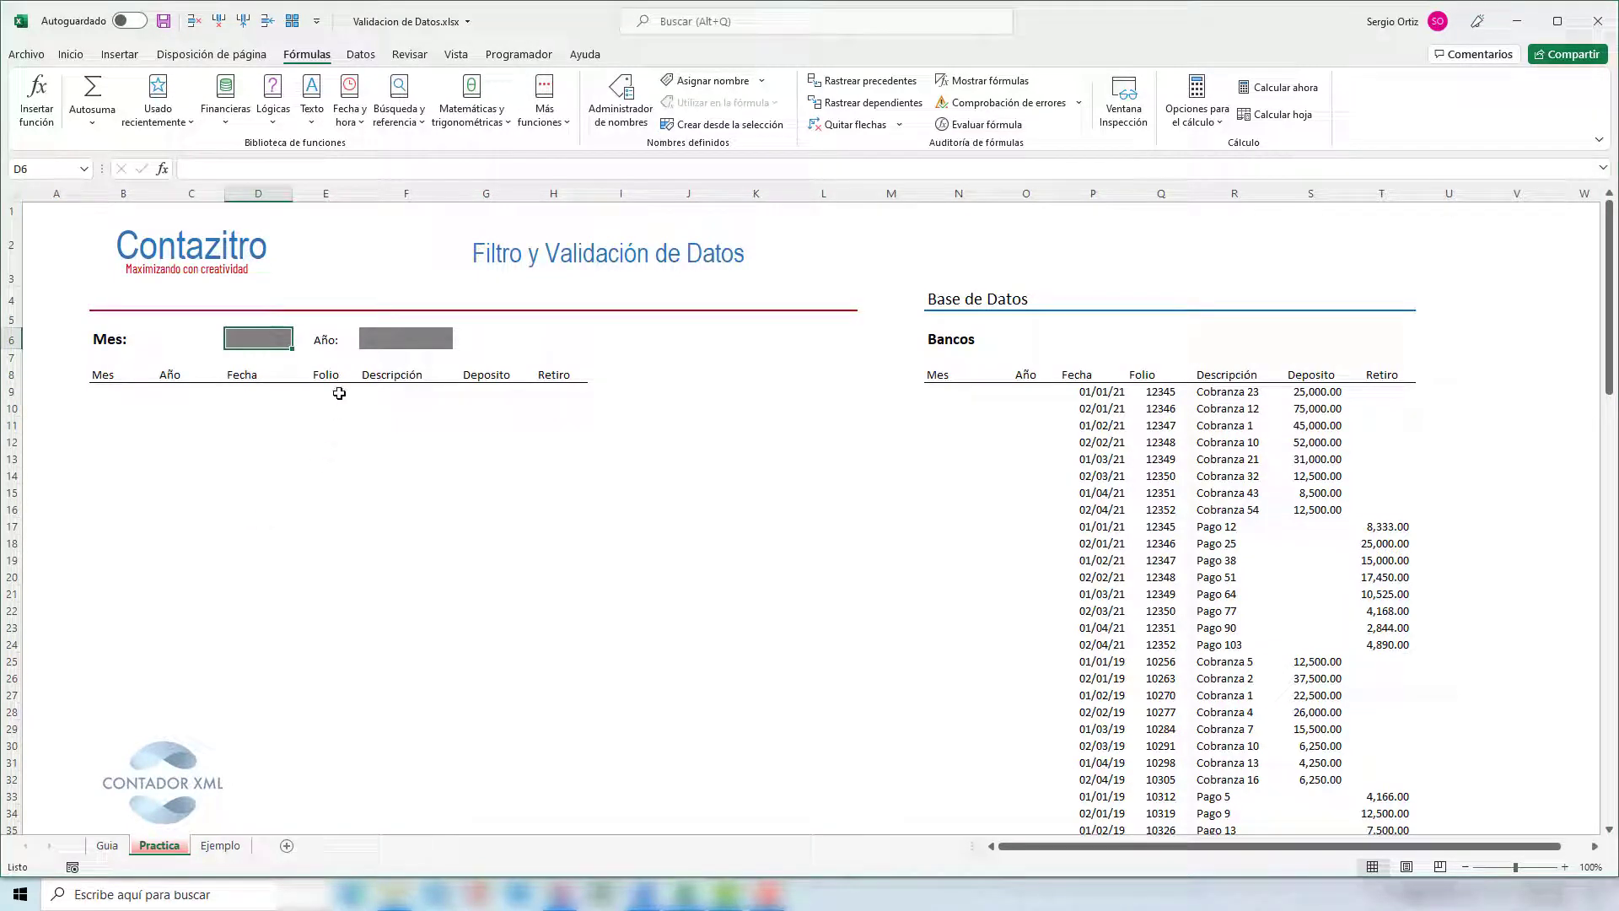
left_click(363, 55)
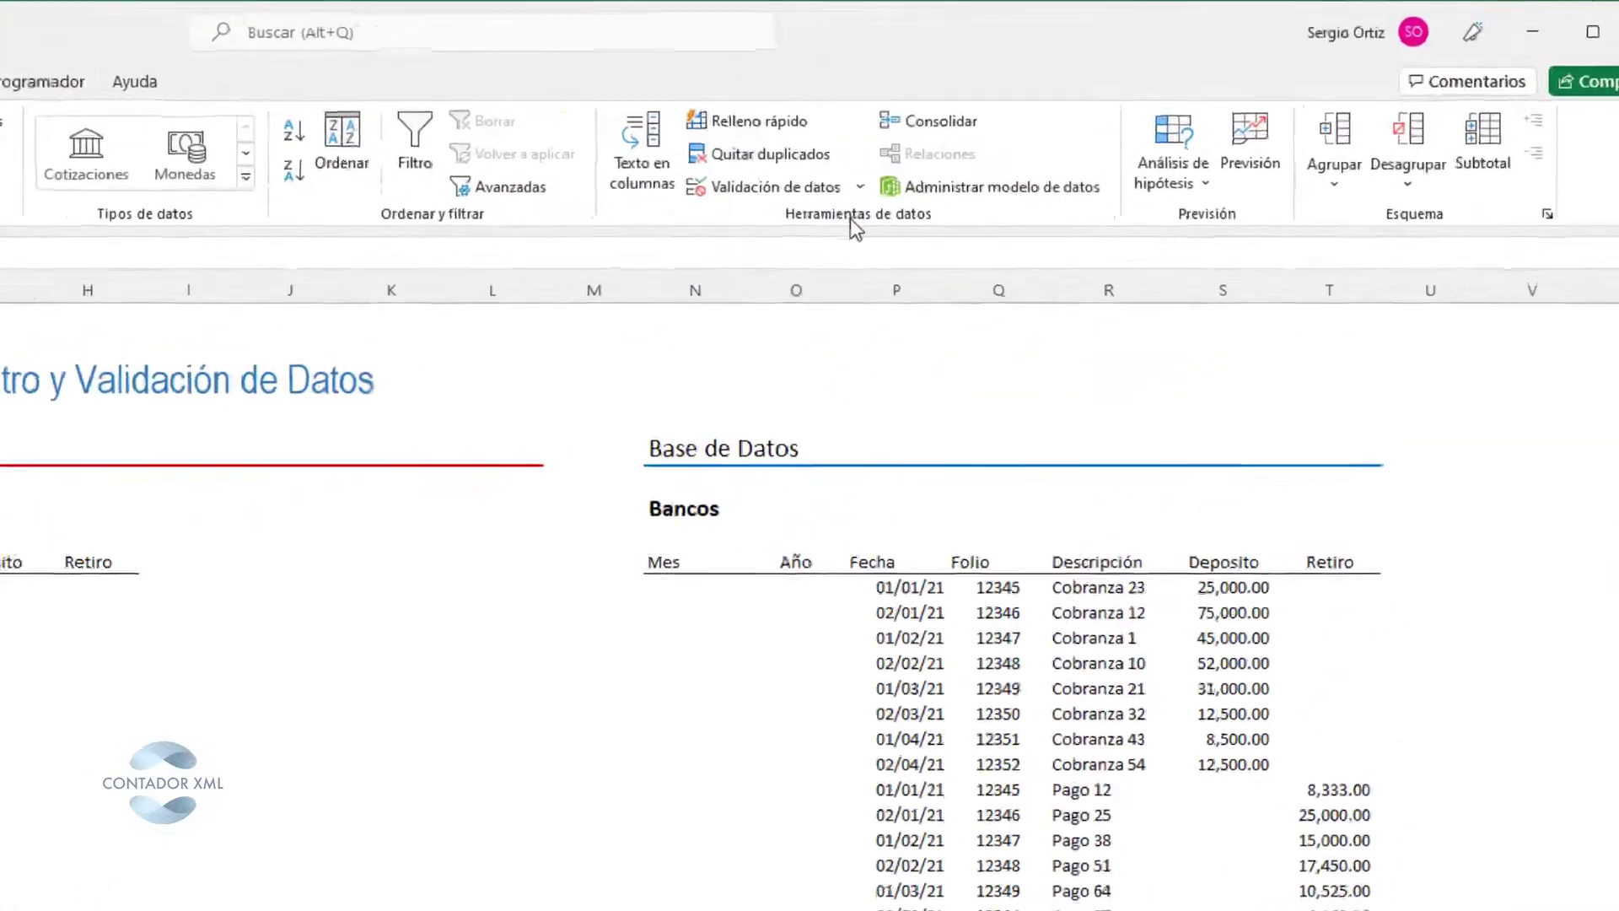
left_click(736, 224)
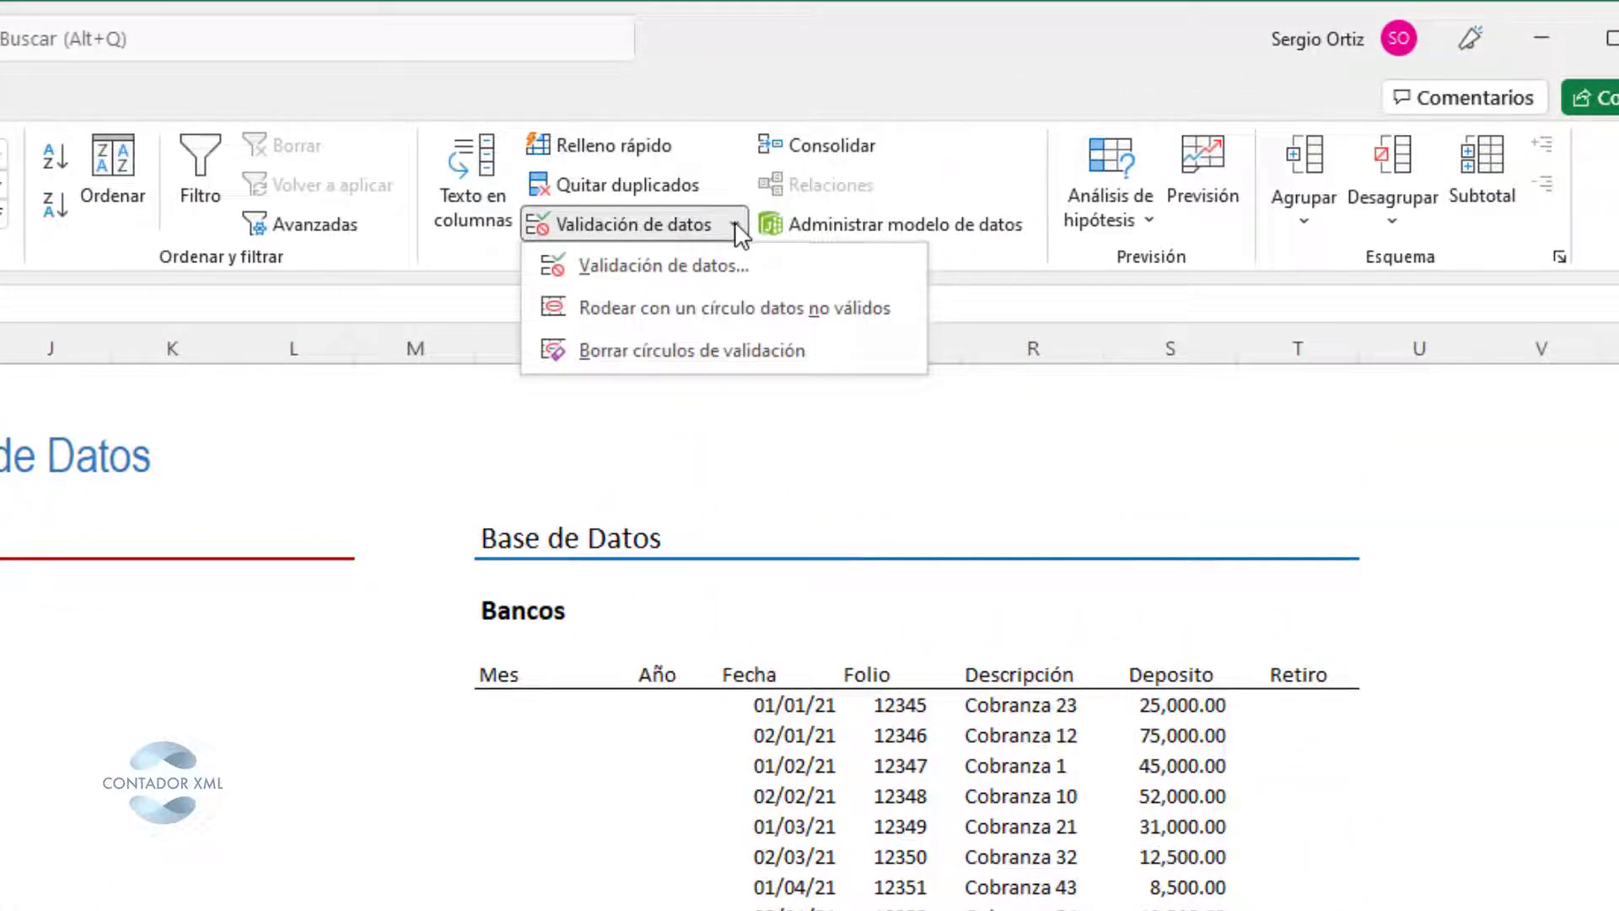
left_click(667, 268)
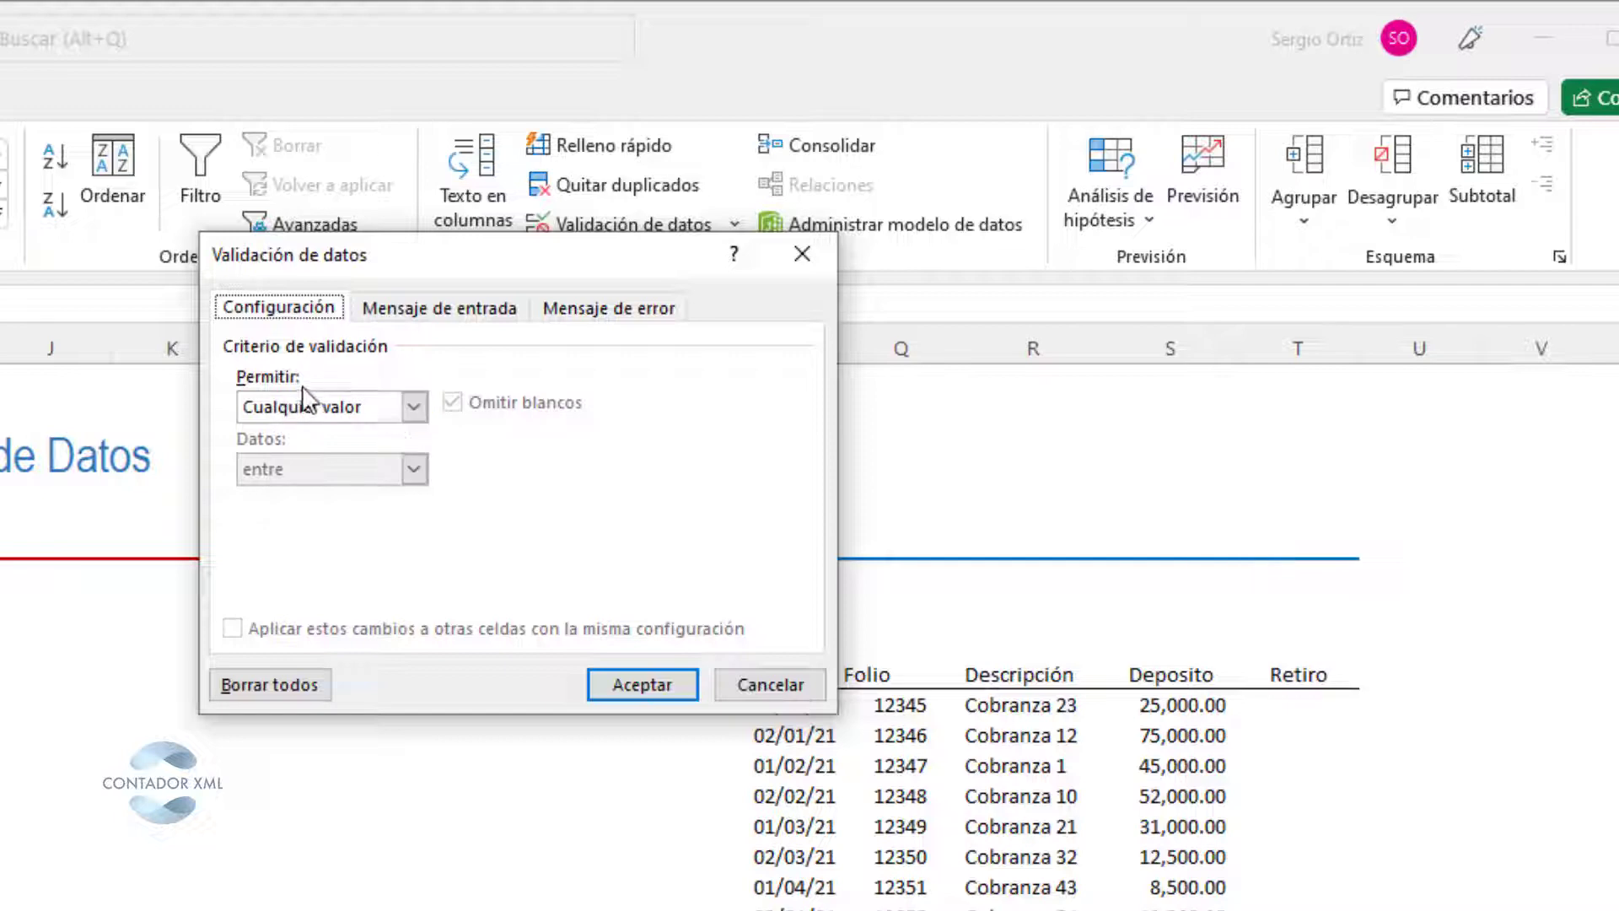
left_click(413, 408)
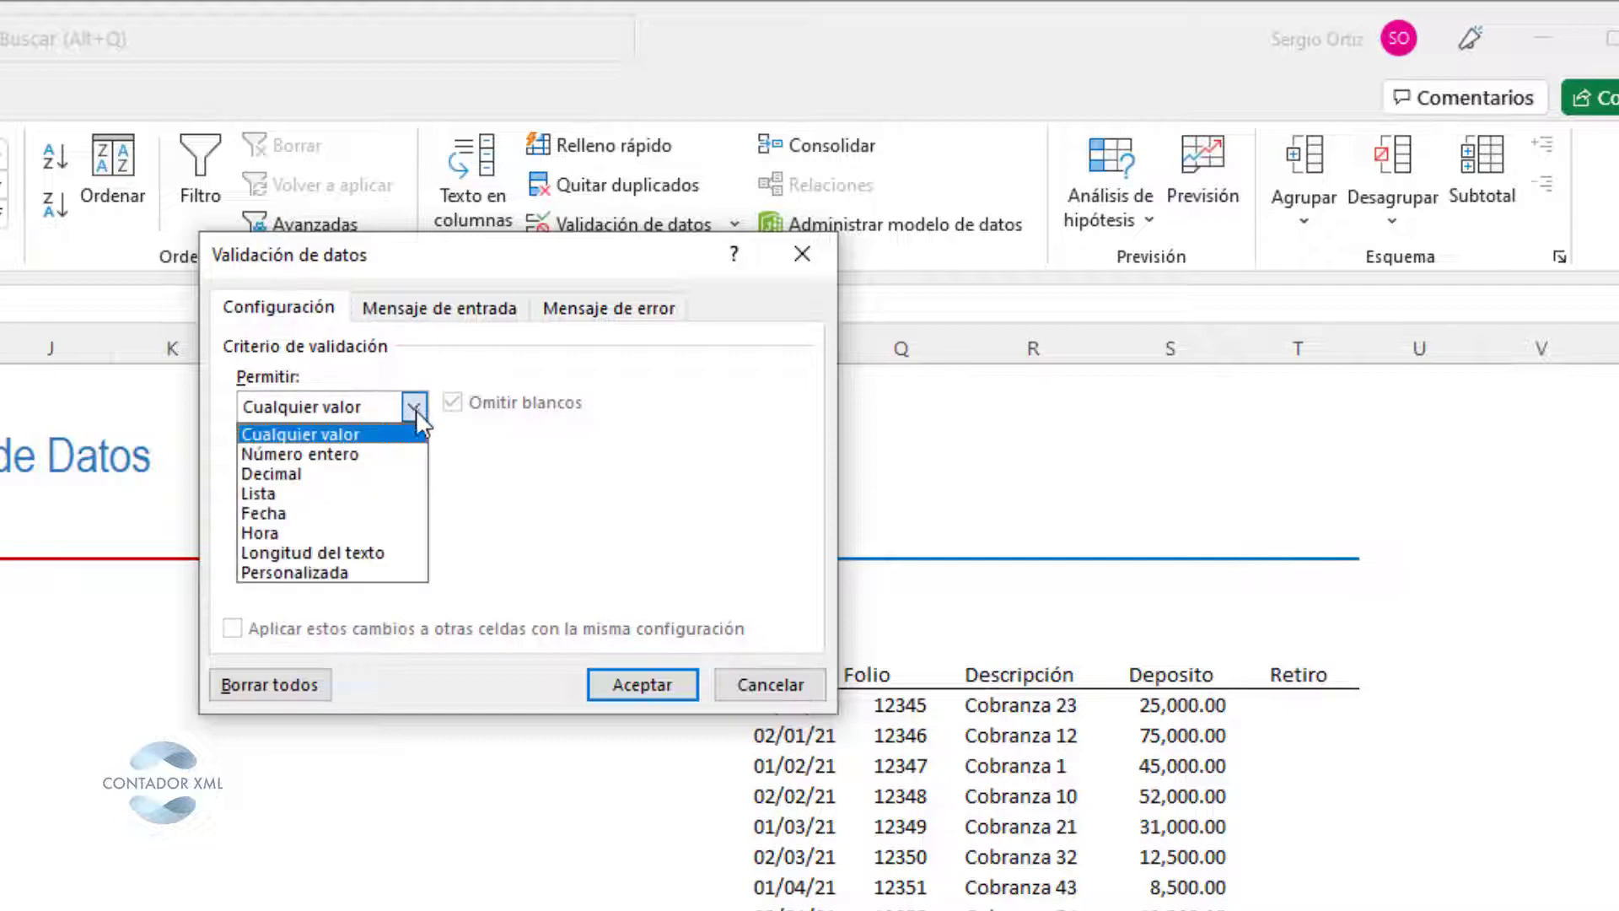
left_click(297, 496)
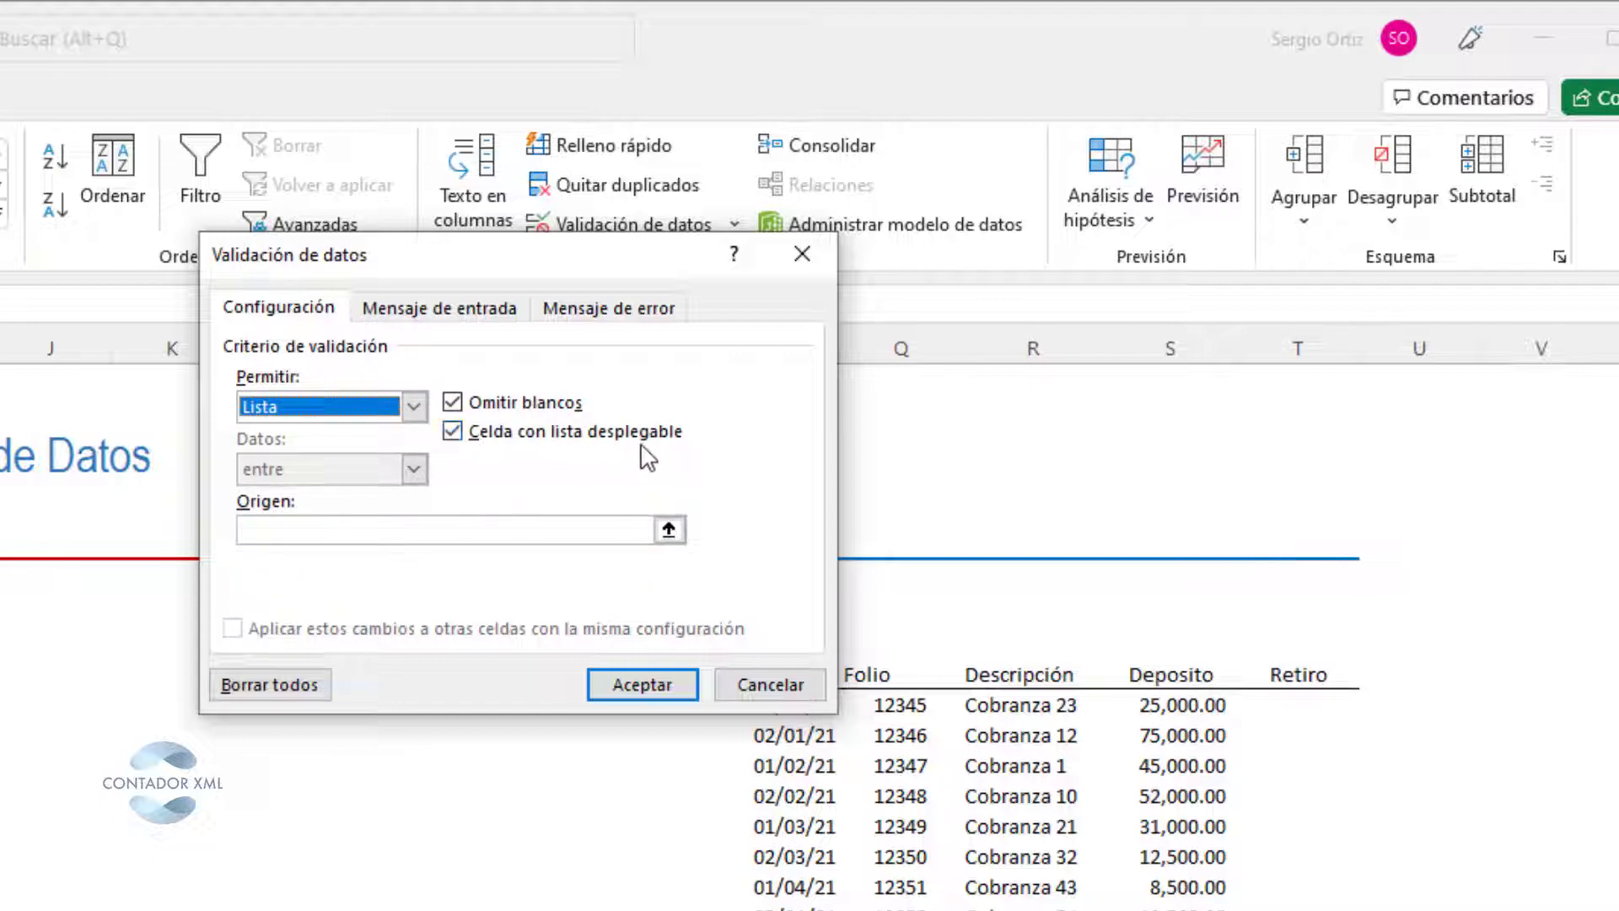
Enter the twelve months from Enero to Diciembre, separated by commas, as the source of the Mes list.
left_click(380, 529)
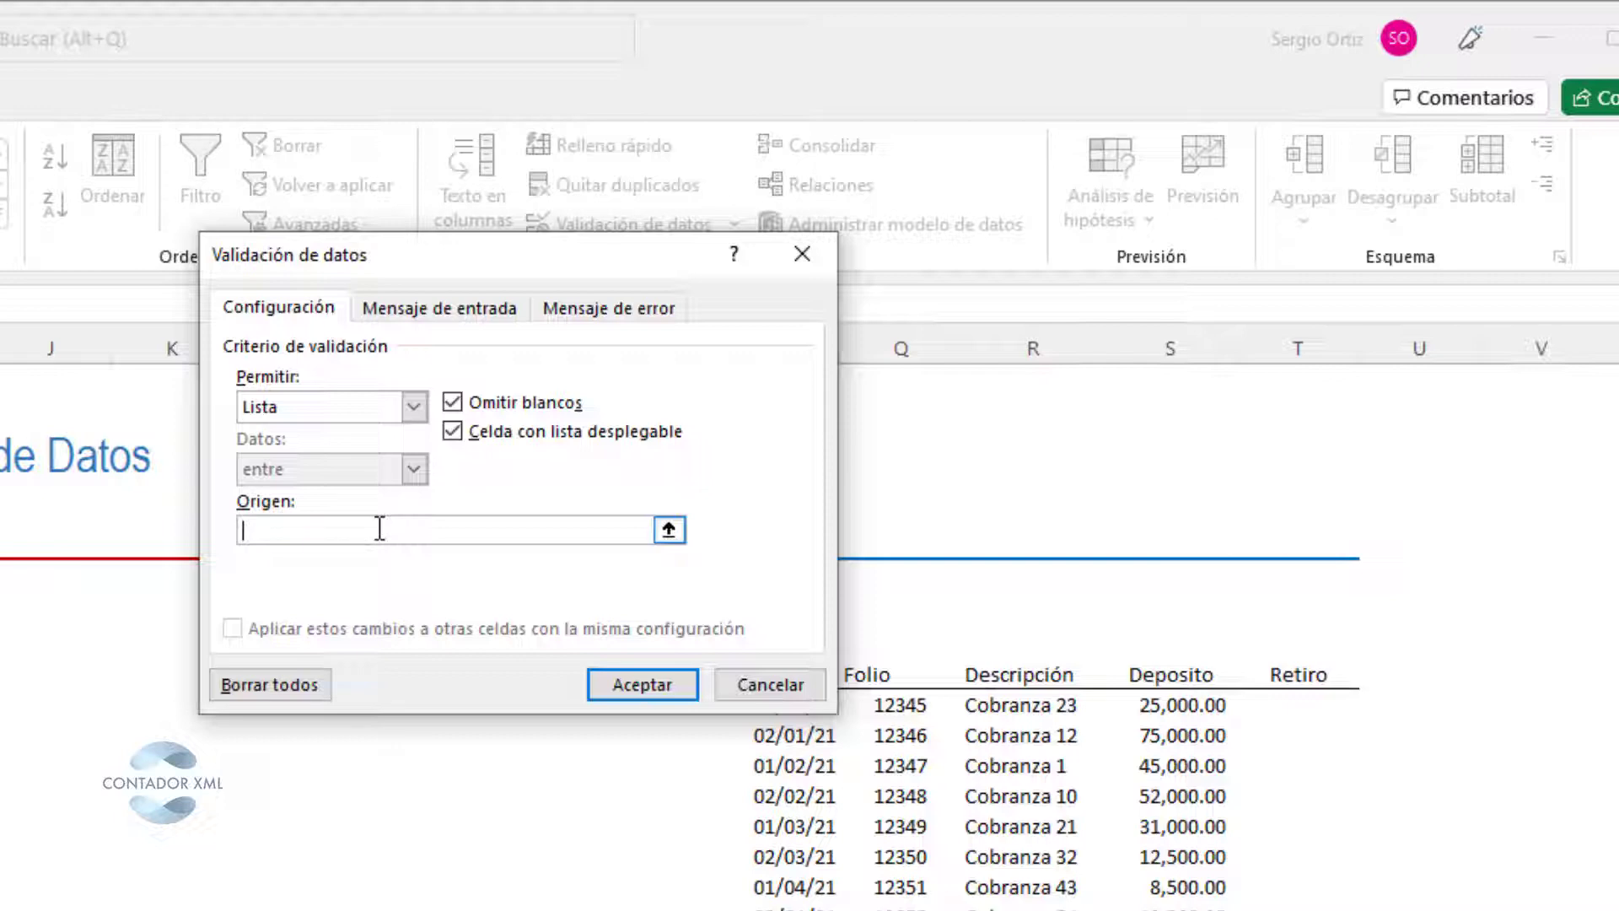
type("Enero,Febrero,")
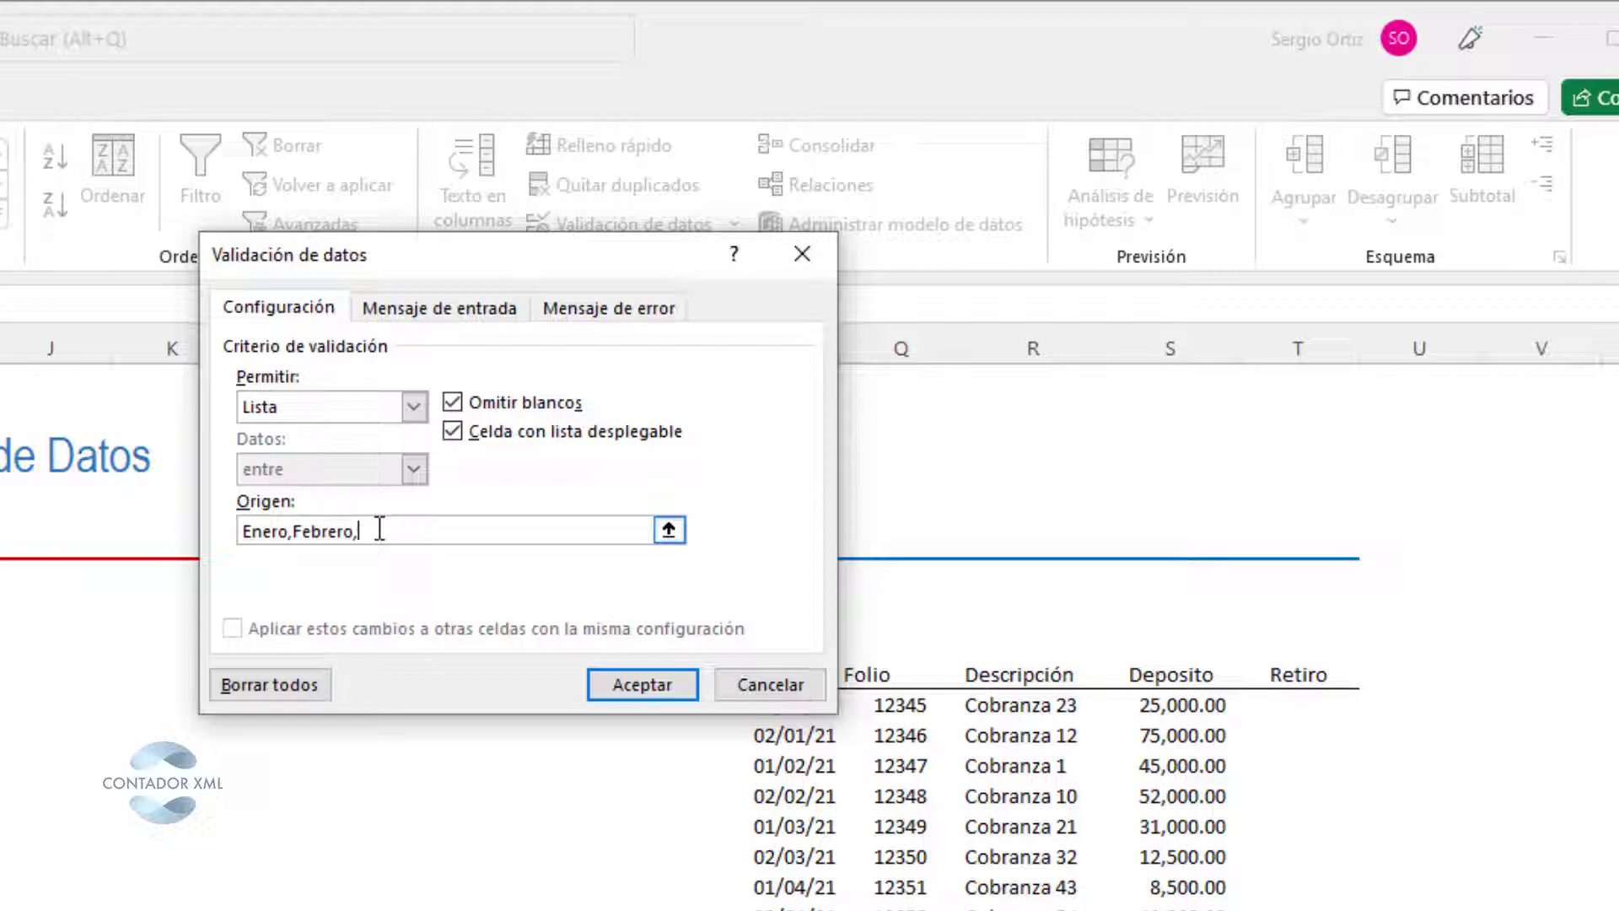
type("Marzo,Abril,Mayo,Junio")
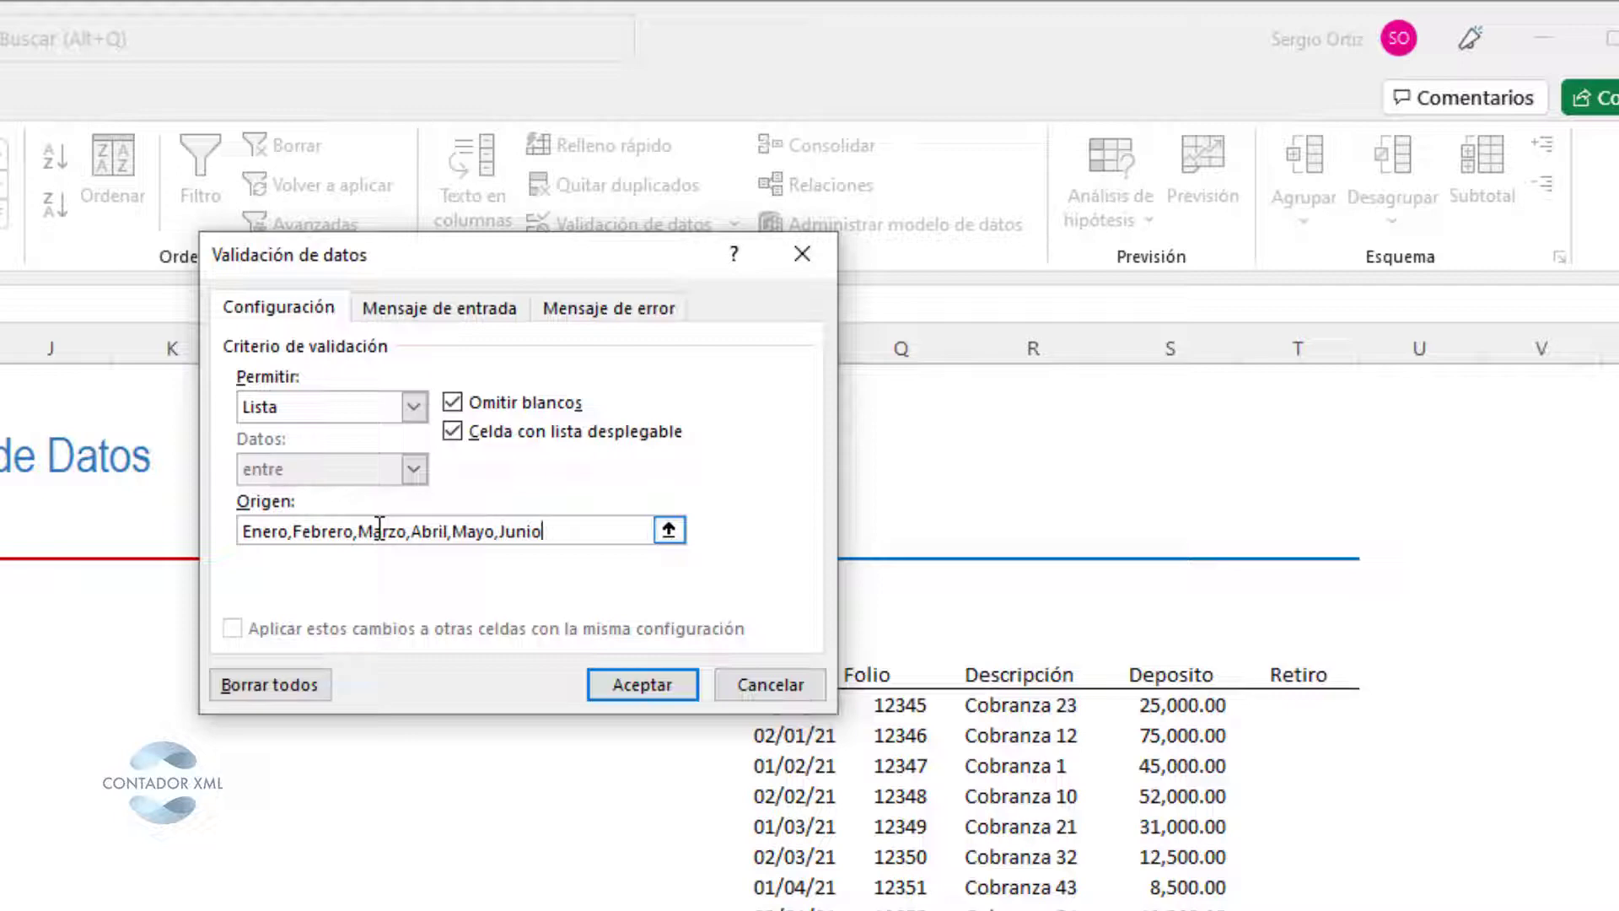
type(",Julio,Agosto,")
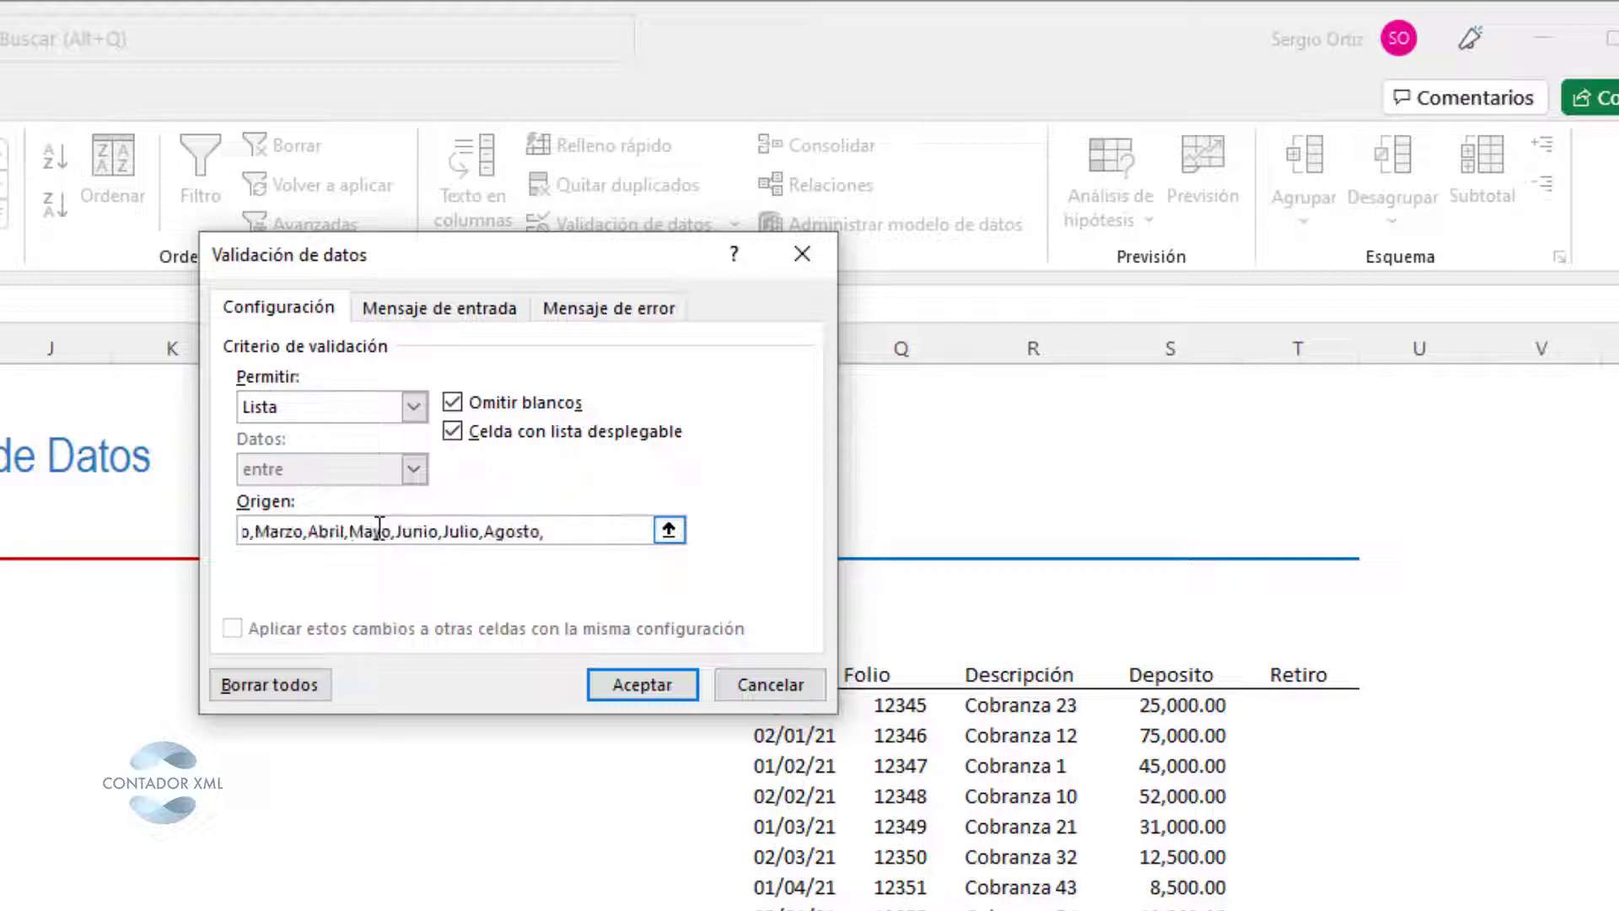
type("SSeptiembre,Octubre,")
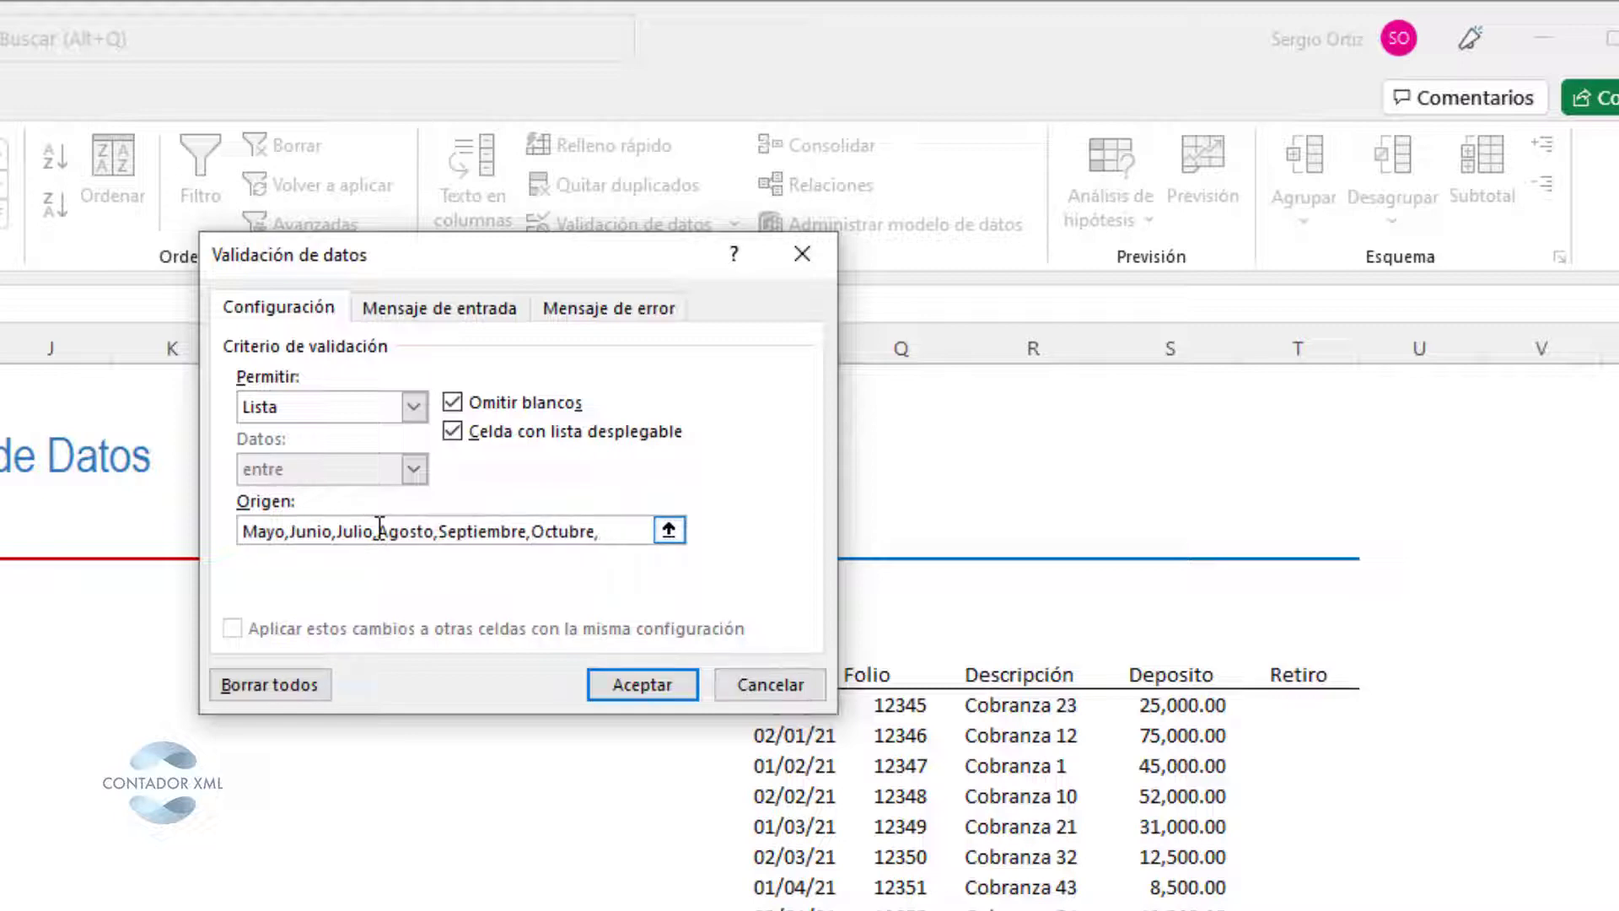
type("Nocv")
key("BackSpace")
type("viembre")
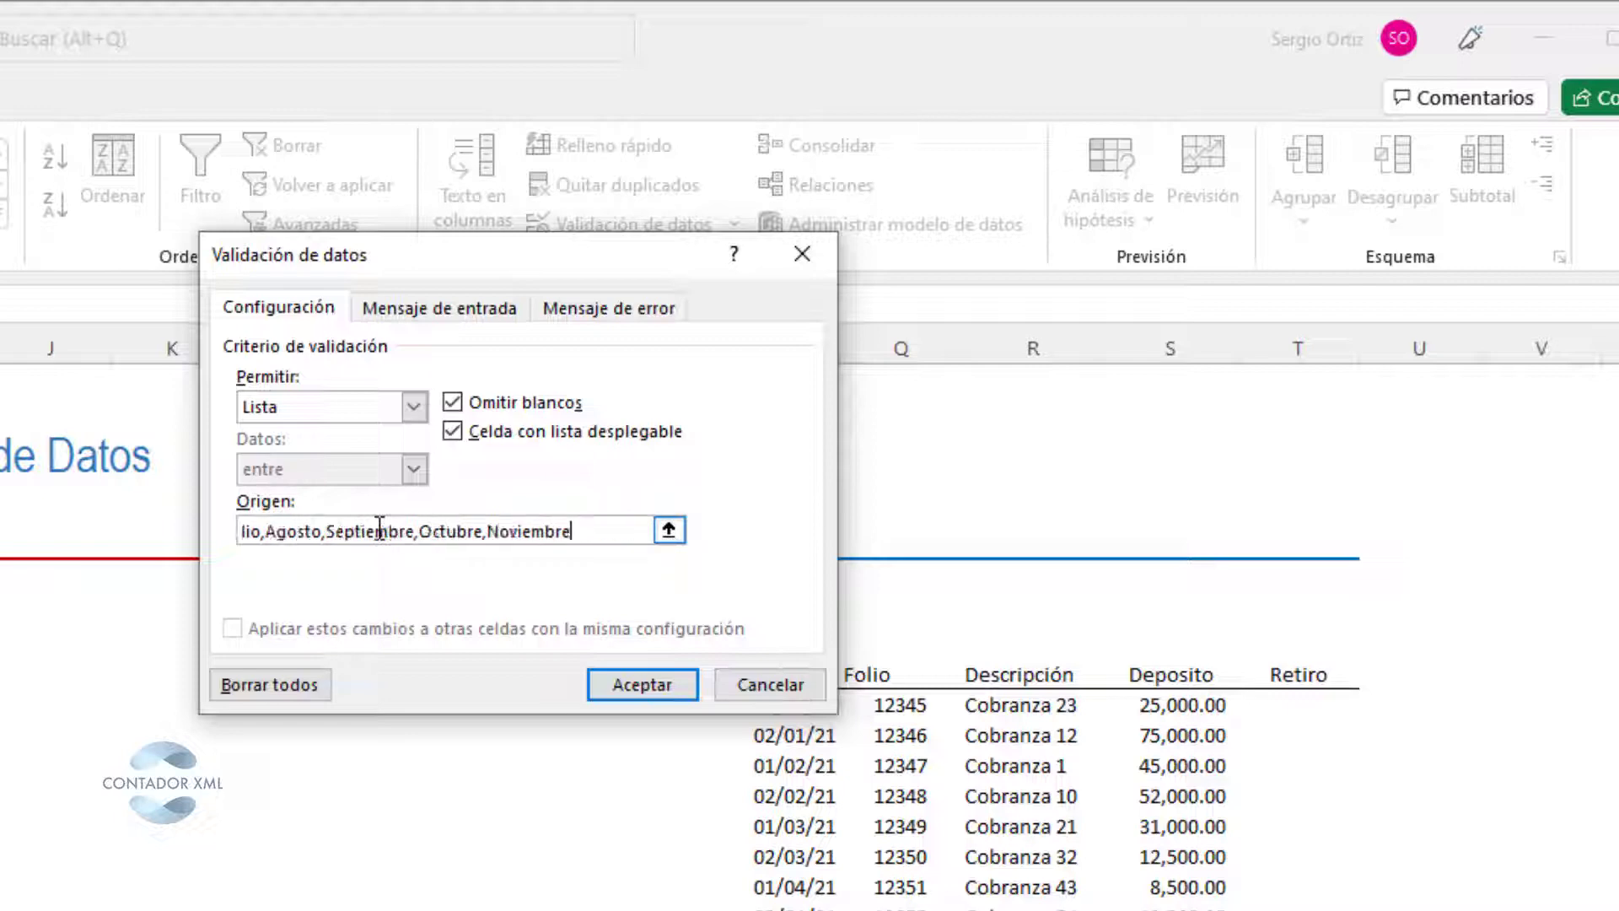
type(",Diciembre")
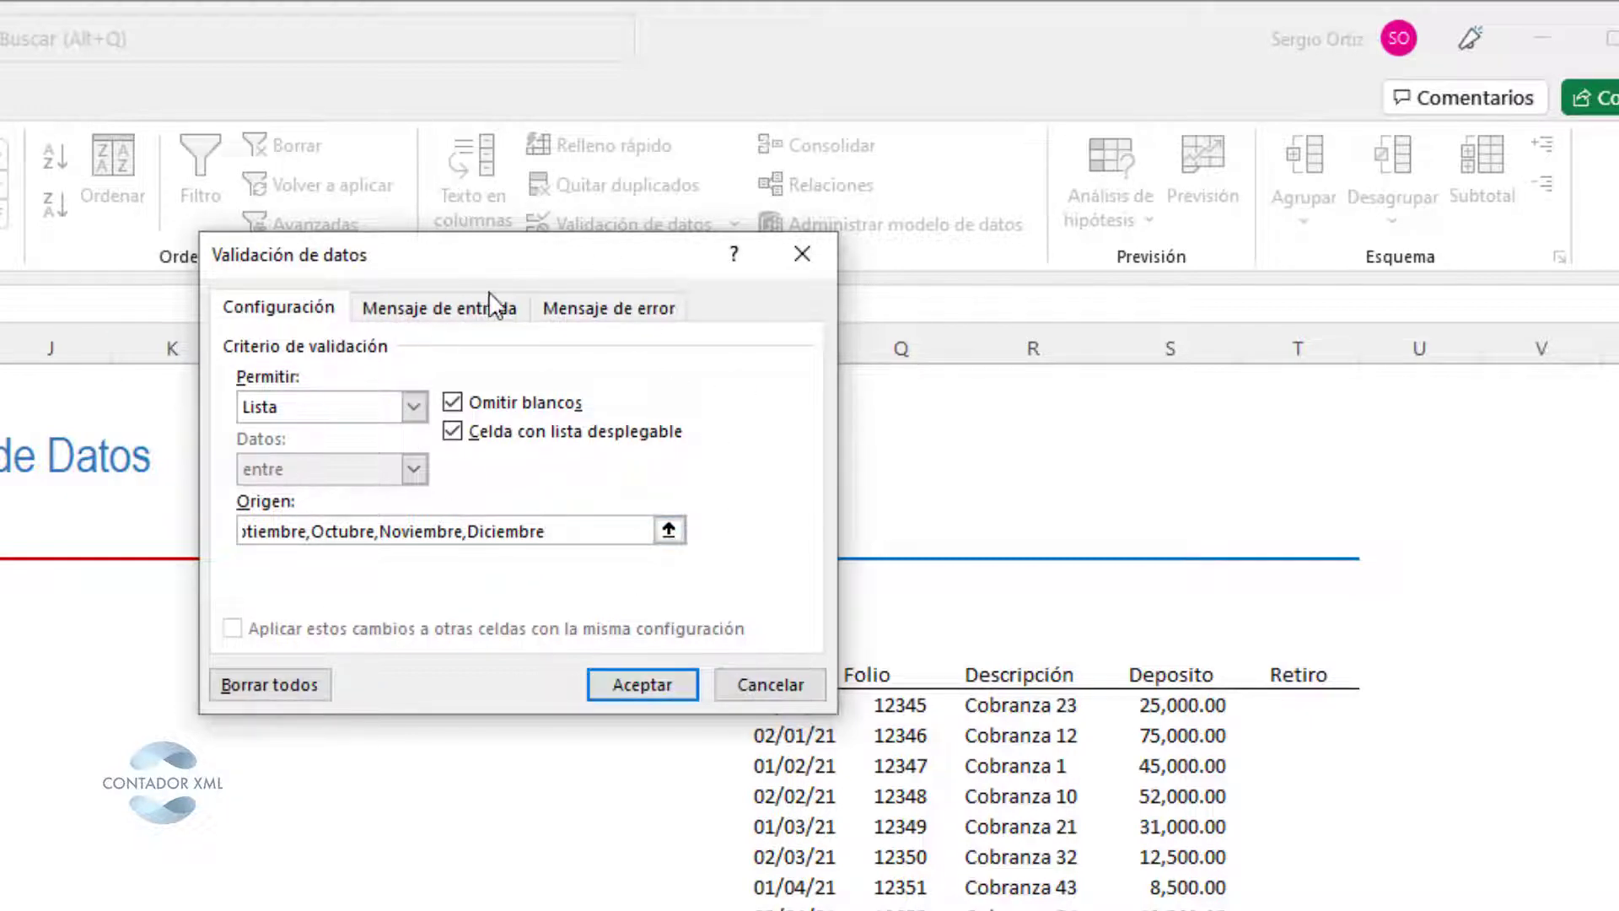
Try the Advertencia and Información styles for the Mes cell's error alert and return the style to Alto.
left_click(578, 312)
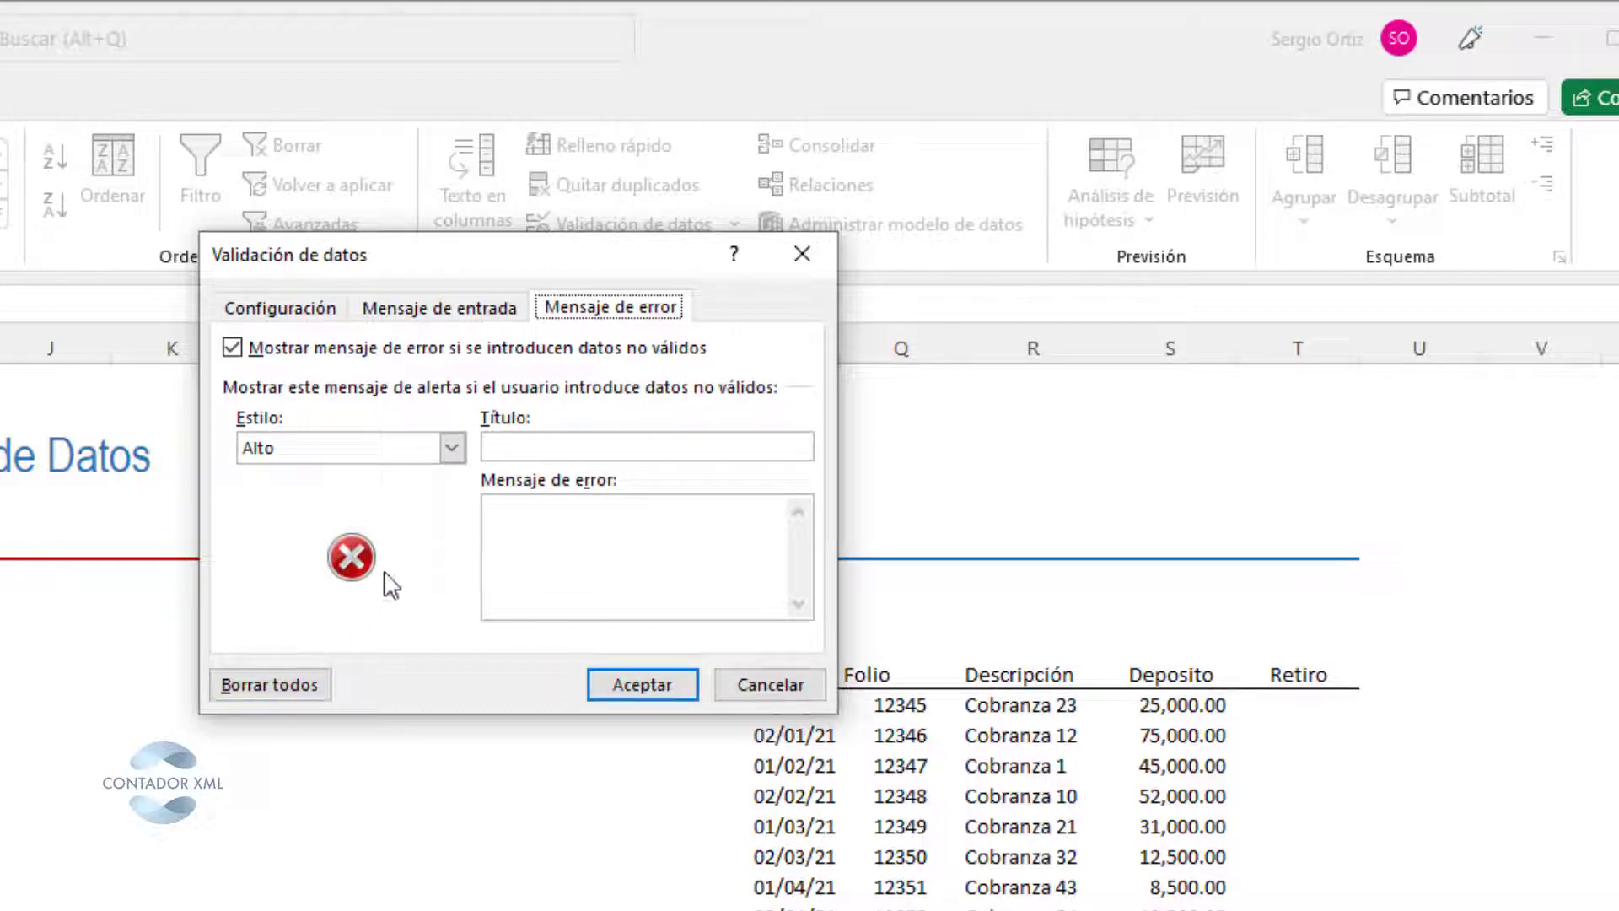
left_click(450, 456)
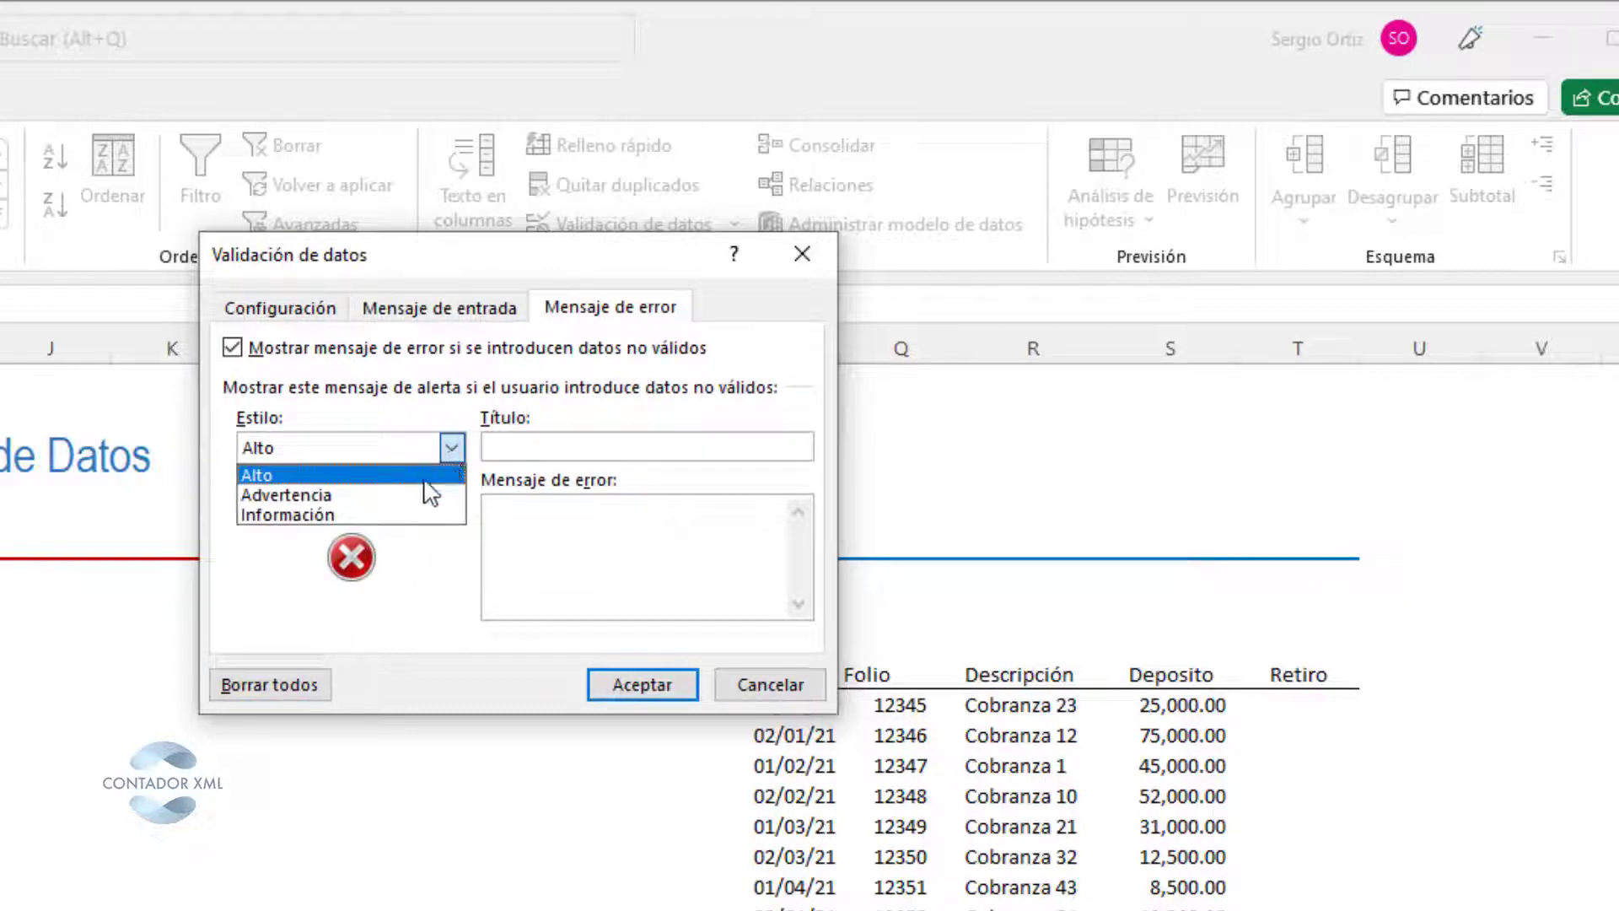
left_click(426, 497)
left_click(449, 449)
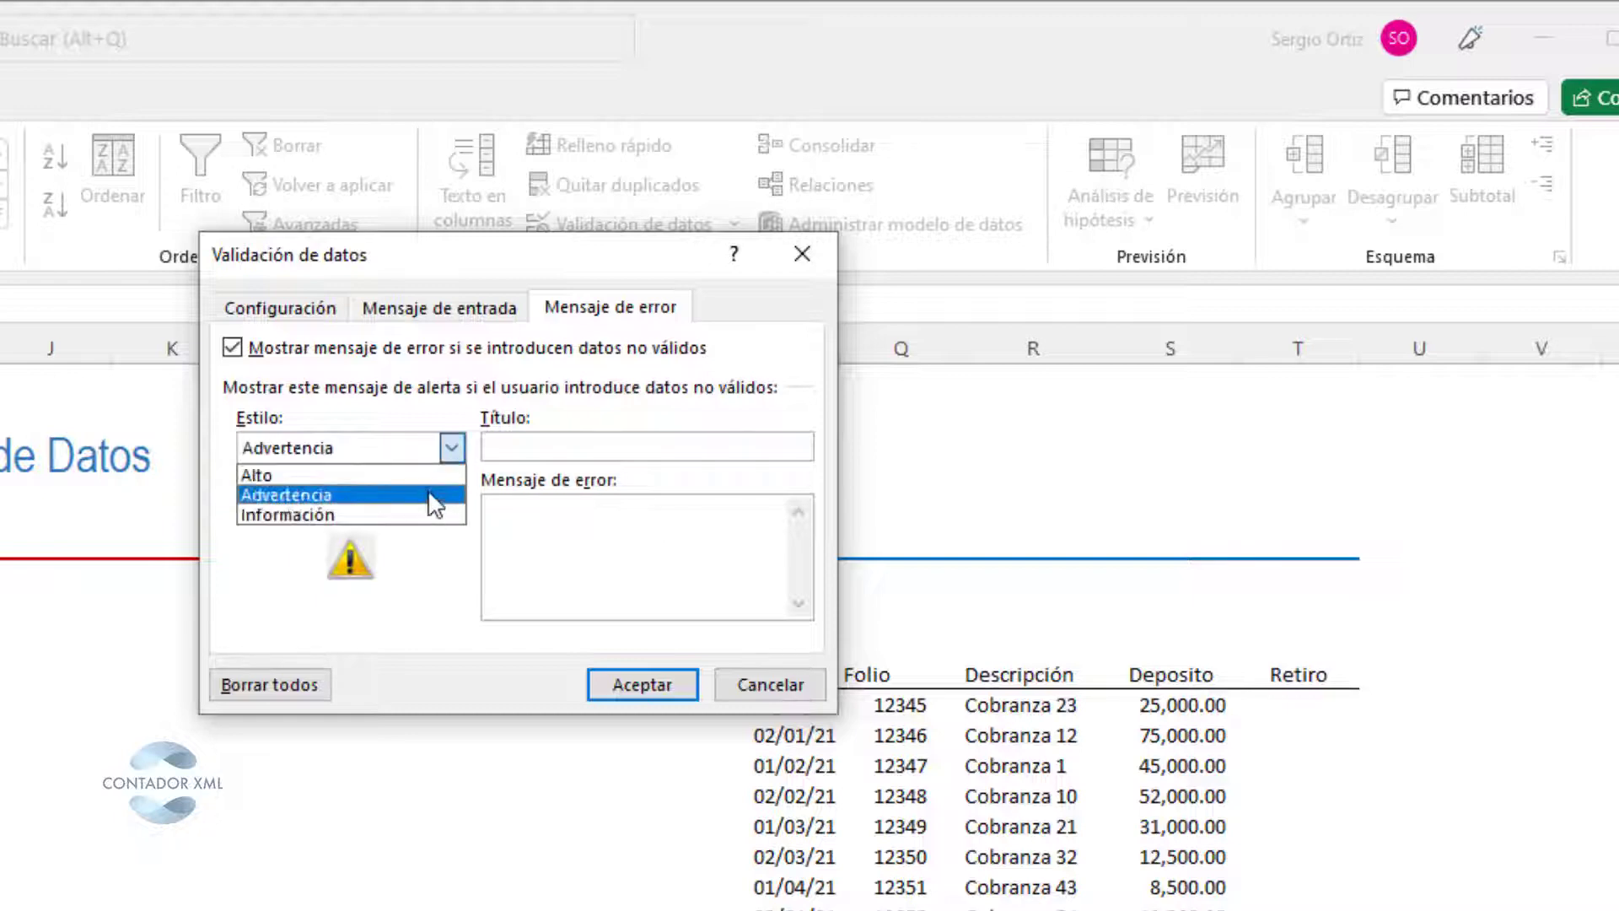
left_click(418, 517)
left_click(450, 448)
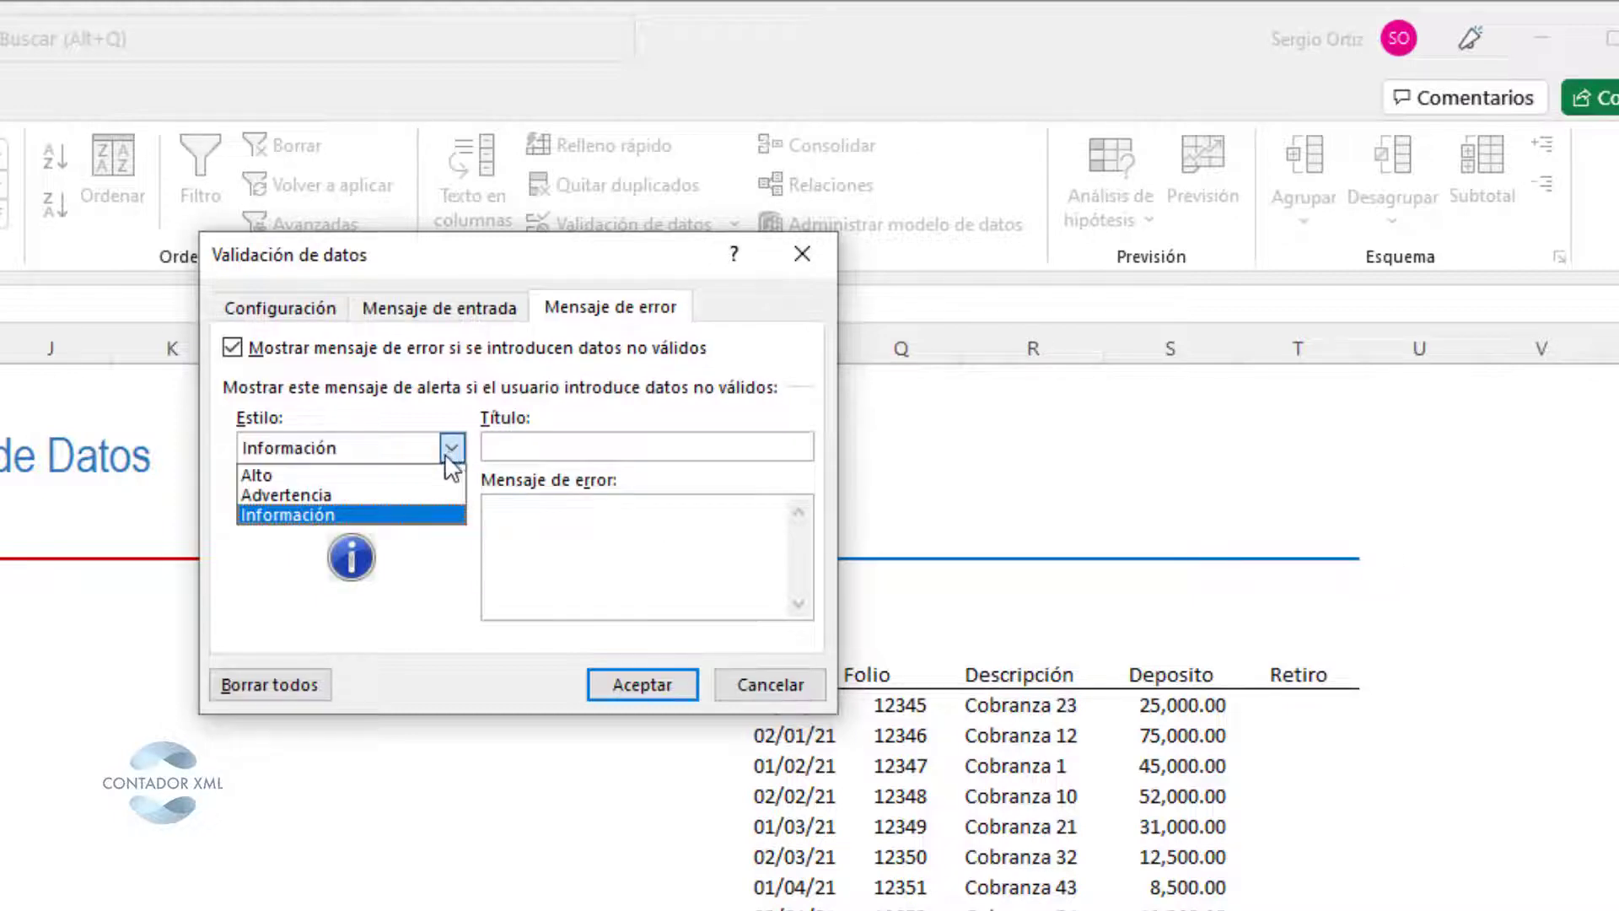
left_click(432, 477)
Title the error alert "Error de Dato" with the message "Favor de seleccionar el dato del listado" and apply the Mes validation.
left_click(506, 445)
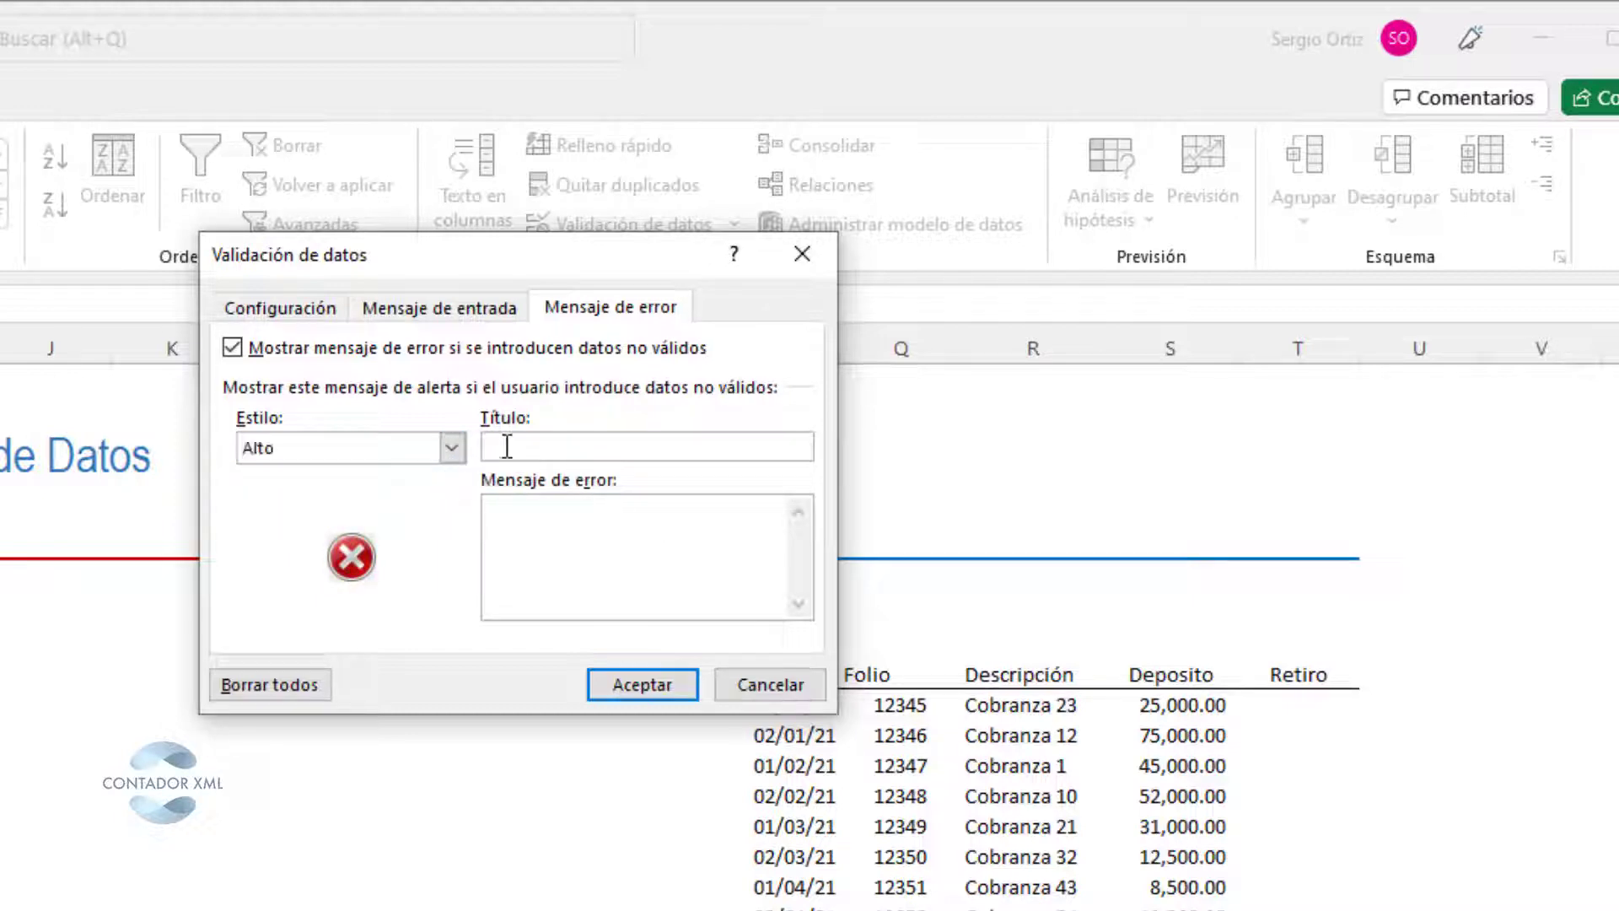
type("Error de Dato")
left_click(570, 528)
type("Favor de seleccio")
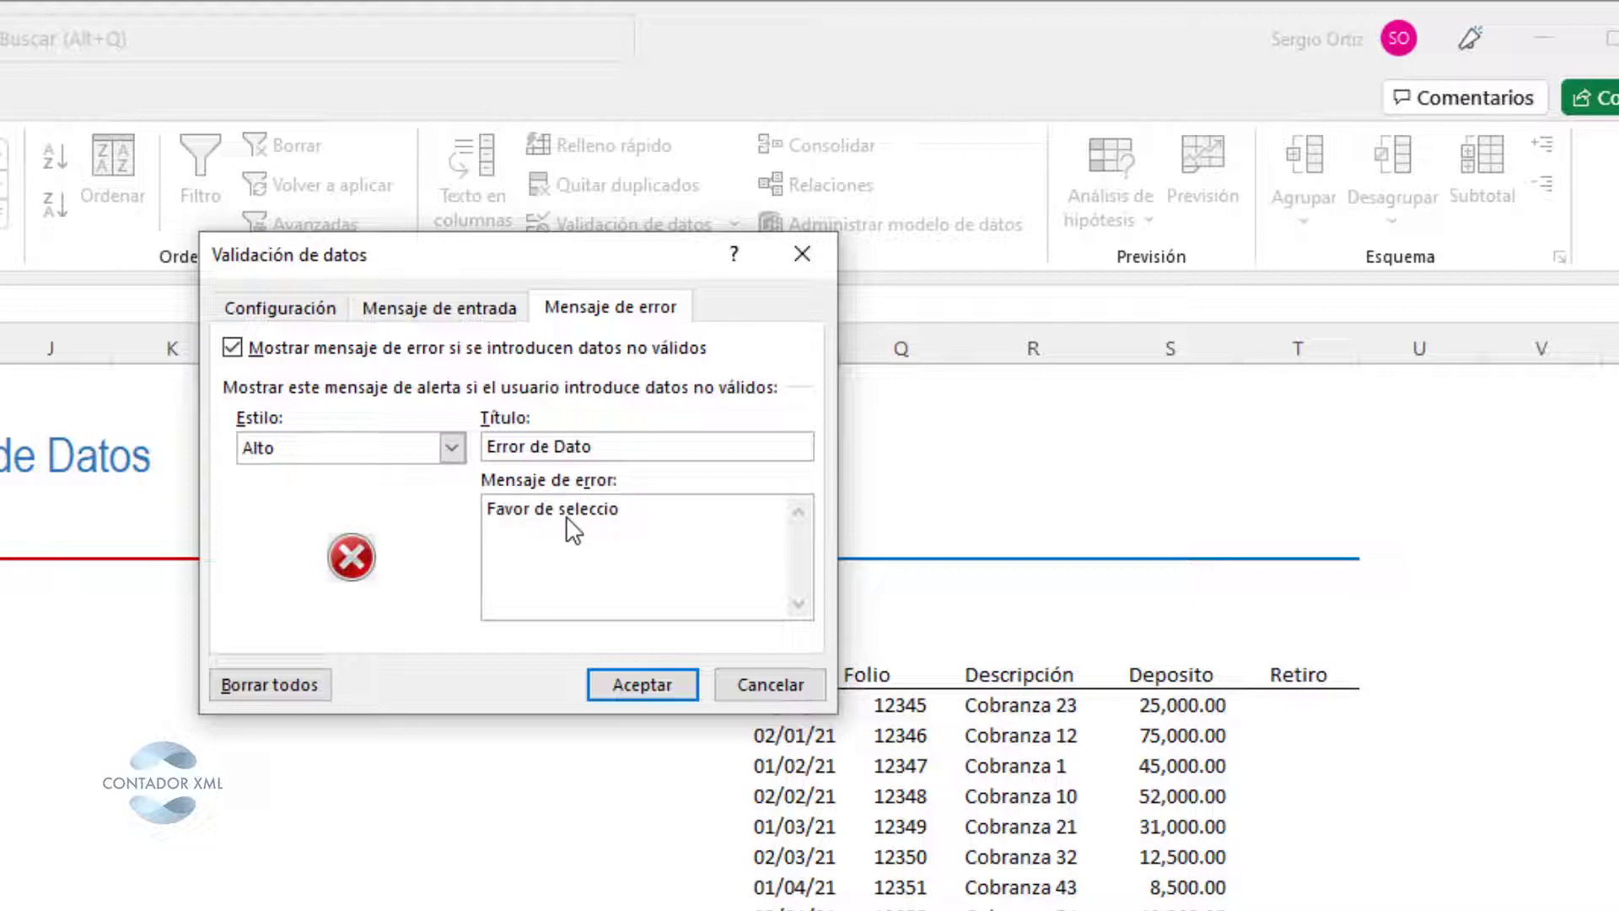
type("nar el dato del listado")
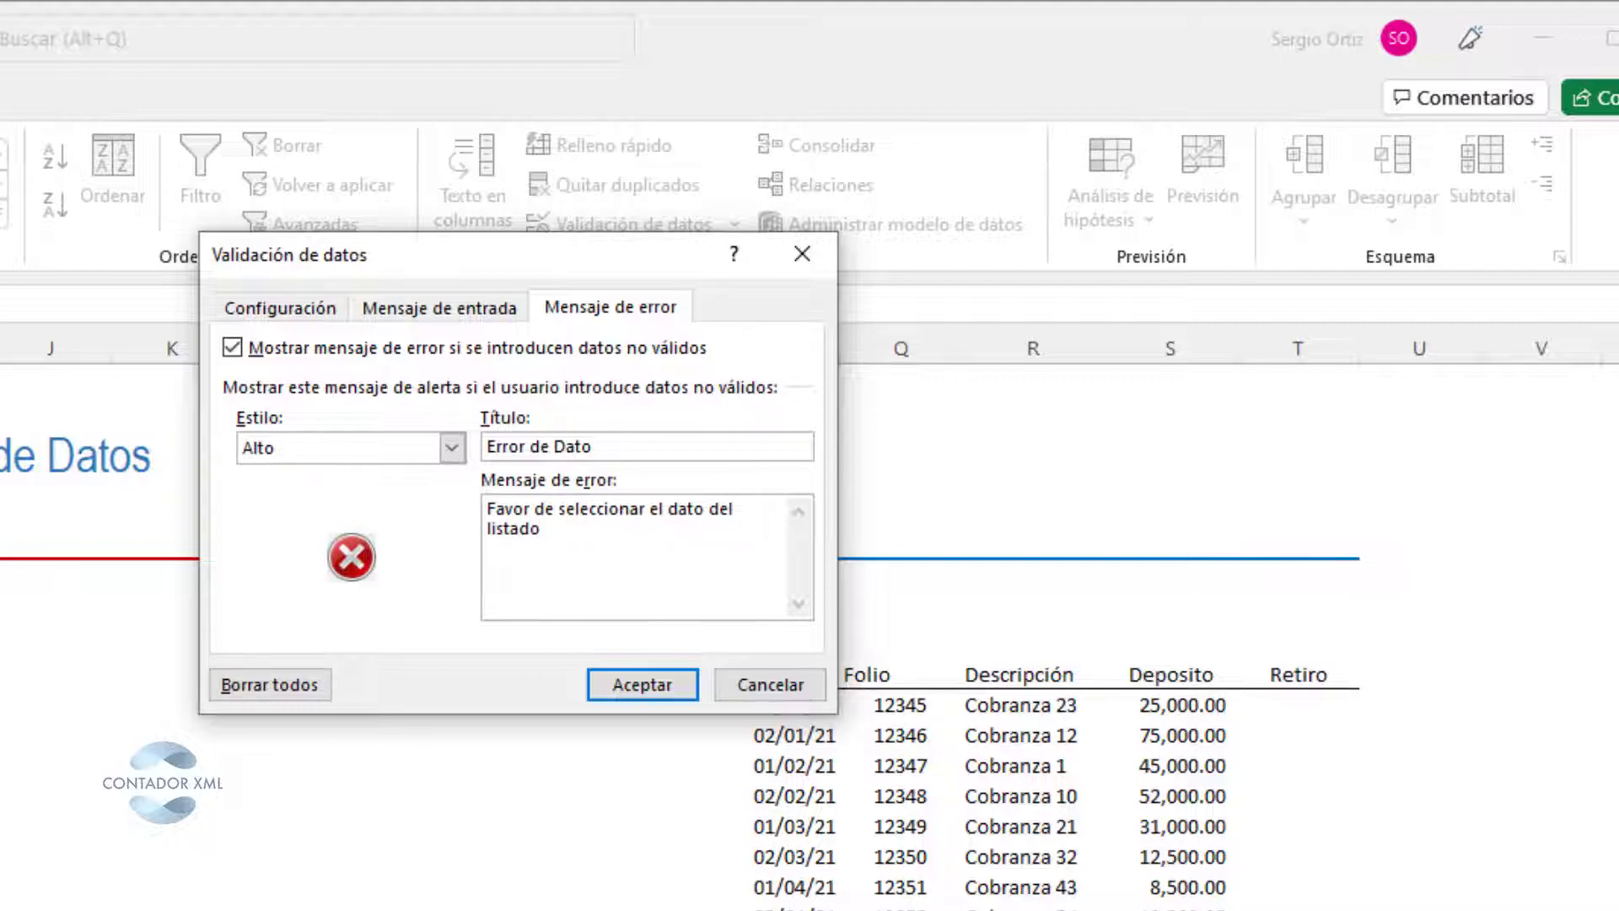
left_click(656, 687)
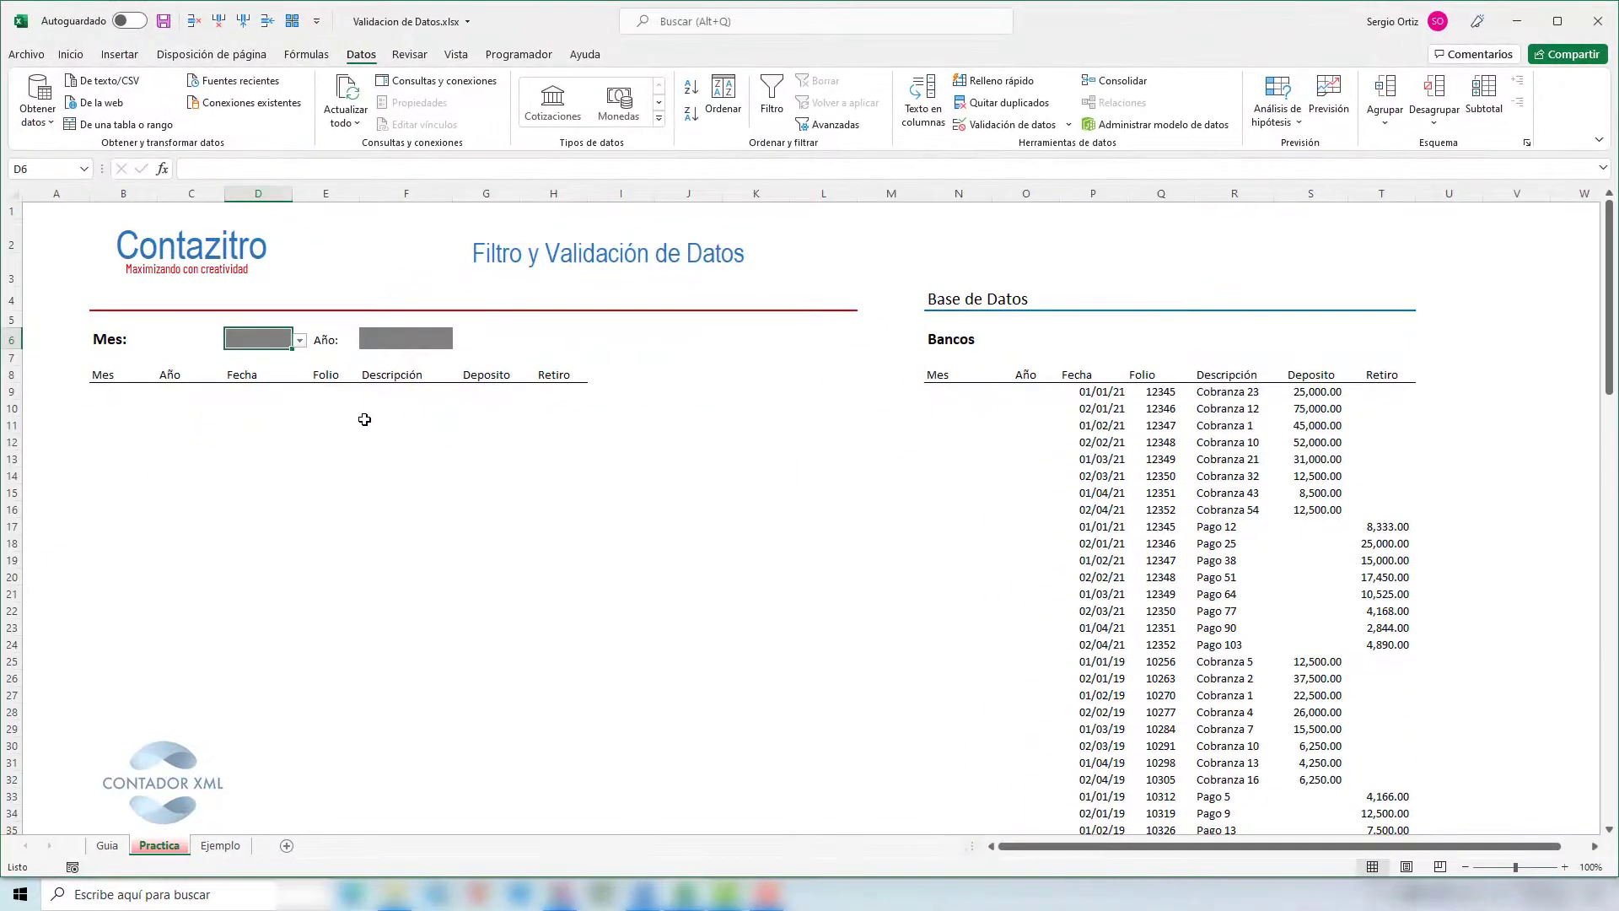
Test the Mes dropdown by choosing Marzo and then Agosto, and check the empty report area below it.
left_click(298, 340)
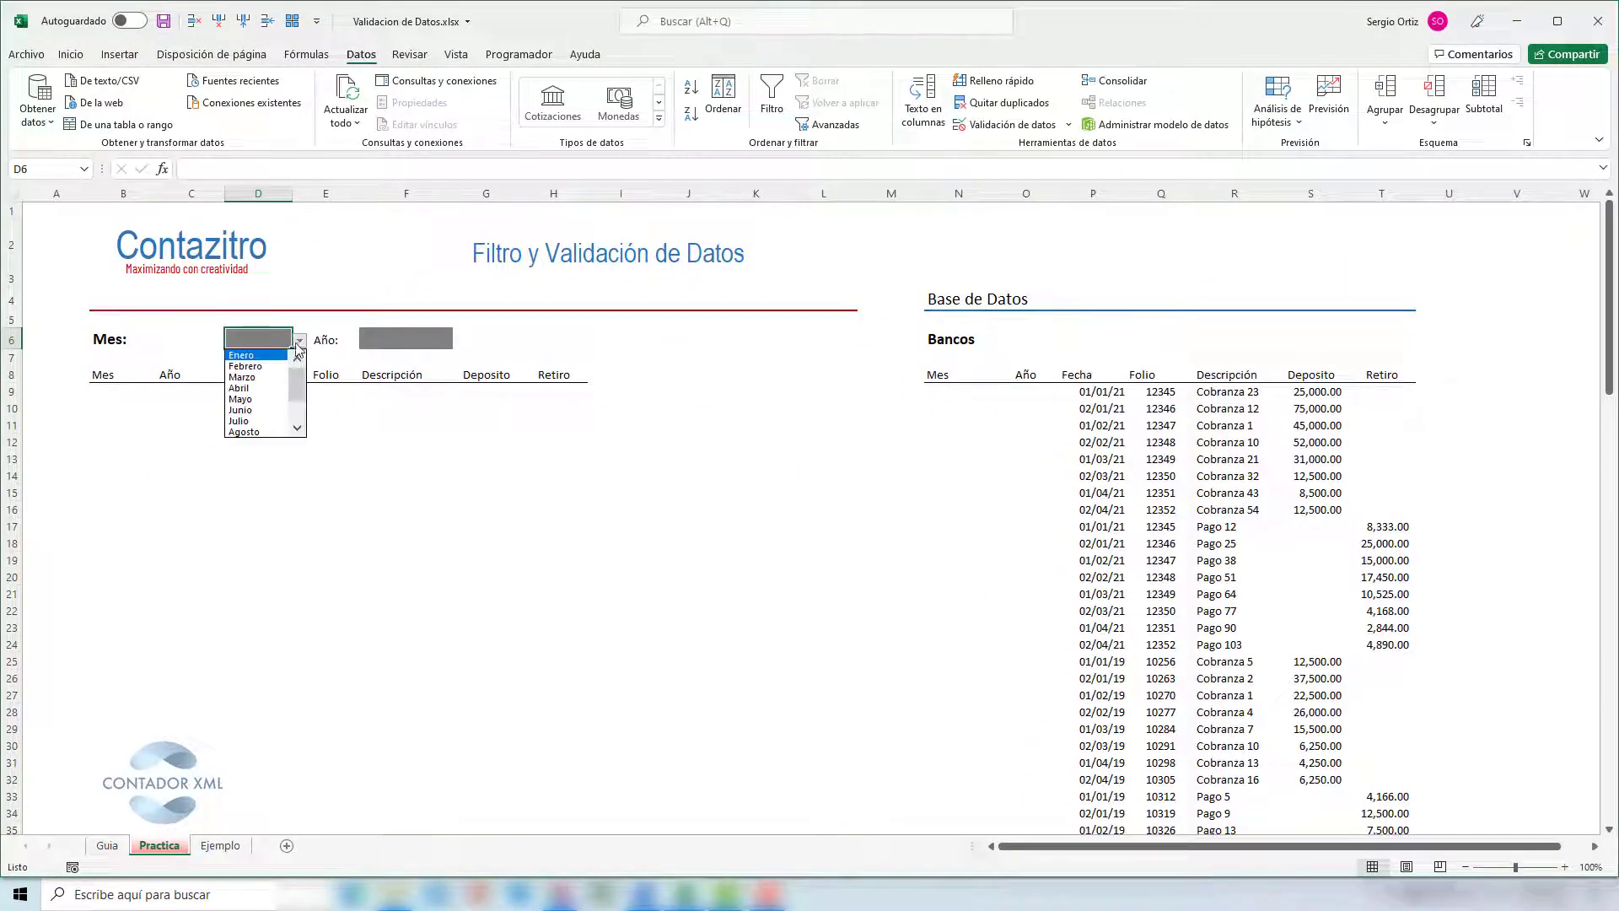
mouse_move(297, 374)
left_mouse_down()
mouse_move(298, 418)
mouse_move(298, 361)
left_mouse_up()
left_click(253, 377)
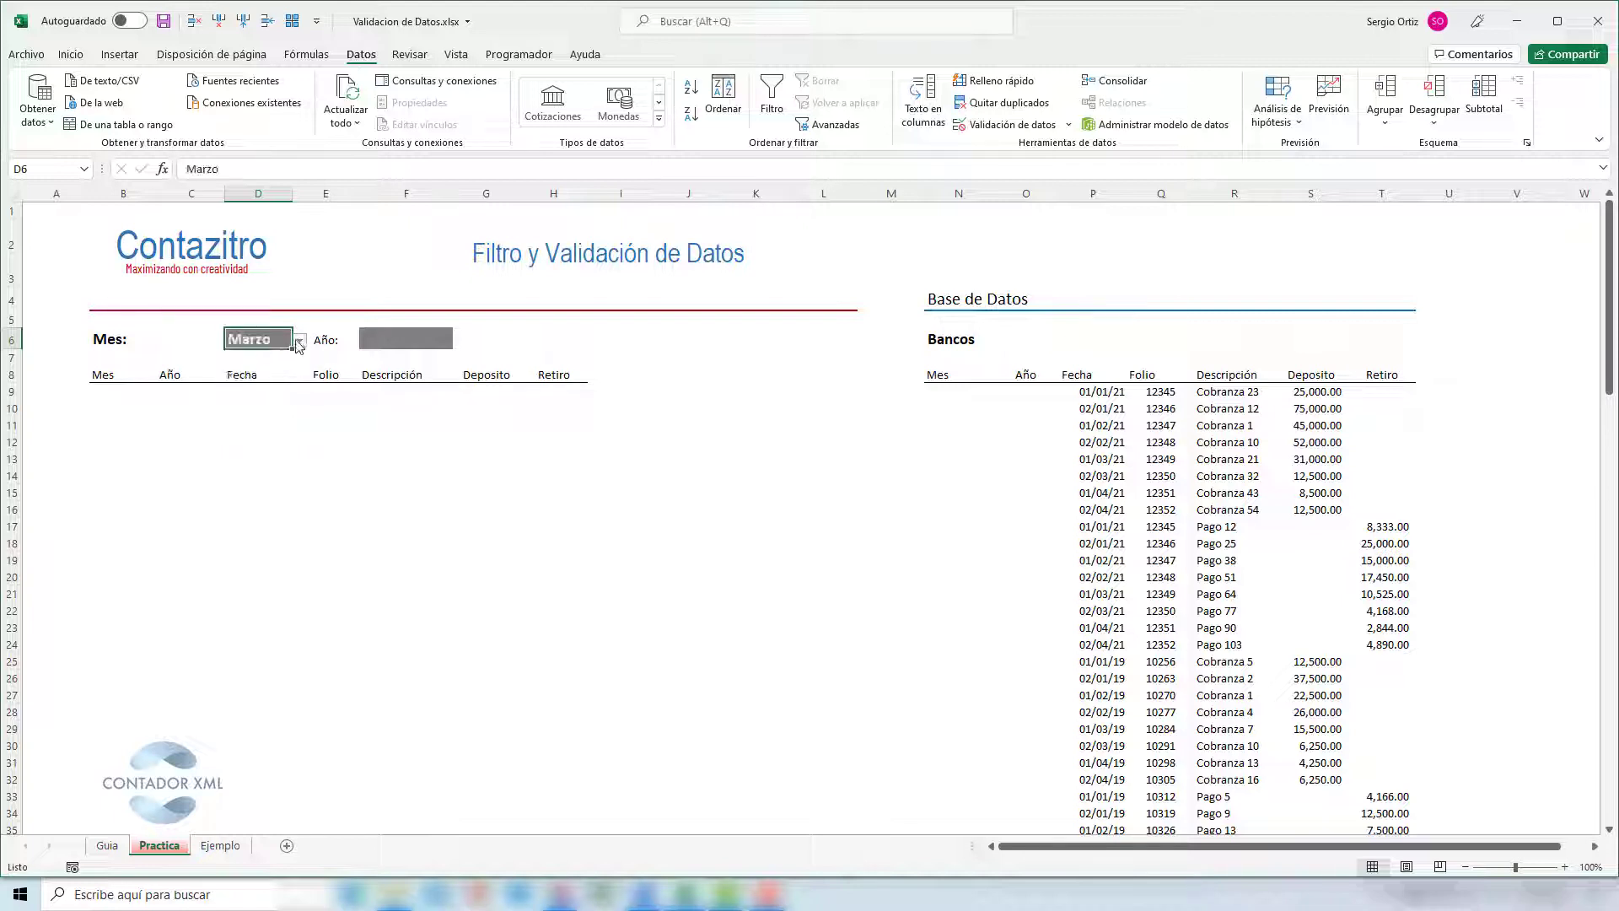
left_click(298, 341)
left_click(264, 414)
left_click_drag(108, 392, 563, 570)
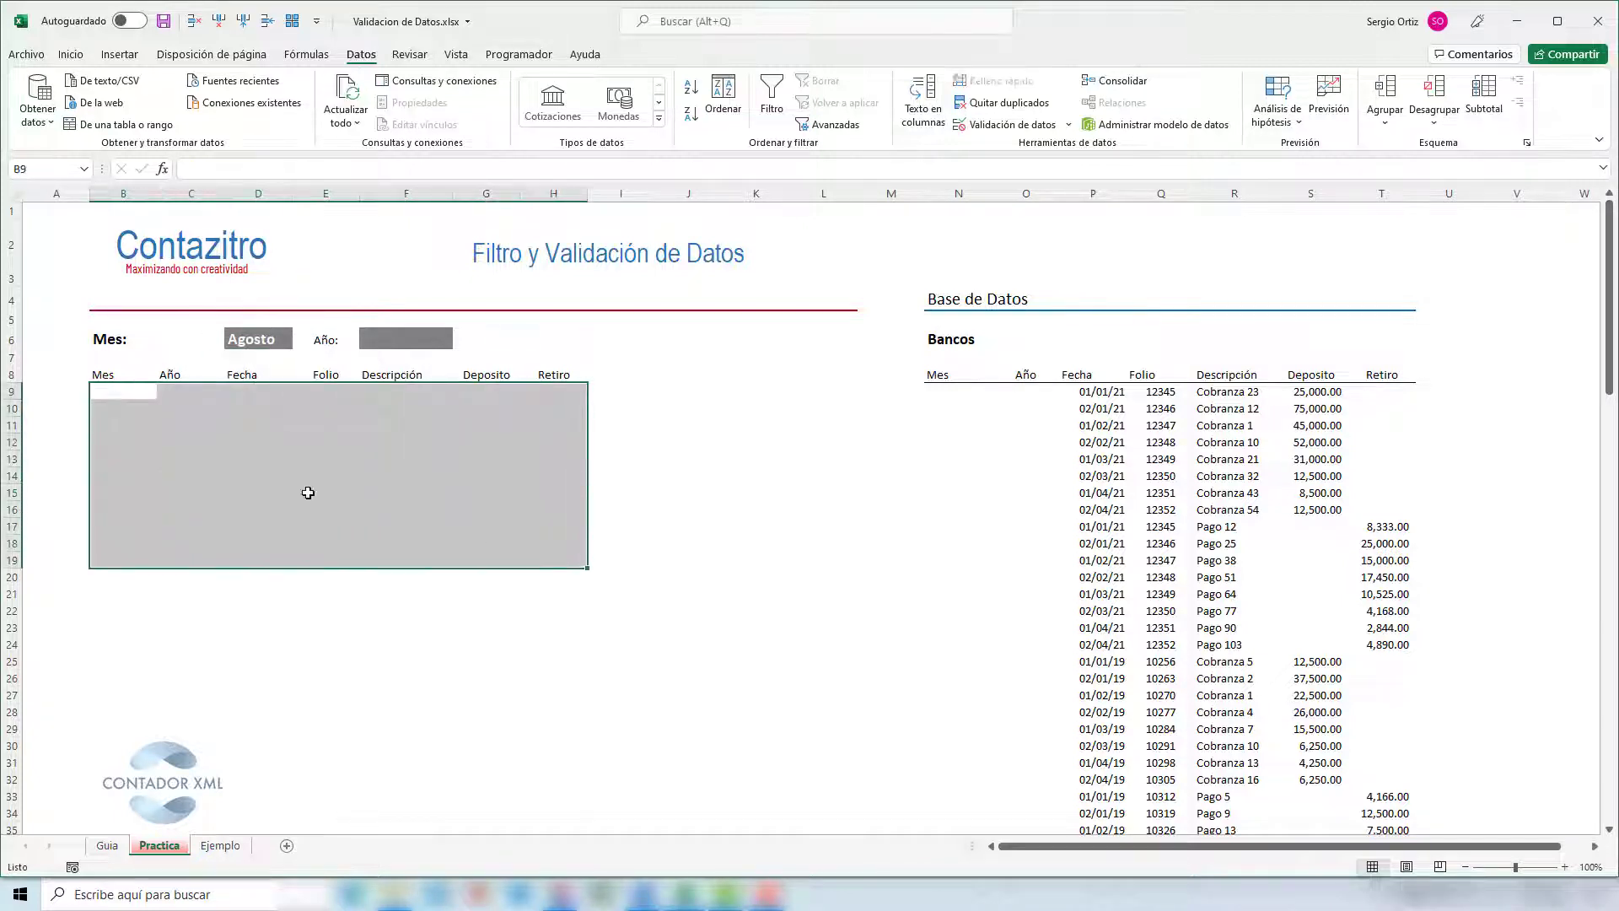
left_click(250, 341)
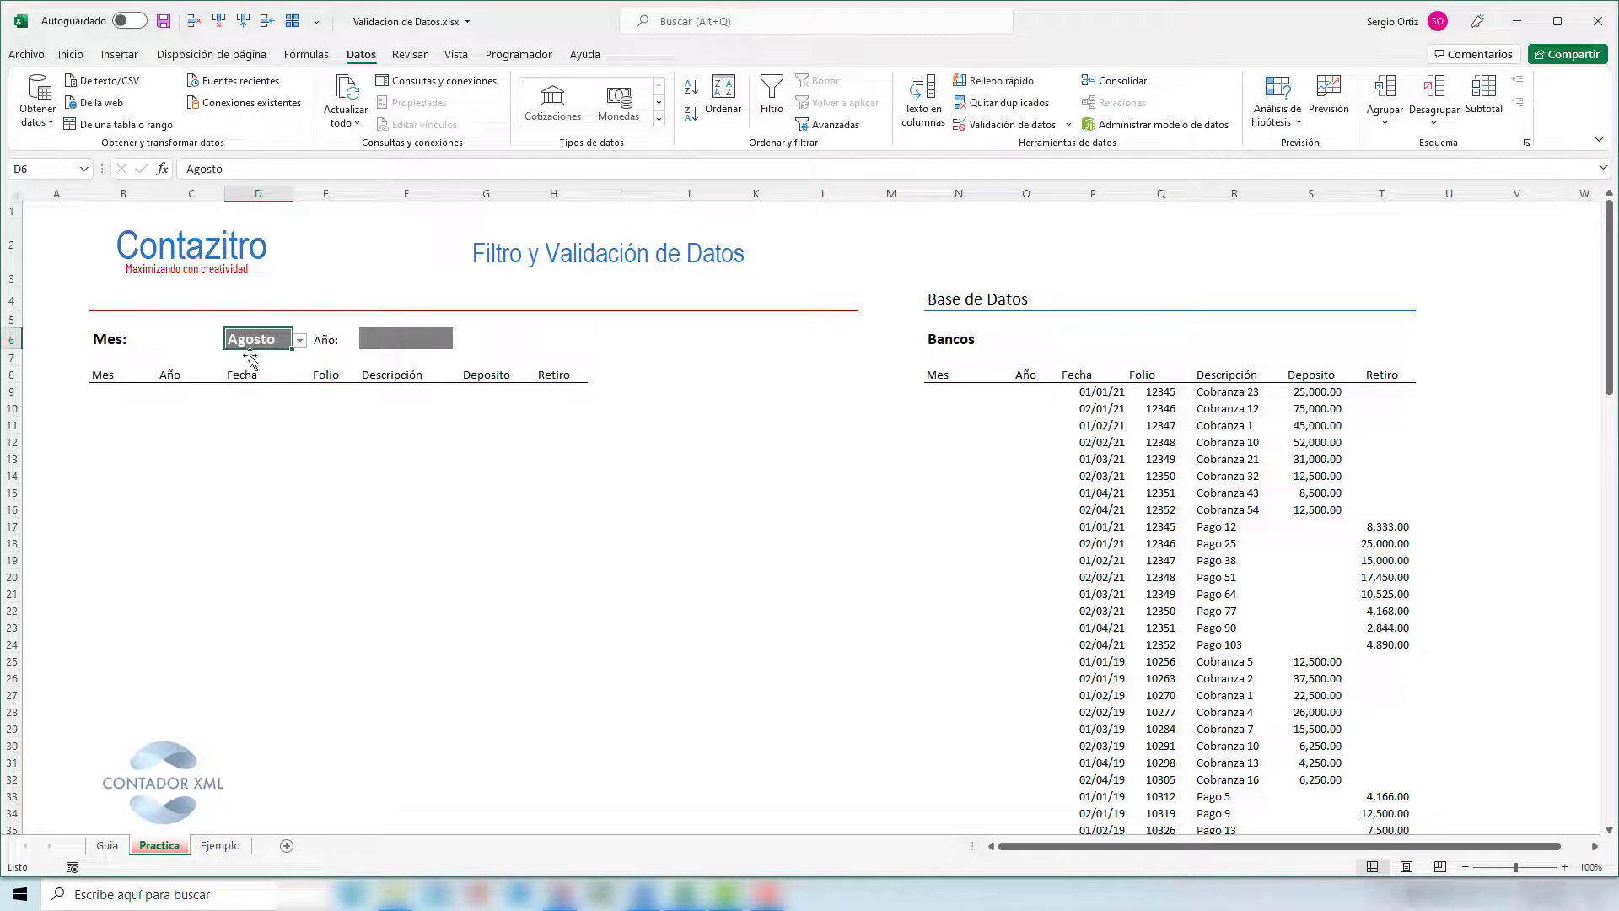
Check the Guia sheet, return to Practica and start a data validation for the Año cell that allows a Lista.
left_click(107, 844)
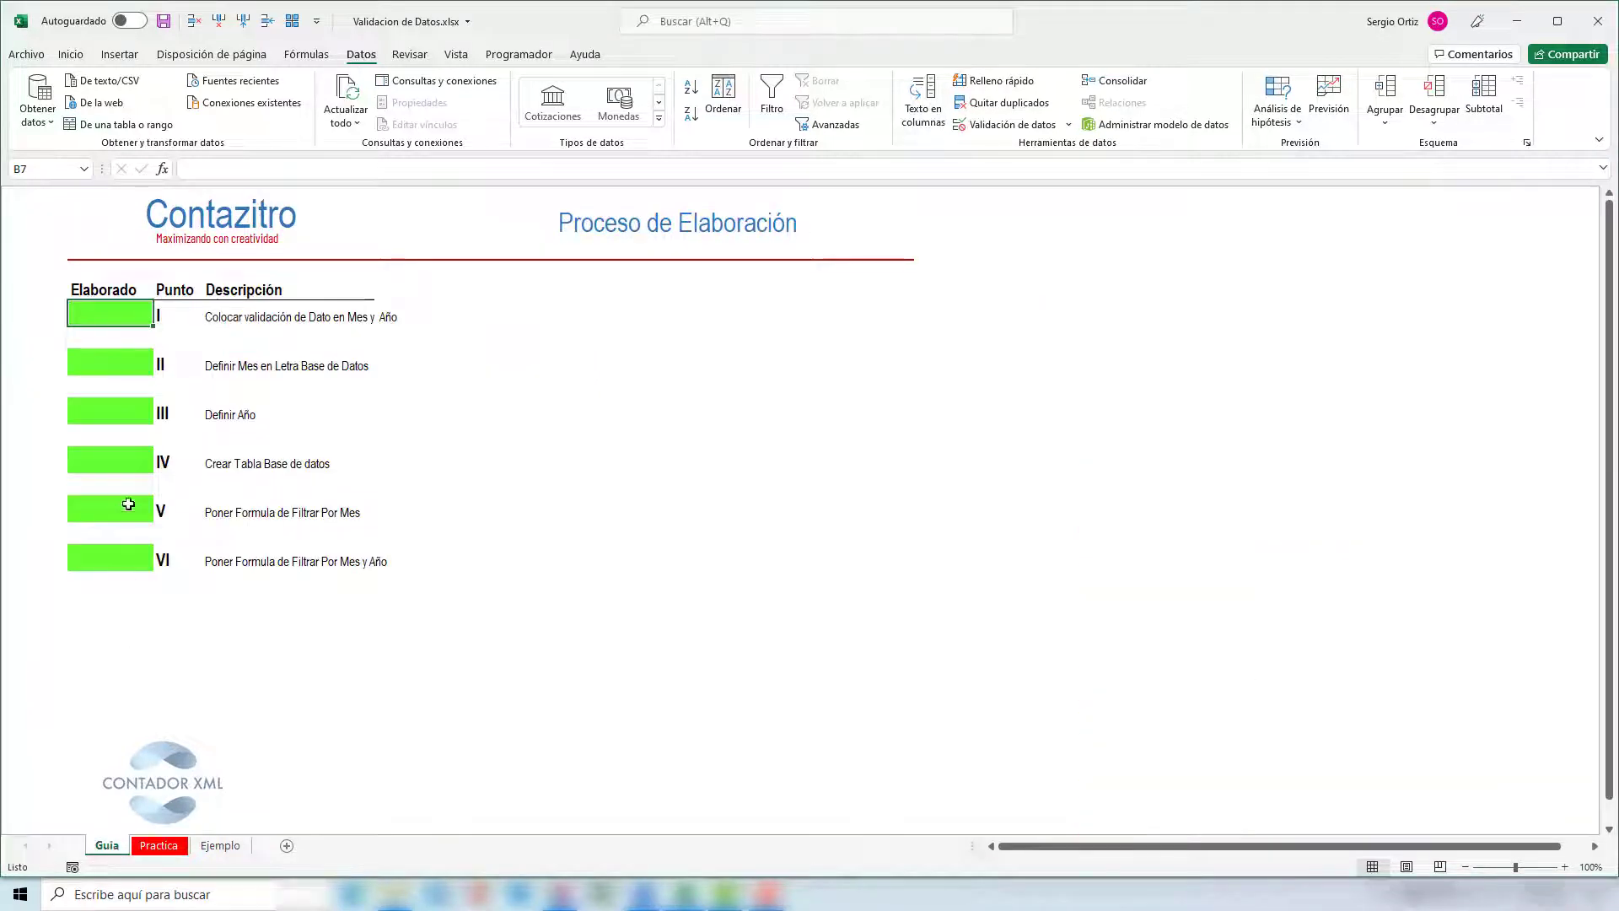
left_click(165, 845)
left_click(405, 344)
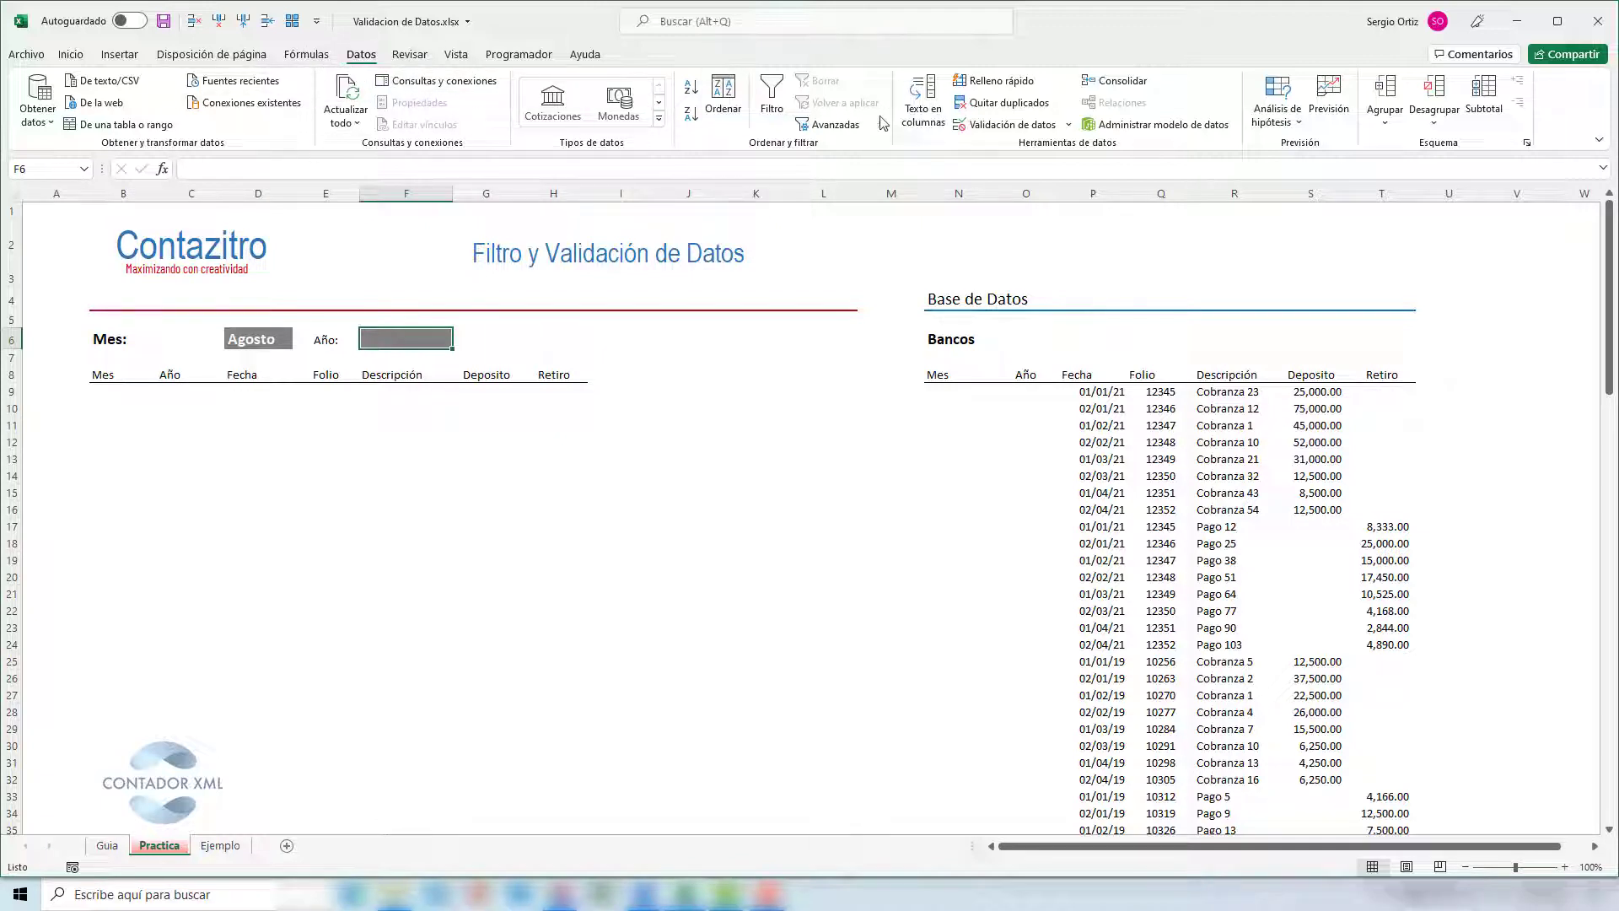
left_click(1068, 124)
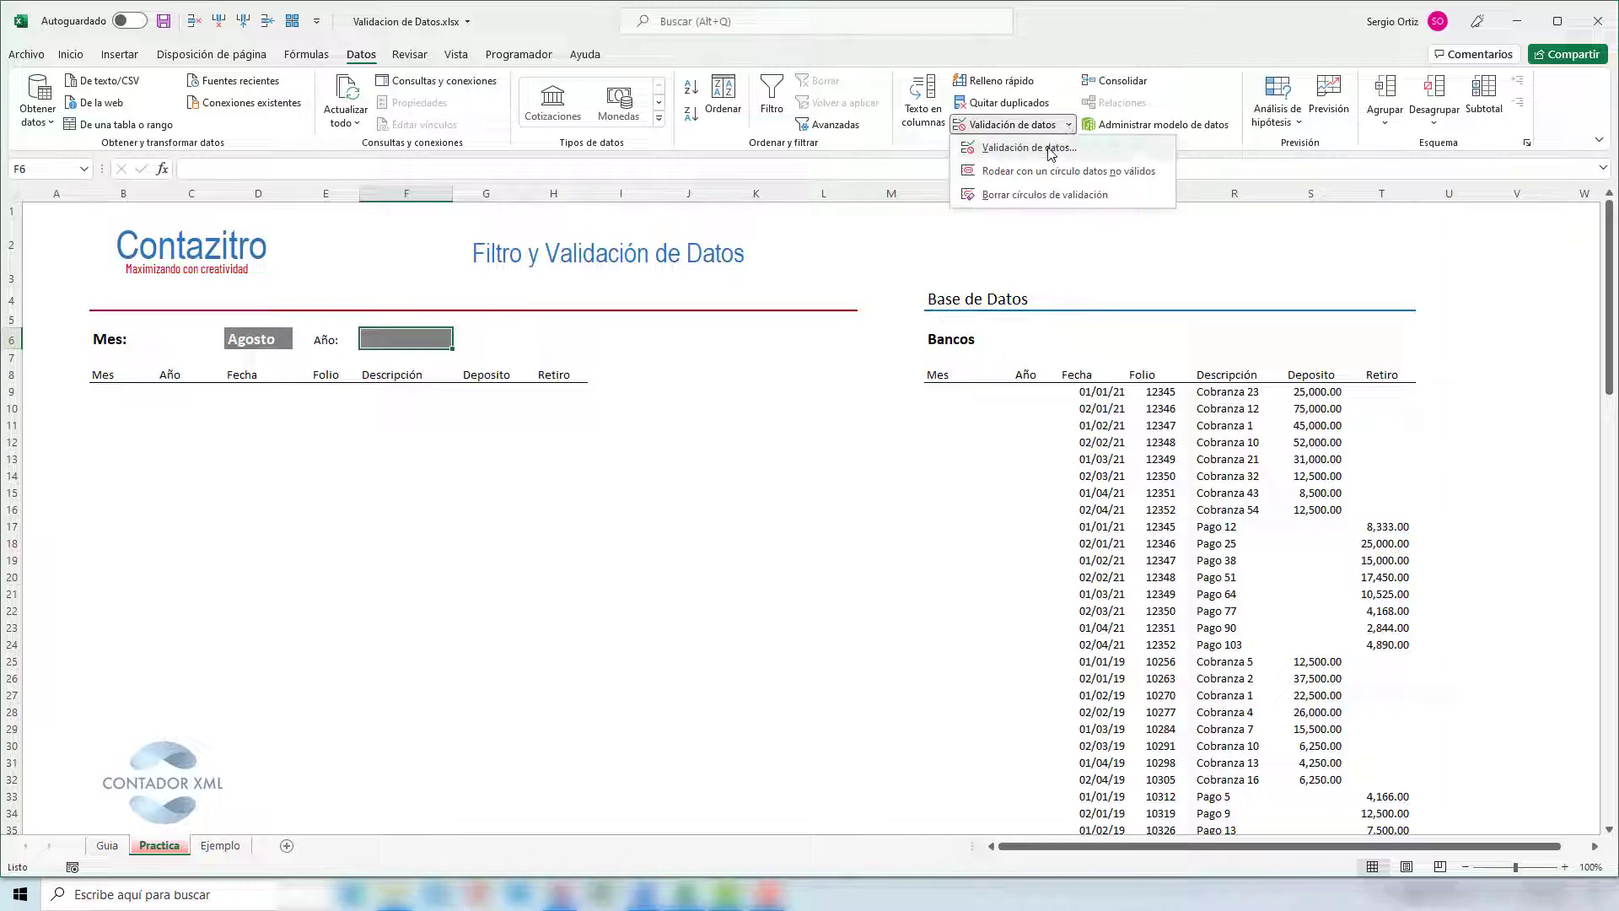
left_click(1050, 148)
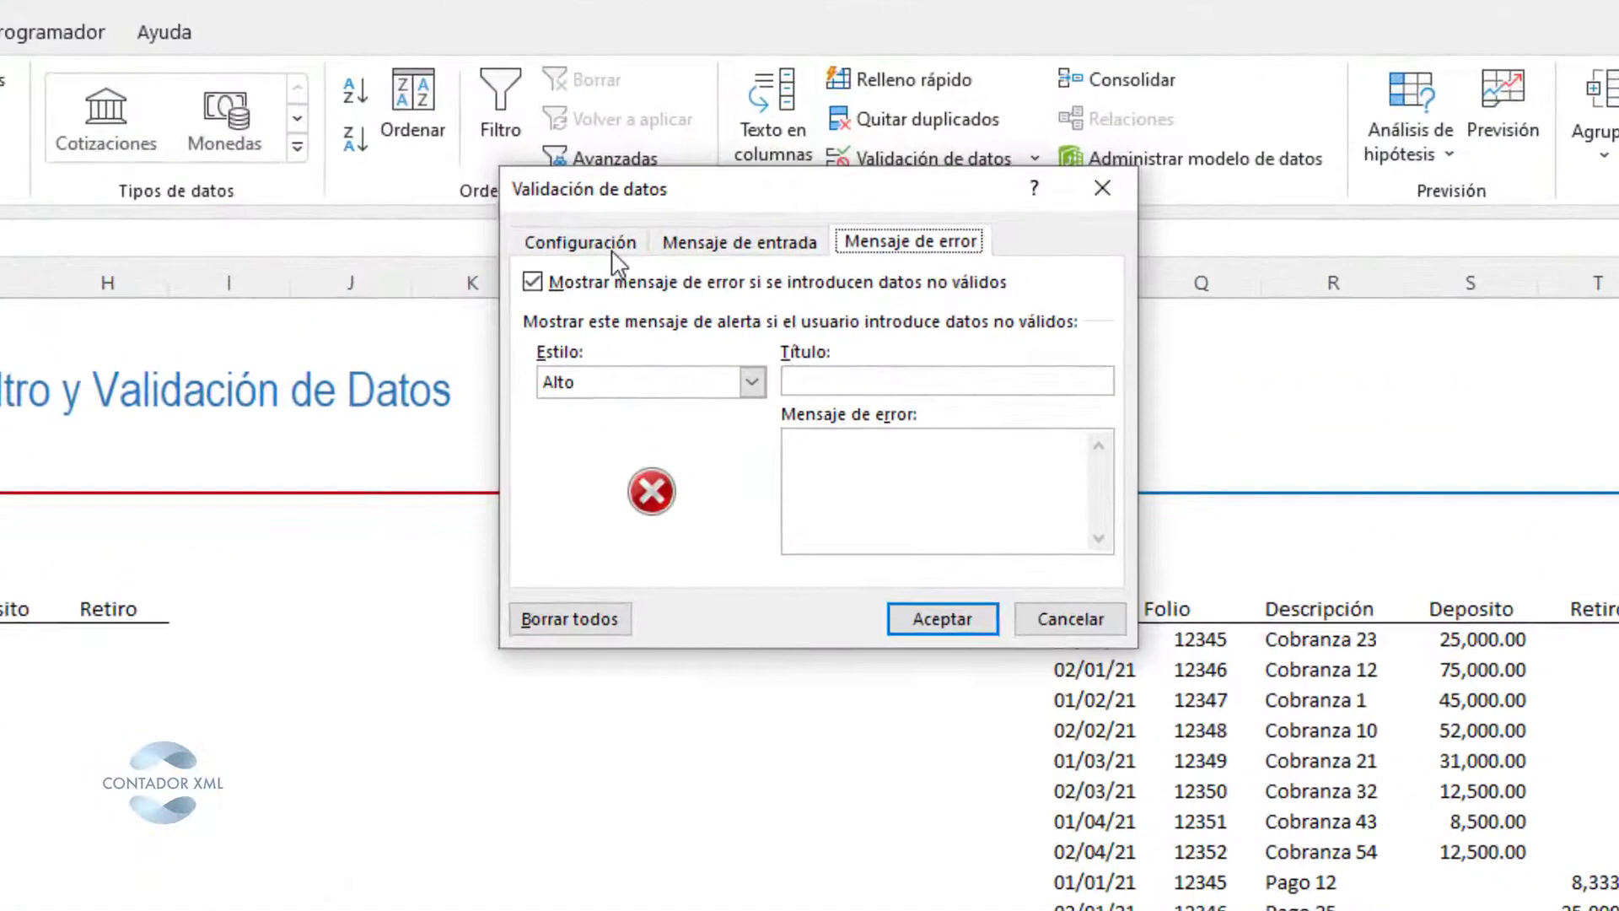
left_click(823, 174)
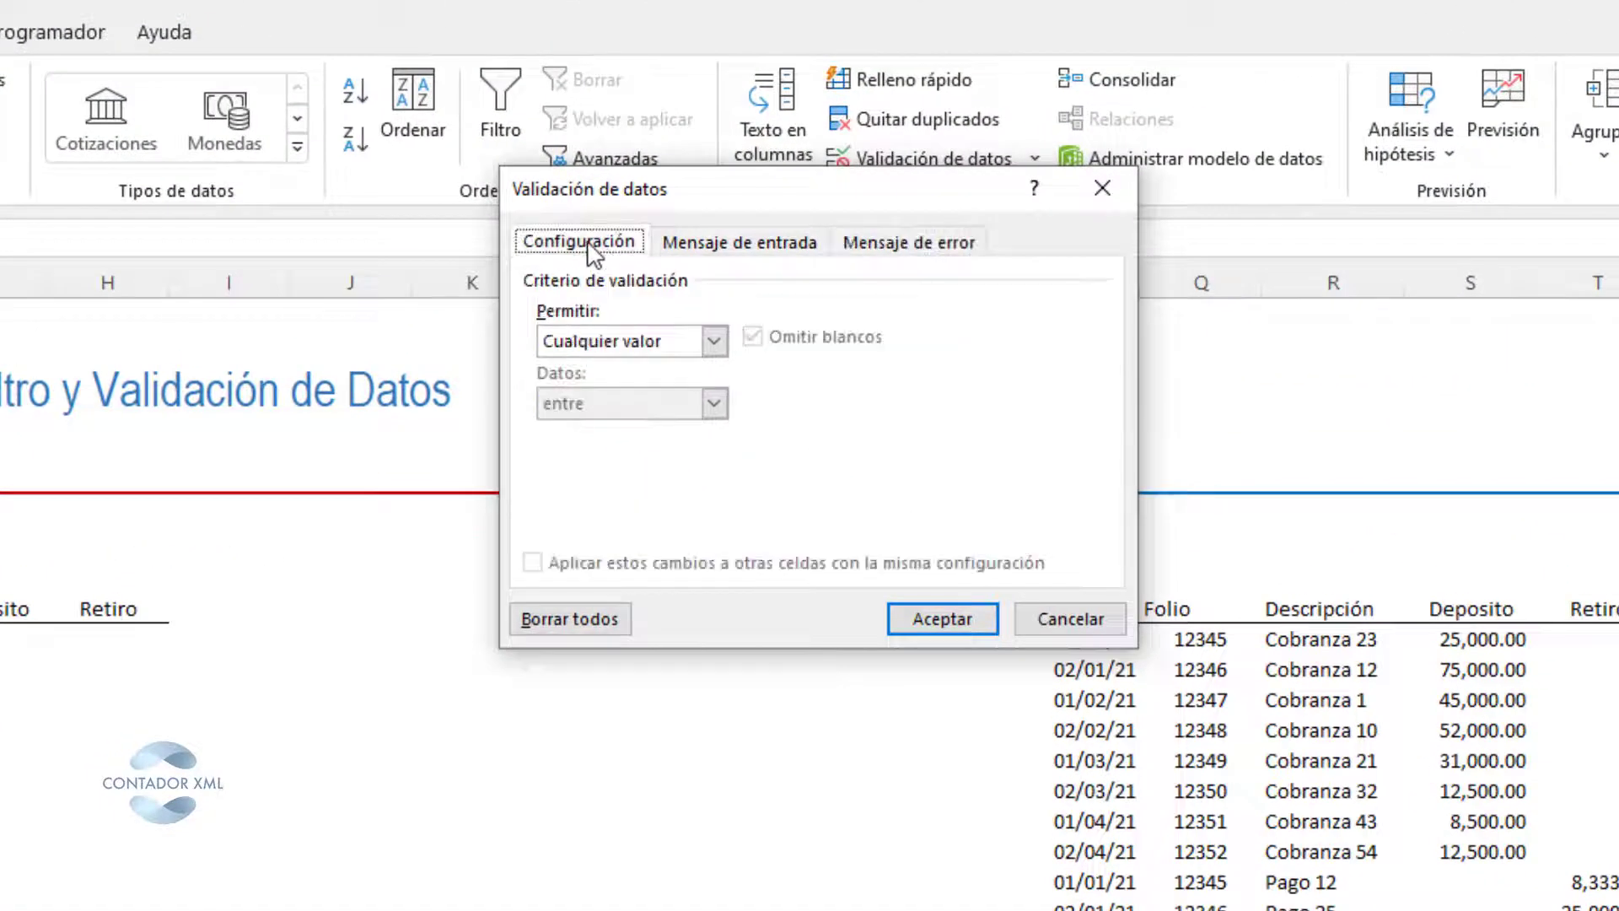
left_click(715, 340)
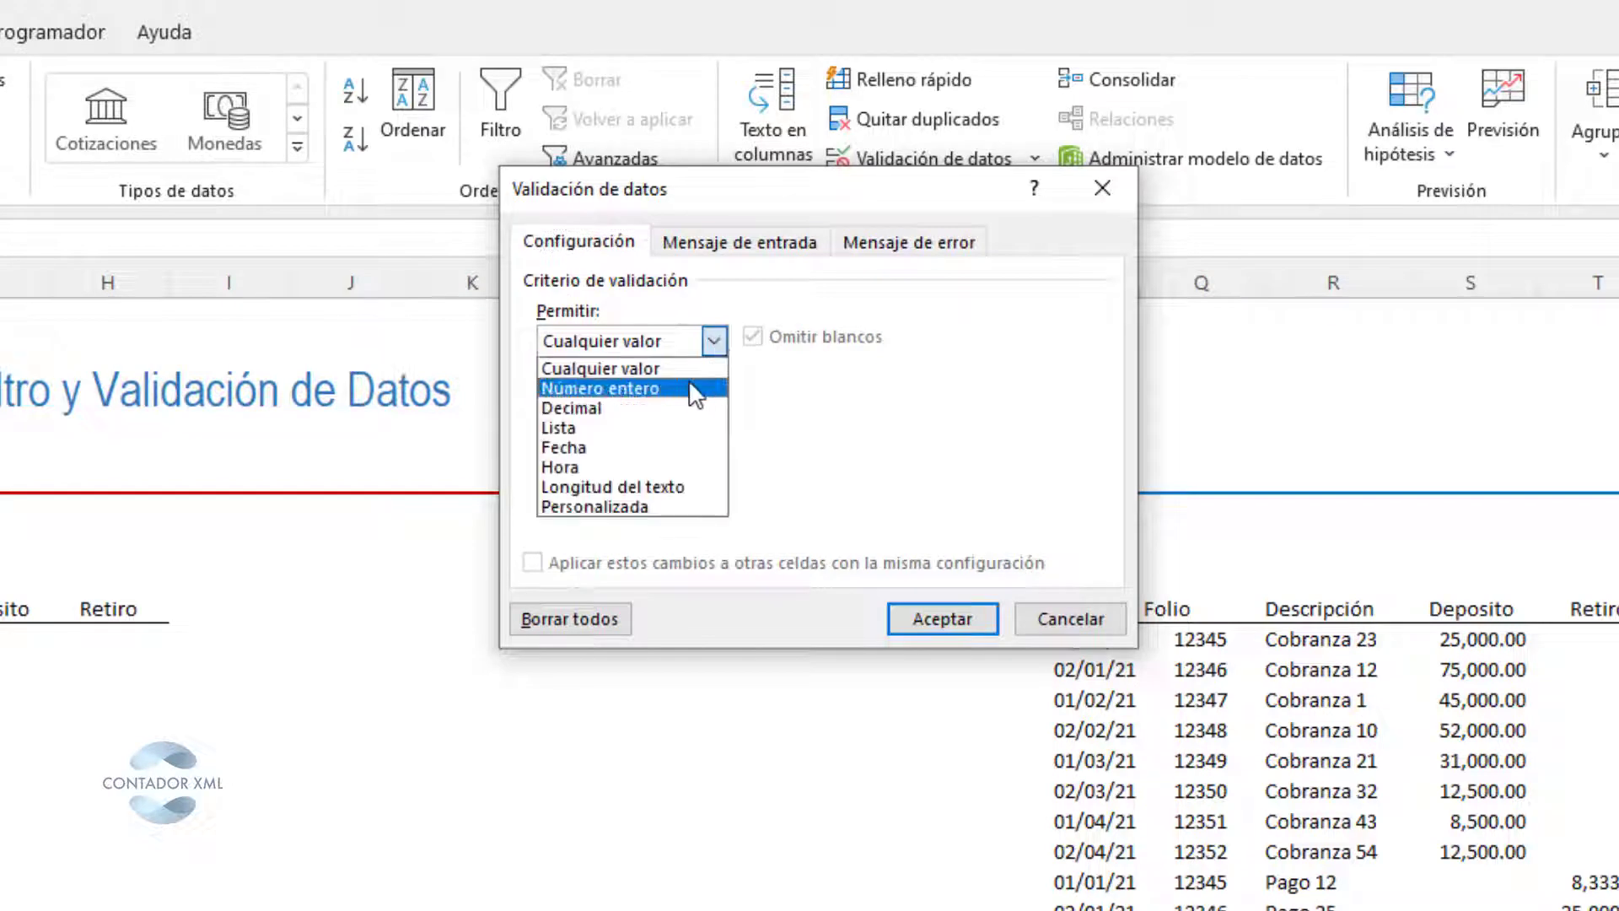
left_click(671, 421)
Enter 2019,2020,2021 as the source of the Año list.
left_click(662, 460)
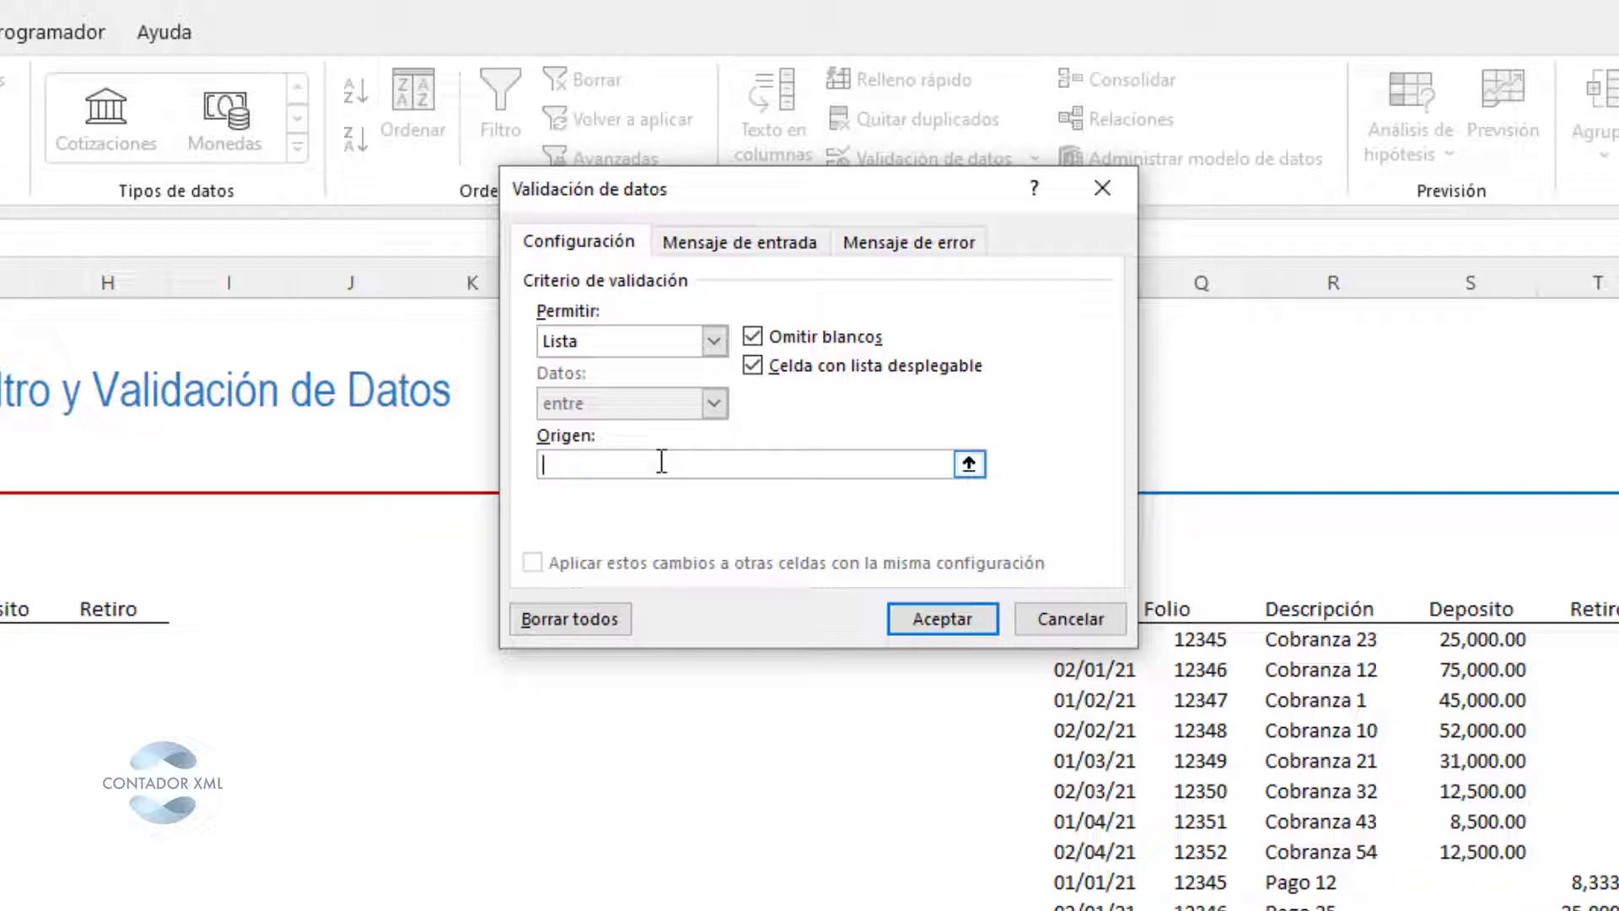
type("2019,")
type("2020,2021")
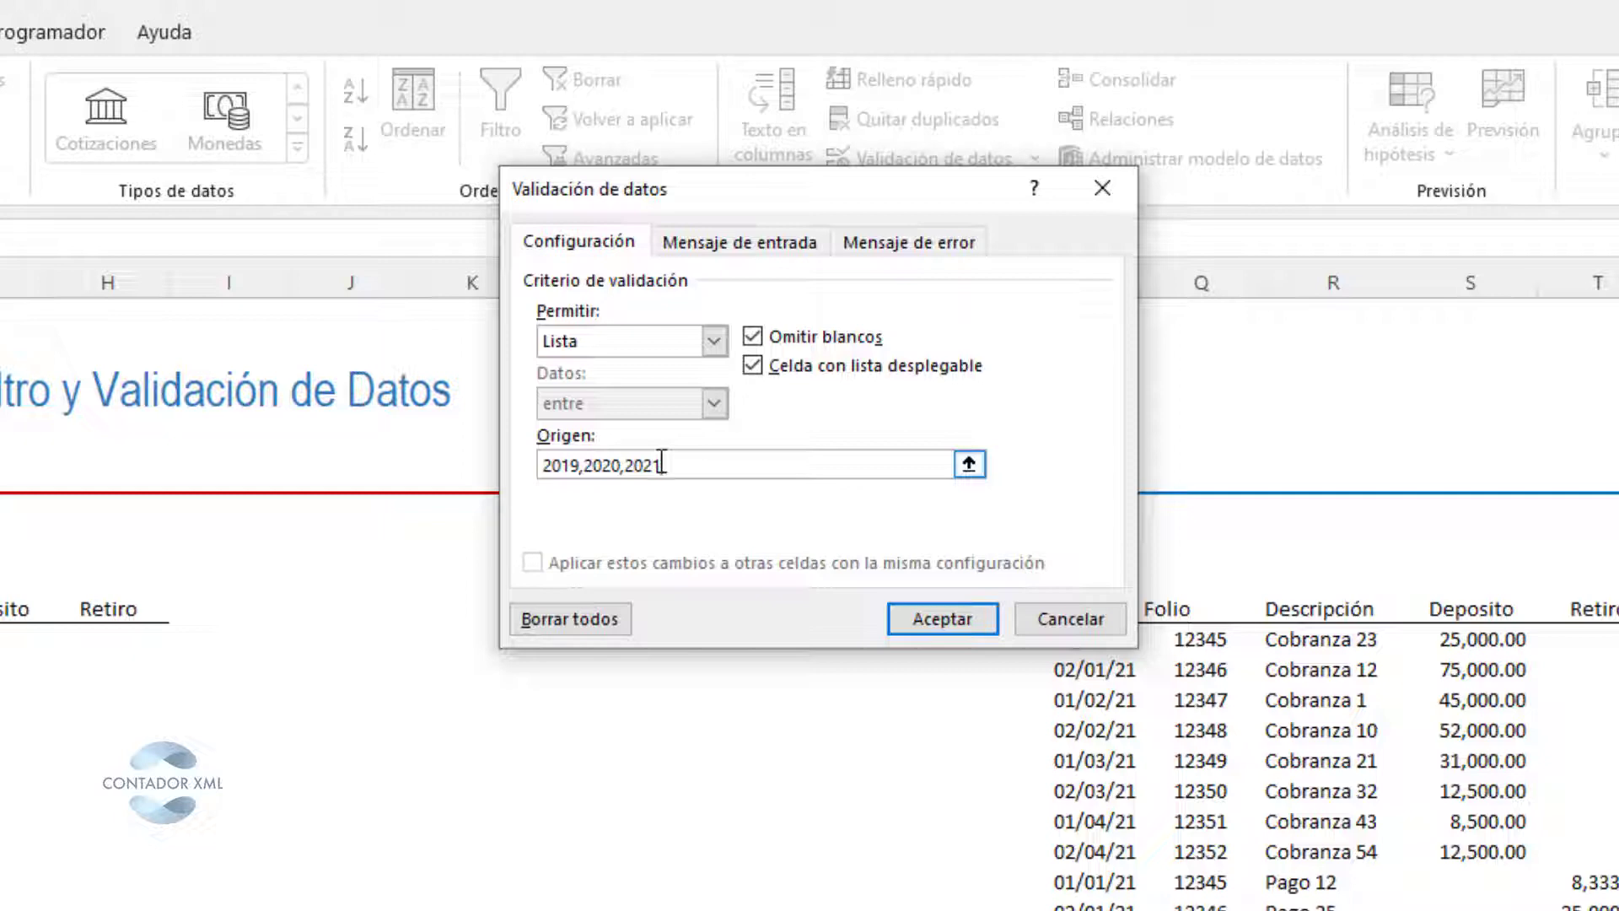
Title the Año error alert "Error de Datos" with the message "Favor de seleccionar el dato de la lista" and apply the validation.
left_click(906, 245)
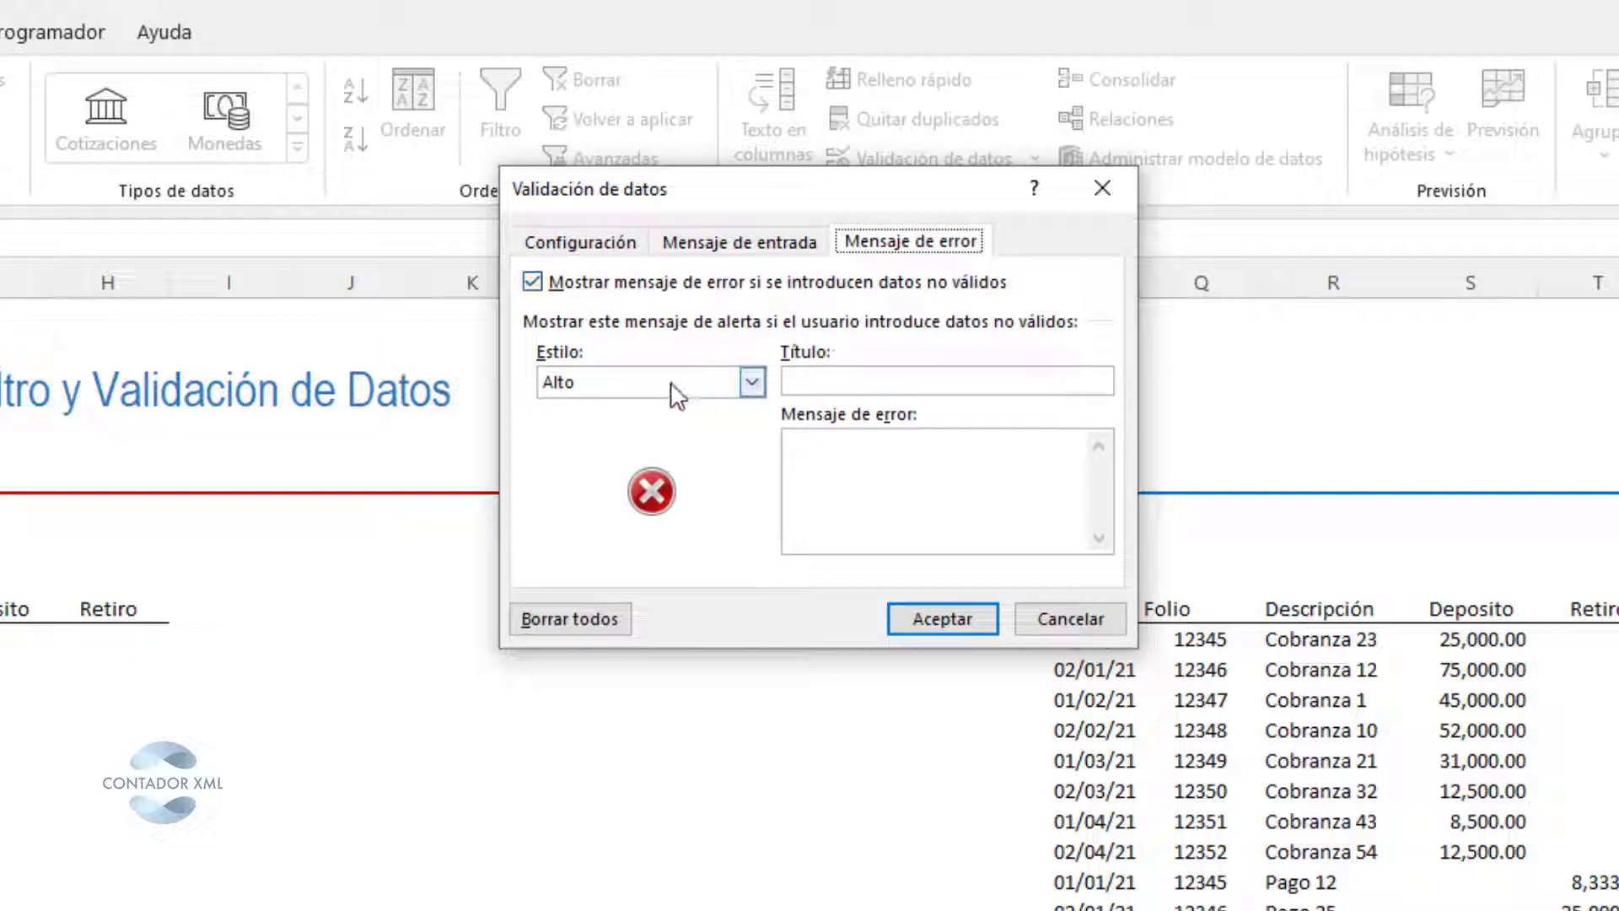
left_click(820, 384)
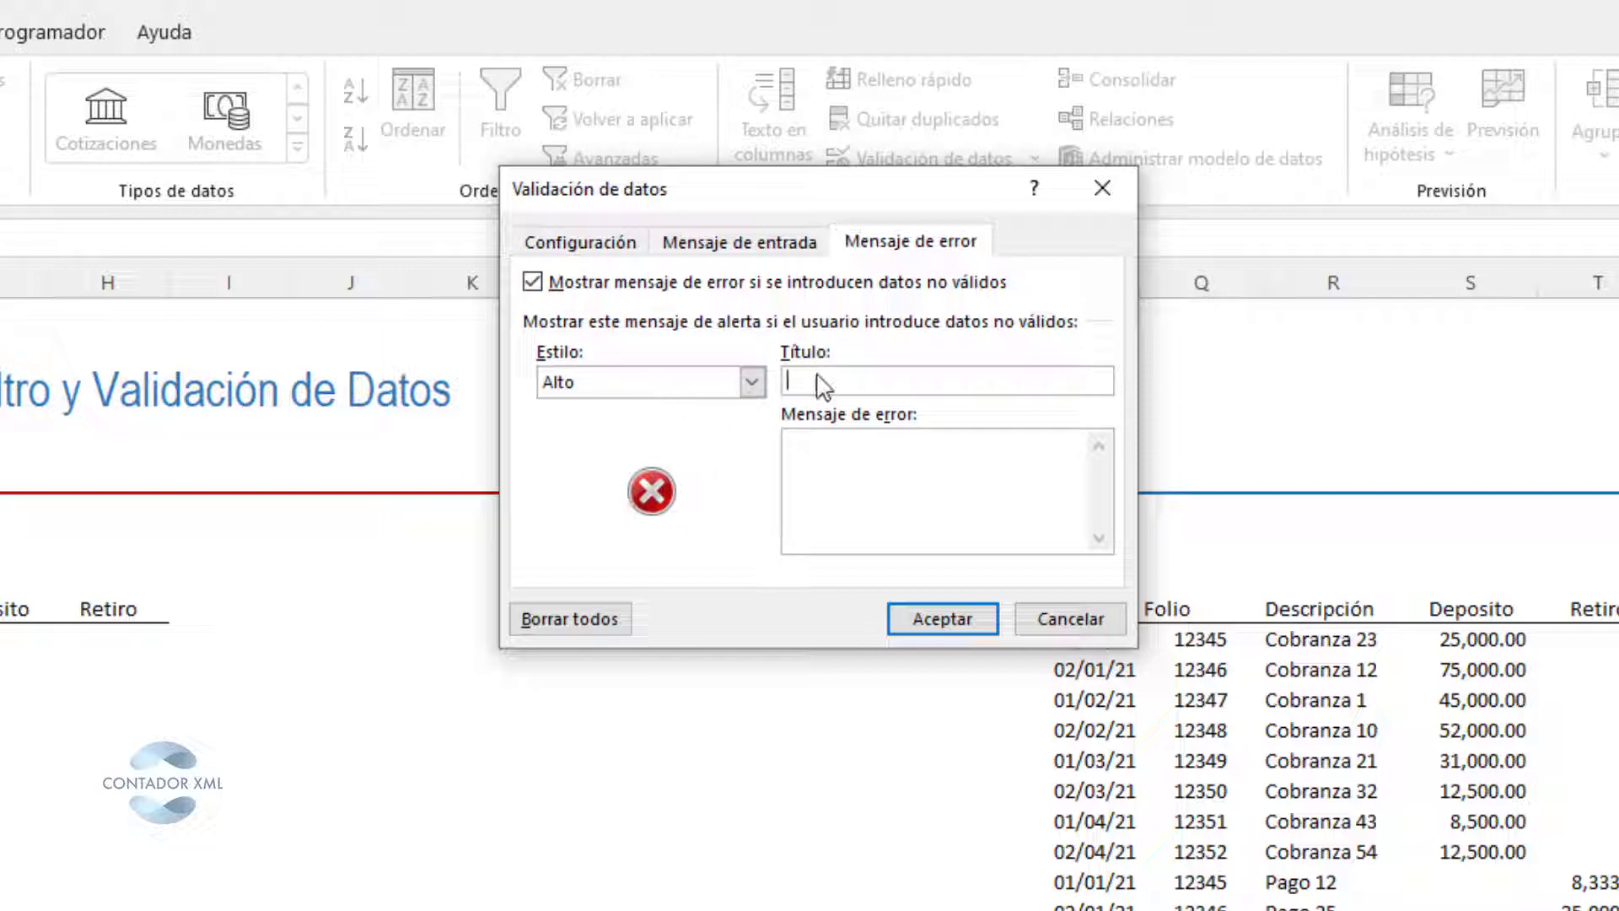
type("Error de Datos")
left_click(855, 463)
type("Favor")
key("BackSpace")
key("BackSpace")
type("vor de ")
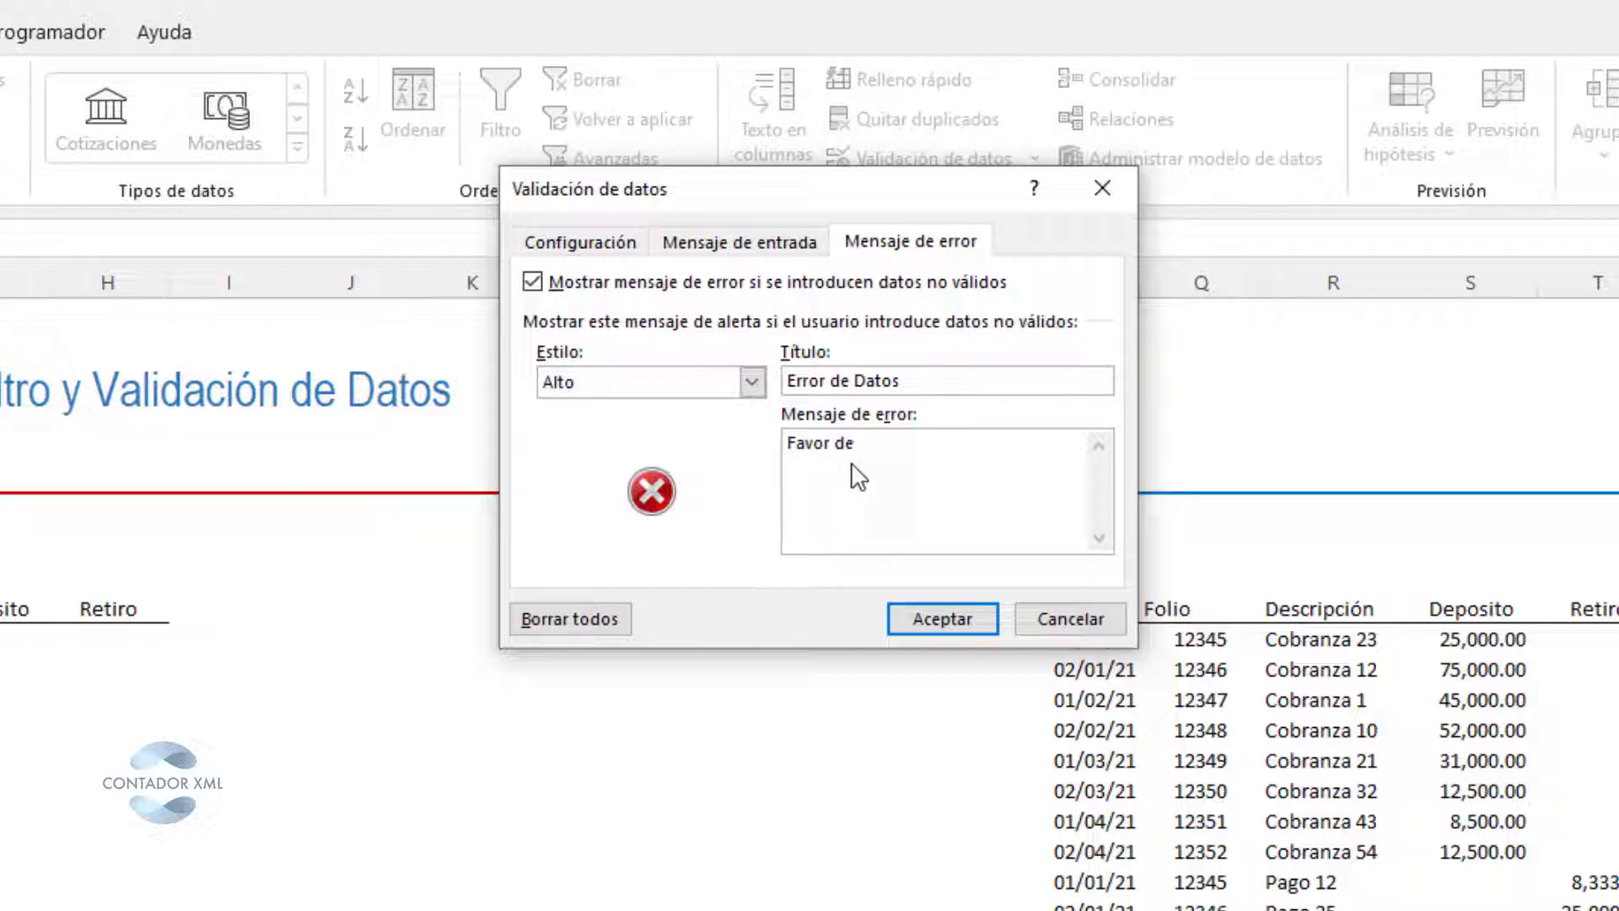
type("seleccionar el dato de la")
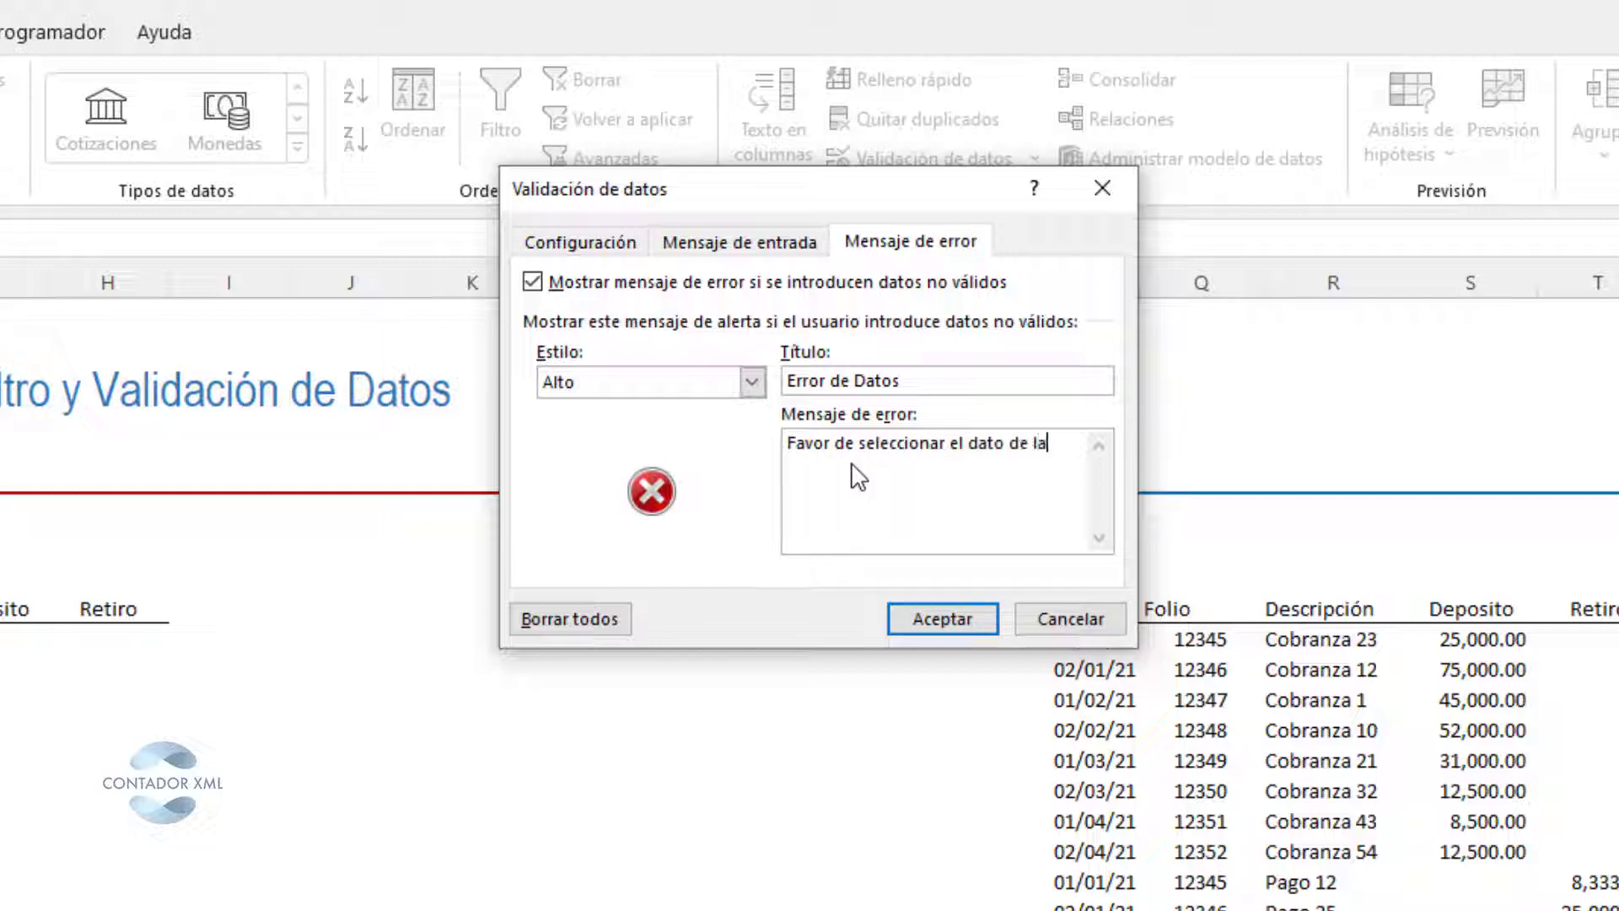
type(" lista")
left_click(934, 620)
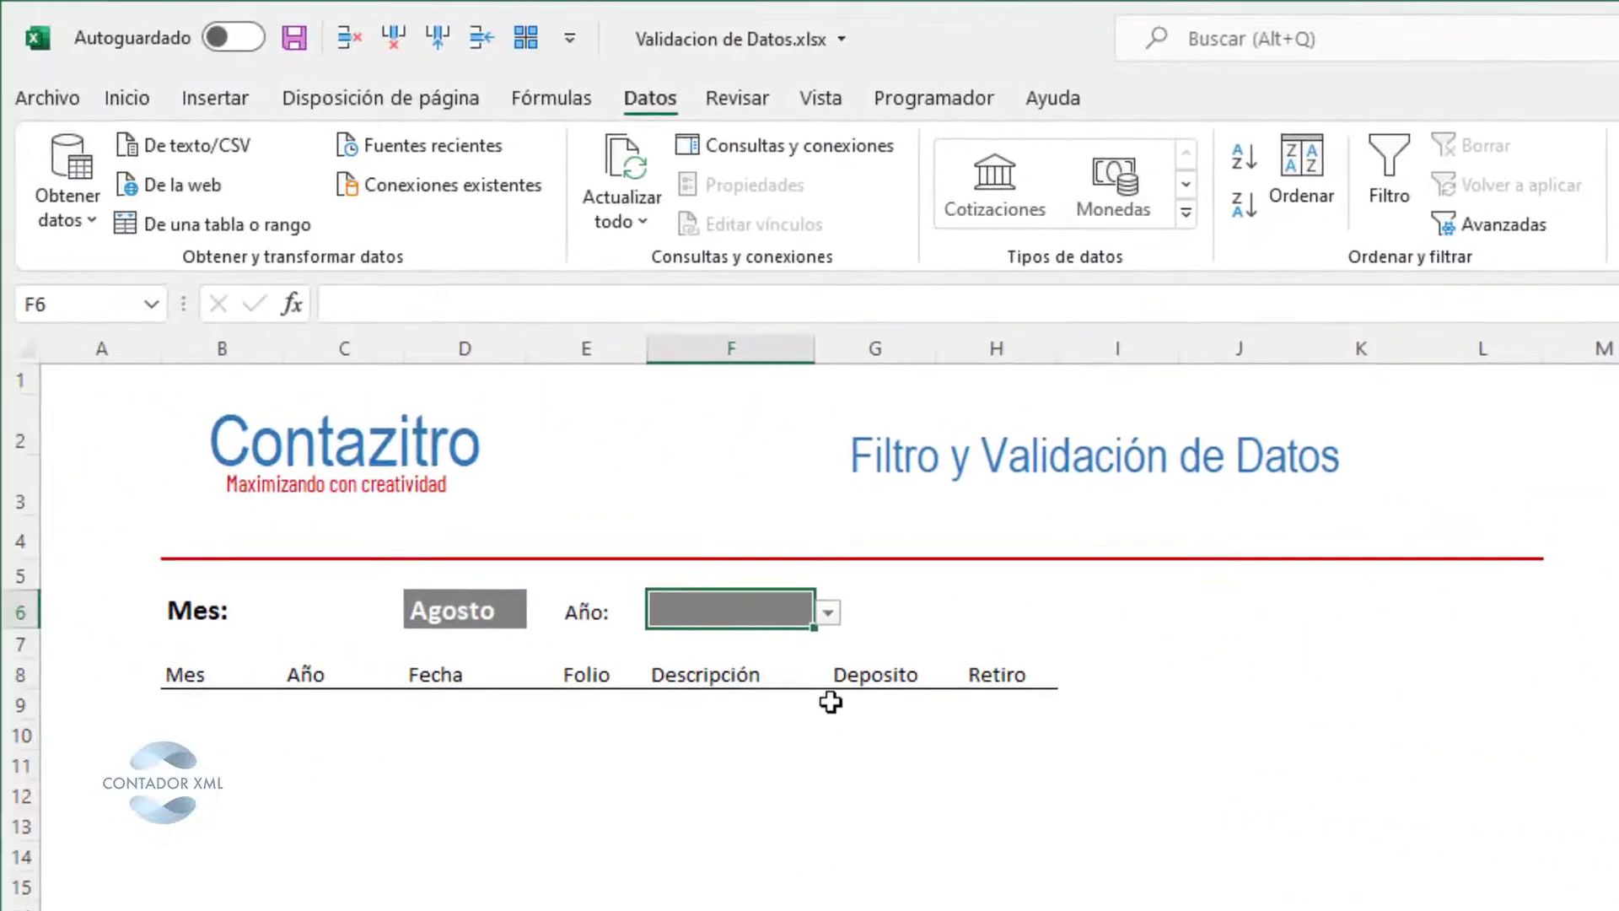
Test the Año dropdown by choosing 2019 and then 2020, and check the empty report area under the headers.
left_click(493, 587)
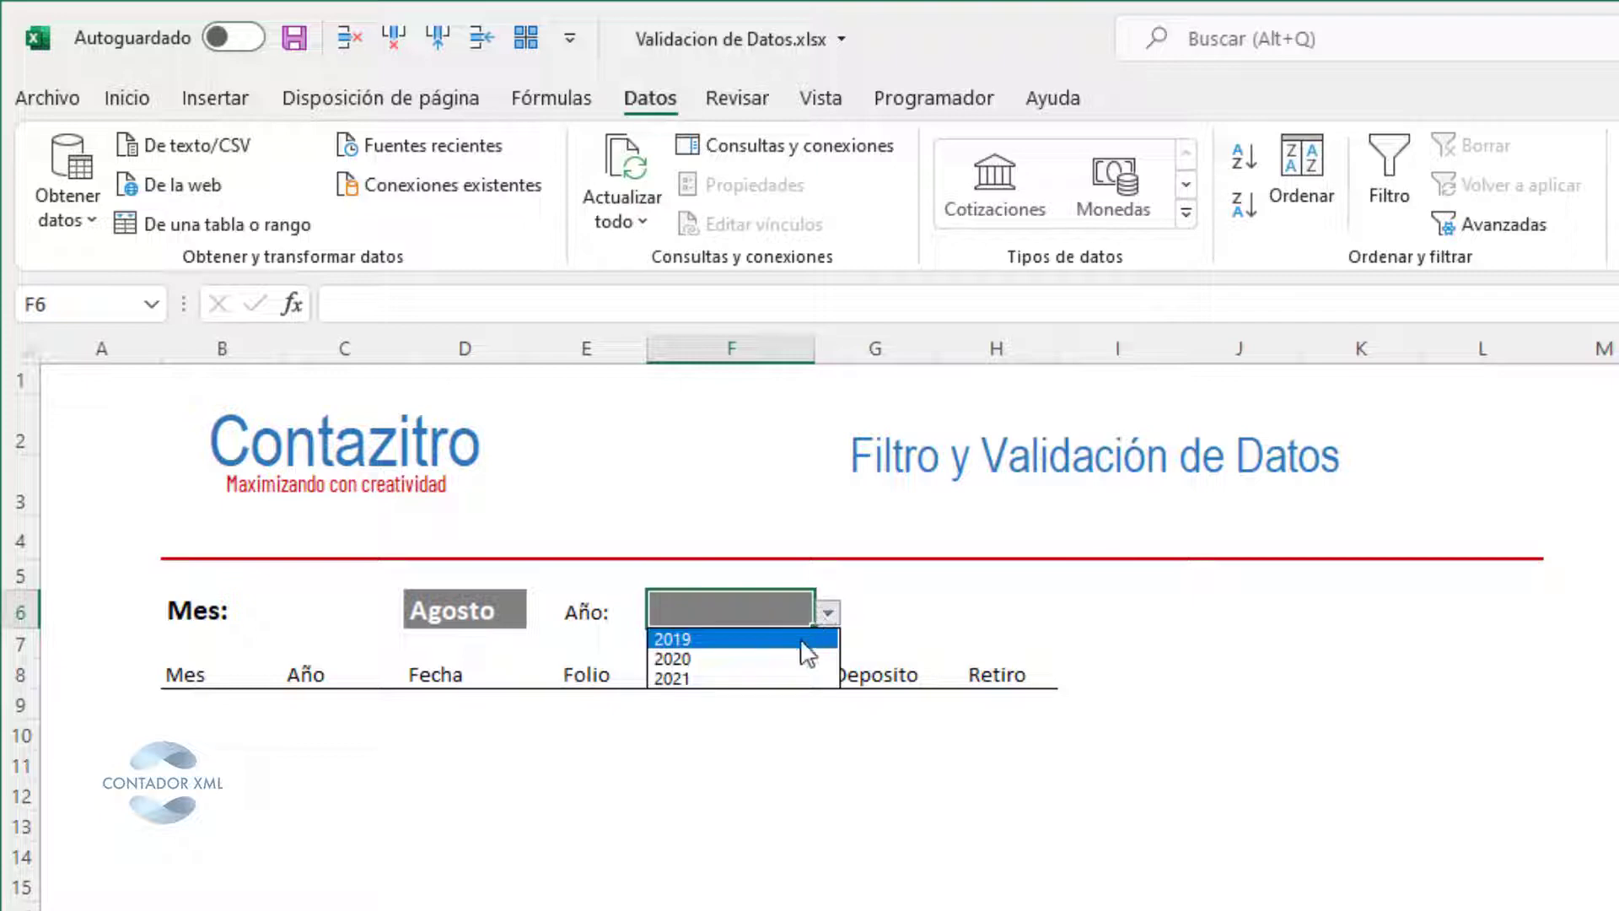
left_click(792, 639)
left_click(828, 612)
left_click(806, 658)
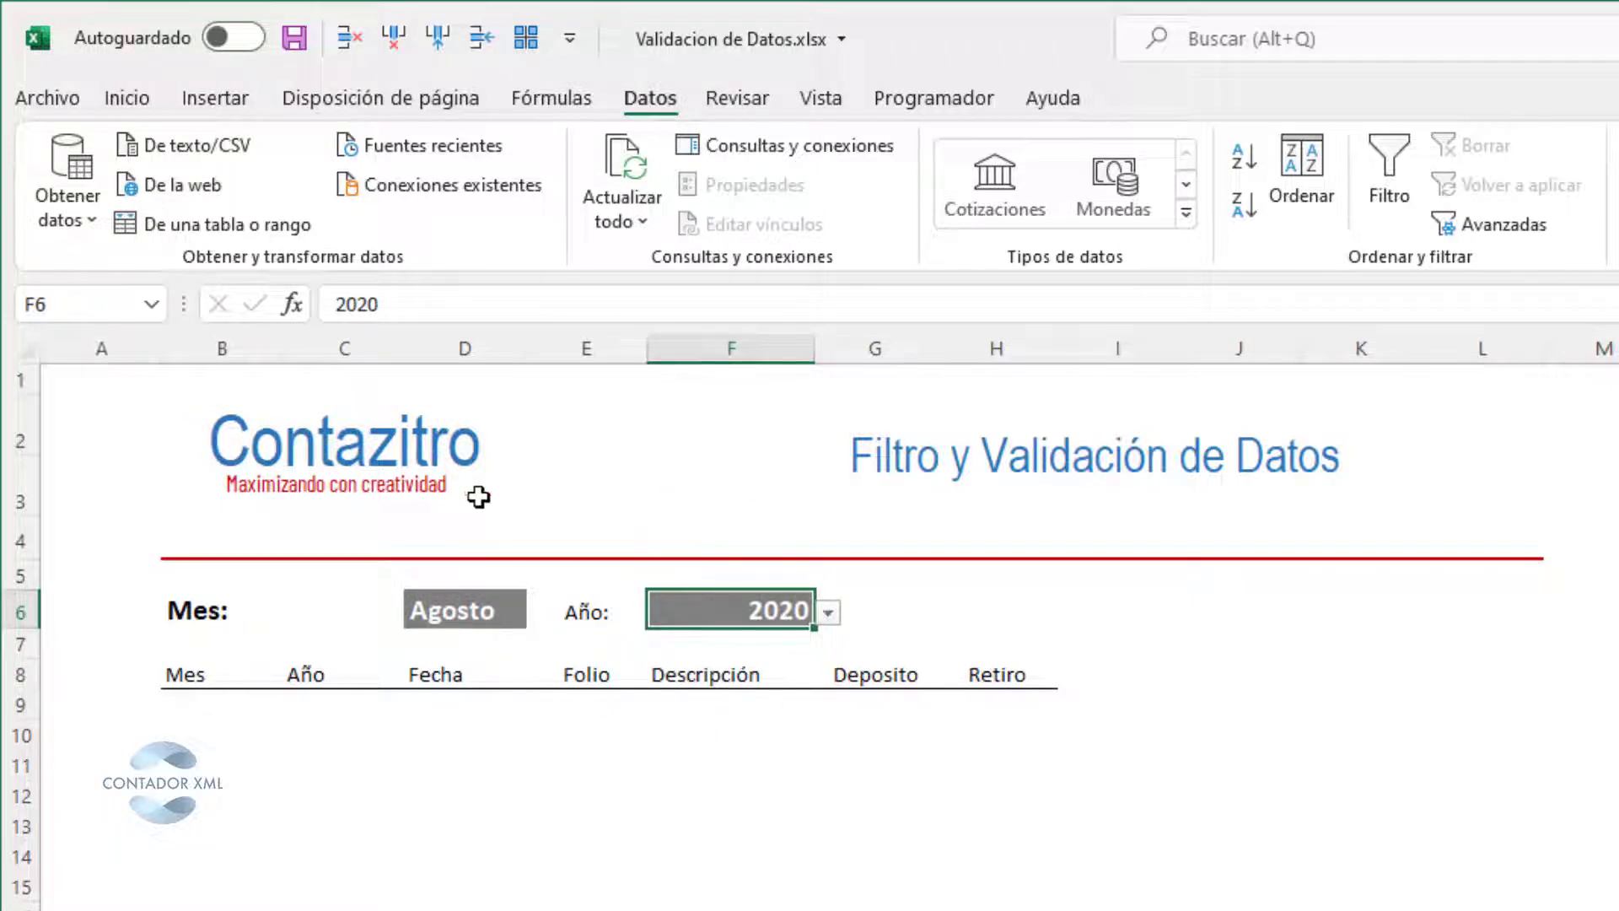
left_click(397, 646)
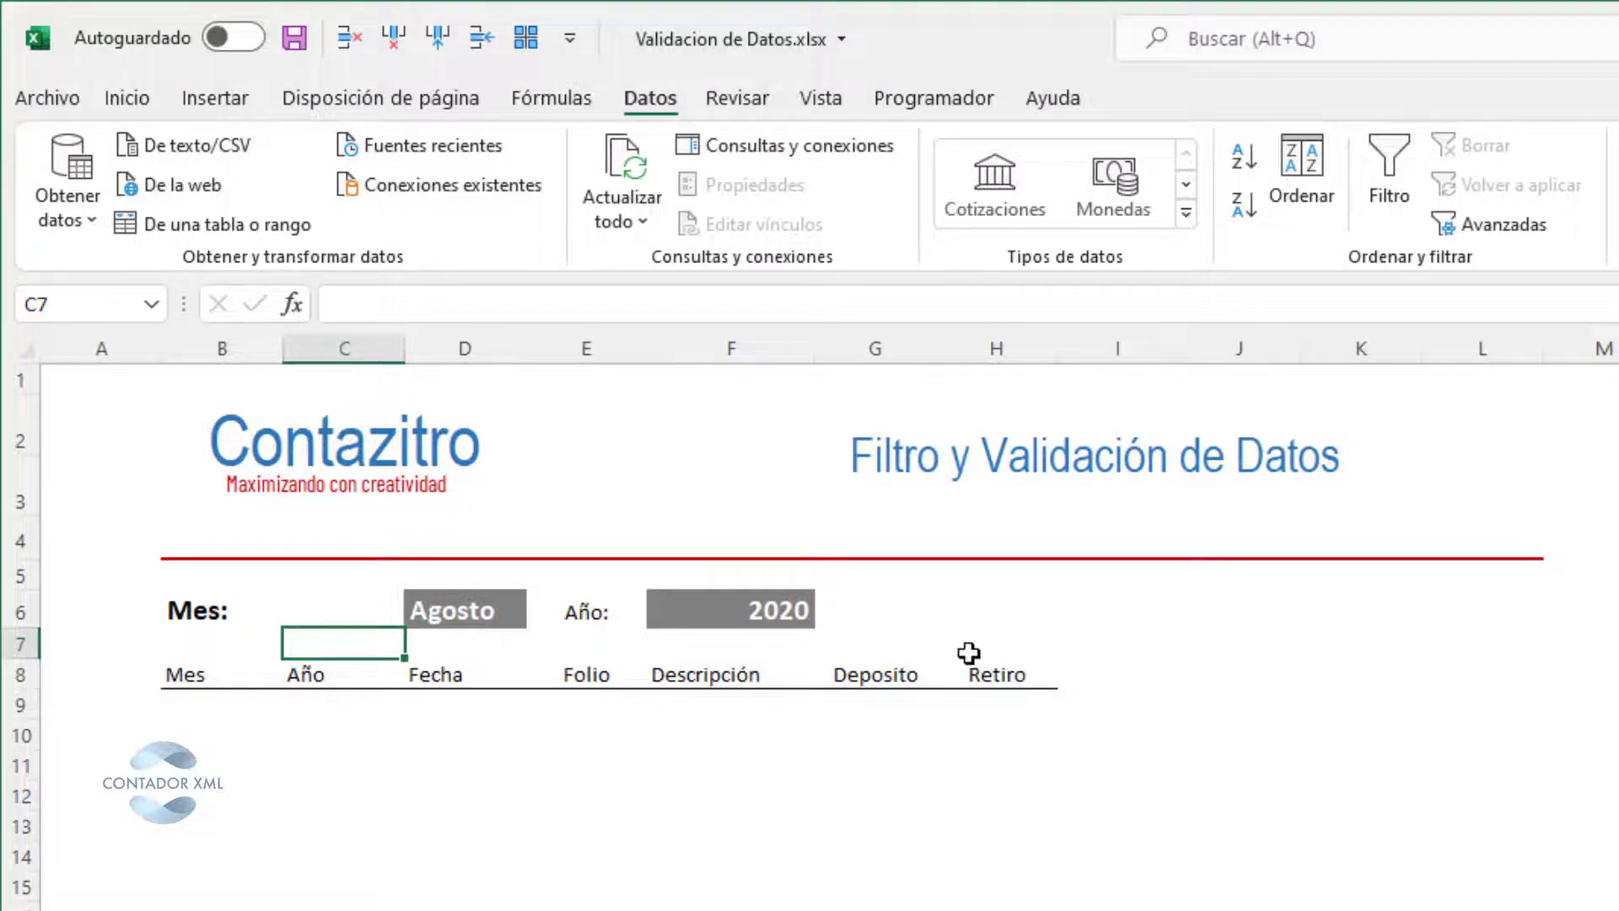
left_click(221, 705)
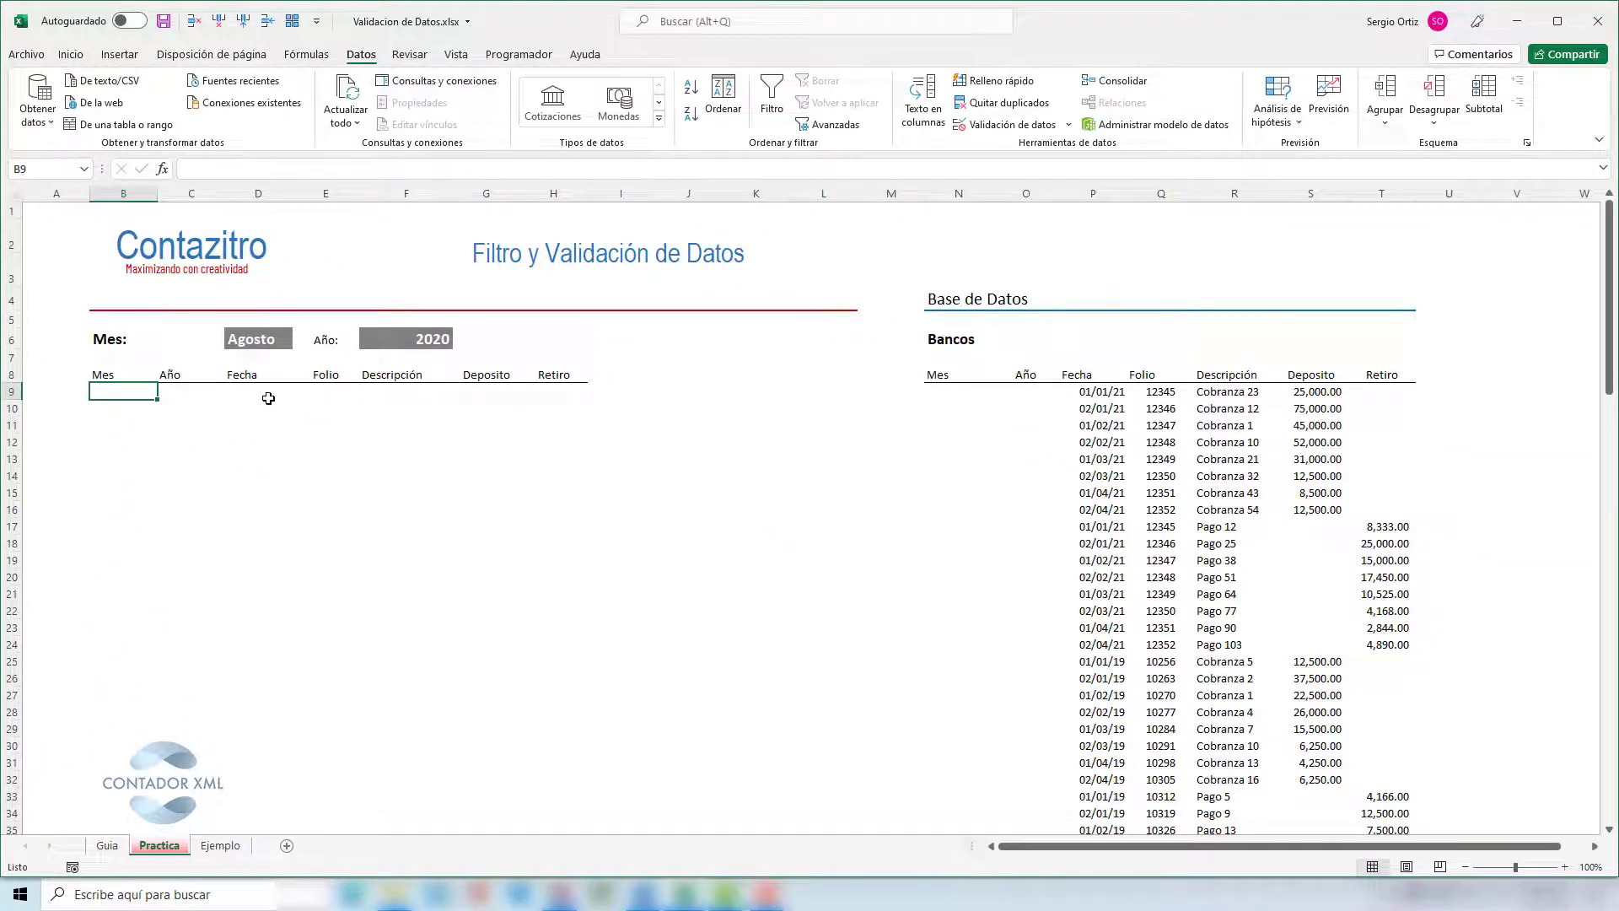
left_click_drag(139, 392, 553, 542)
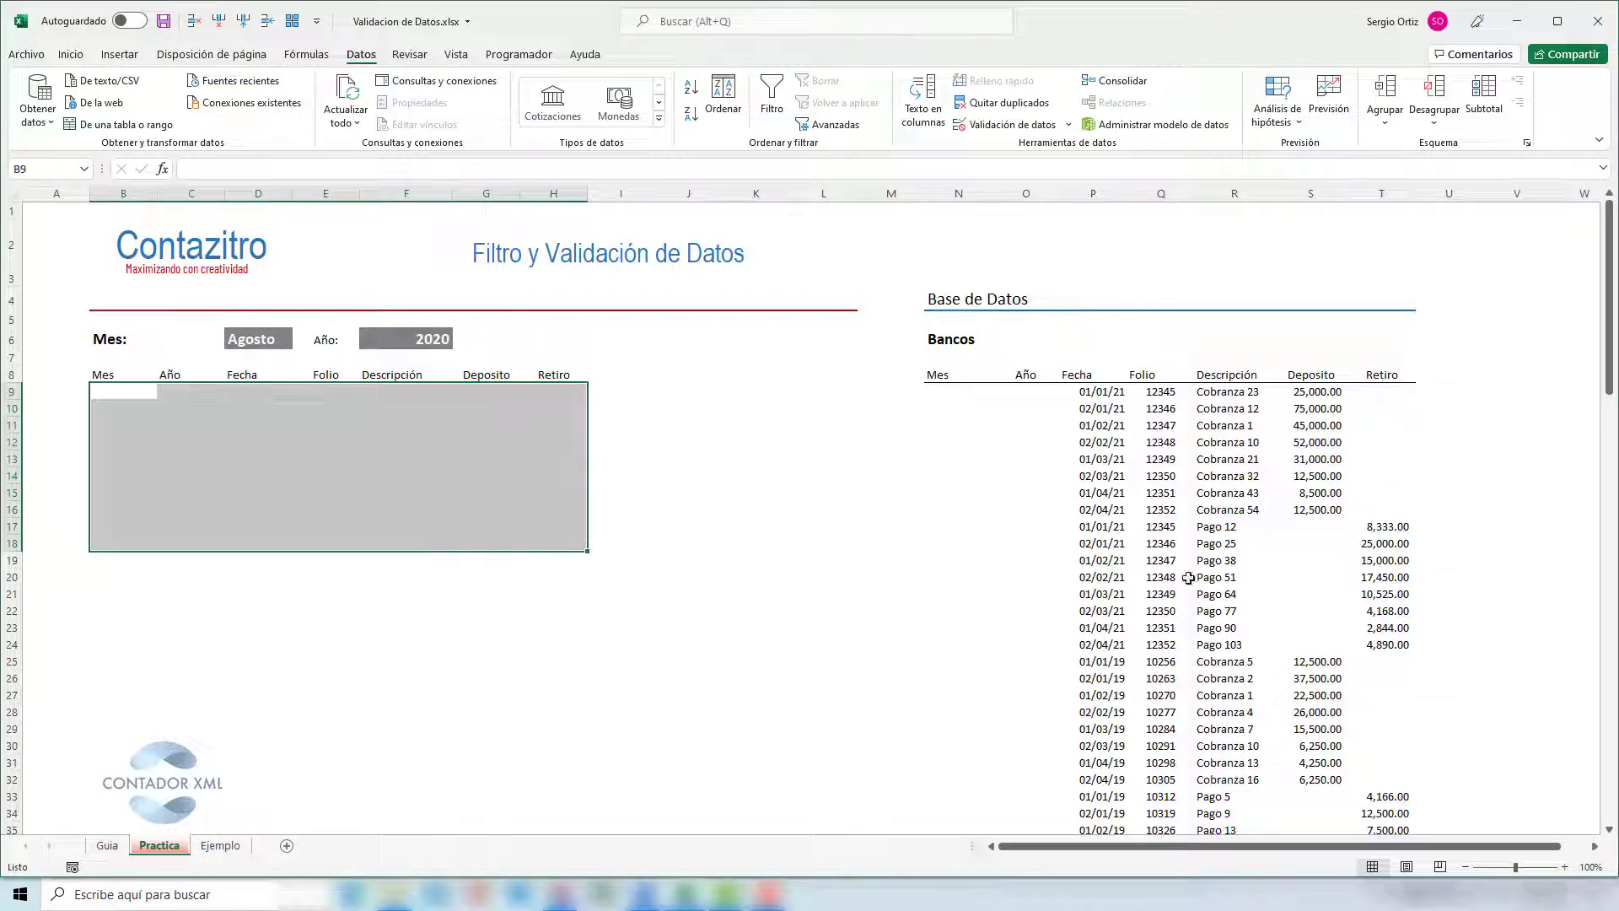
Mark point I as completed with a 1 on the Guia sheet, check point II and return to Practica.
left_click(106, 845)
type("1")
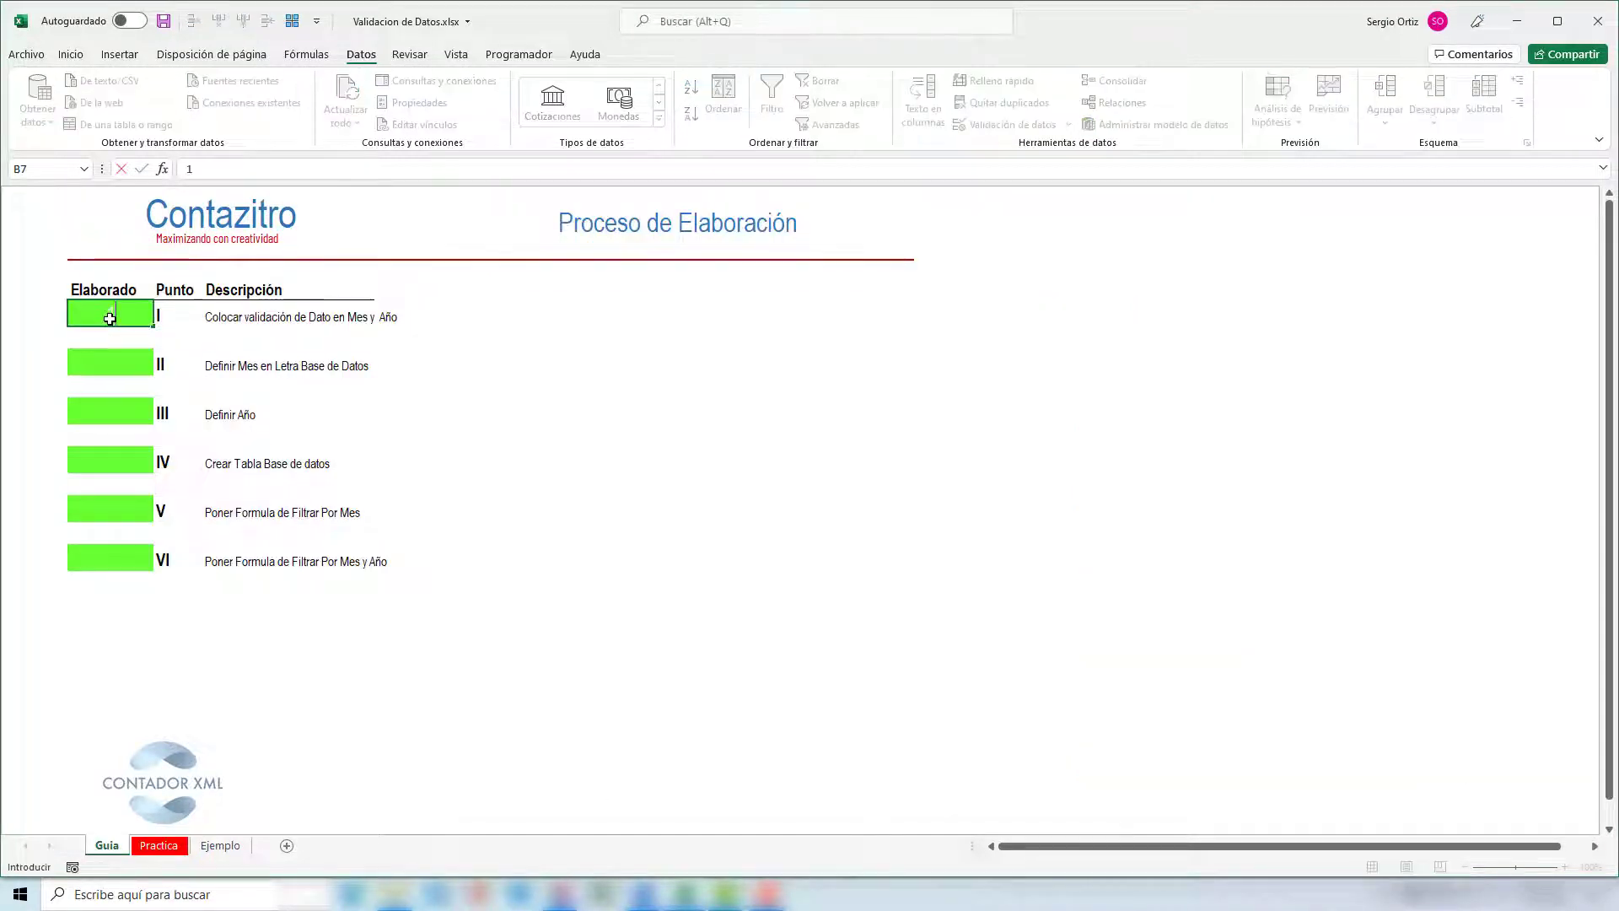
key("Return")
left_click(116, 357)
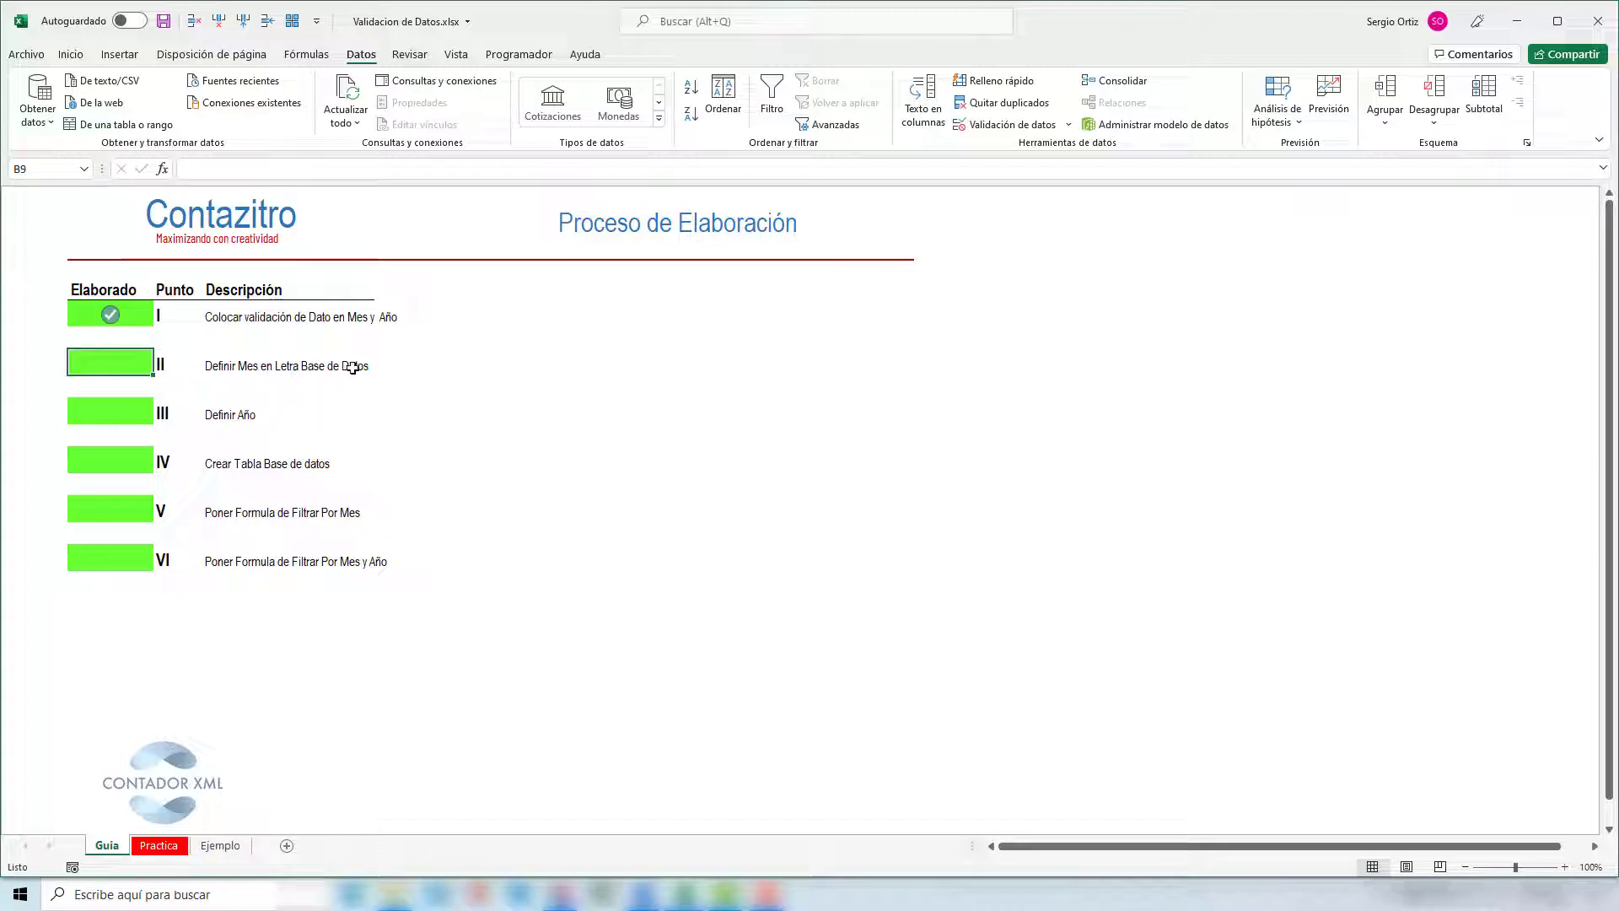
left_click(160, 845)
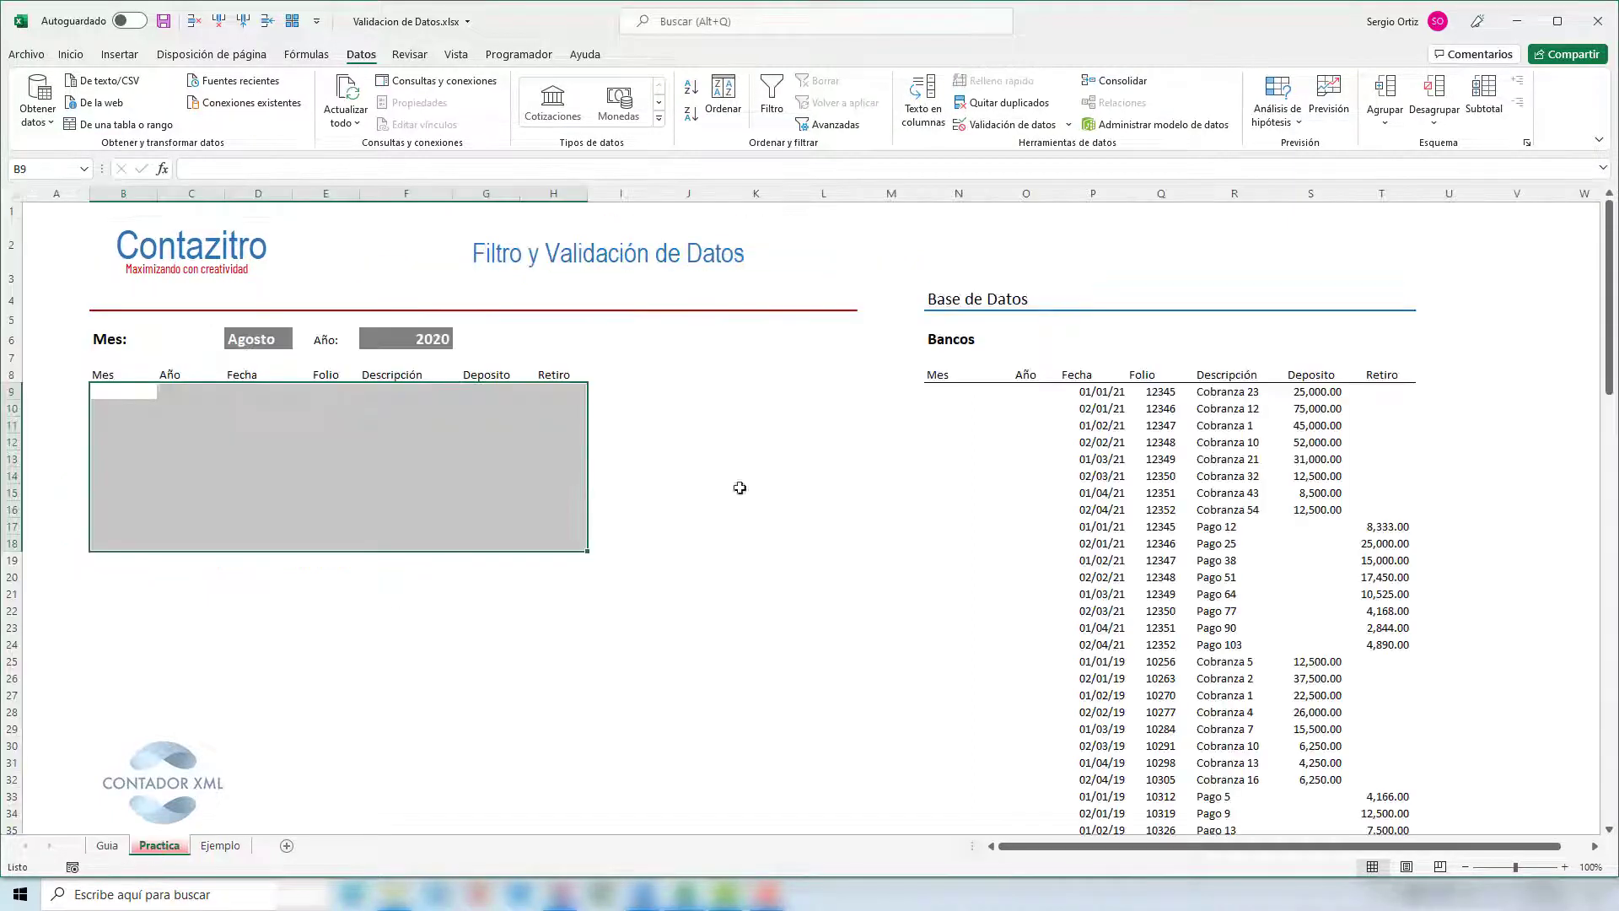
Begin a NOMPROPIO formula in the first Mes cell of the Base de Datos, N9, after checking the Mes criterion and the Fecha column.
left_click(945, 391)
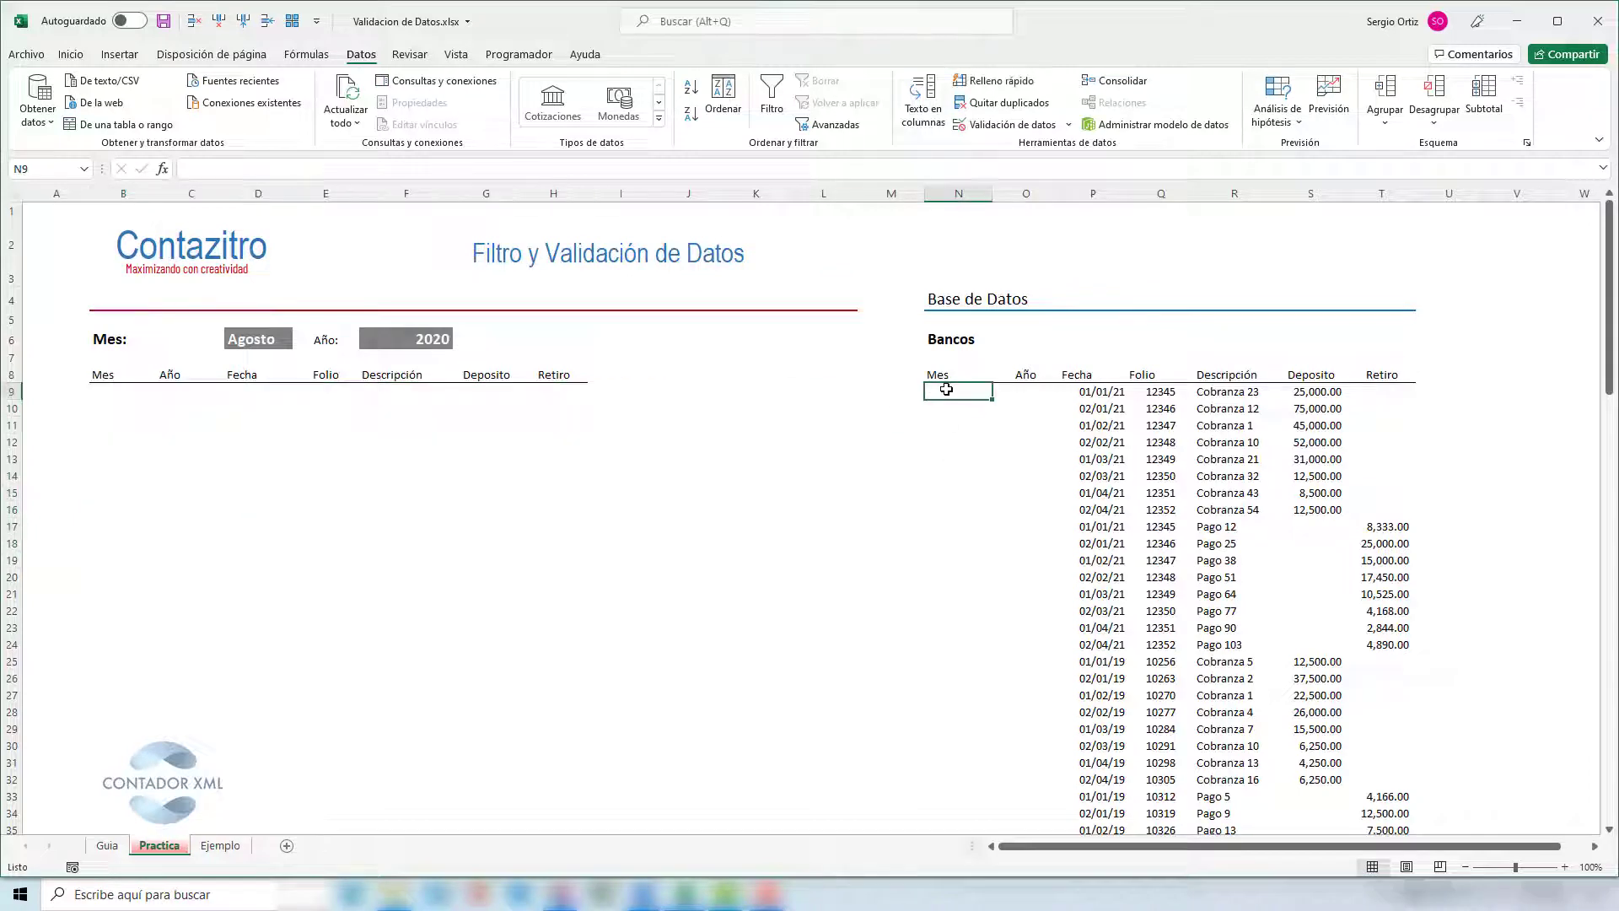
left_click(263, 340)
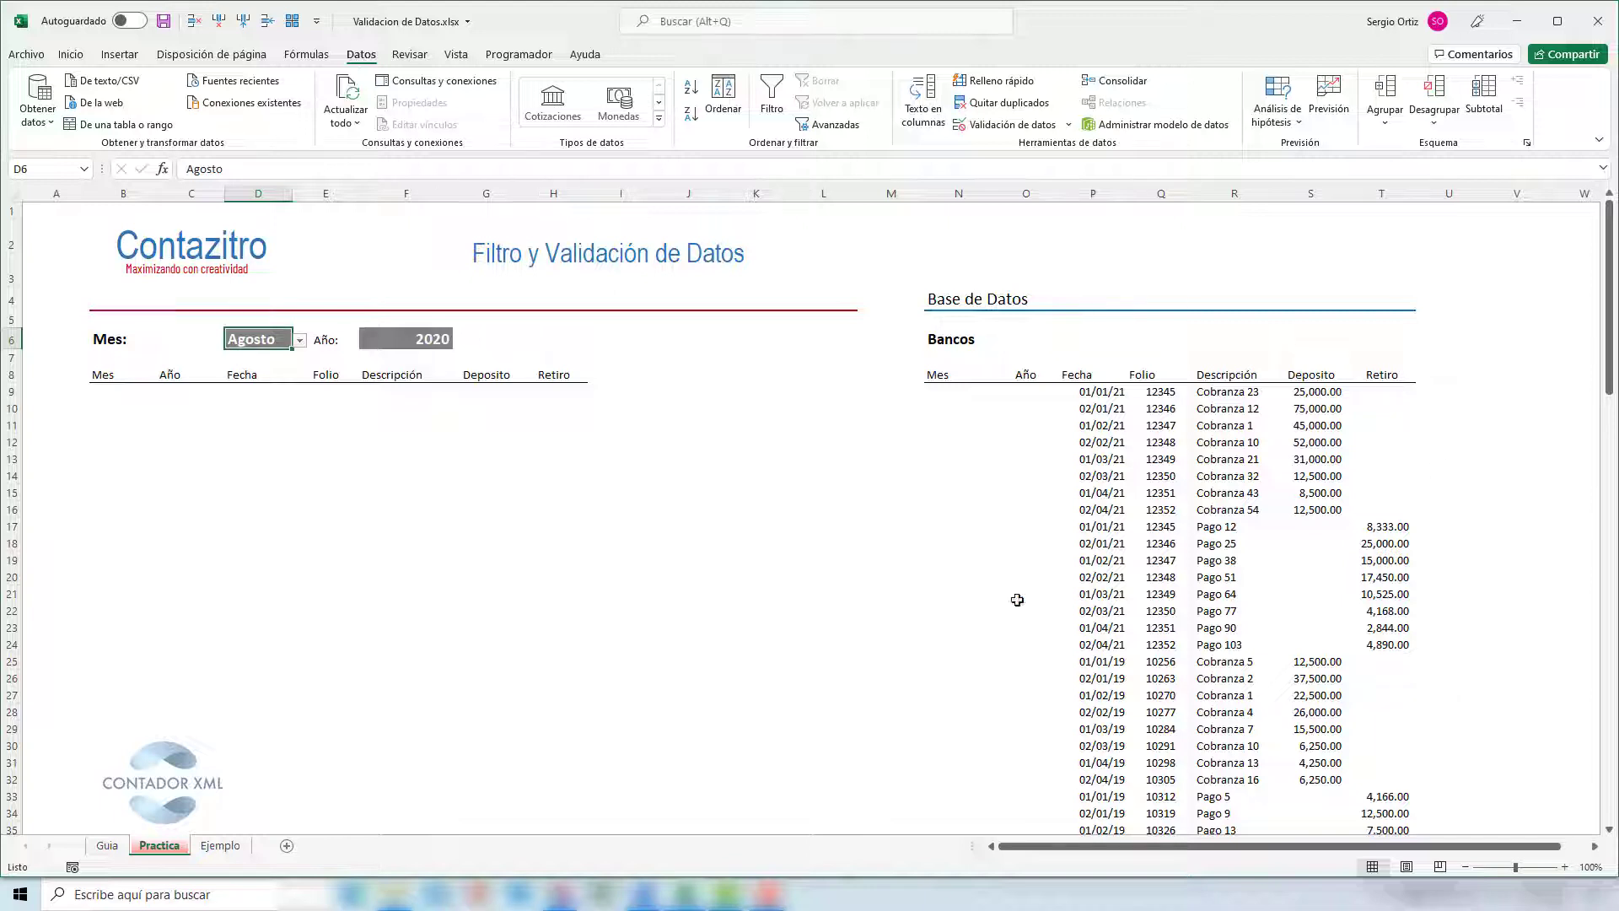
left_click(948, 393)
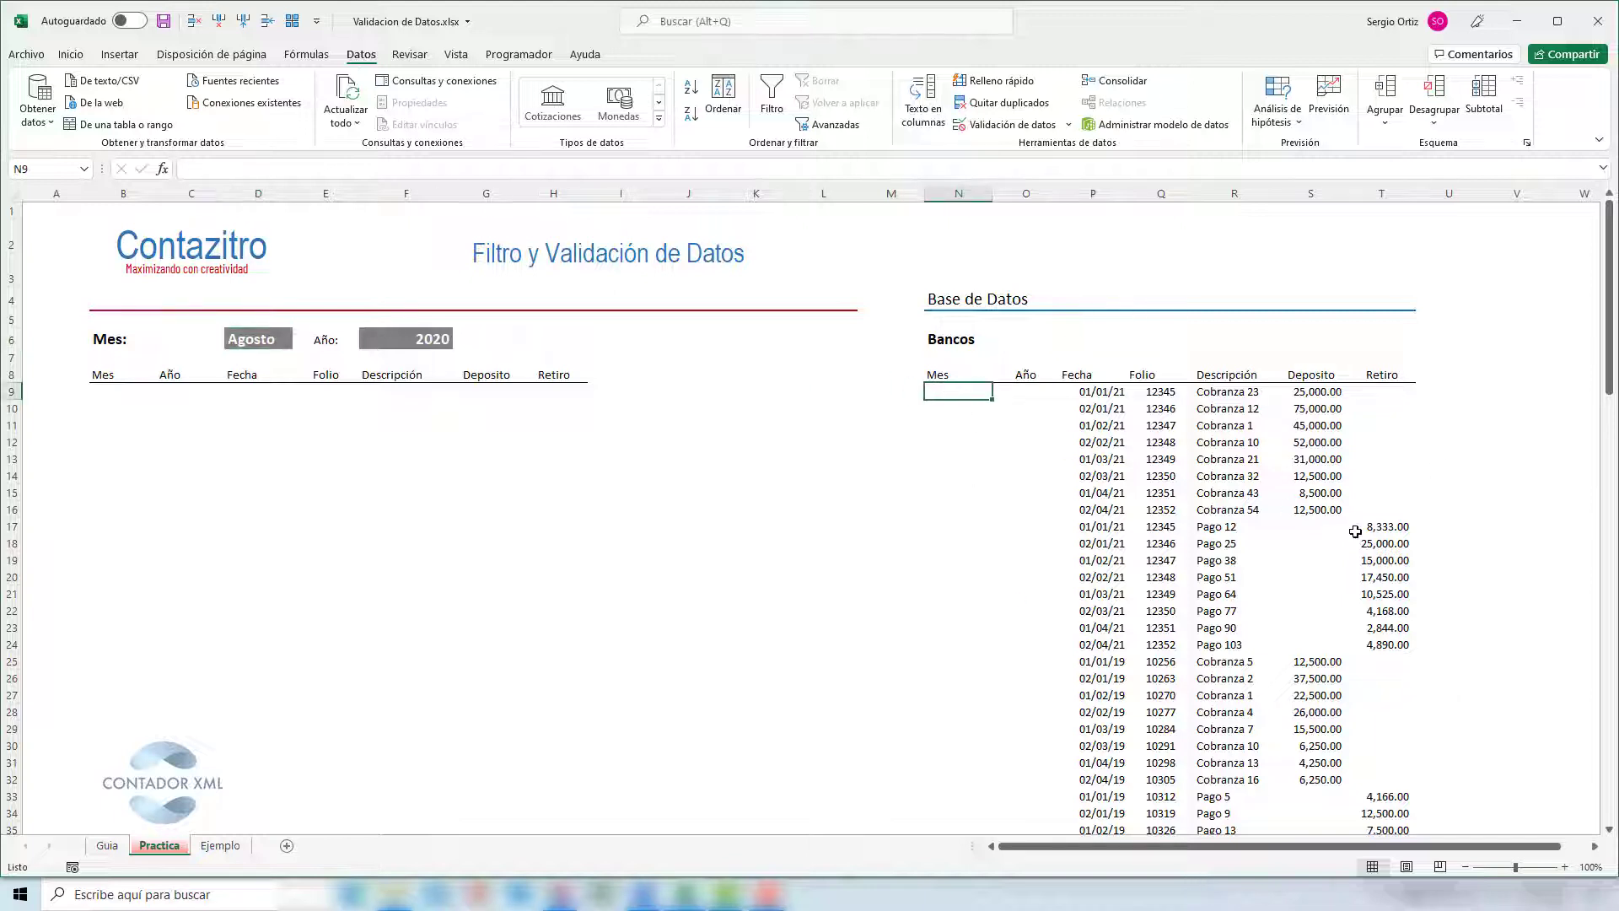
left_click(1092, 393)
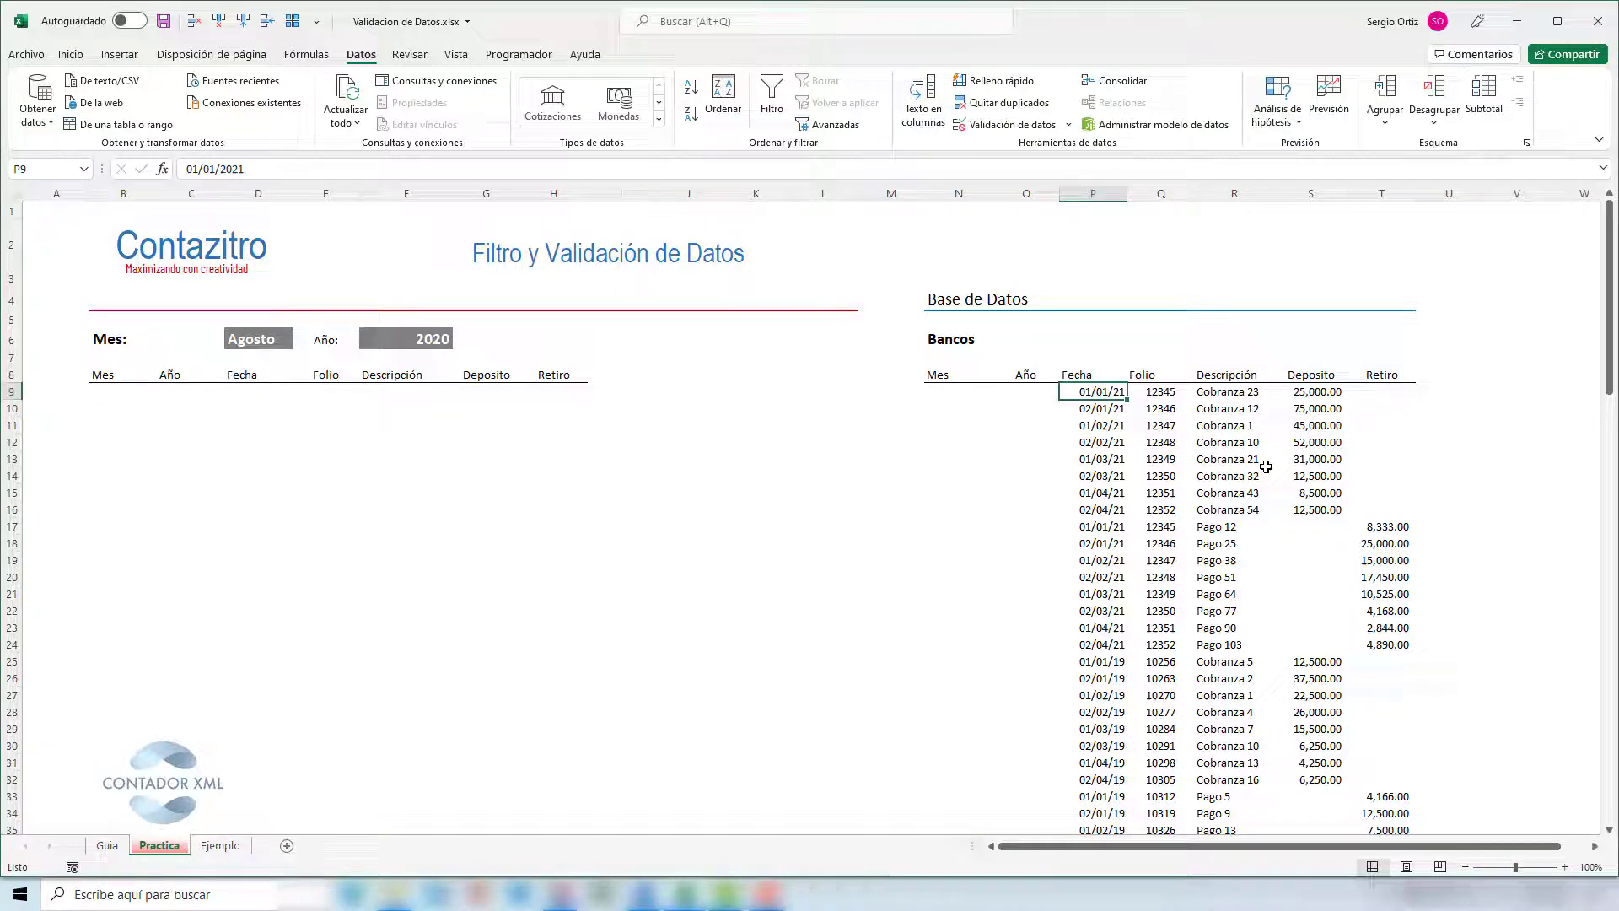
left_click(952, 397)
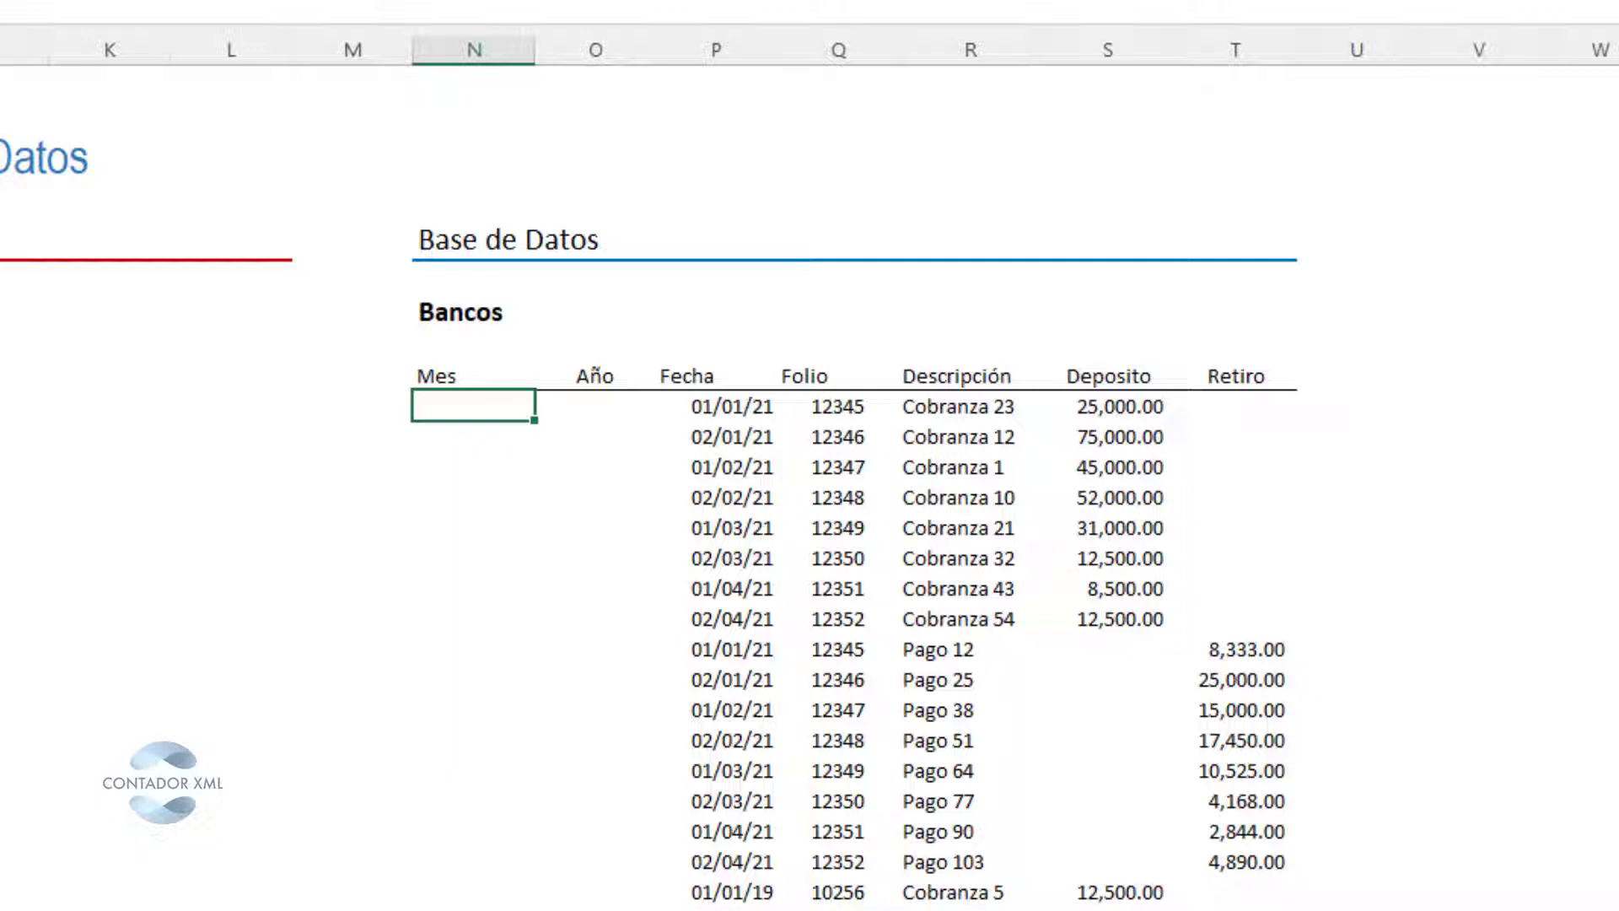
type("nom")
key("BackSpace")
key("BackSpace")
key("BackSpace")
type("=nom")
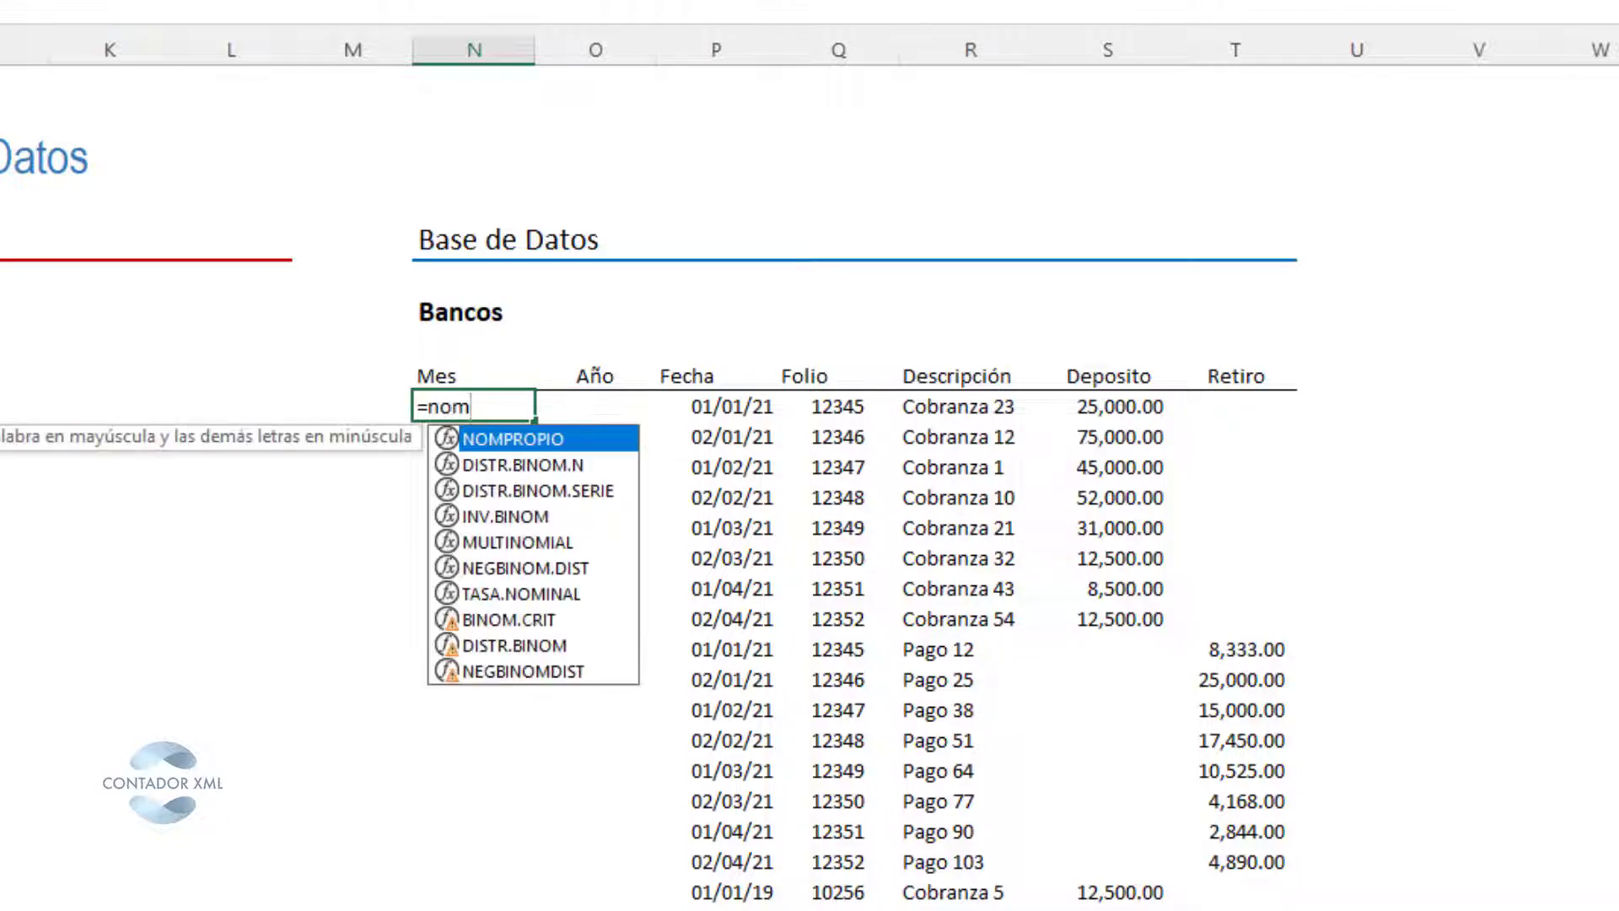
key("Tab")
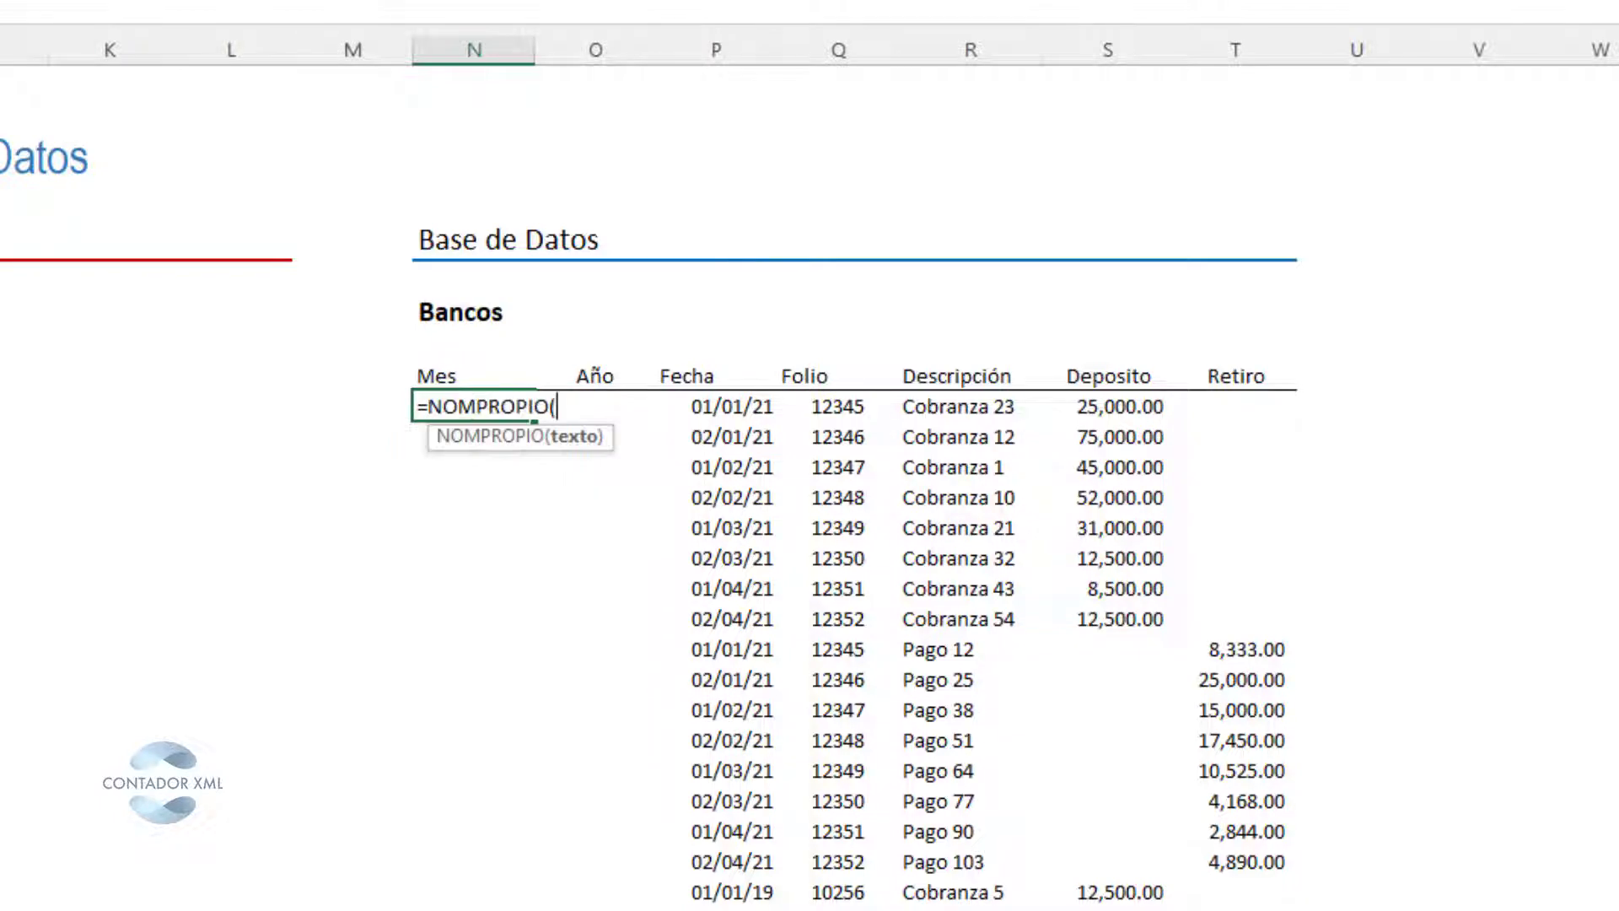
Complete the N9 formula by nesting TEXTO of the date in P9 with the format "Mmmm", and enter it.
type("te")
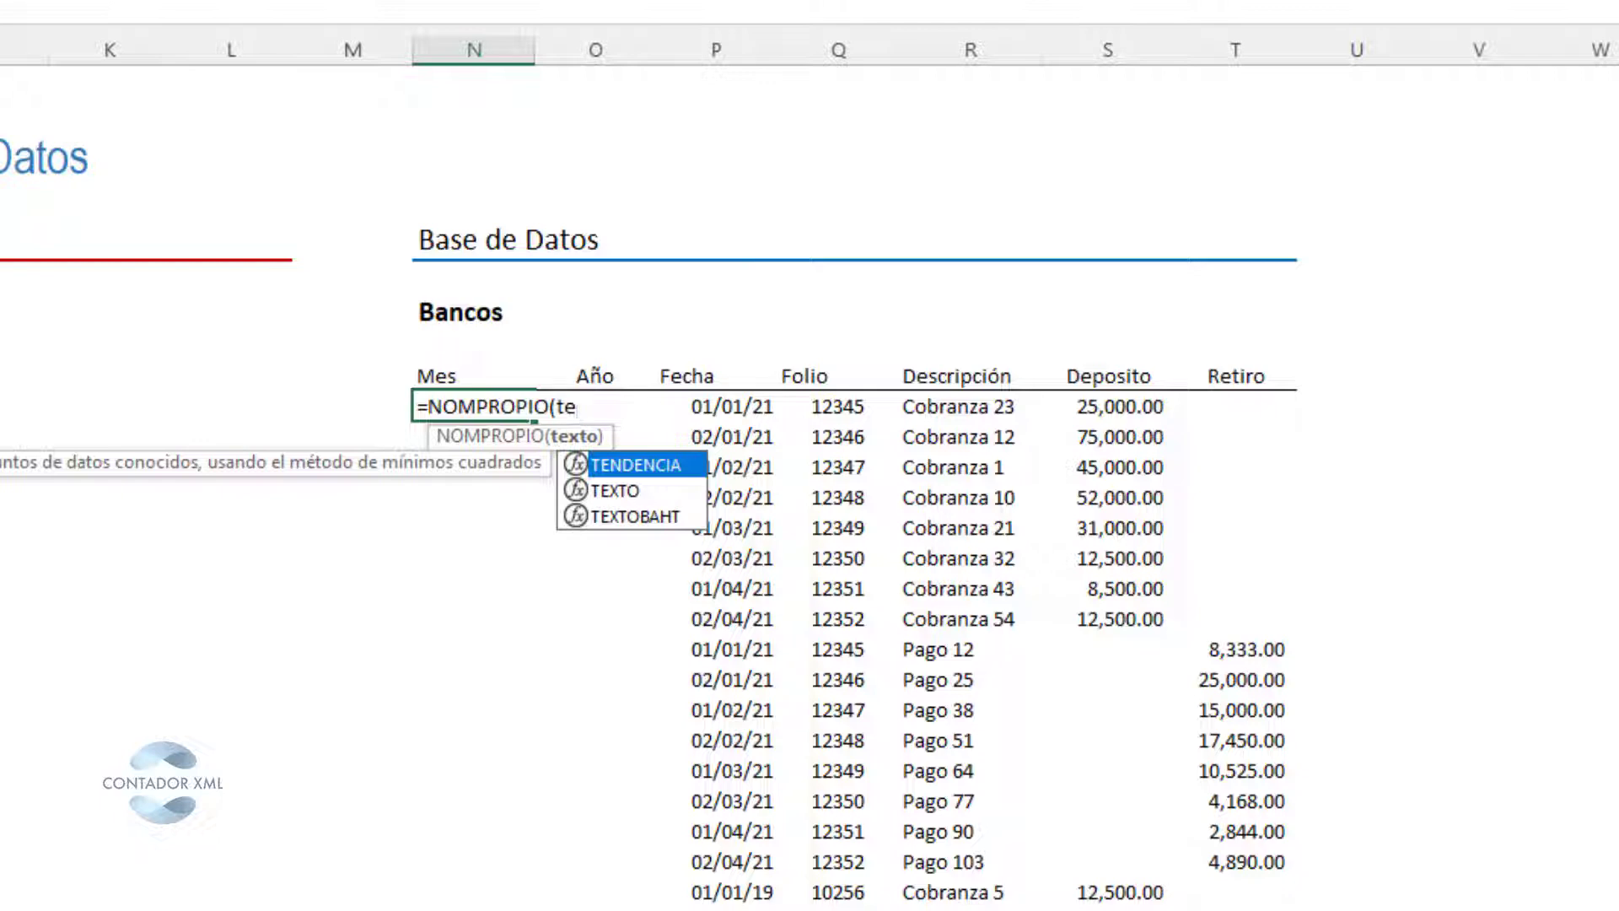
key("Down")
key("Tab")
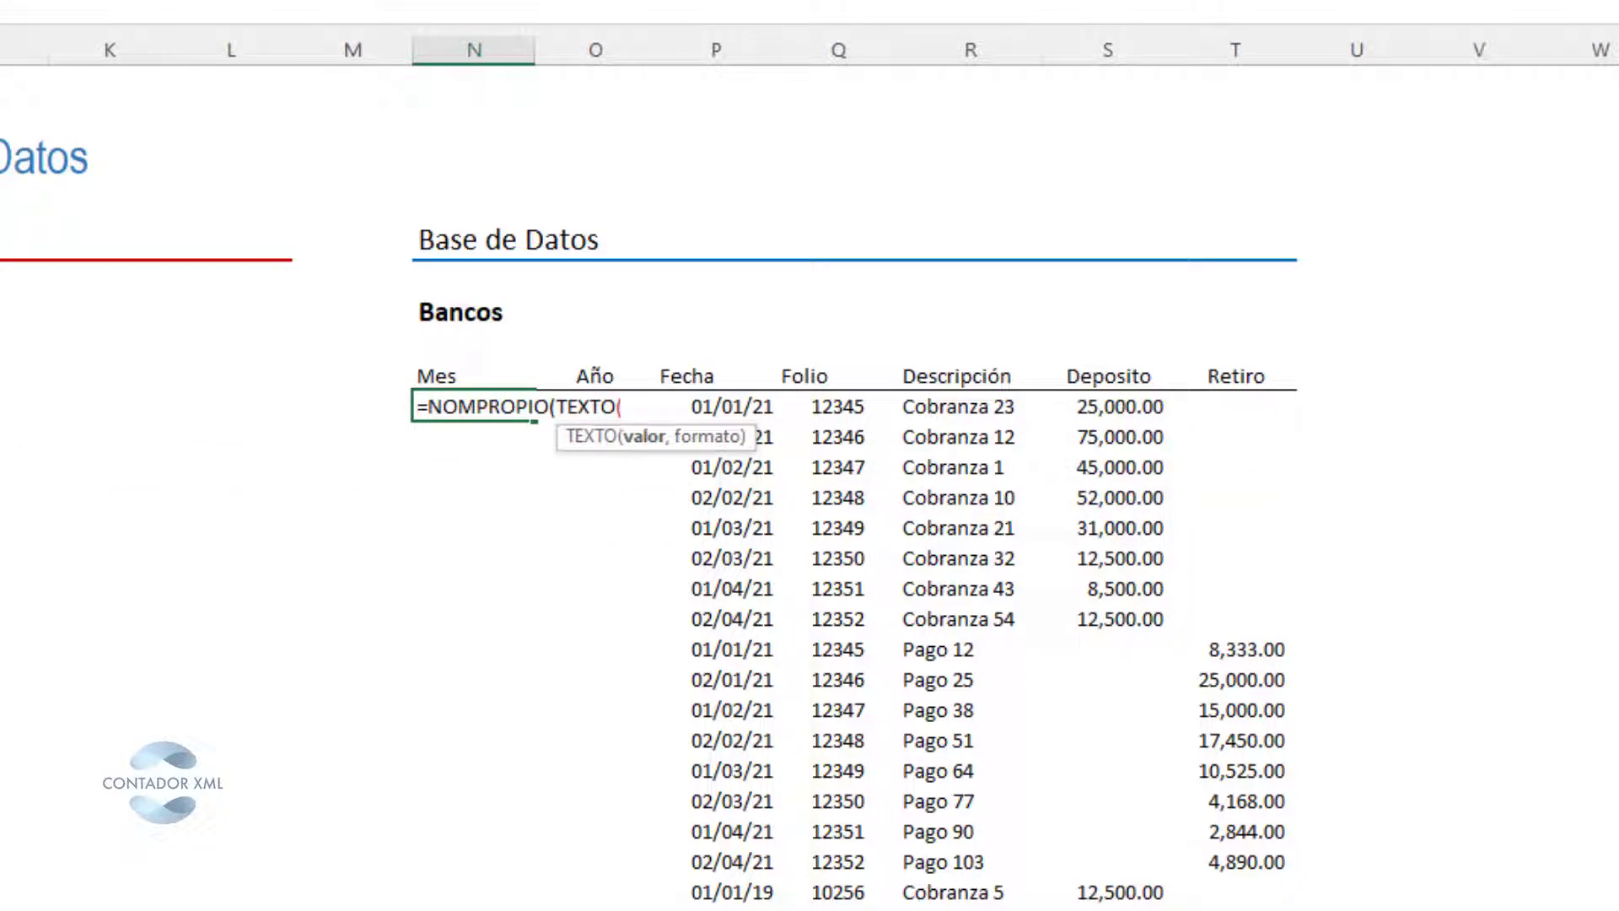
left_click(717, 404)
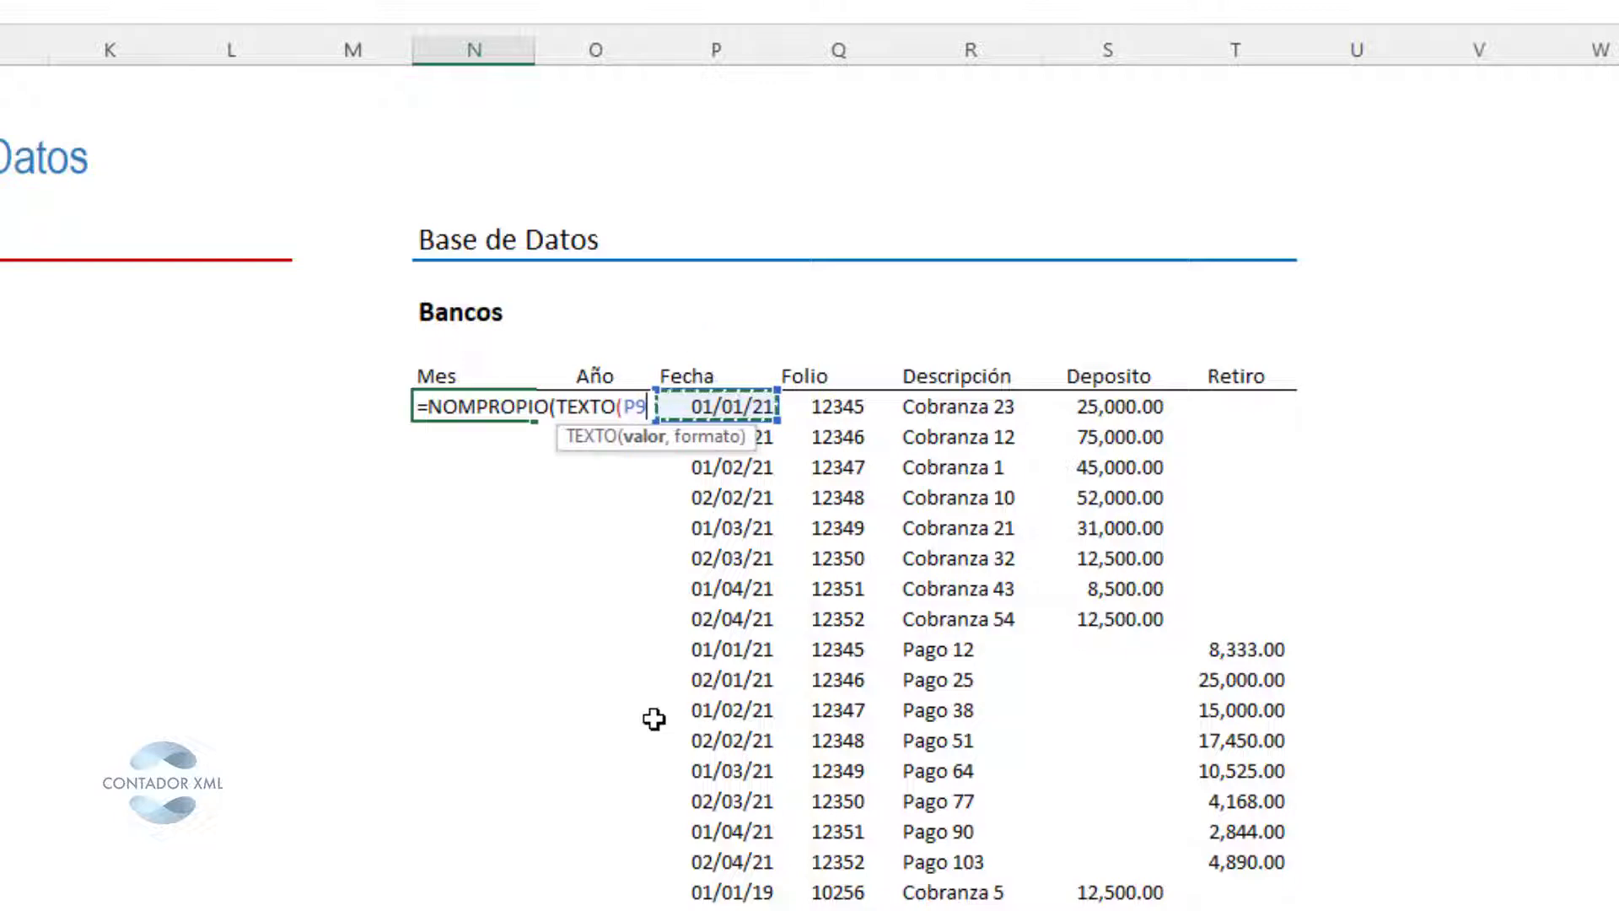
type(",\"M")
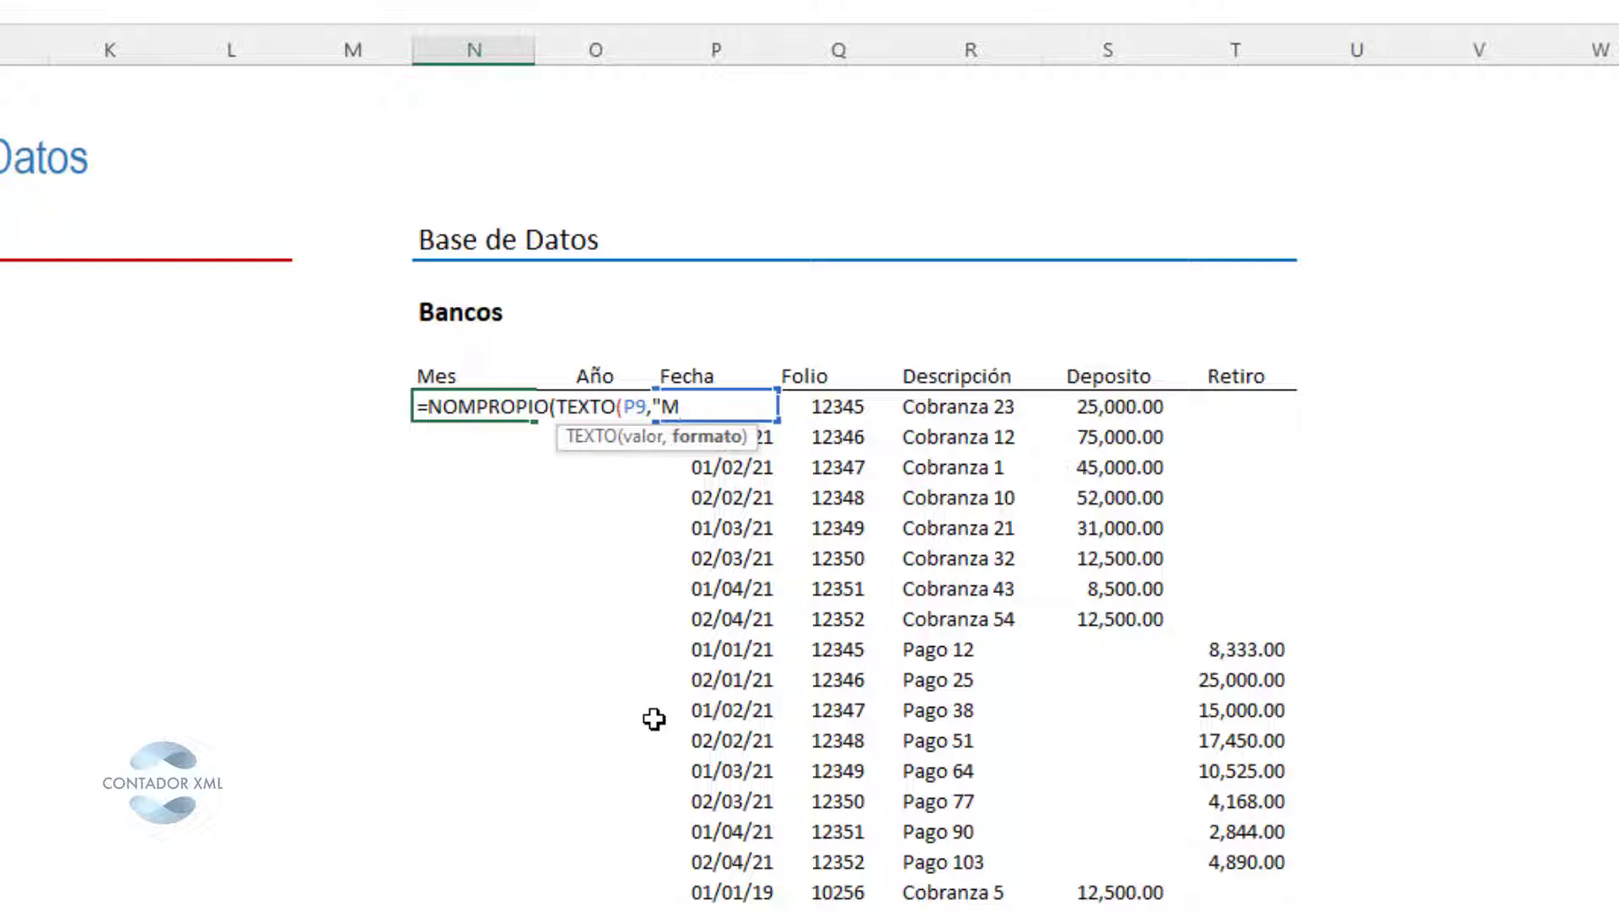
type("mmm\"")
type(")")
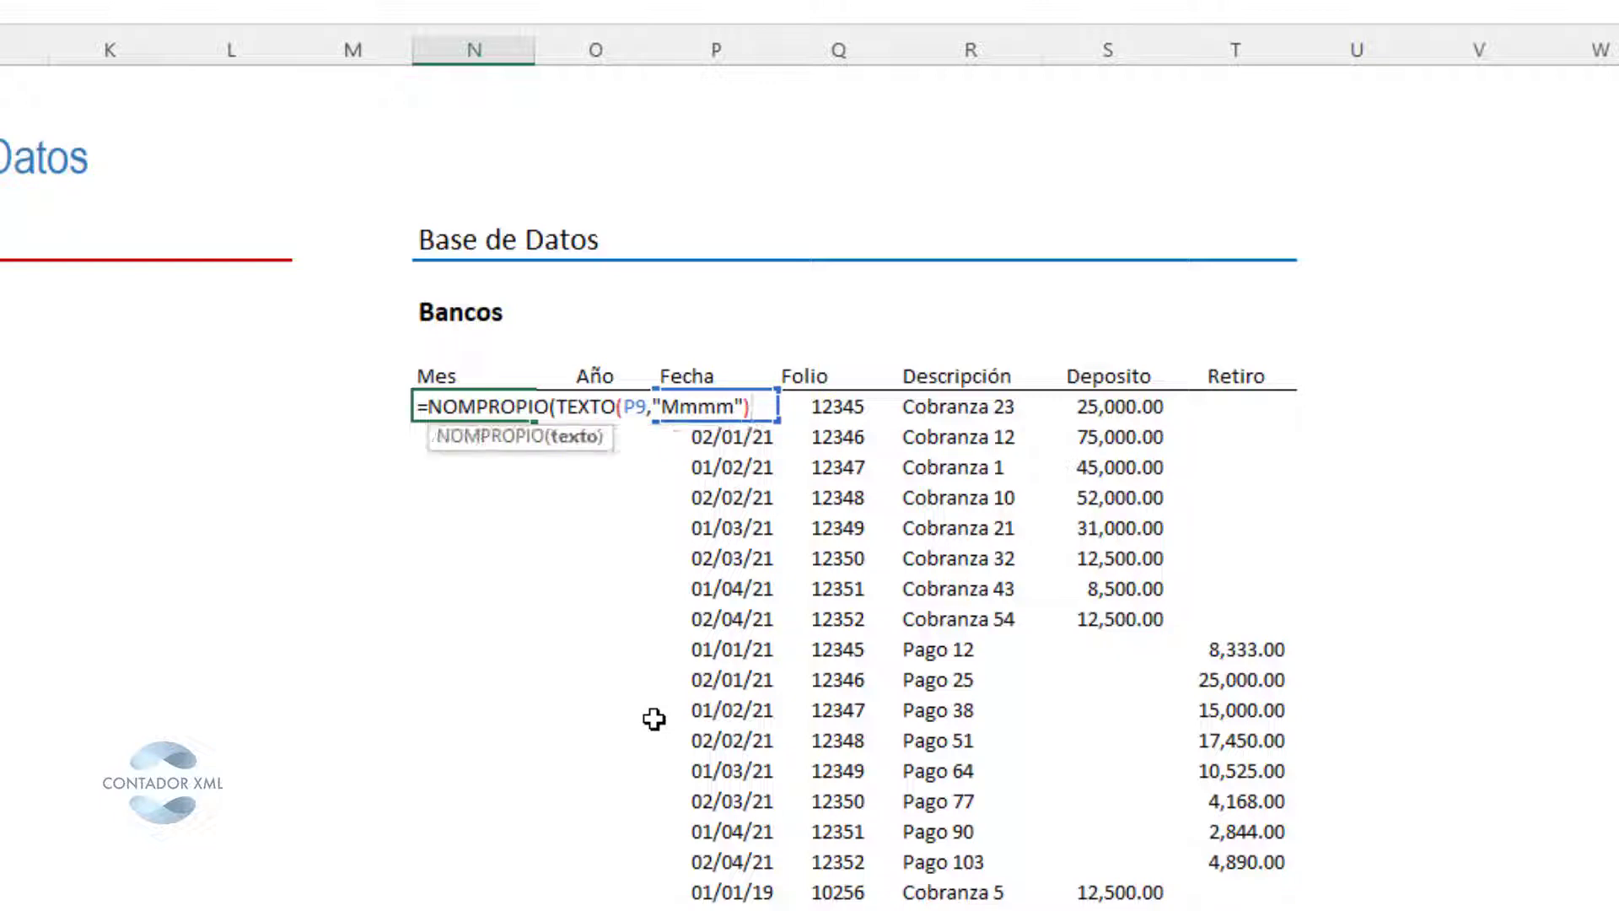
key("Return")
key("Return")
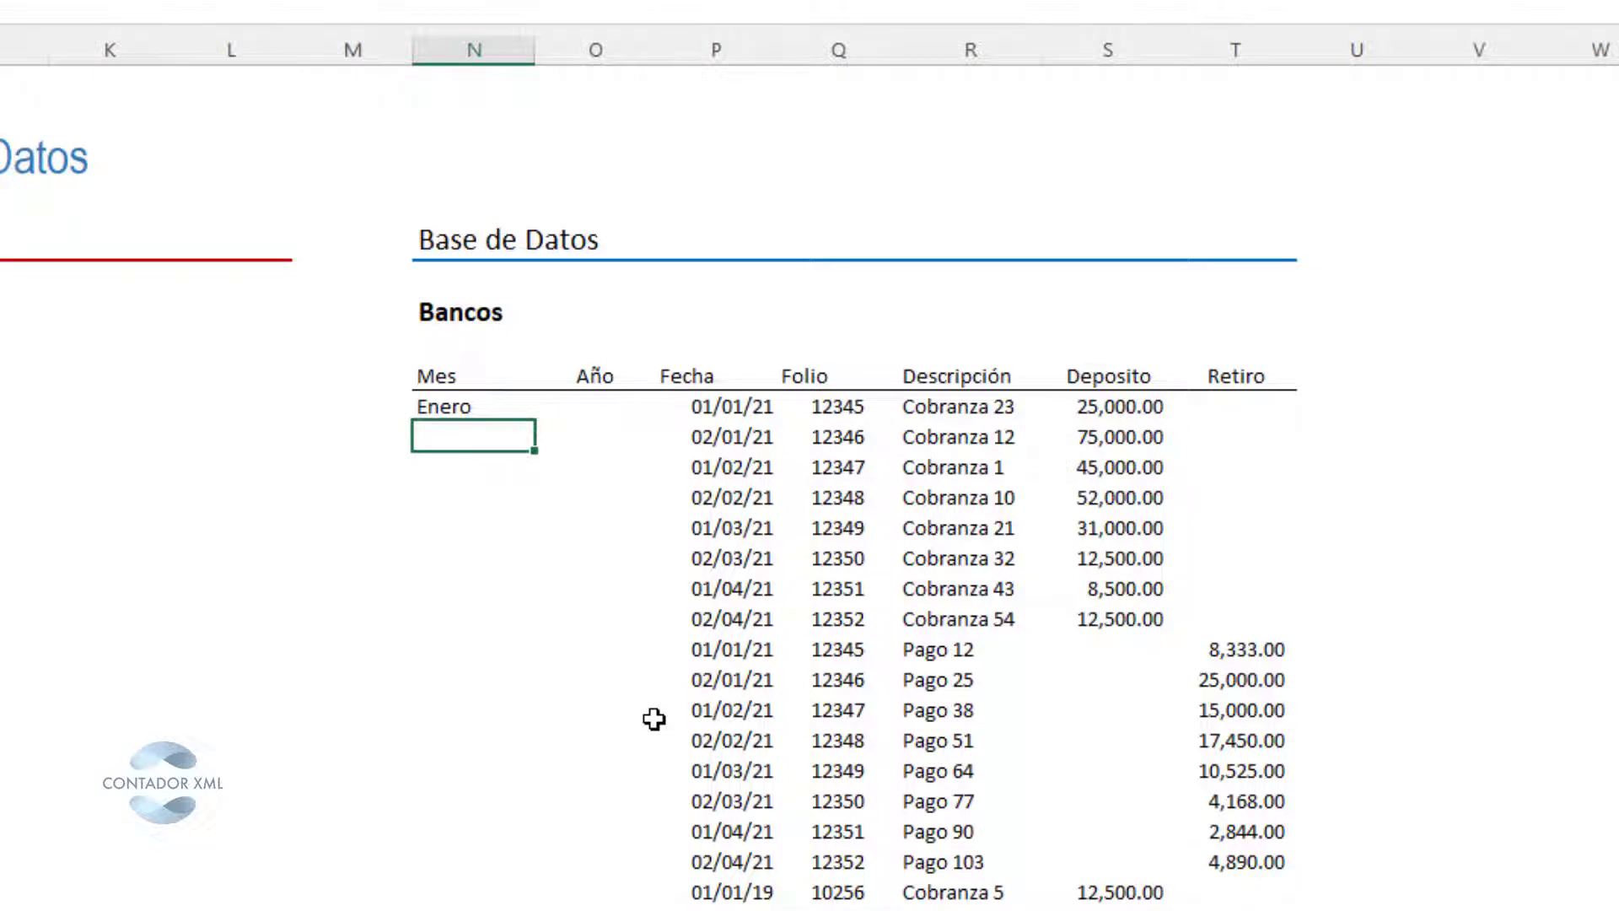
Copy the month formula from N9 down the Mes column to the last bank transaction, dated 01/05/19.
key("Up")
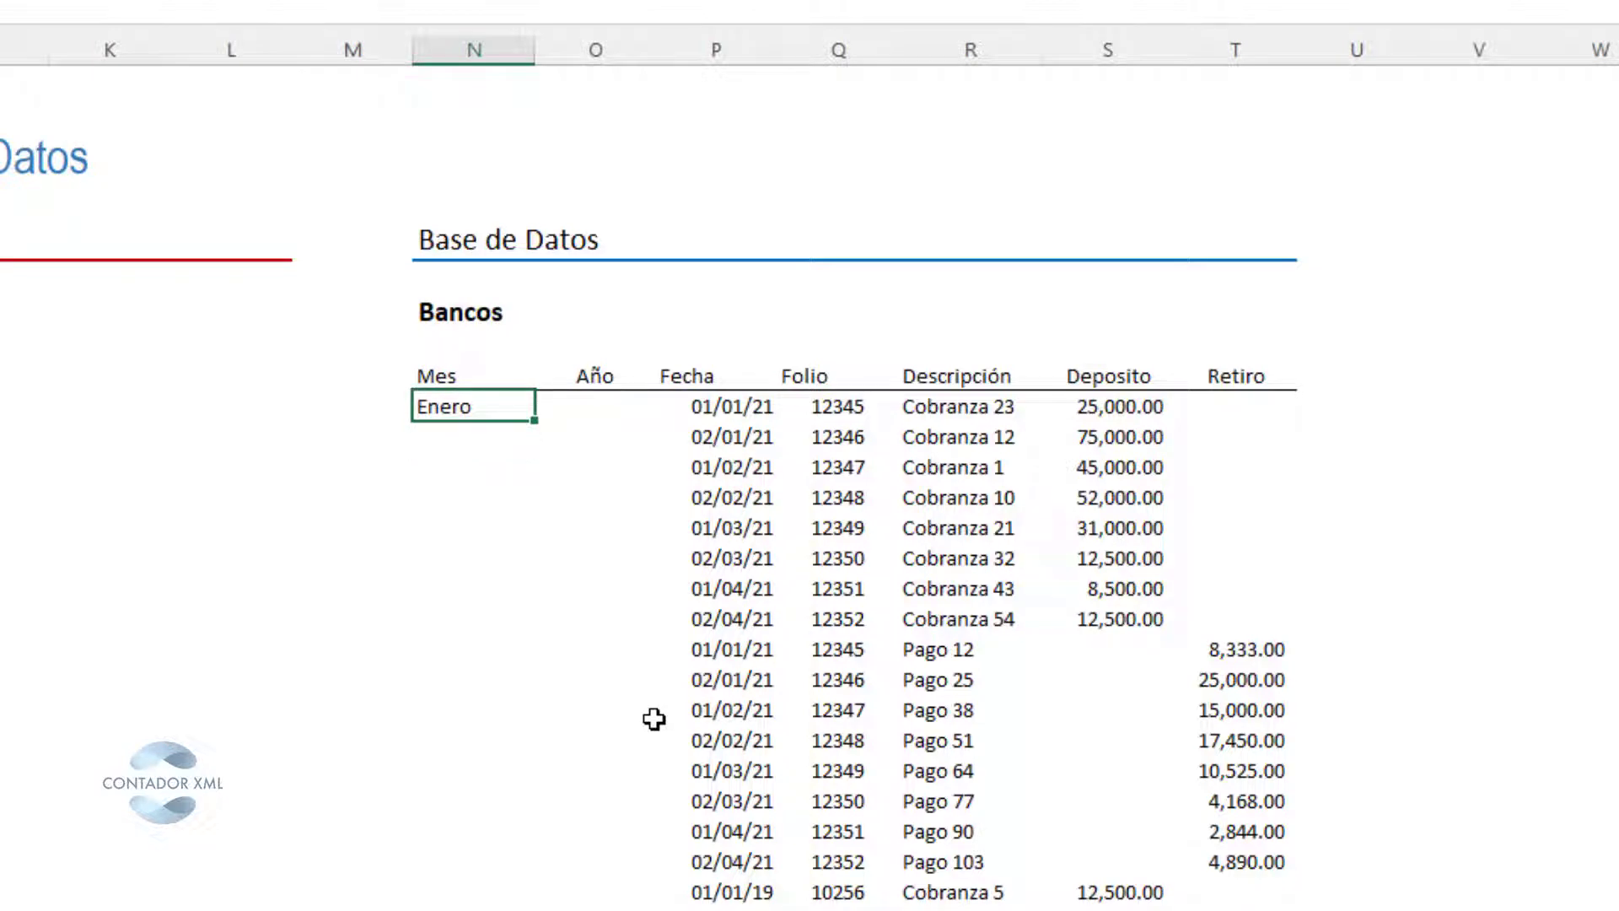
key("ctrl+c")
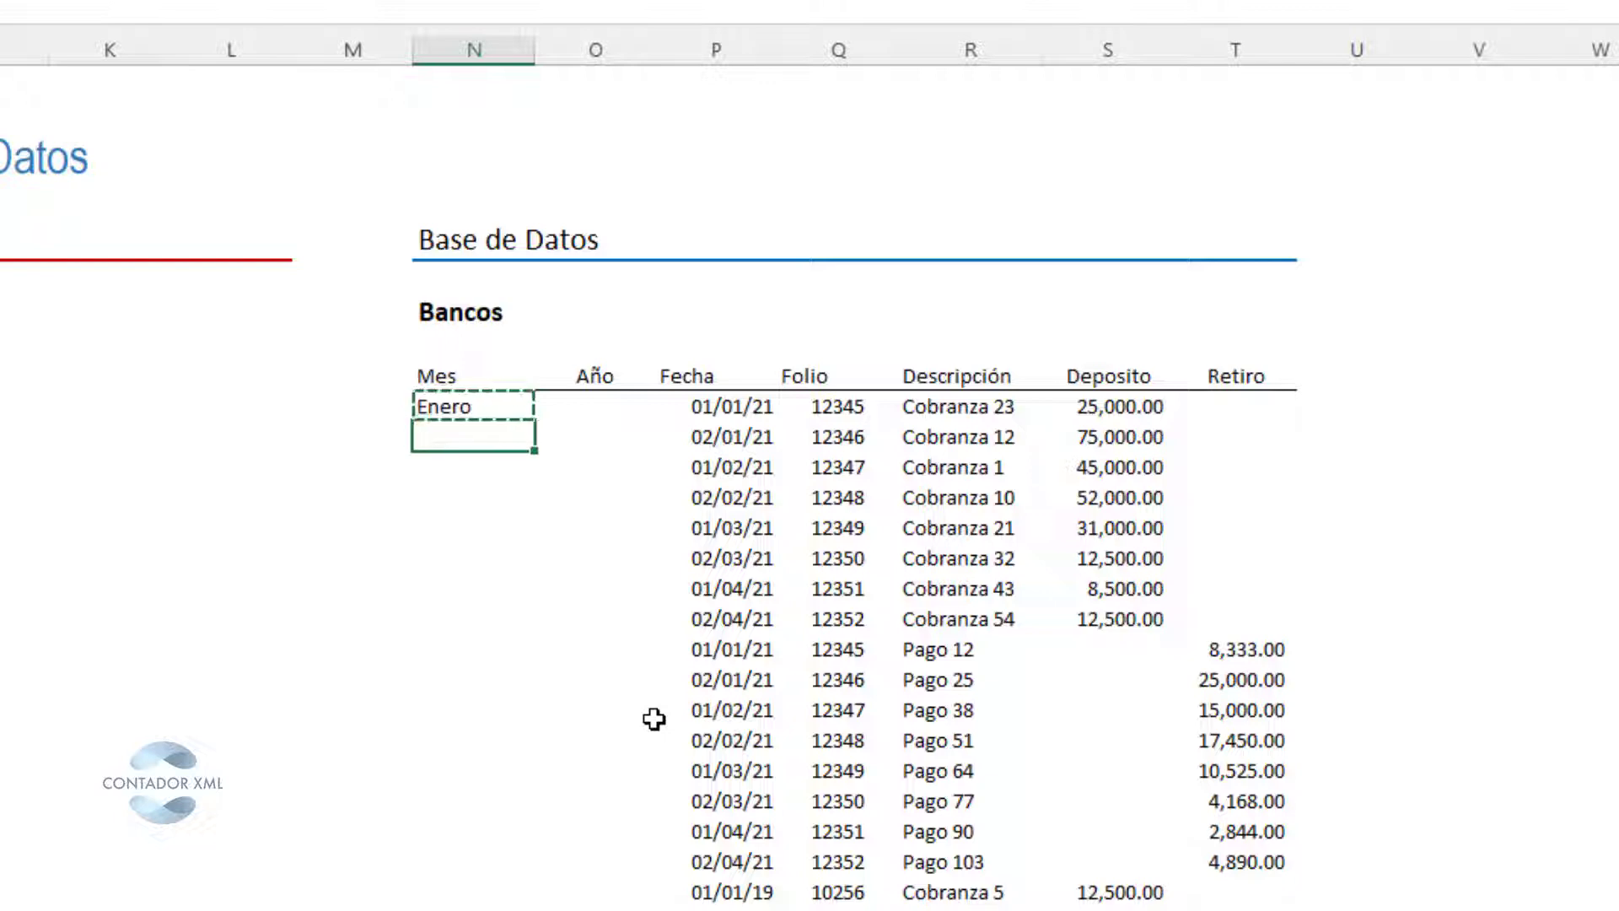
key("shift+Down")
key("shift+Down")
key("shift+Down")
key("shift+Down")
key("shift+Down")
key("shift+Down")
key("shift+Down")
key("shift+Down")
key("shift+Down")
key("shift+Down")
key("shift+Down")
key("shift+Down")
key("shift+Down")
key("shift+Down")
key("shift+Down")
key("shift+Down")
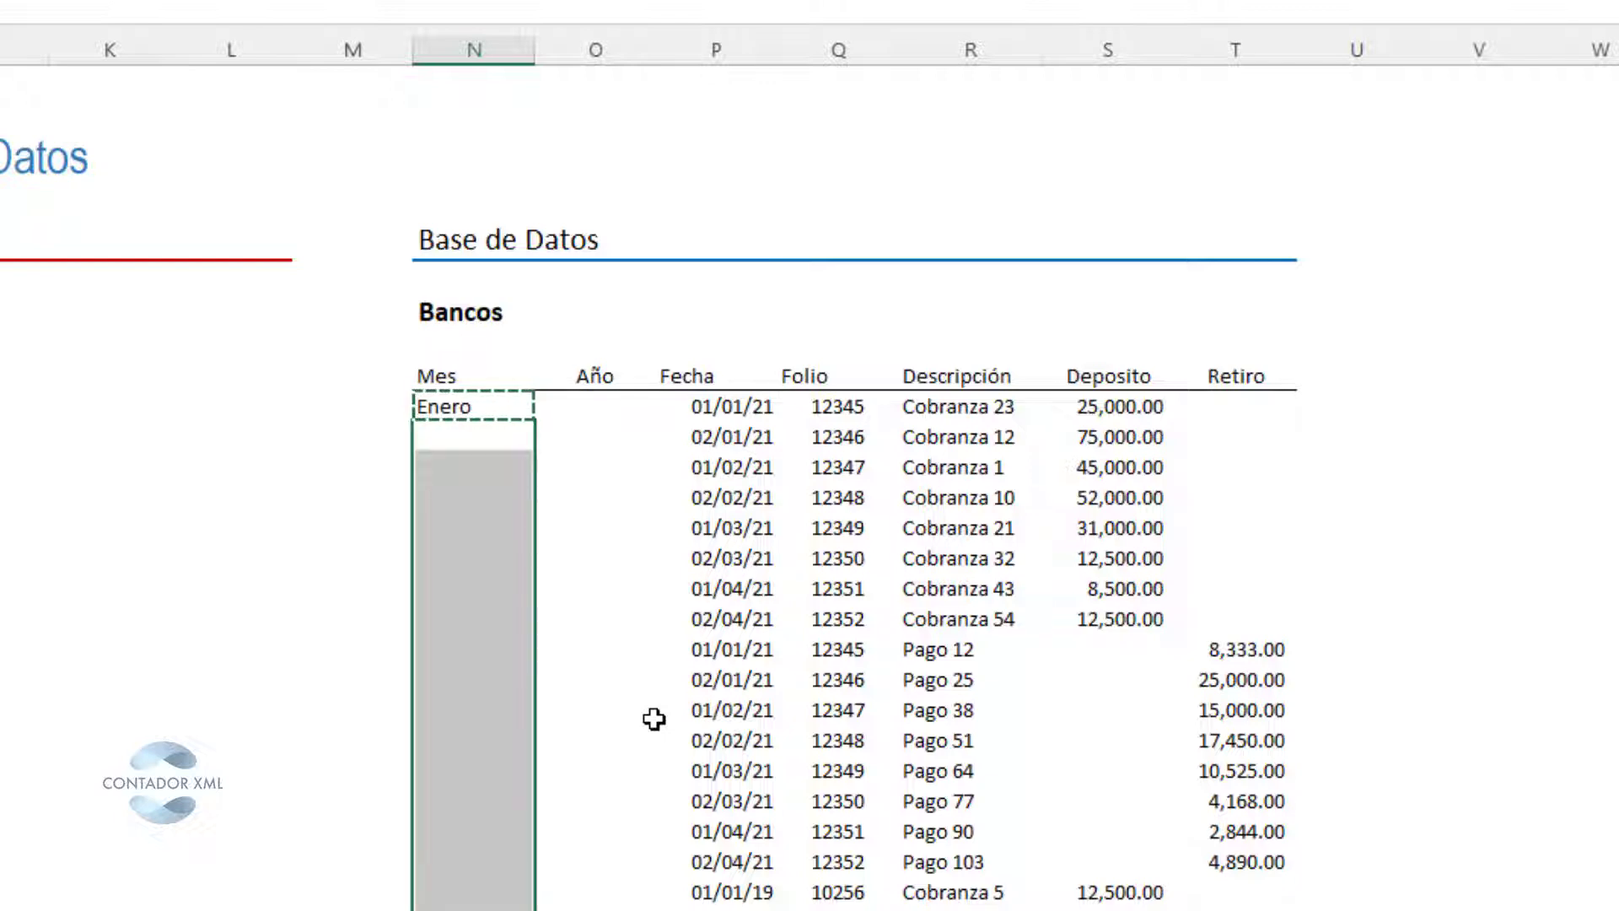
key("shift+Down")
key("shift+Down")
key("shift+Down")
key("shift+Down")
key("shift+Down")
key("shift+Down")
key("shift+Down")
key("shift+Down")
key("shift+Down")
key("shift+Down")
key("shift+Down")
key("shift+Down")
key("shift+Down")
key("shift+Down")
key("shift+Down")
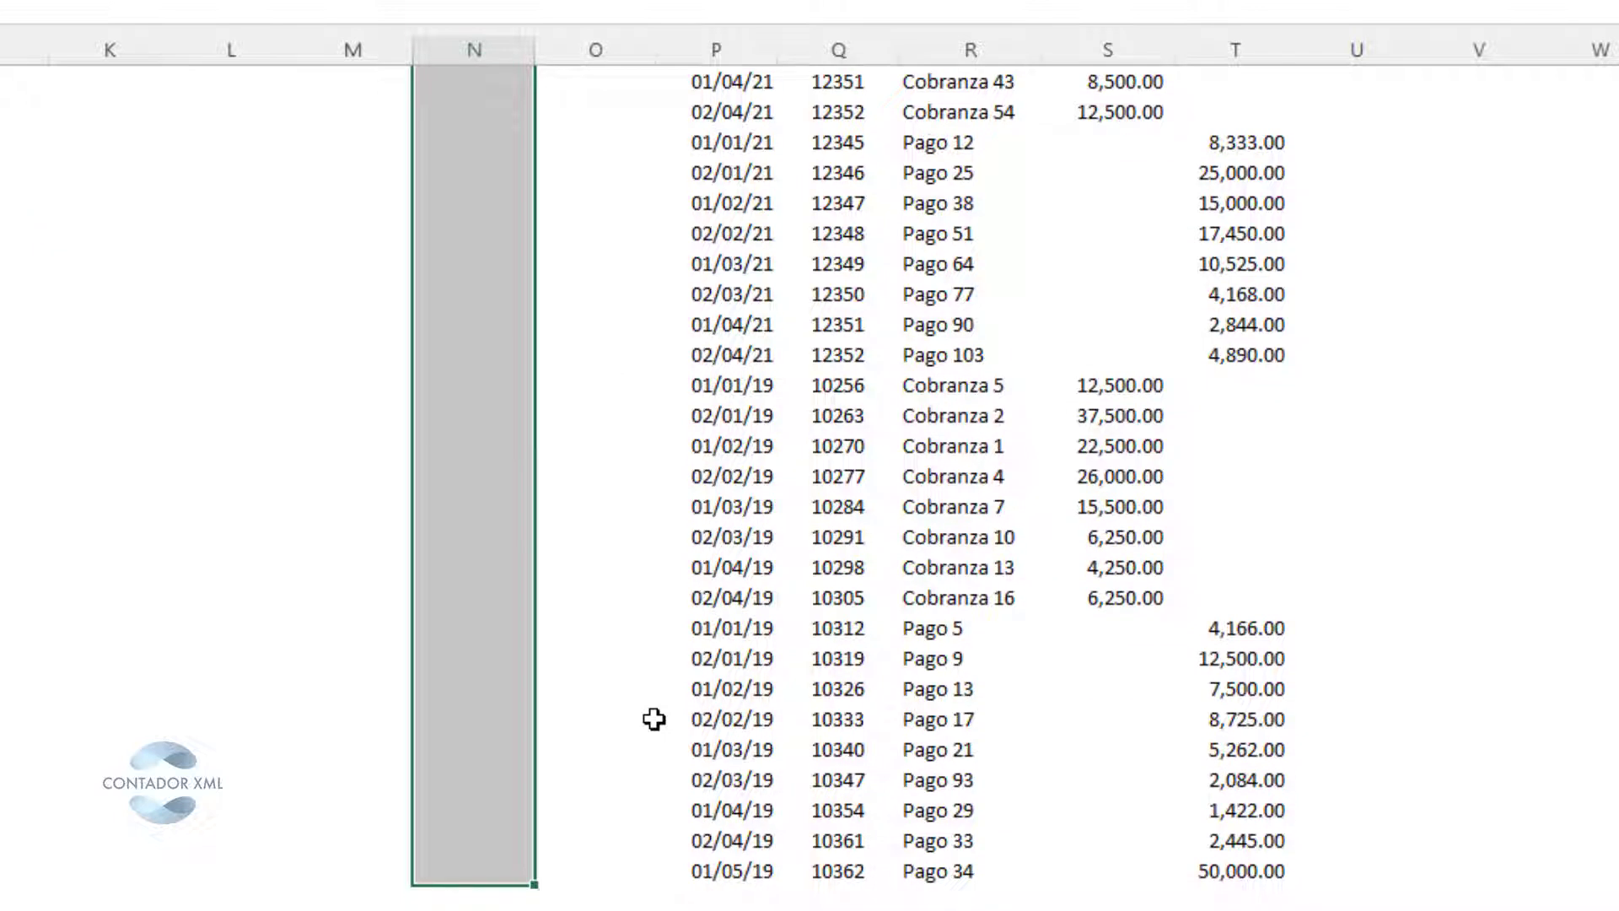
key("ctrl+v")
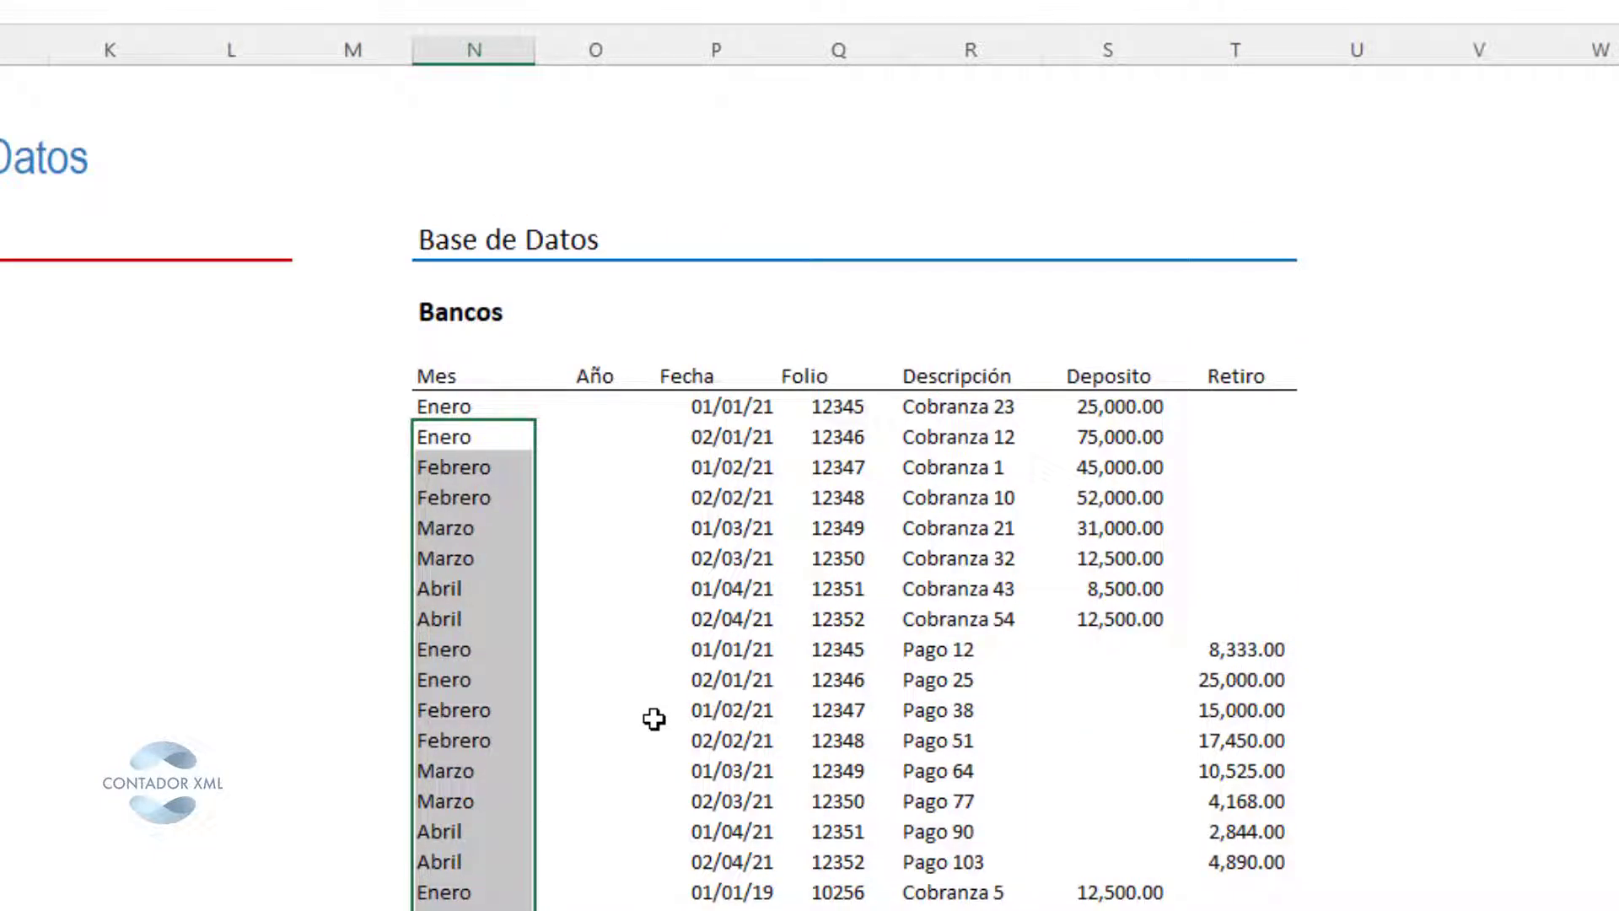
Compare the Mes values with the Fecha values in several rows of the Base de Datos.
left_click_drag(459, 524, 707, 528)
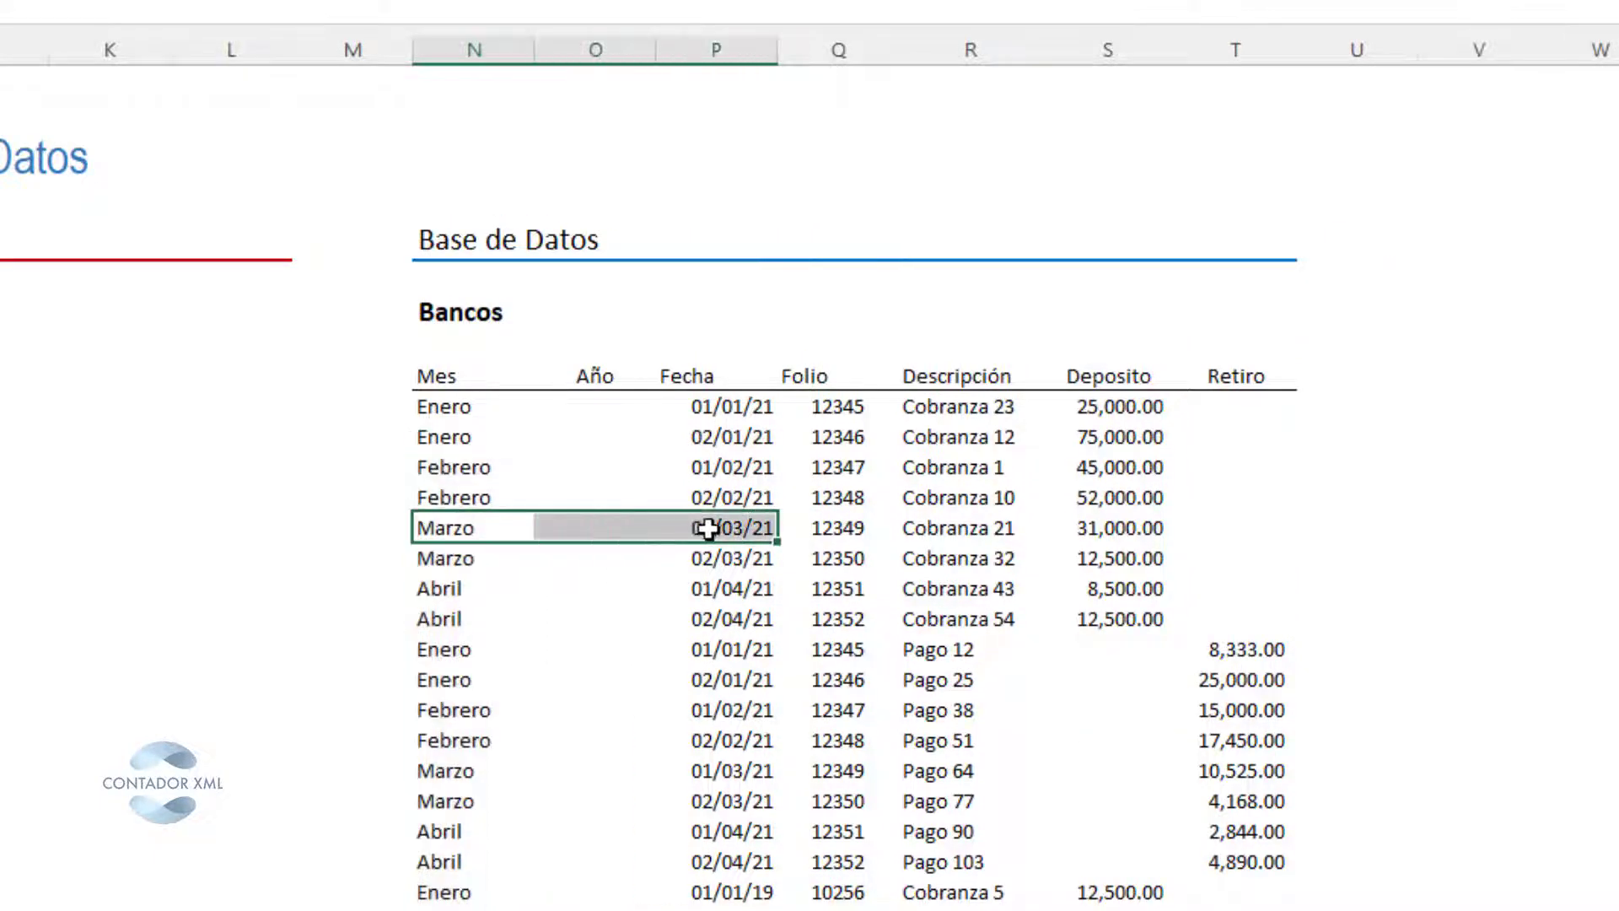
left_click_drag(441, 862, 710, 854)
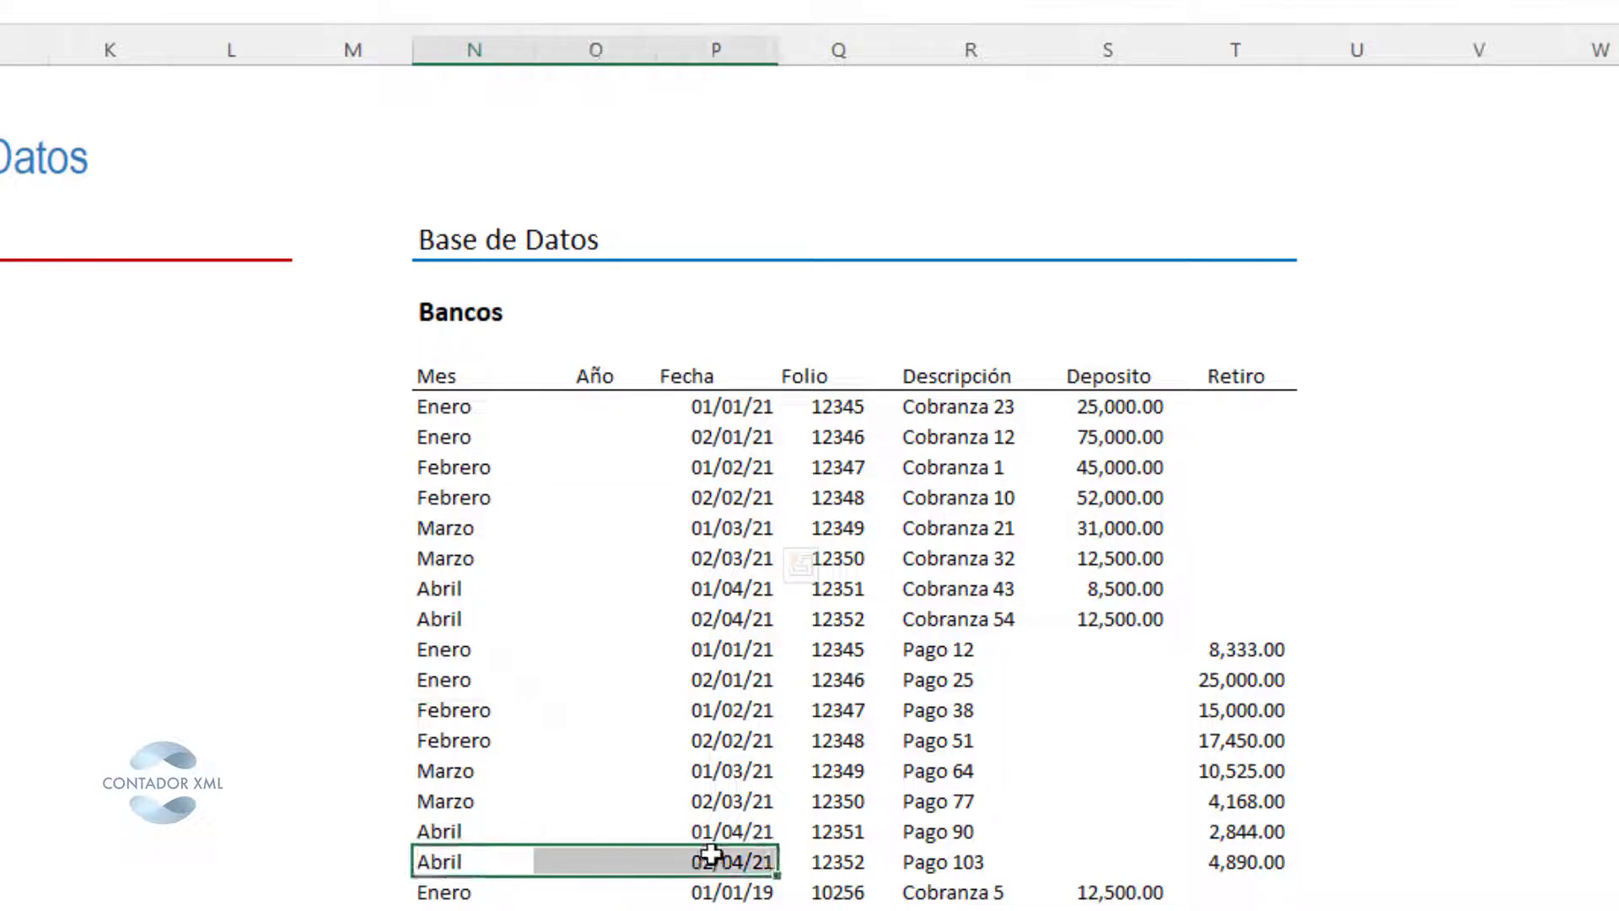
left_click_drag(464, 910, 712, 910)
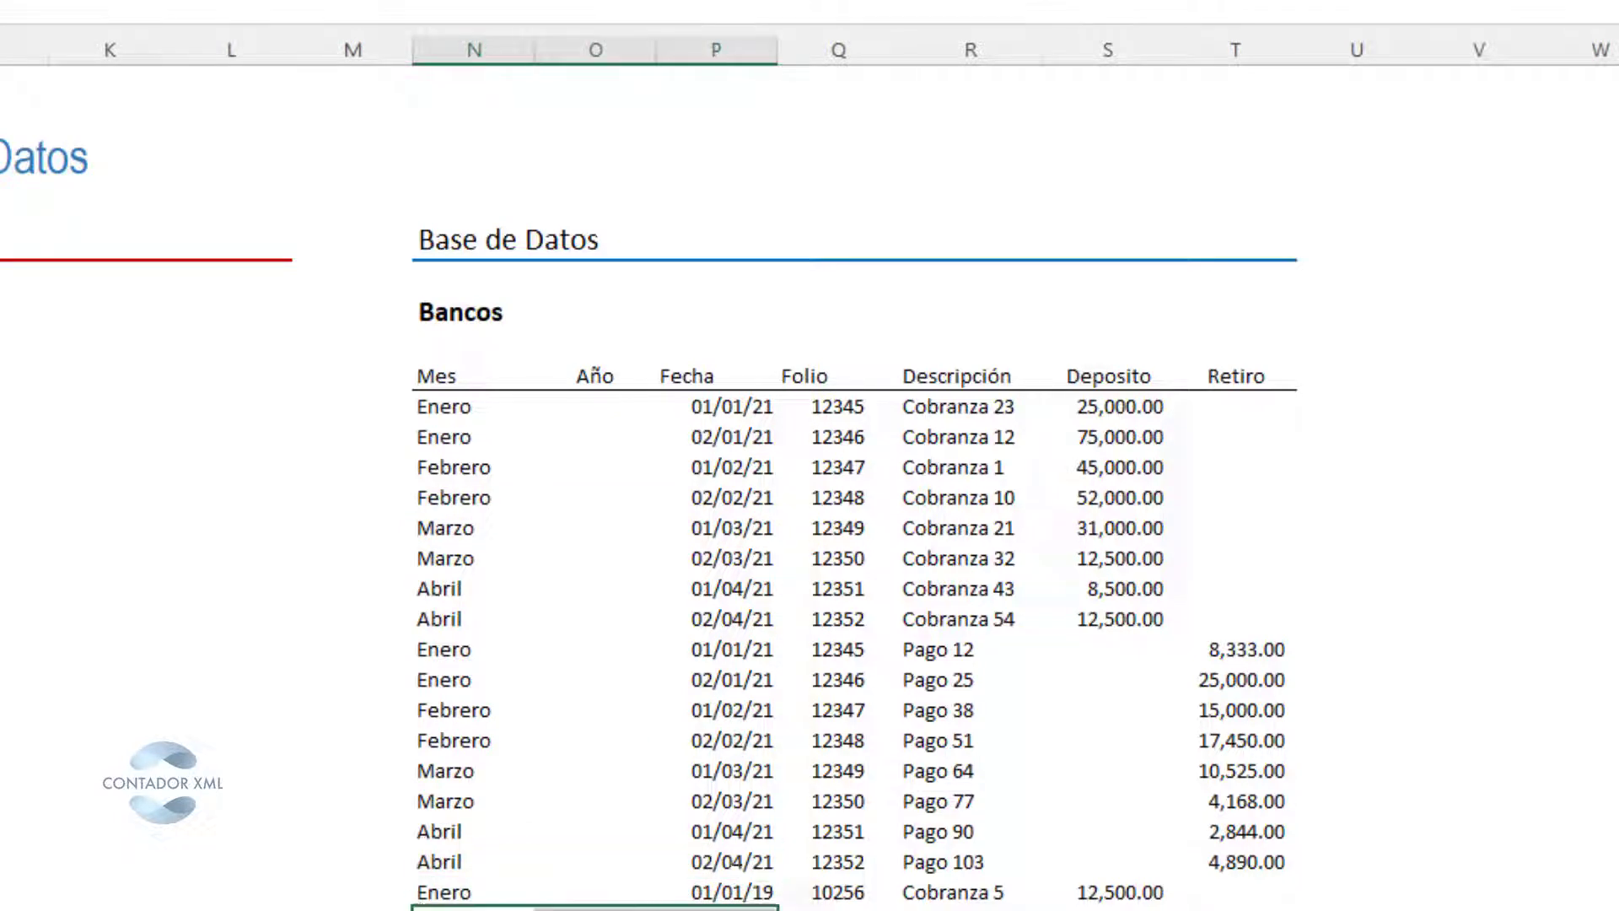
left_click_drag(464, 910, 713, 910)
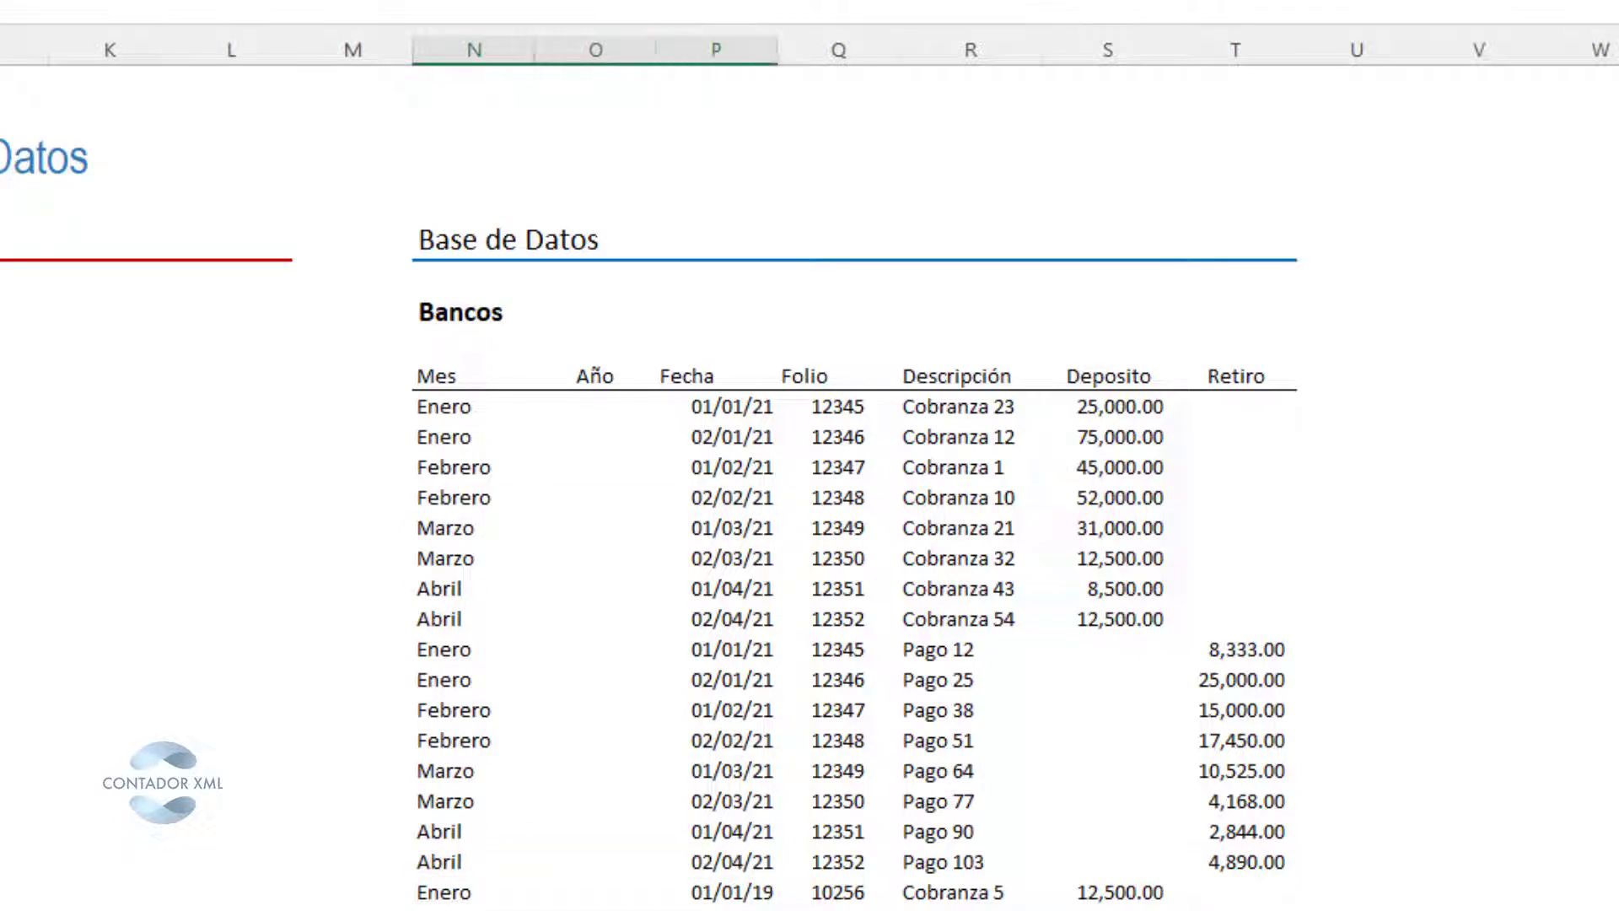
Mark point II, Definir Mes en Letra Base de Datos, as done on the Guia sheet by entering 1.
left_click(463, 410)
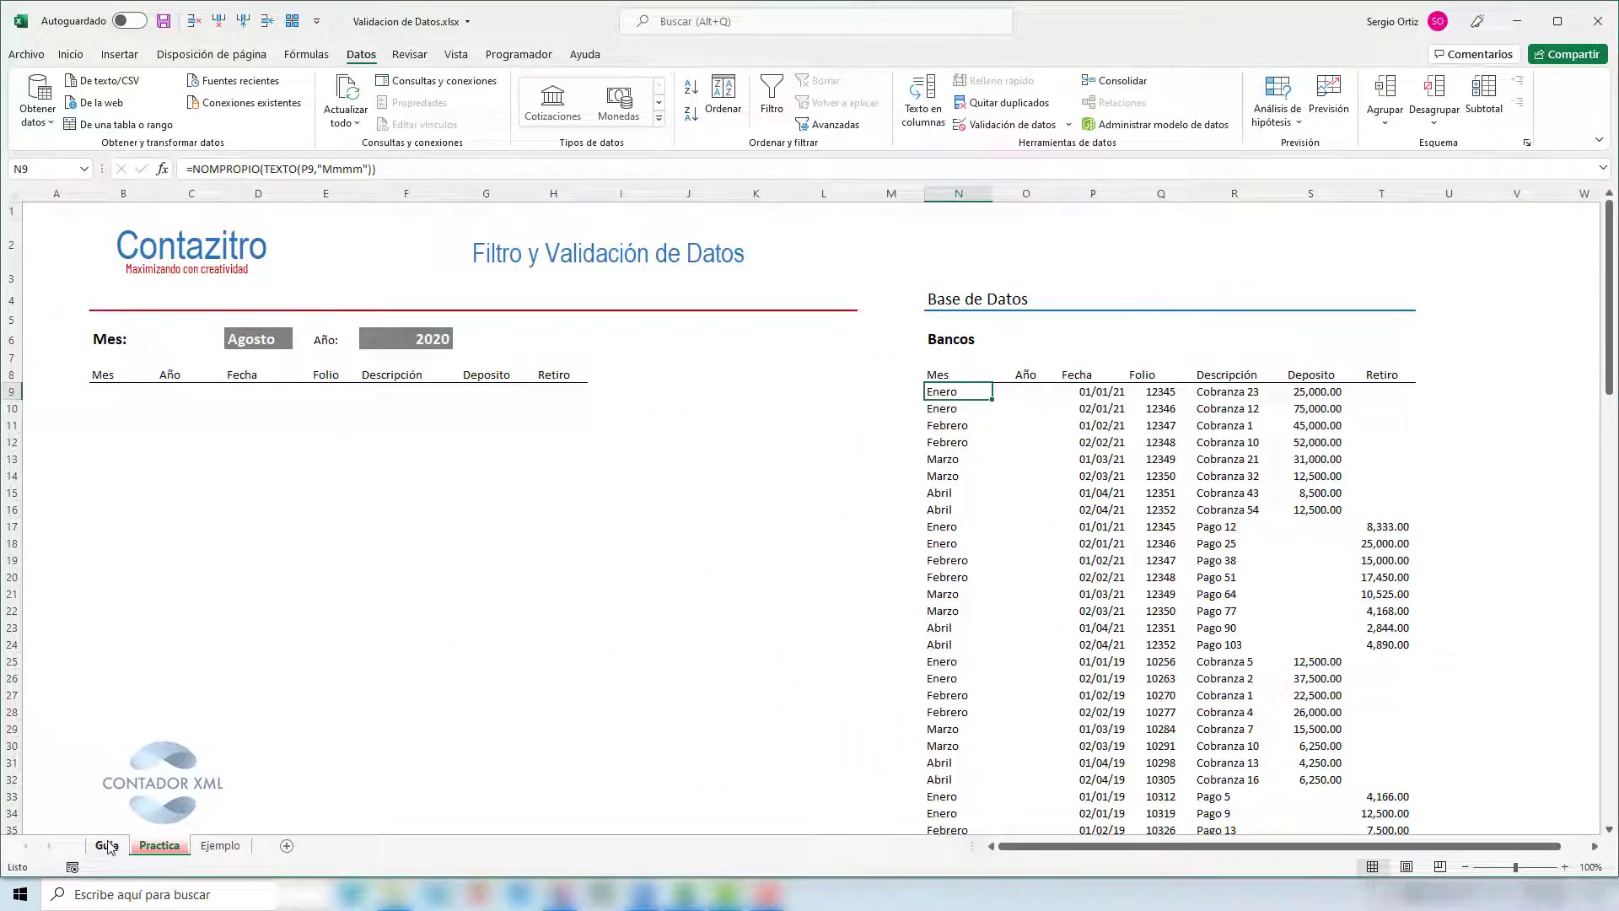
left_click(107, 846)
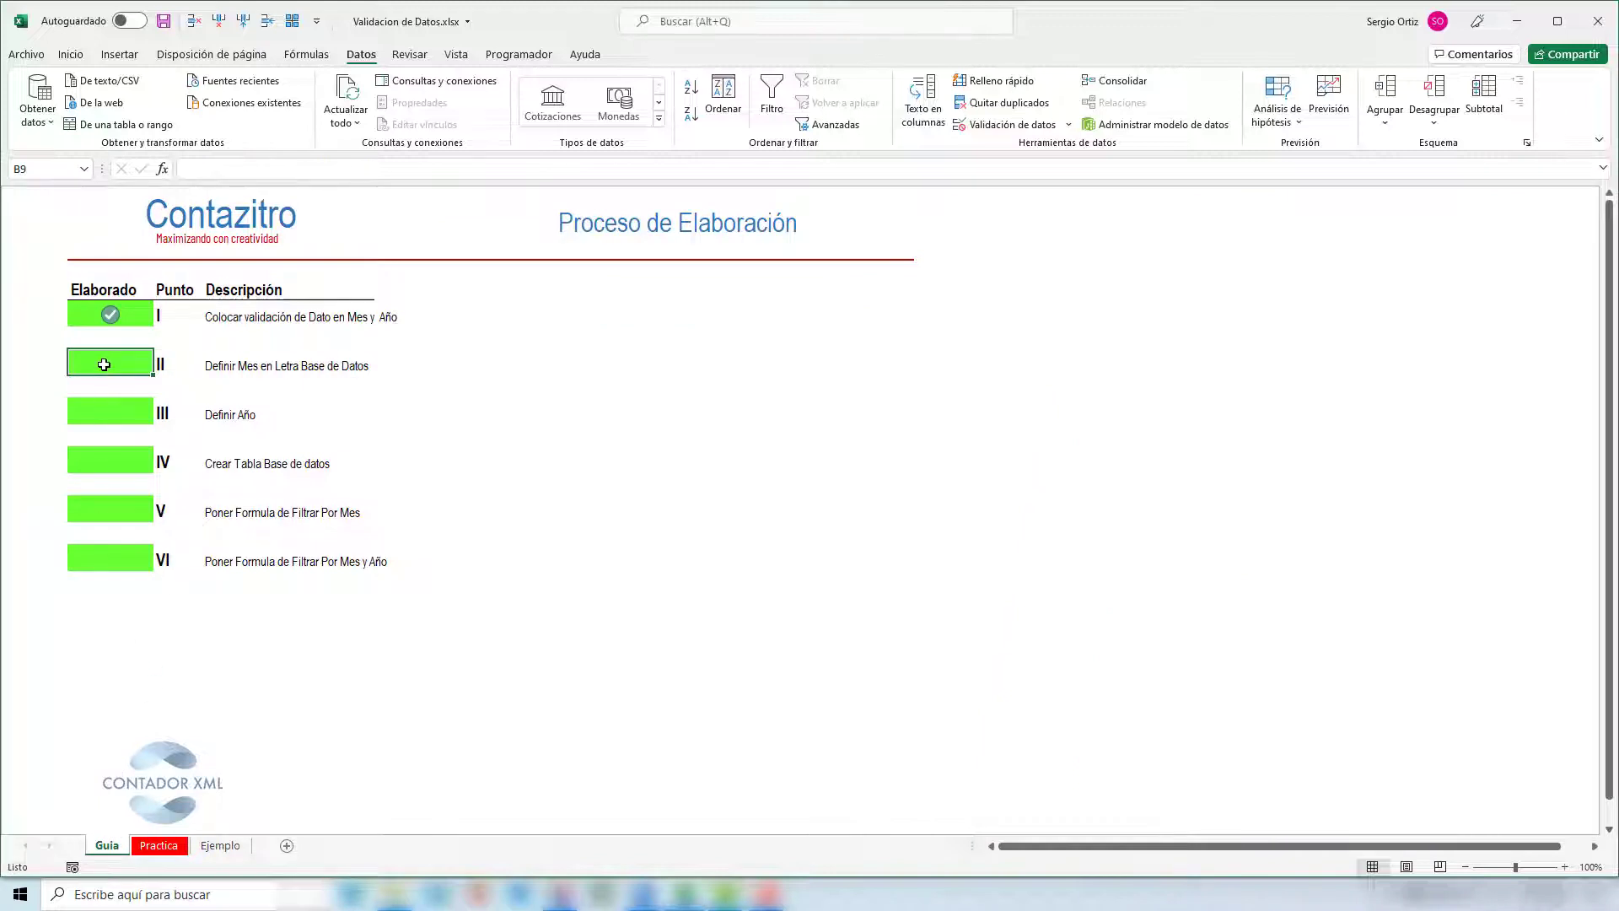
type("1")
key("Return")
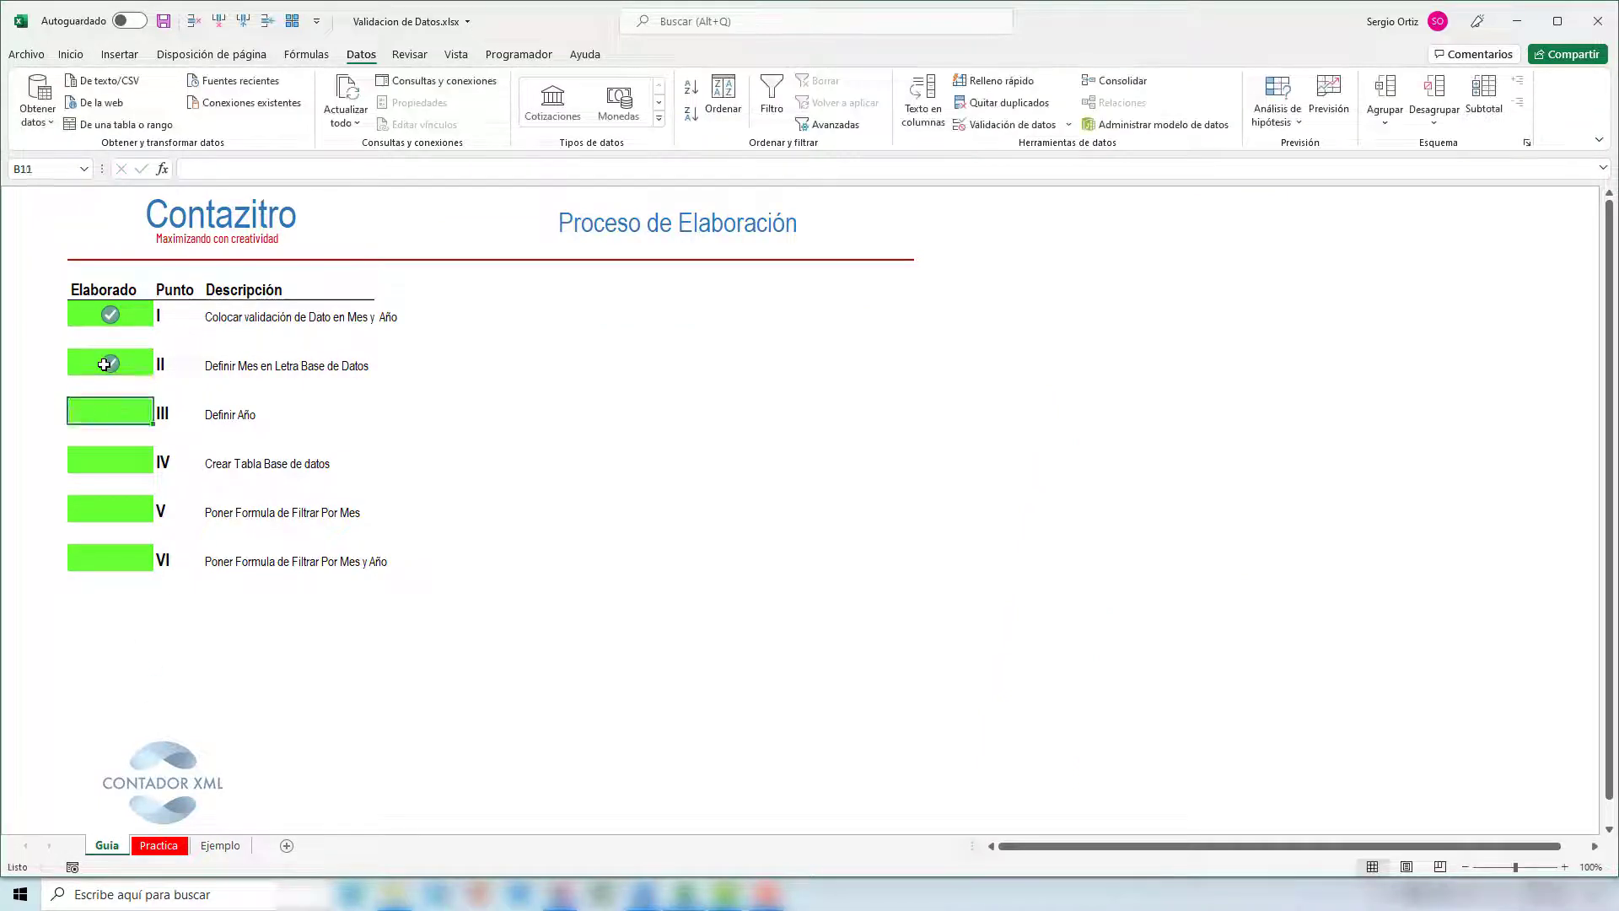
Enter the formula =AÑO(P9) in the first Año cell, O9, of the Base de Datos on the Practica sheet.
left_click(159, 846)
left_click(960, 372)
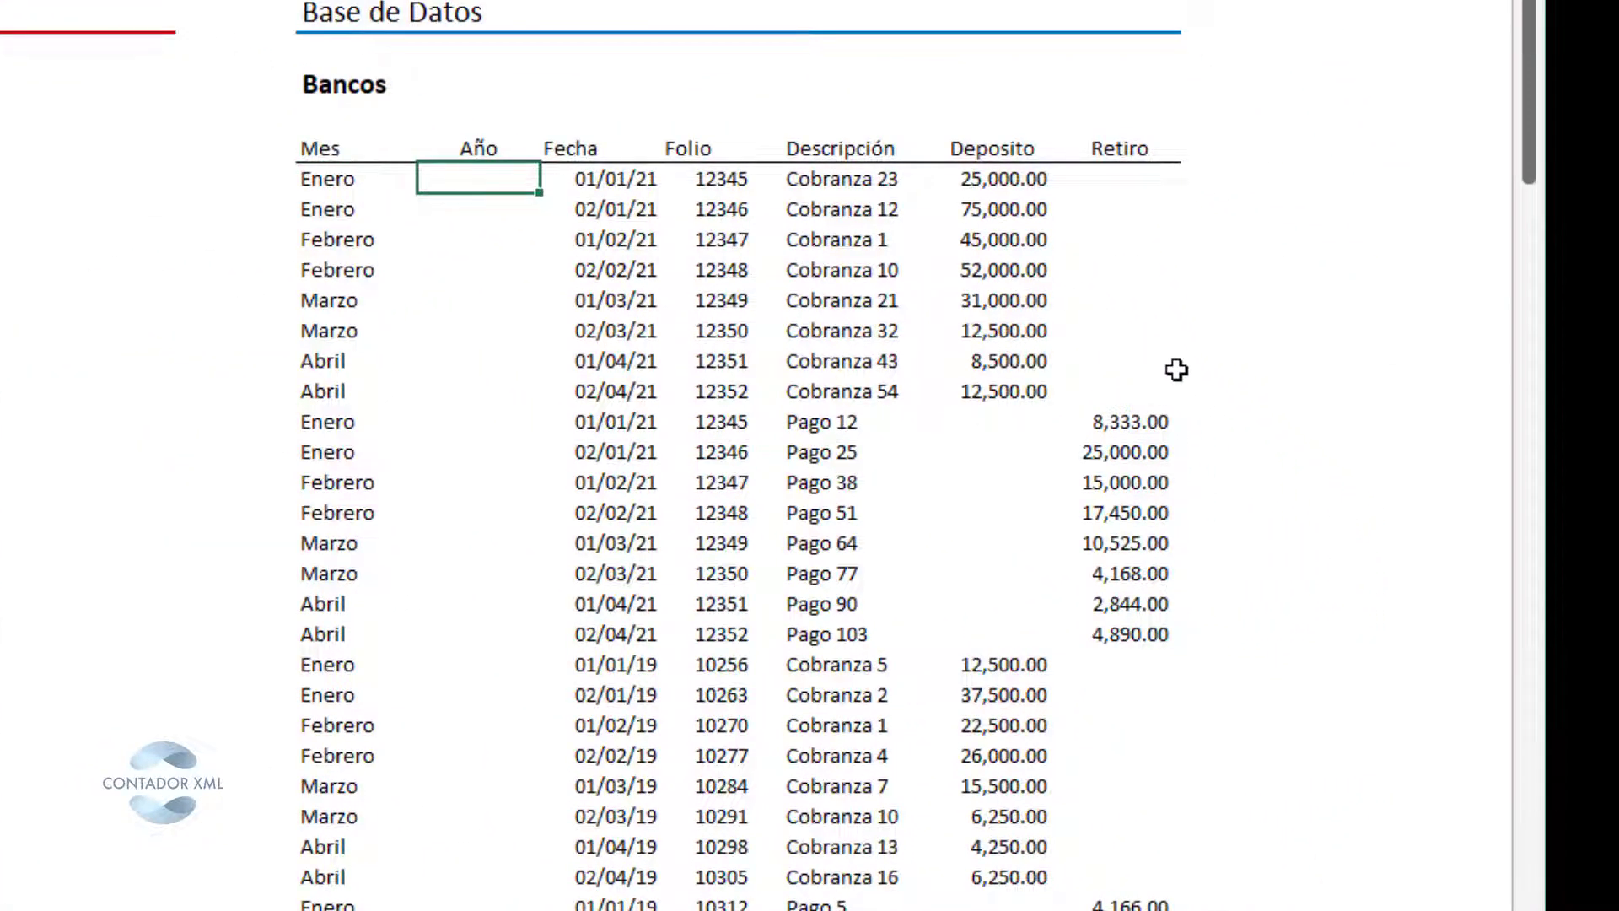
type("=año")
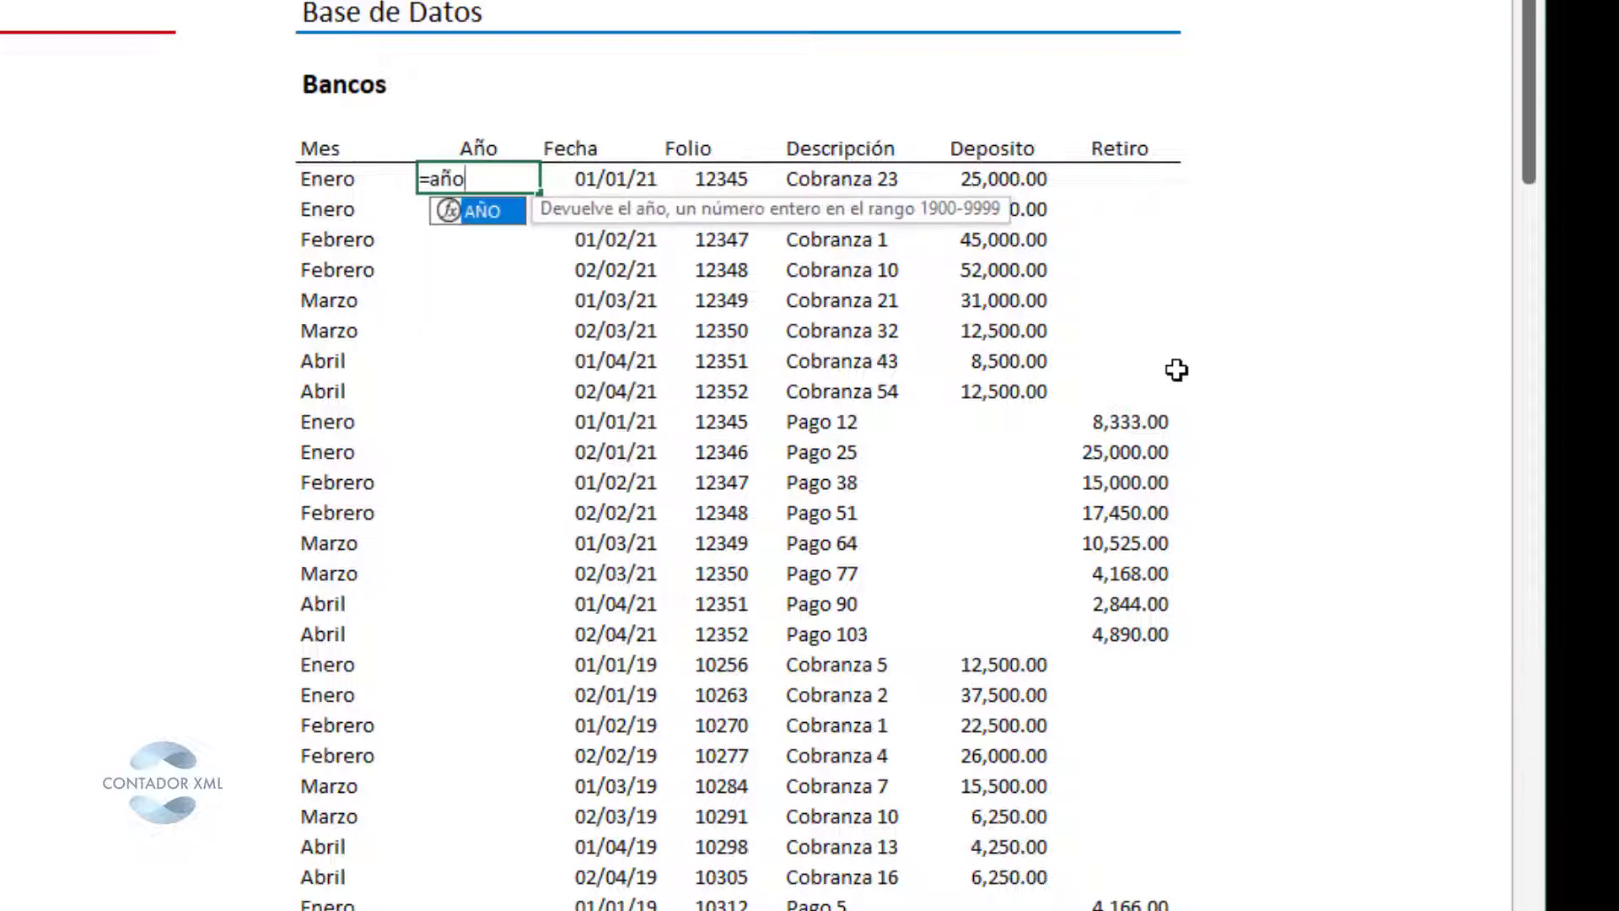
key("Tab")
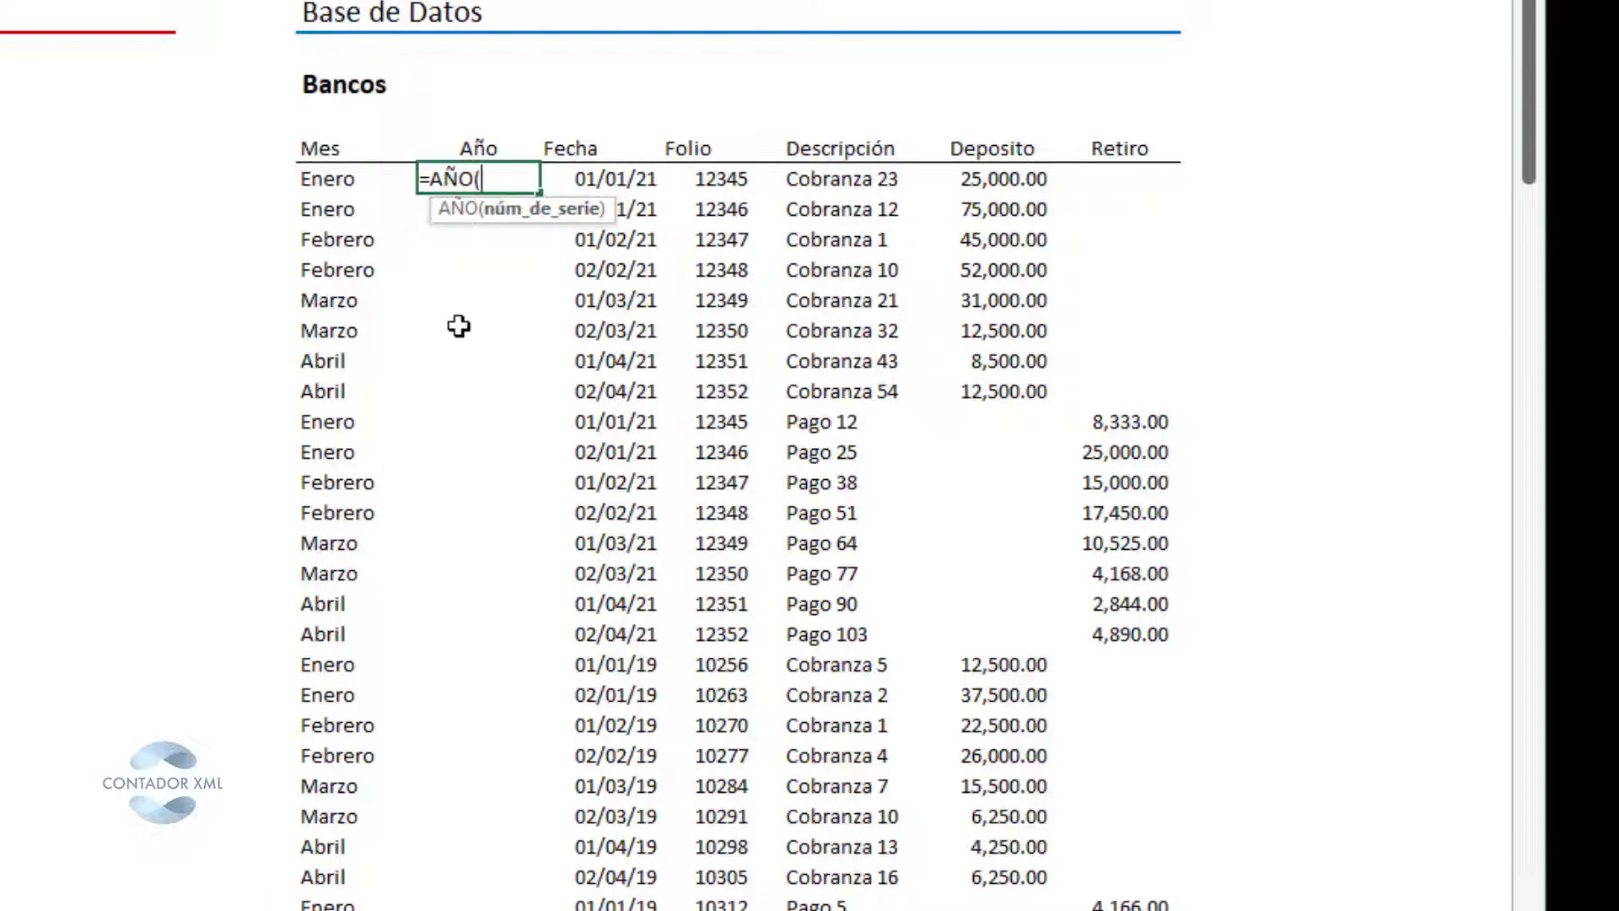
left_click(615, 174)
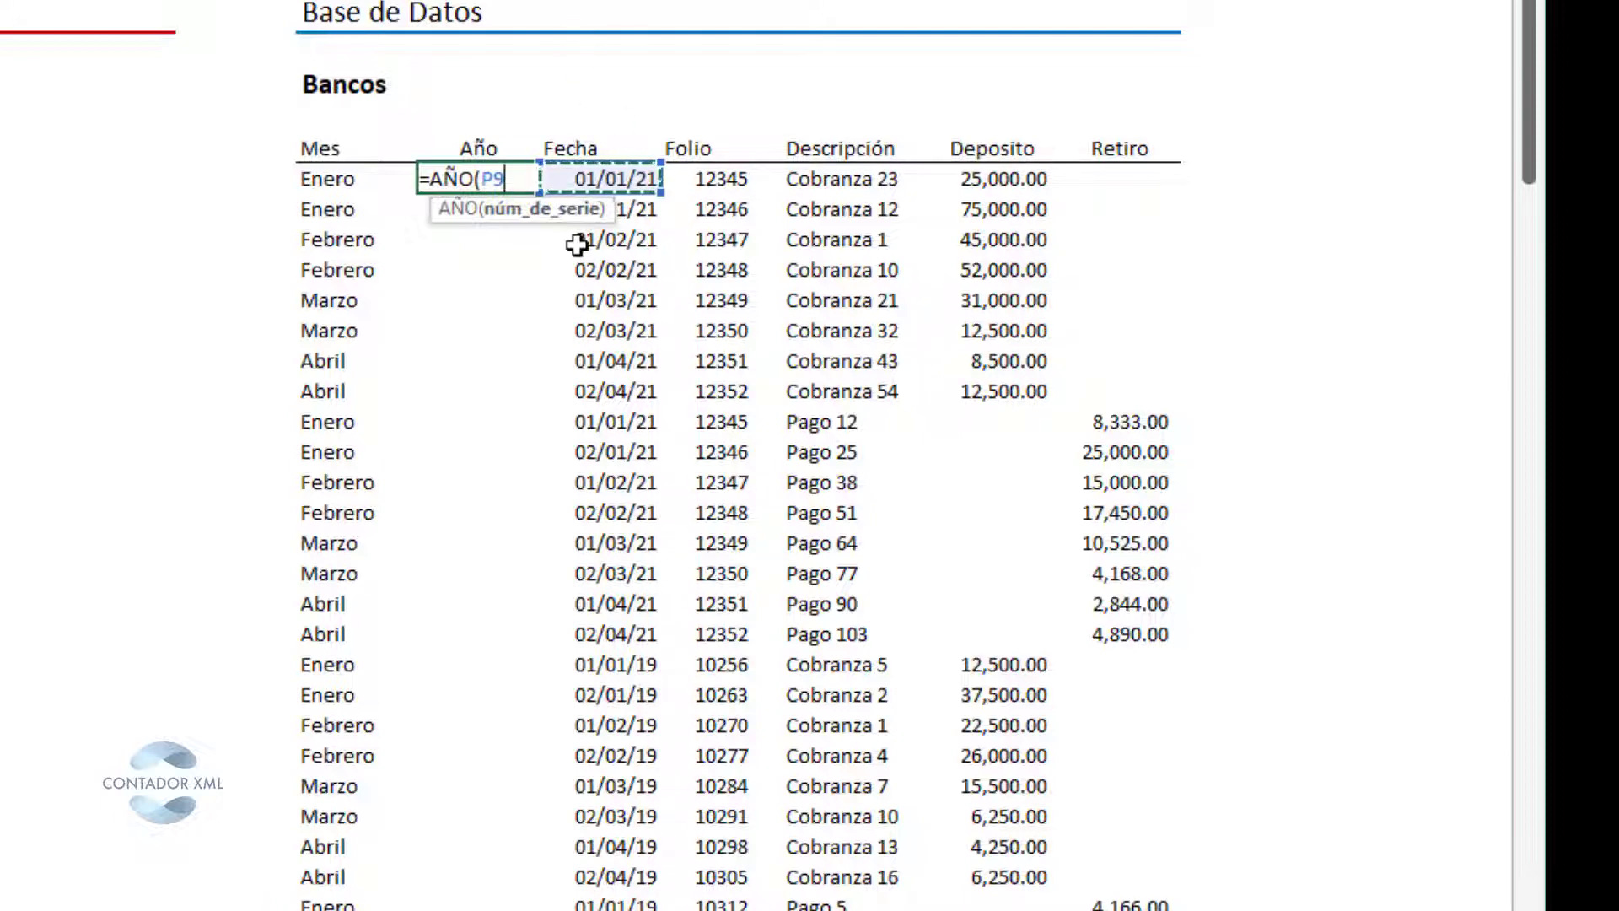
type(")")
key("Return")
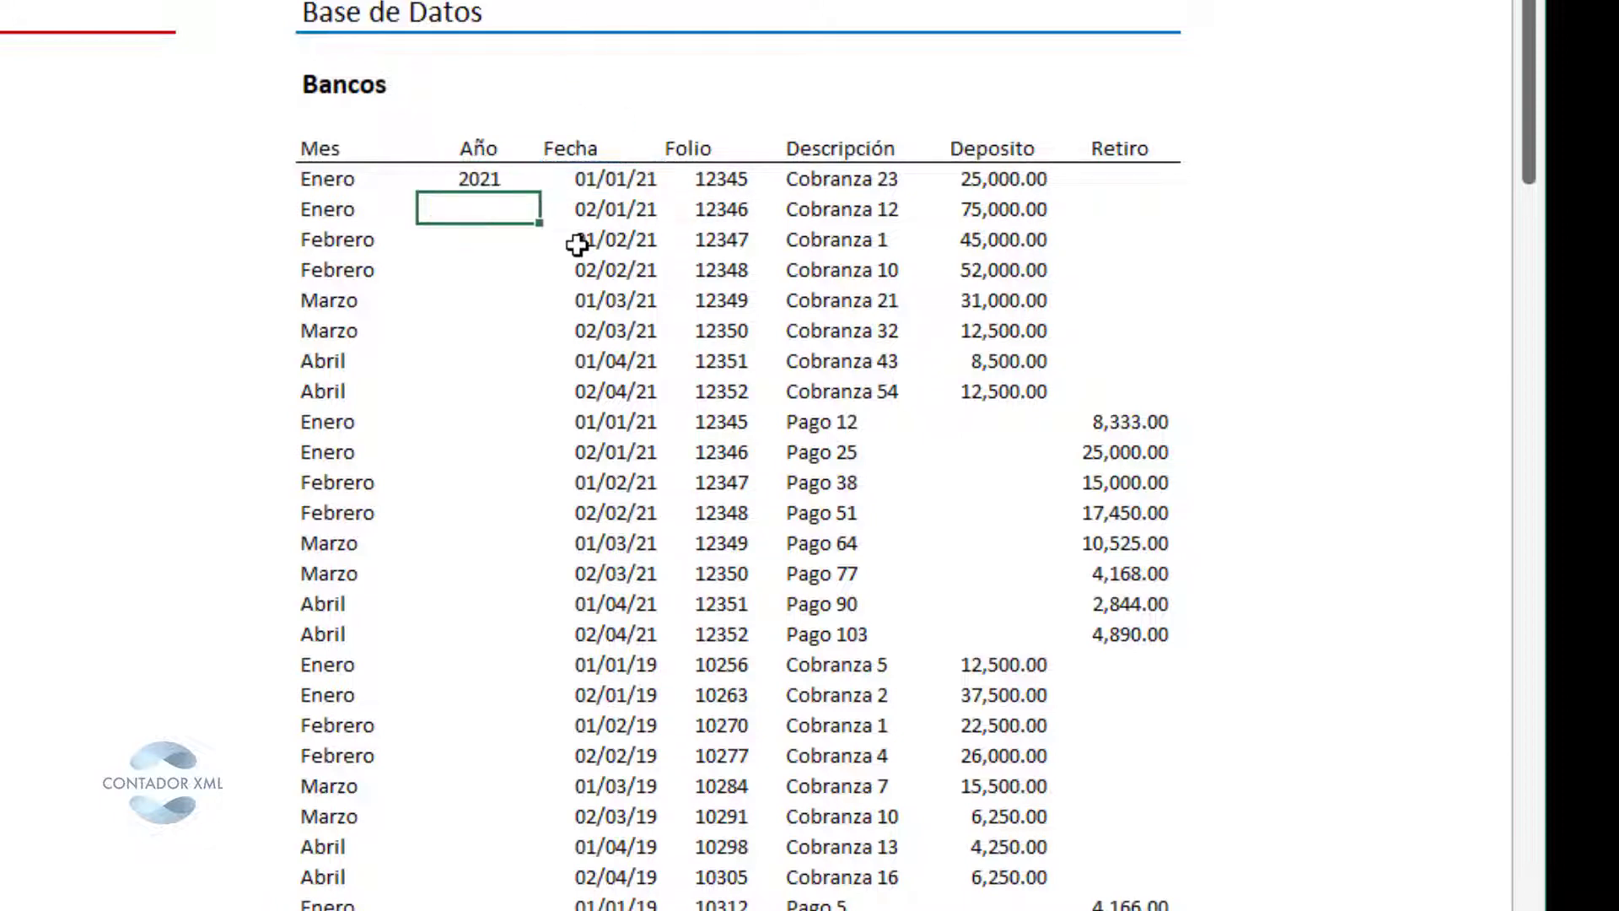
Copy the year formula from O9 down the Año column to the last bank transaction, dated 01/05/19.
key("Up")
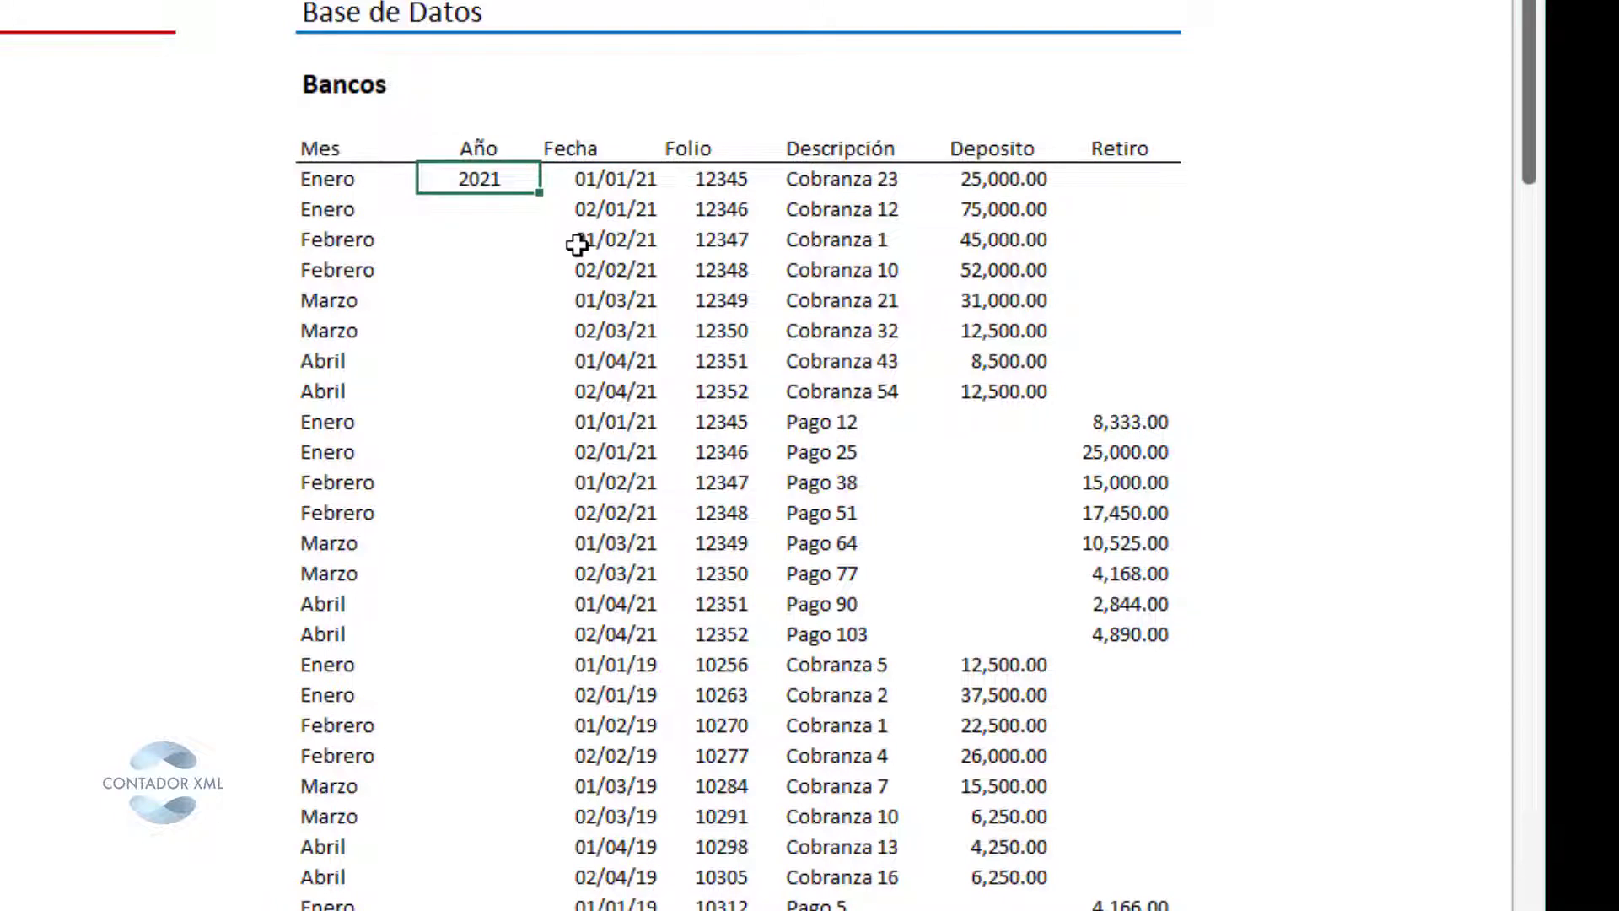
key("ctrl+c")
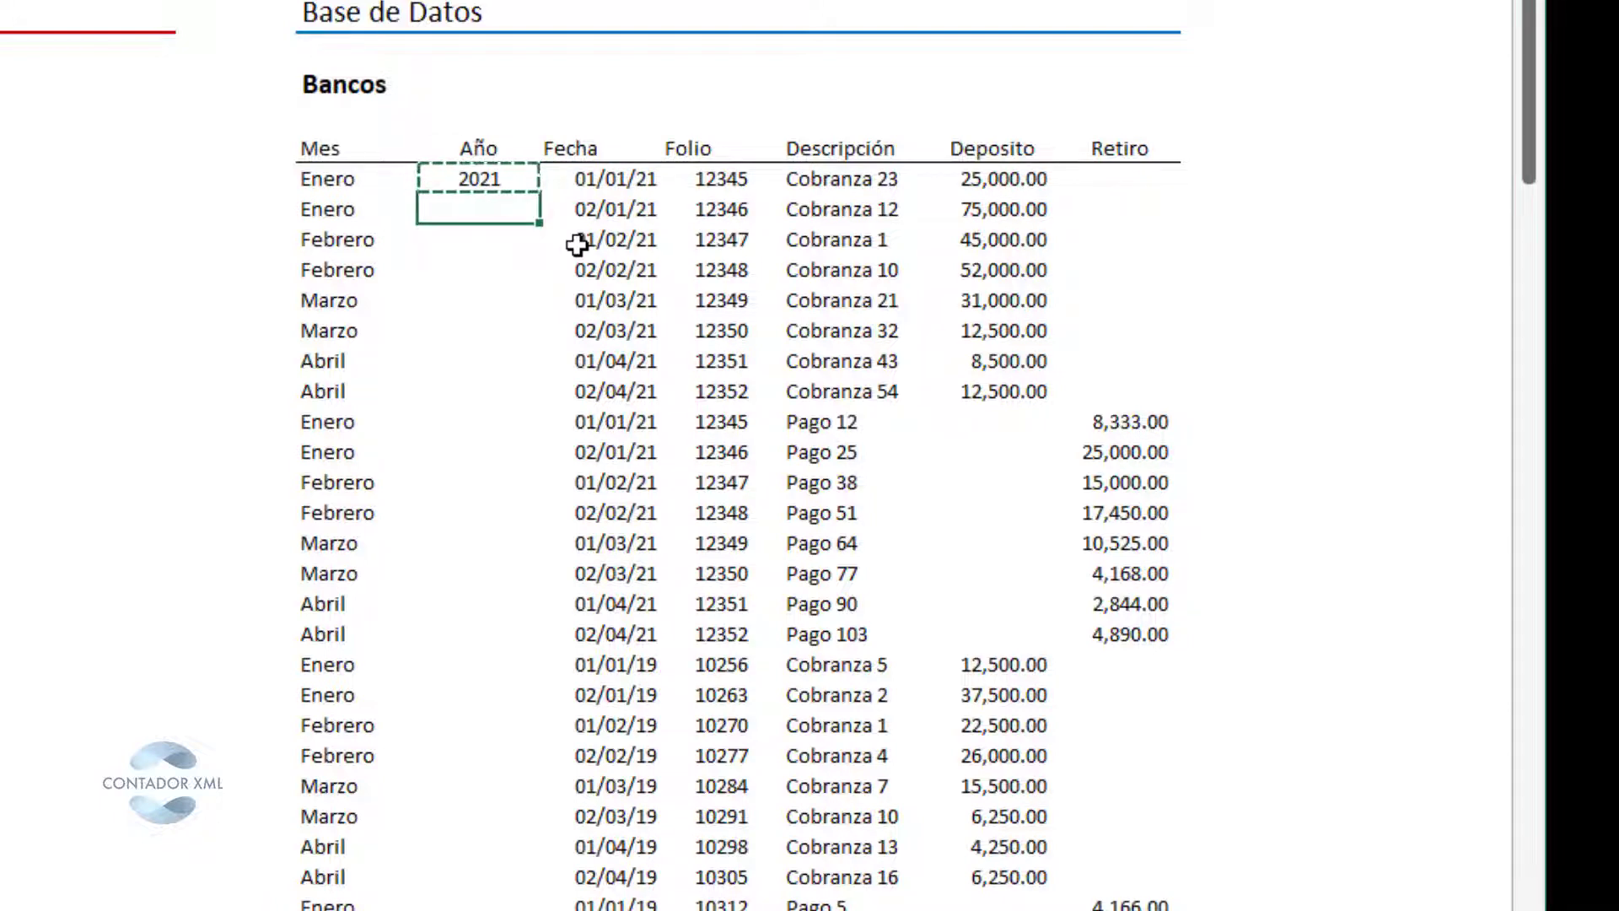
key("ctrl+shift+Down")
key("shift+Up")
key("shift+Up")
key("shift+Up")
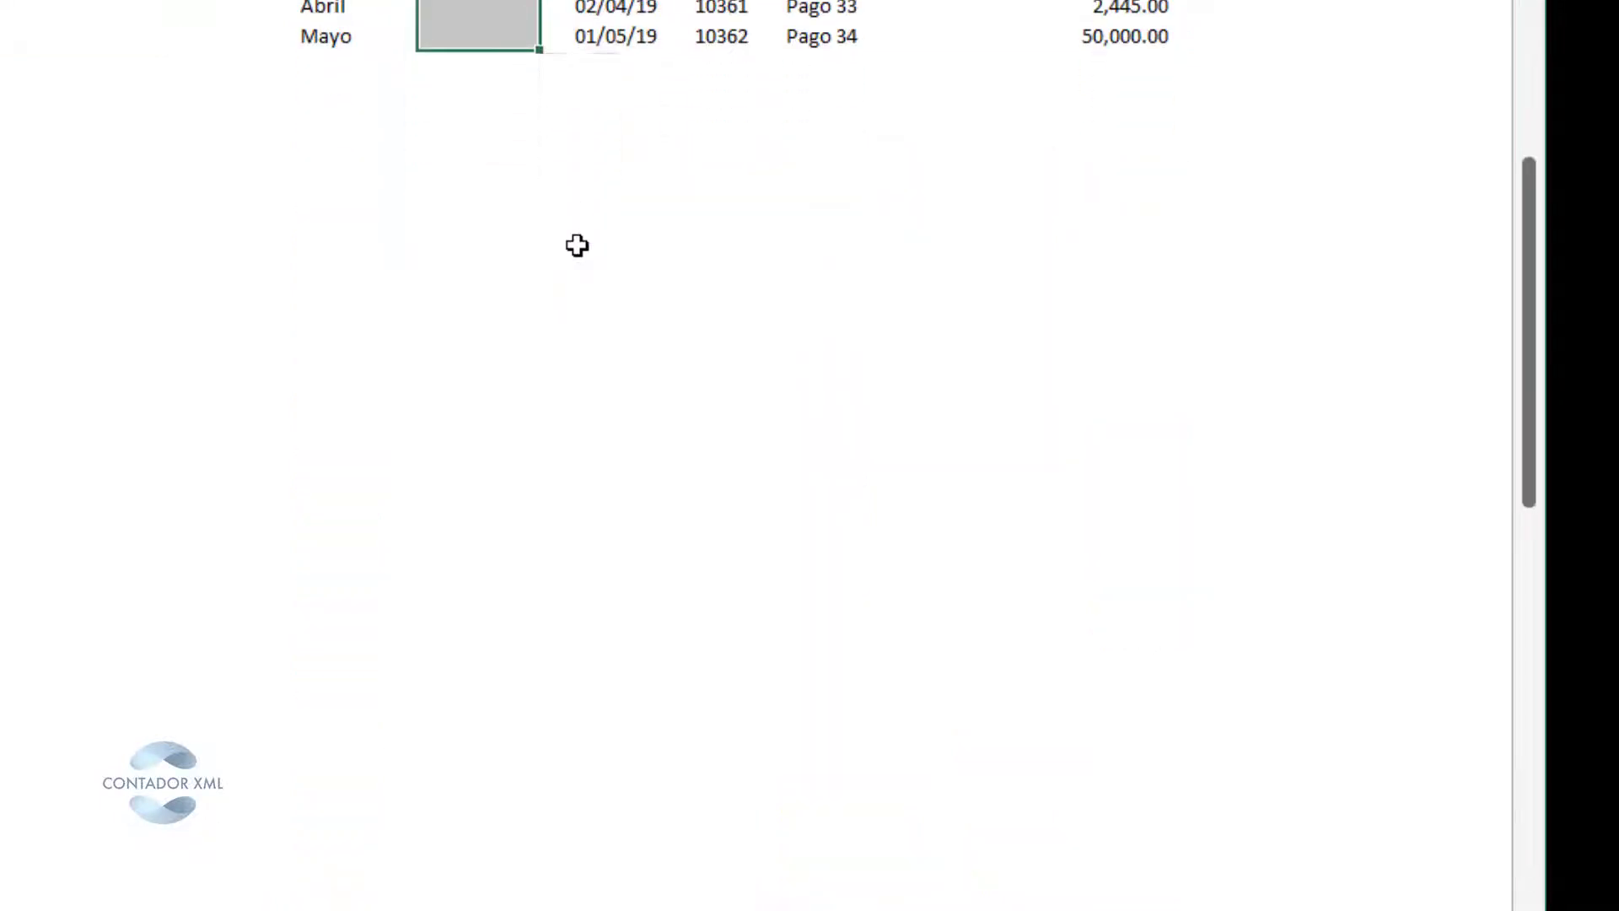
key("Return")
key("Up")
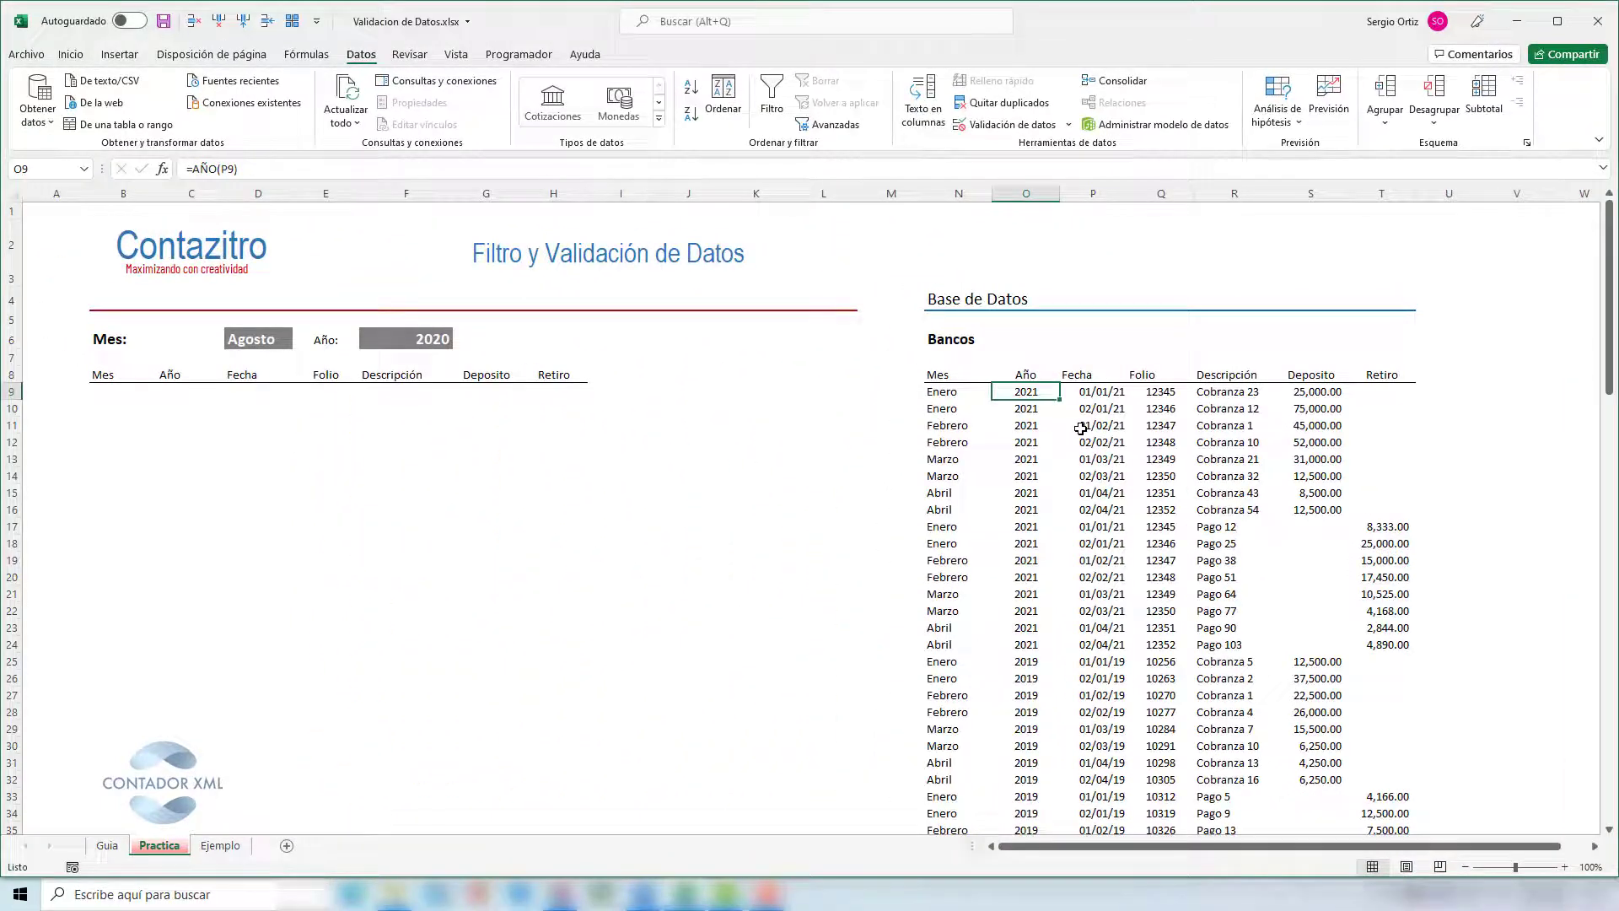
Review the Mes and Año helper columns against the original Fecha to Retiro columns of the Base de Datos.
left_click_drag(962, 187, 1024, 191)
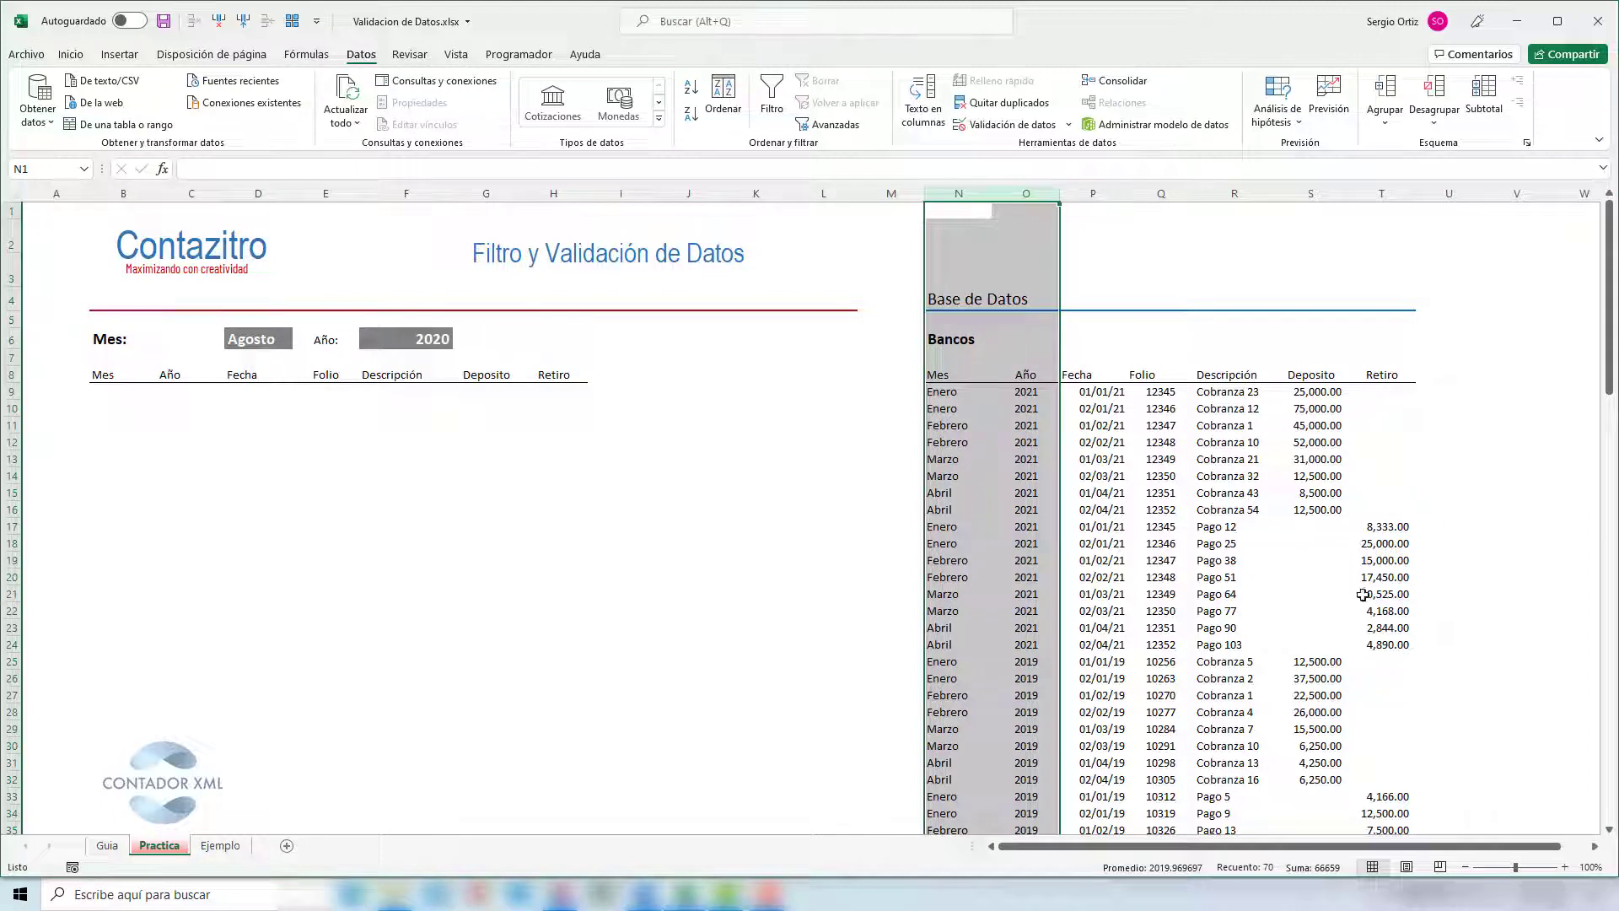
left_click_drag(1106, 198, 1366, 246)
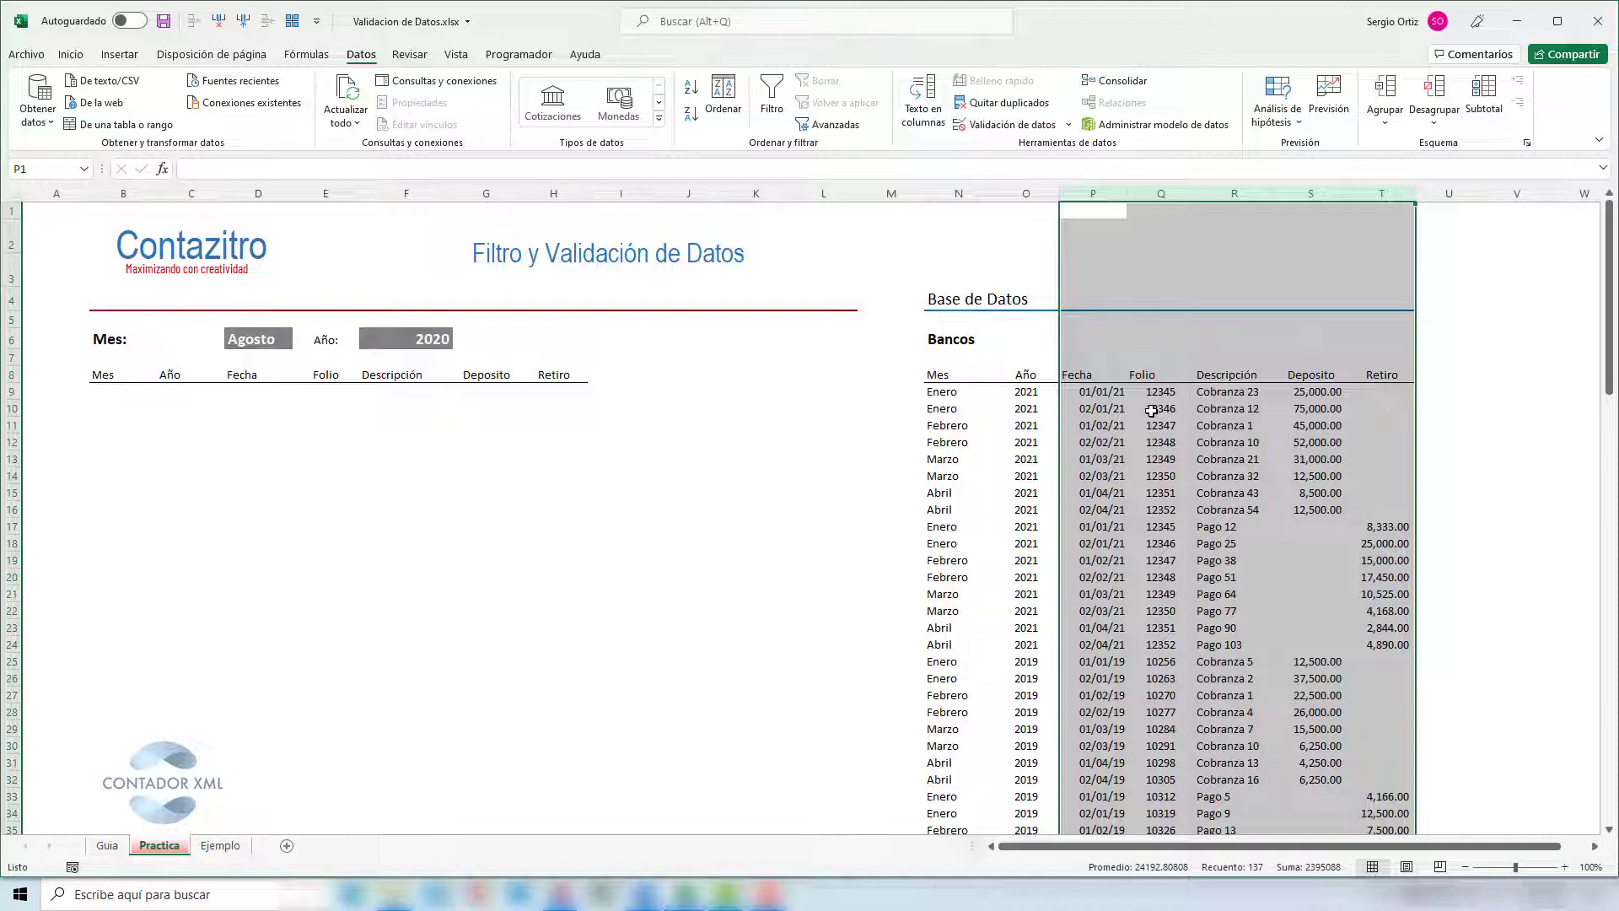
left_click(942, 390)
left_click(1030, 395)
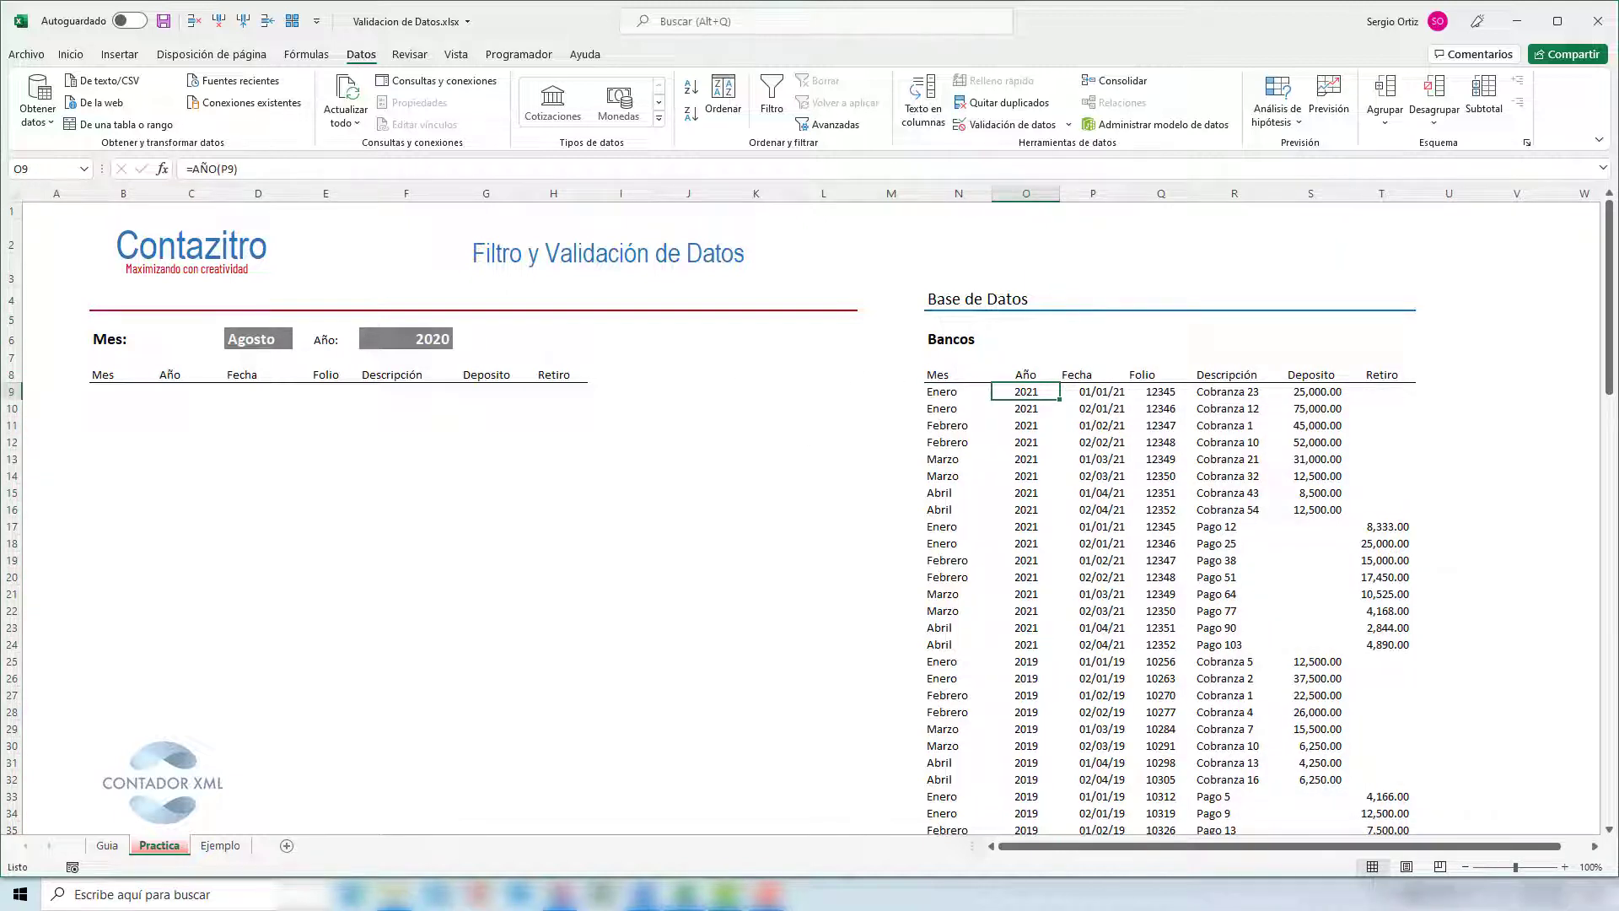
Mark point III, Definir Año, as done with a 1 on the Guia sheet, and check what point IV asks for.
left_click(108, 845)
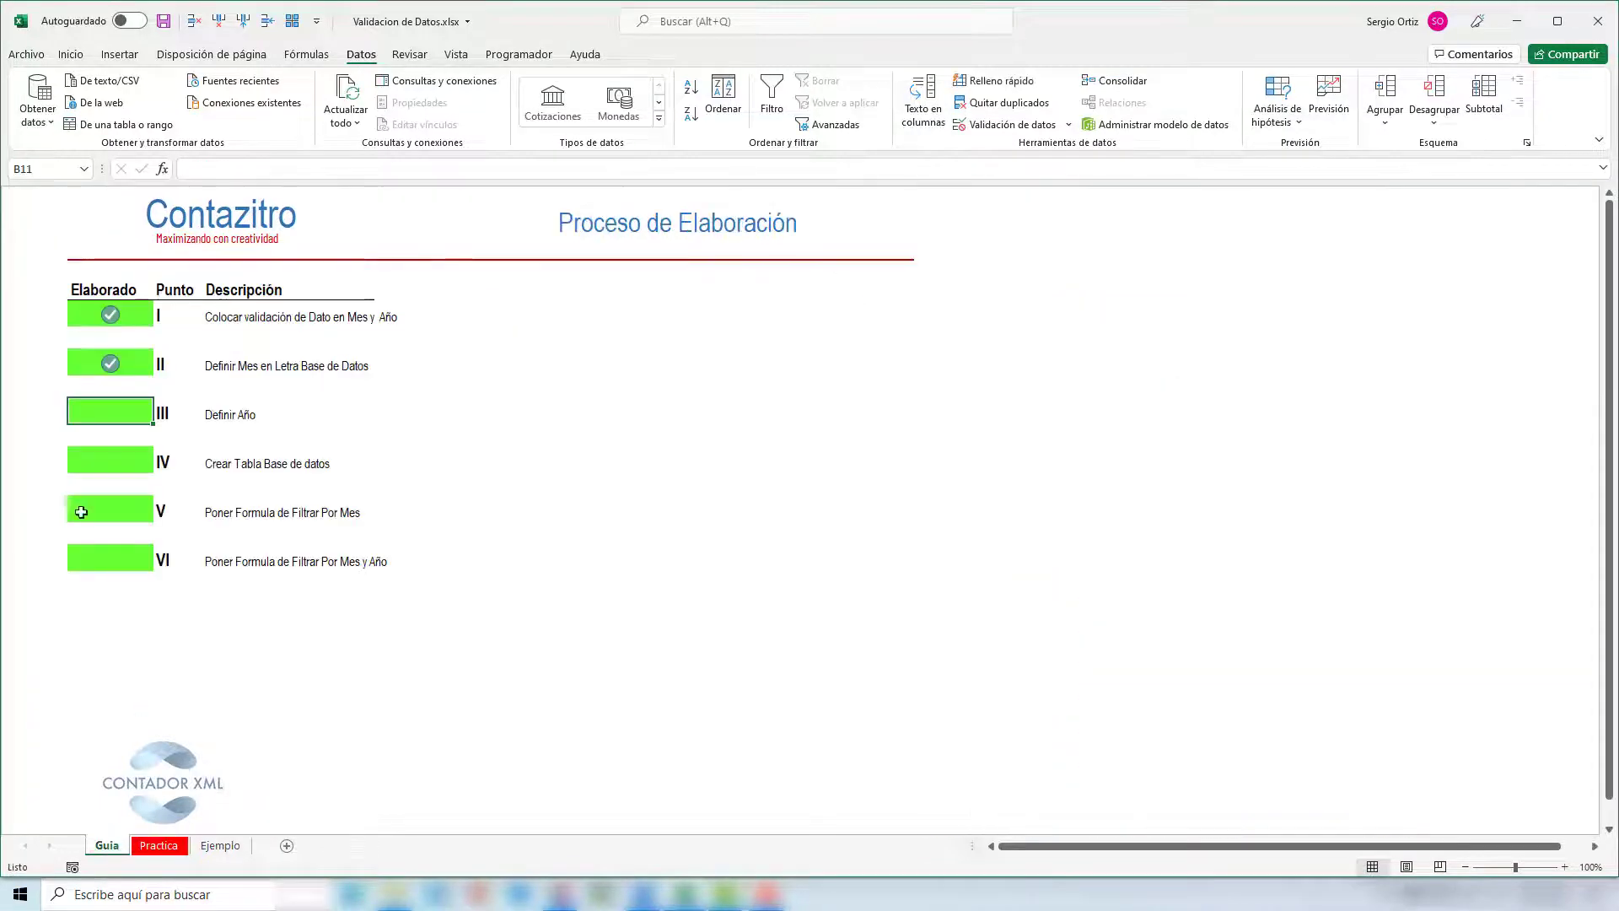
type("1")
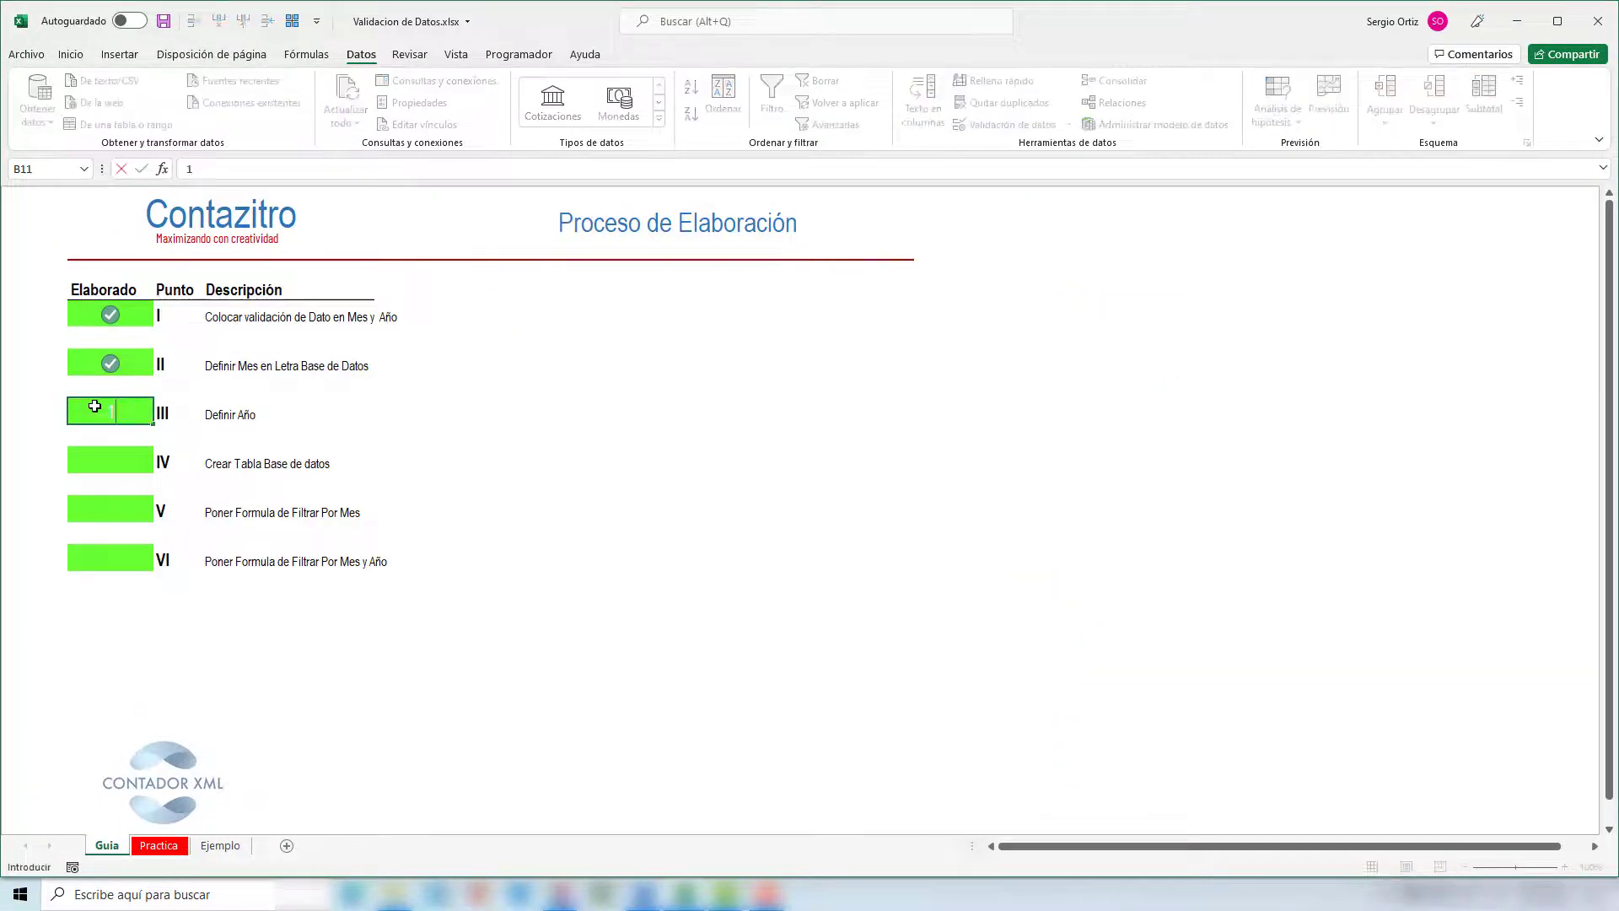
key("Return")
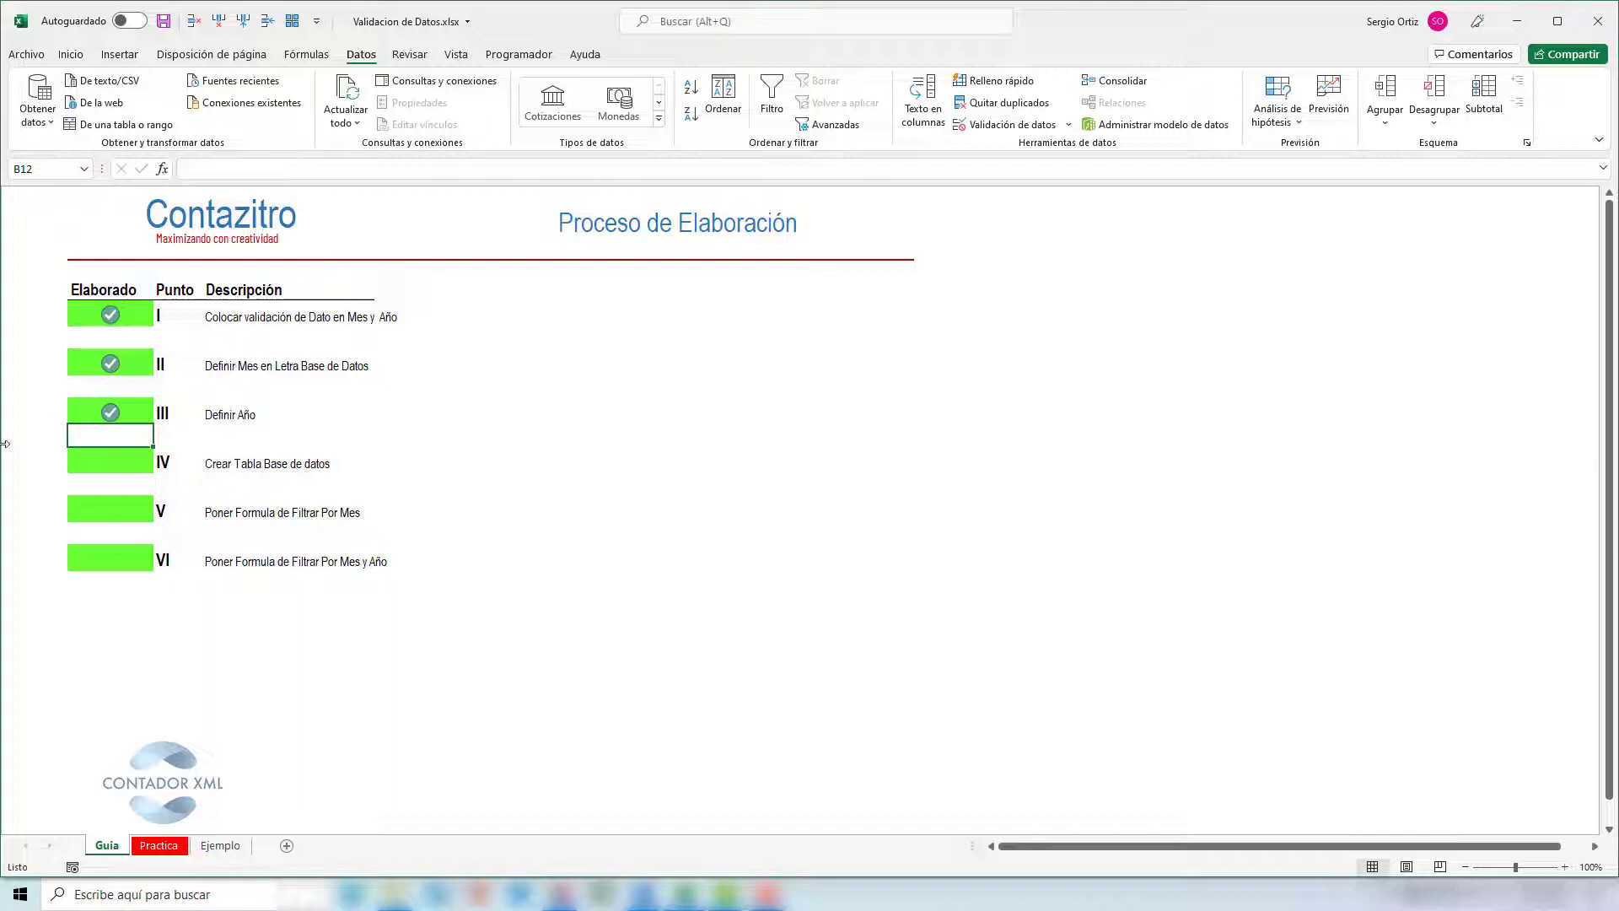
left_click(120, 458)
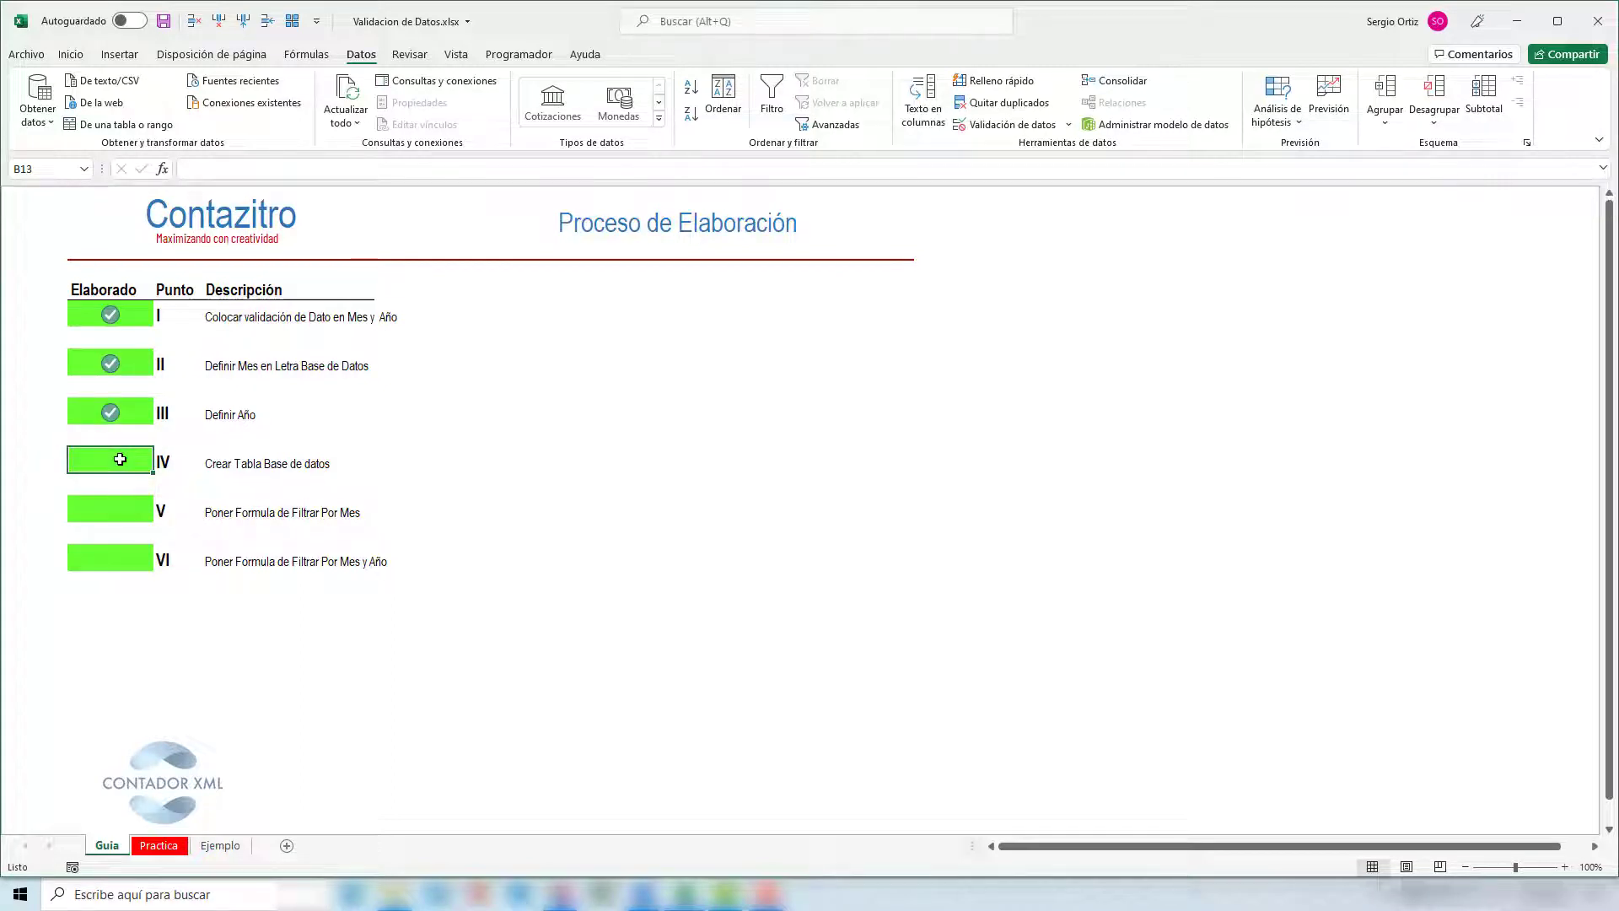
left_click(232, 465)
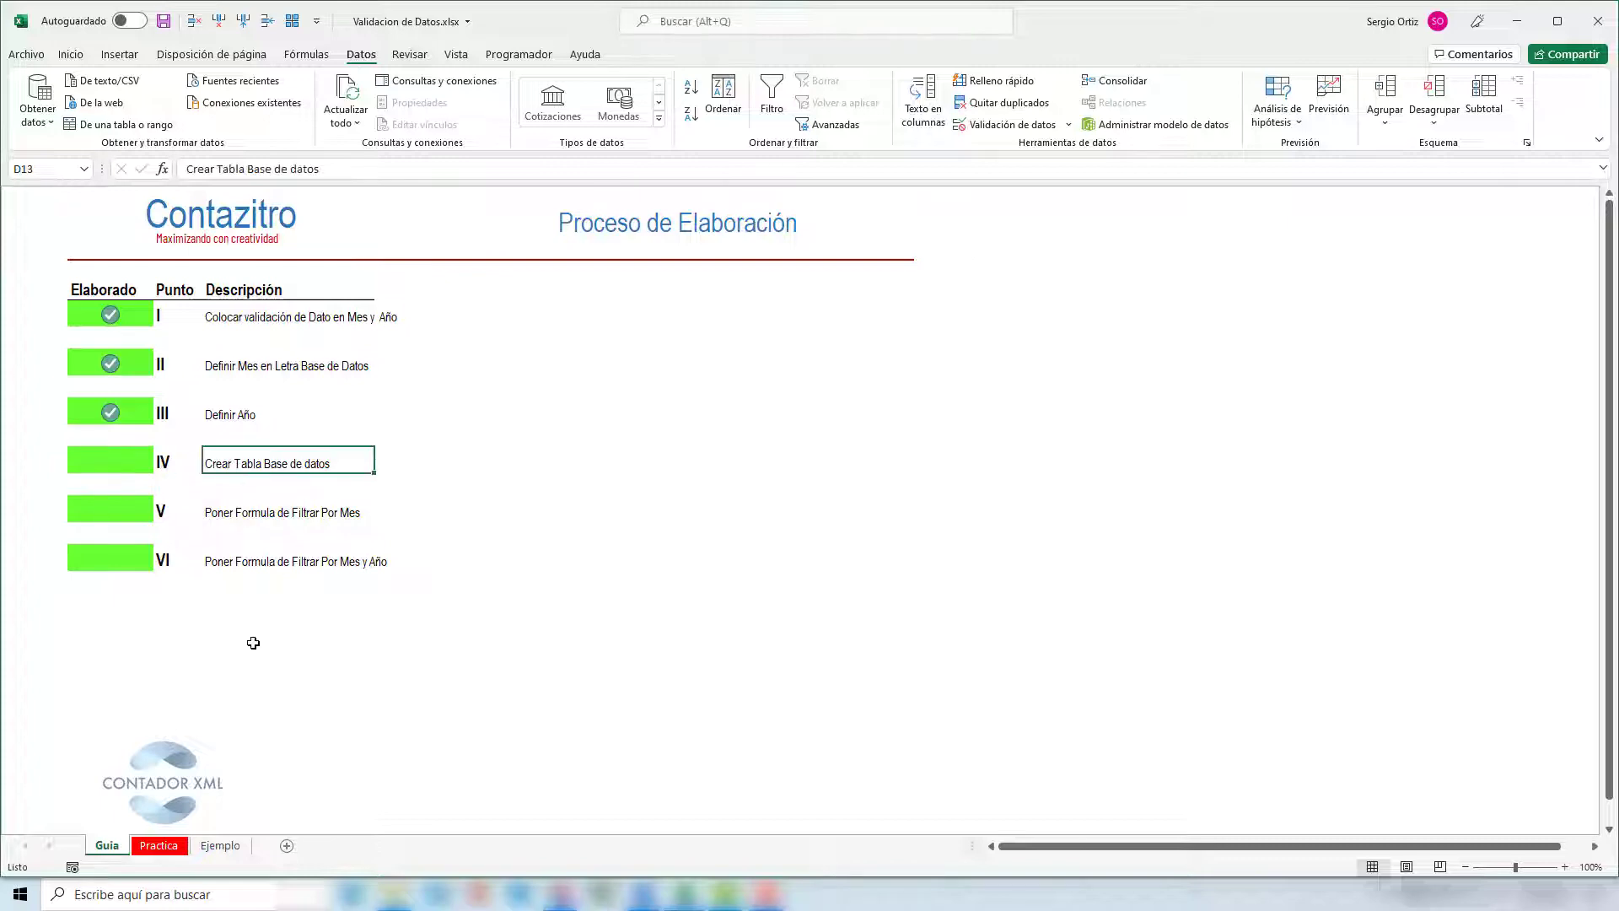
Convert the Base de Datos range N8:T41 on the Practica sheet into a table with headers.
left_click(158, 845)
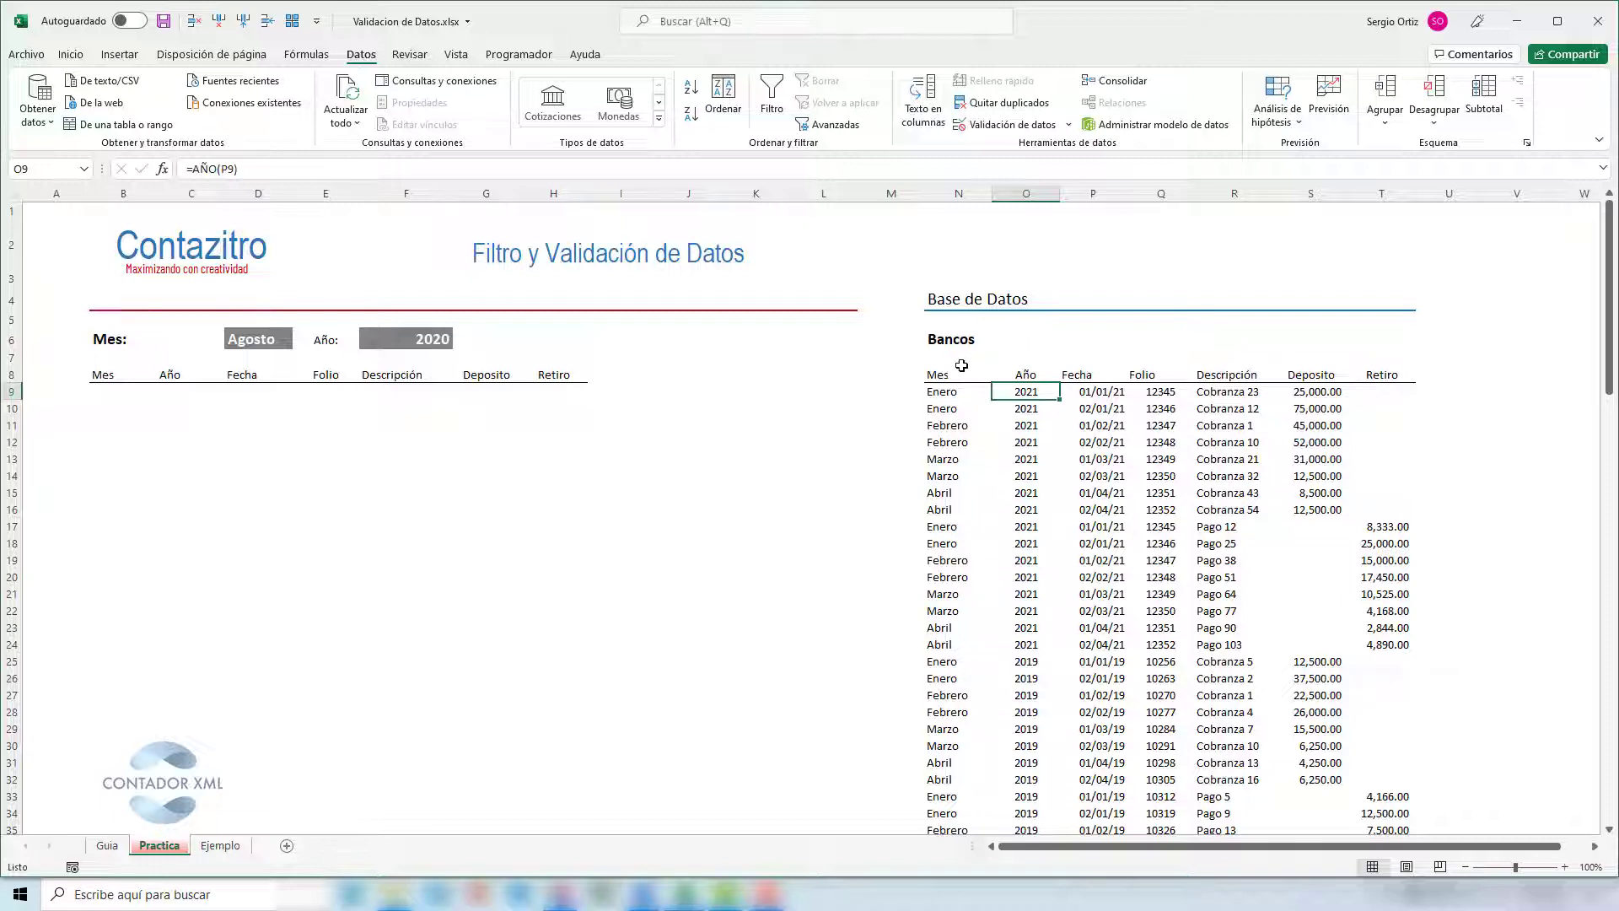
left_click_drag(943, 374, 1390, 578)
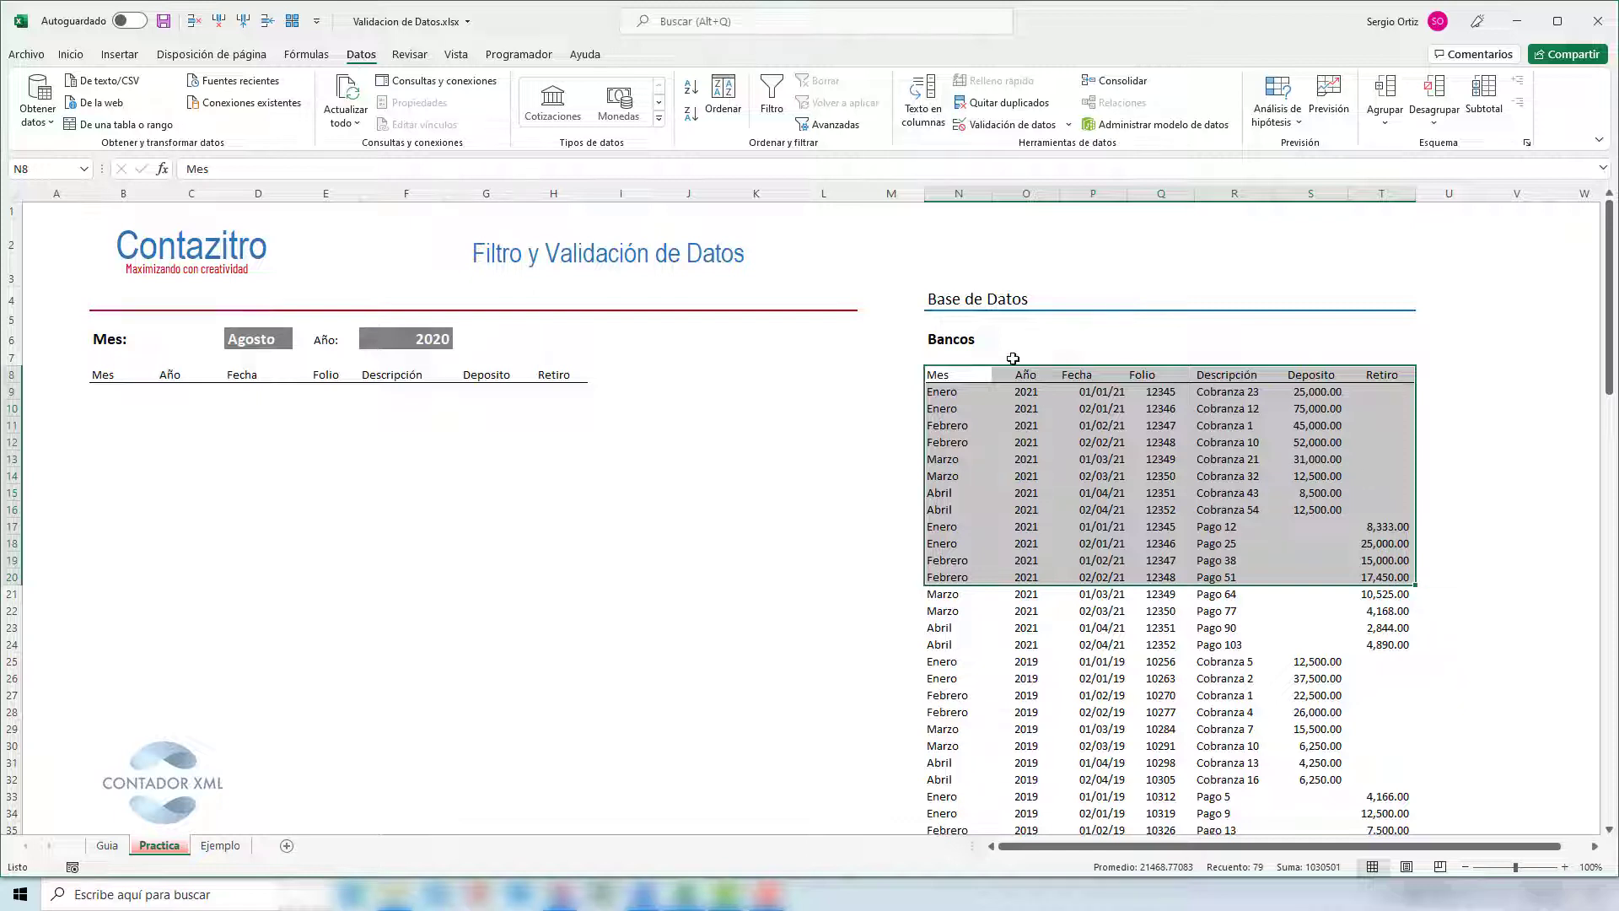
left_click(952, 373)
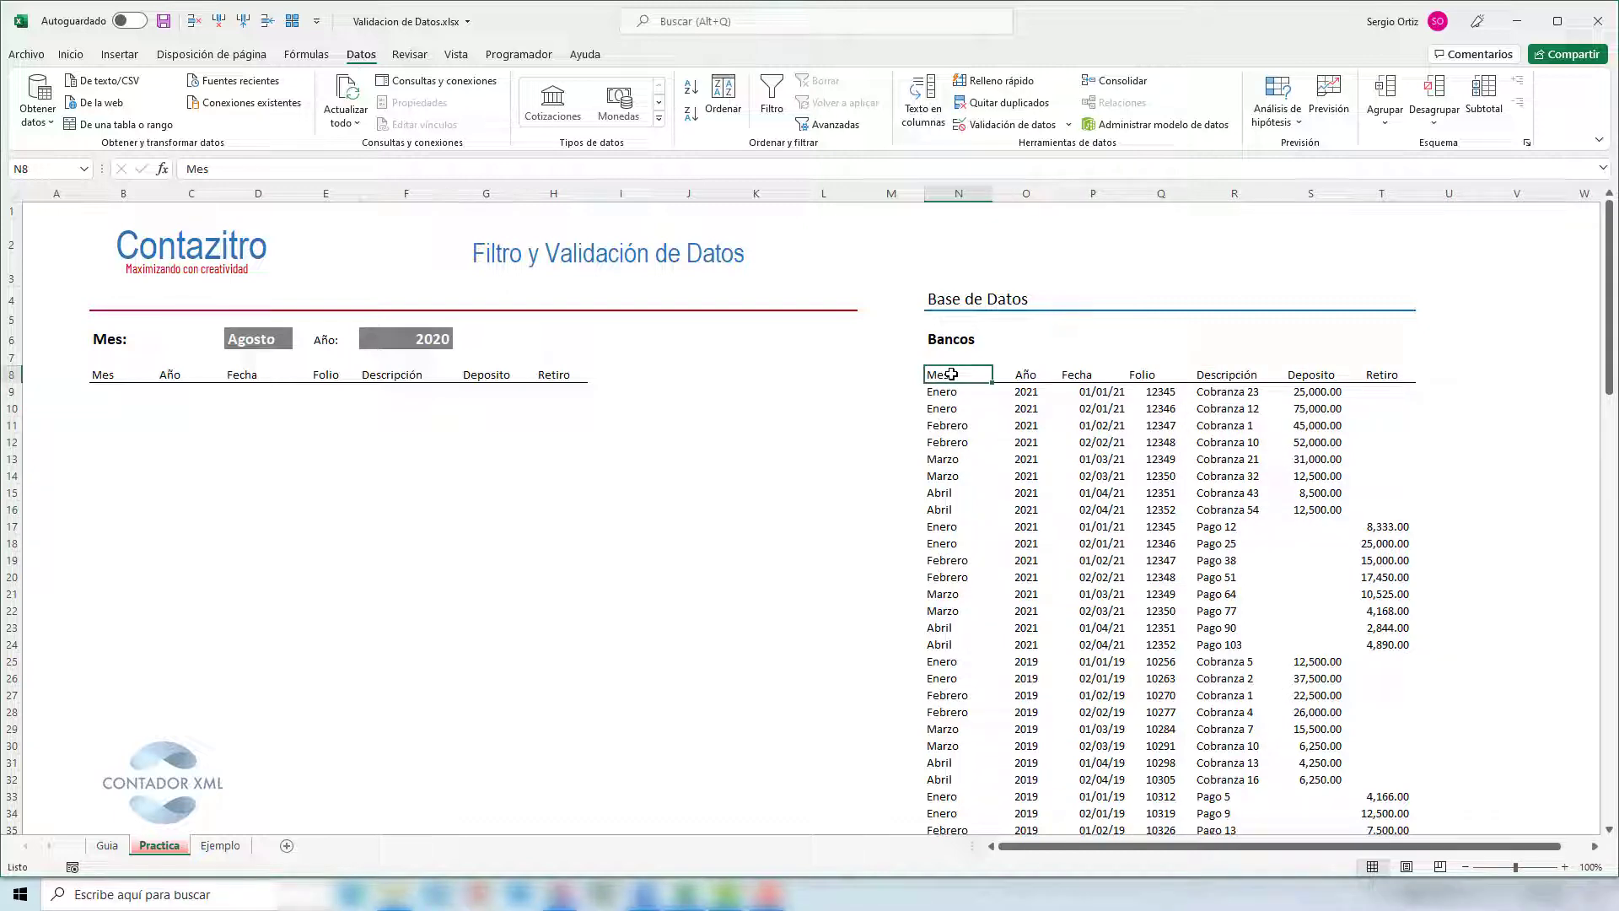
left_click_drag(952, 374, 1400, 789)
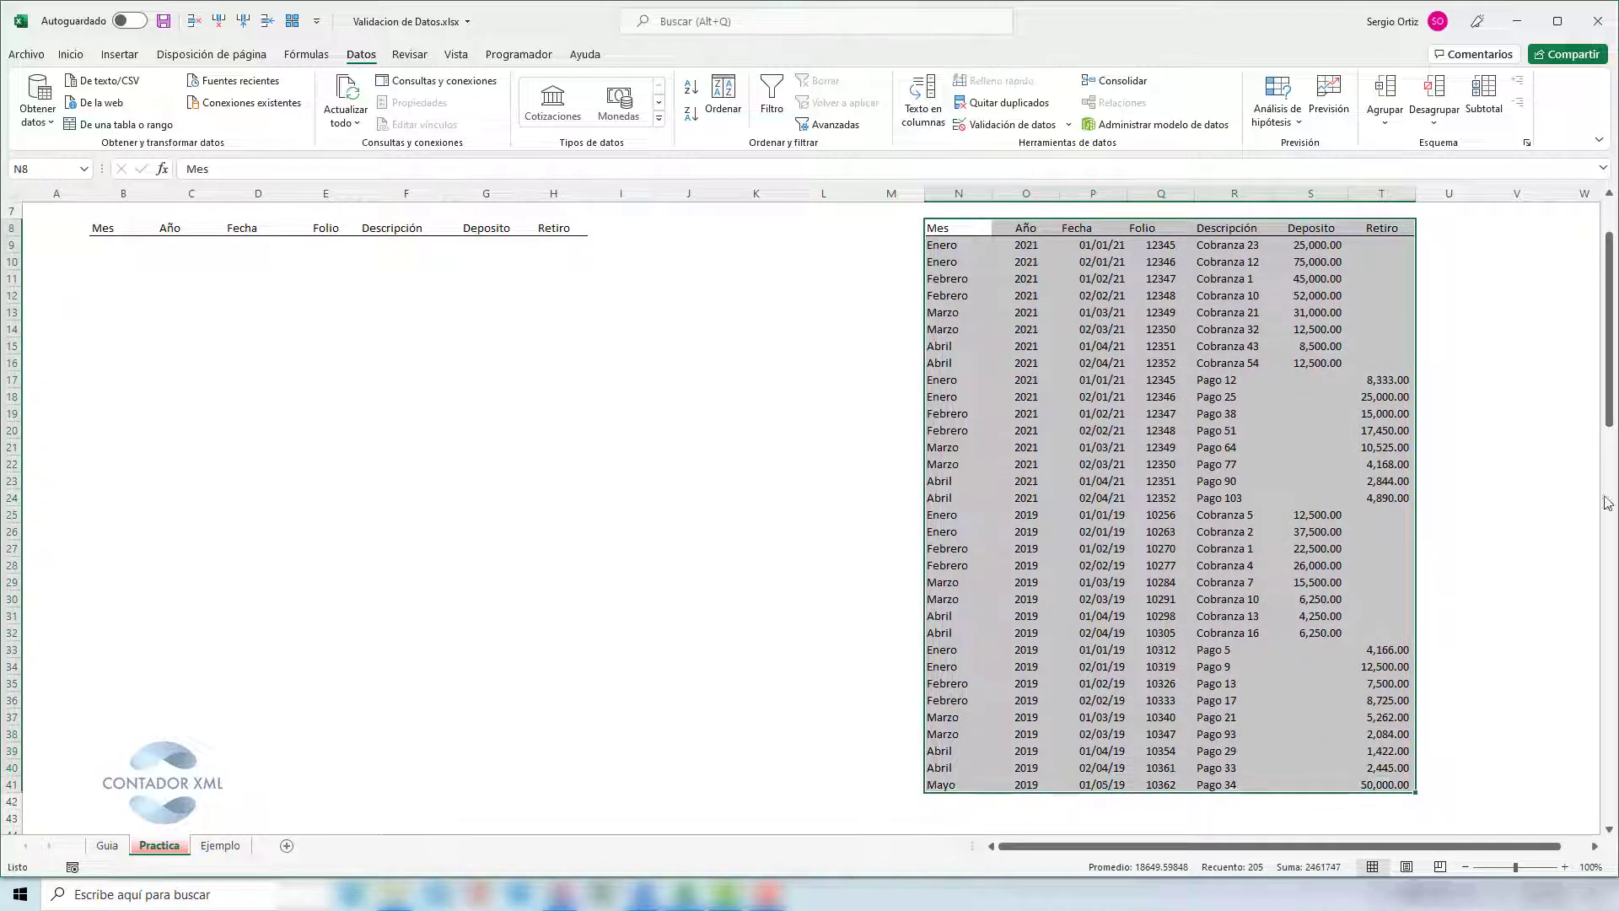
left_click_drag(1612, 392, 1613, 314)
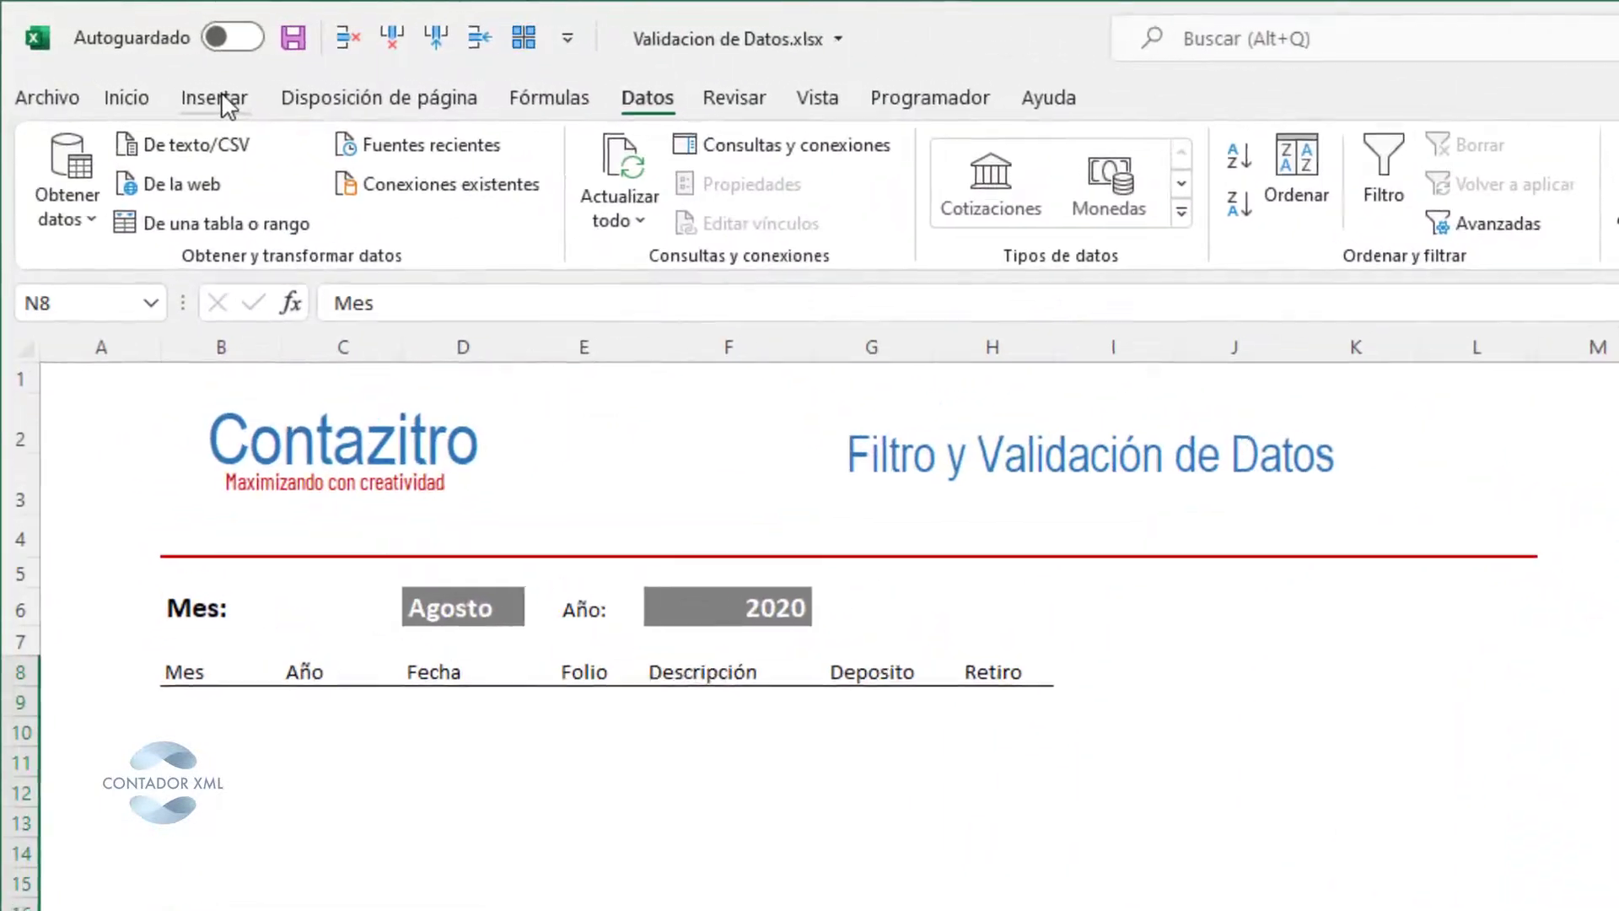
left_click(158, 70)
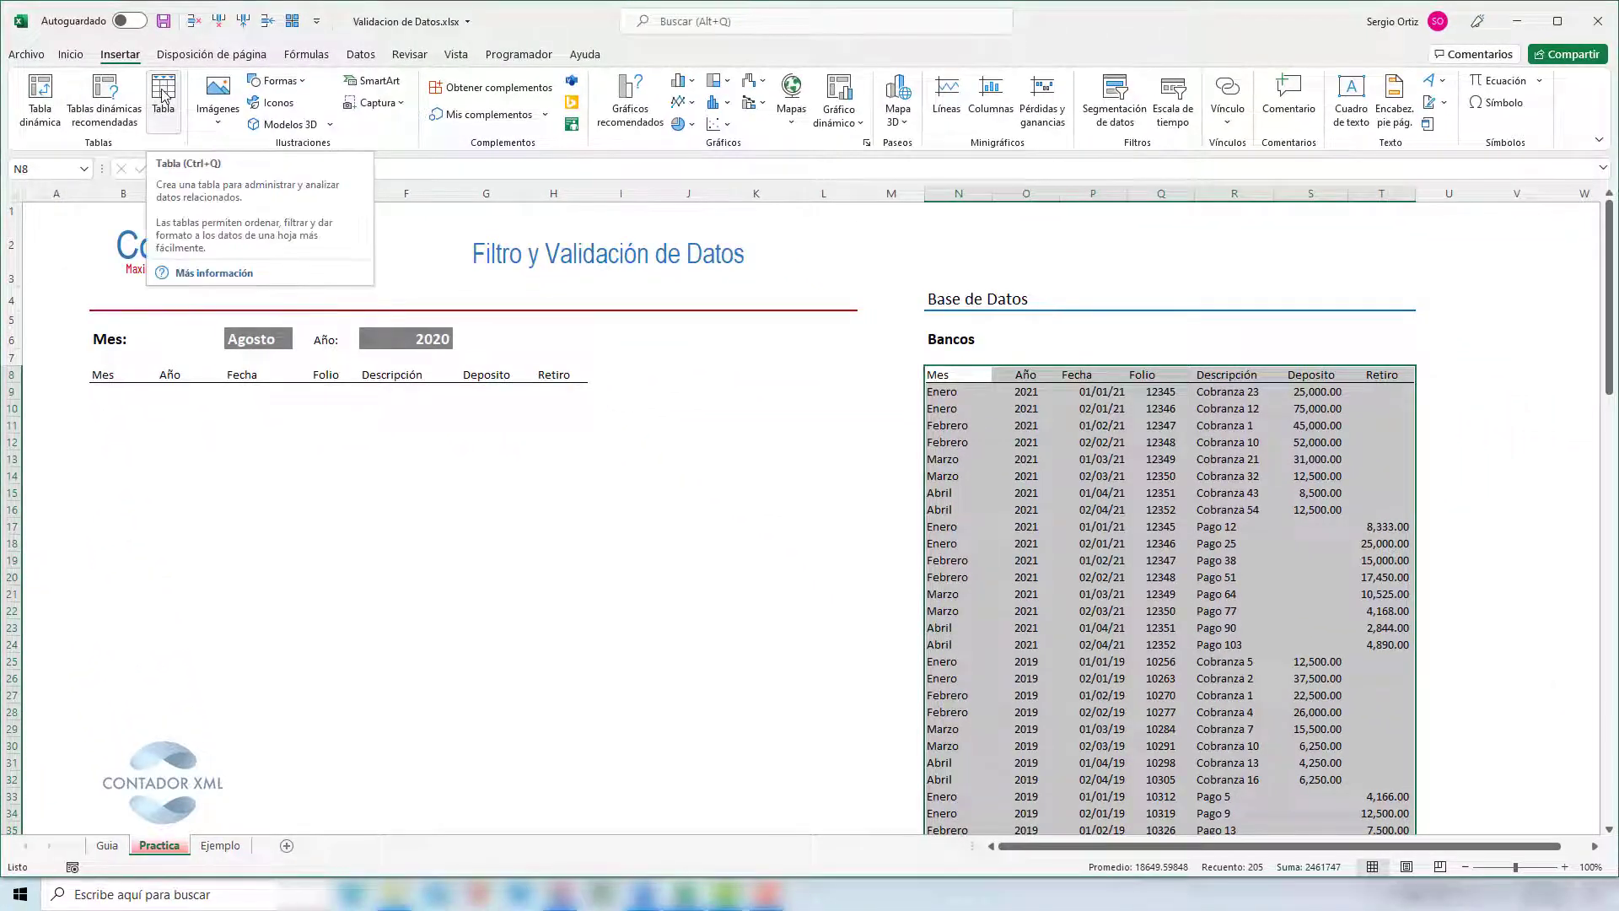
left_click(163, 94)
scroll(860, 427, "down", 2)
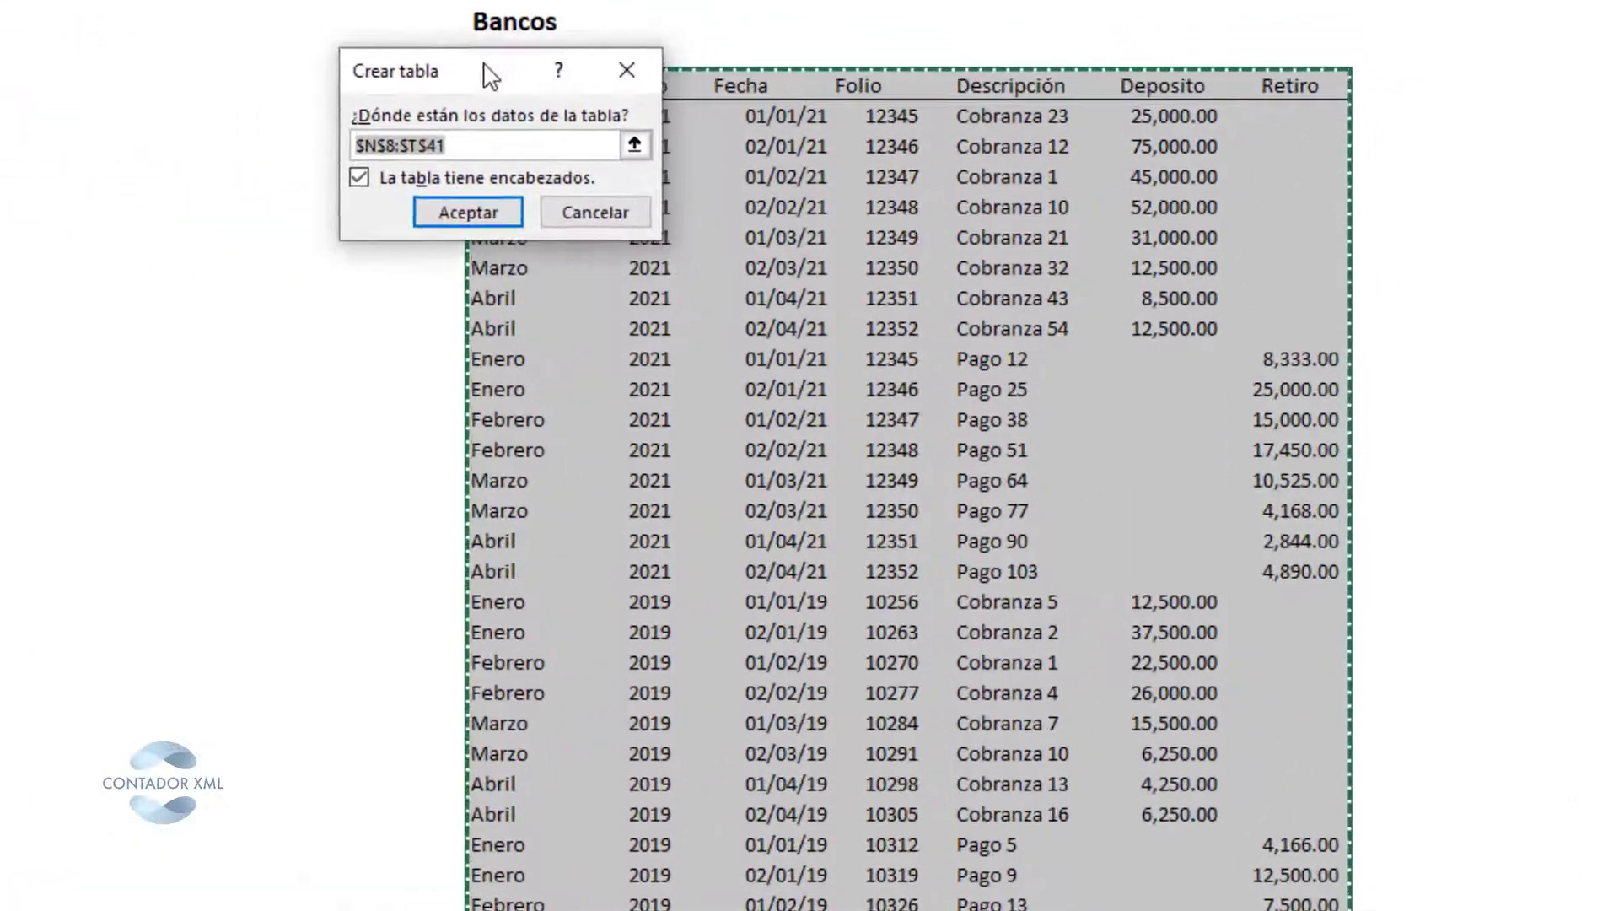
left_click_drag(945, 258, 819, 275)
left_click_drag(276, 104, 258, 101)
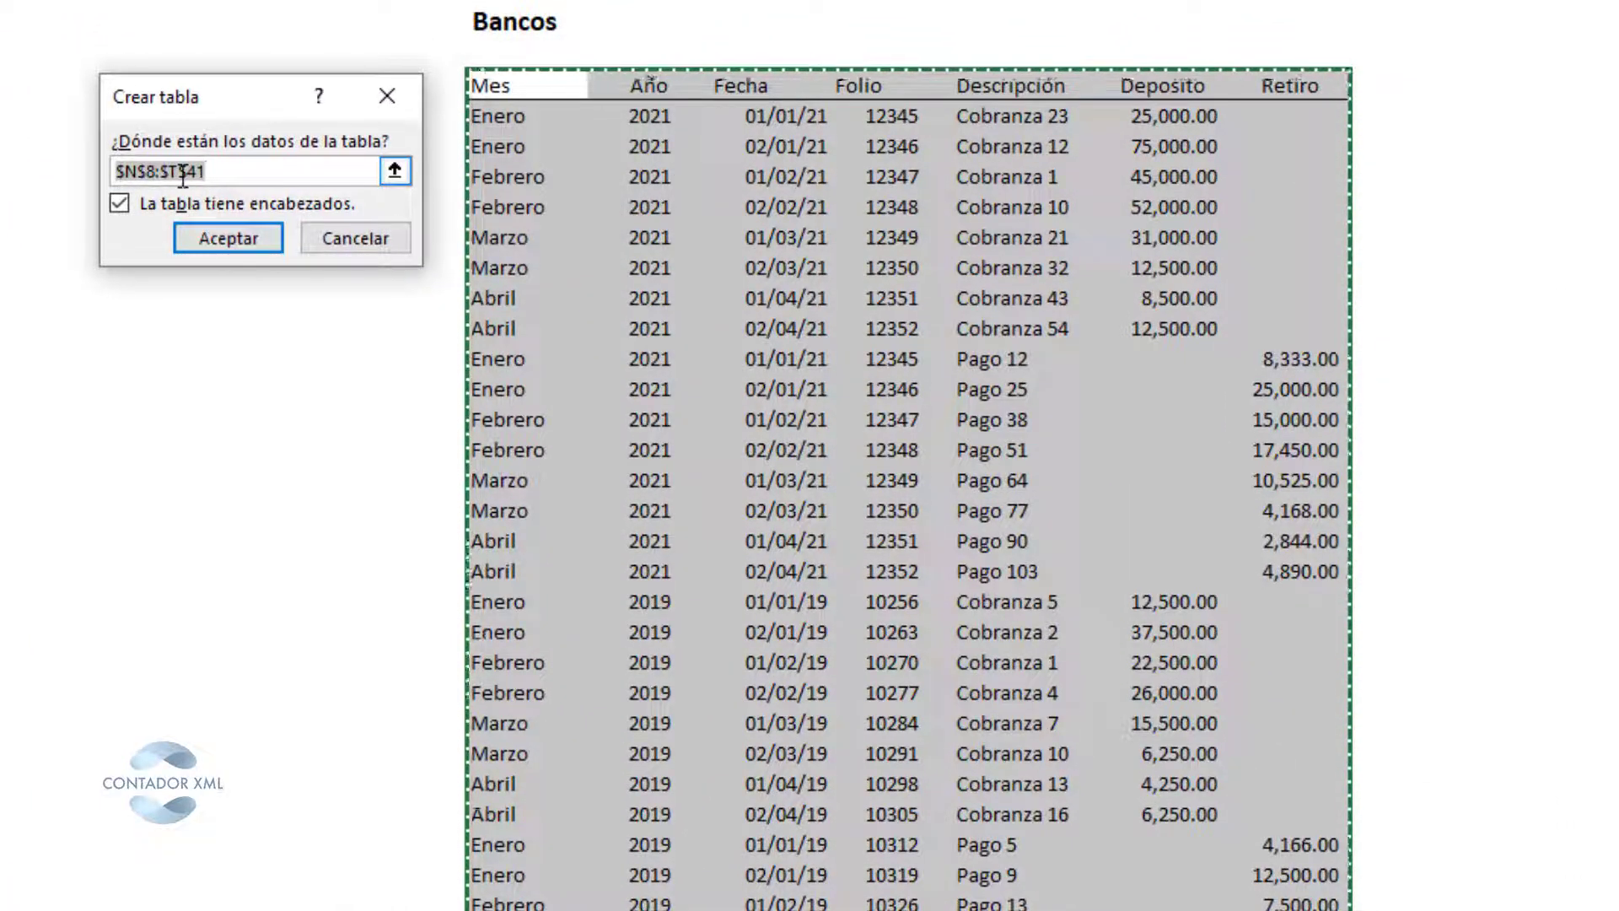
left_click(119, 204)
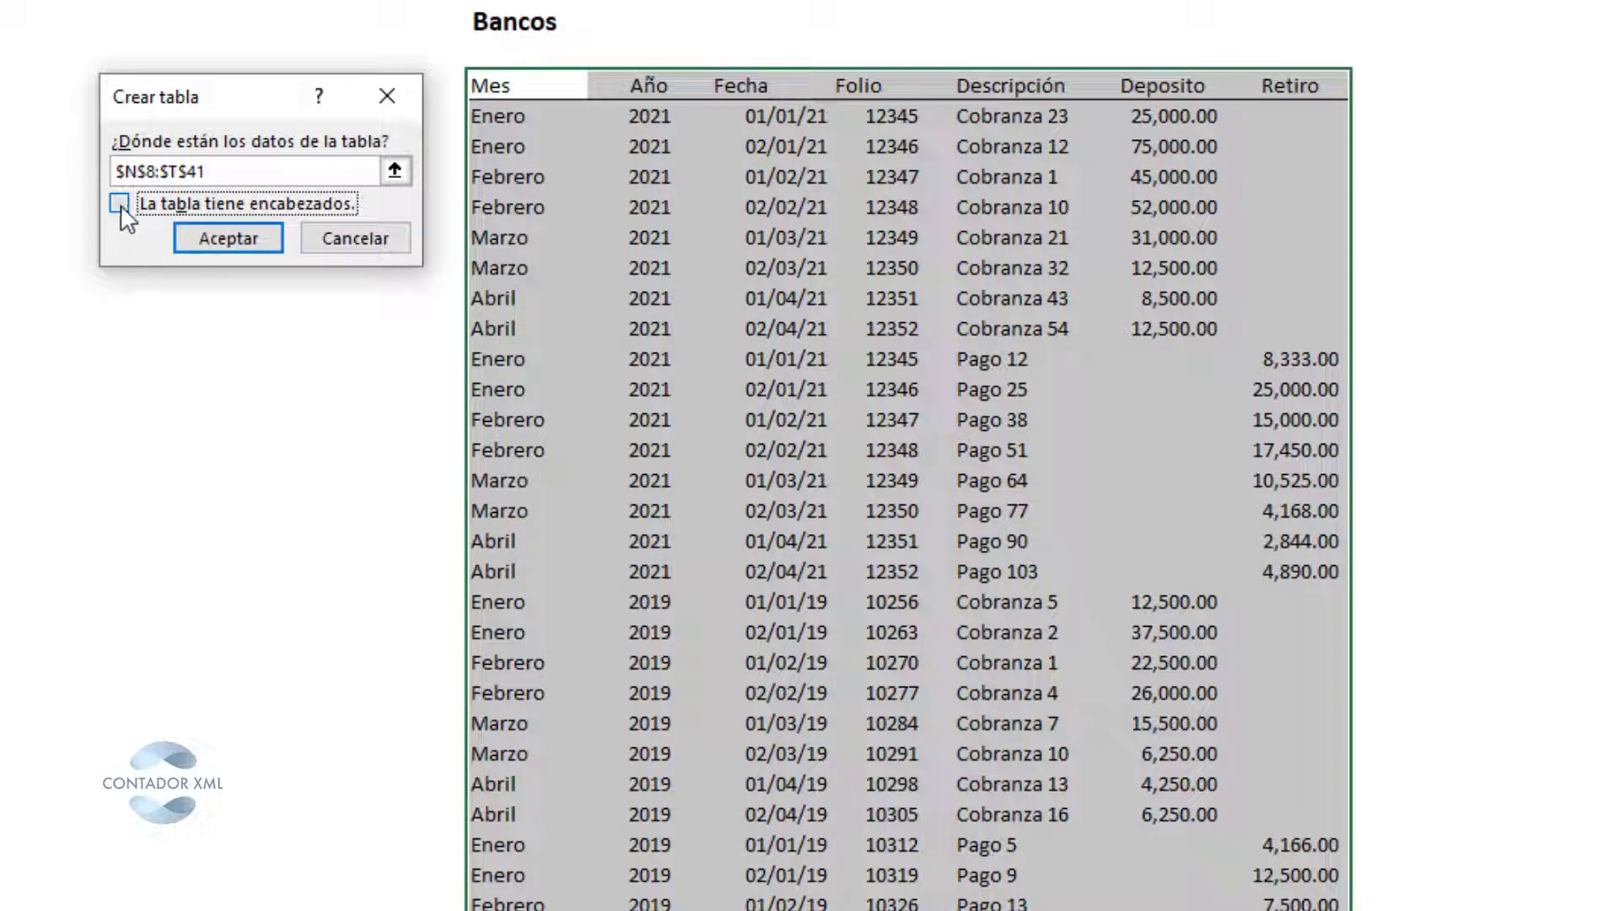
left_click(120, 204)
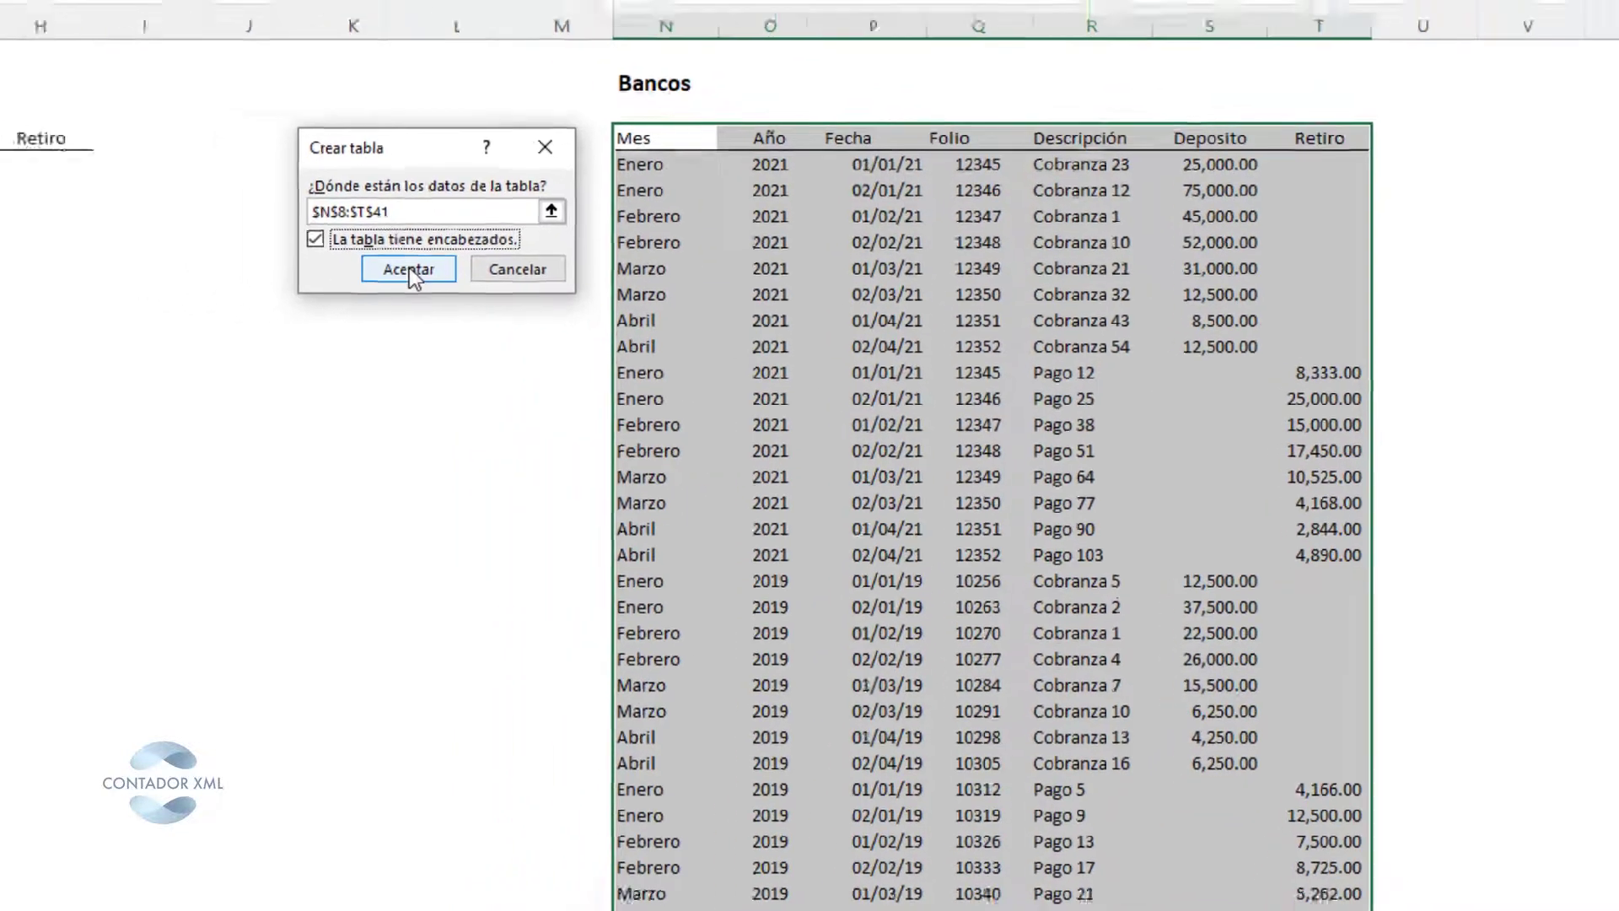
left_click(228, 238)
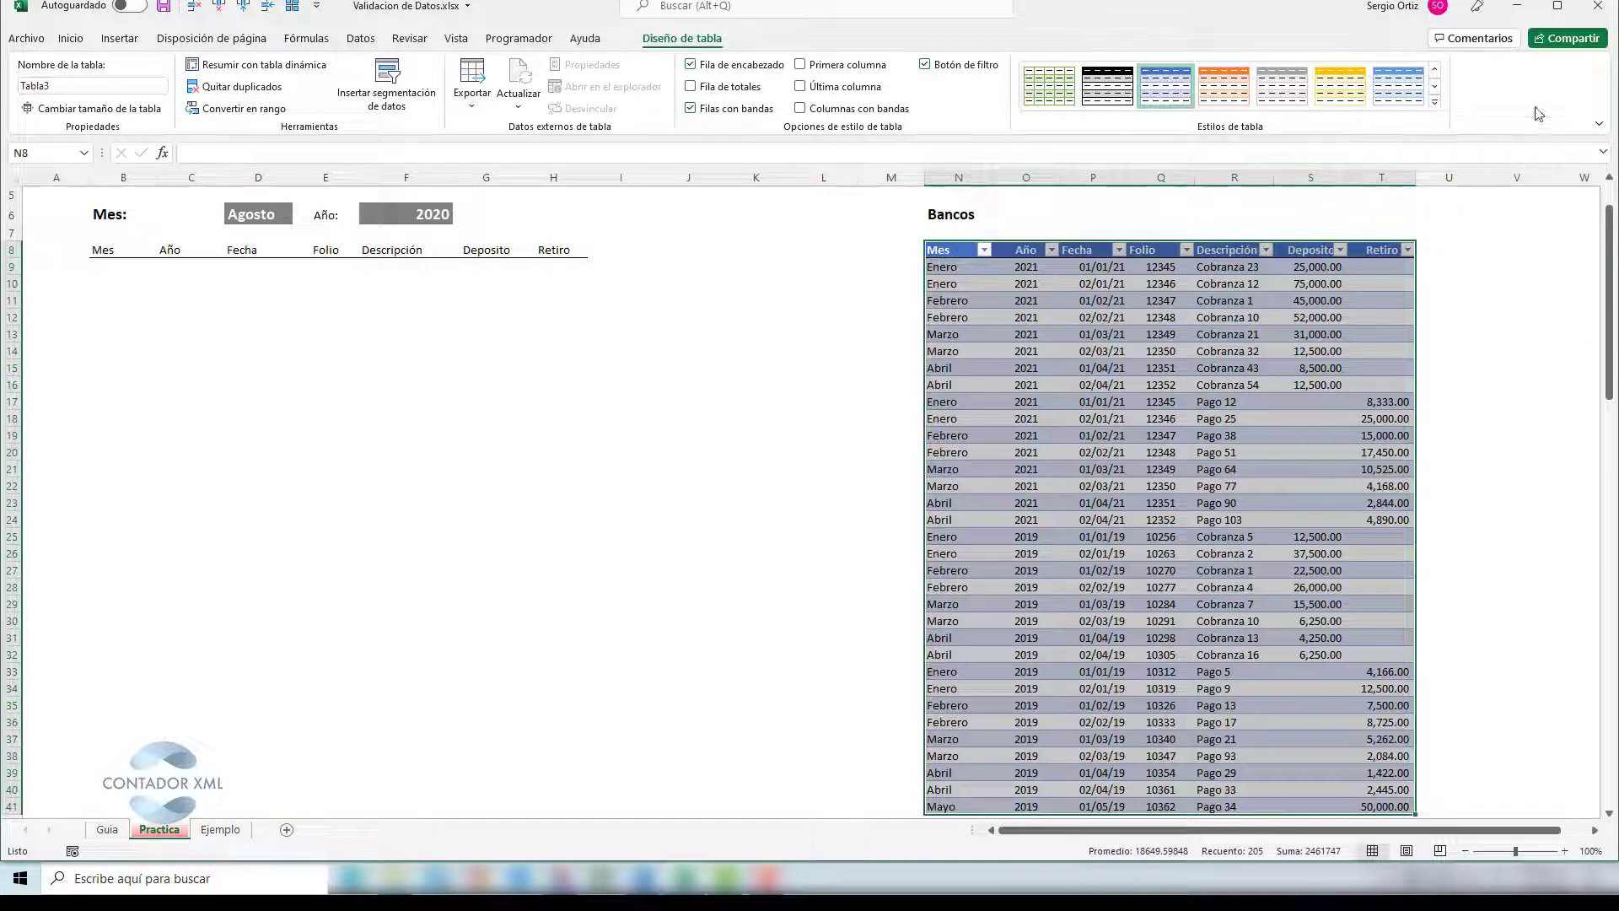
Apply the black-bordered, grey-banded style from the Claro group to the bank table and check the table formatting.
left_click(1436, 102)
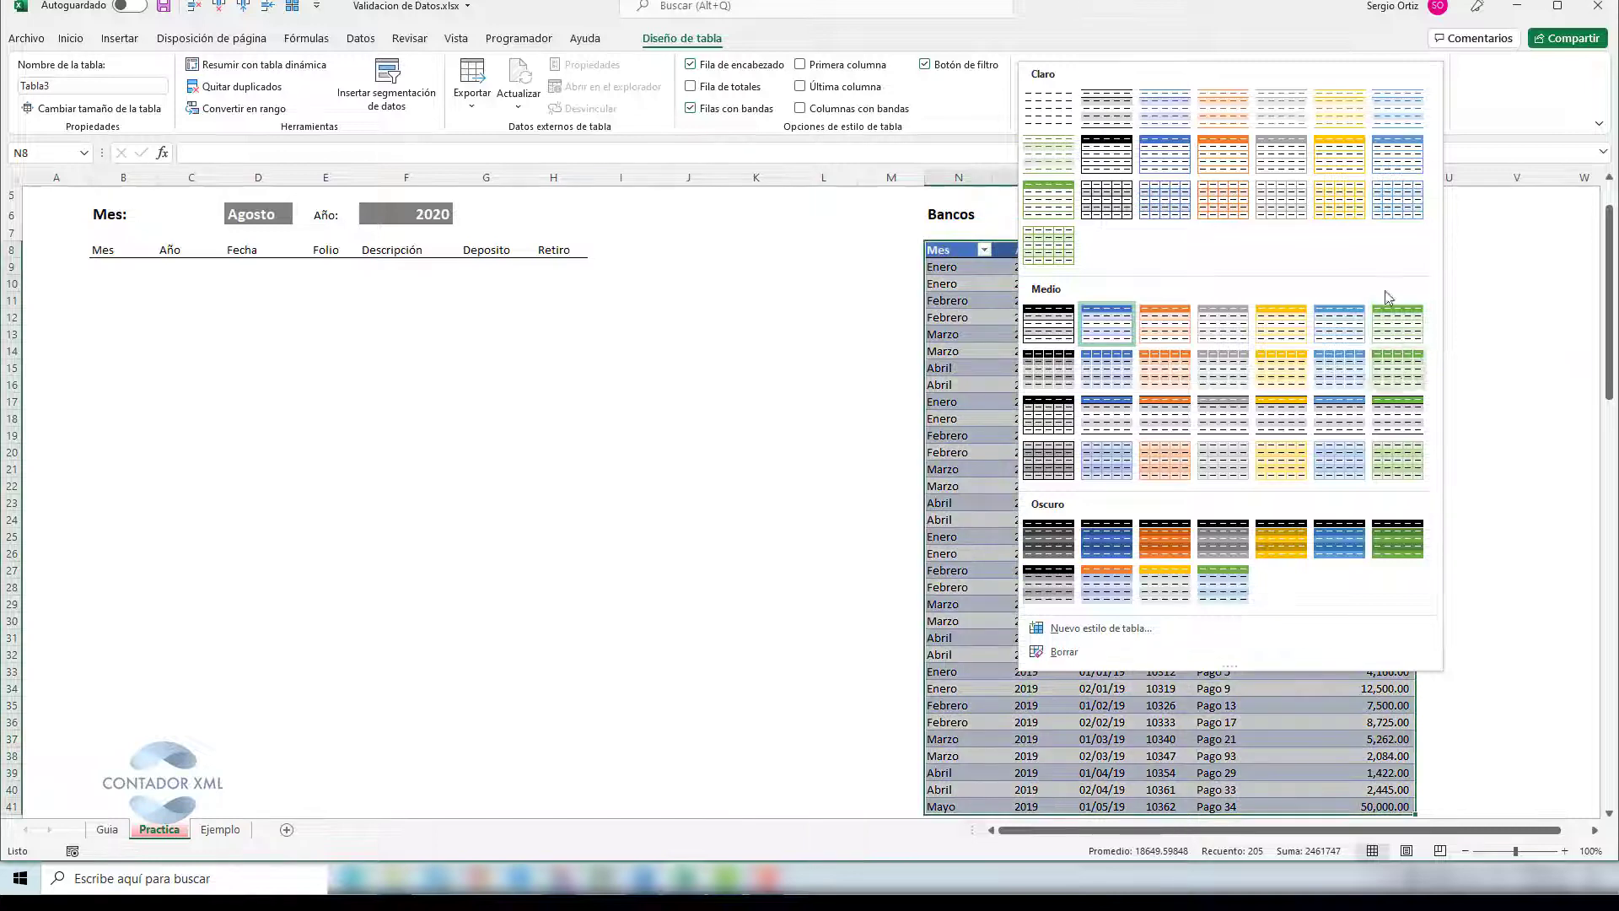
left_click(1110, 204)
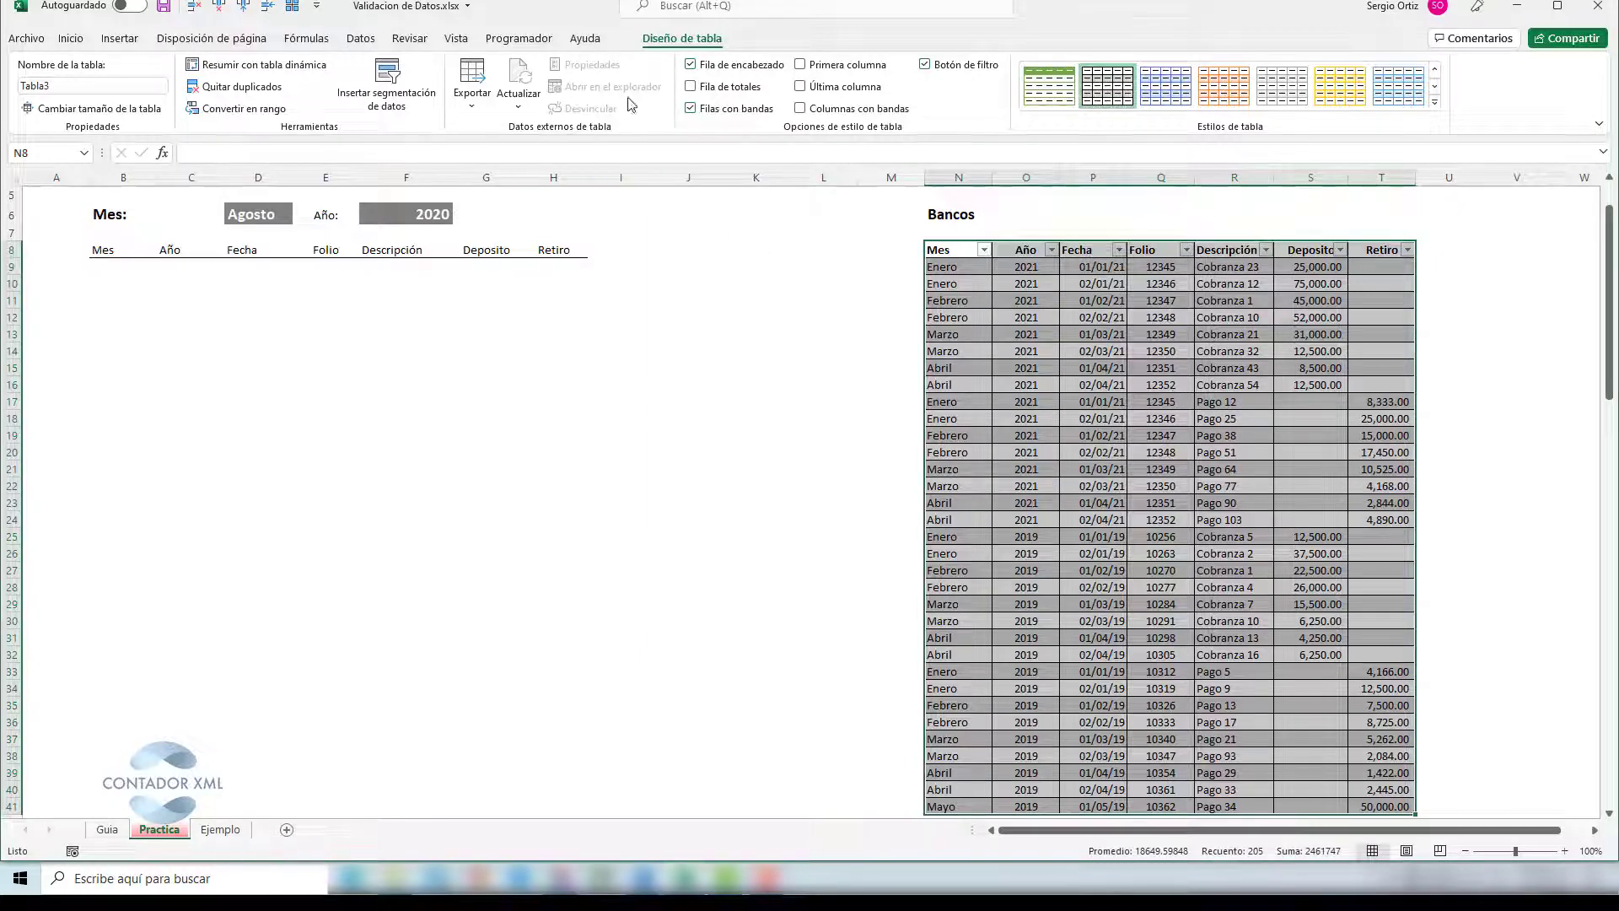
left_click(689, 252)
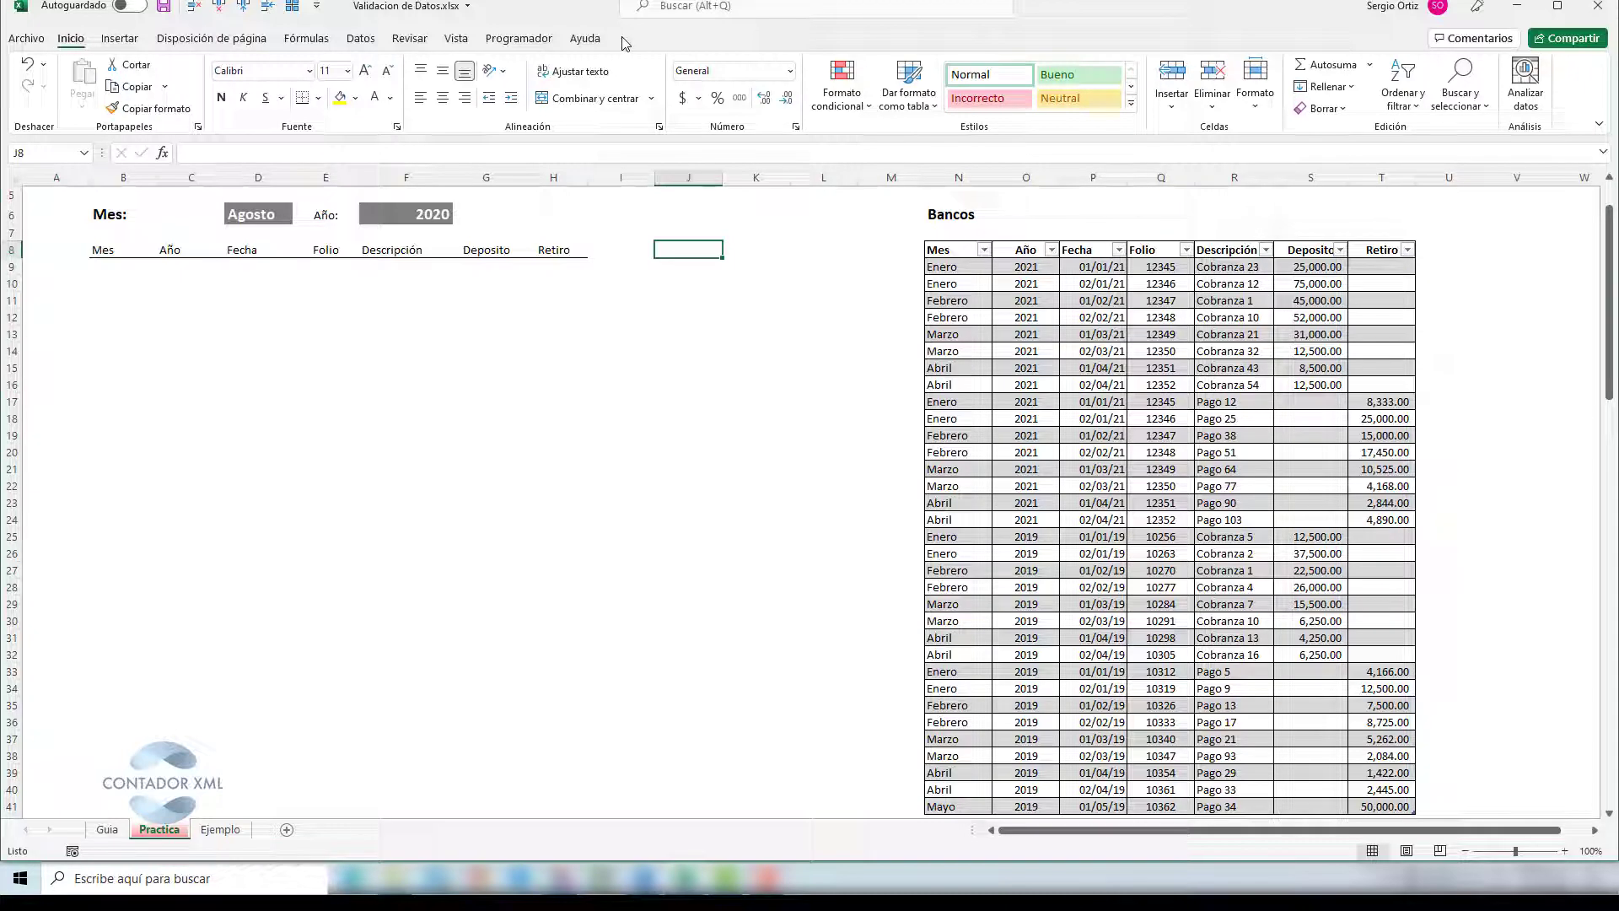
left_click(1025, 336)
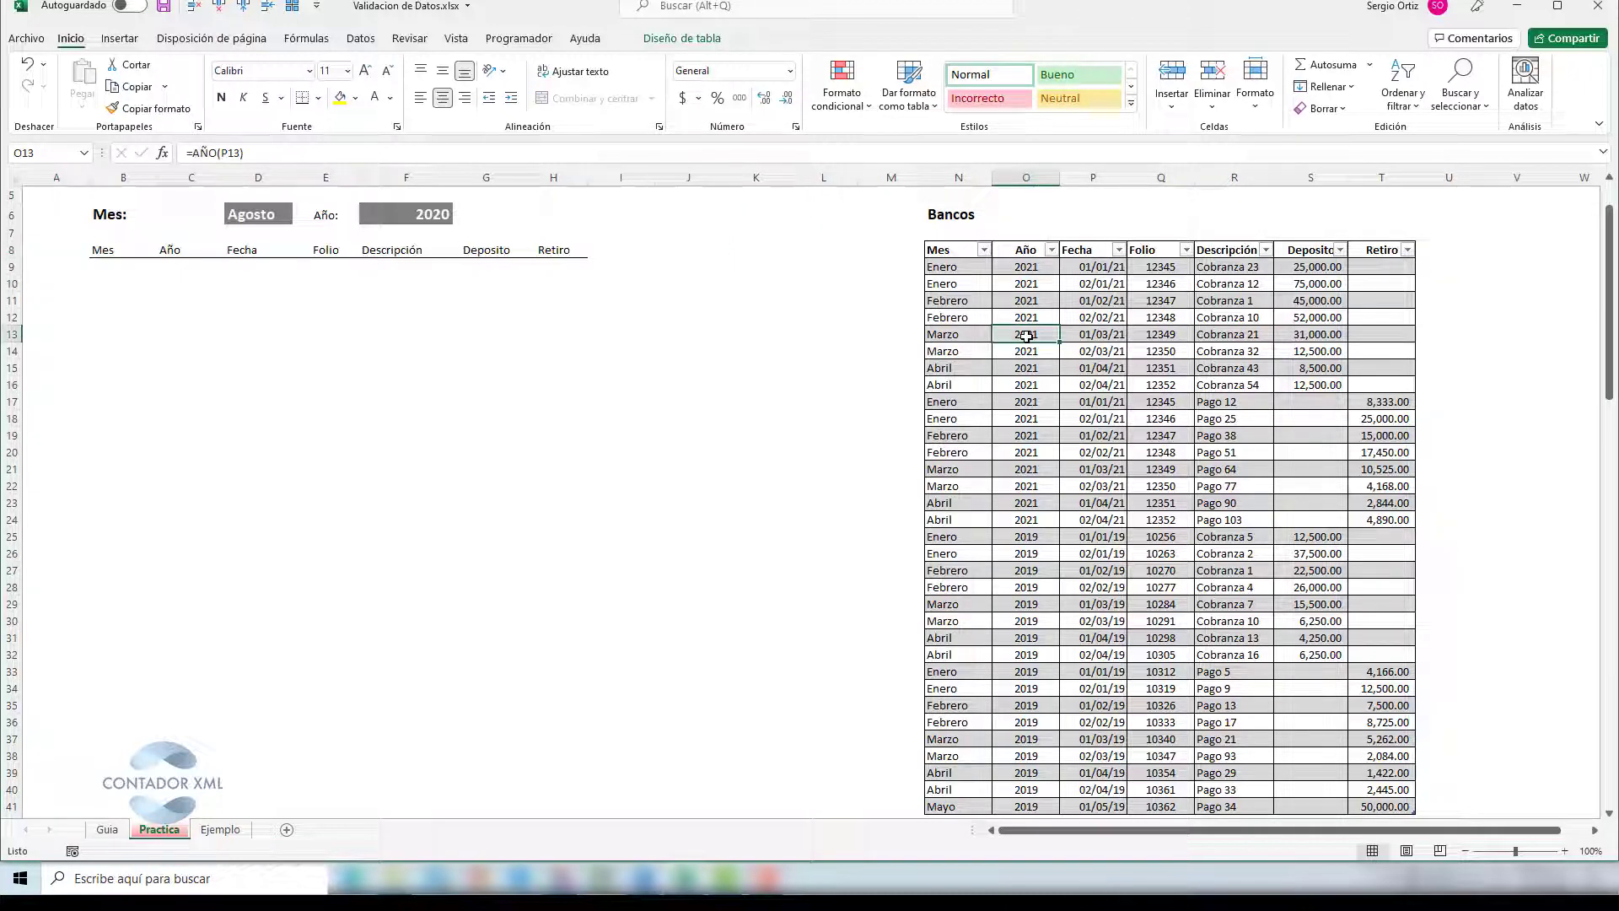
Rename the bank table on the Practica sheet as BdBancos3.
left_click(689, 40)
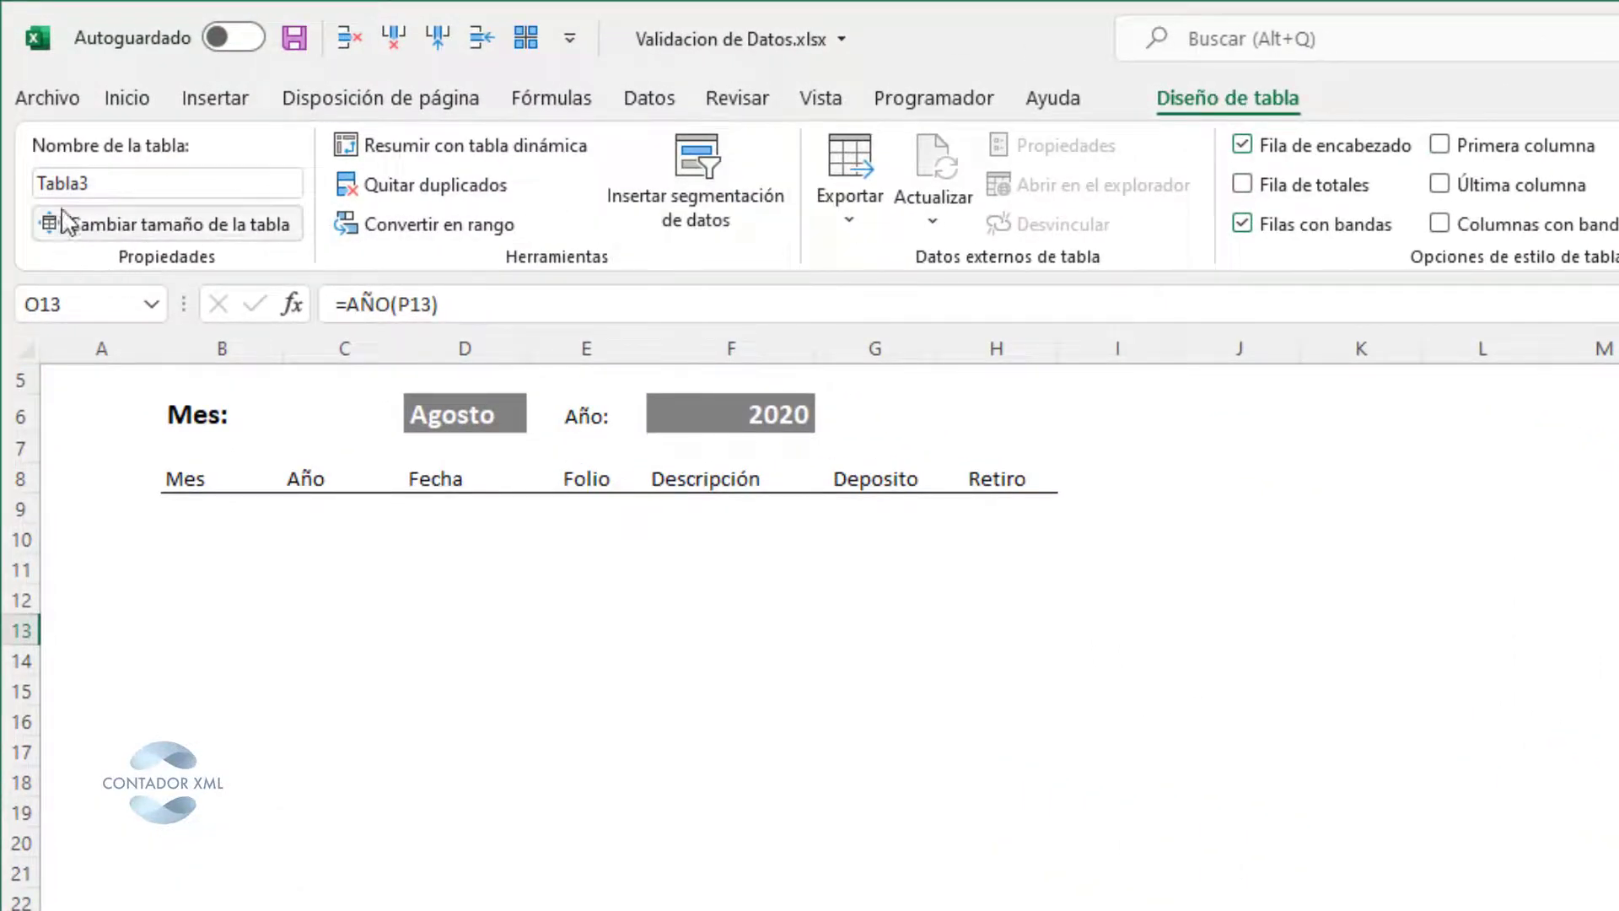
left_click(132, 187)
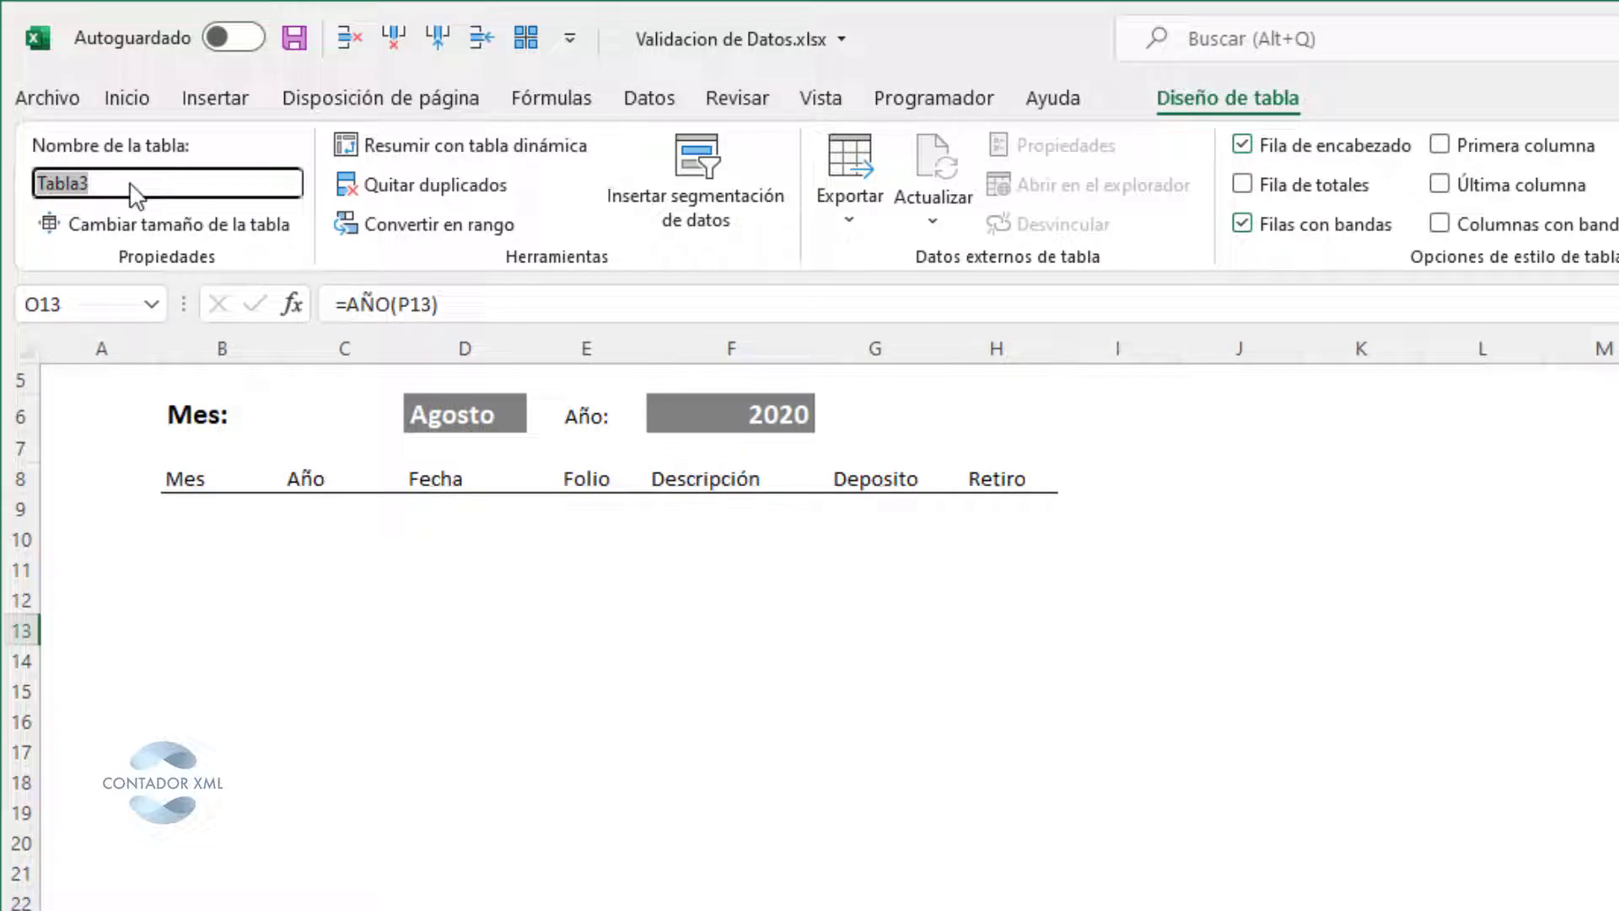
type("BD")
key("BackSpace")
type("dBancos")
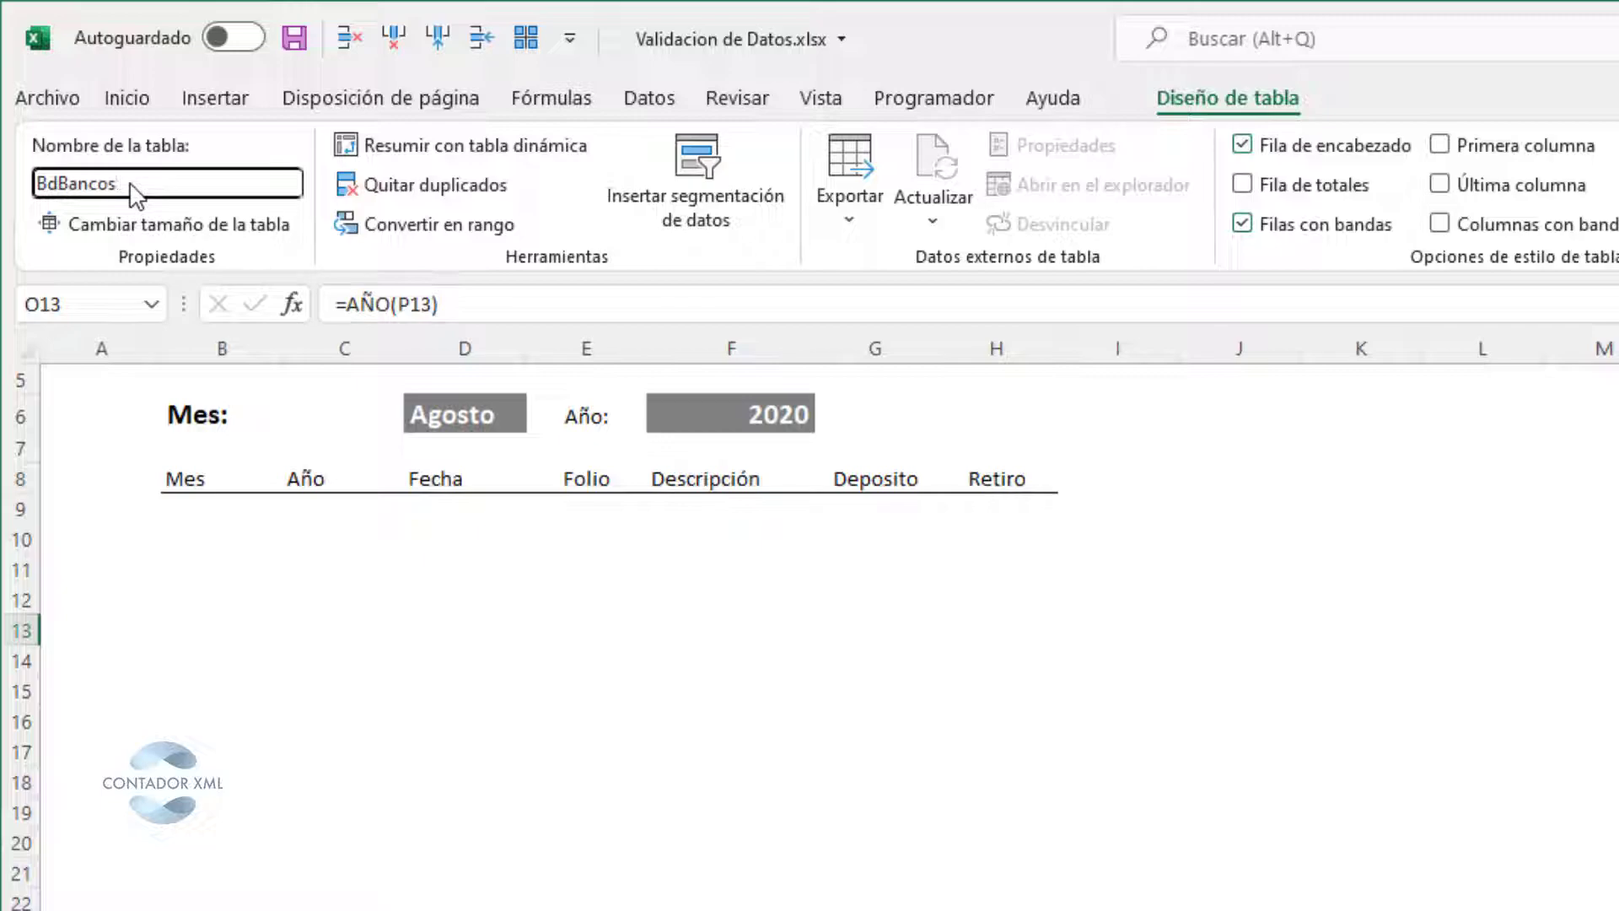
type("3")
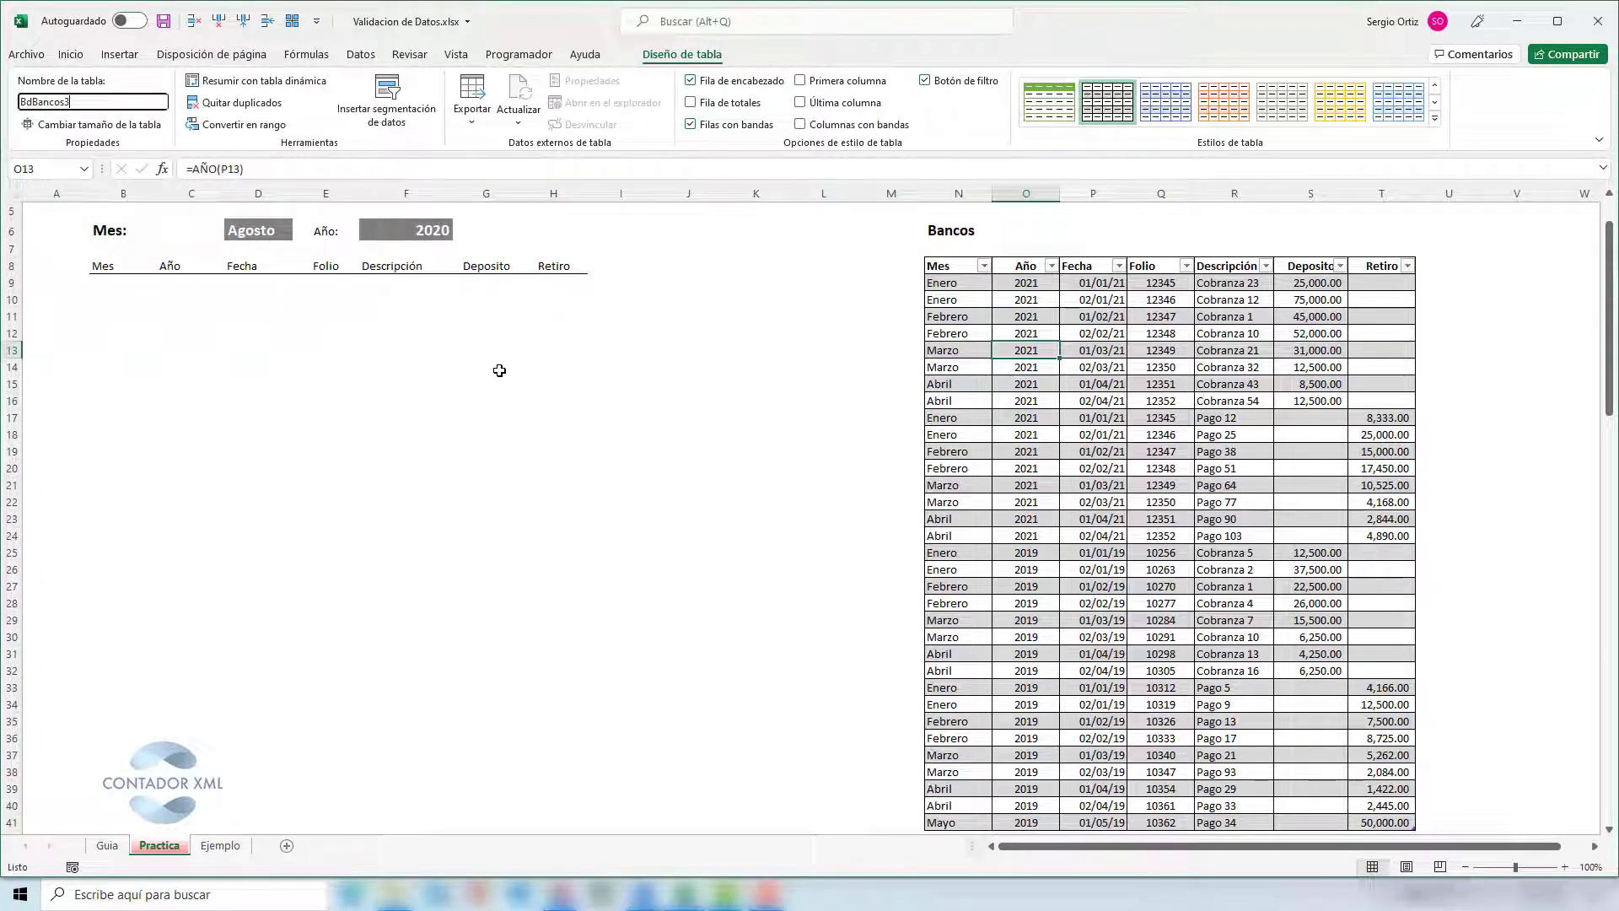
left_click(499, 370)
Check the workbook's defined names for BdBancos and BdBancos3, and review the bank table's name in its design properties.
left_click(985, 360)
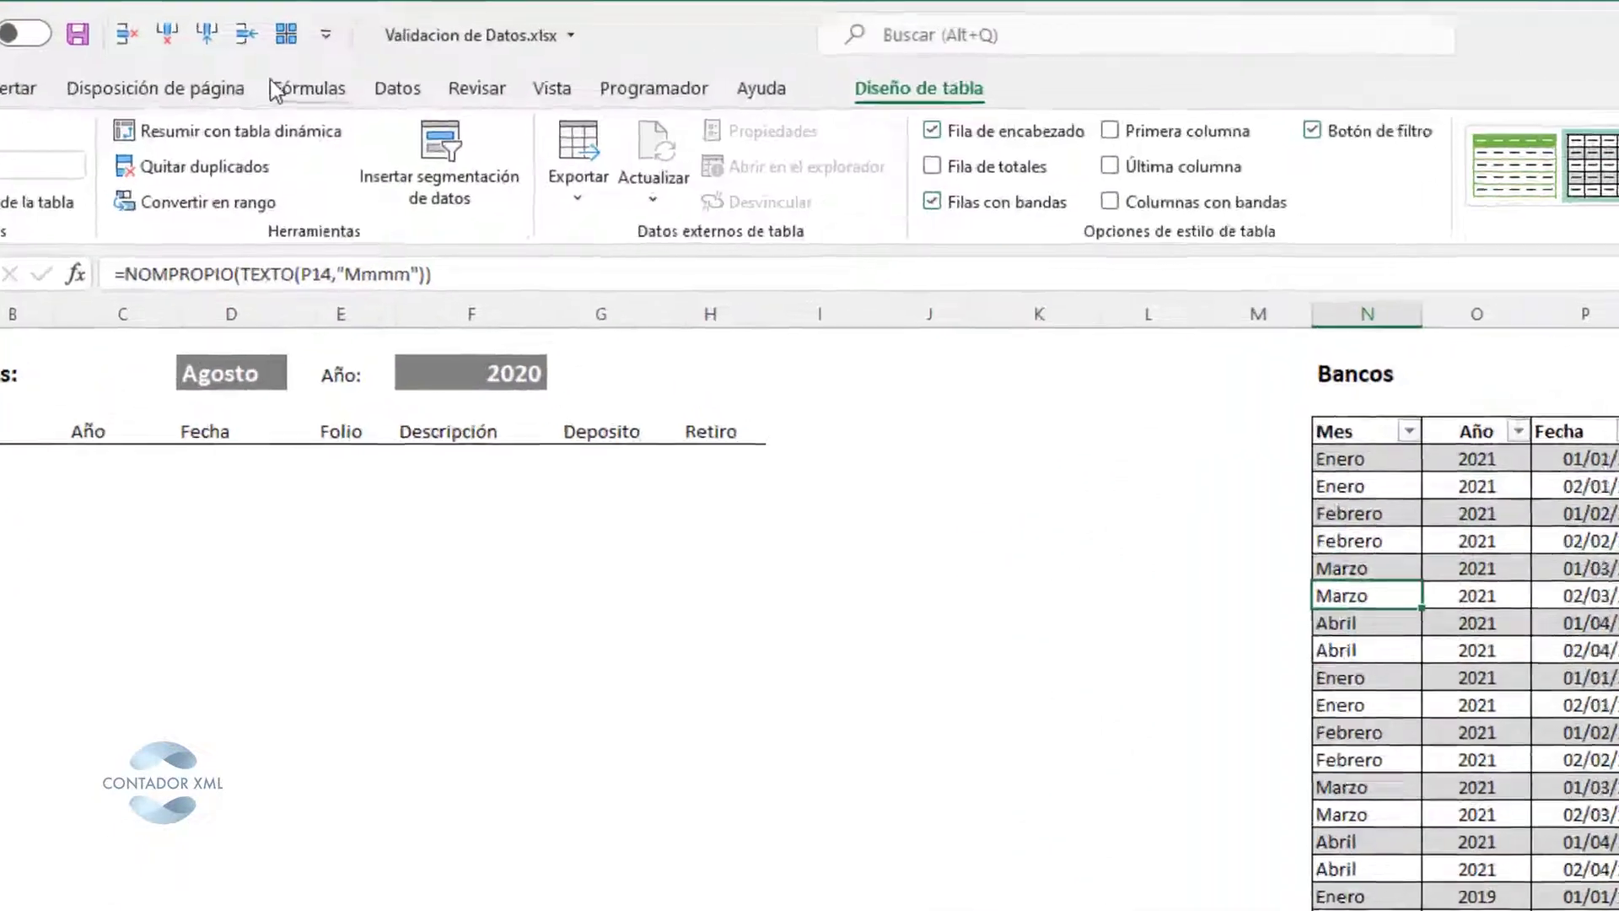
left_click(291, 54)
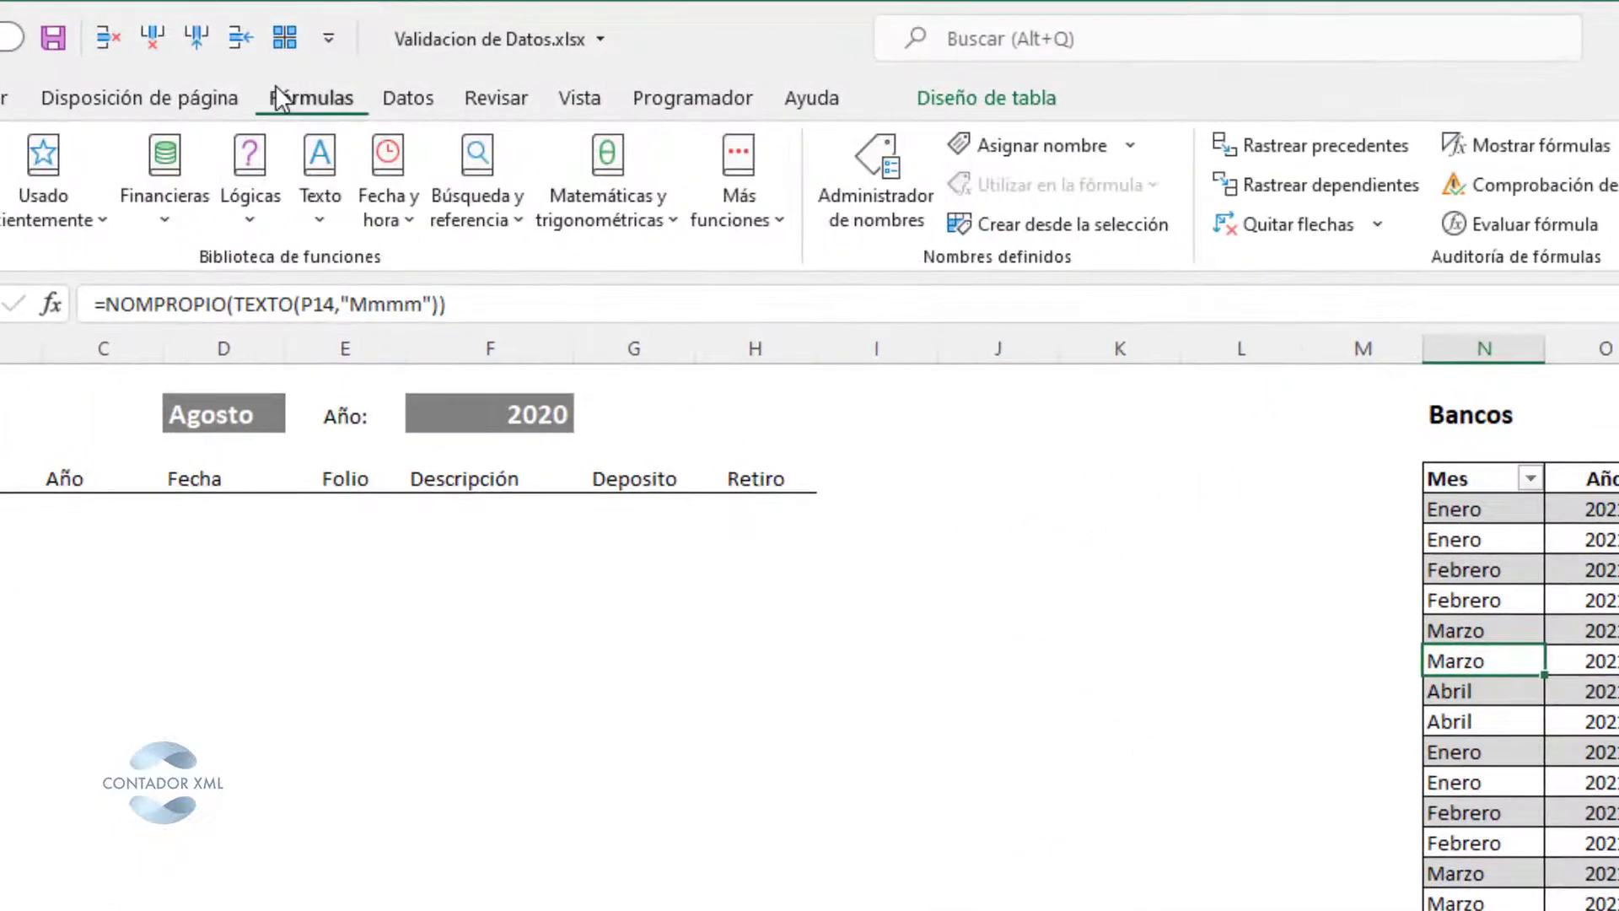
left_click(875, 190)
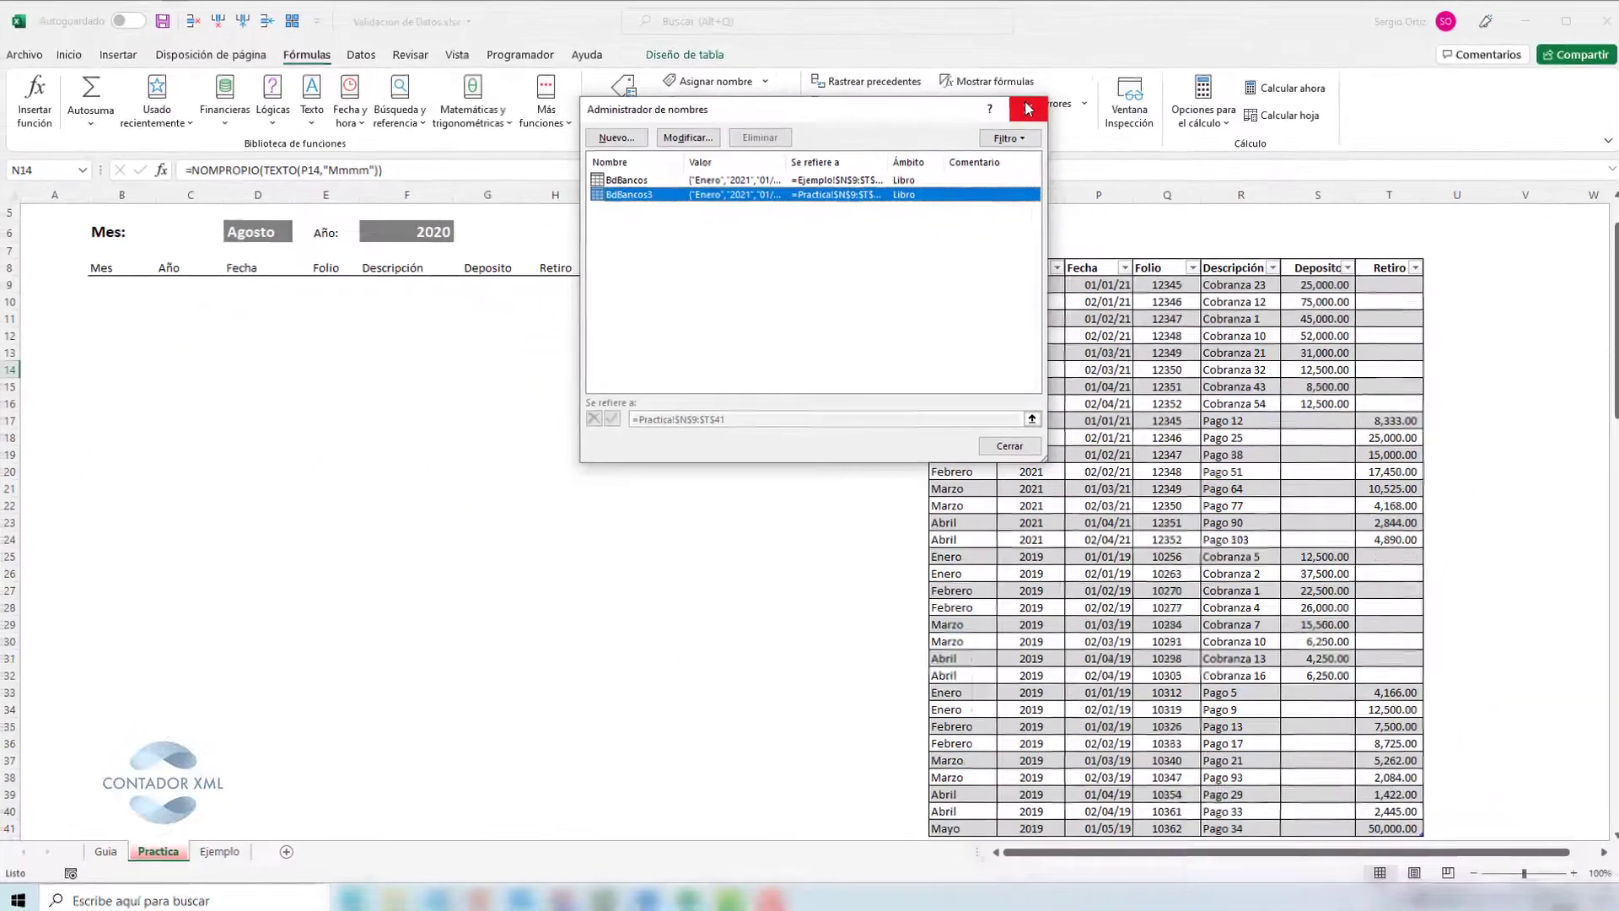
left_click(1599, 194)
left_click(1046, 334)
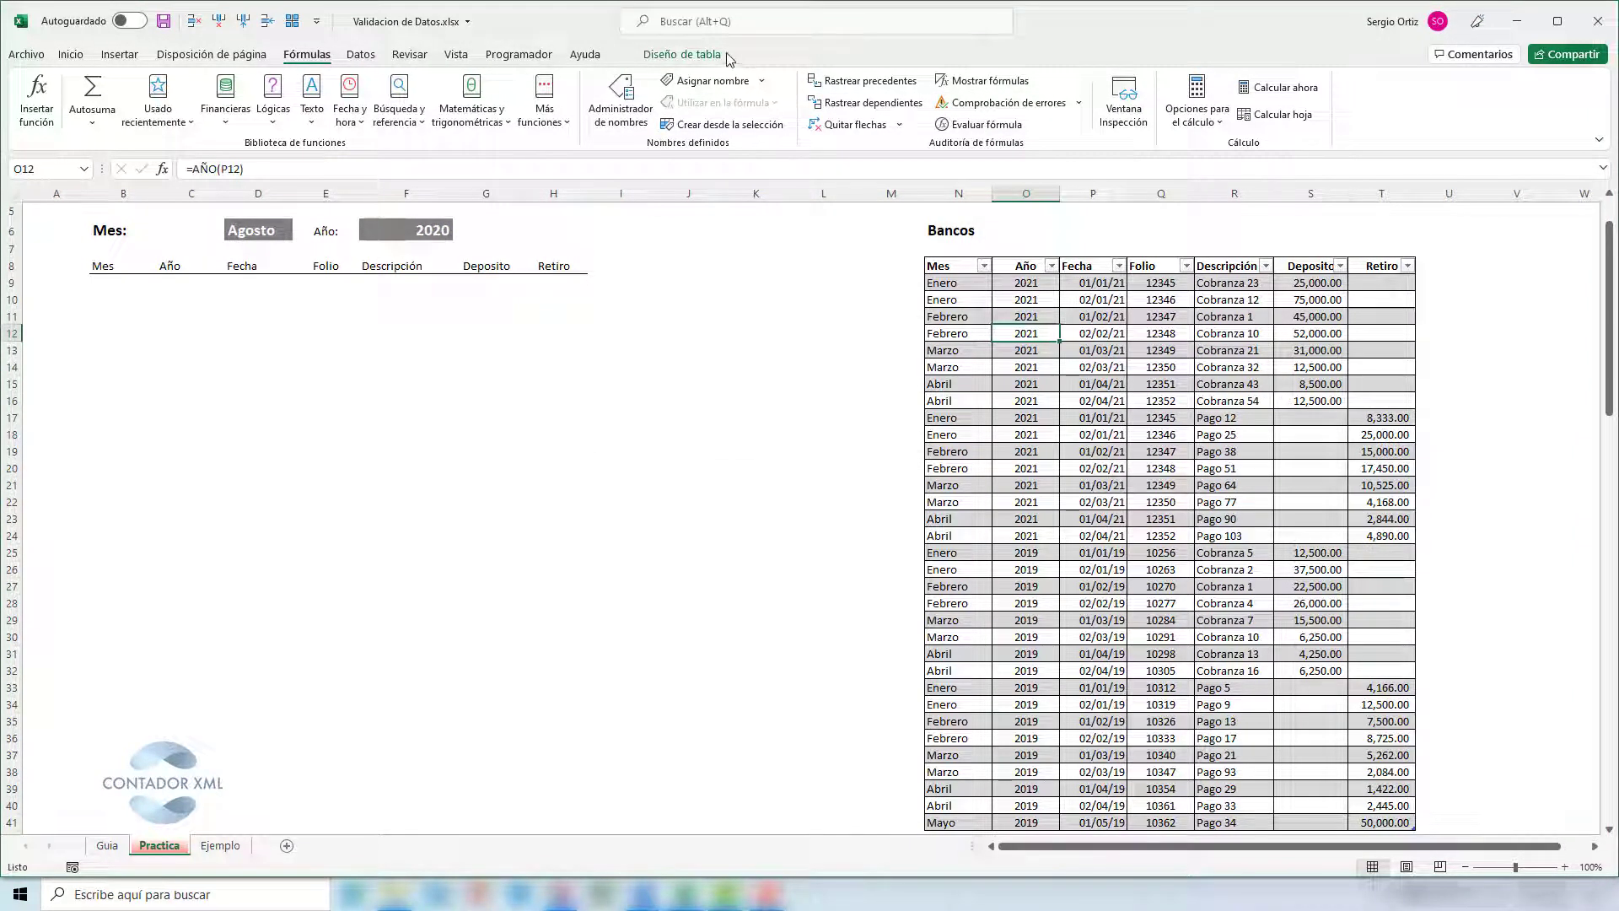
left_click(681, 54)
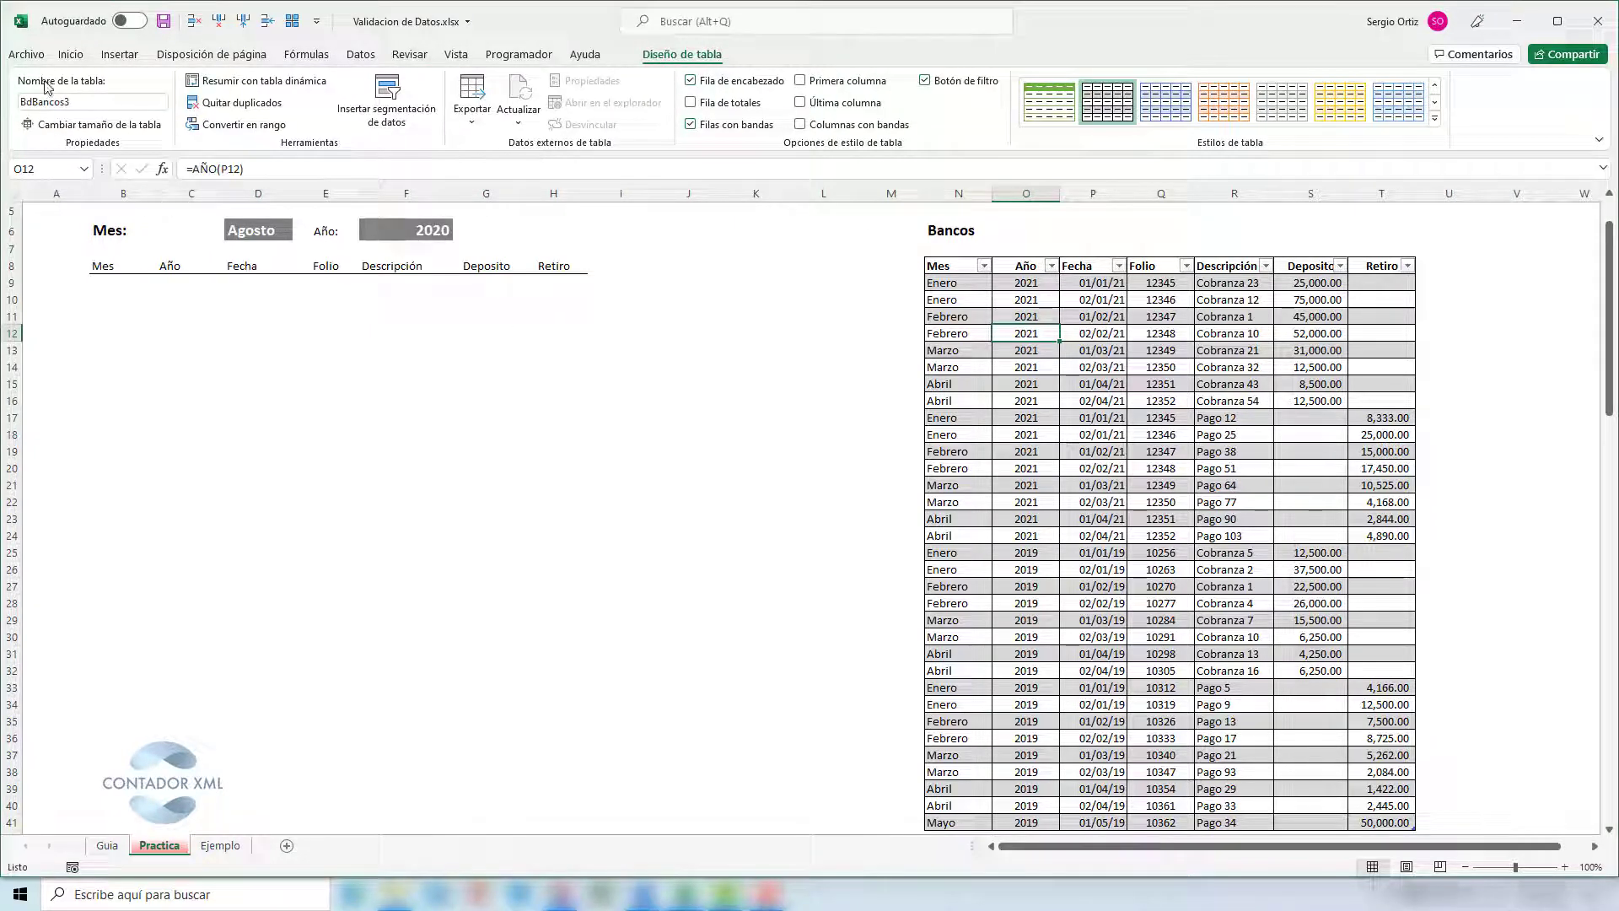
Mark point IV, Crear Tabla Base de datos, as done with a 1 on the Guia sheet.
left_click(106, 846)
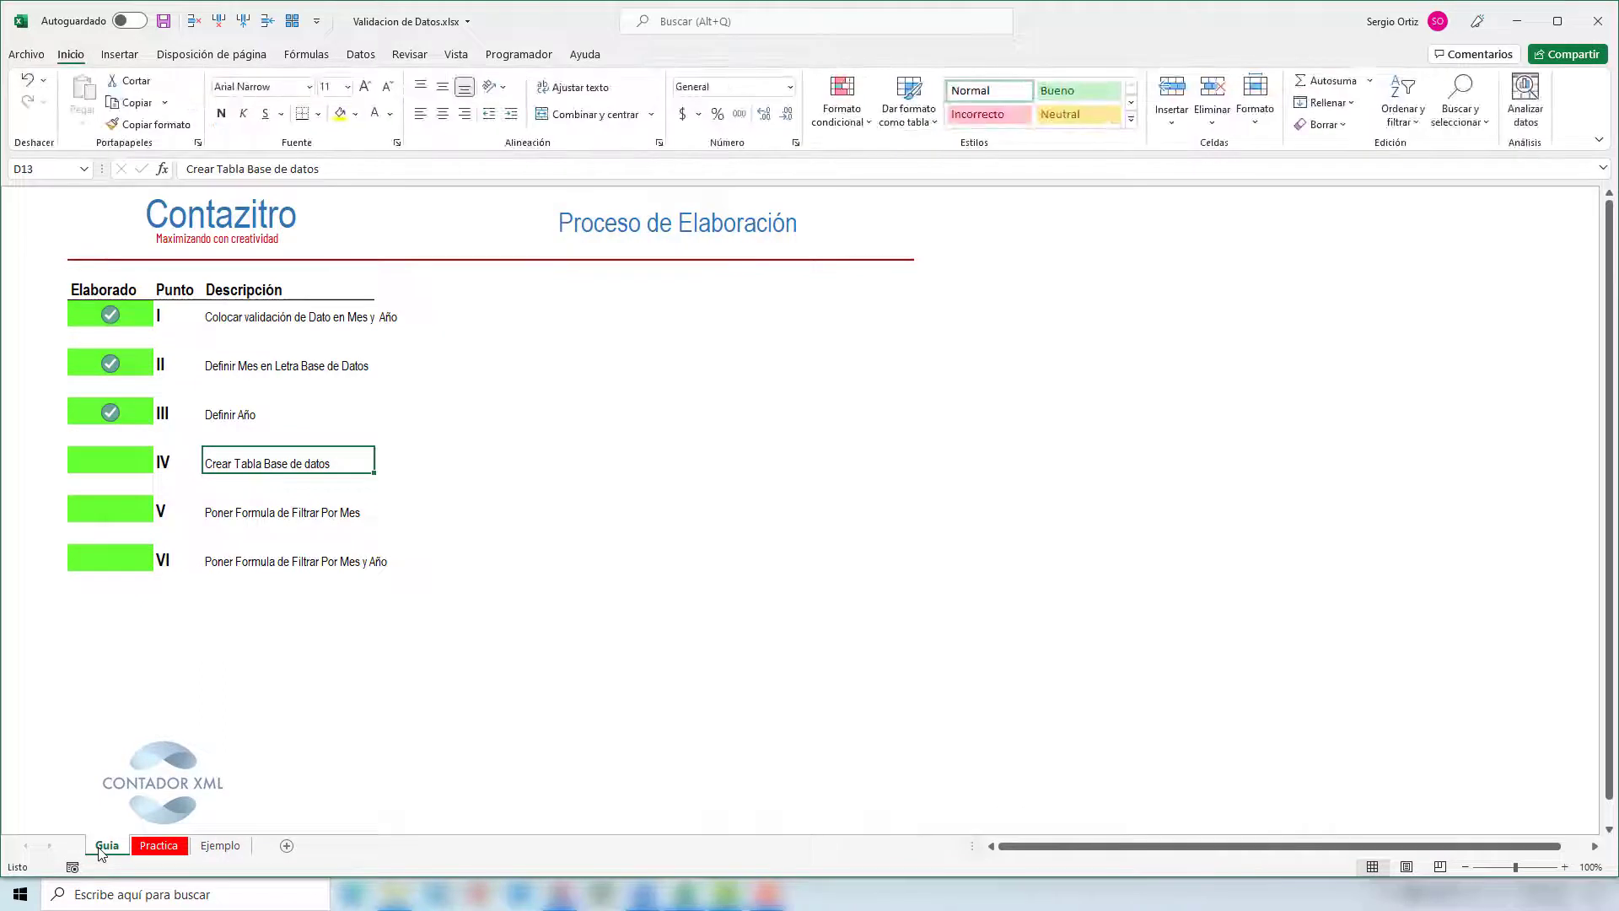
left_click(123, 463)
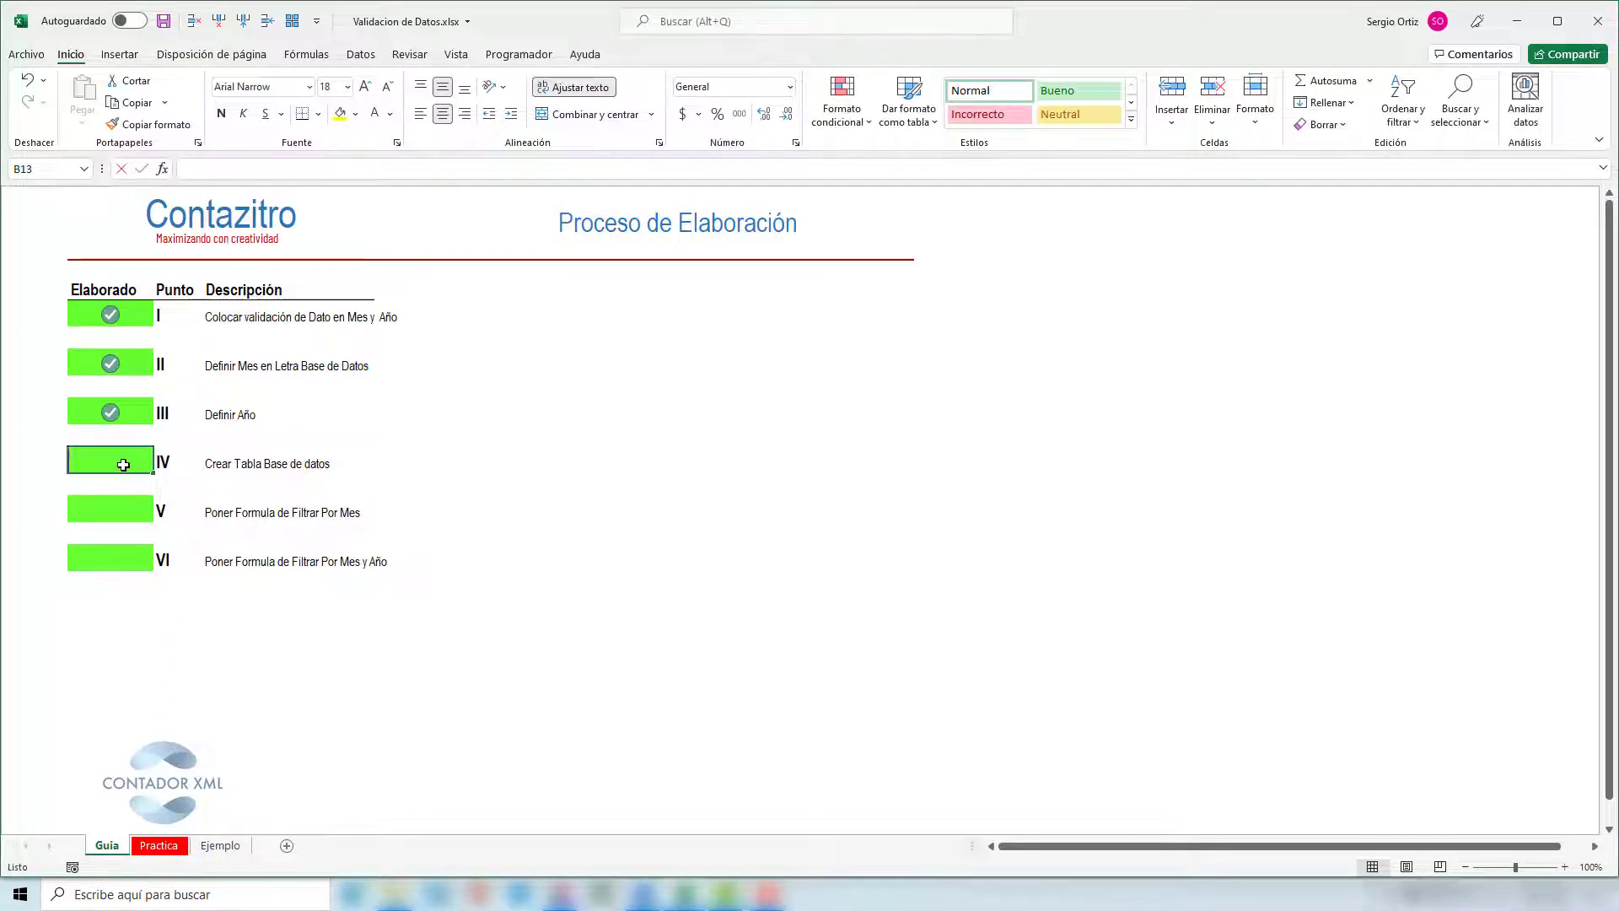
type("1")
key("Return")
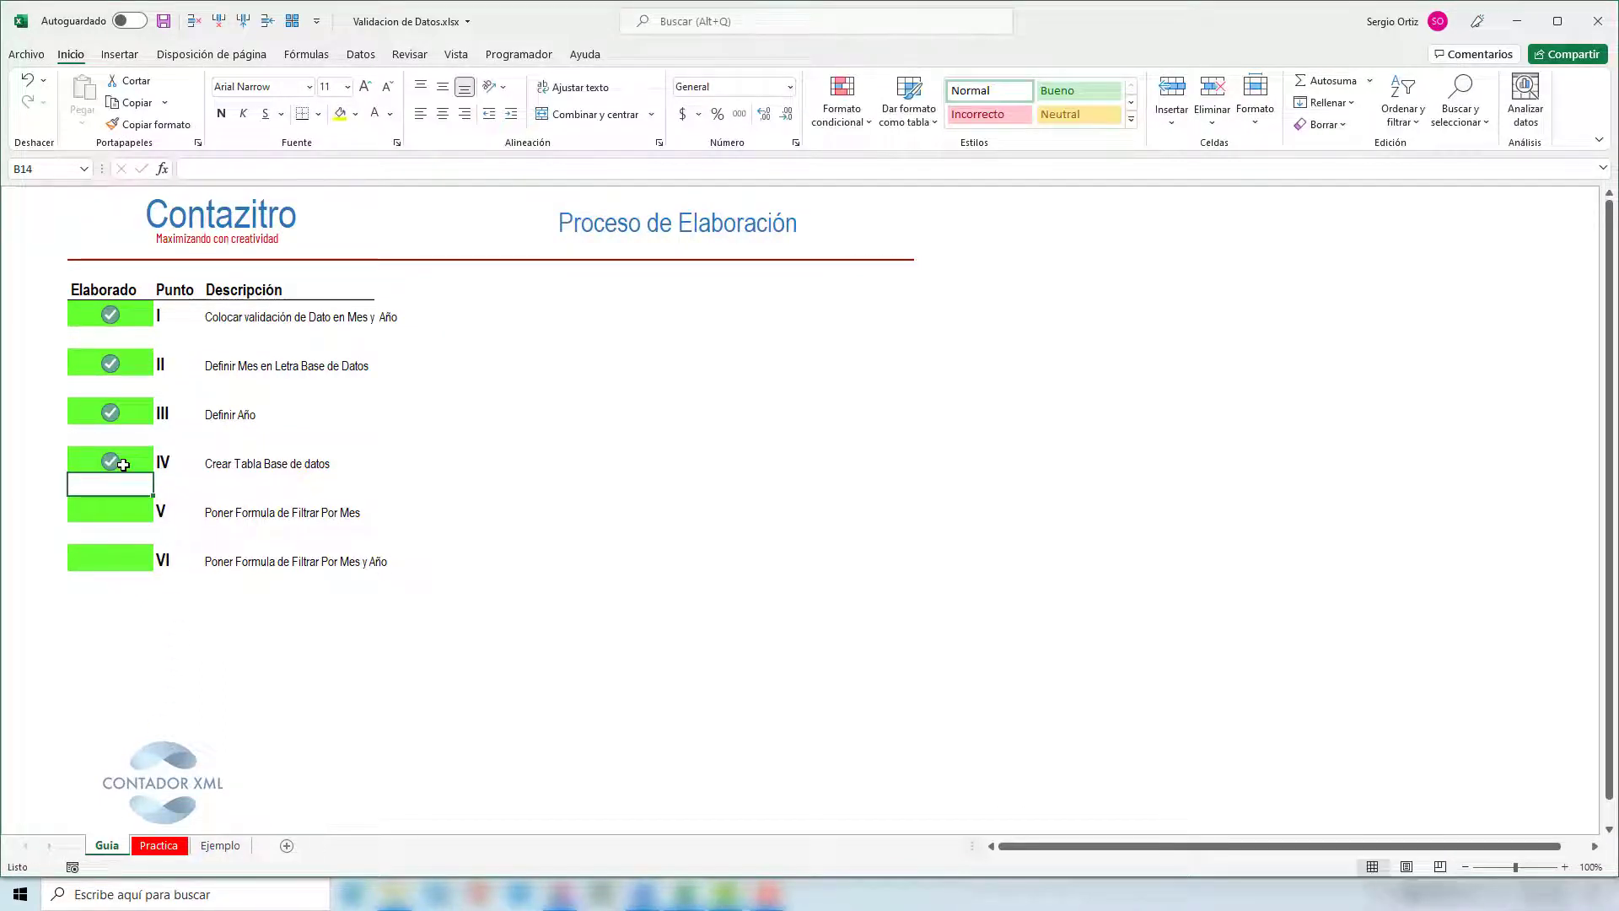
left_click(123, 510)
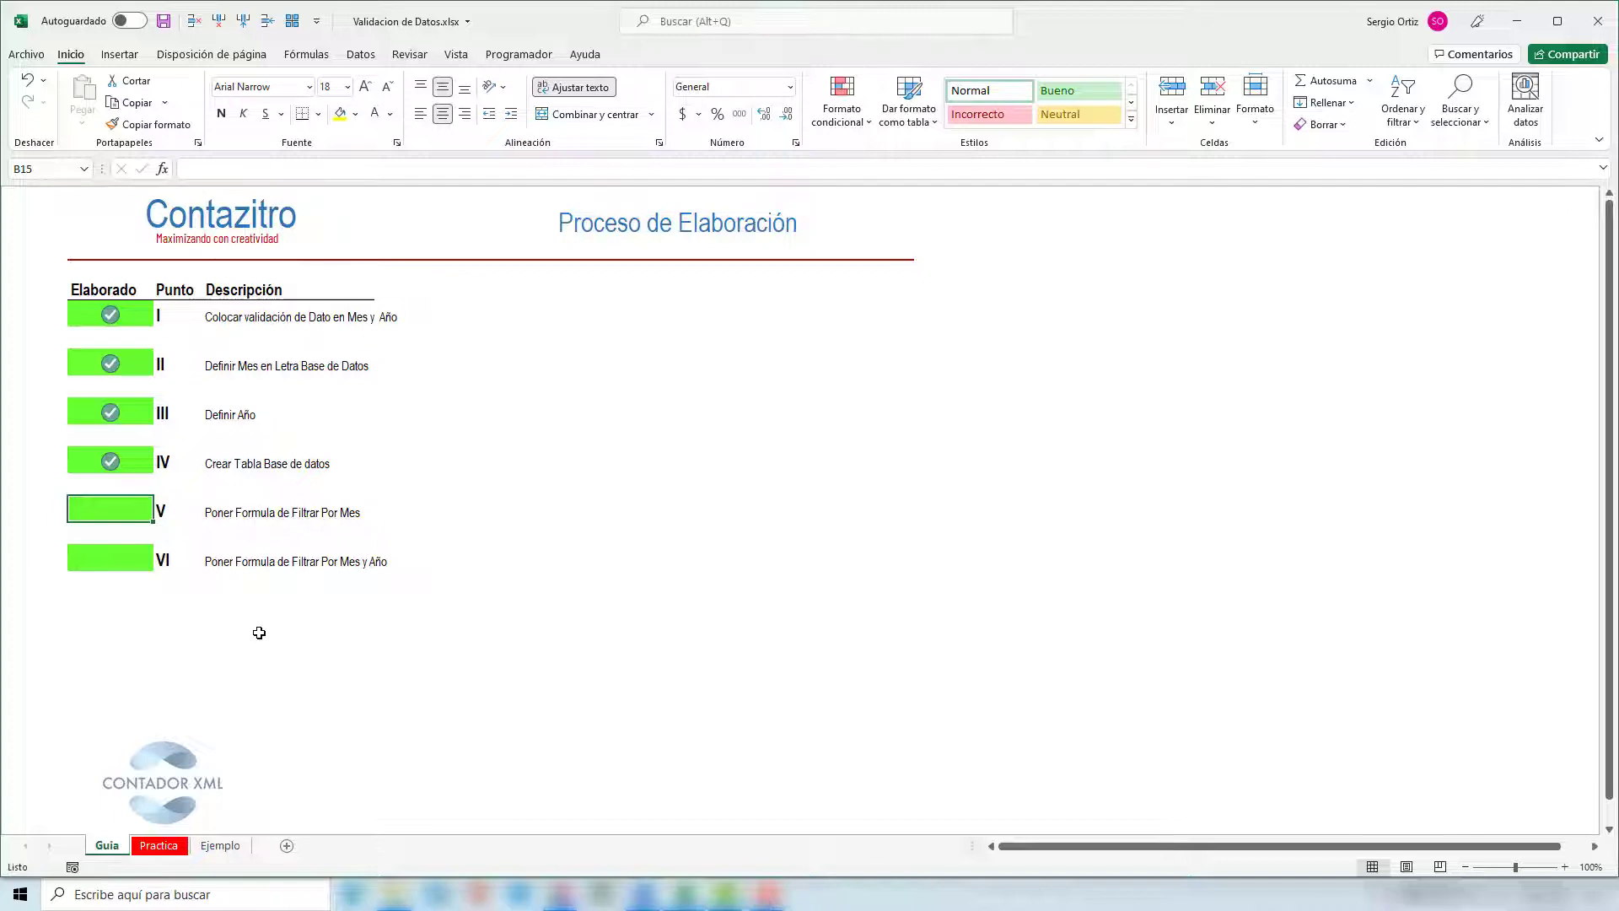
Review the empty report area under the Mes to Retiro headers and the bank table's data on the Practica sheet.
left_click(159, 845)
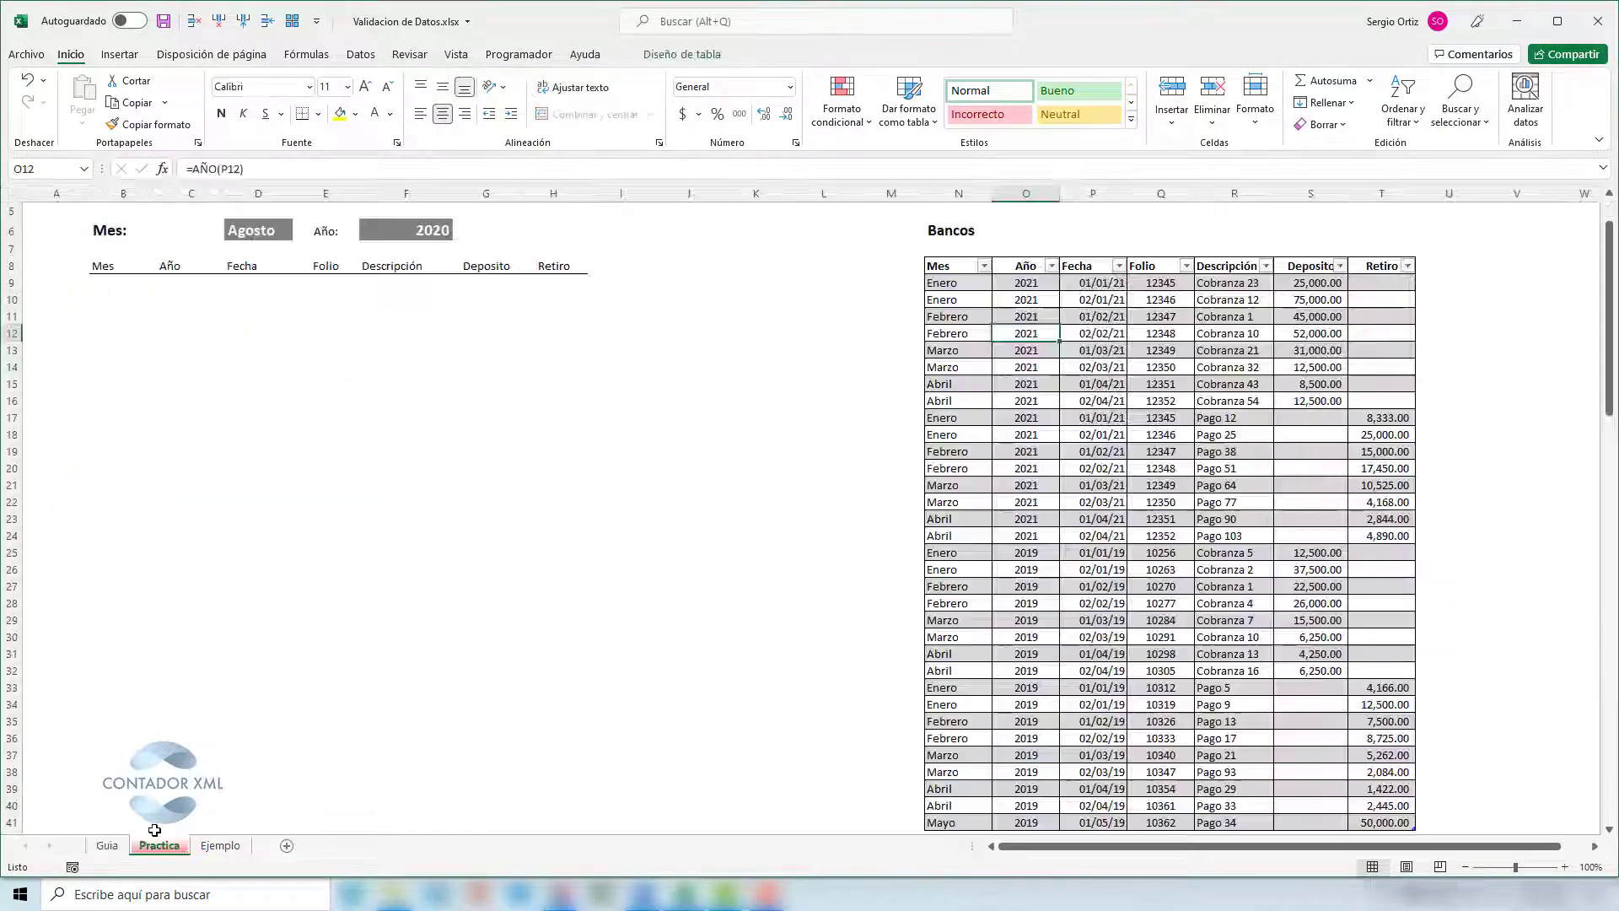
left_click(99, 284)
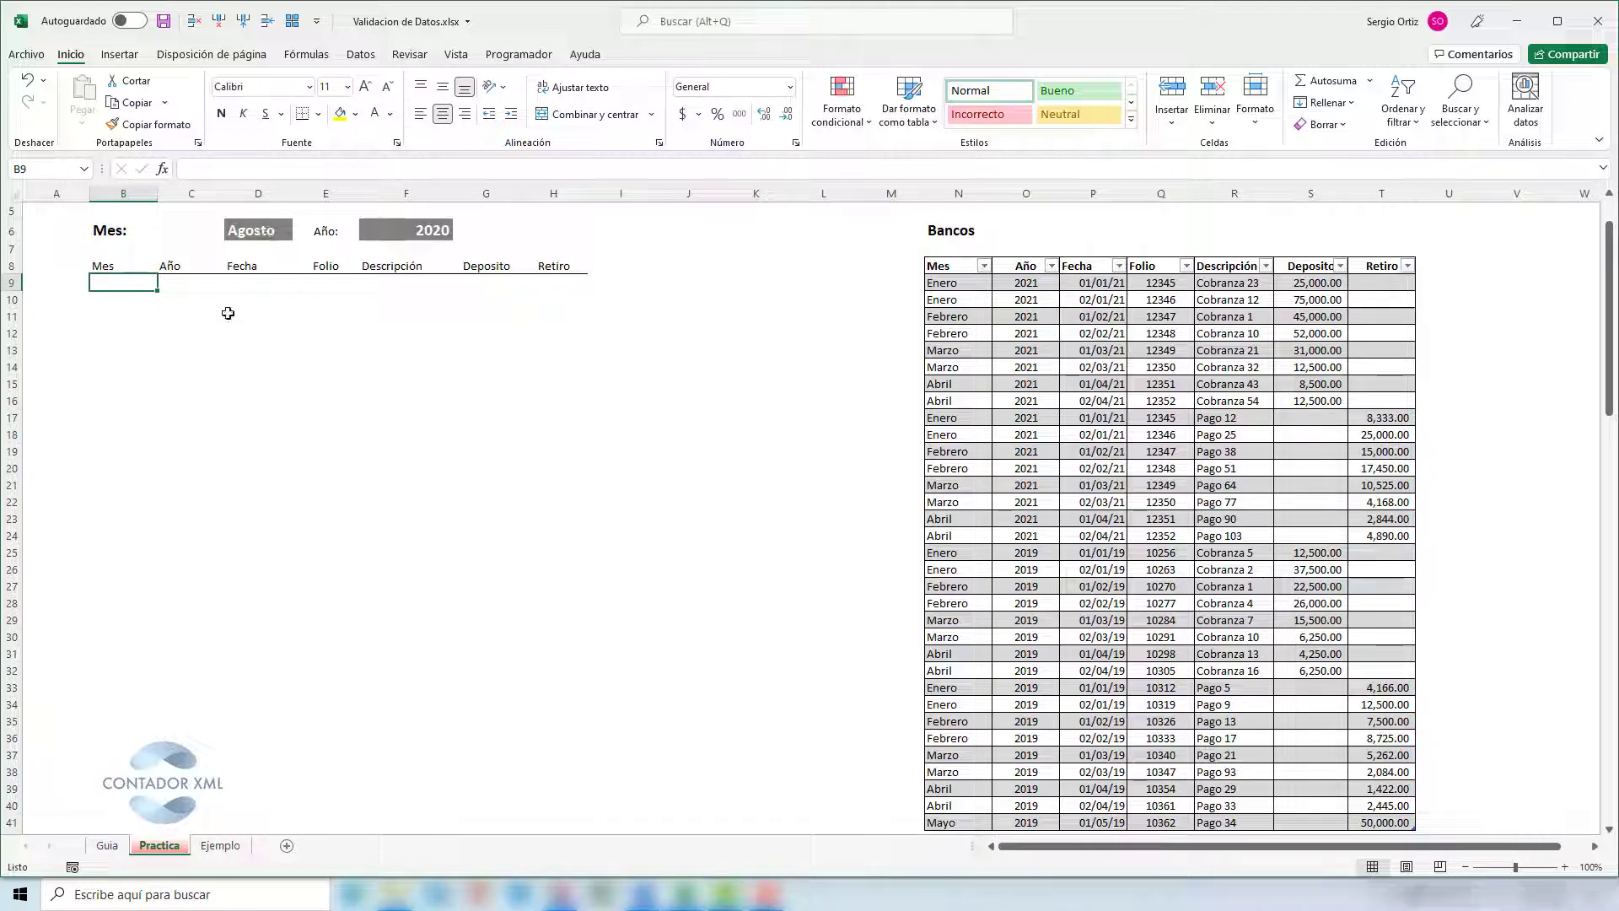
scroll(357, 486, "up", 2)
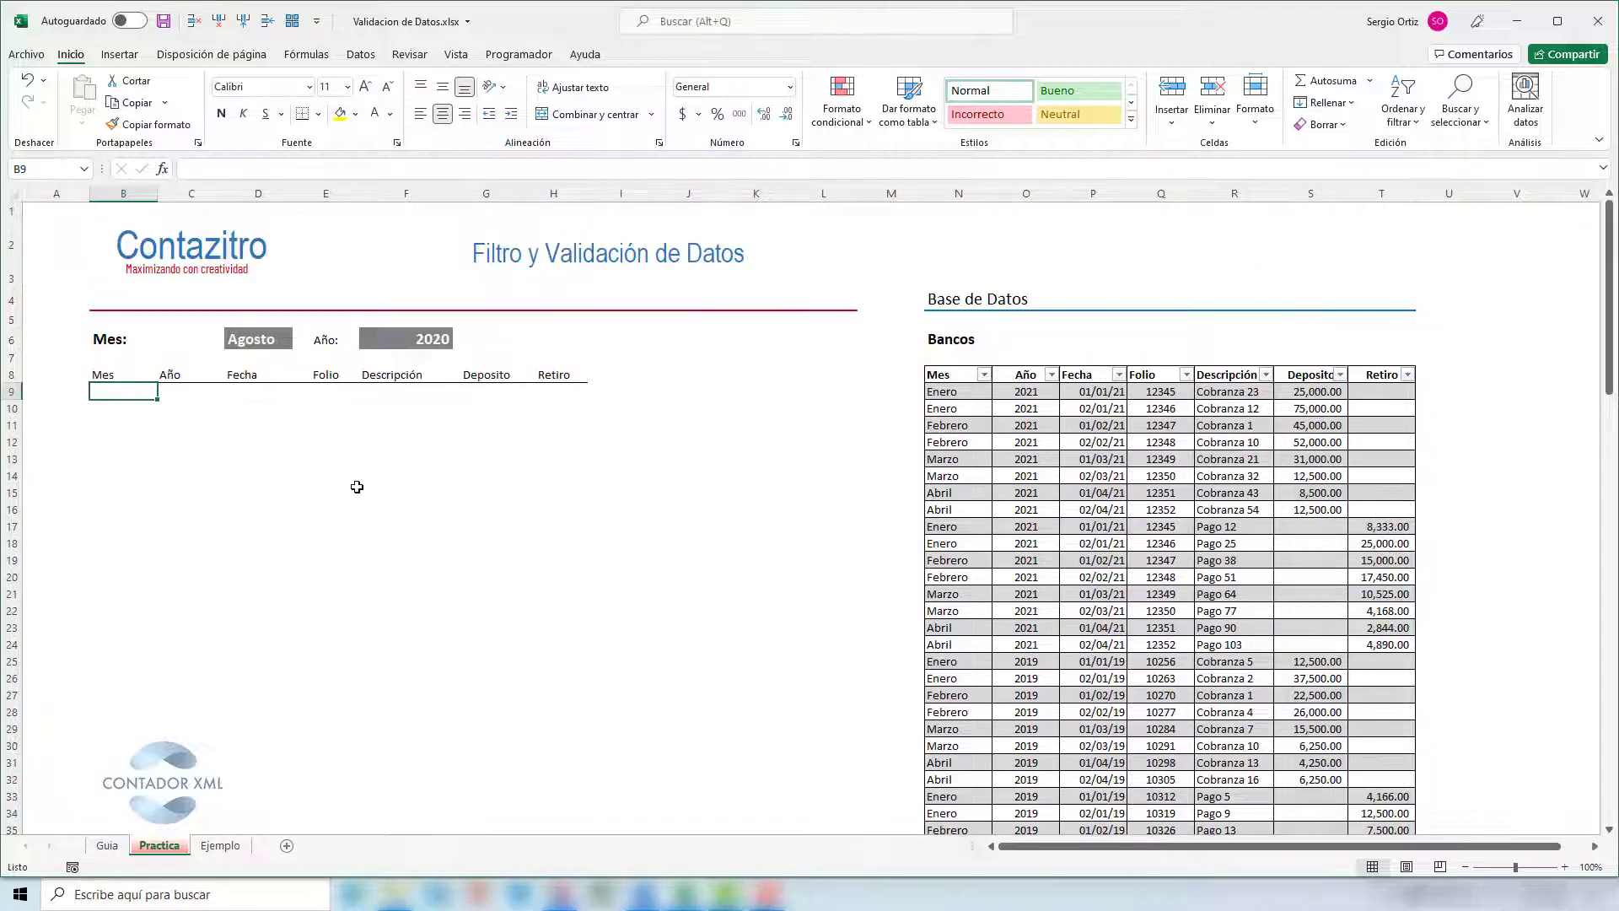
left_click_drag(124, 393, 574, 580)
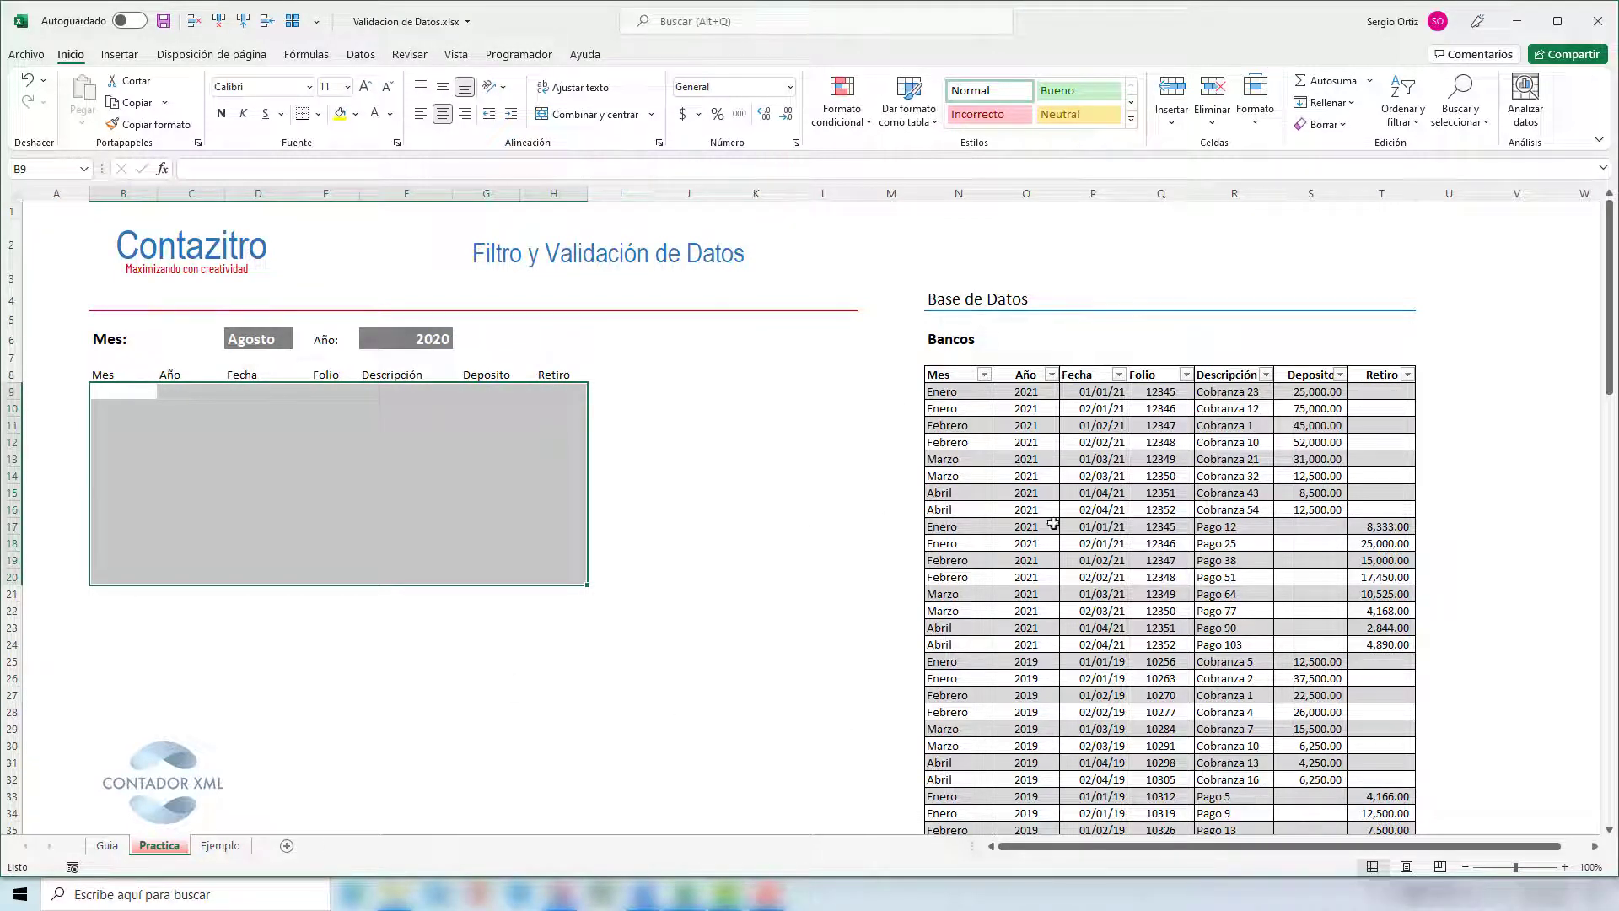
left_click_drag(954, 375, 1399, 641)
Start a FILTRAR formula in B9 with BdBancos3 as the array and BdBancos3[Mes]=D6 as the include condition.
left_click(119, 395)
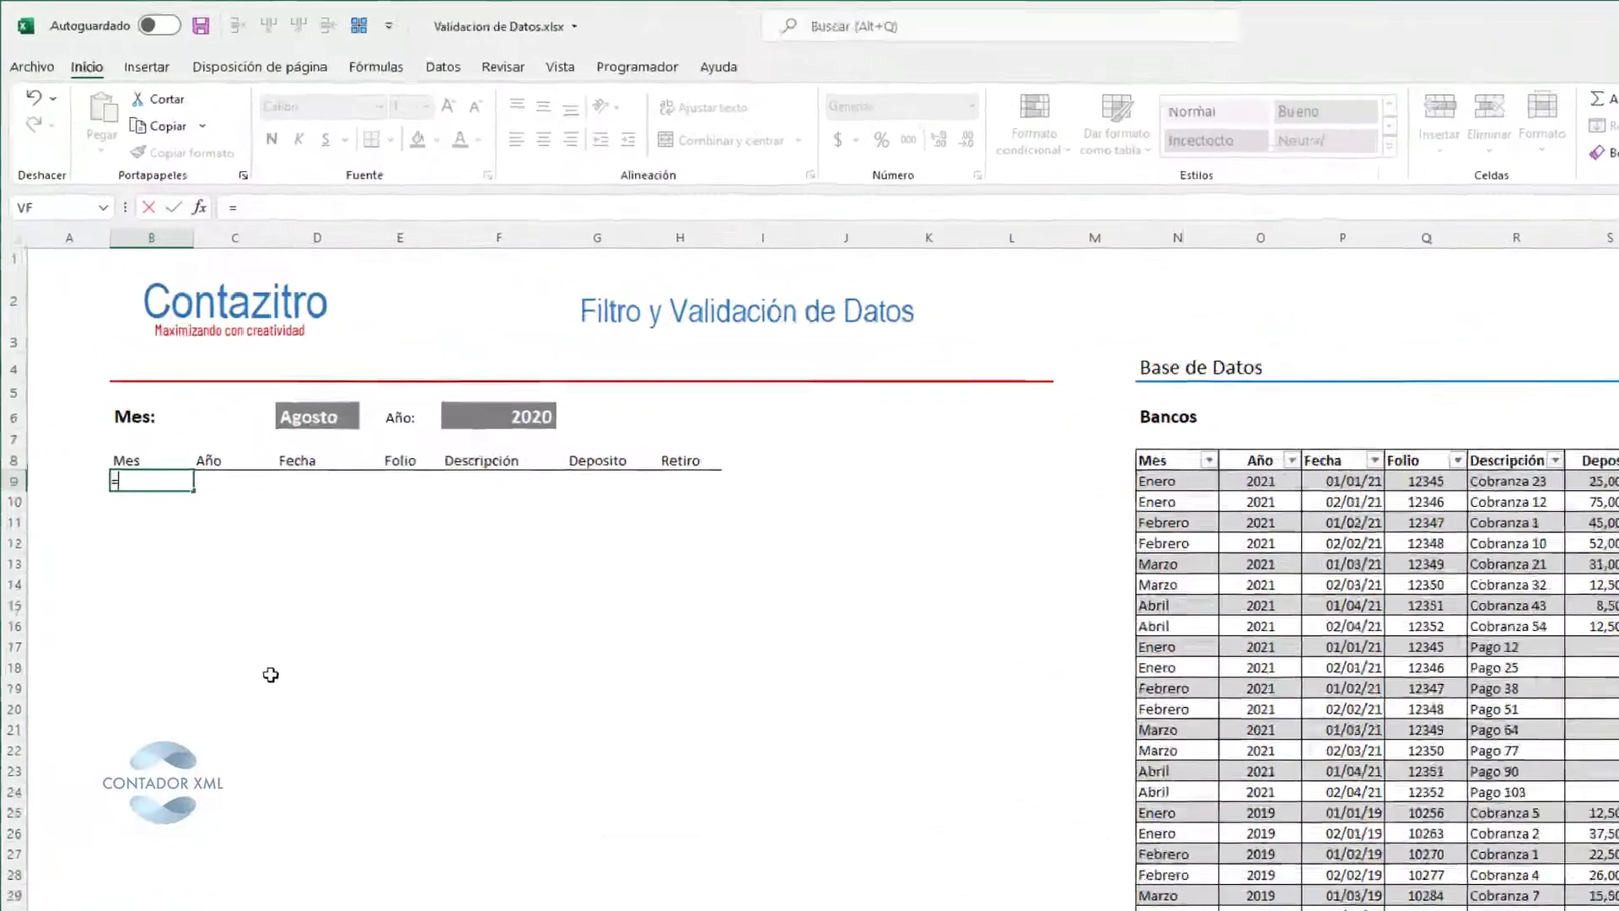
type("=fil")
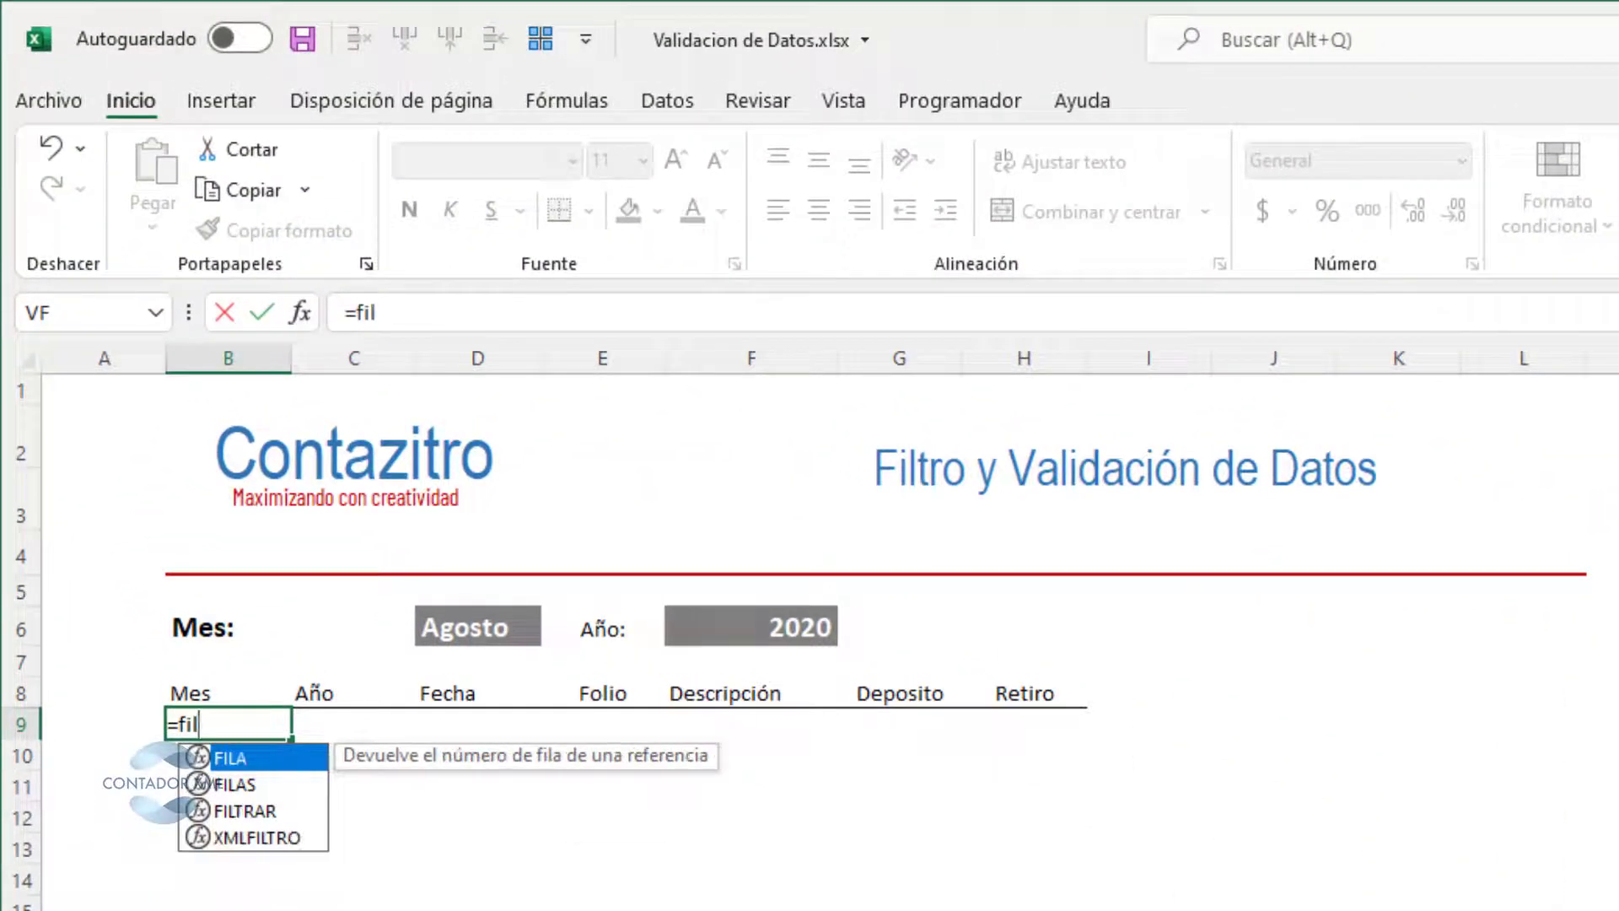
double_click(245, 812)
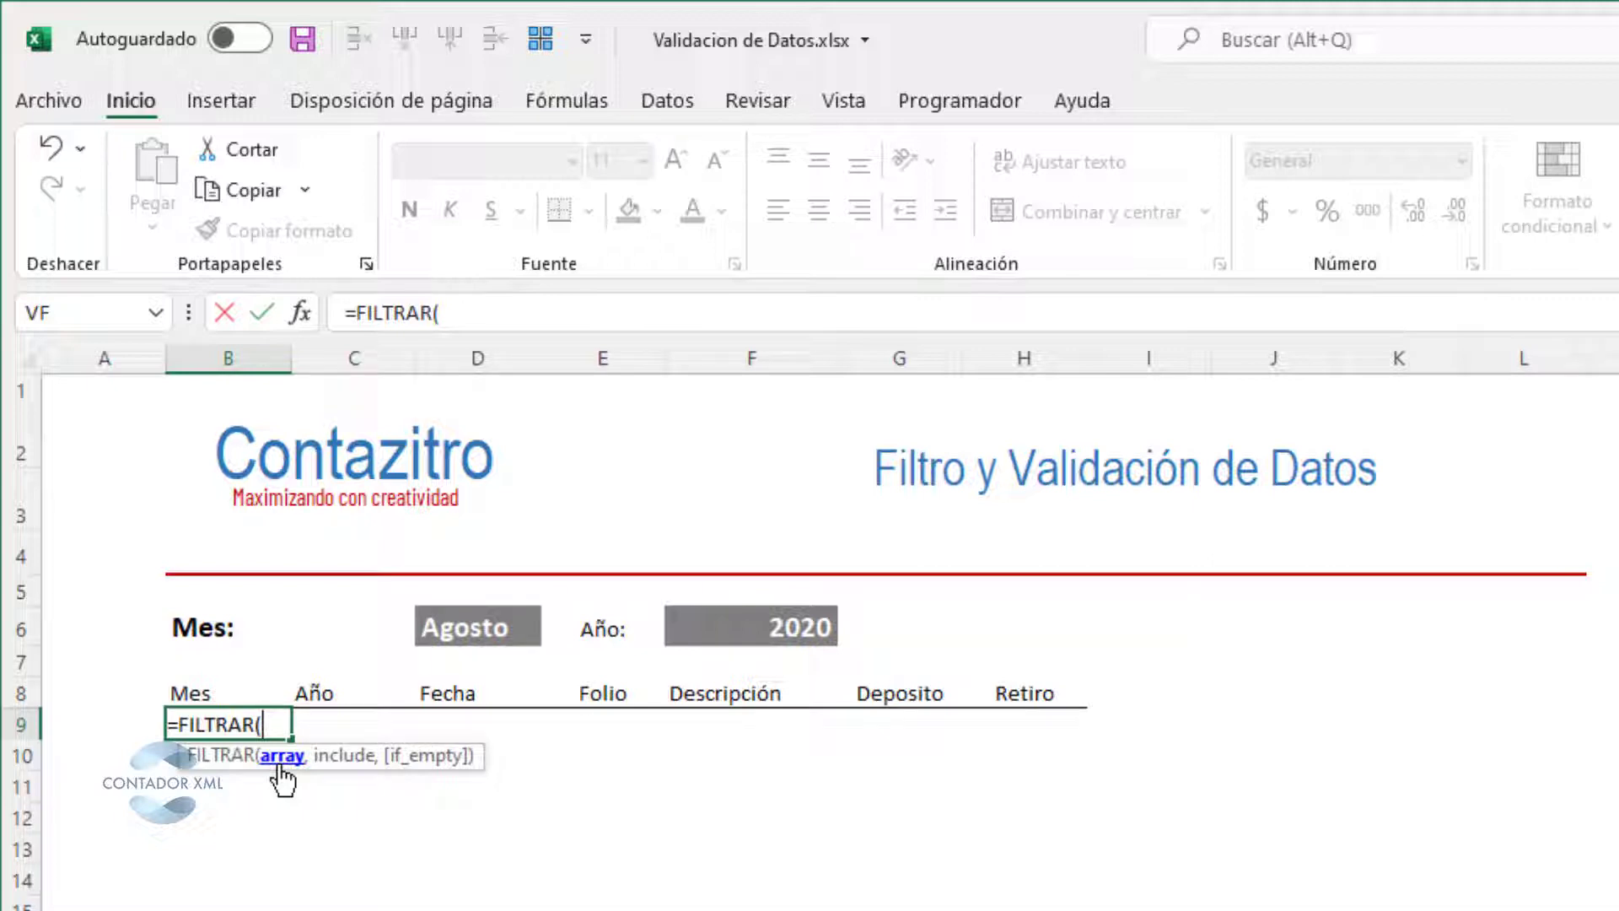
type("bd")
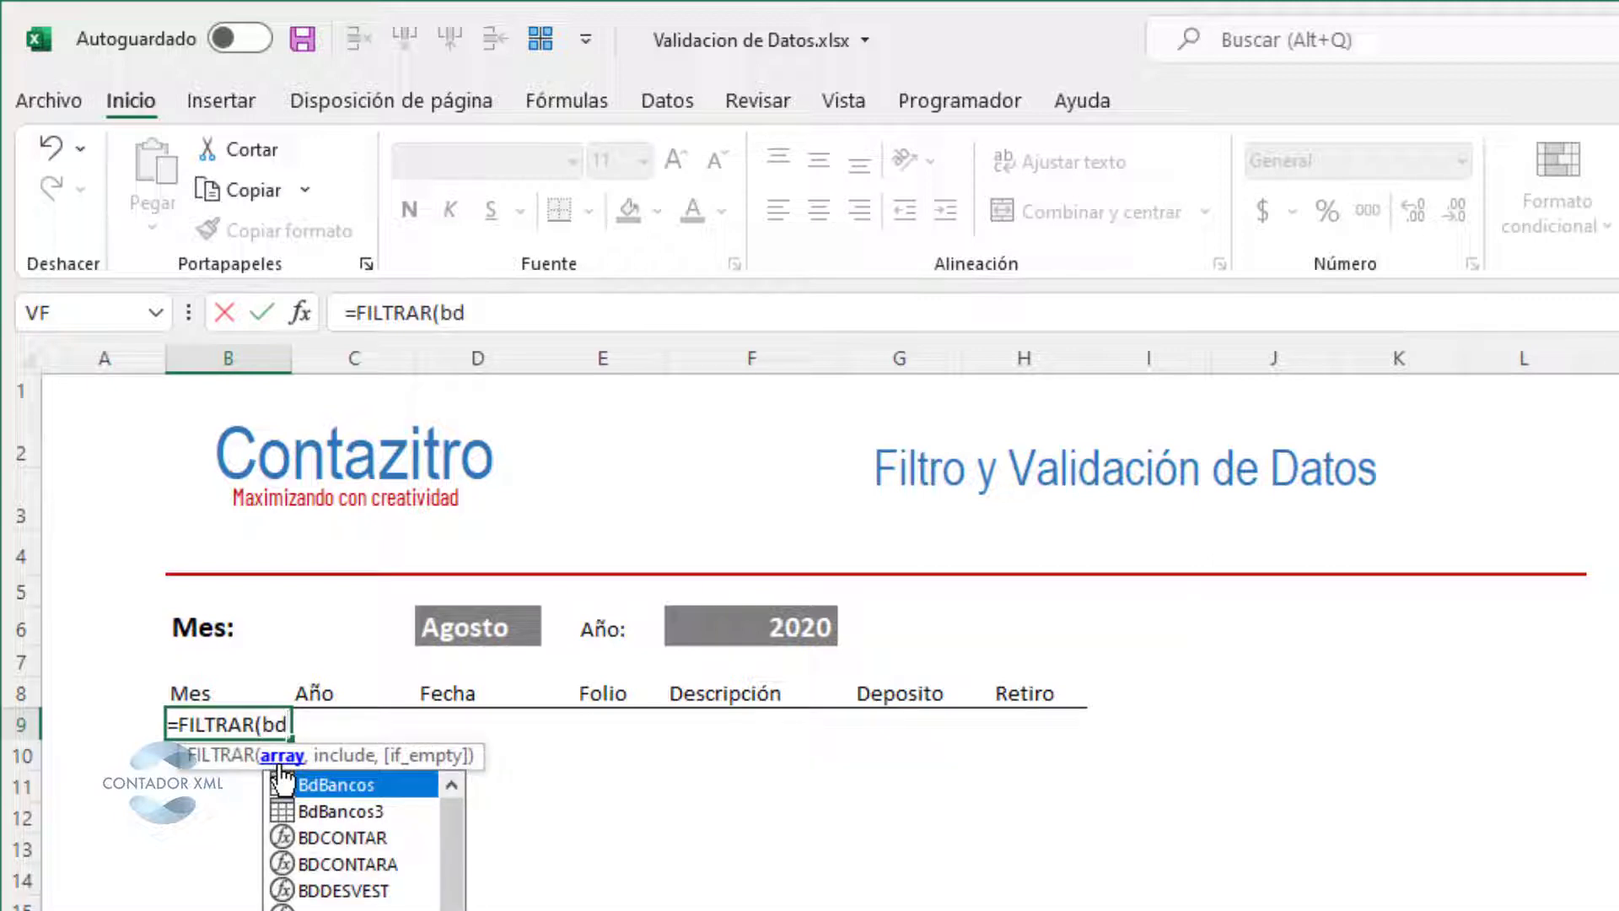
double_click(313, 811)
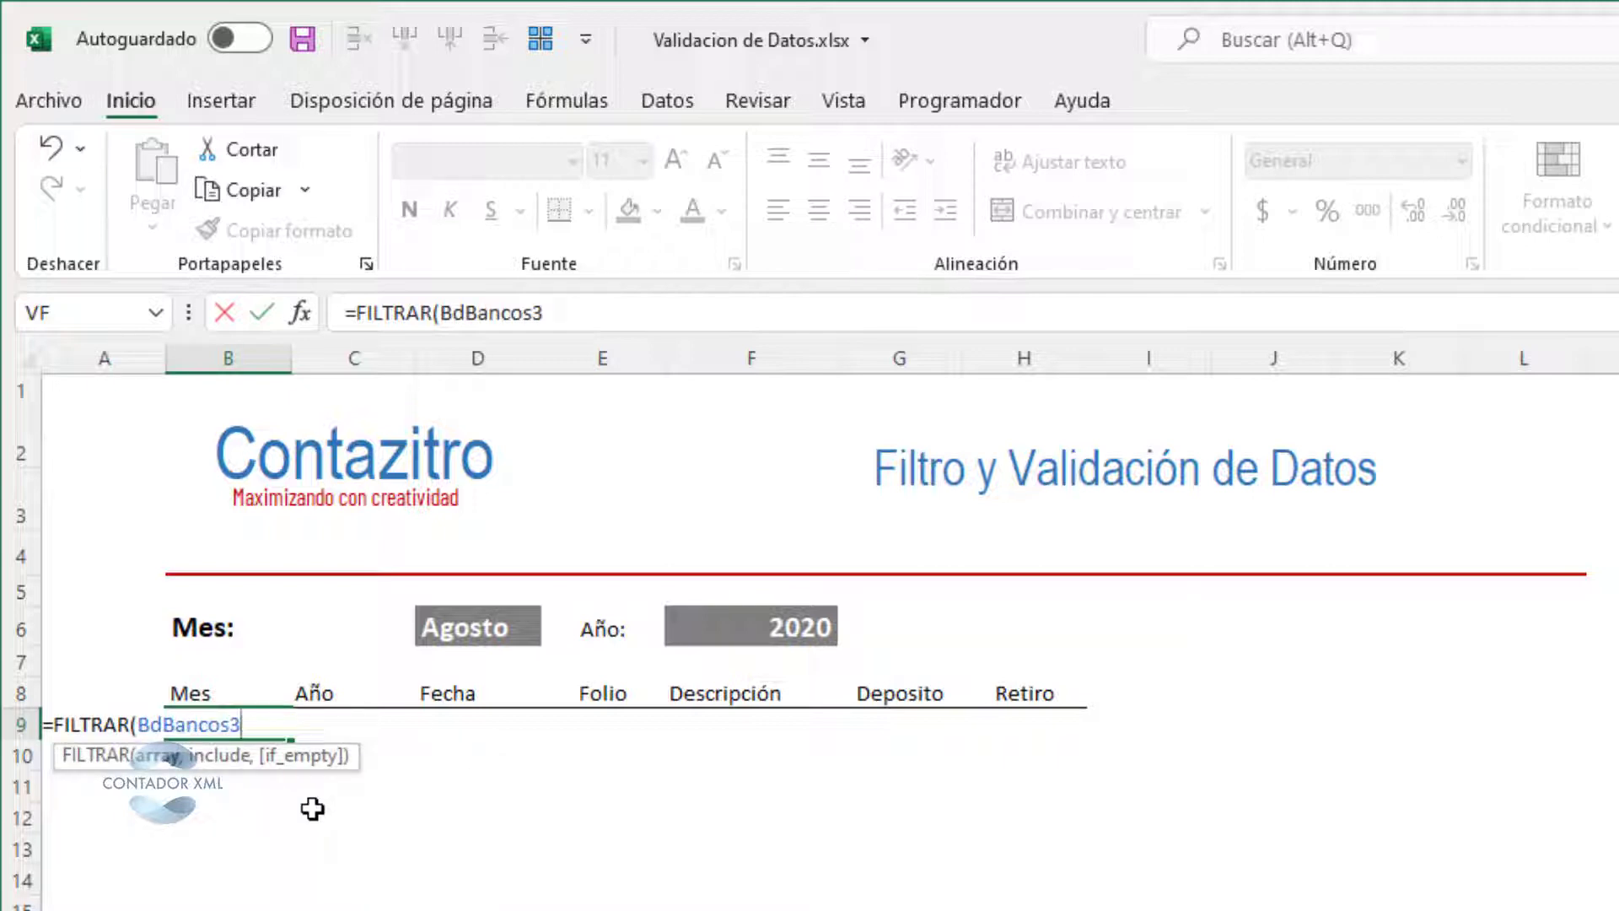
type(",")
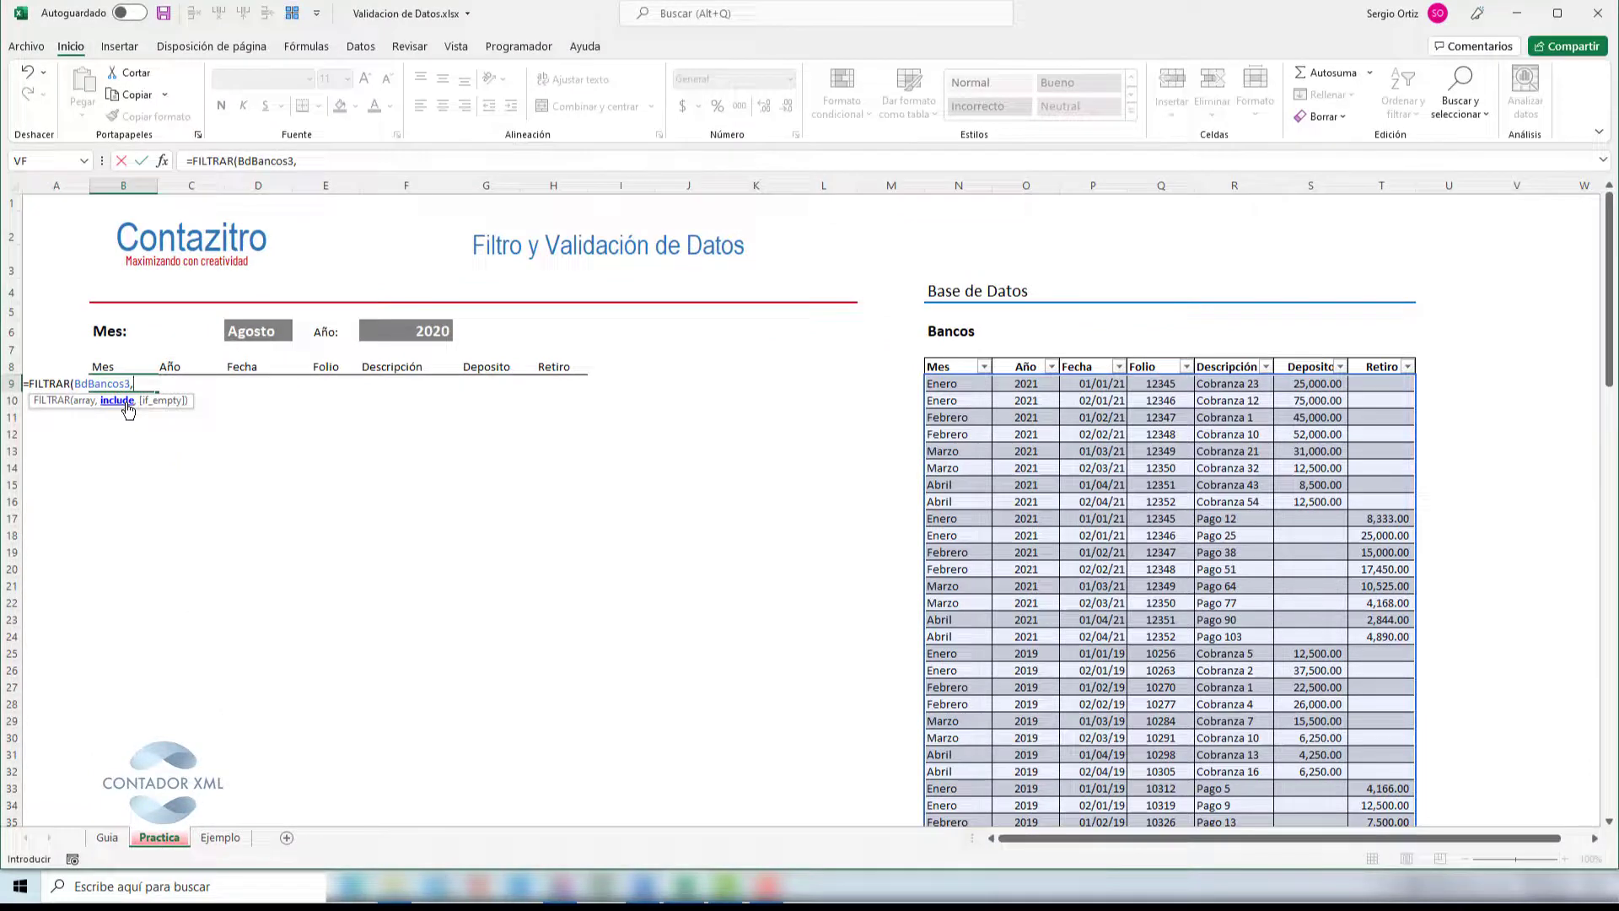
left_click(955, 365)
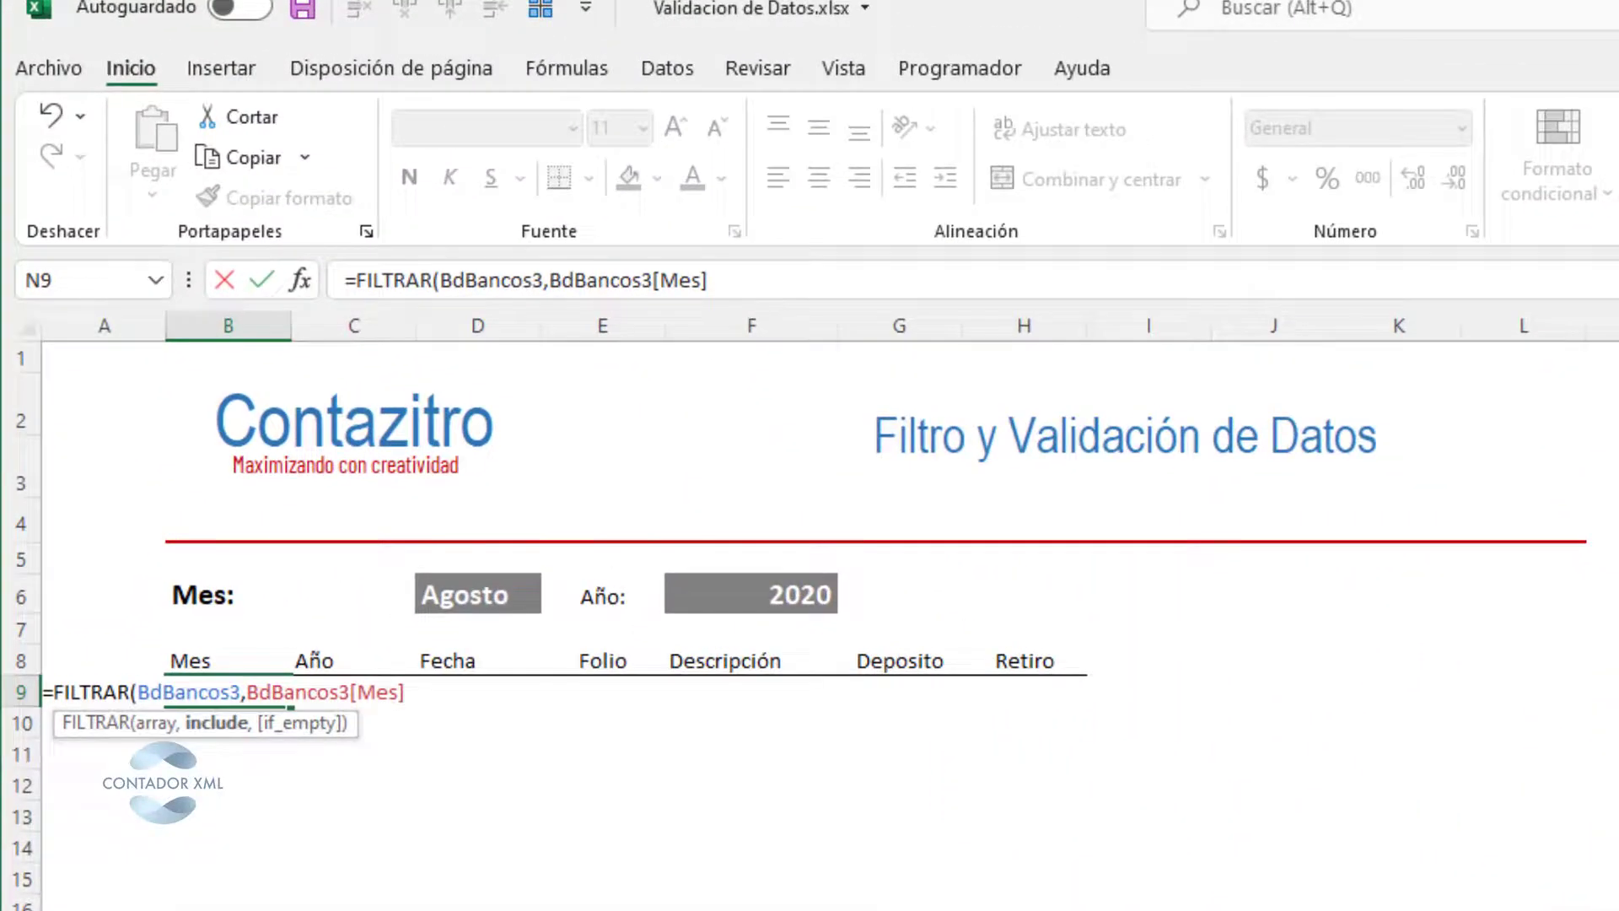
type("=")
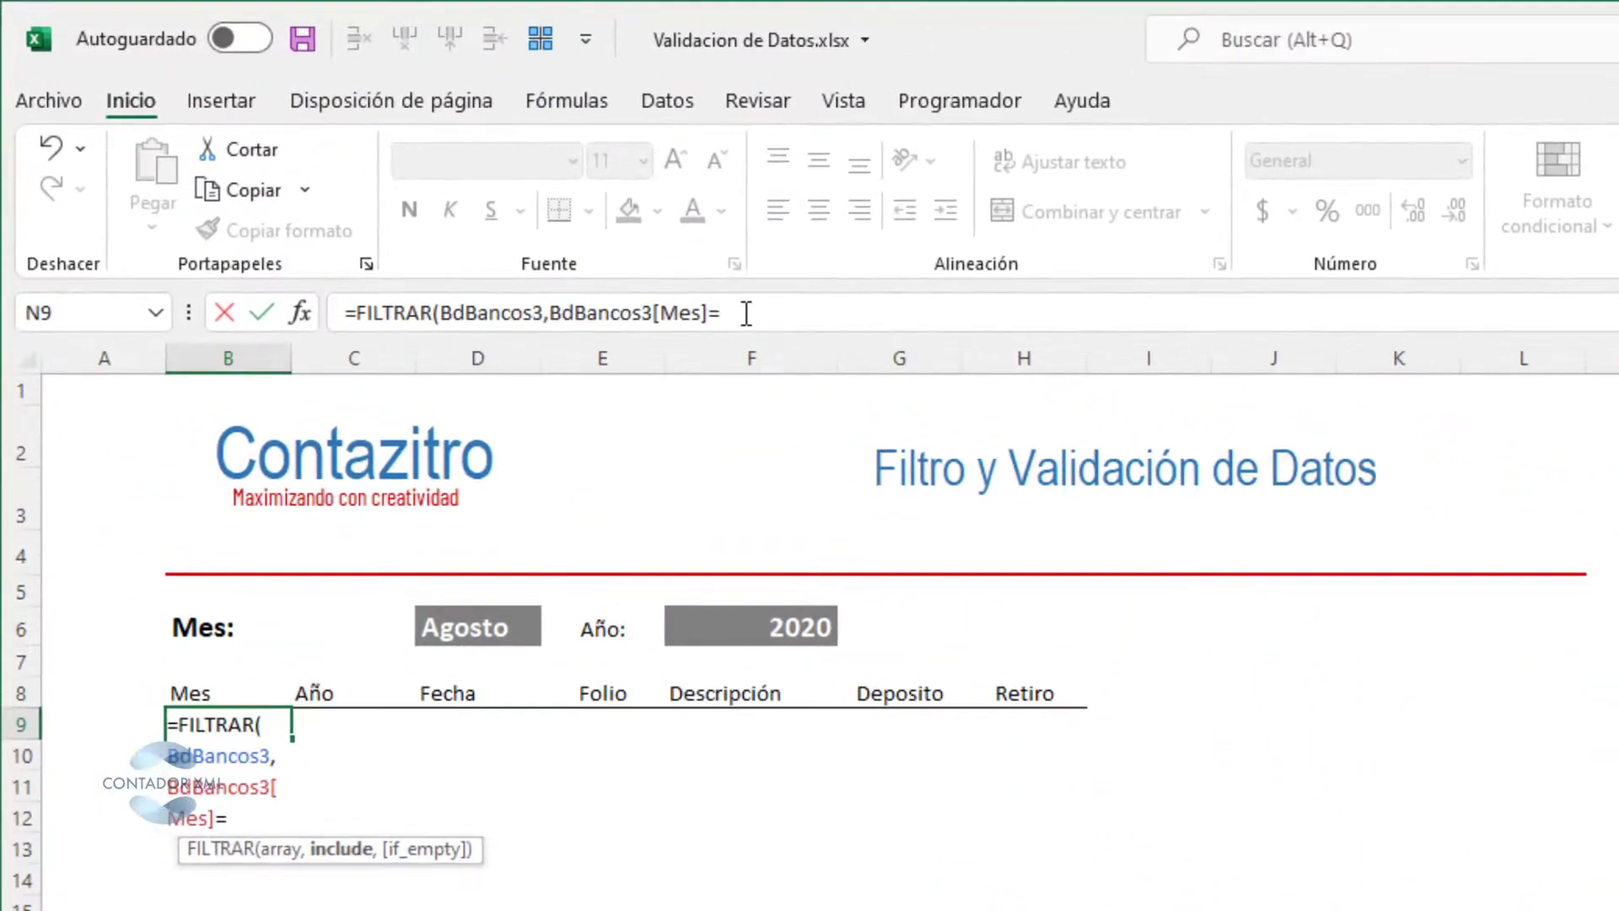
left_click(482, 634)
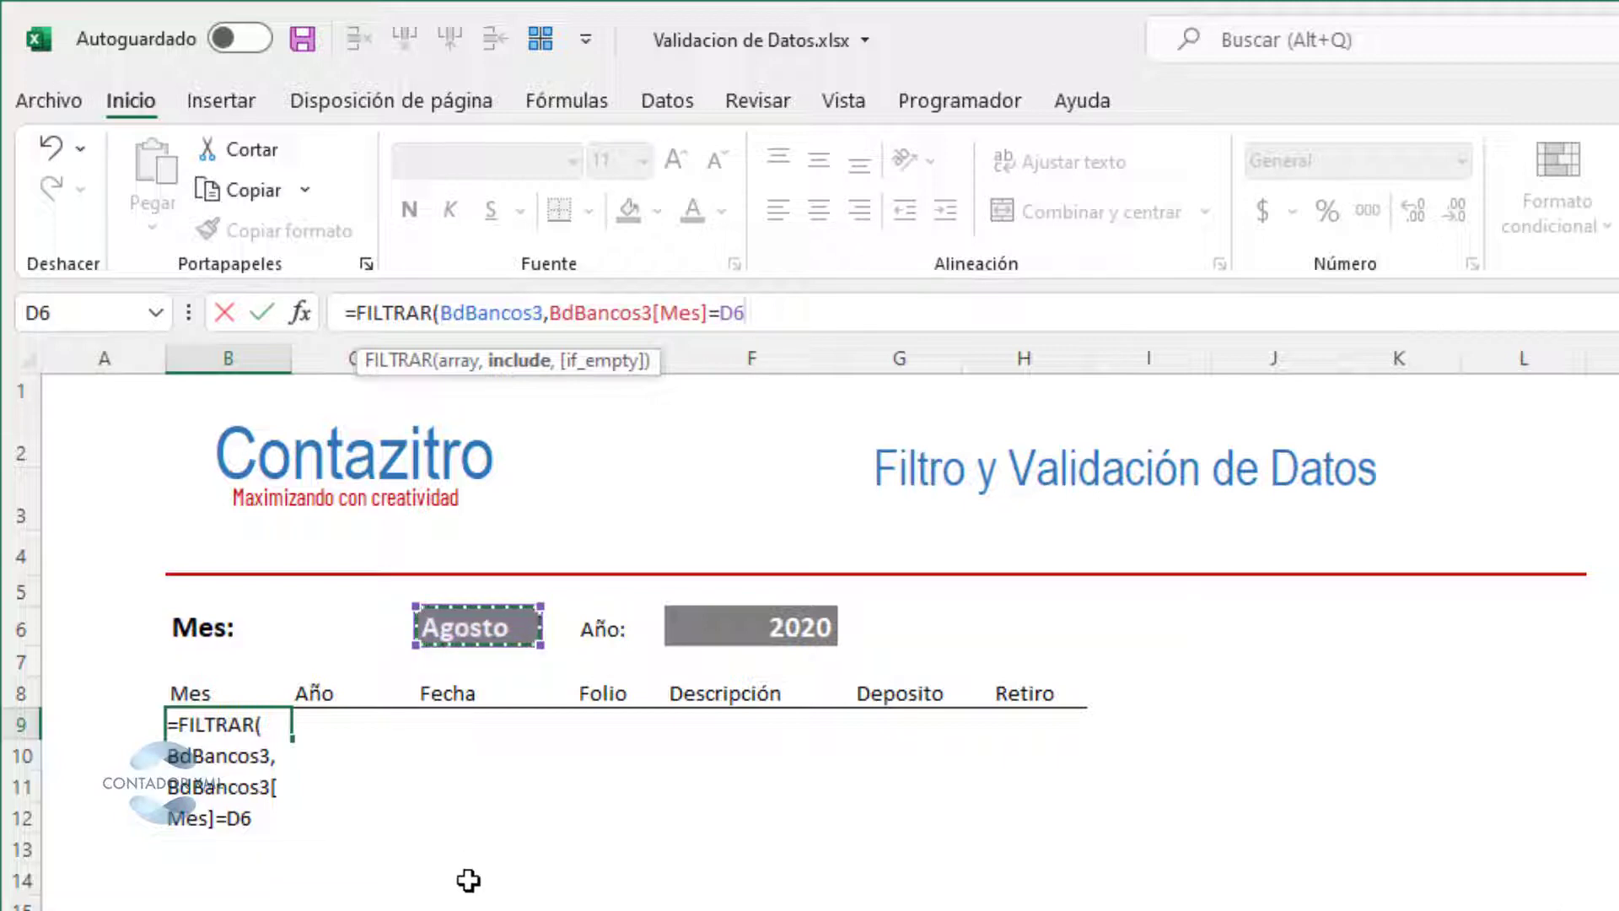
Complete the B9 FILTRAR formula with "No Existe" as the if_empty value.
type(",")
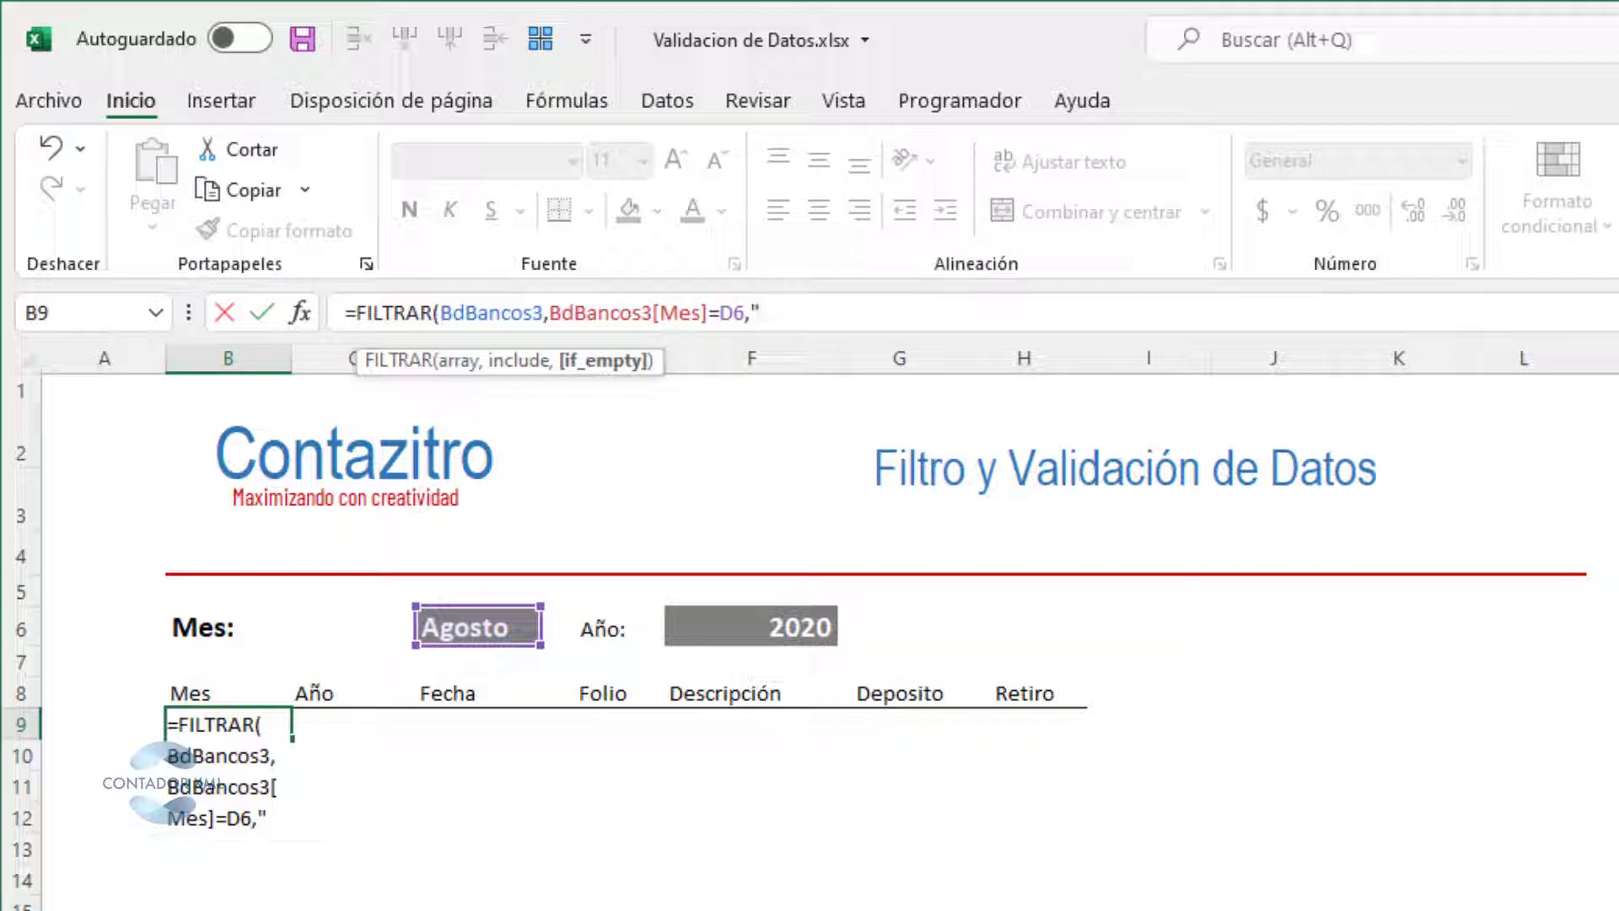
type("No Exi")
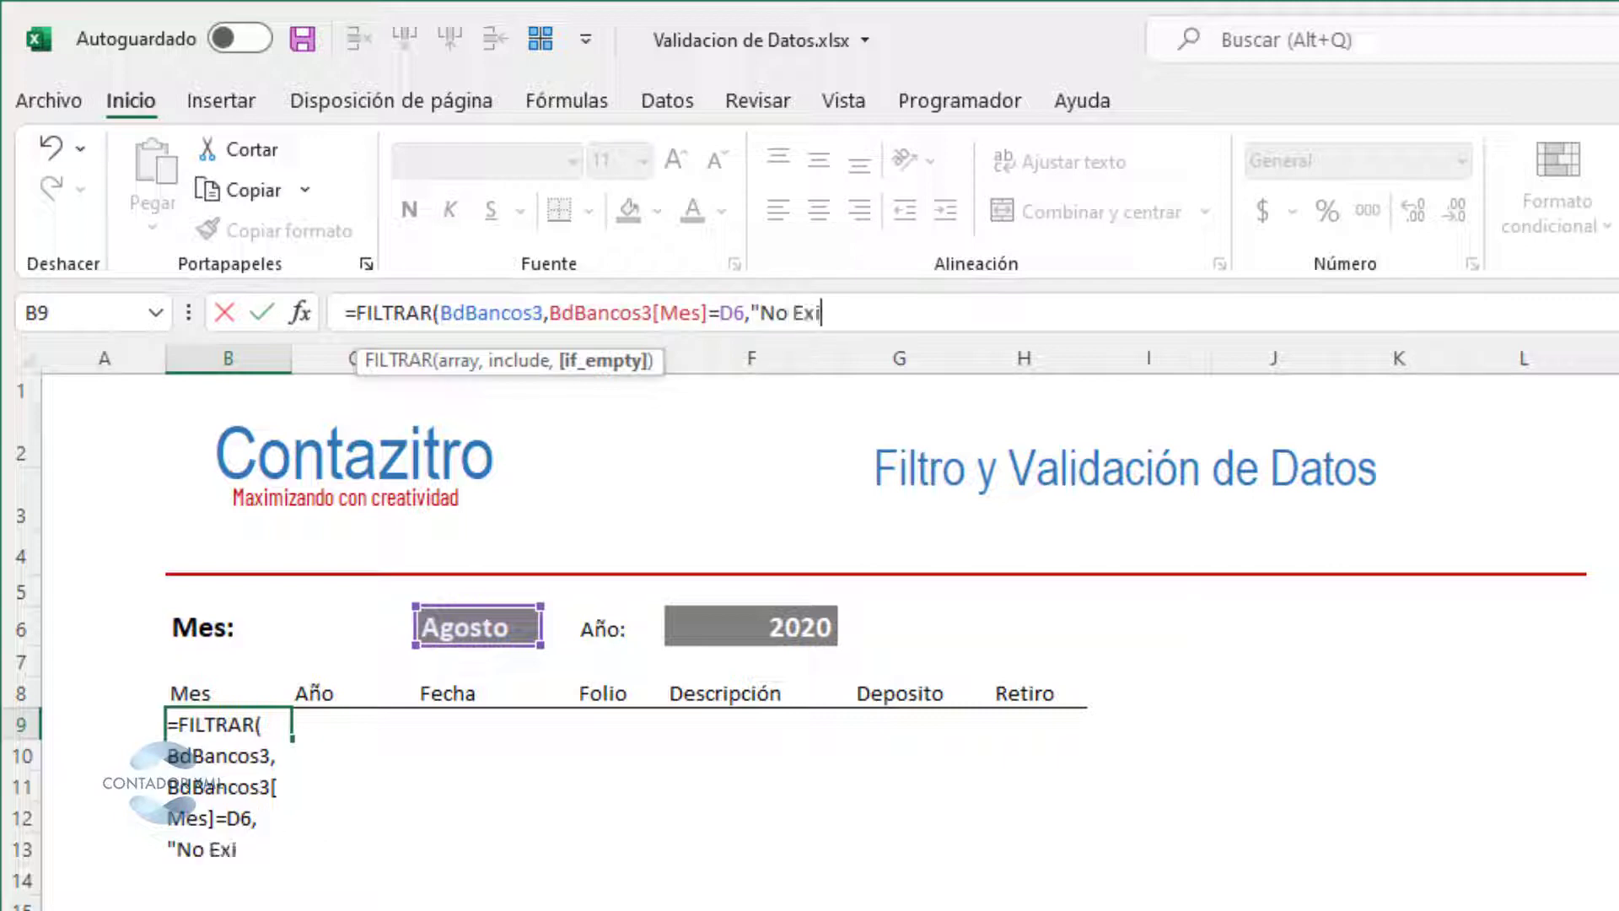
type("x")
key("BackSpace")
type("ste\")")
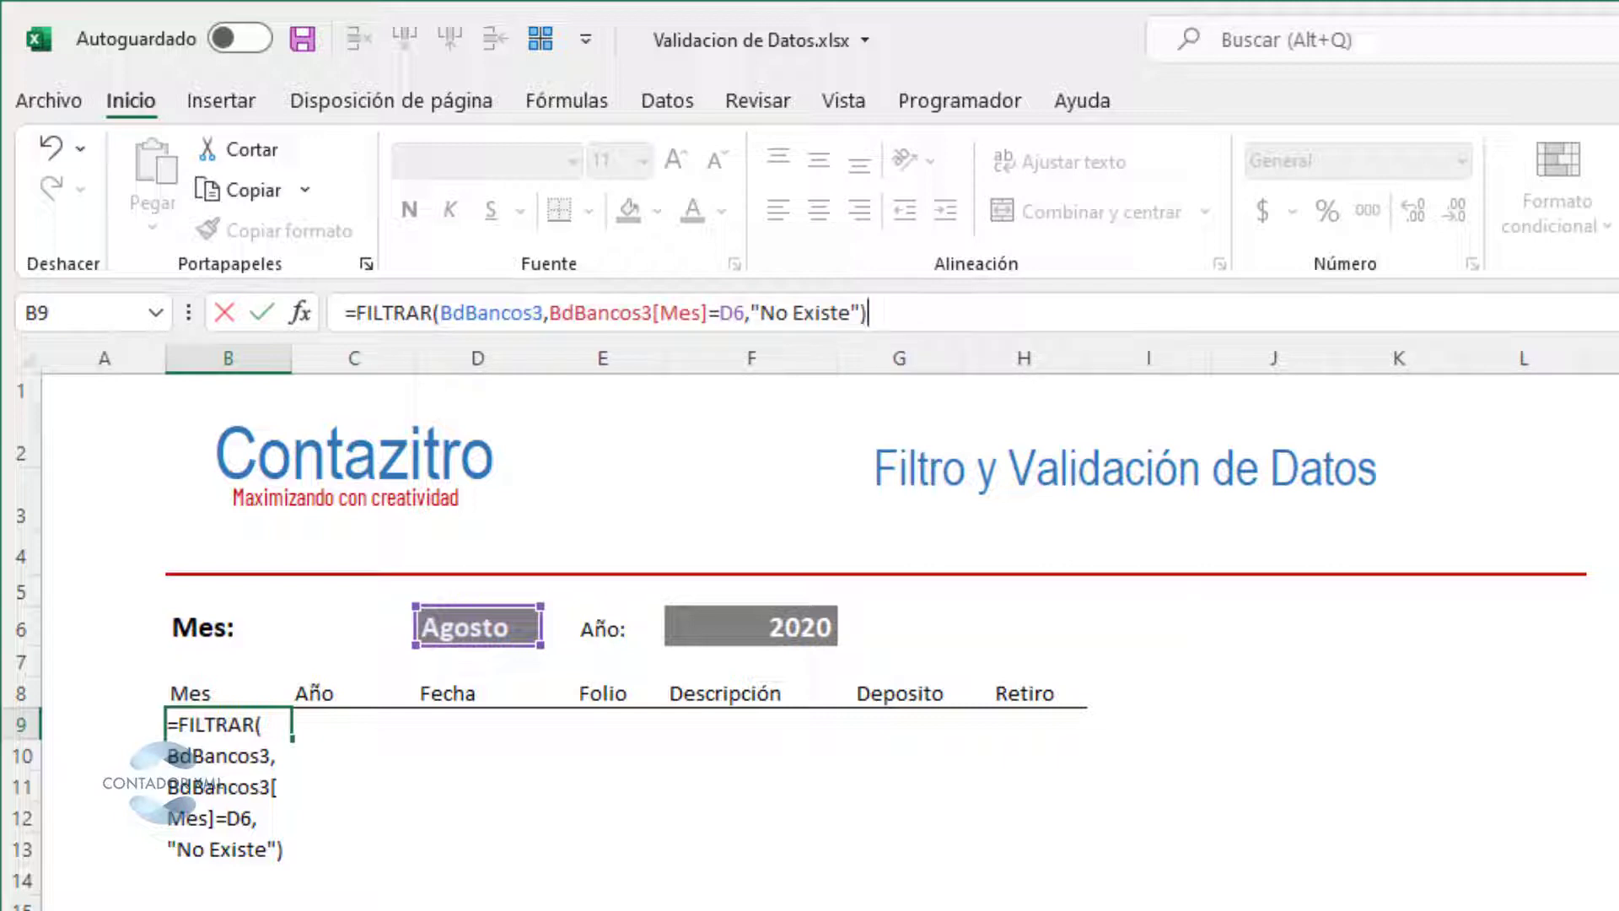
key("Return")
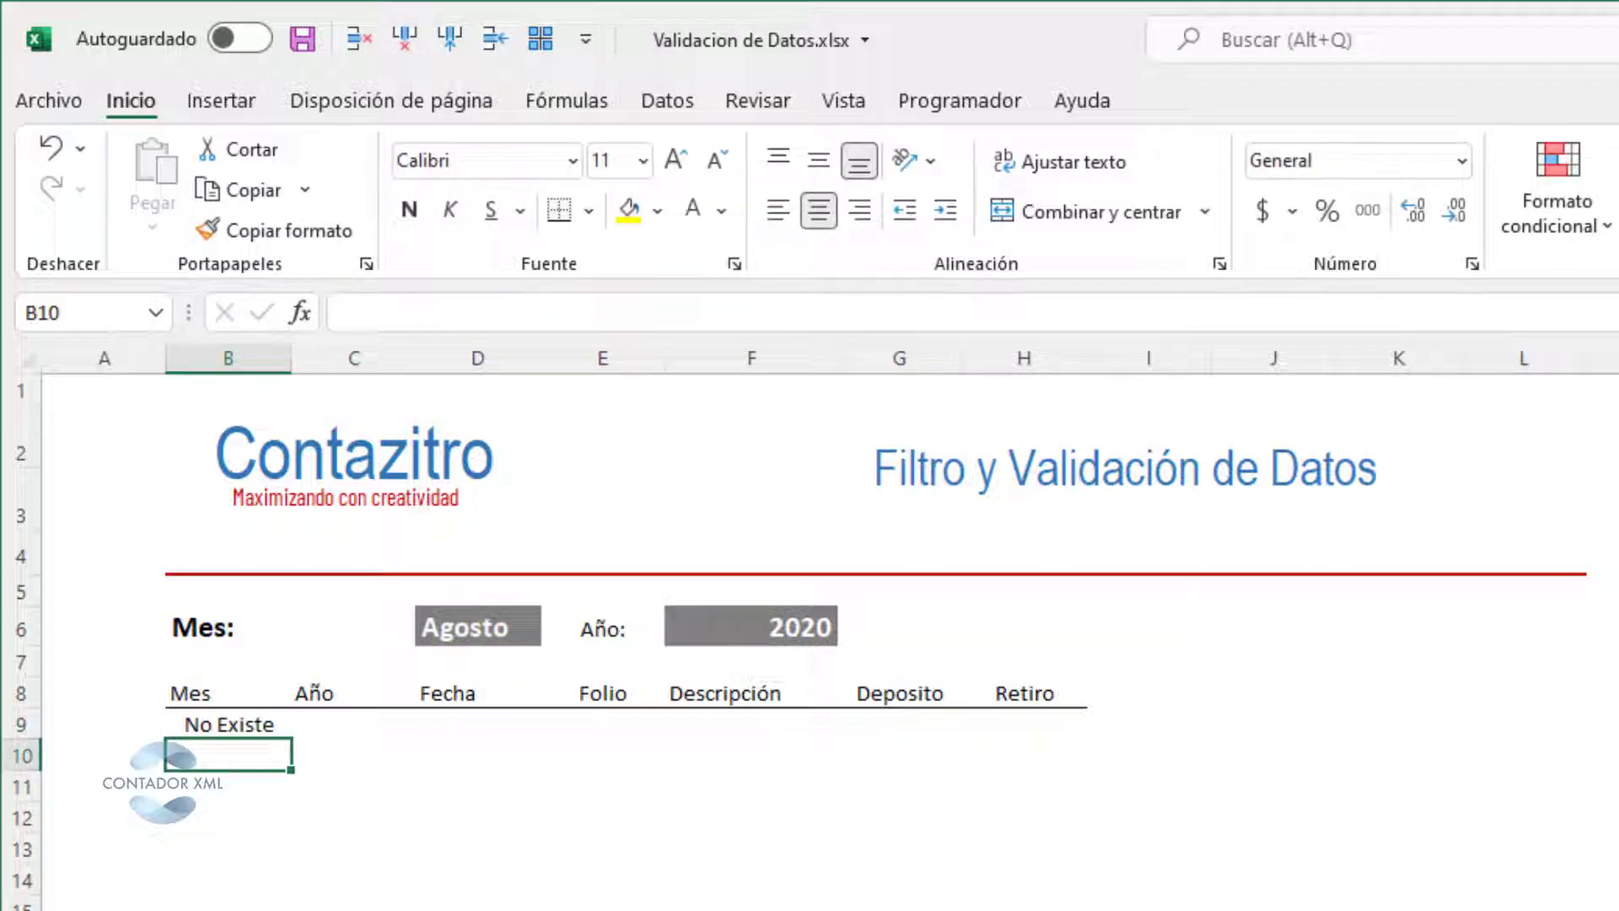
key("Up")
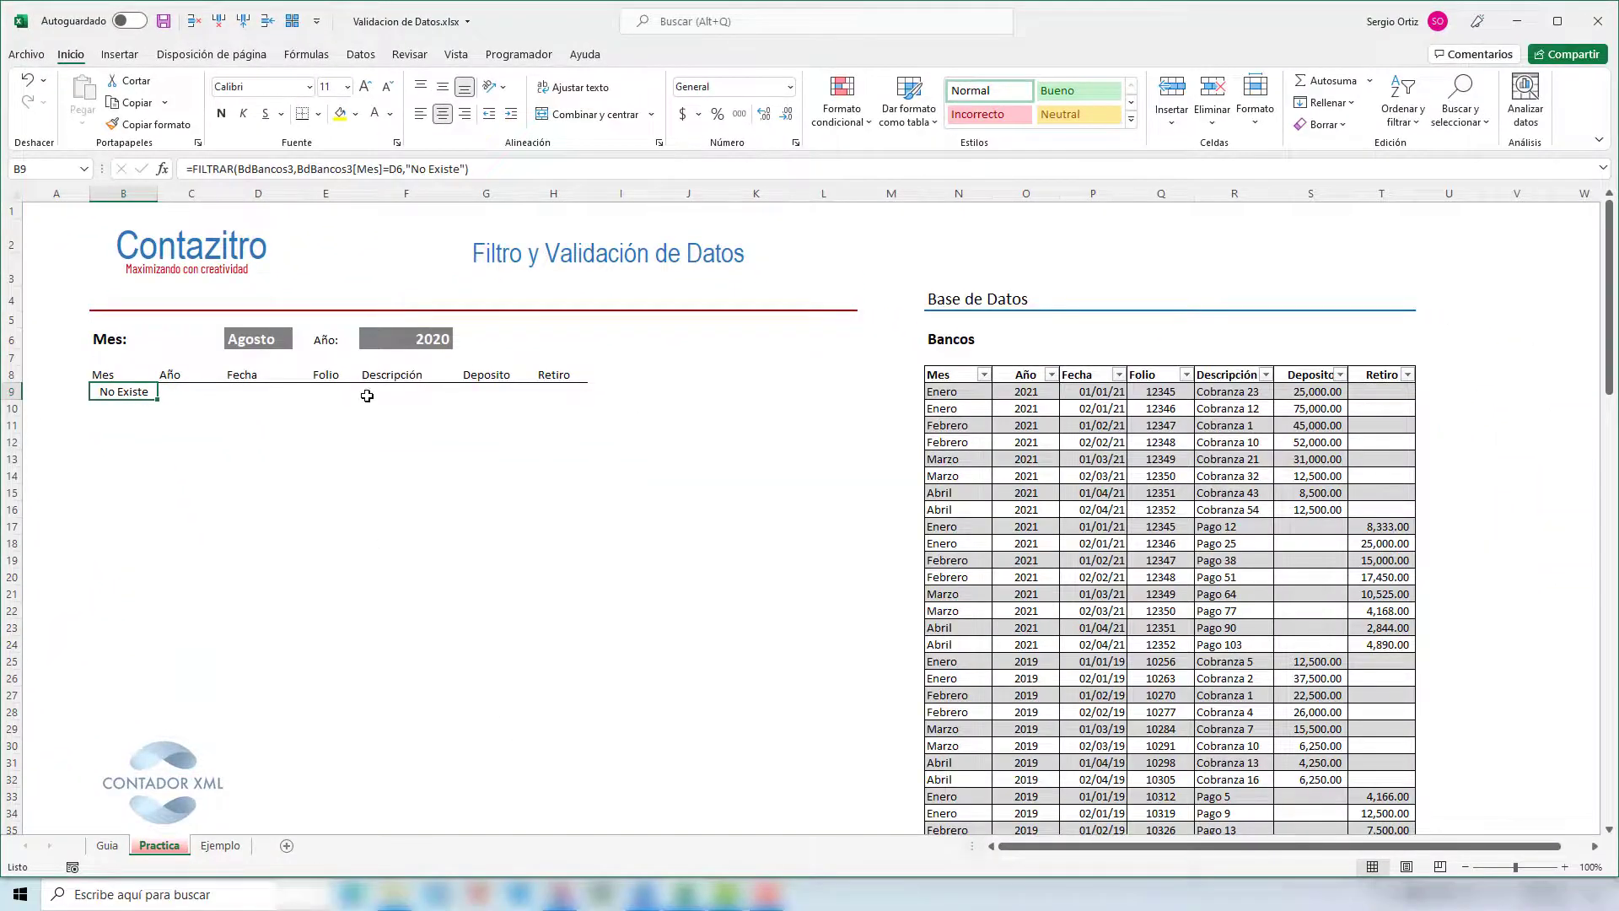
Set the Mes filter in D6 to Febrero and select the Año filter cell F6.
left_click(271, 340)
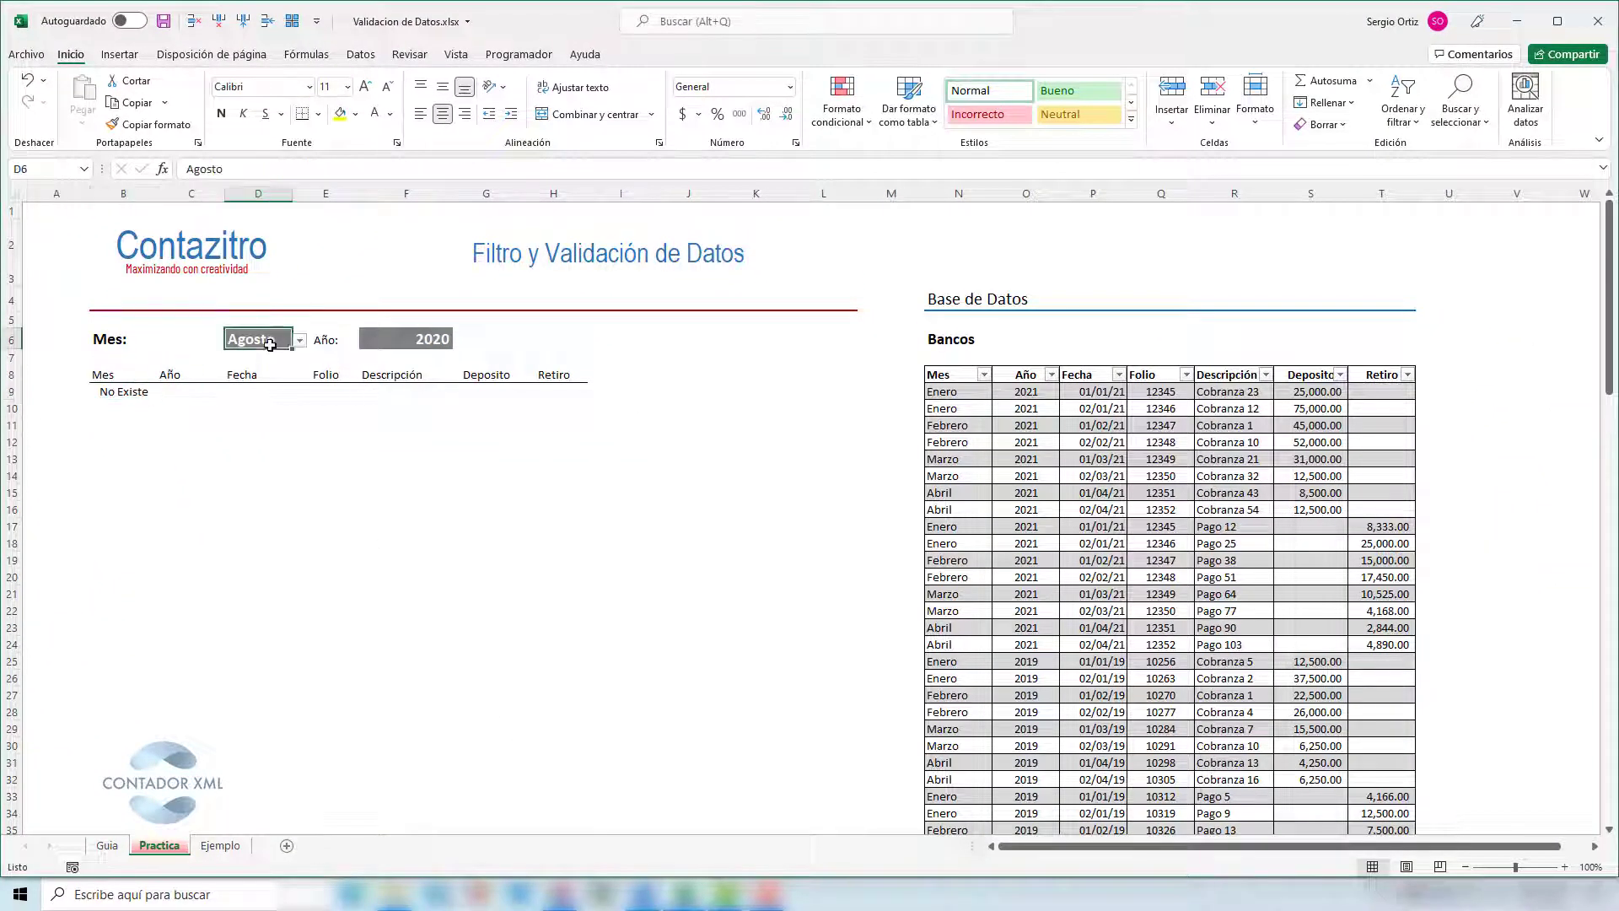
left_click(300, 342)
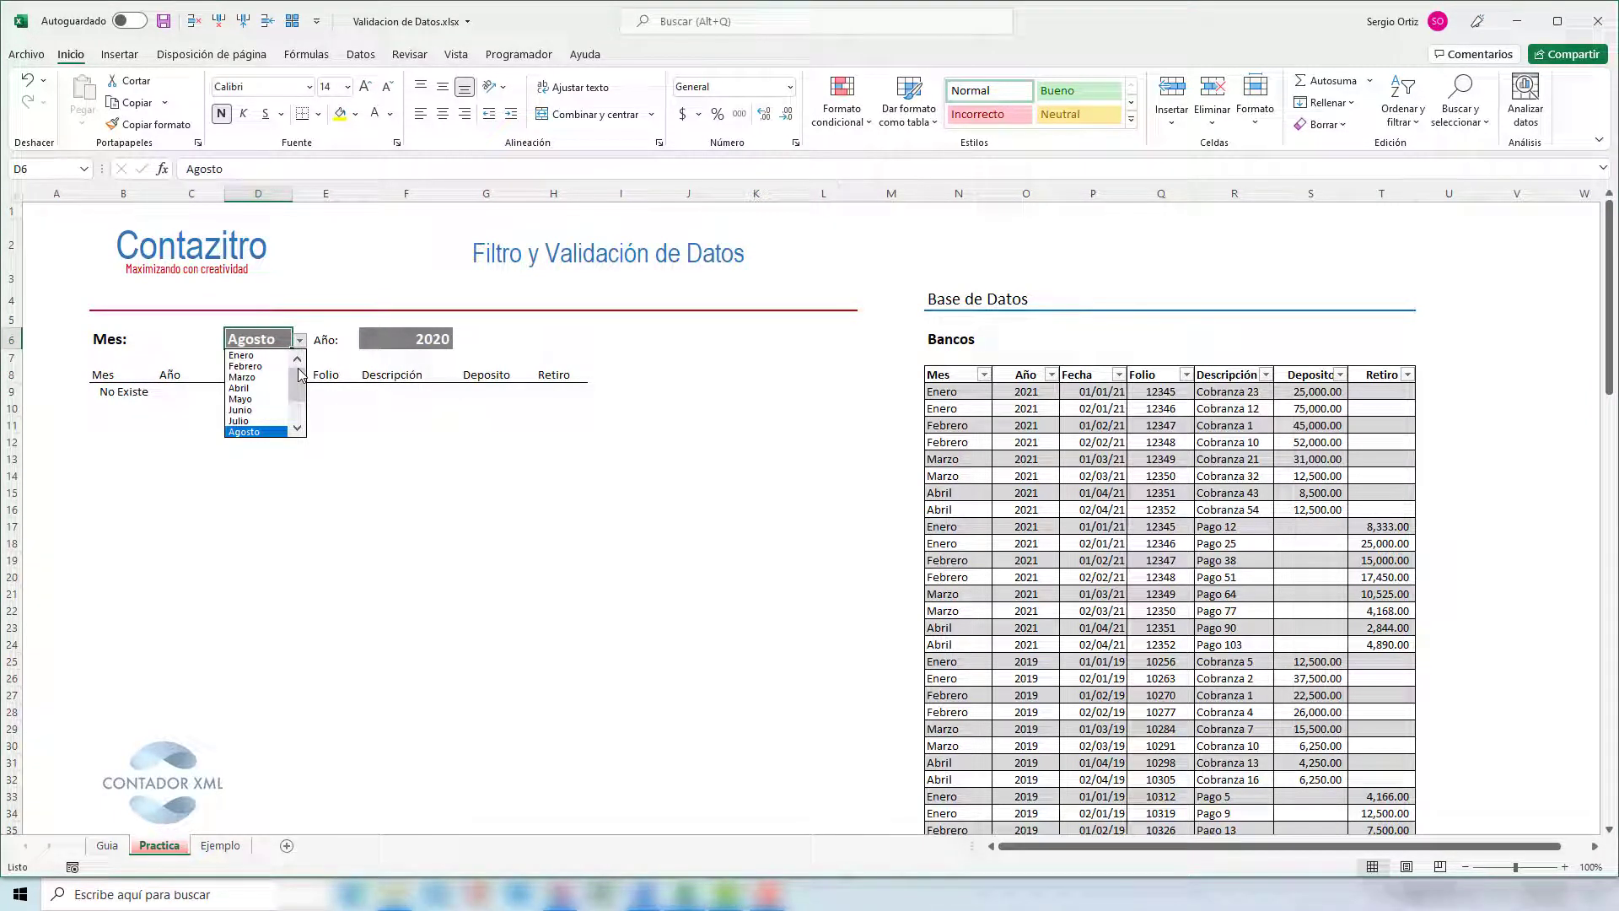
left_click(270, 367)
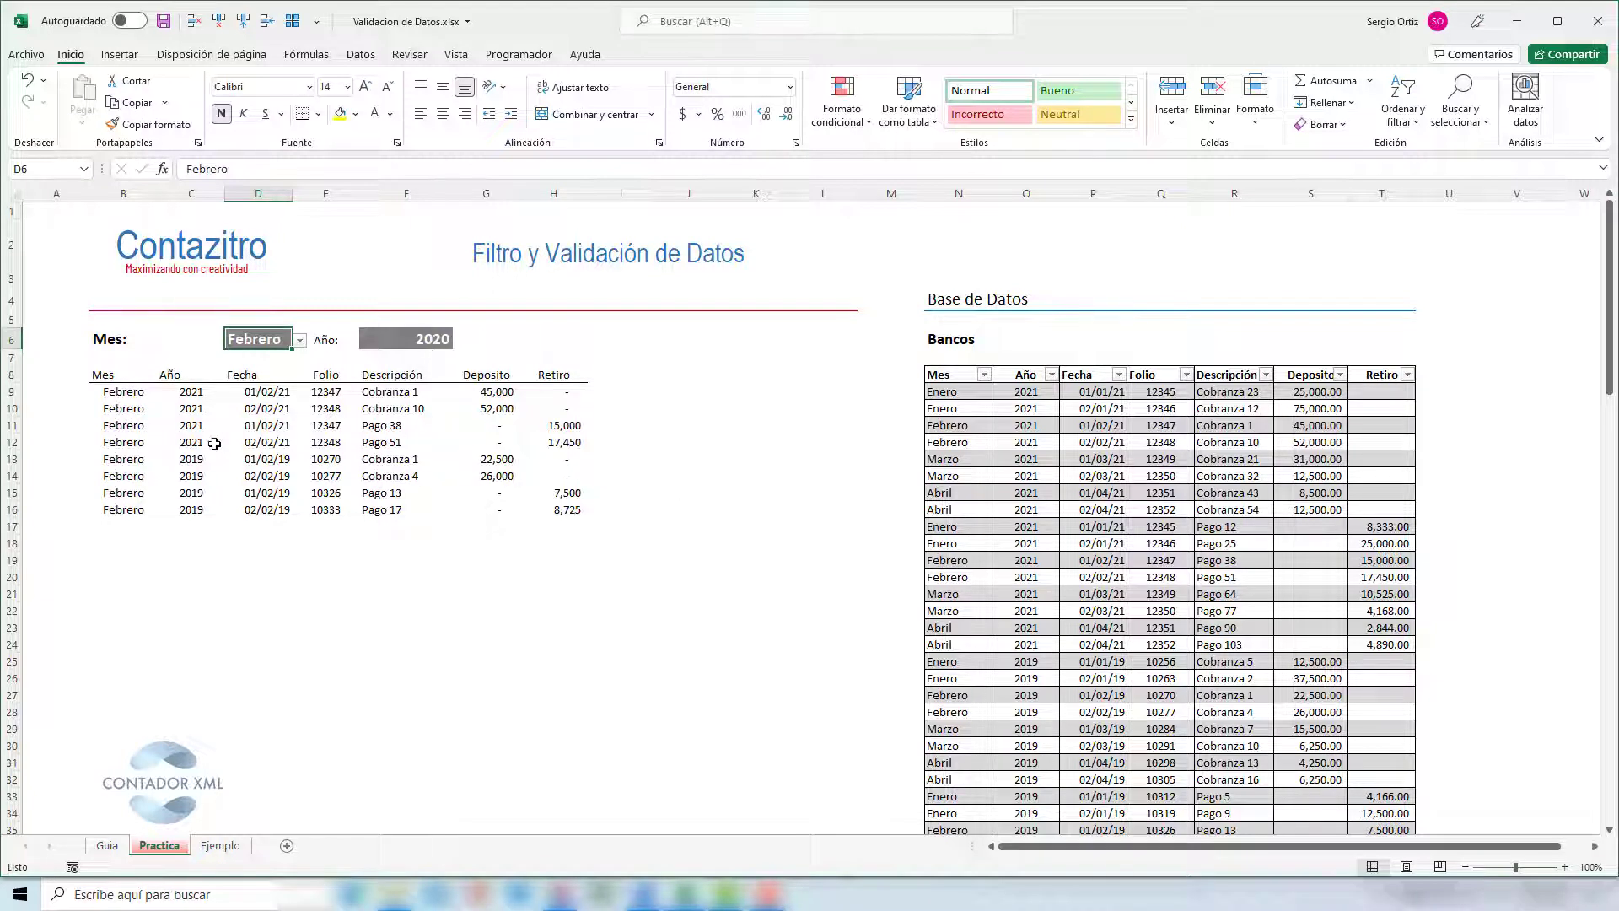
left_click(394, 342)
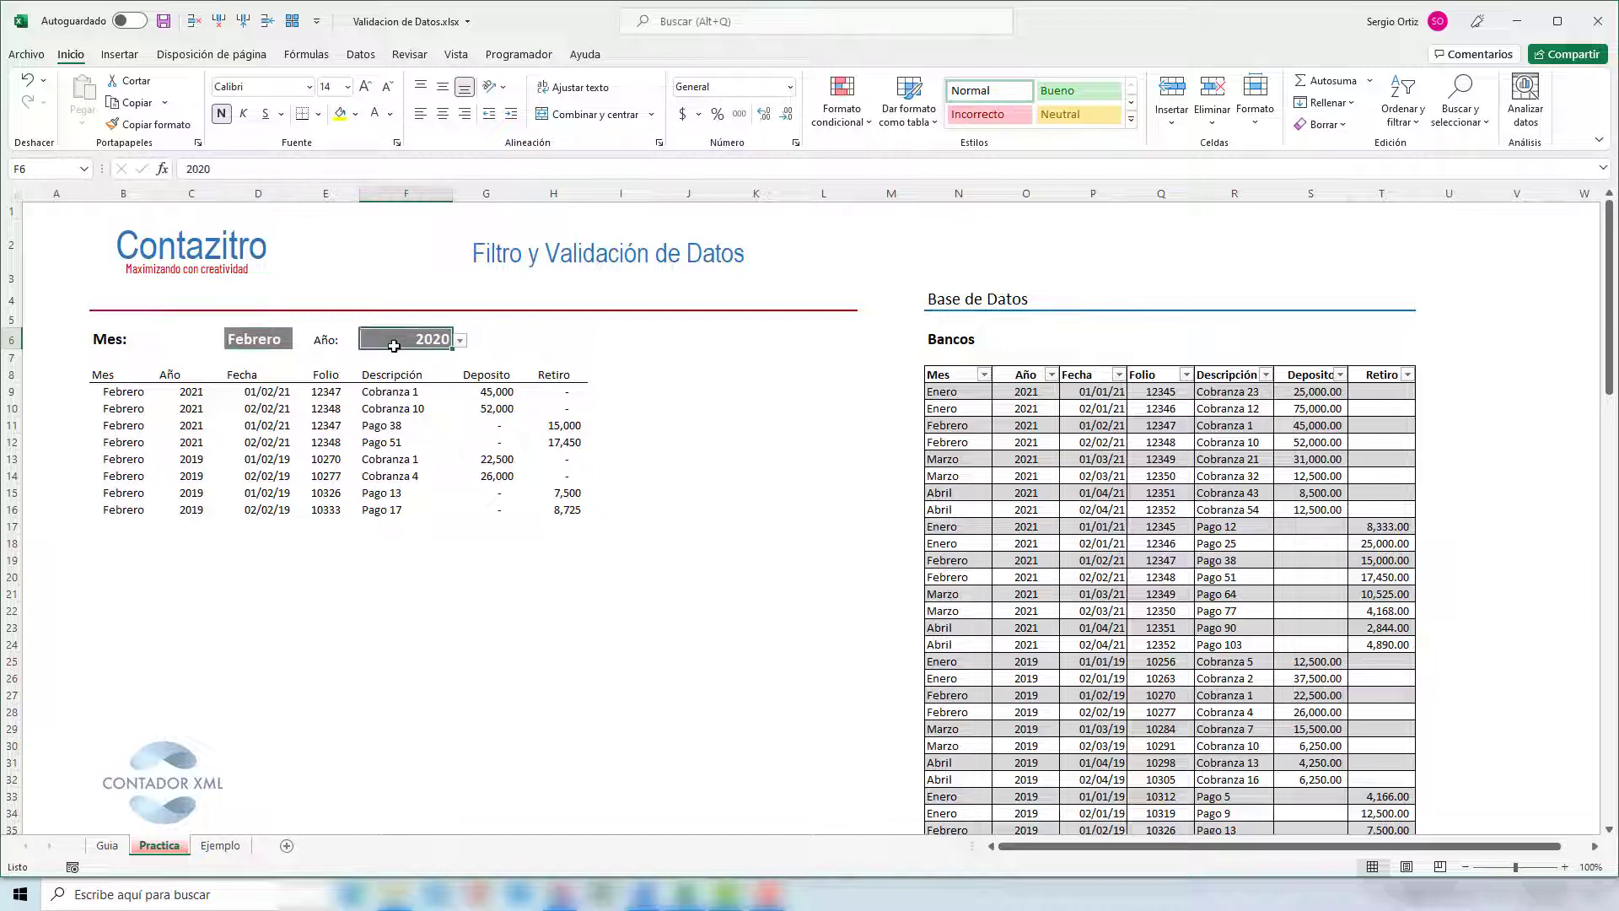
Compare the filtered rows' Año column and the B9 formula with the Mes and Año filter cells.
left_click(151, 392)
left_click_drag(192, 391, 196, 511)
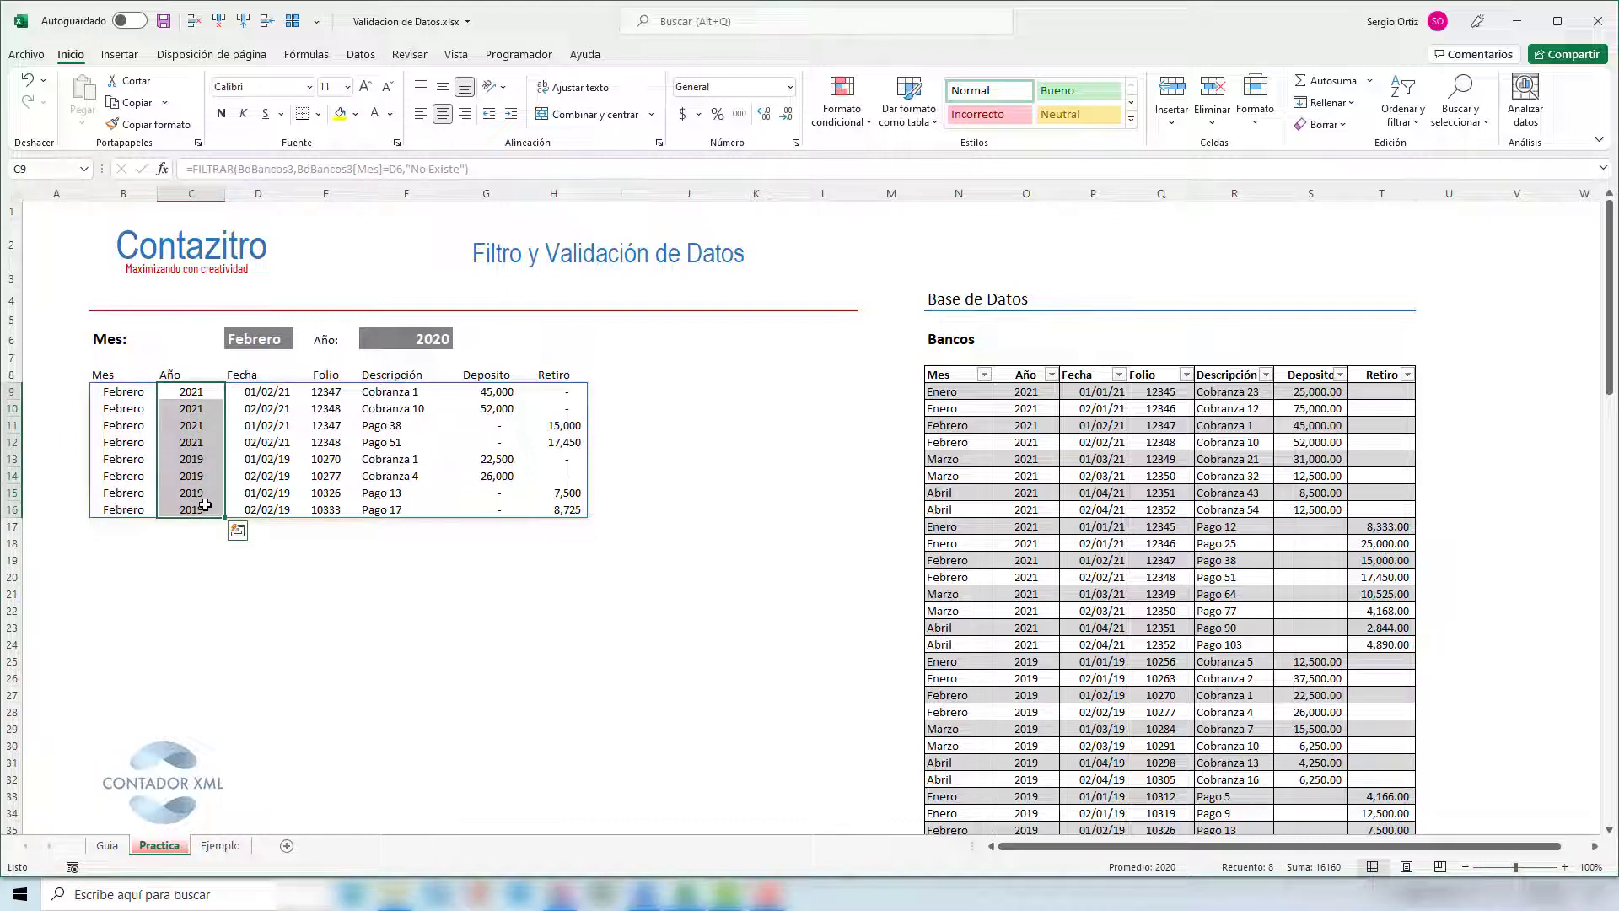
left_click(407, 339)
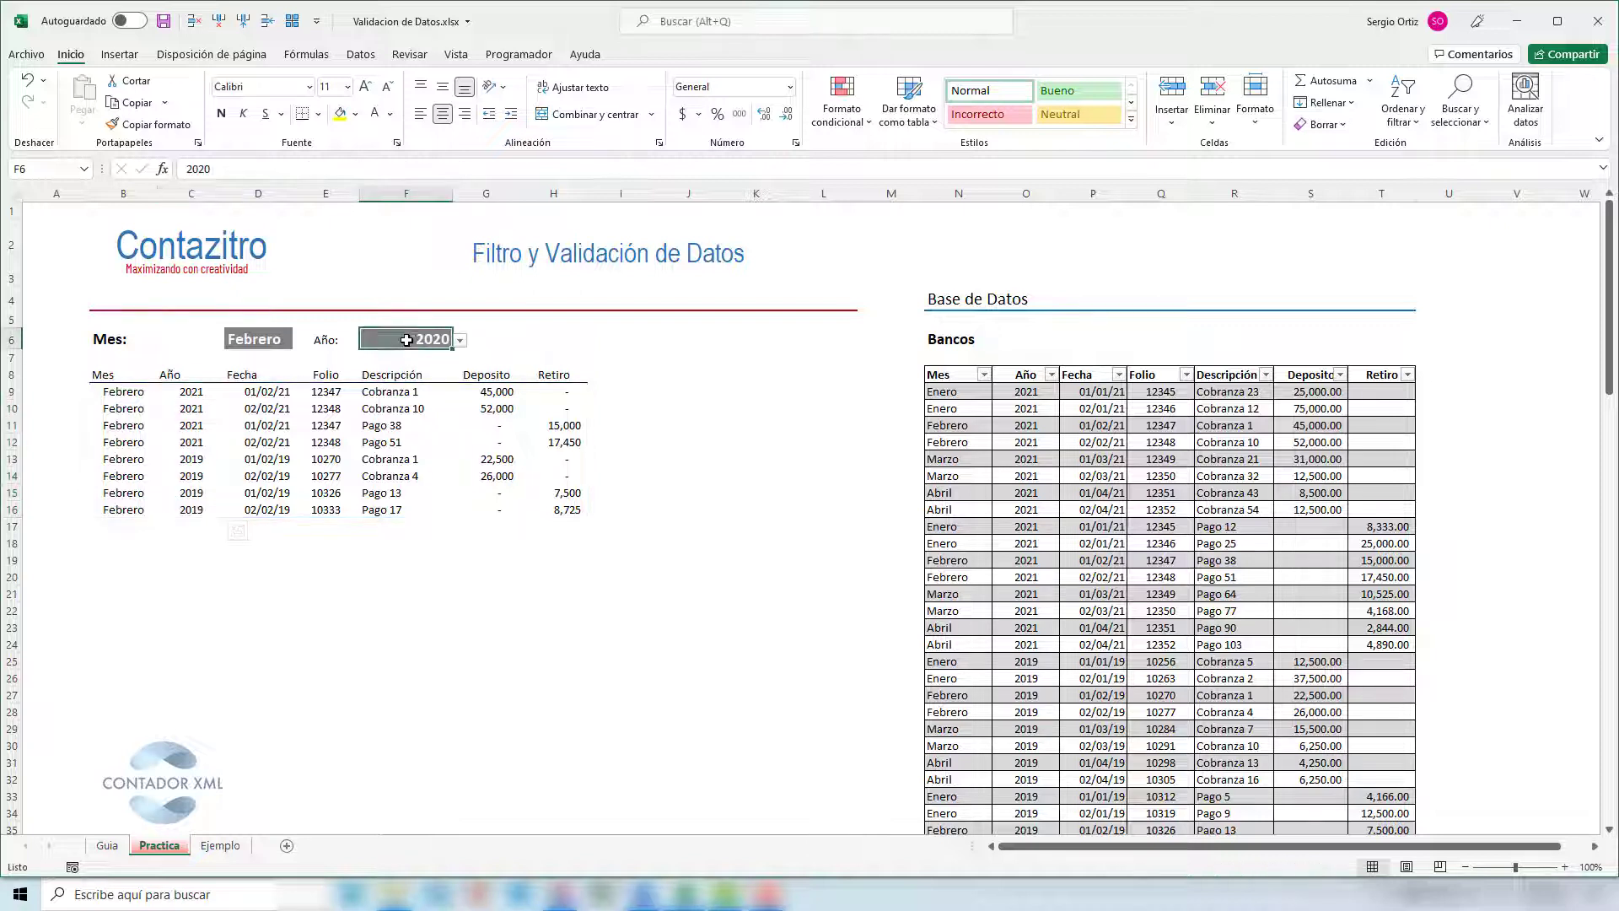
left_click(193, 428)
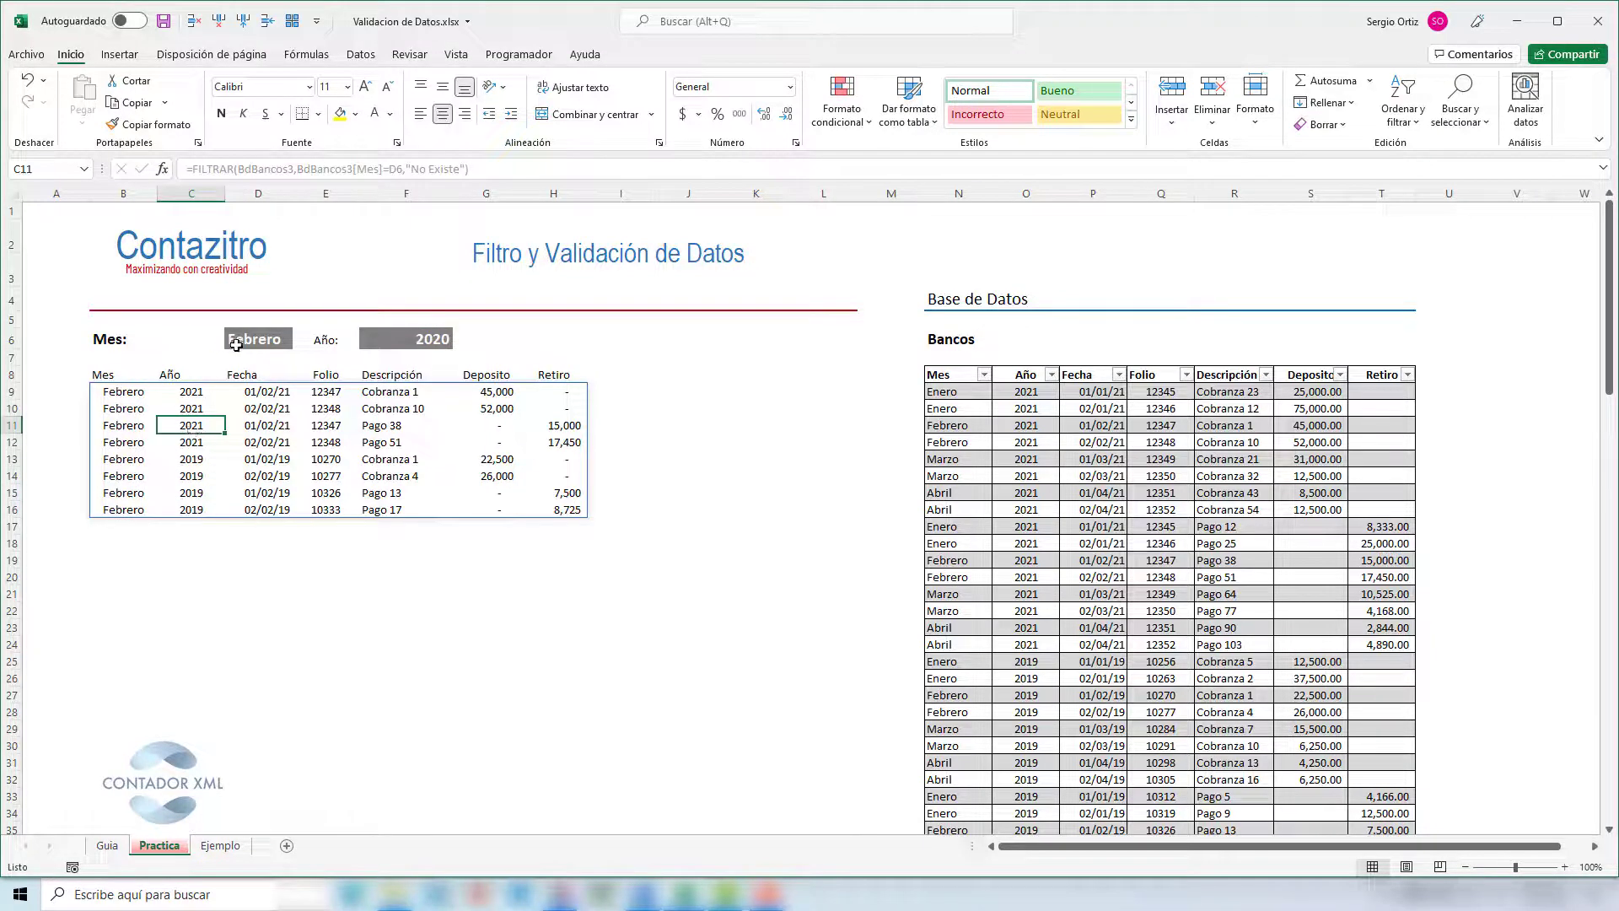
left_click(124, 393)
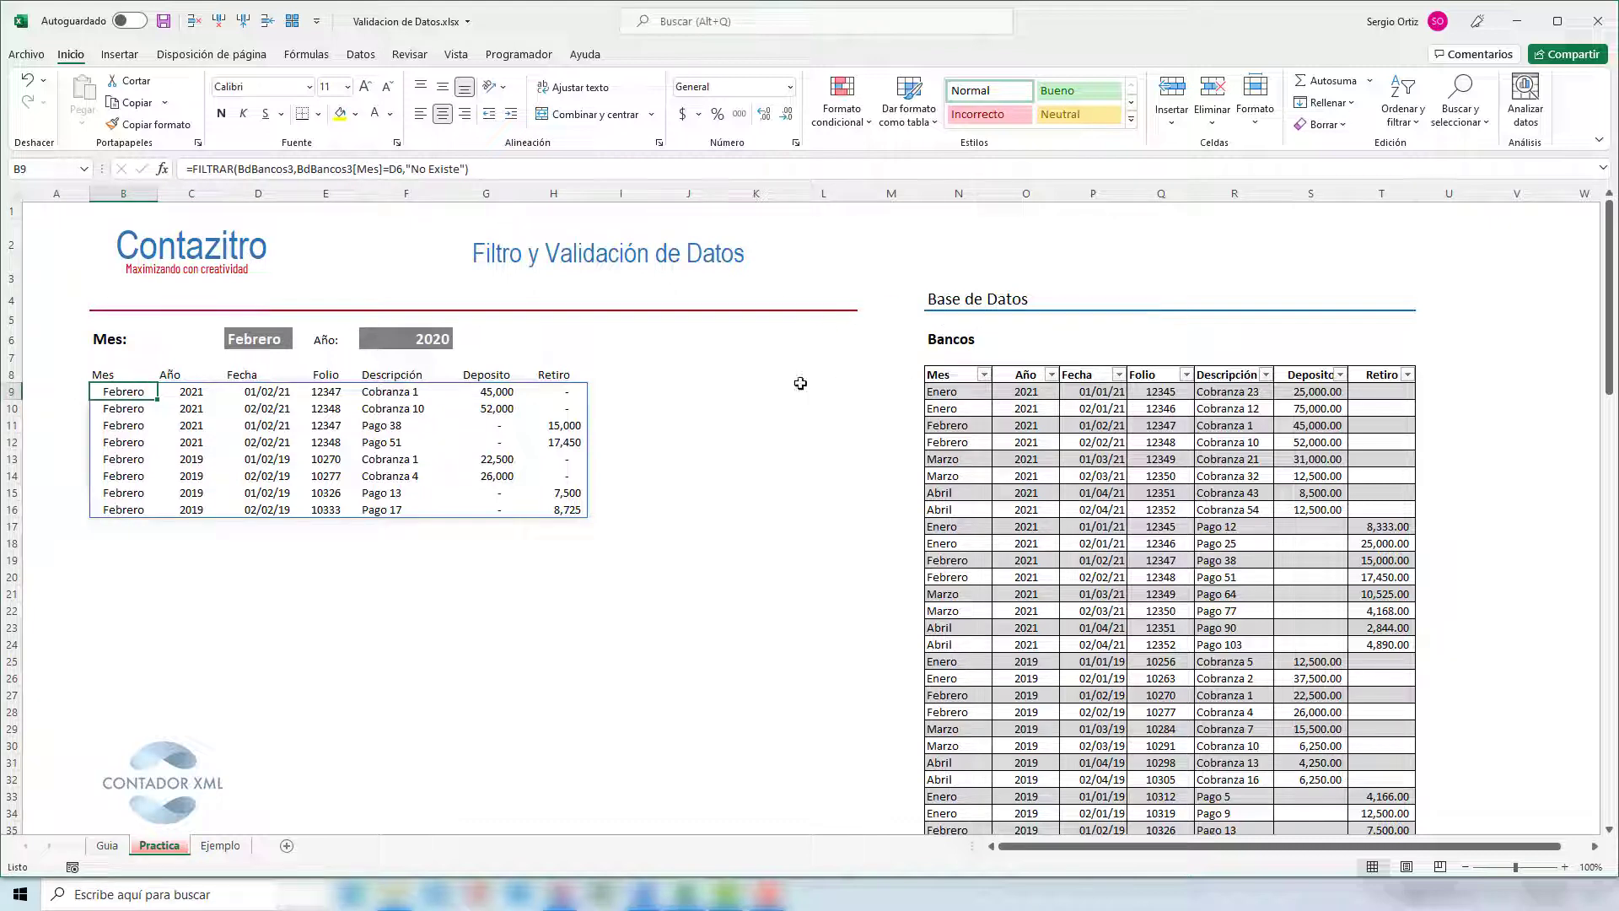
left_click(271, 342)
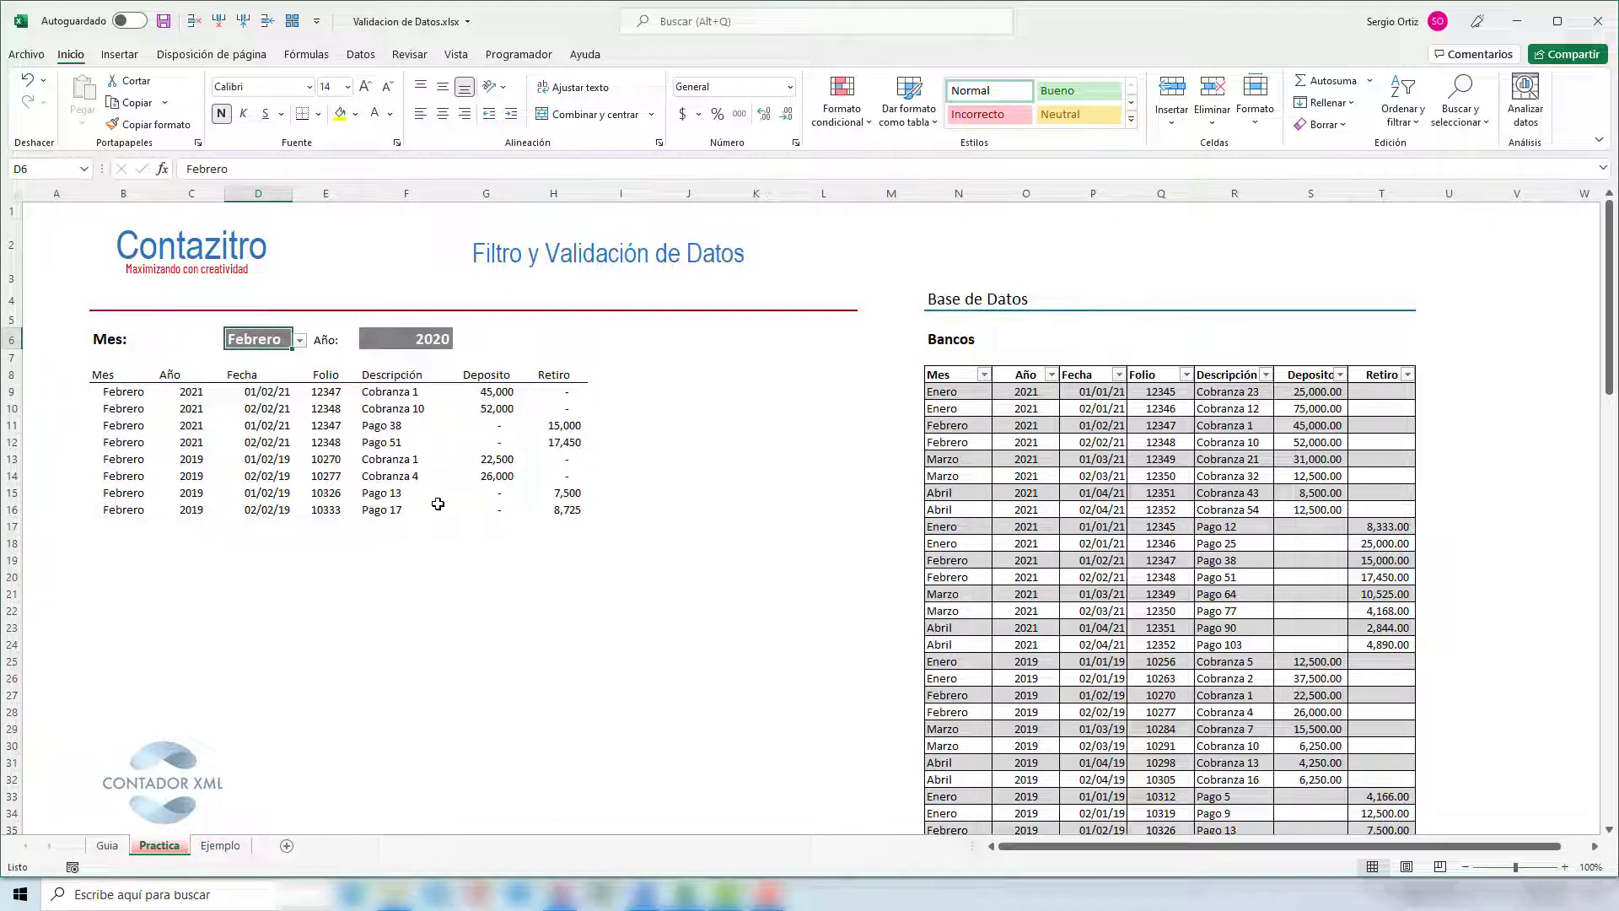
left_click(394, 339)
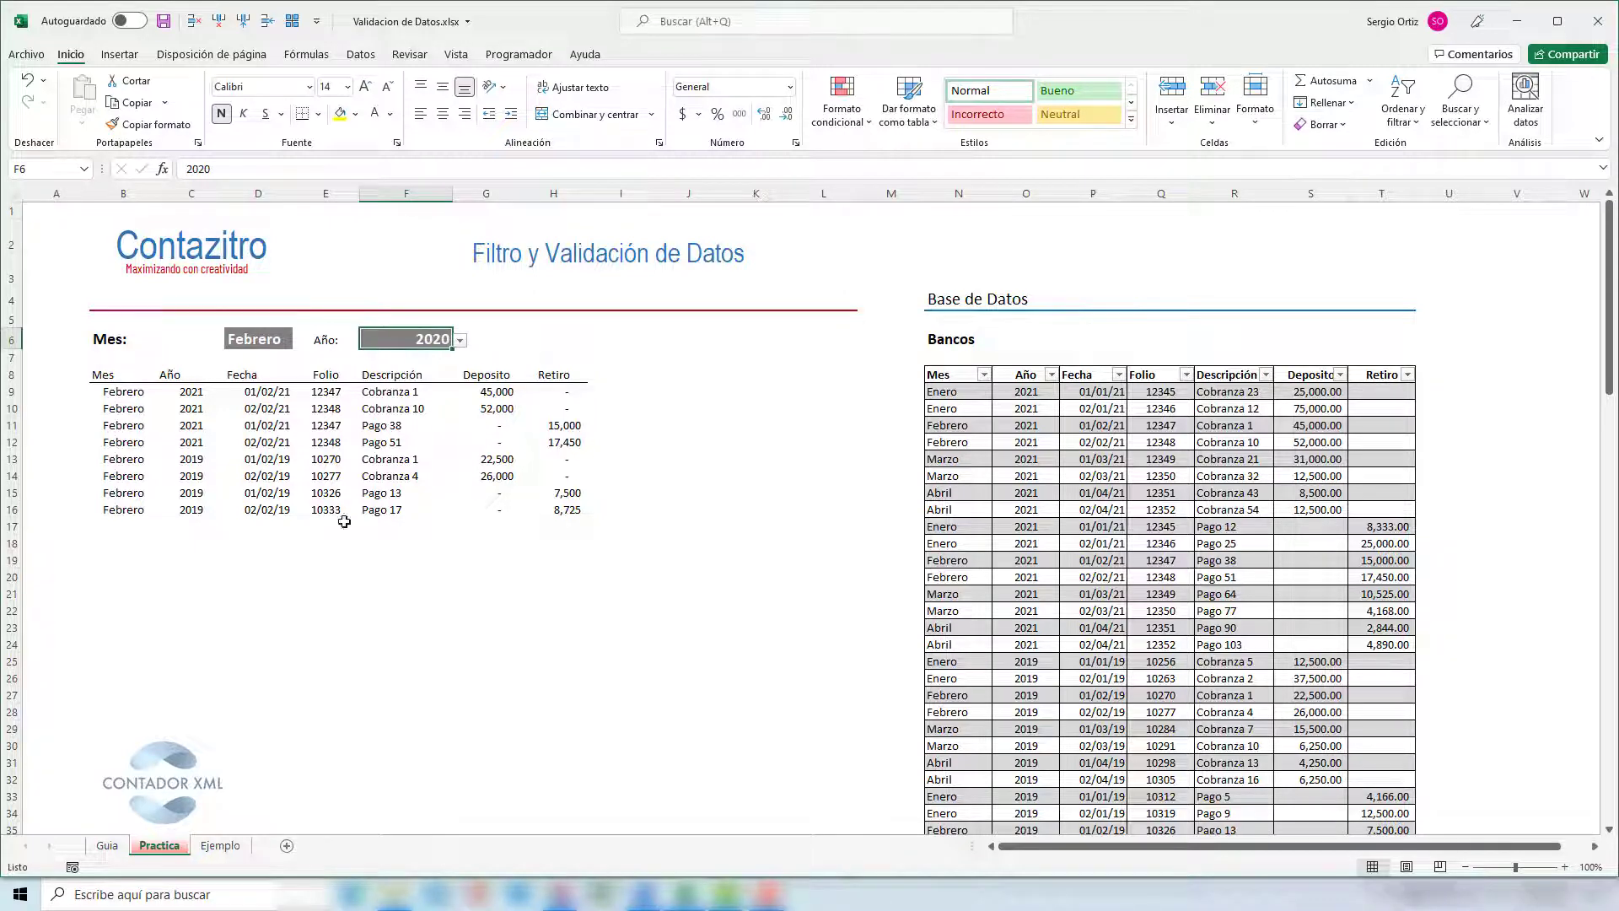
Cut the B9 formula back to =FILTRAR(BdBancos3, by removing its include condition and if_empty value.
left_click(114, 392)
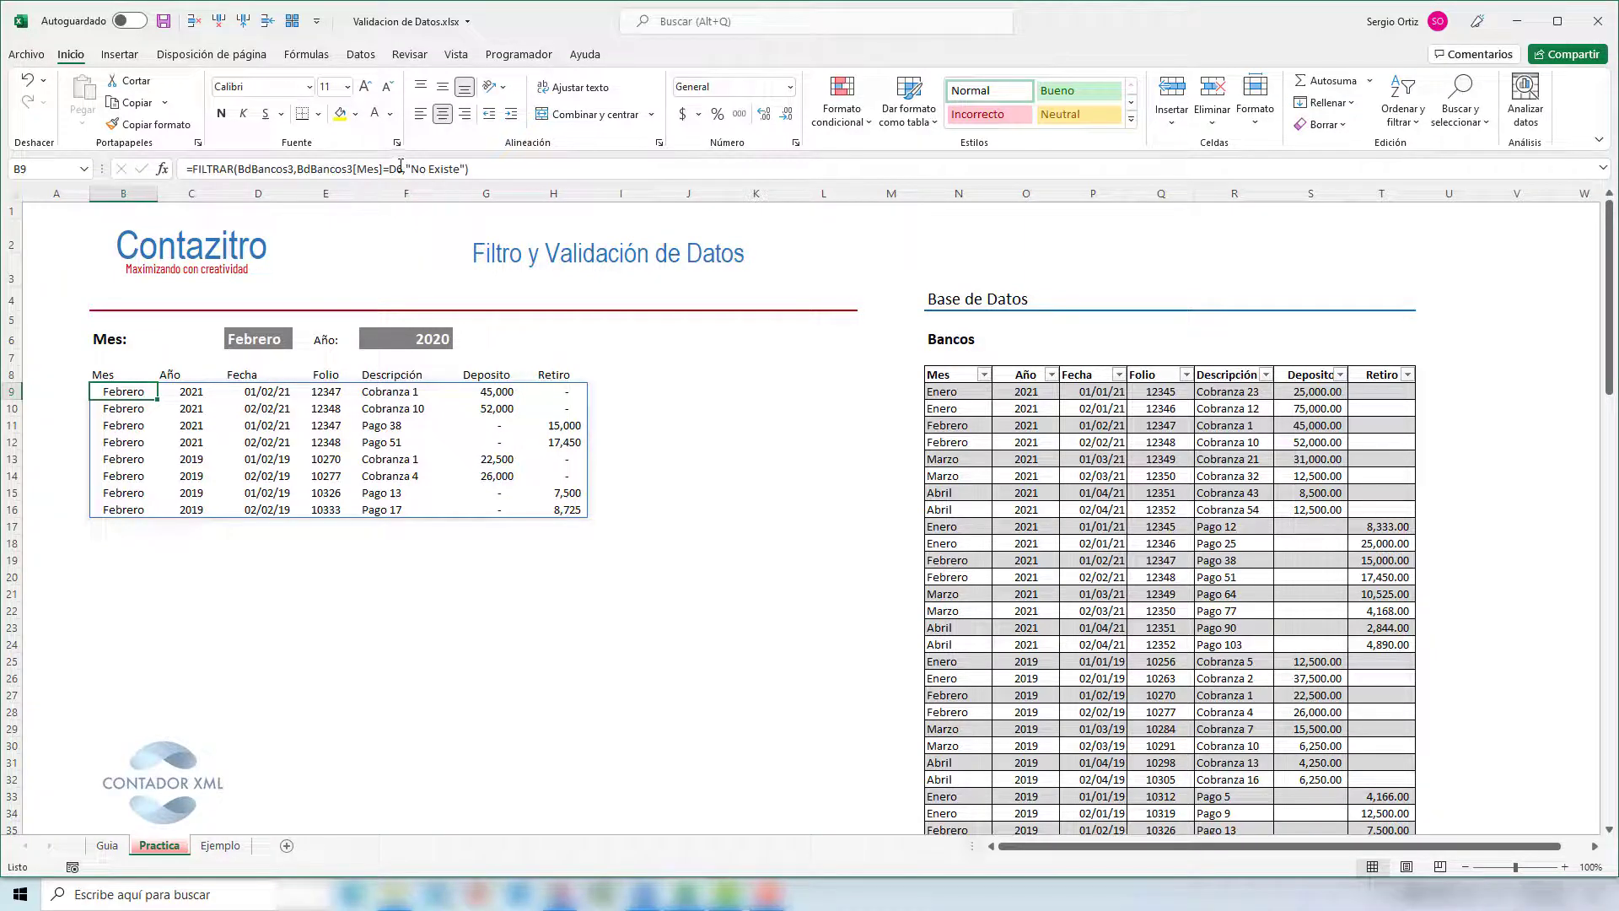
left_click(401, 169)
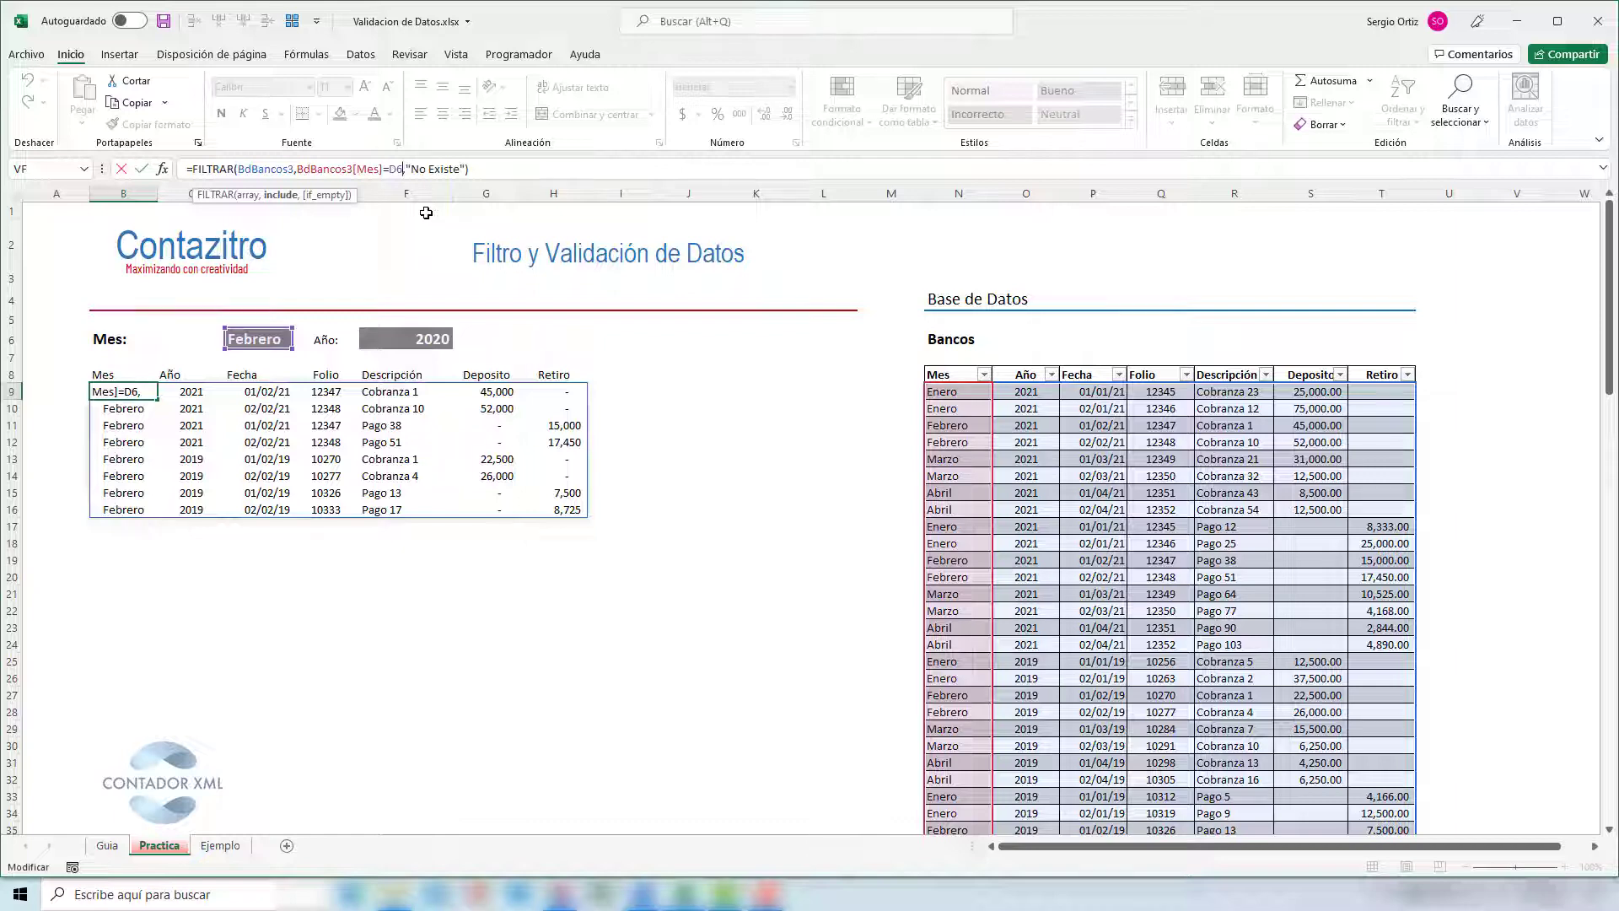
left_click(497, 169)
key("BackSpace")
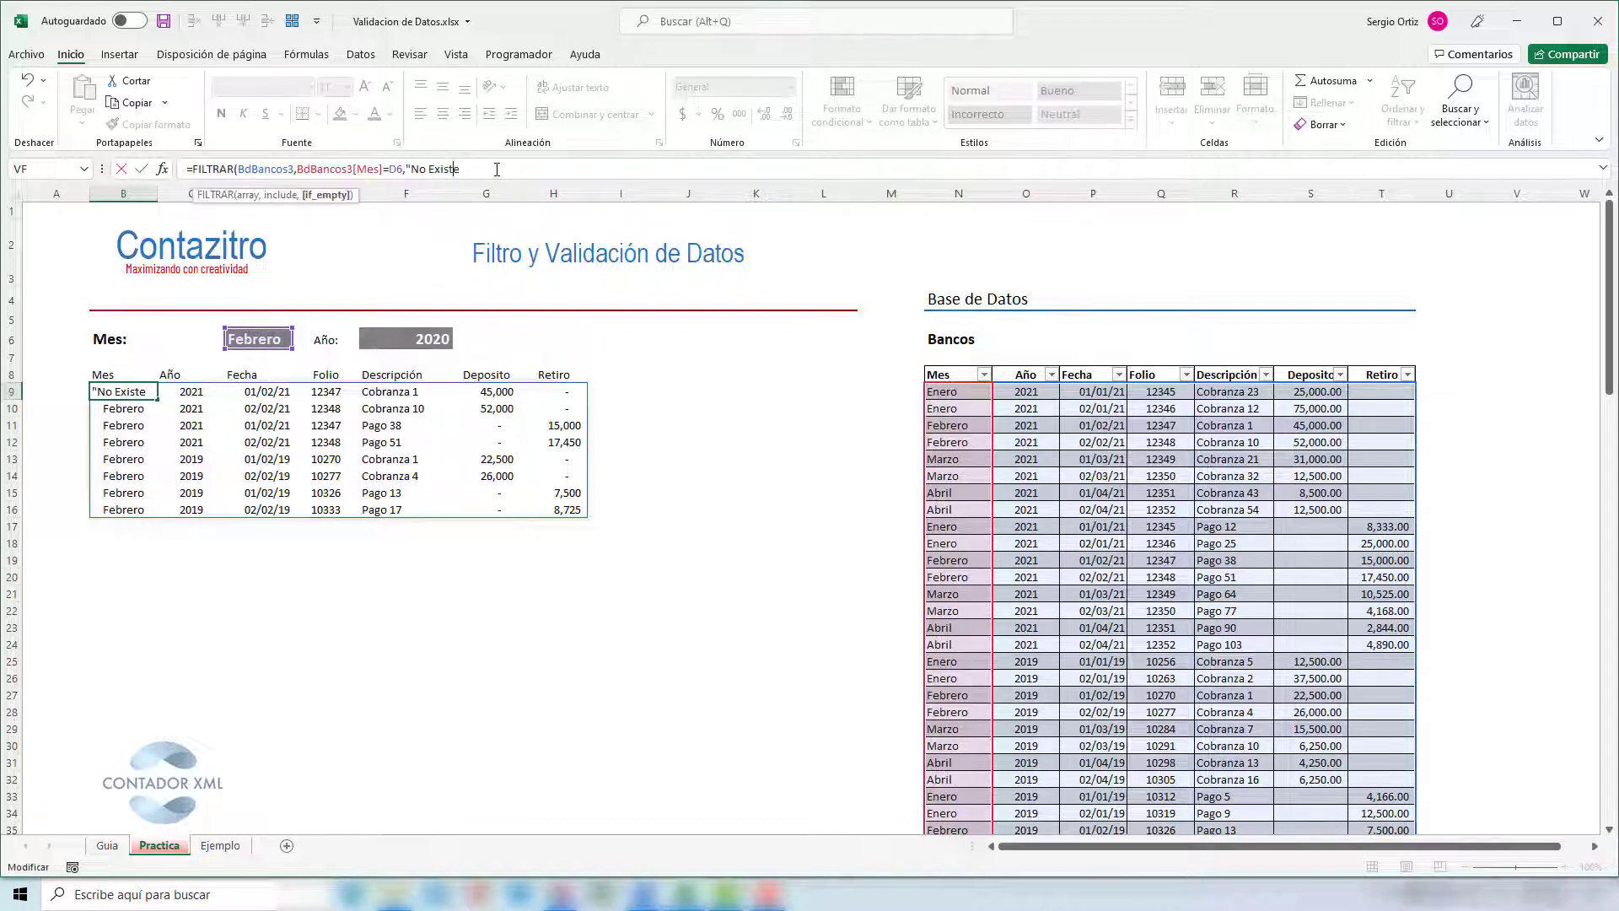
key("BackSpace")
key("BackSpace")
key("BackSpace")
key("BackSpace")
key("BackSpace")
key("BackSpace")
key("BackSpace")
key("BackSpace")
key("BackSpace")
key("BackSpace")
key("BackSpace")
key("BackSpace")
key("BackSpace")
key("BackSpace")
key("BackSpace")
key("BackSpace")
key("BackSpace")
key("BackSpace")
key("BackSpace")
key("BackSpace")
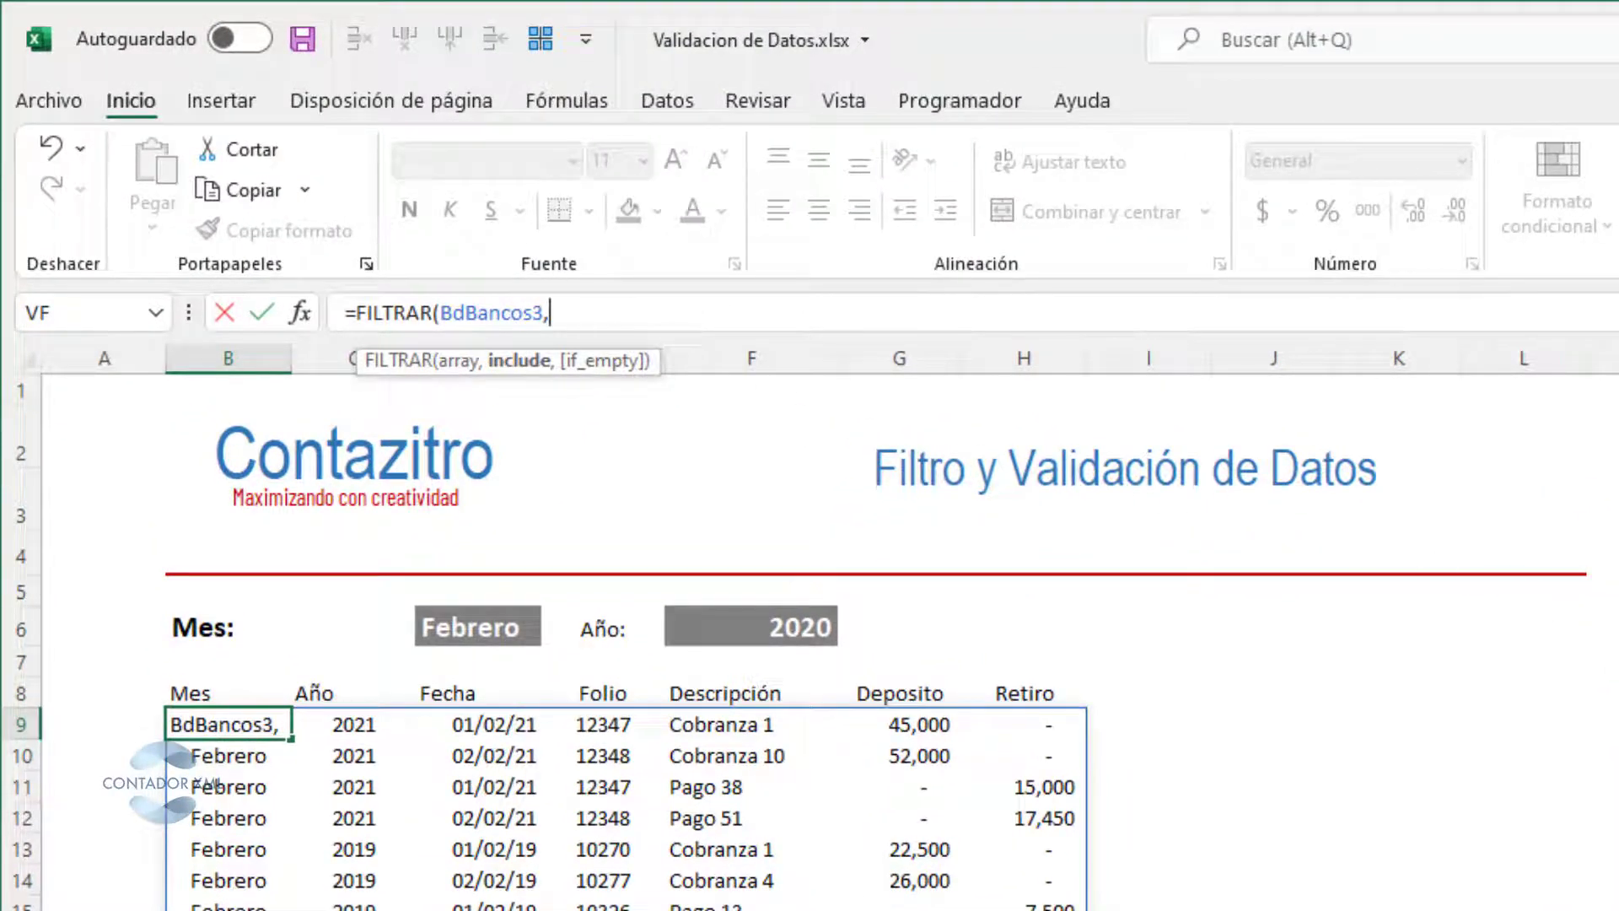
Enter (BdBancos3[Mes]=D6)* as the first part of the include argument in the B9 formula.
left_click(1618, 683)
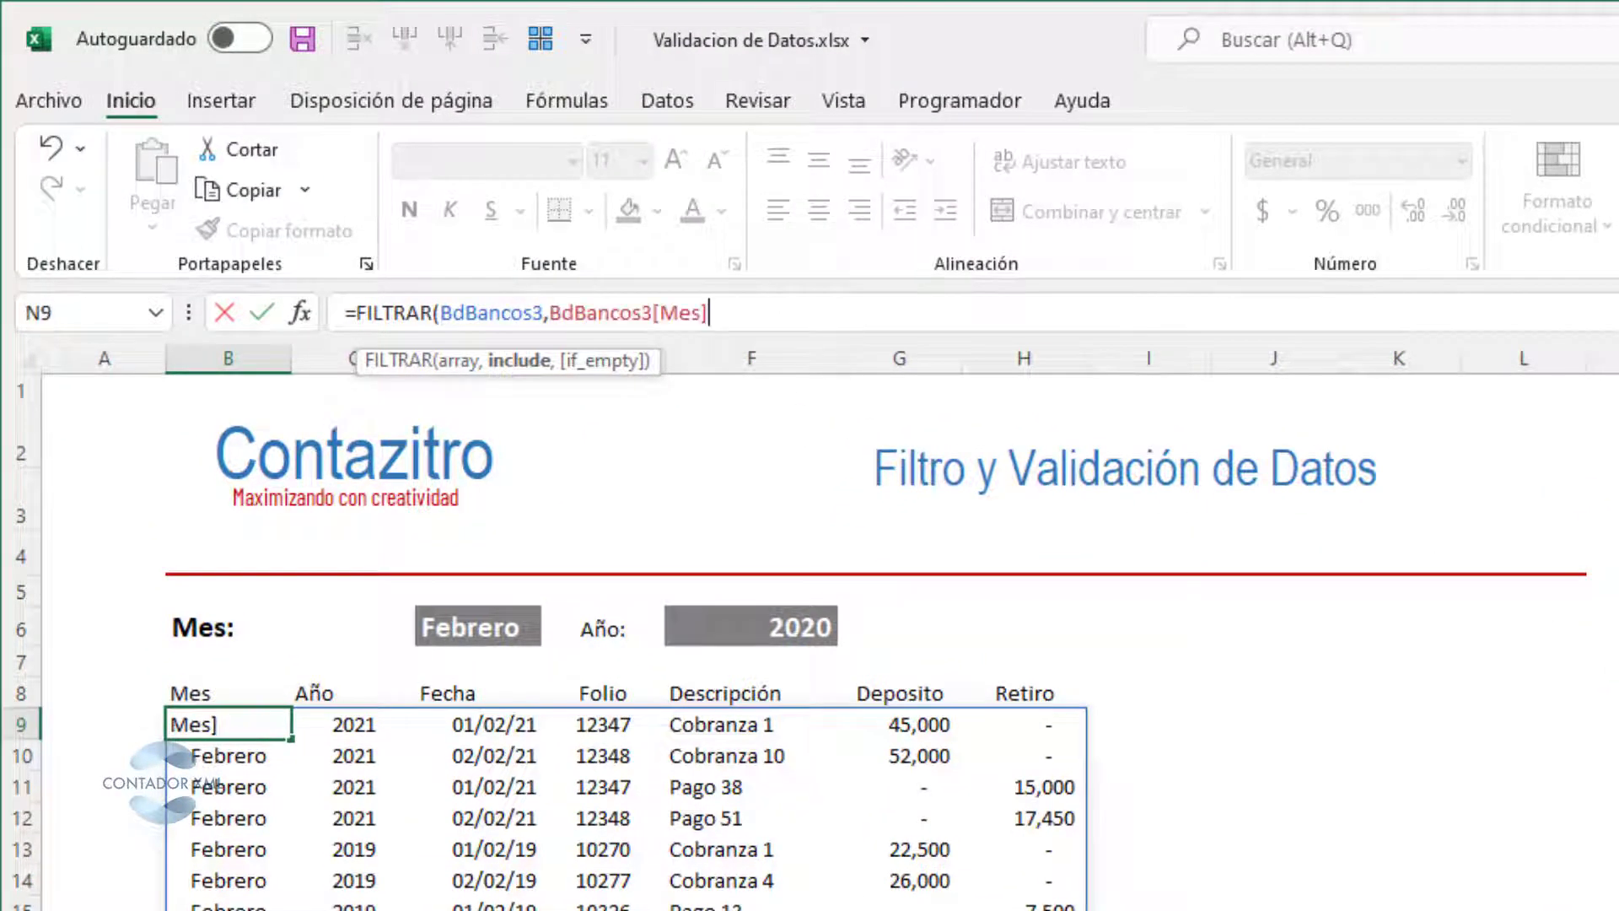
left_click(550, 316)
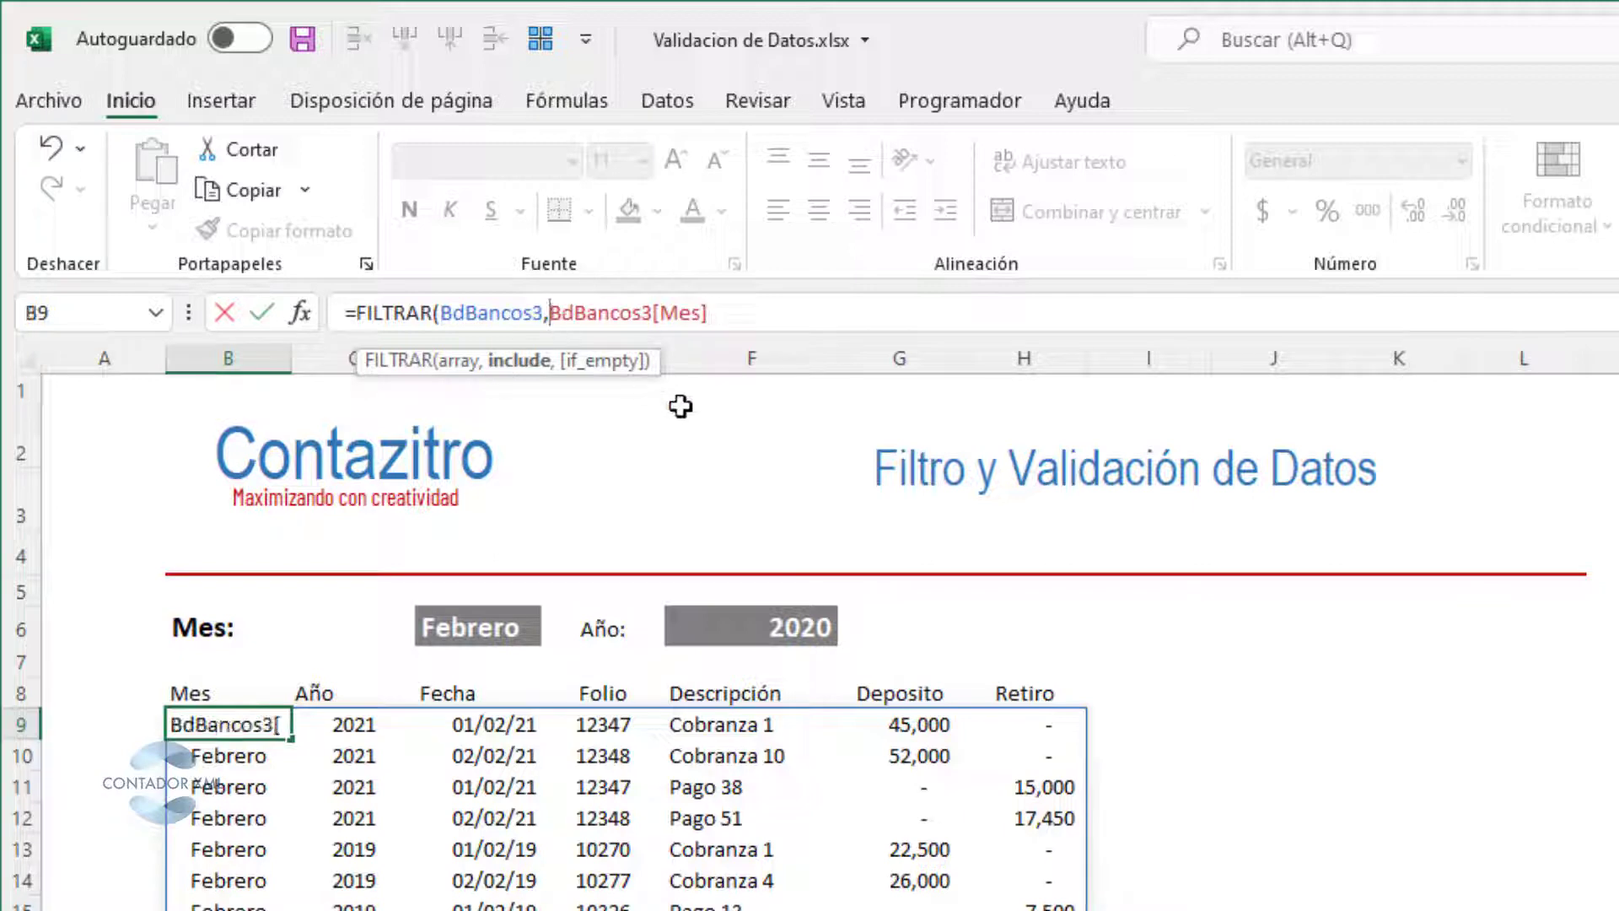
type("(")
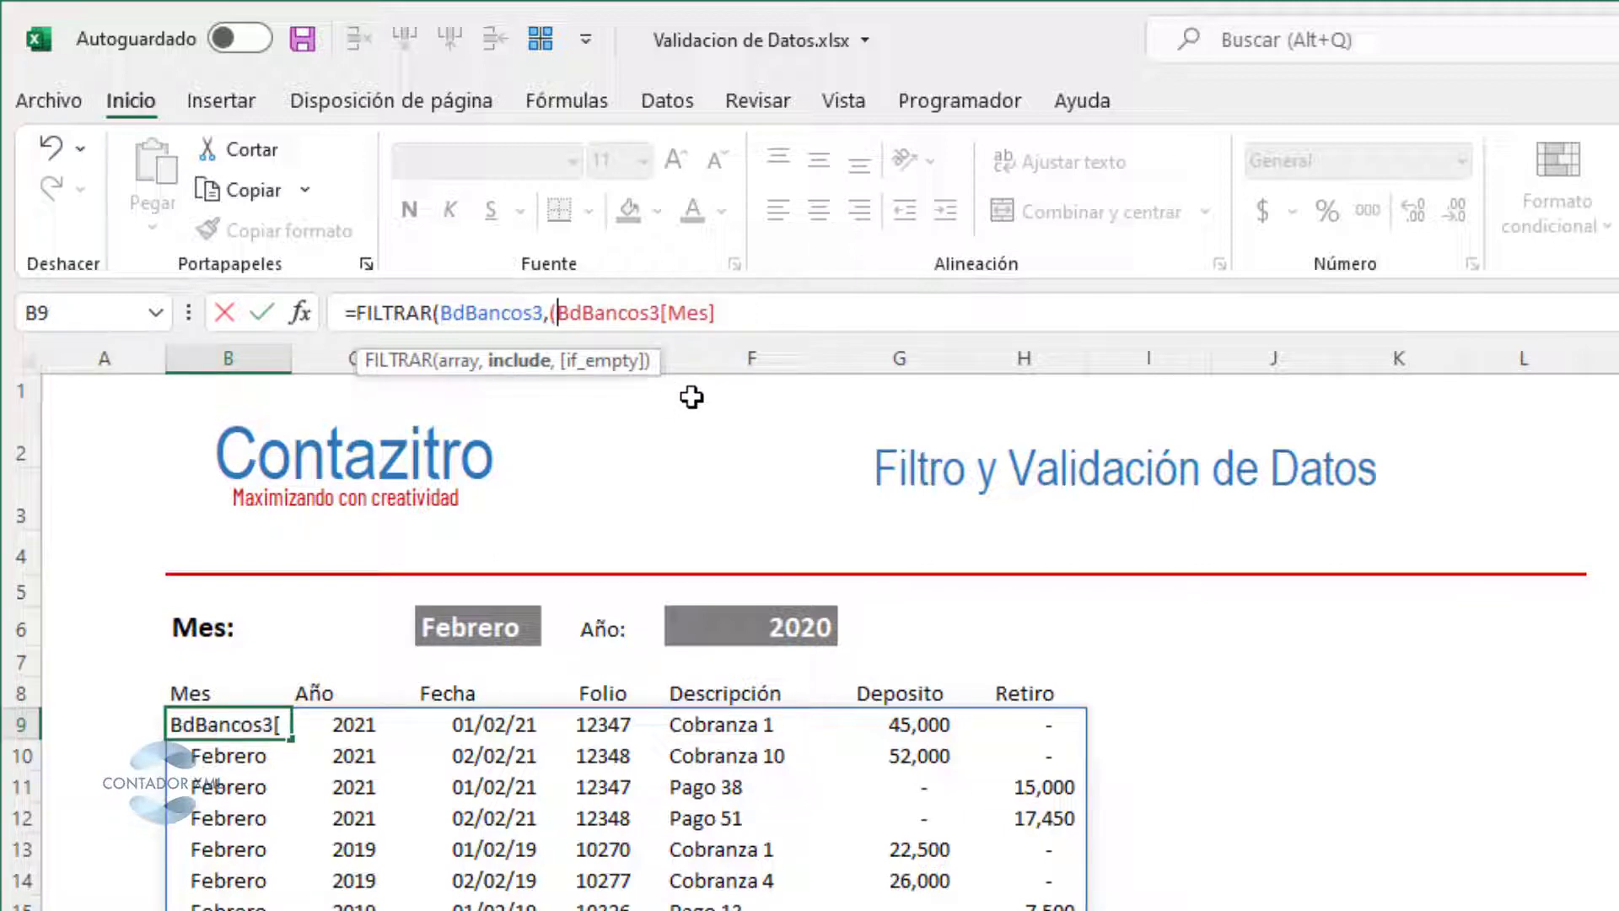
left_click(742, 317)
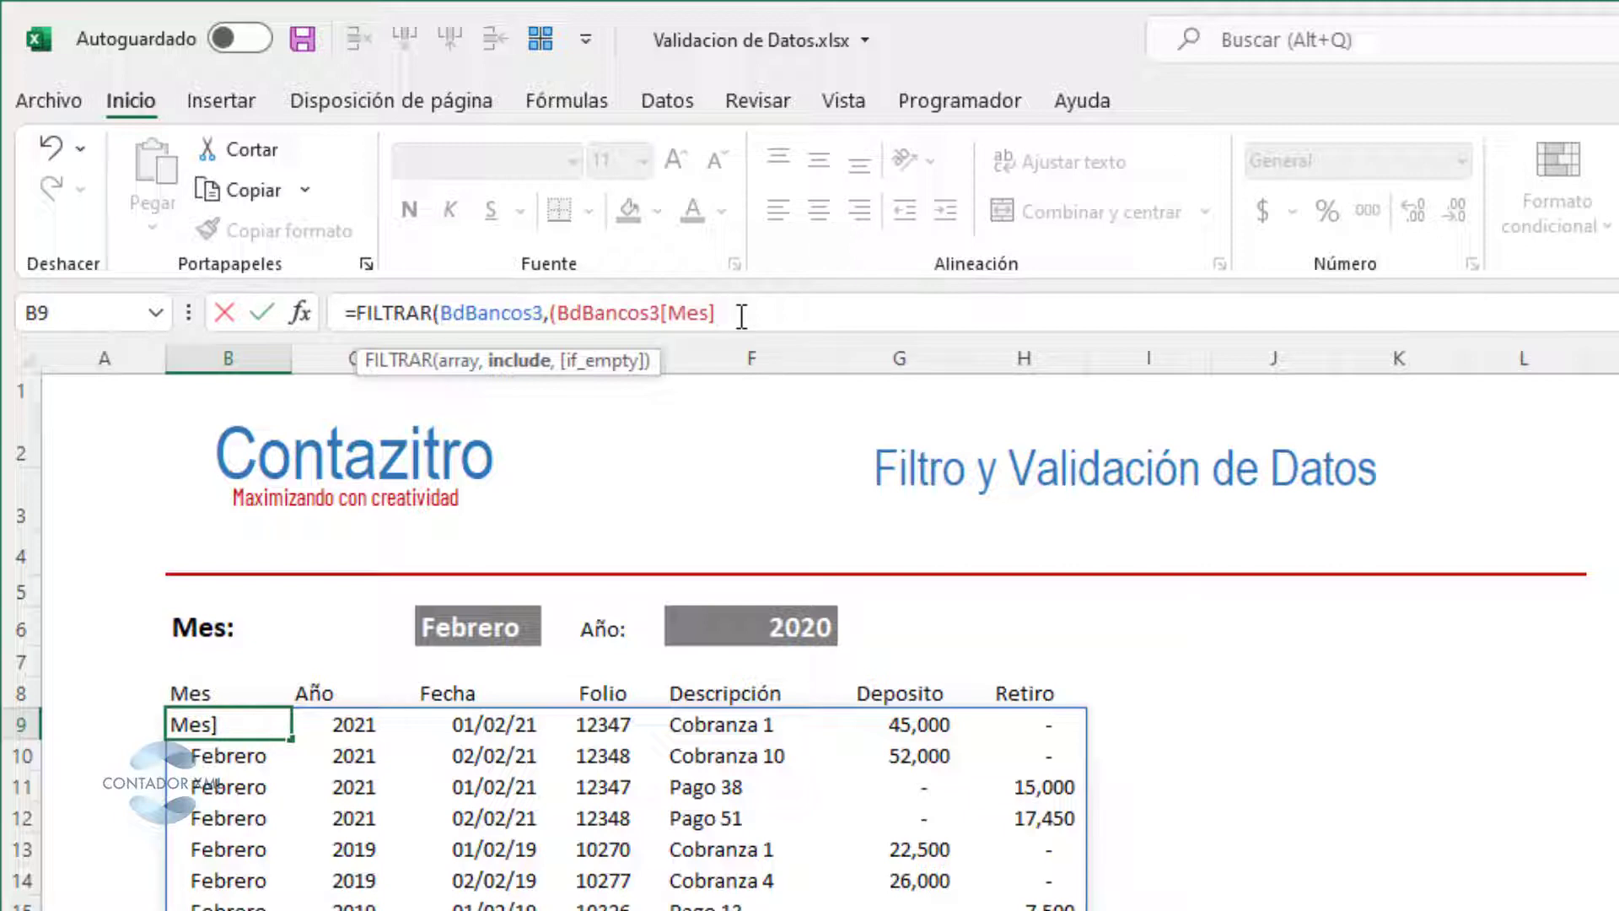
type("=")
left_click(455, 628)
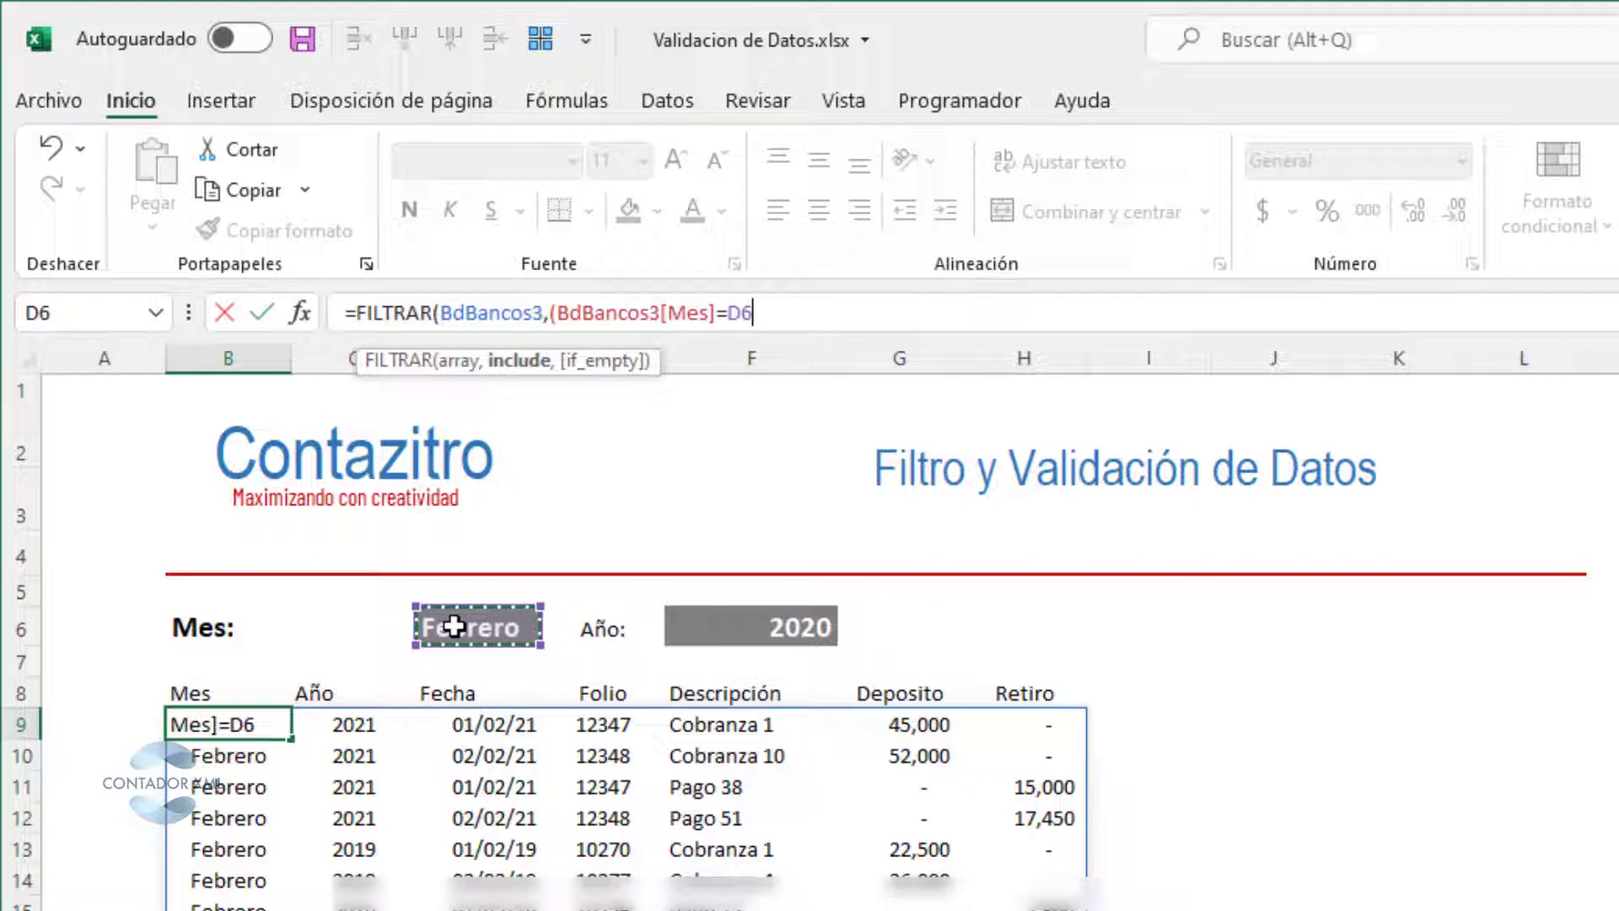
type(")*")
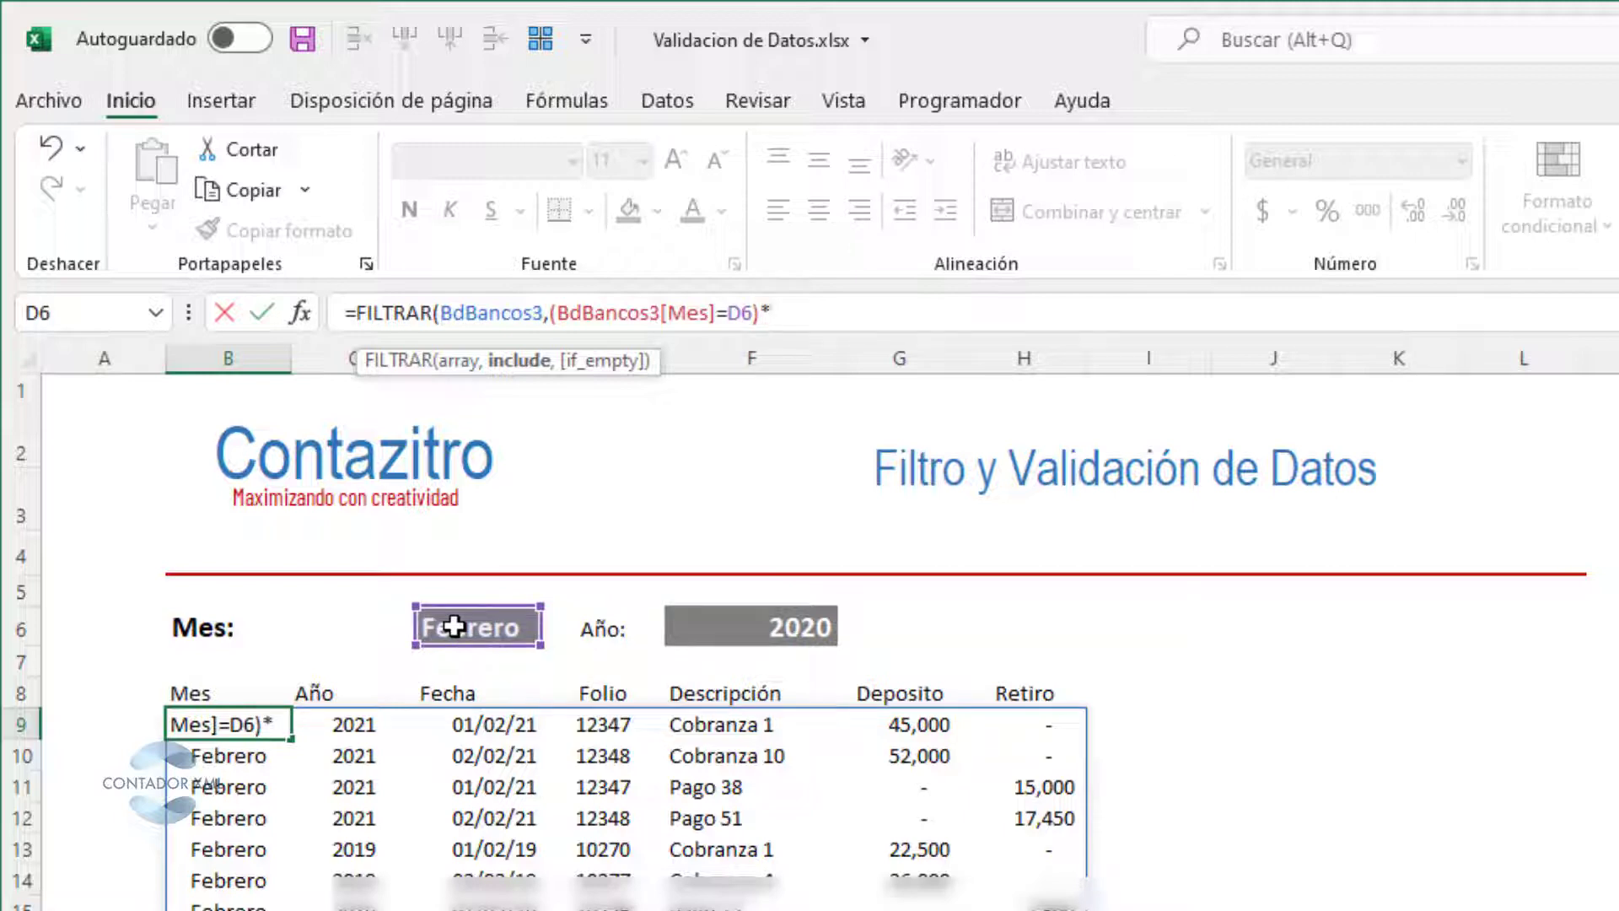
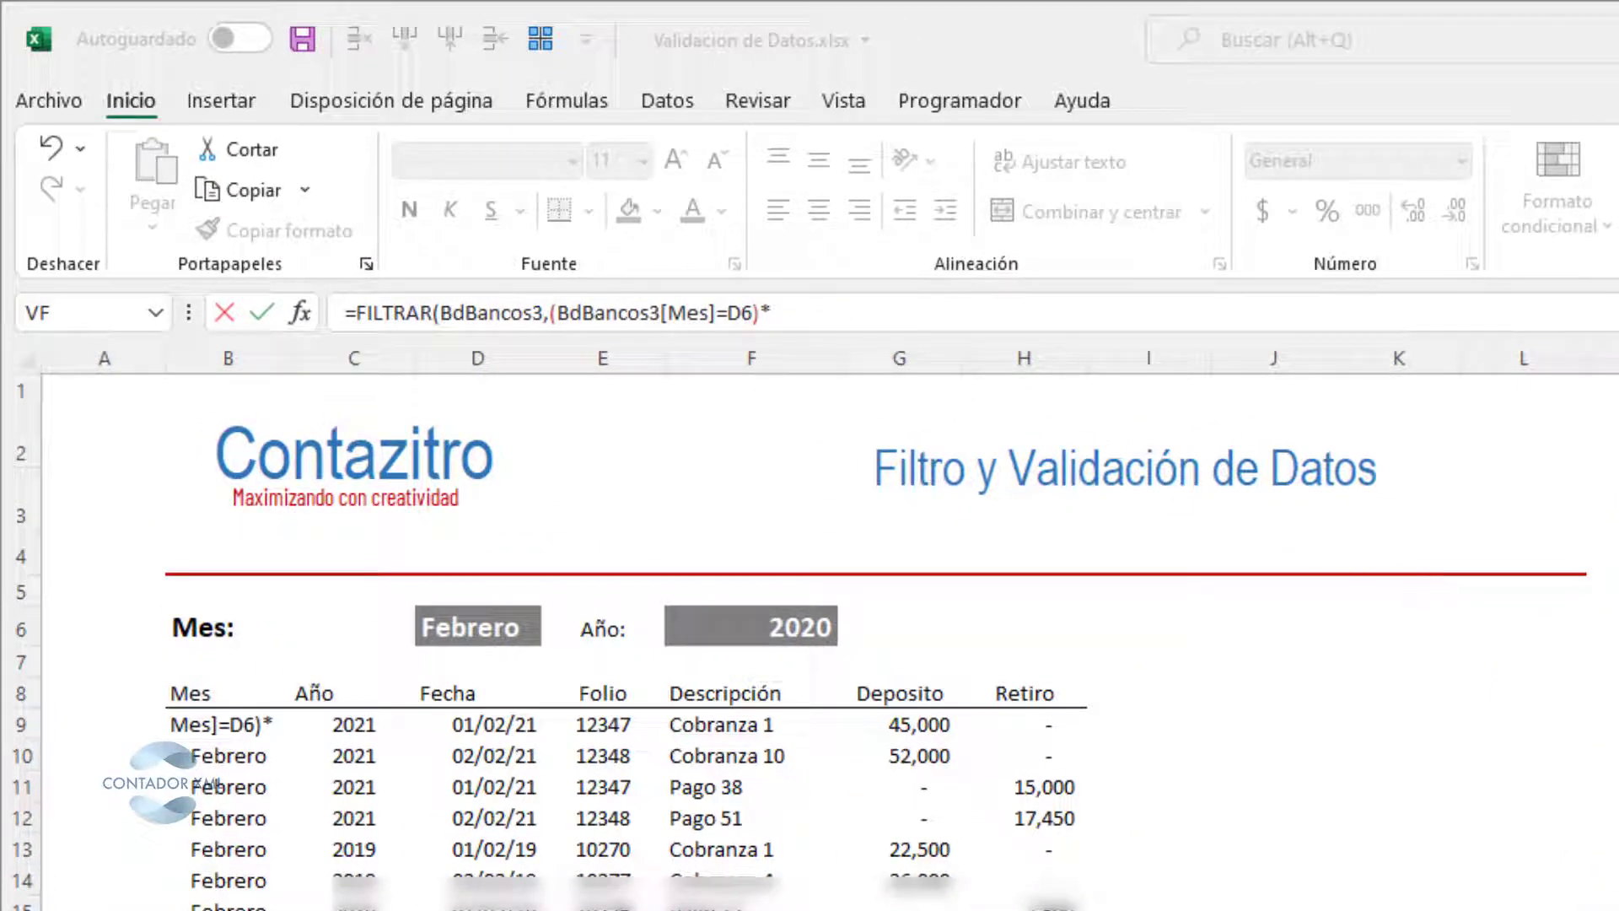
Add an outer opening parenthesis before the month condition and duplicate (BdBancos3[Mes]=D6) after the asterisk.
type("(")
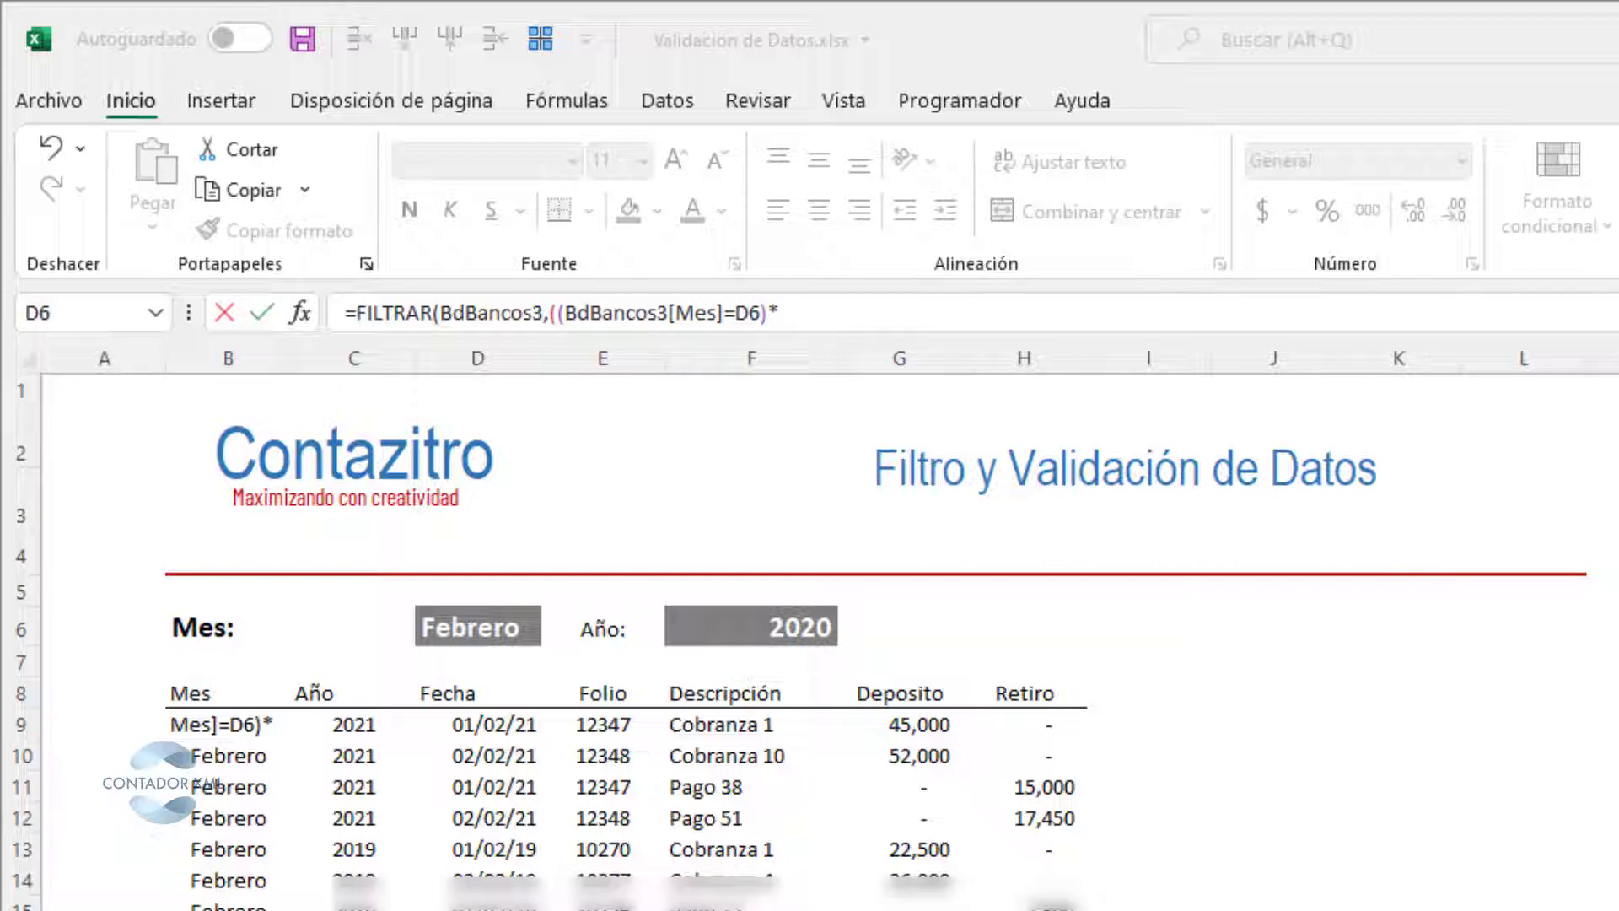
left_click(814, 316)
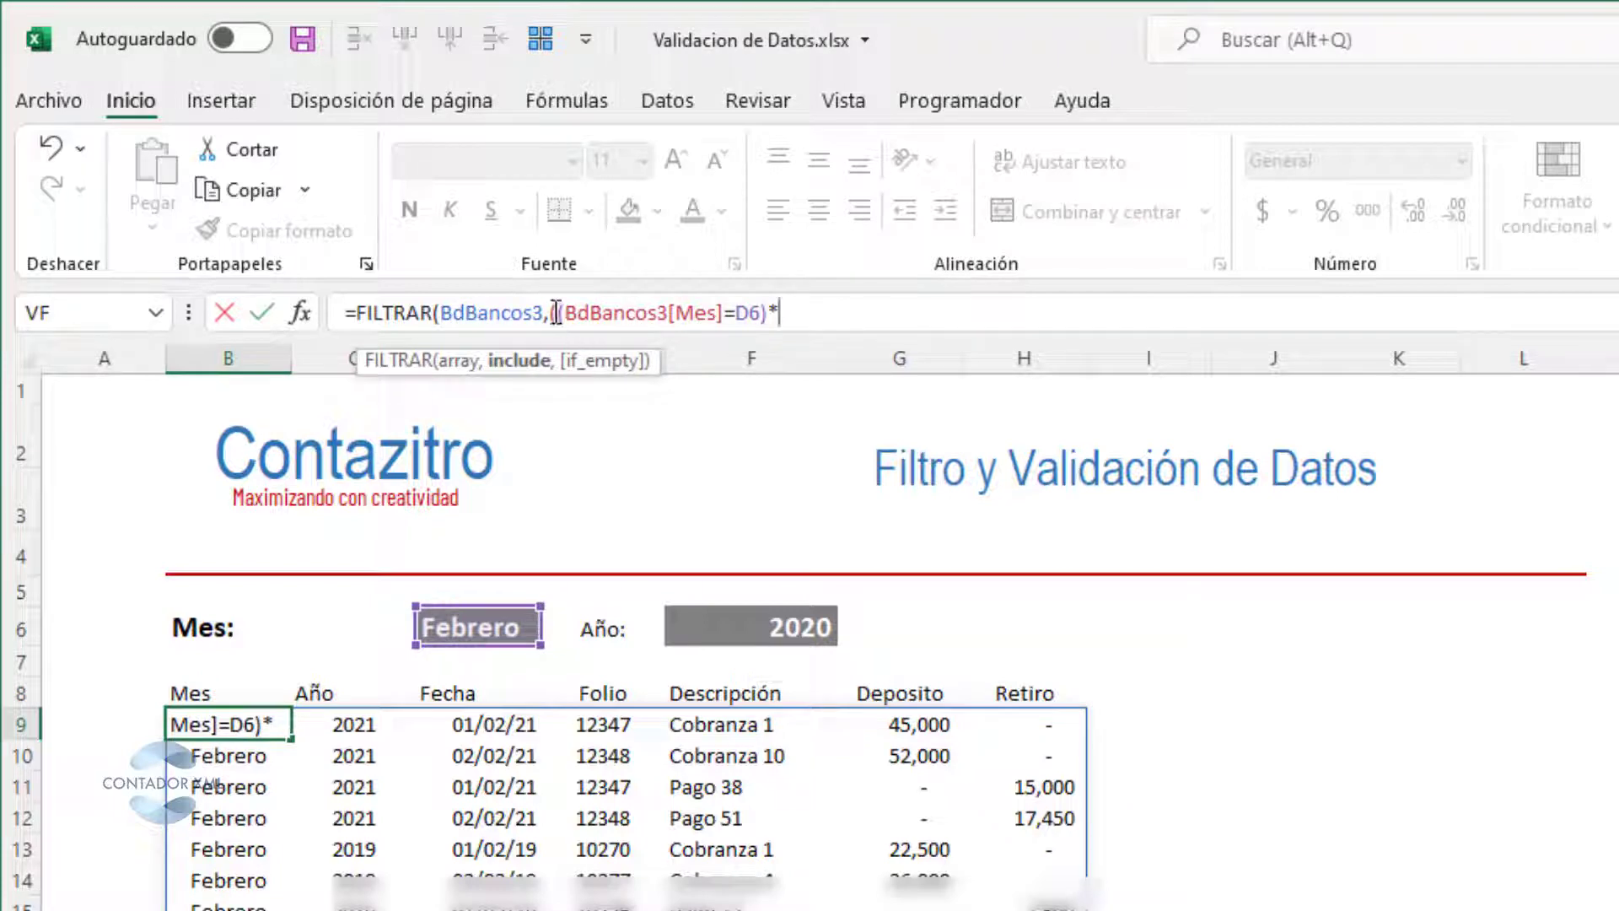
left_click_drag(557, 315, 769, 316)
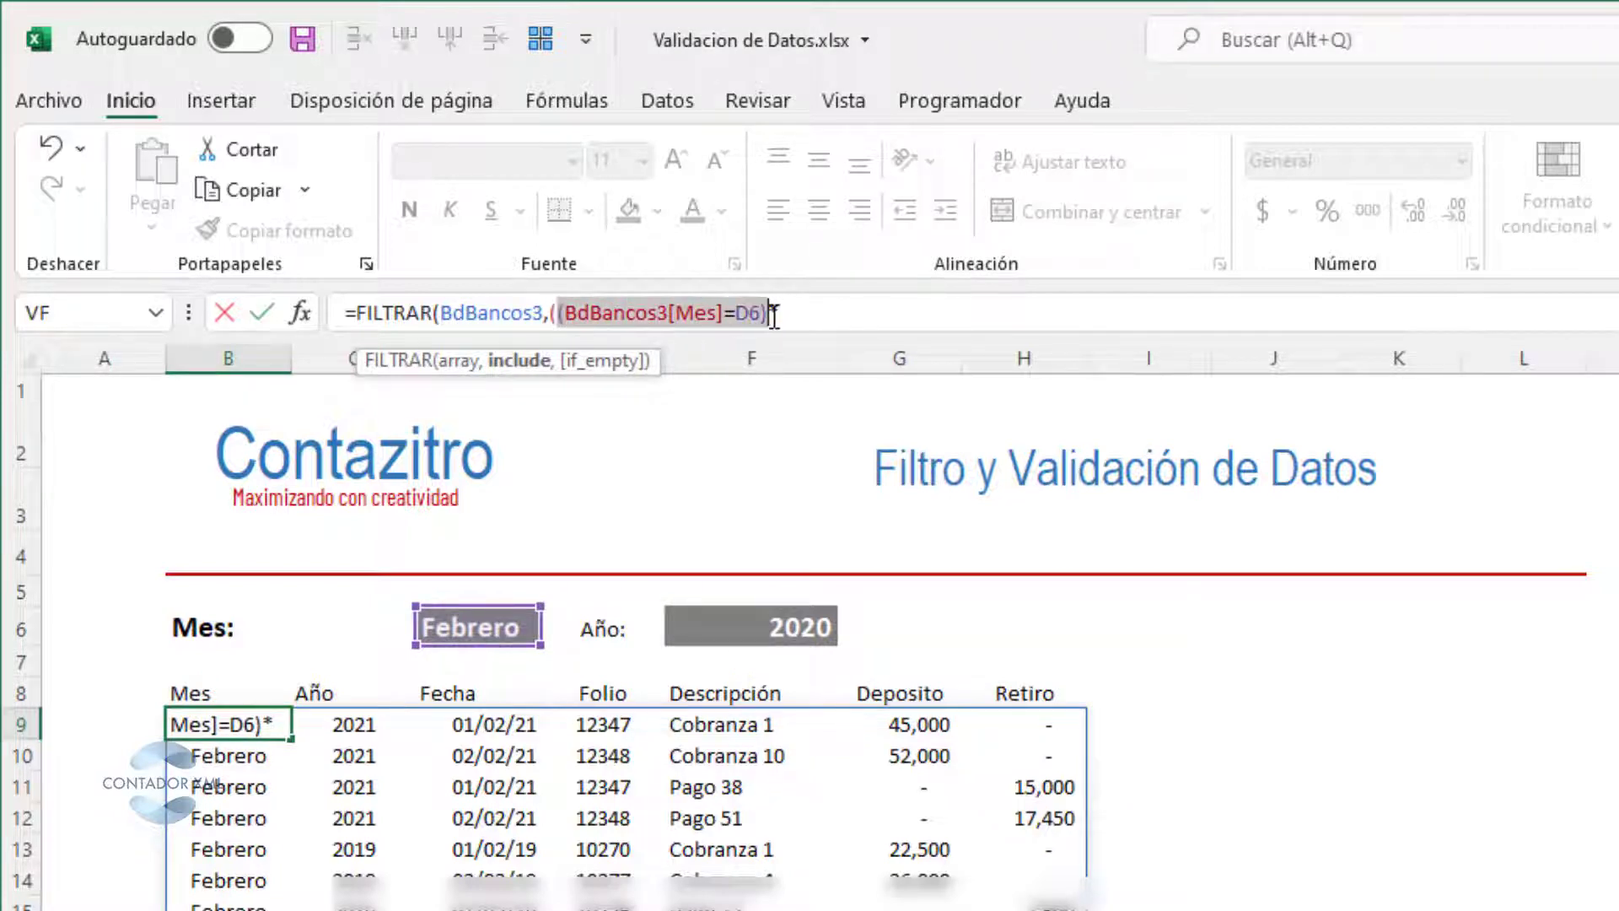
key("ctrl+c")
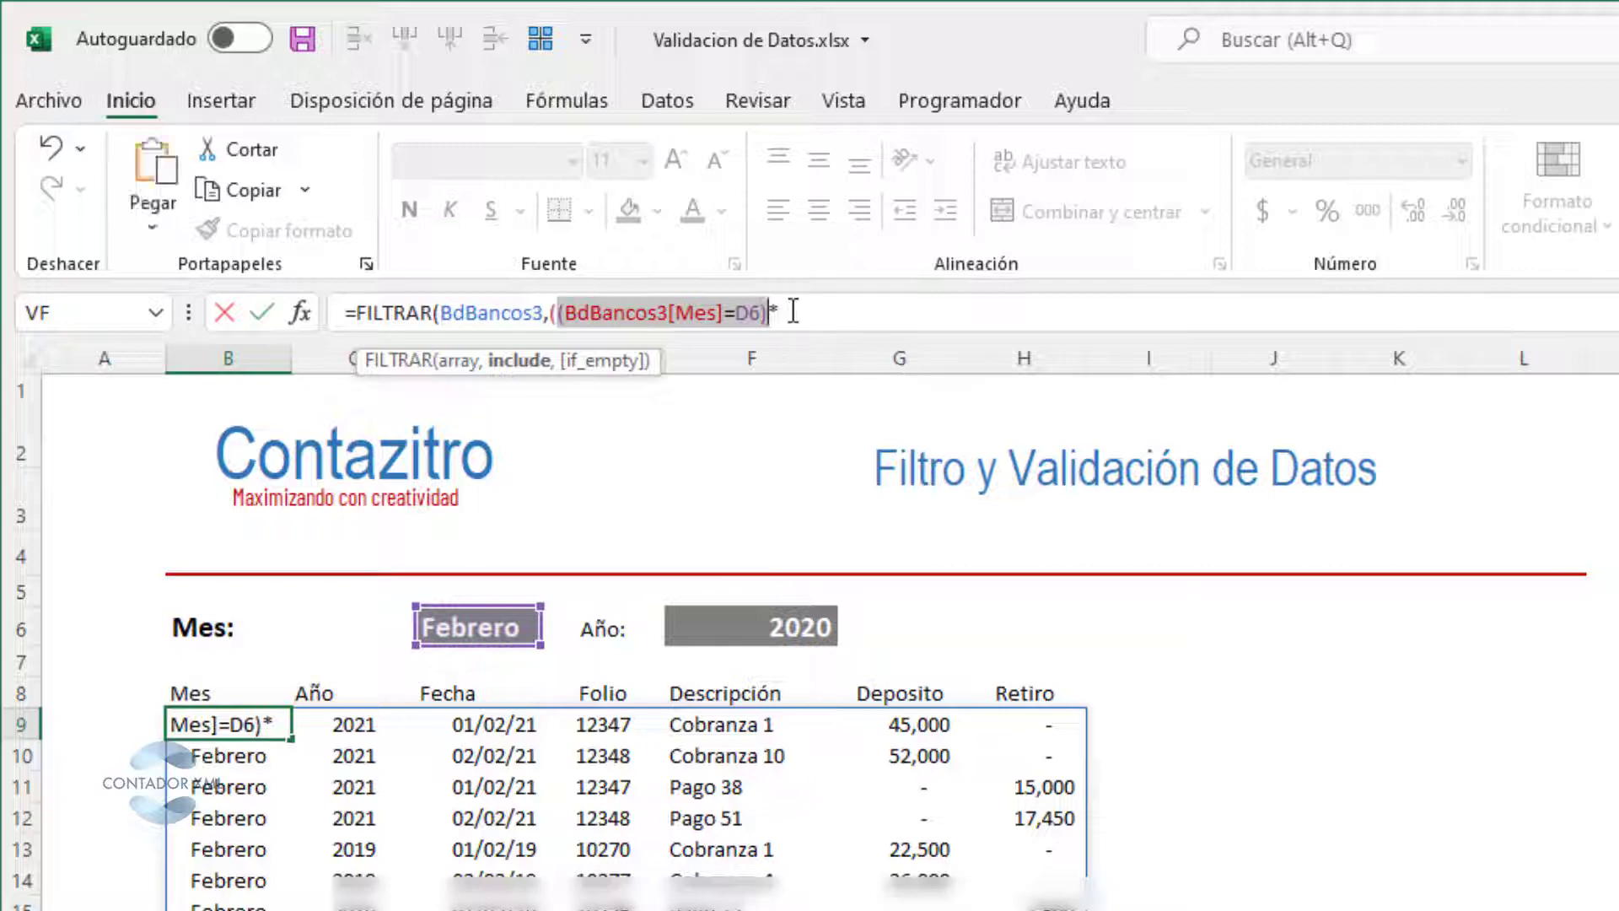
left_click(800, 316)
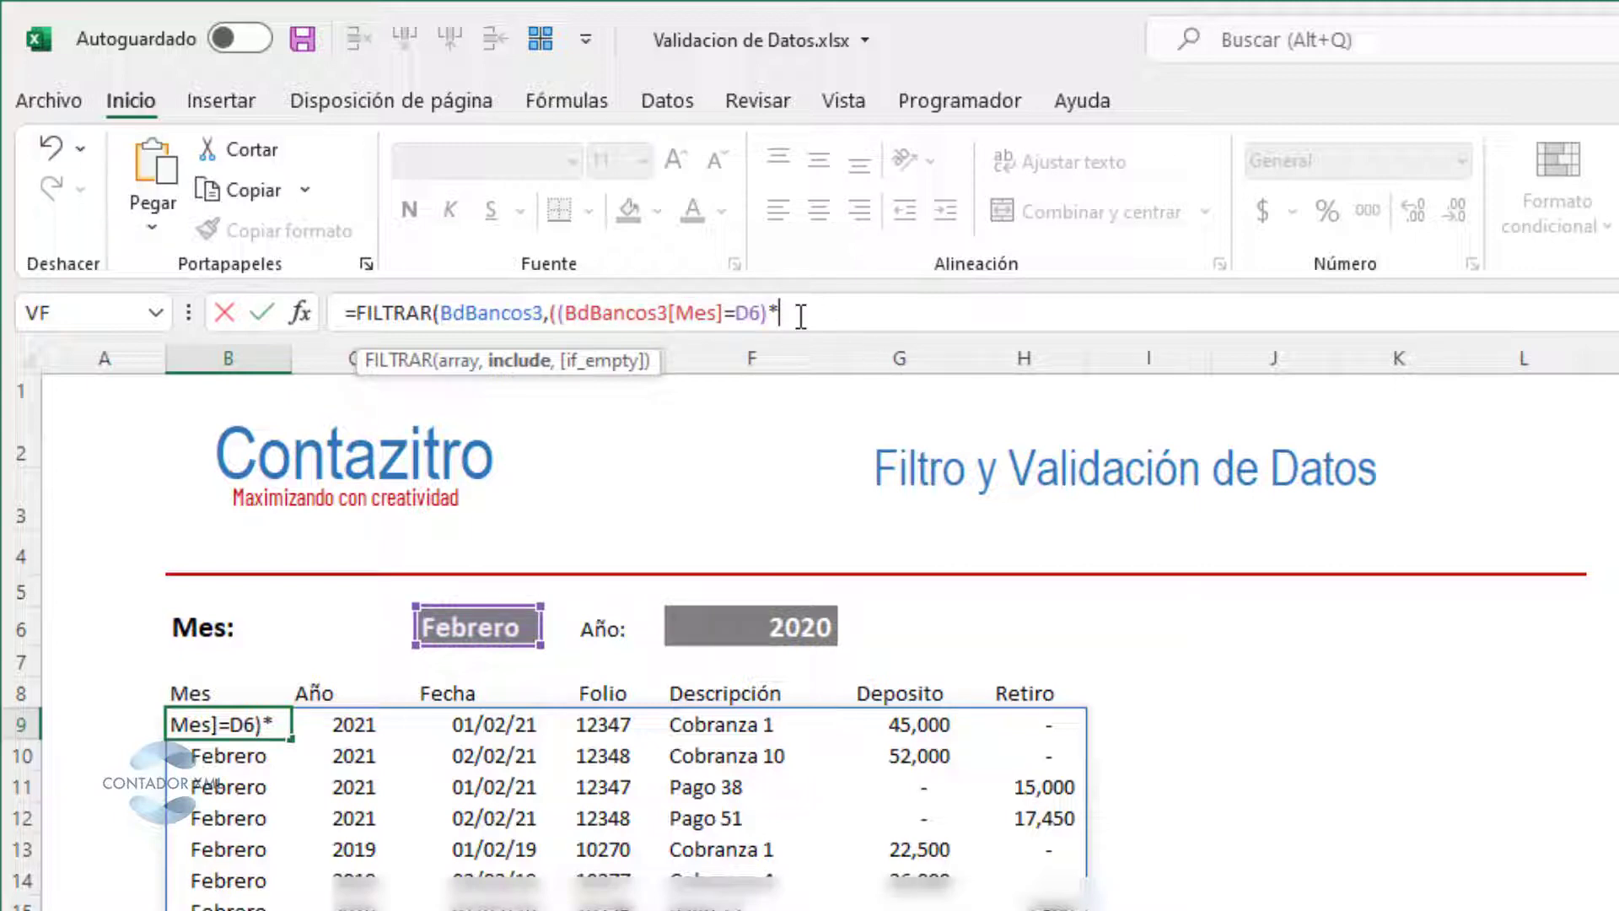
key("ctrl+v")
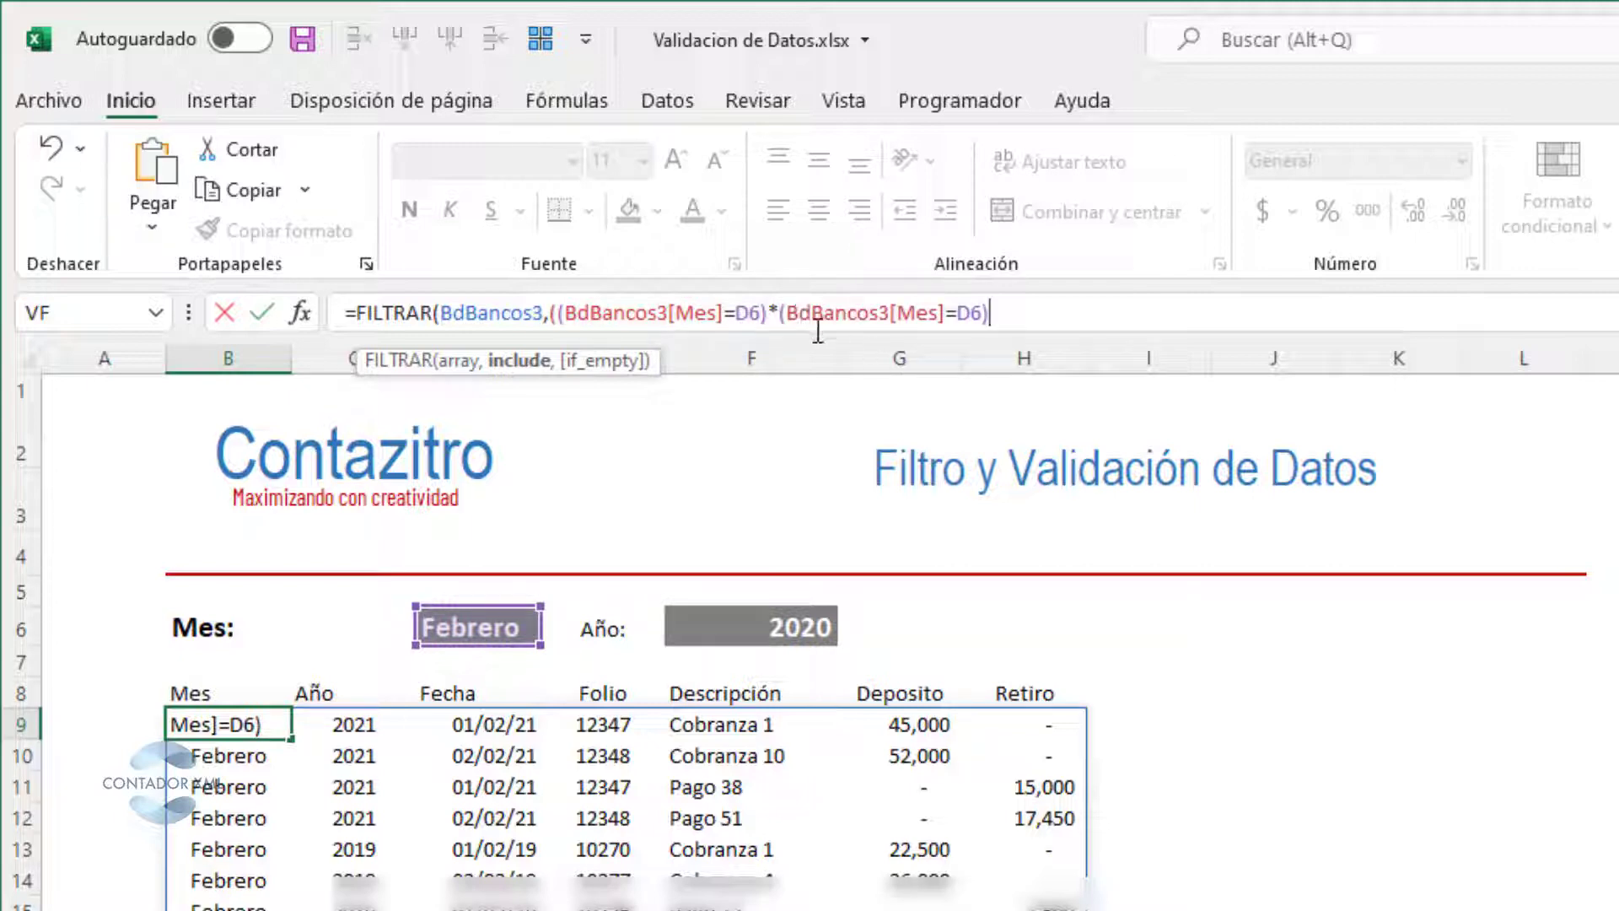
Replace Mes with the Año column in the second condition, then close the include argument with a parenthesis and comma.
left_click(900, 314)
key("Delete")
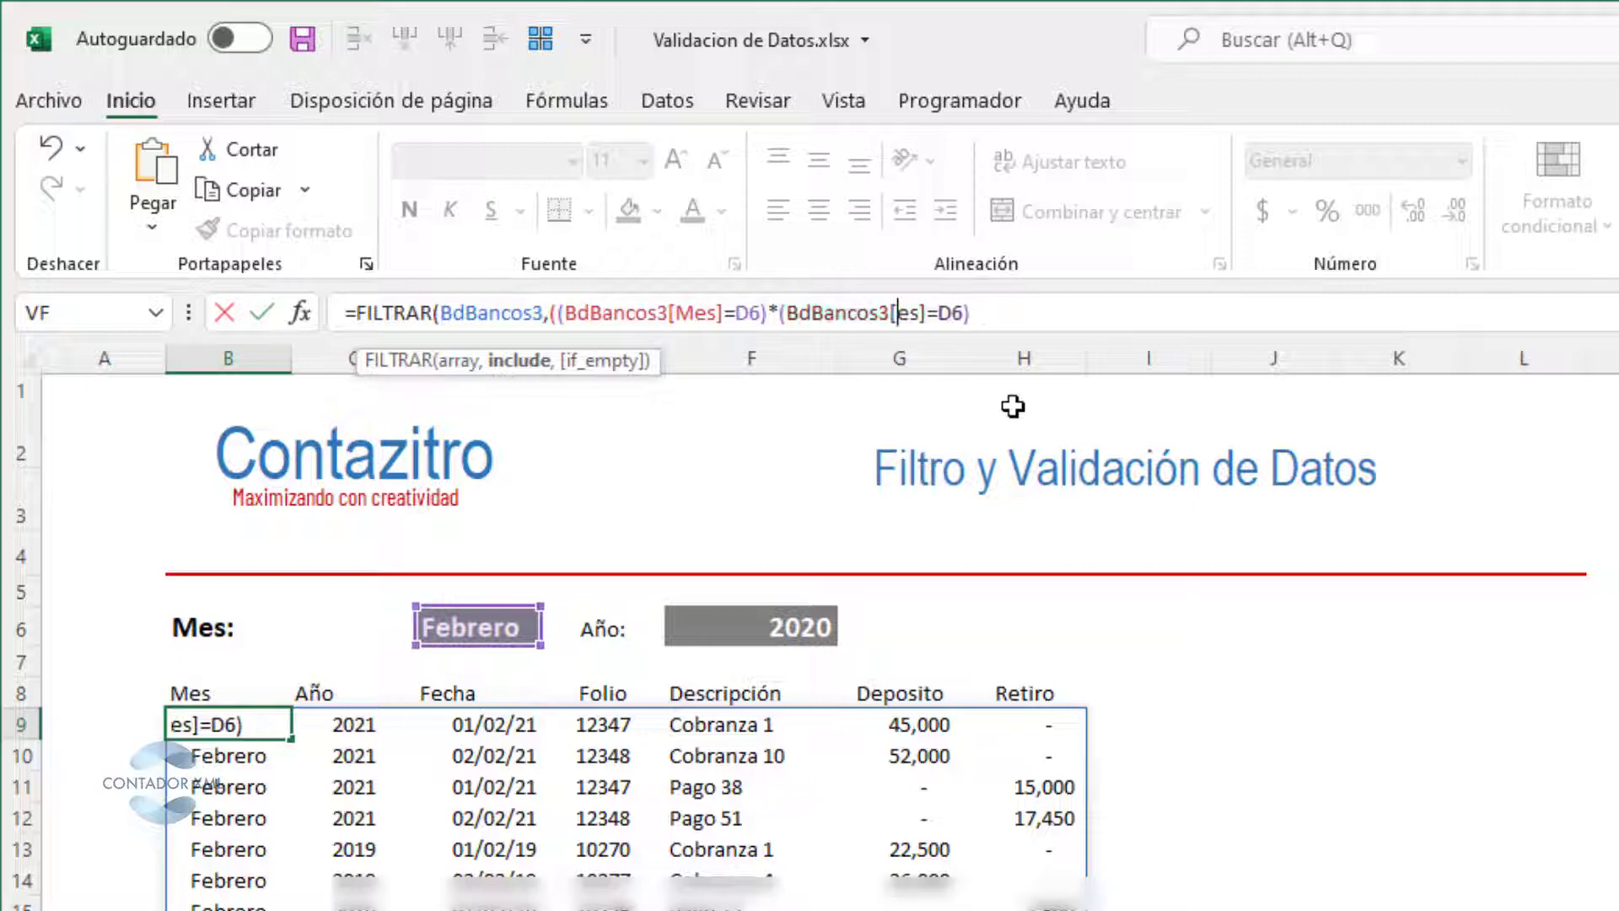
key("Delete")
key("Delete")
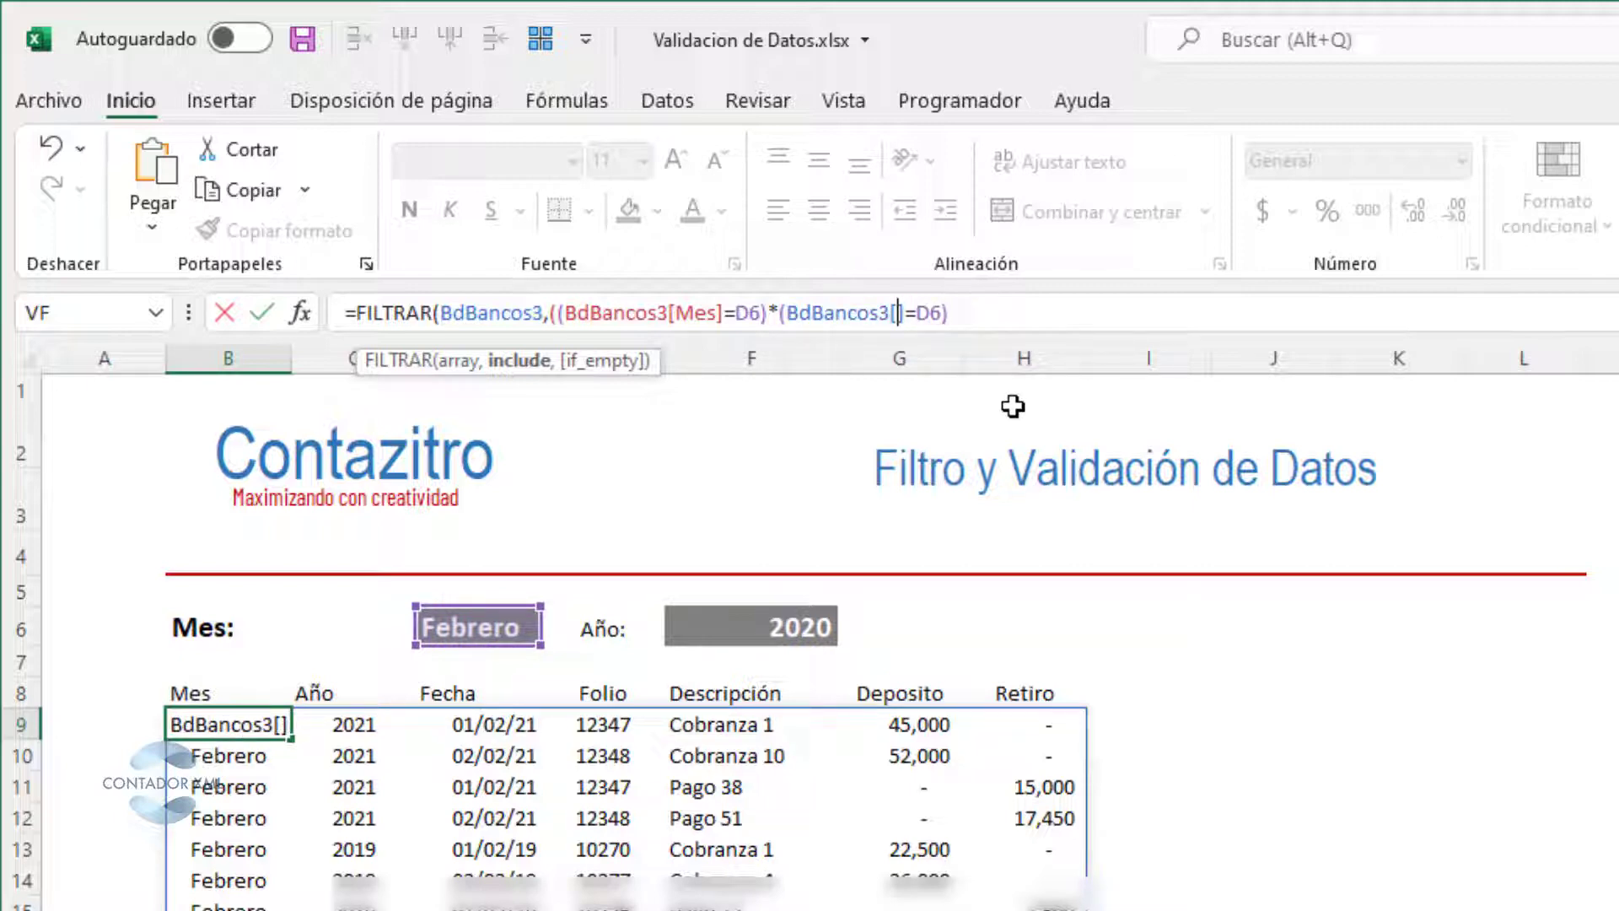
type("a")
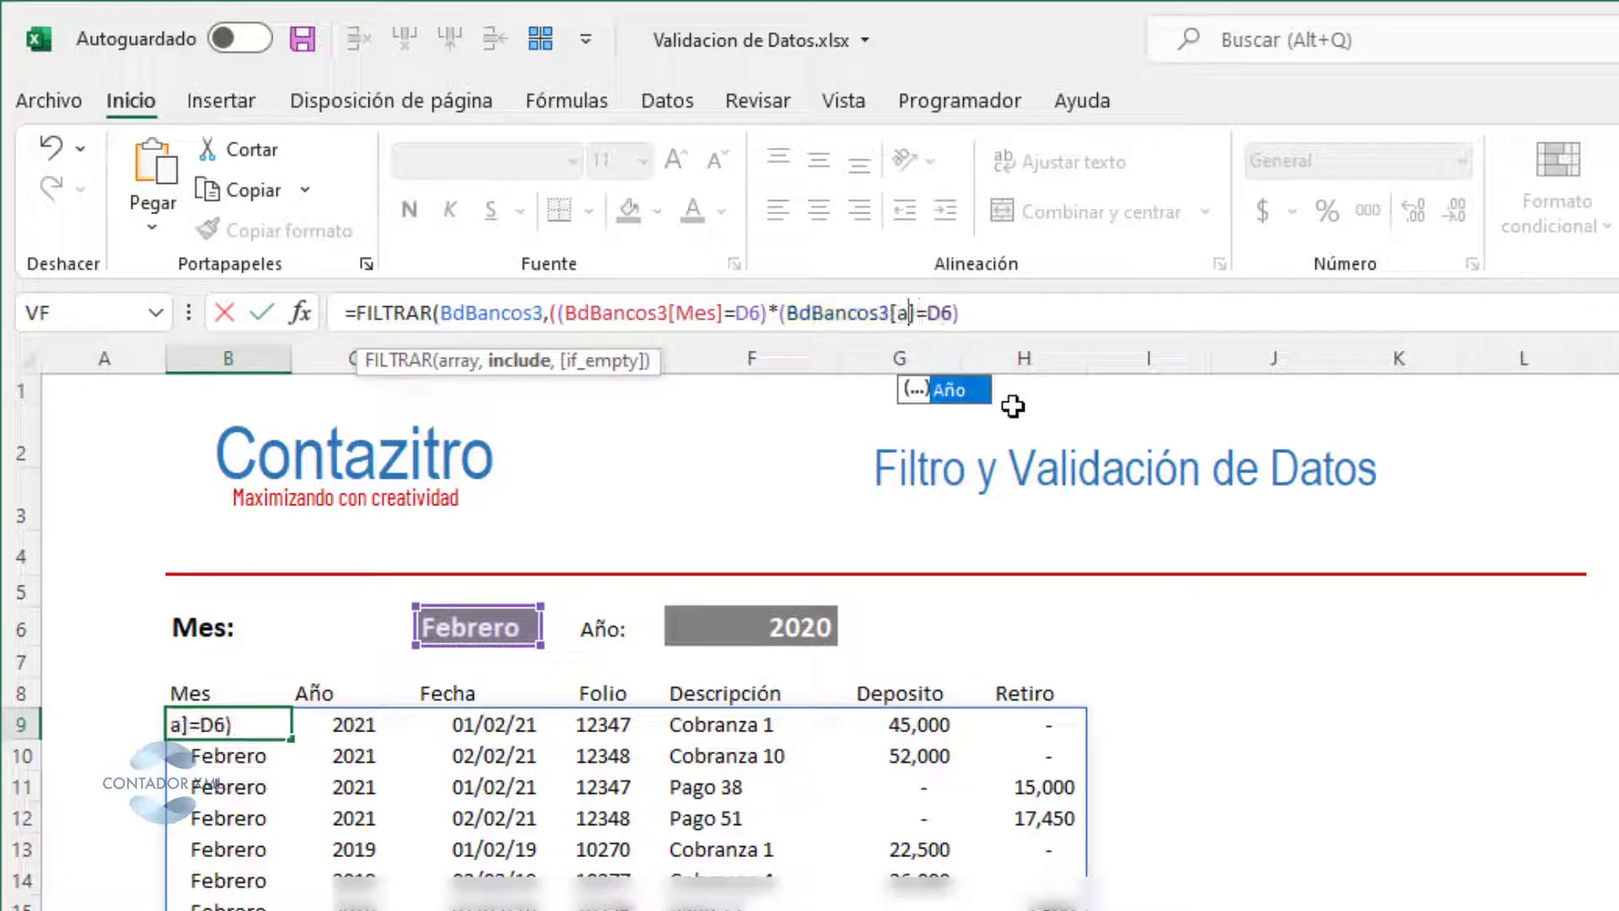
double_click(943, 386)
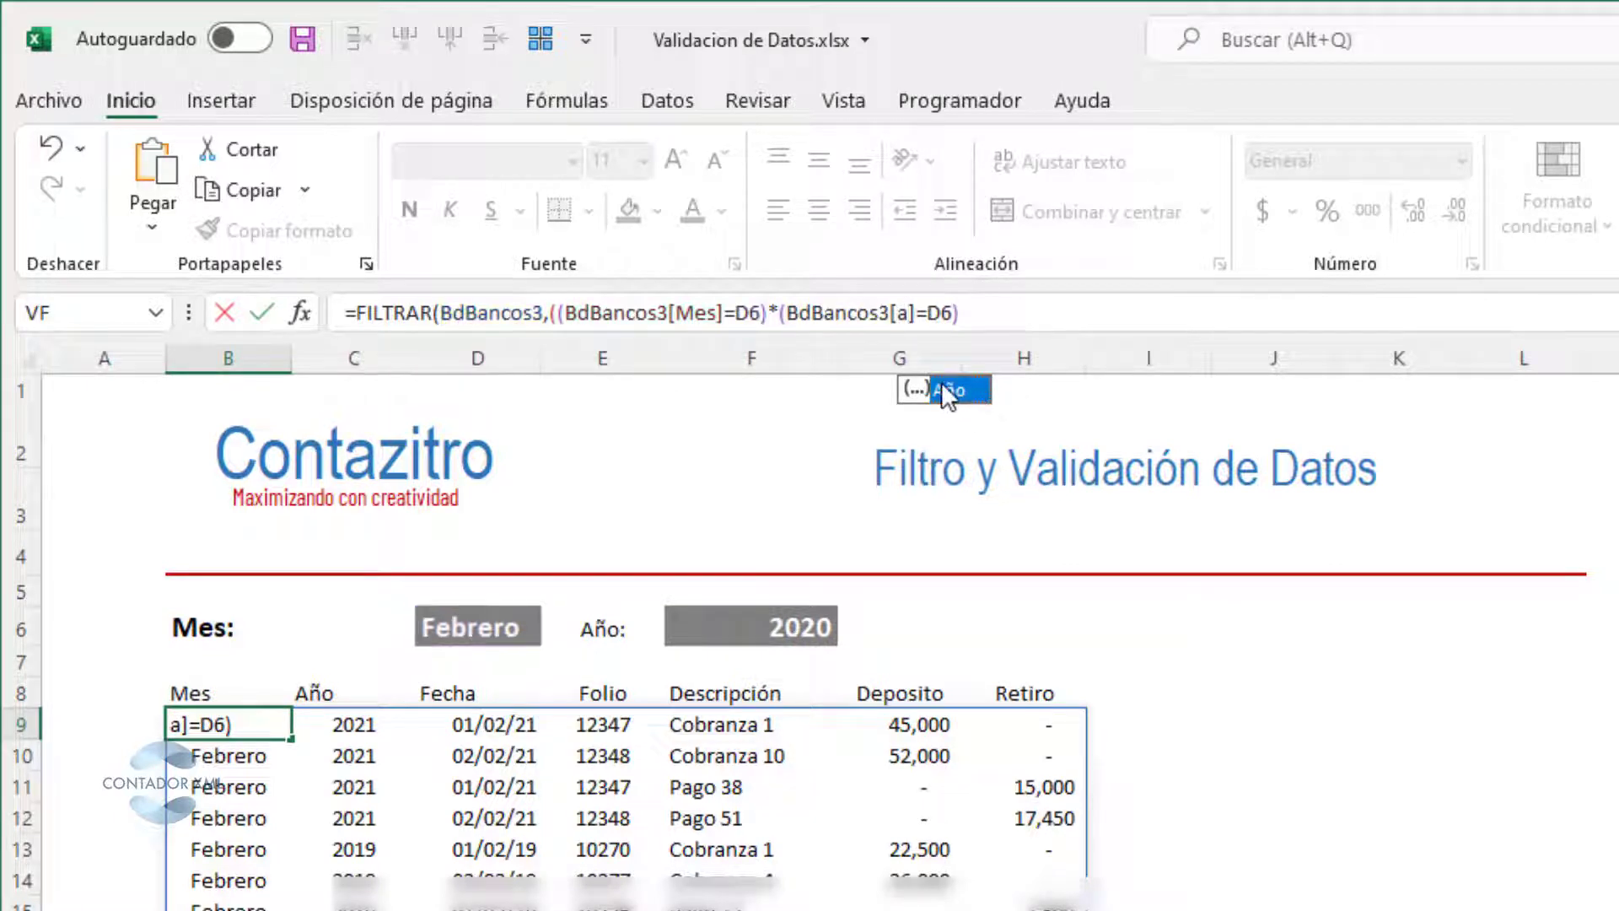
double_click(941, 386)
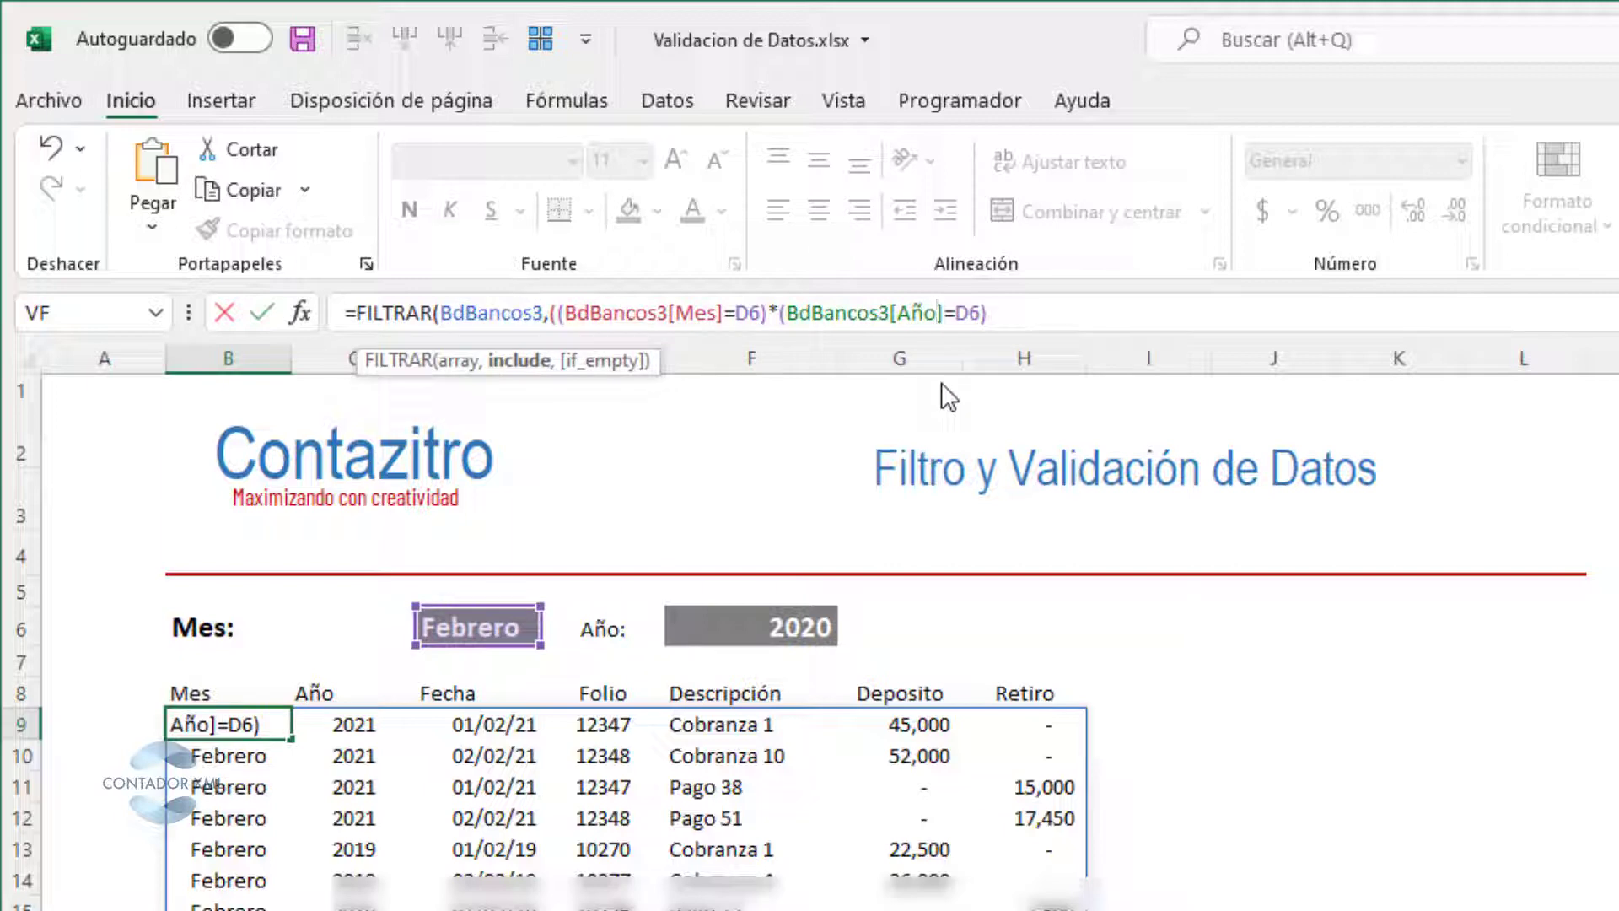
left_click(1014, 313)
type(")")
type(",")
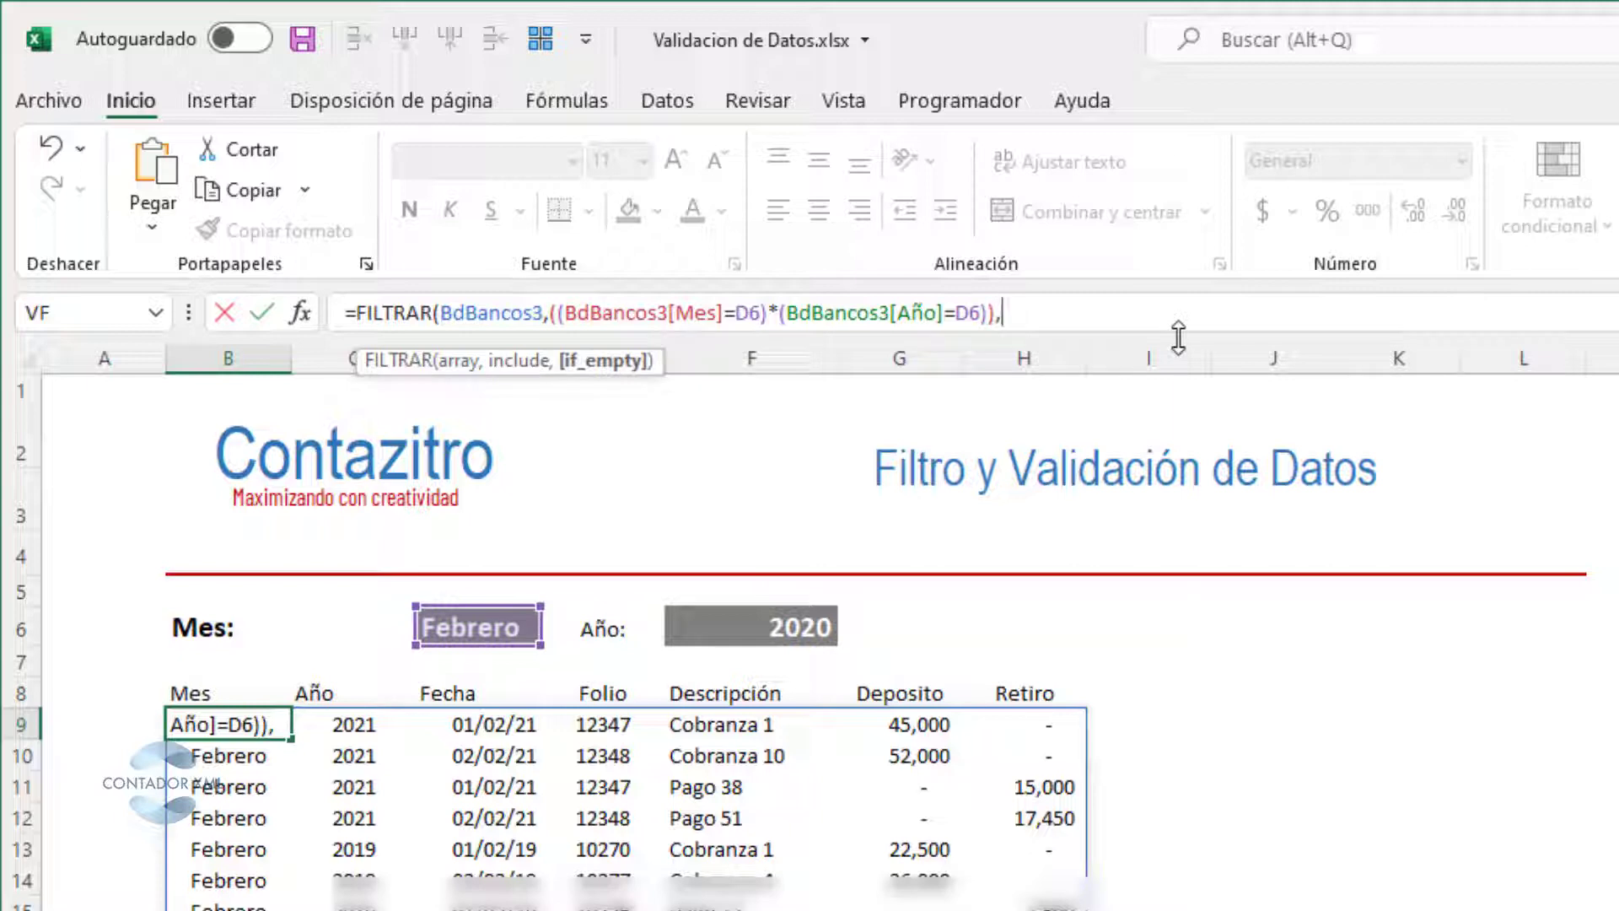
type("\"No ")
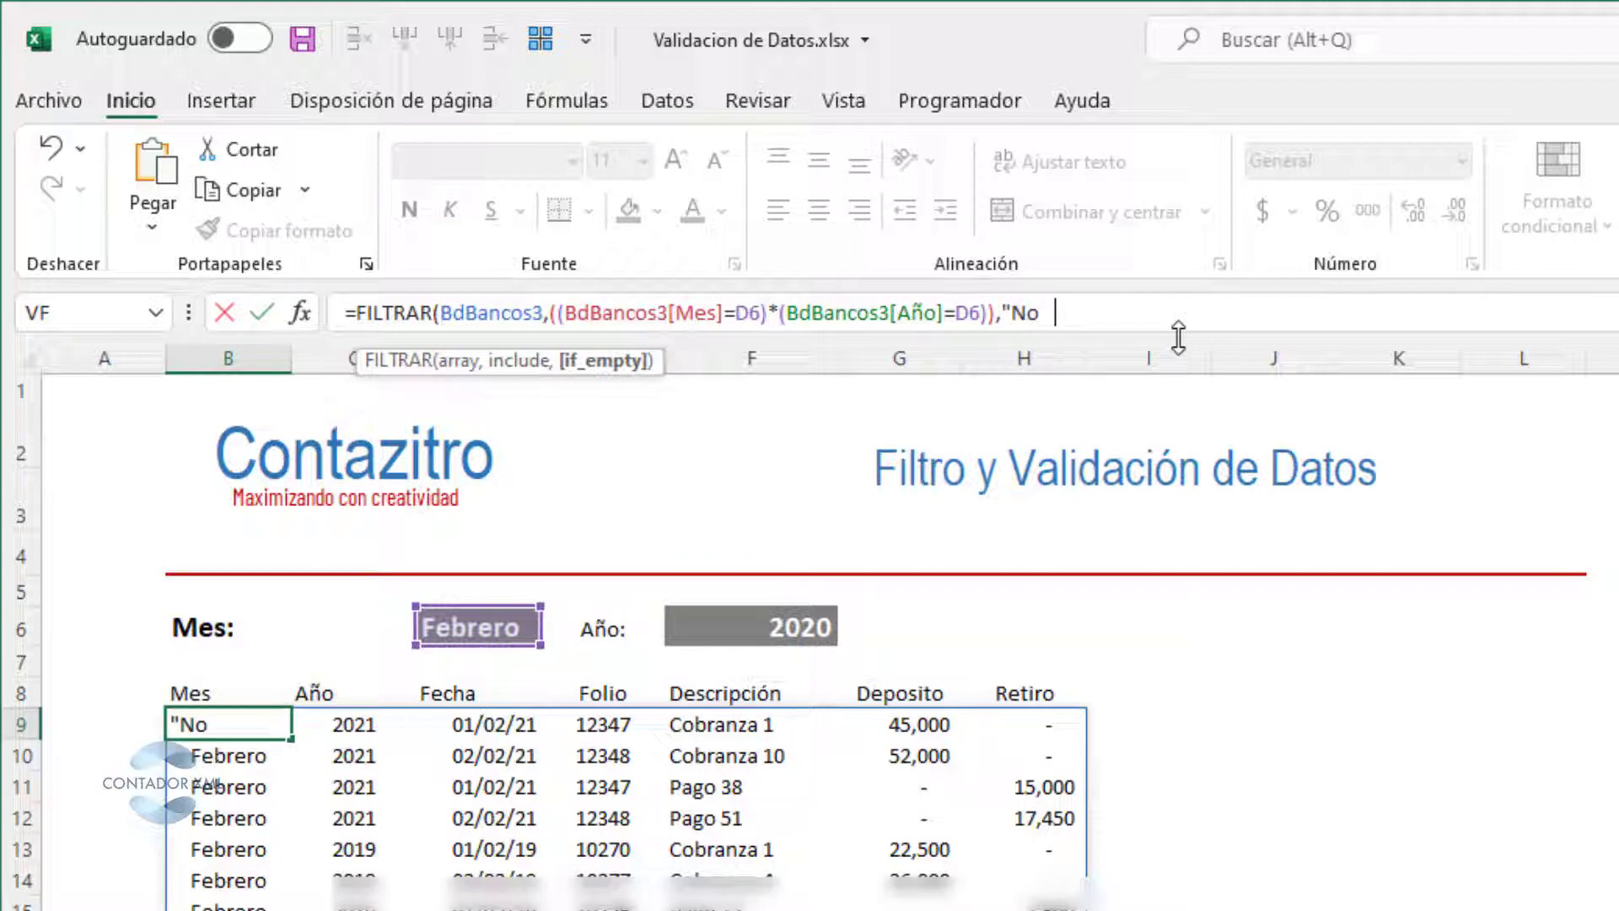
type("Existe")
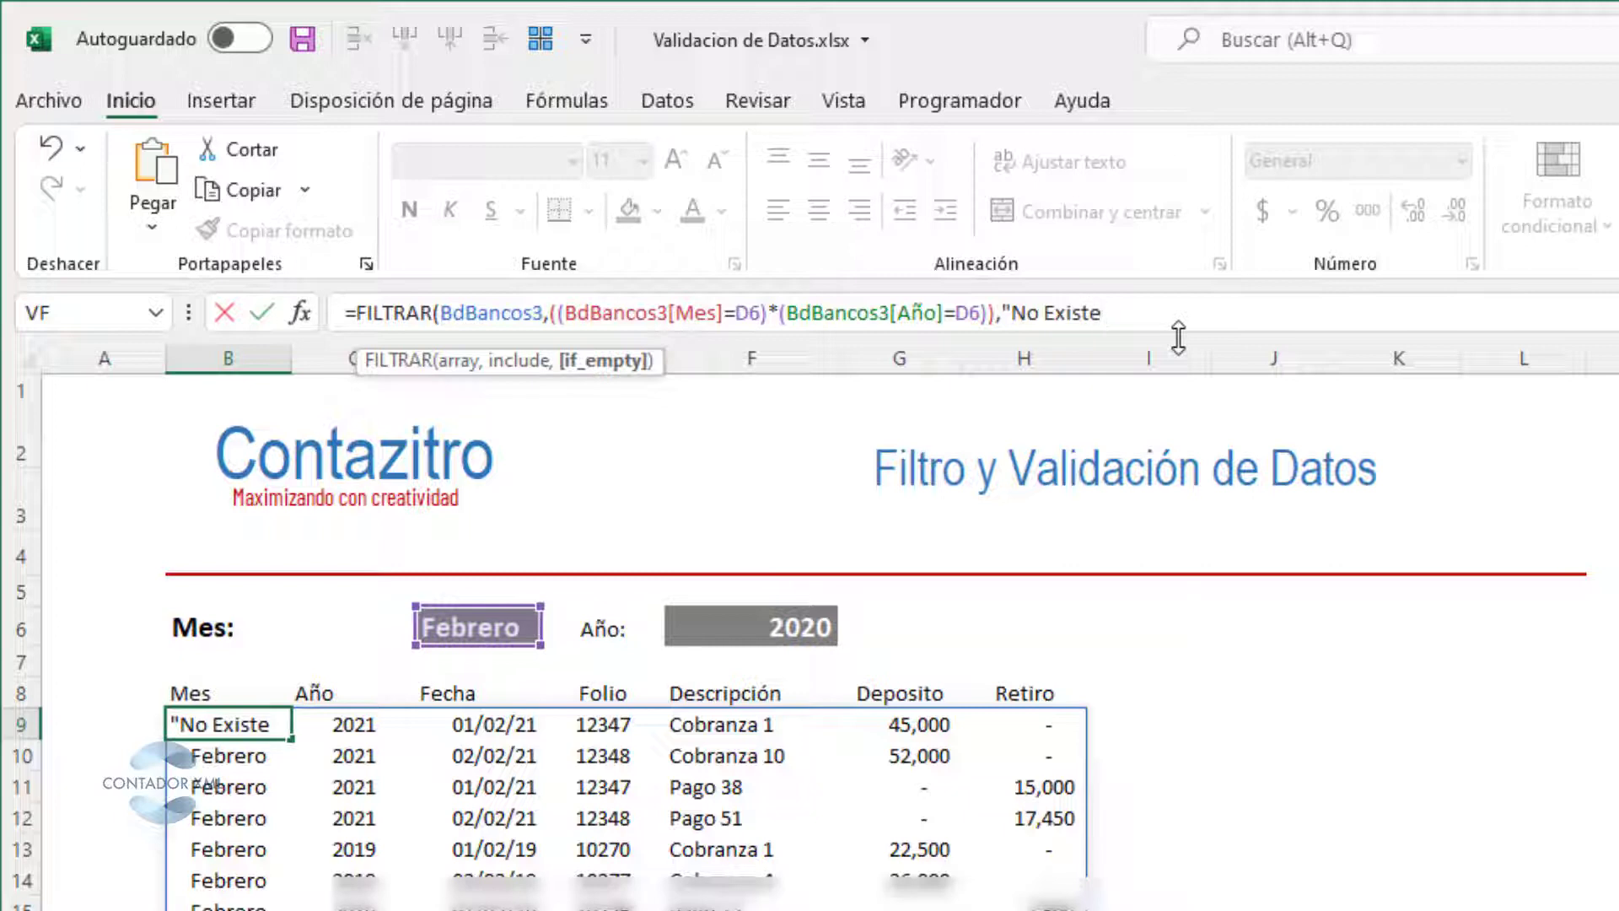
key("BackSpace")
key("BackSpace")
key("BackSpace")
key("BackSpace")
key("BackSpace")
key("BackSpace")
key("BackSpace")
key("BackSpace")
key("BackSpace")
Complete the B9 FILTRAR formula with "Criterio No Exixte" as the if_empty value, accepting the proposed formula correction.
type("Criterio")
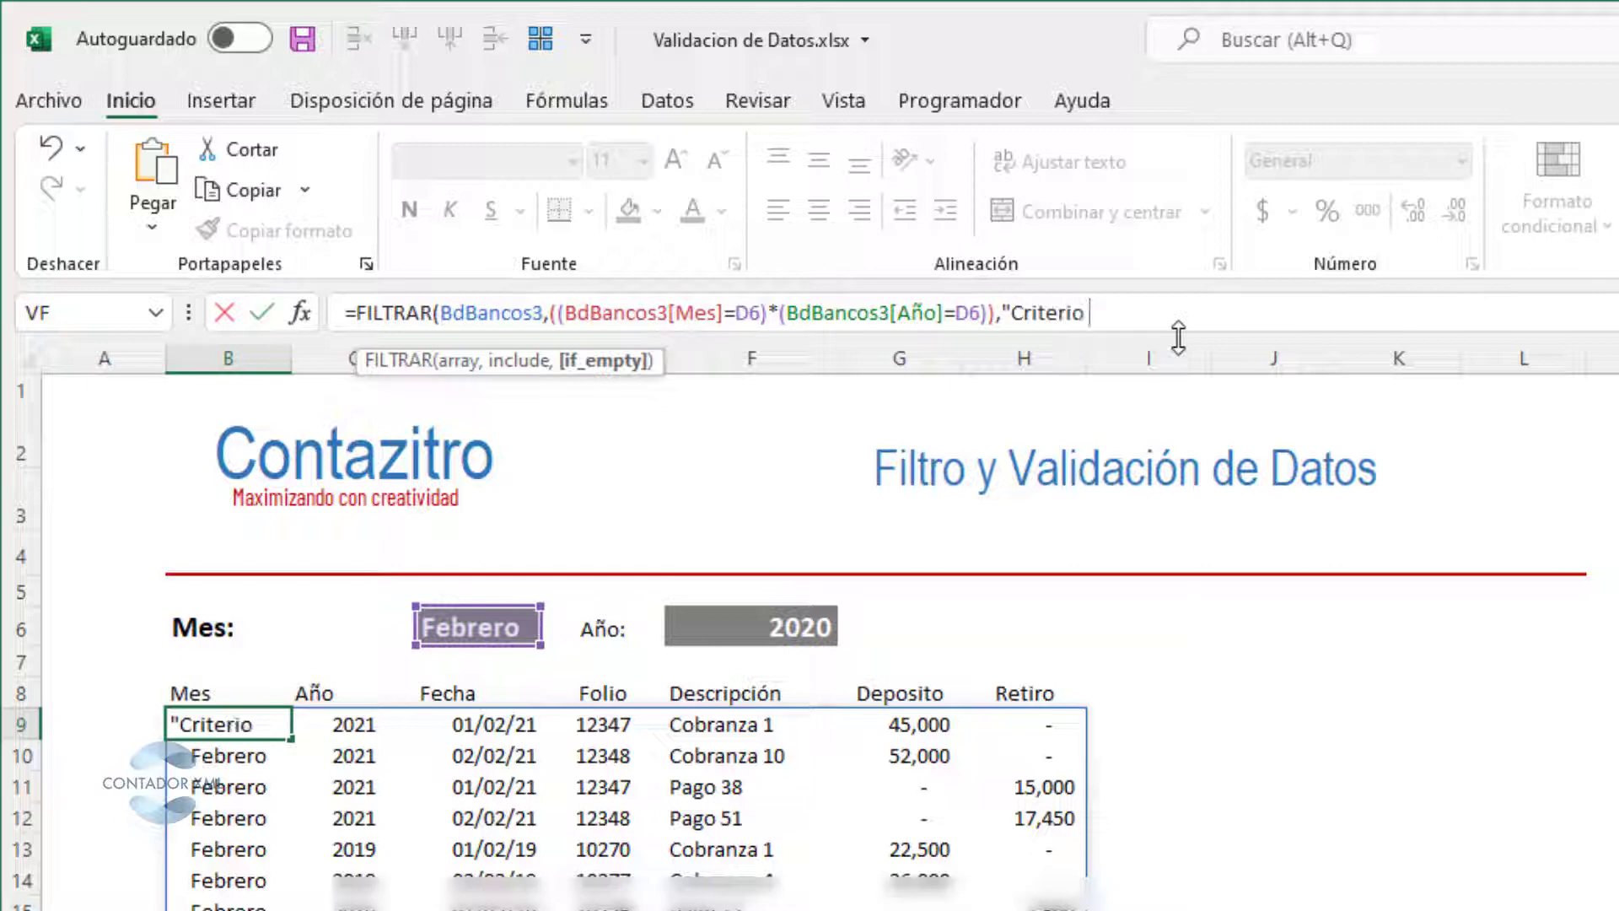
type(" No Exixte")
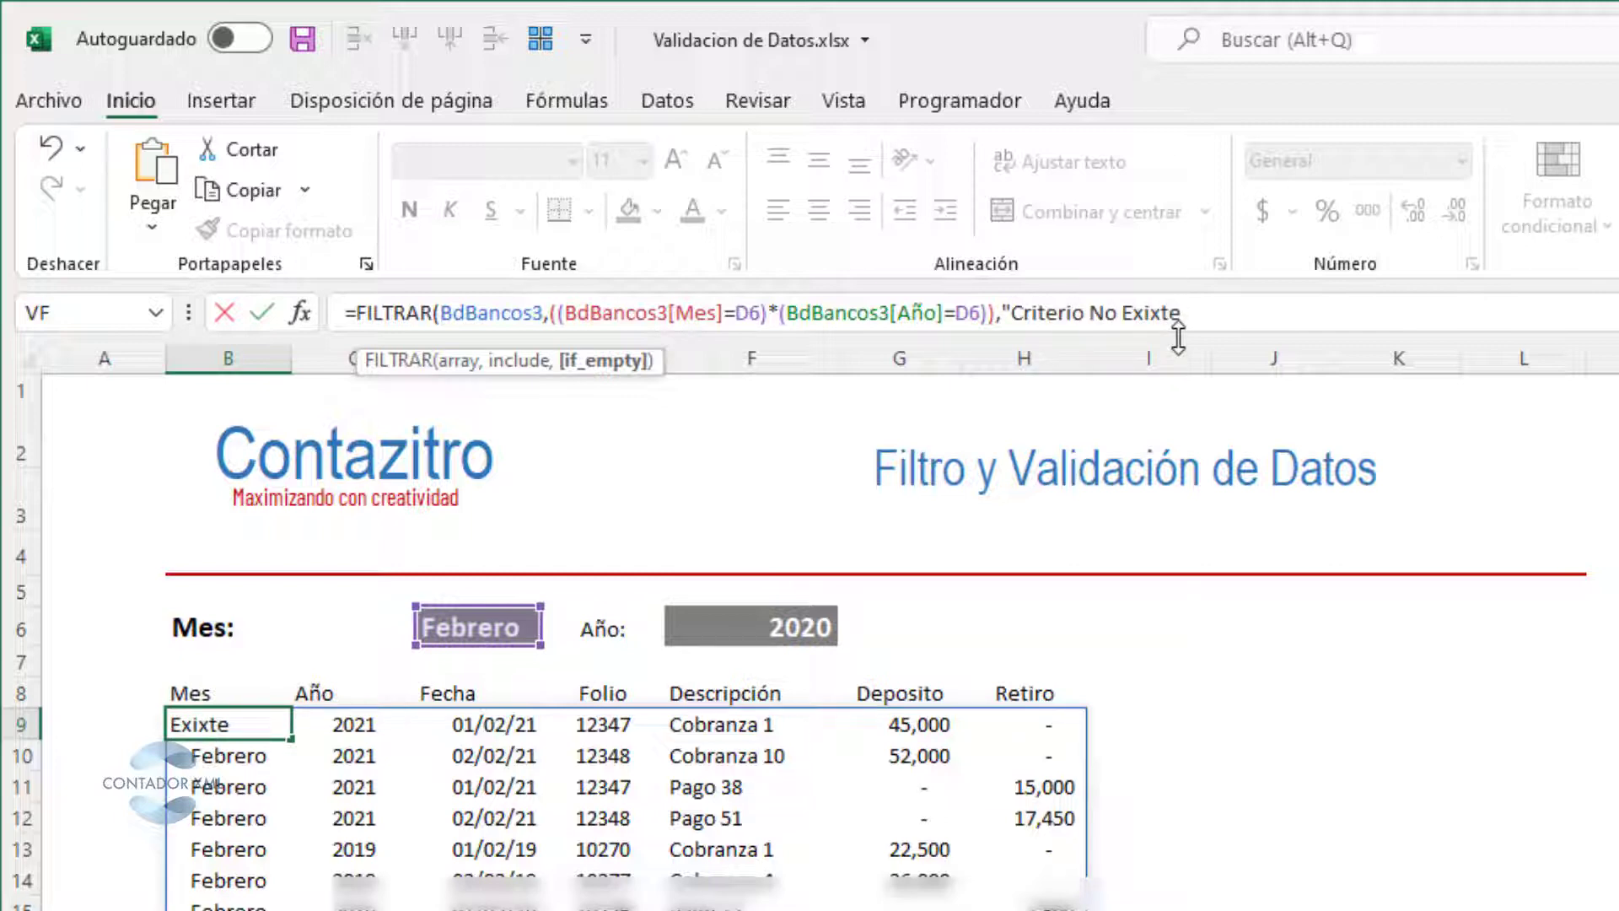
type(")")
key("Return")
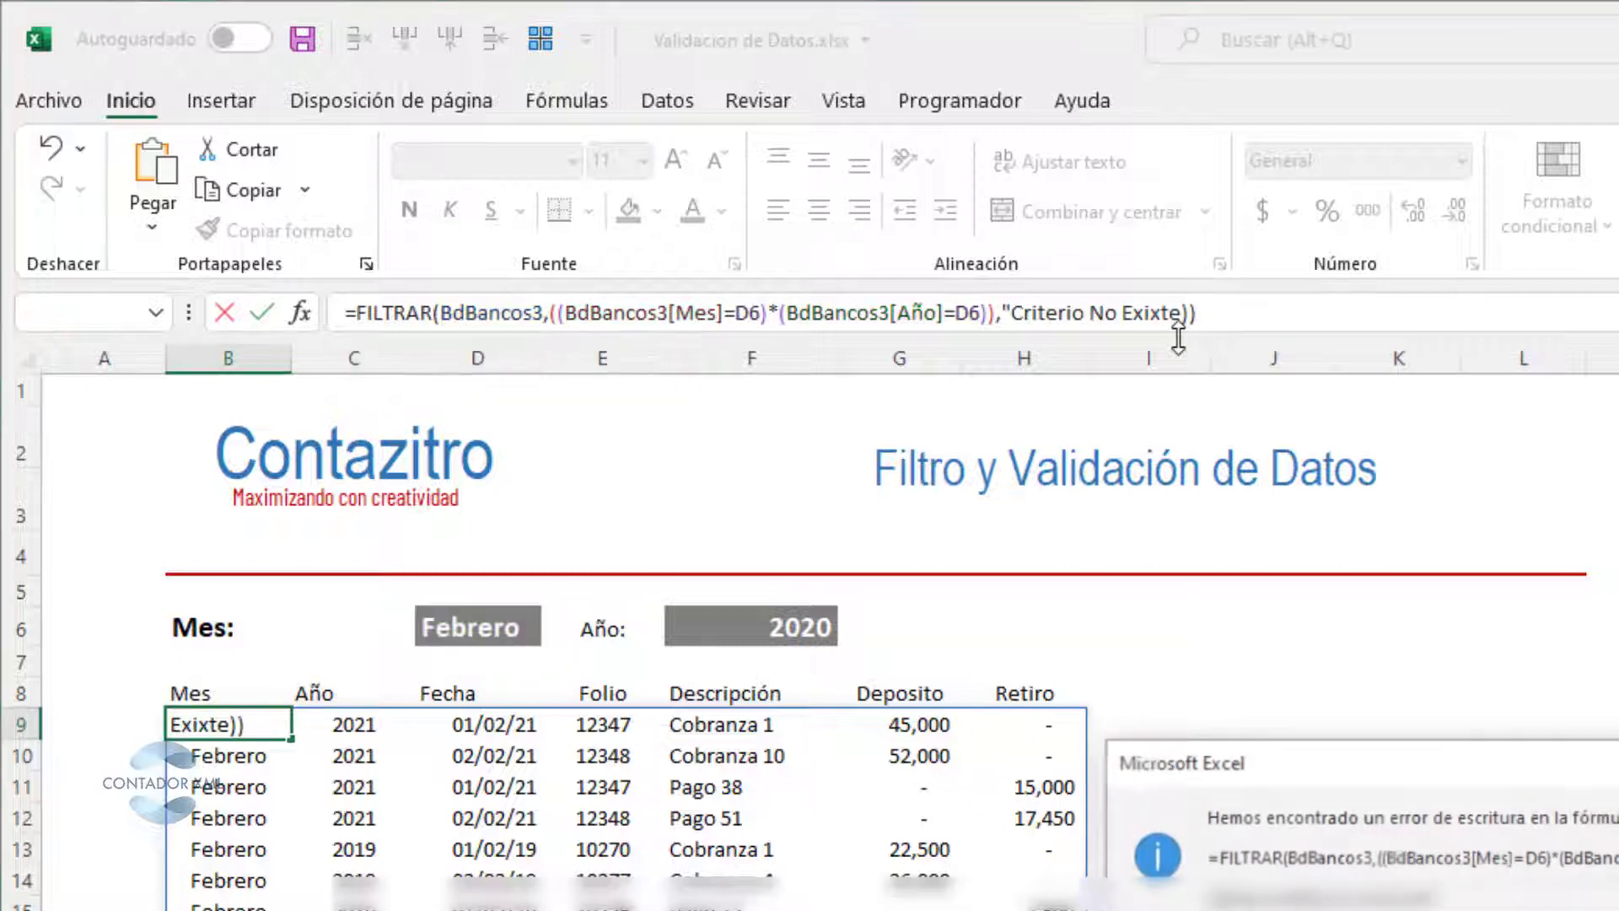
key("Return")
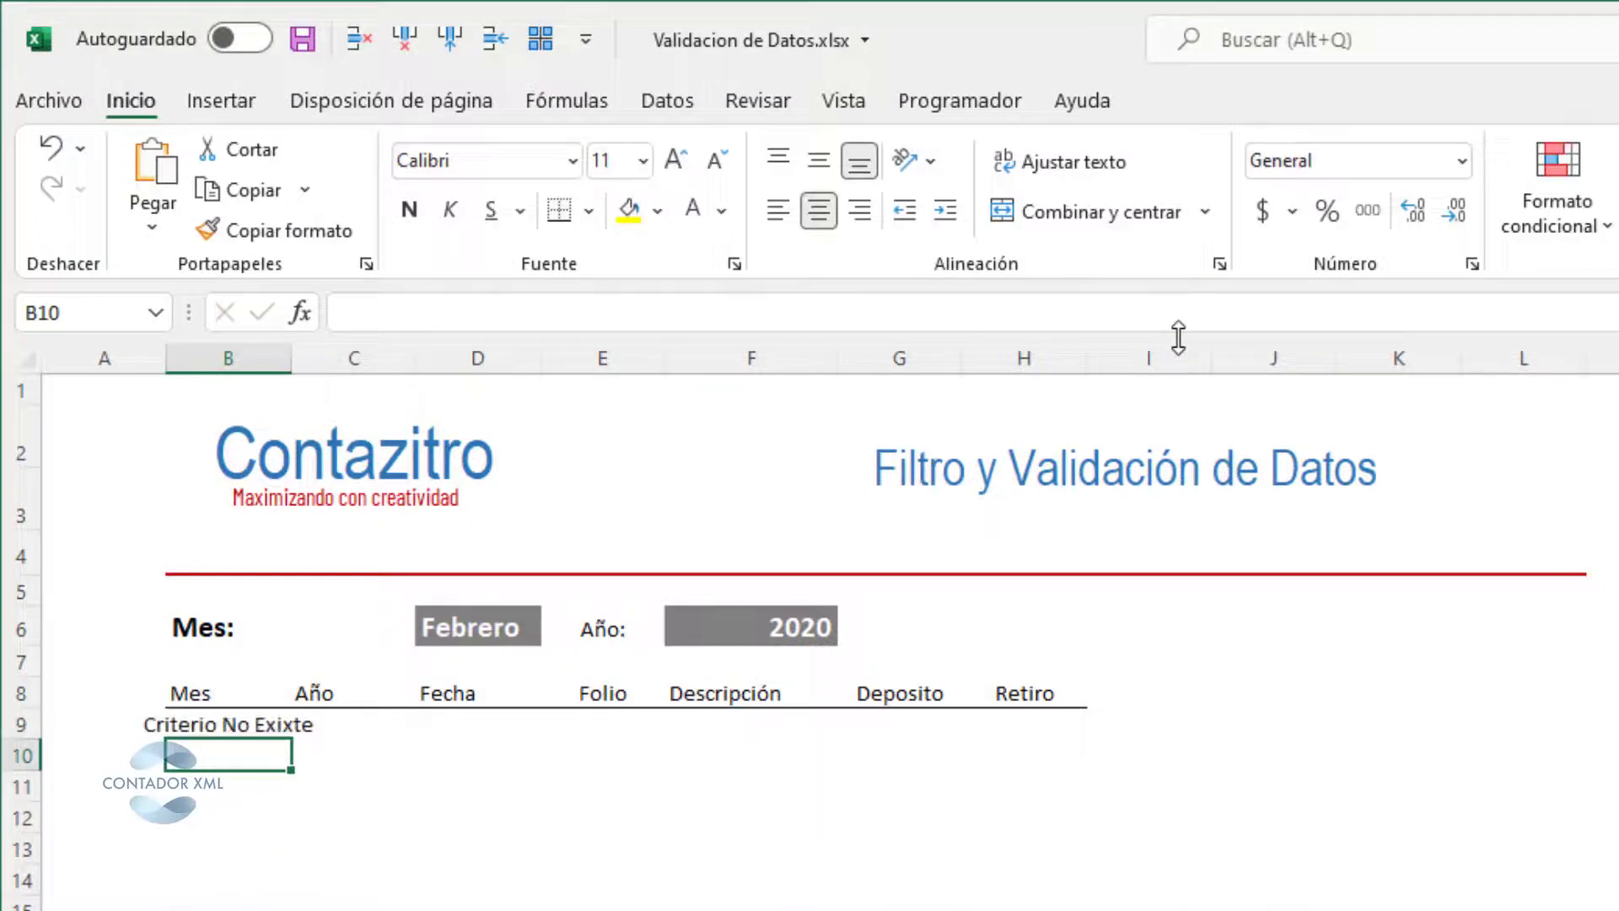
Left-align the result in B9 and choose 2021 as the report year in F6.
key("Up")
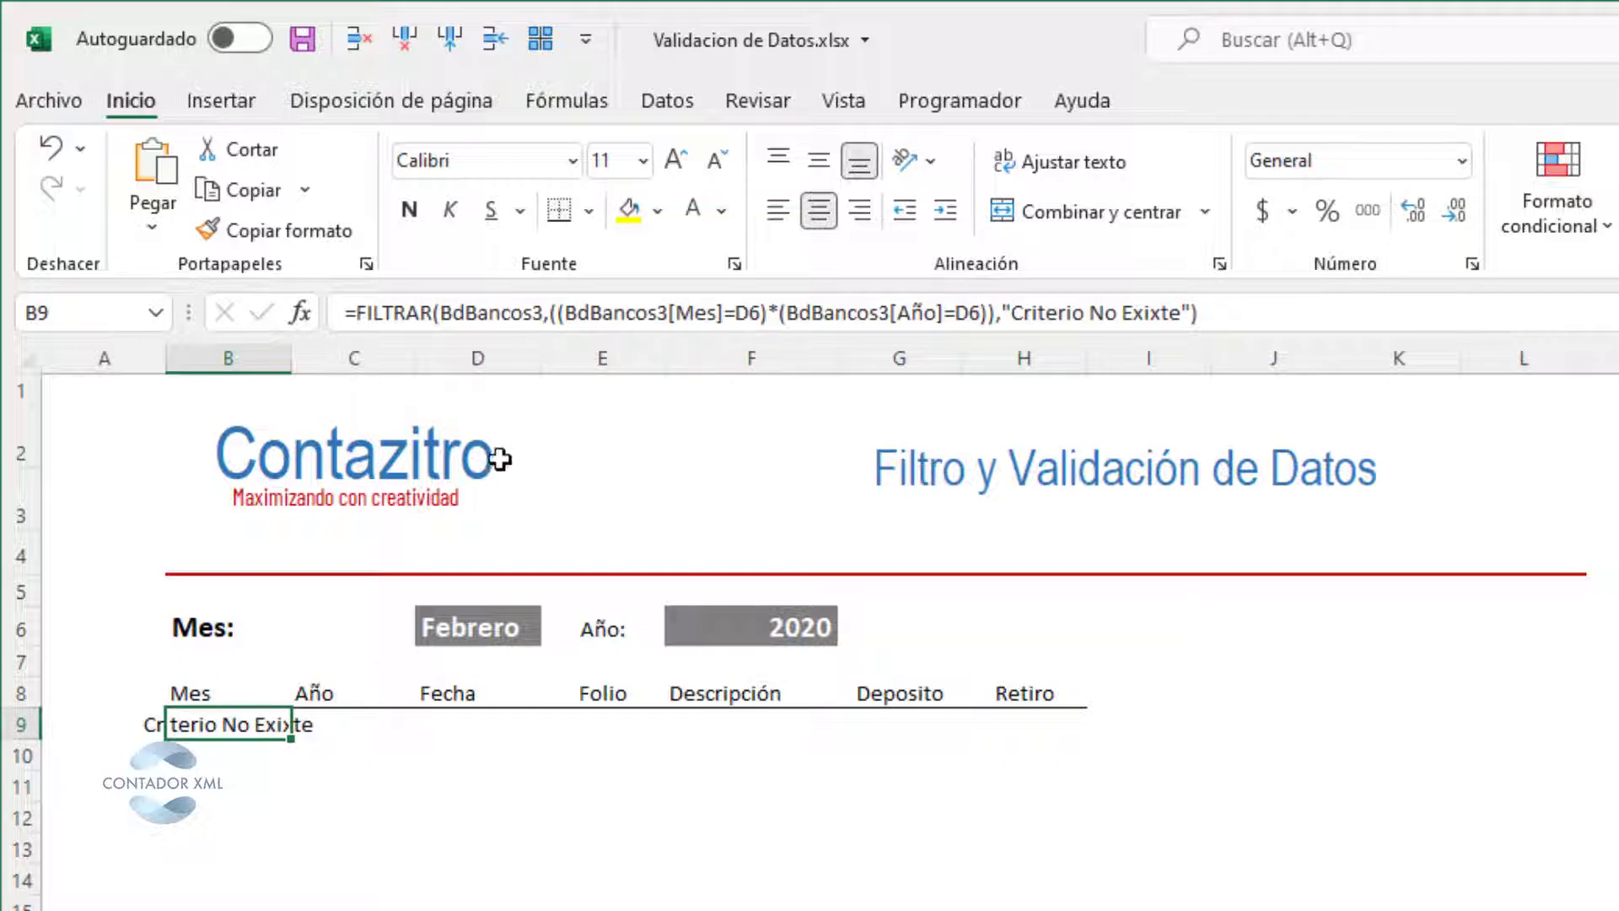
left_click(780, 210)
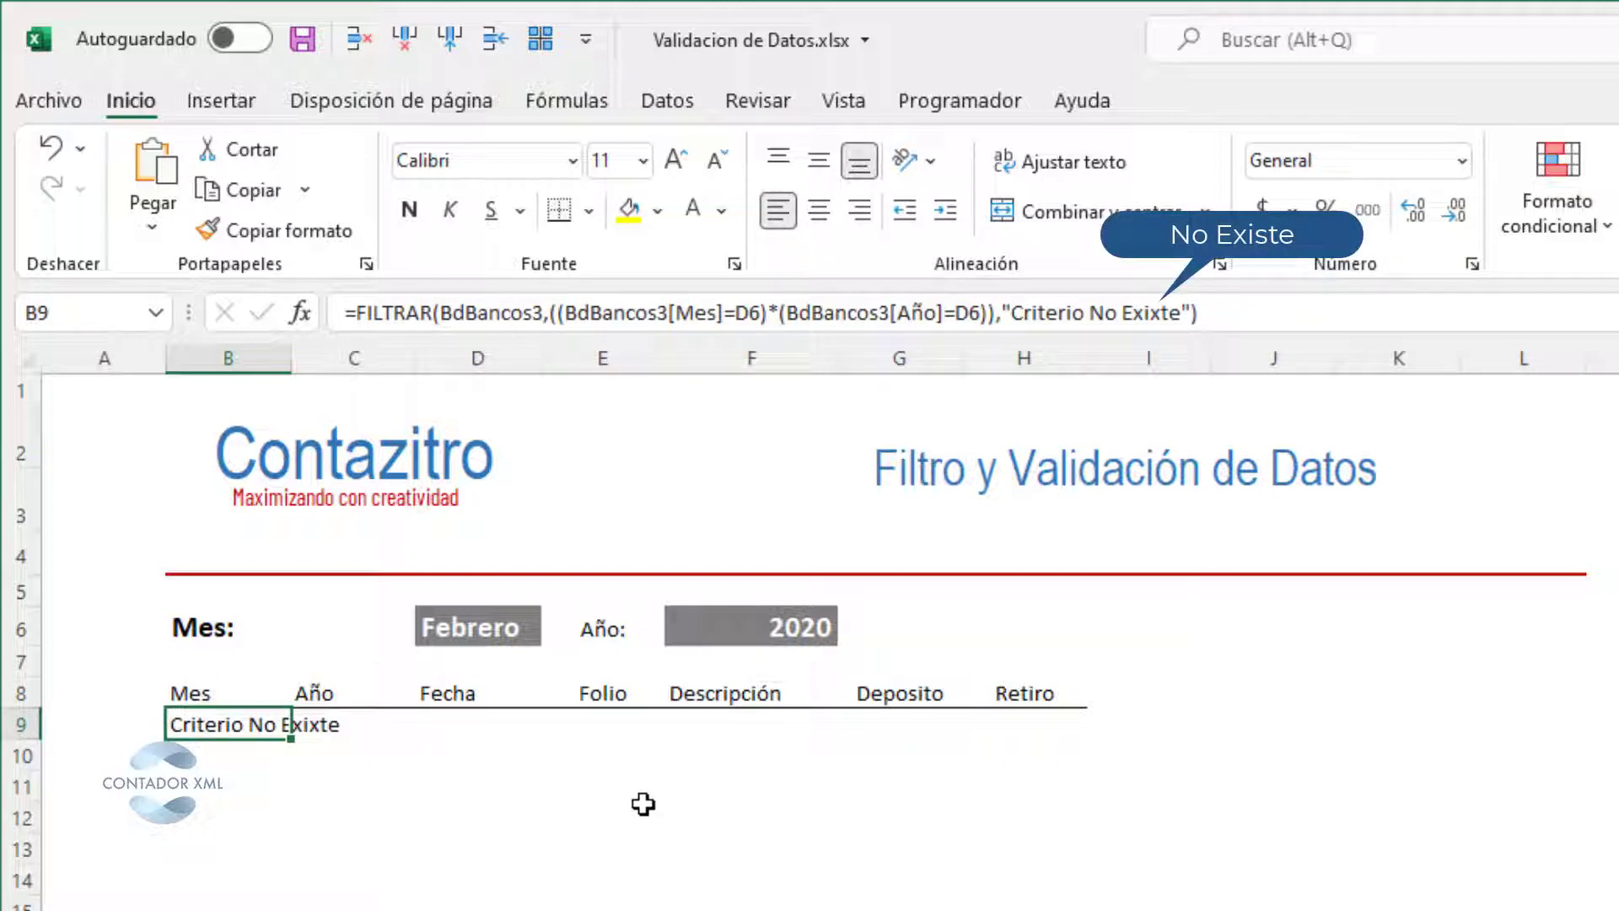
left_click(711, 634)
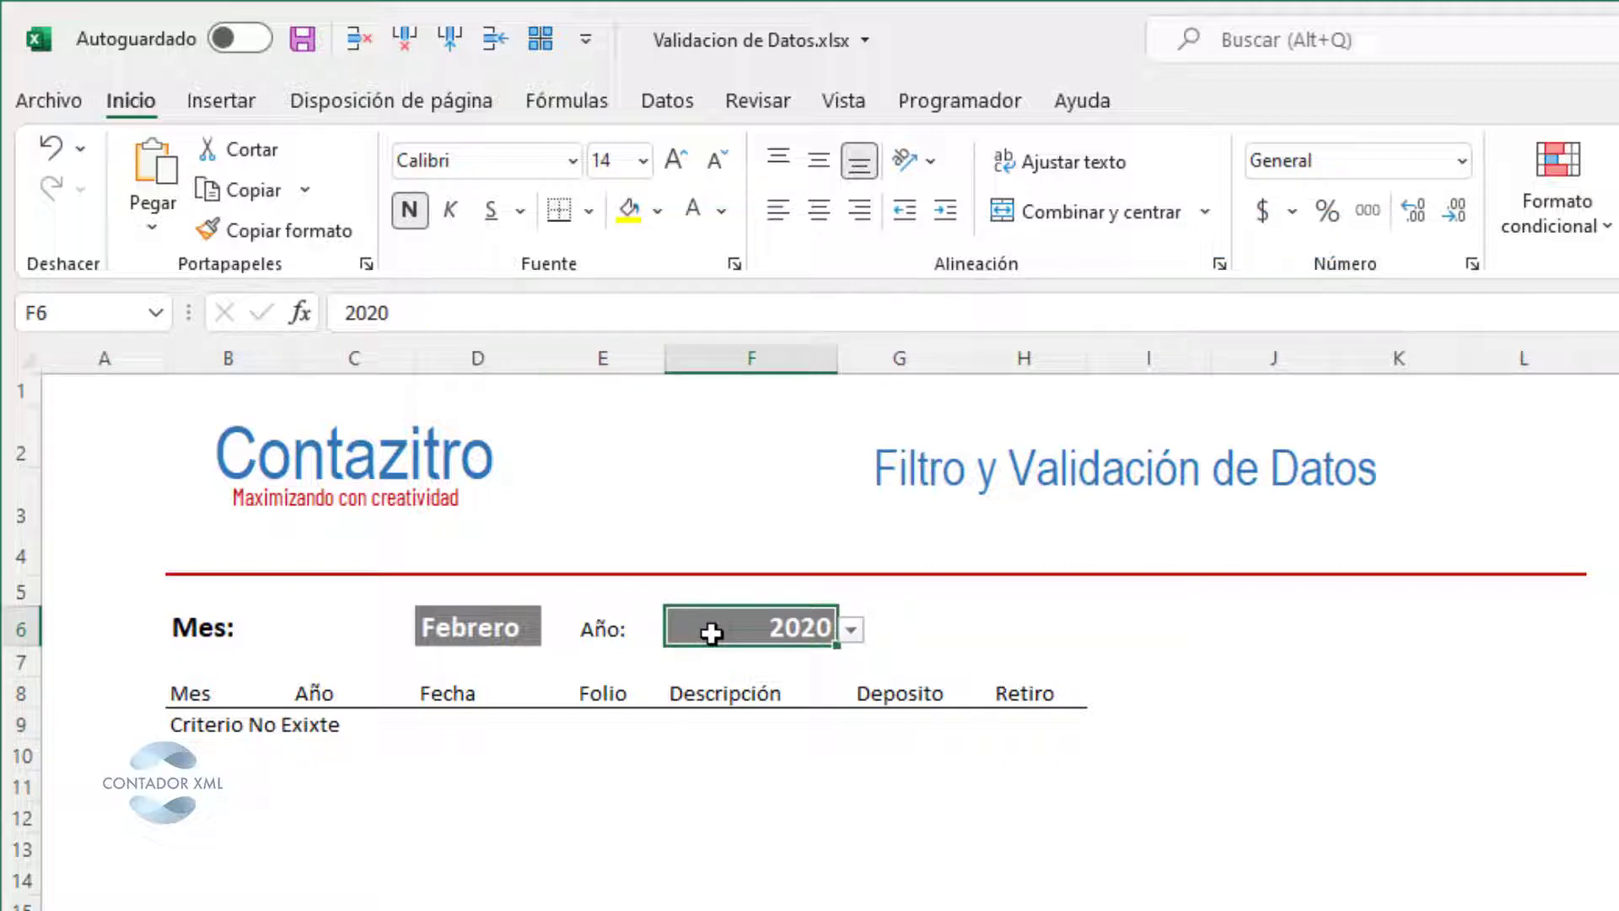
left_click(848, 631)
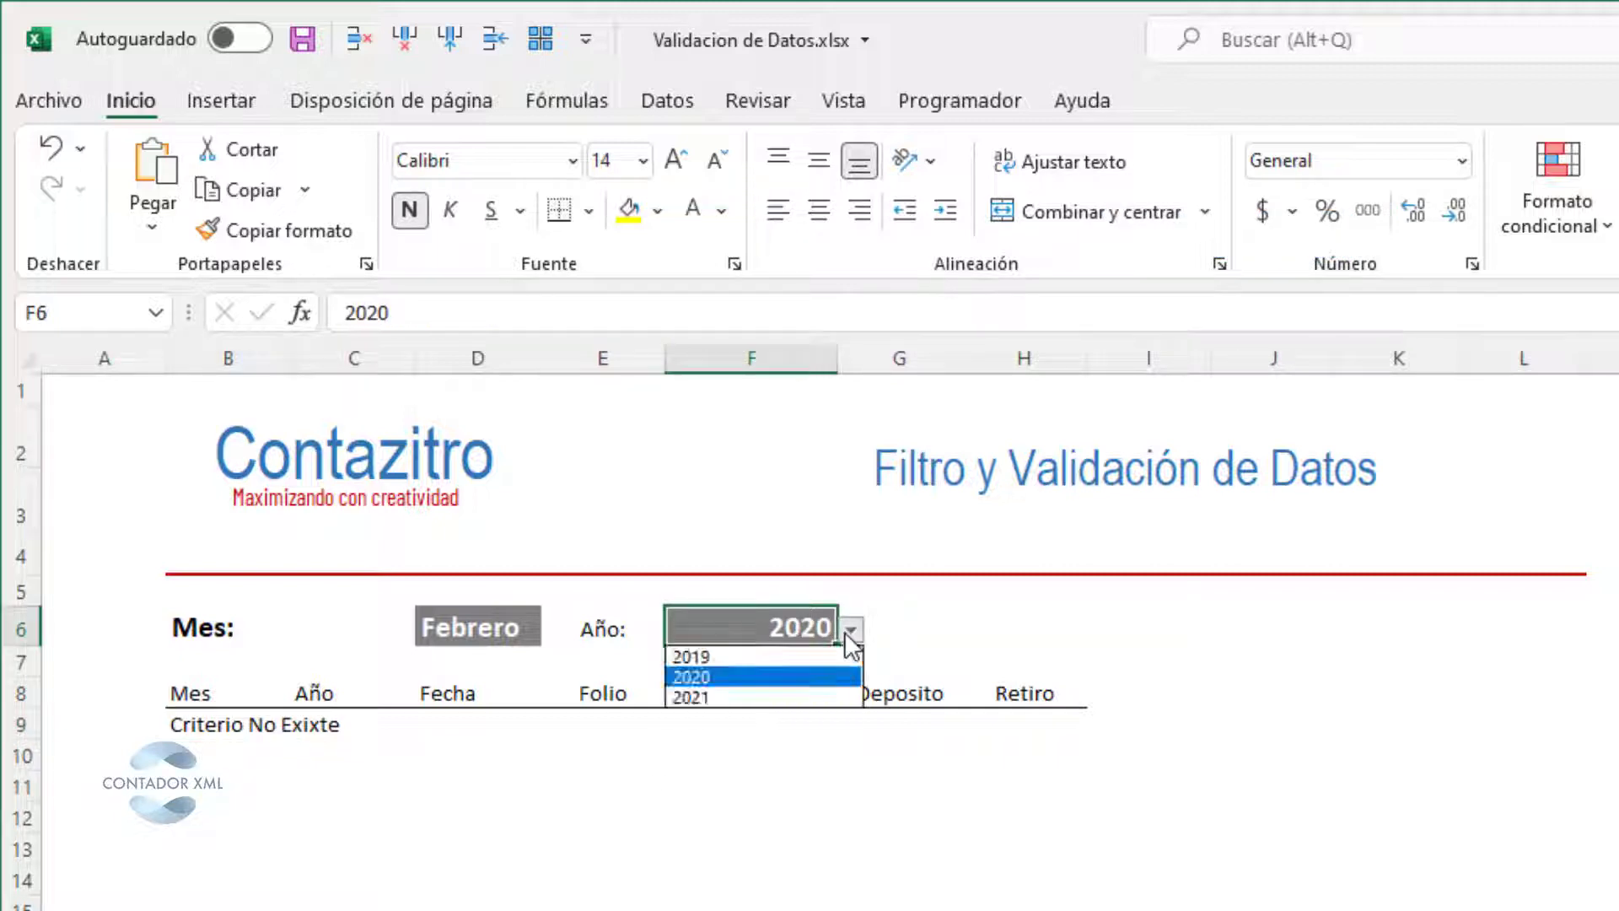
left_click(835, 697)
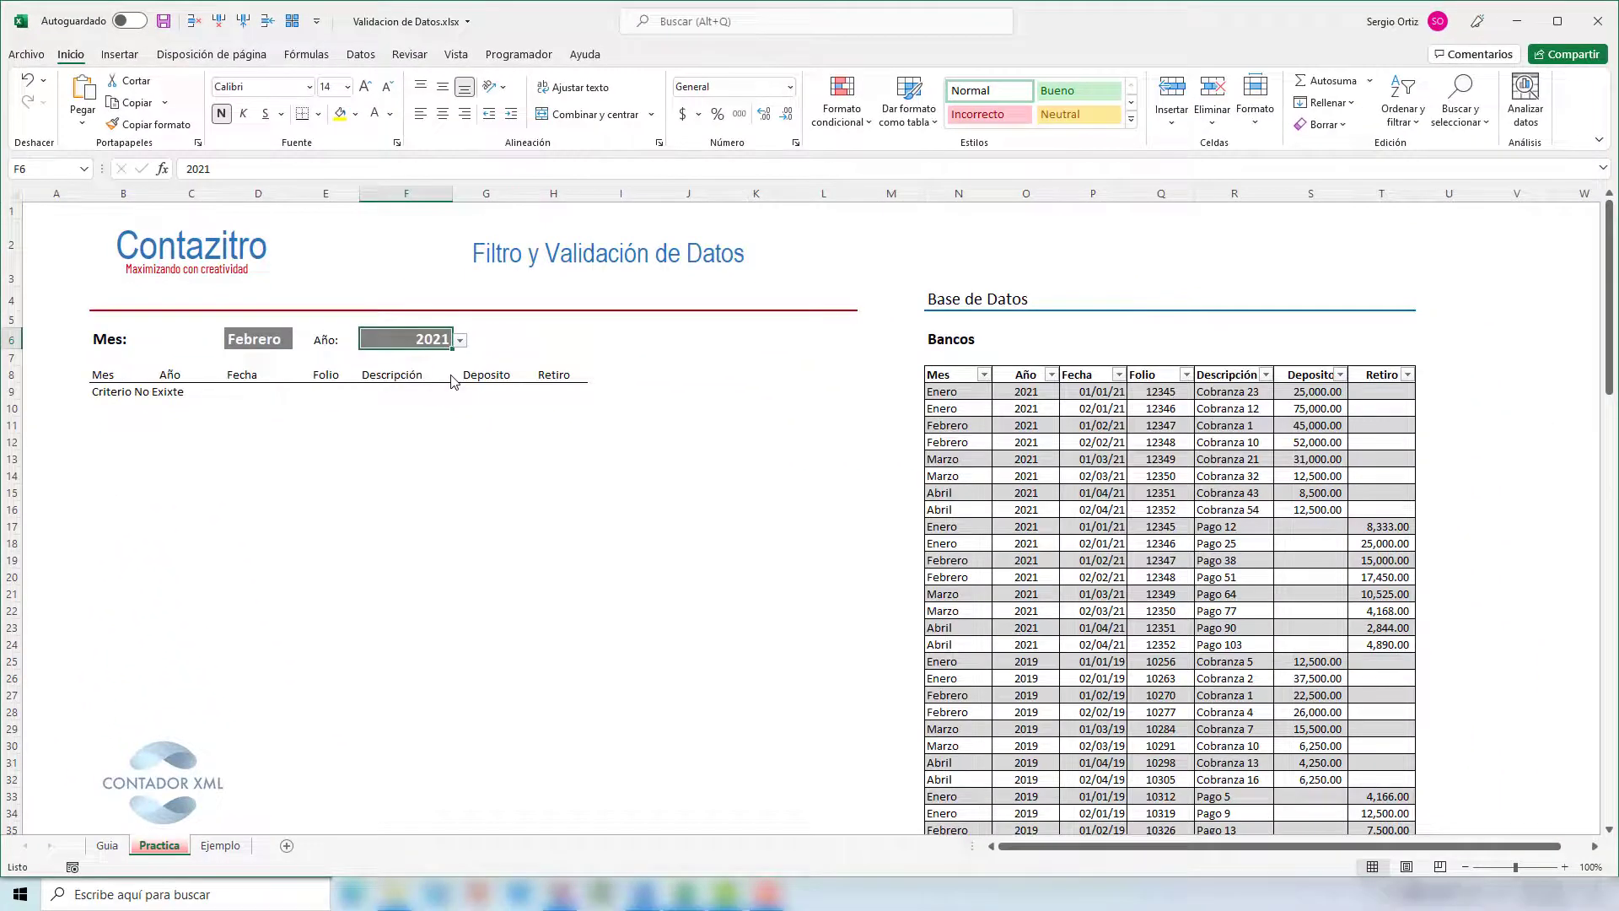
Correct the year condition in the B9 FILTRAR formula so that BdBancos3[Año] is compared with F6.
left_click(963, 561)
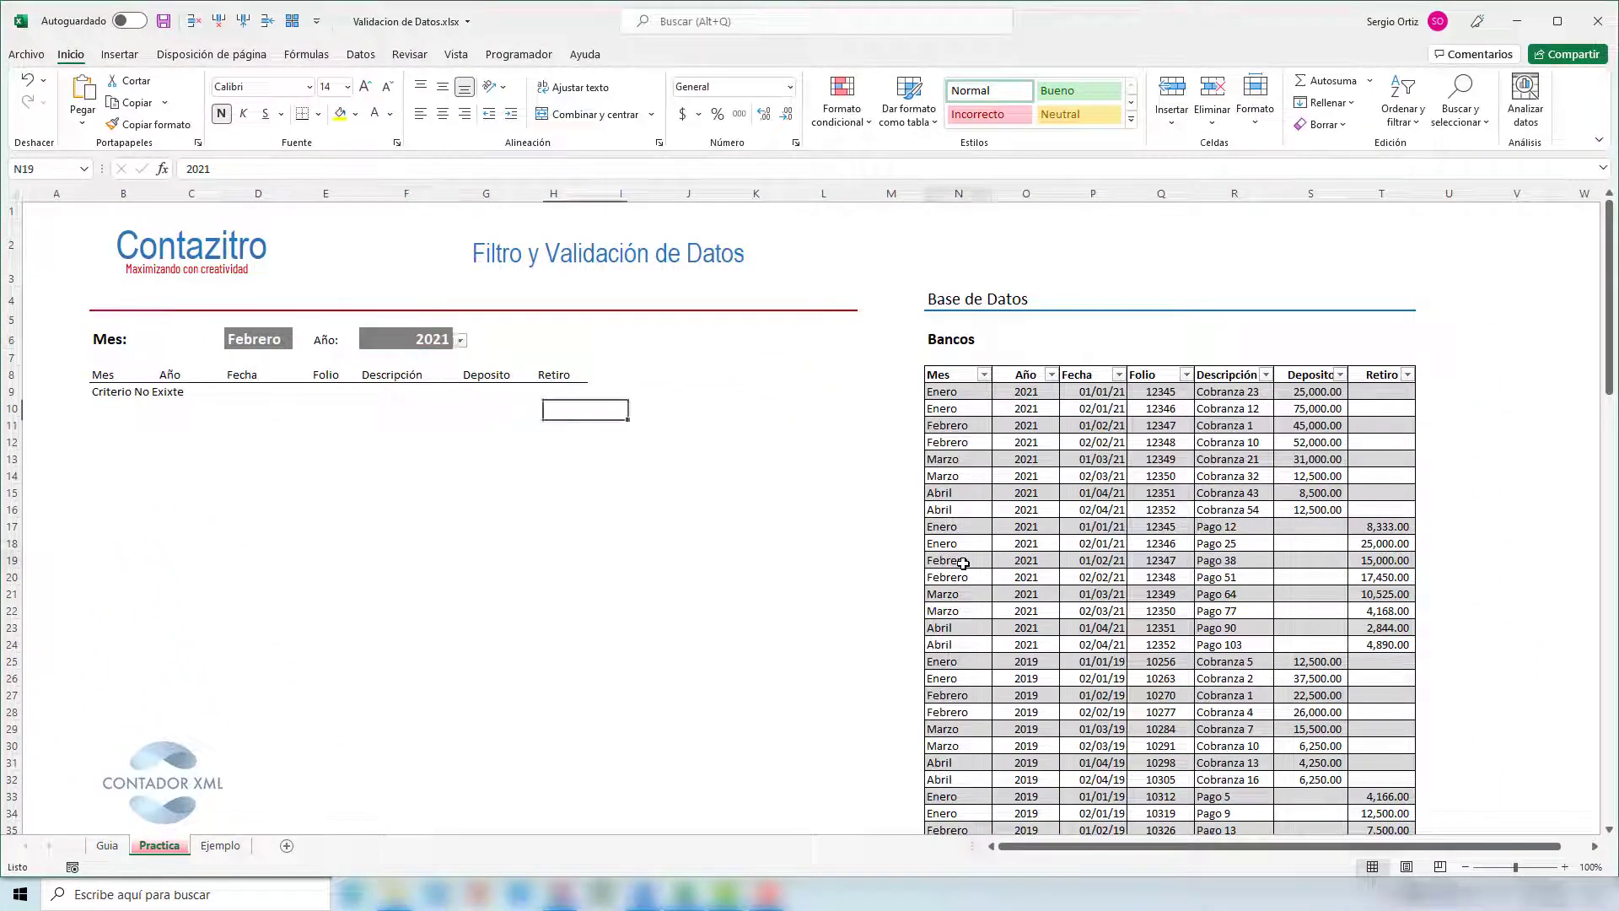
left_click(177, 393)
left_click(107, 386)
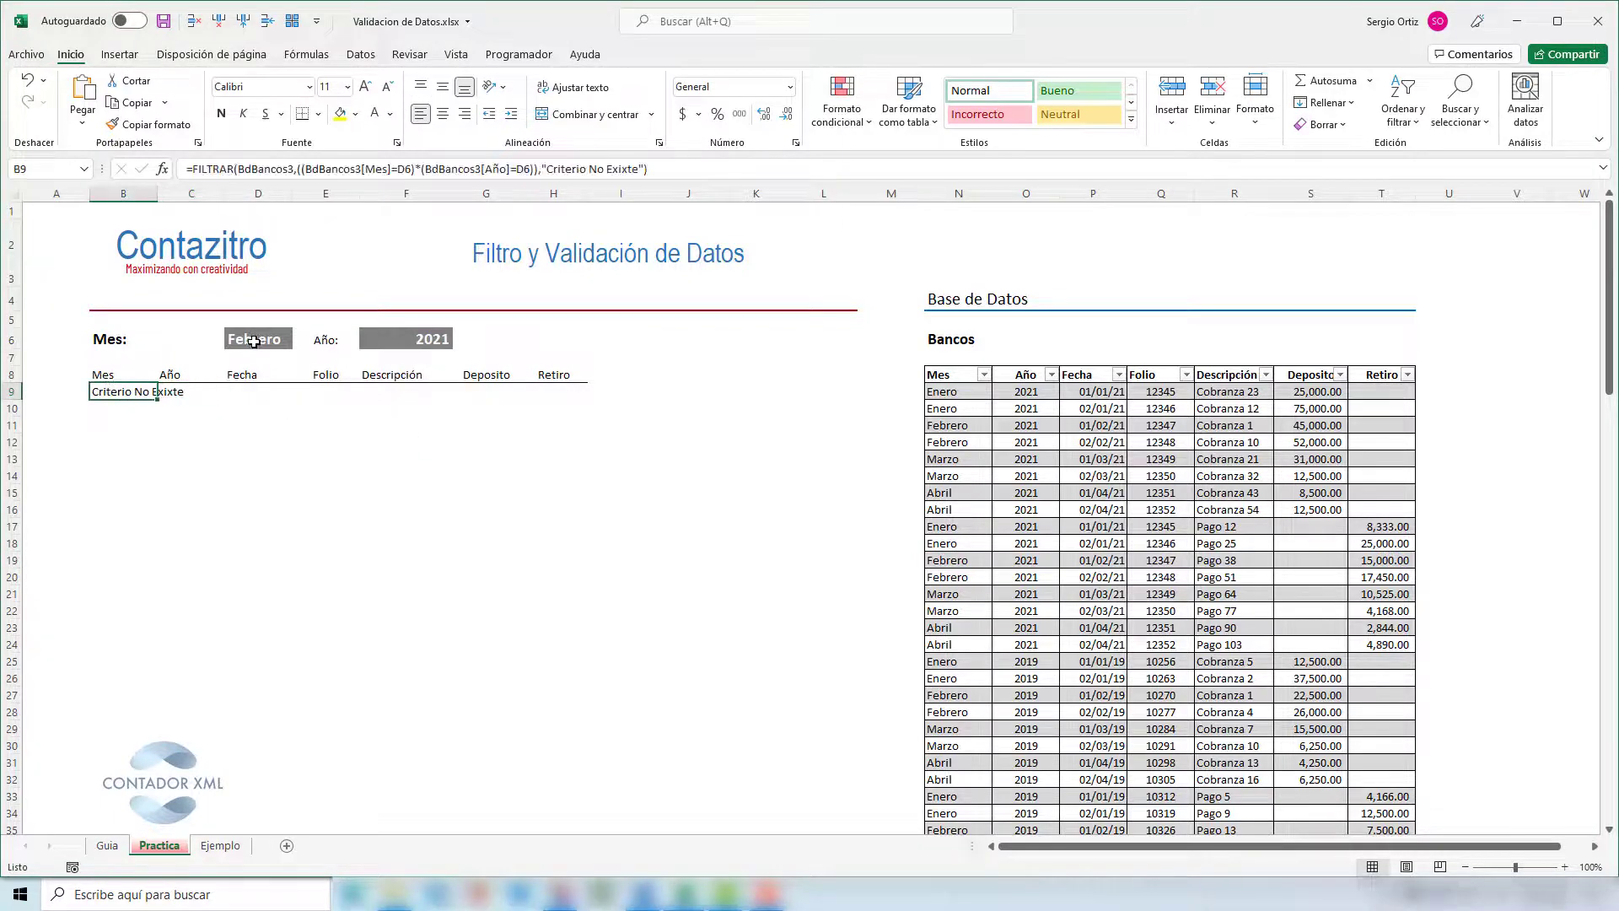
left_click(930, 577)
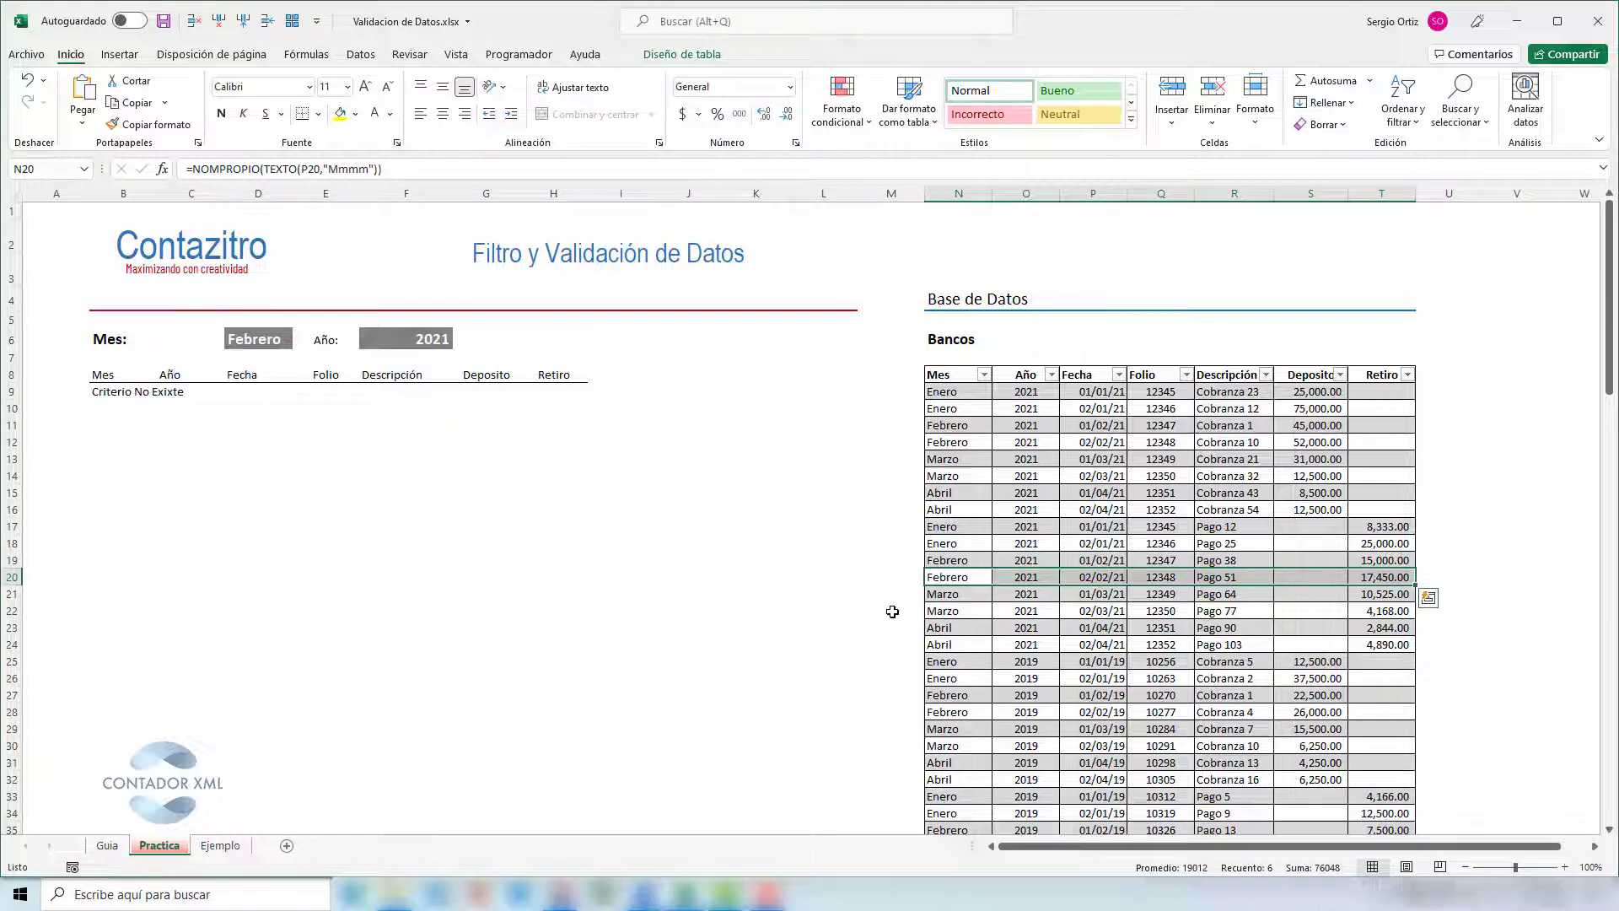
left_click(414, 344)
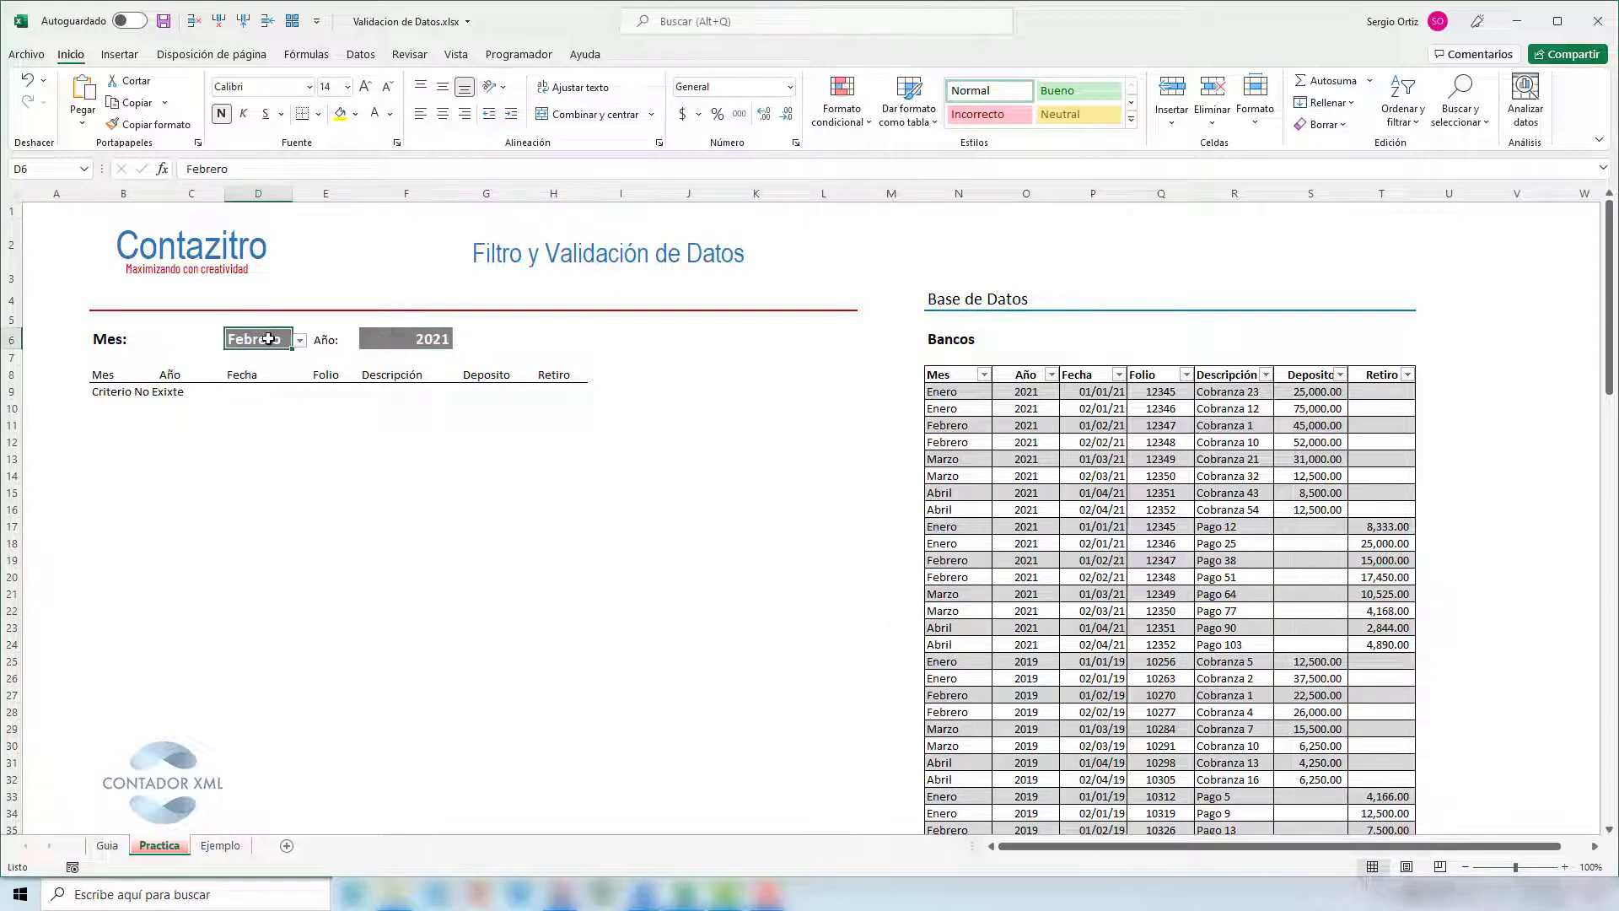
left_click(102, 392)
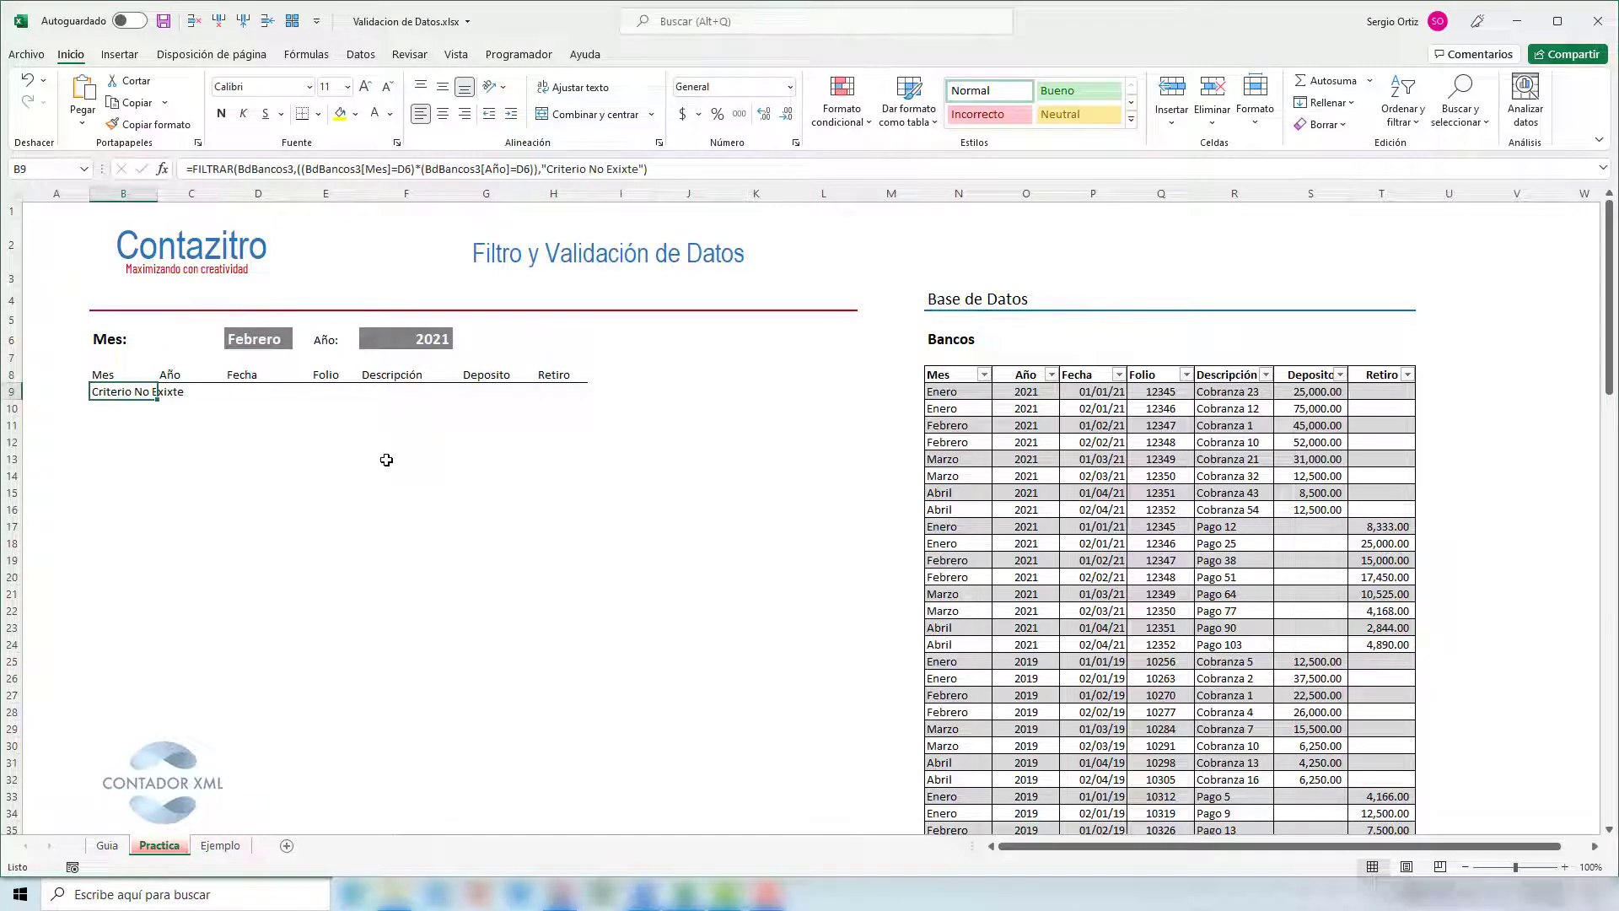
left_click(520, 169)
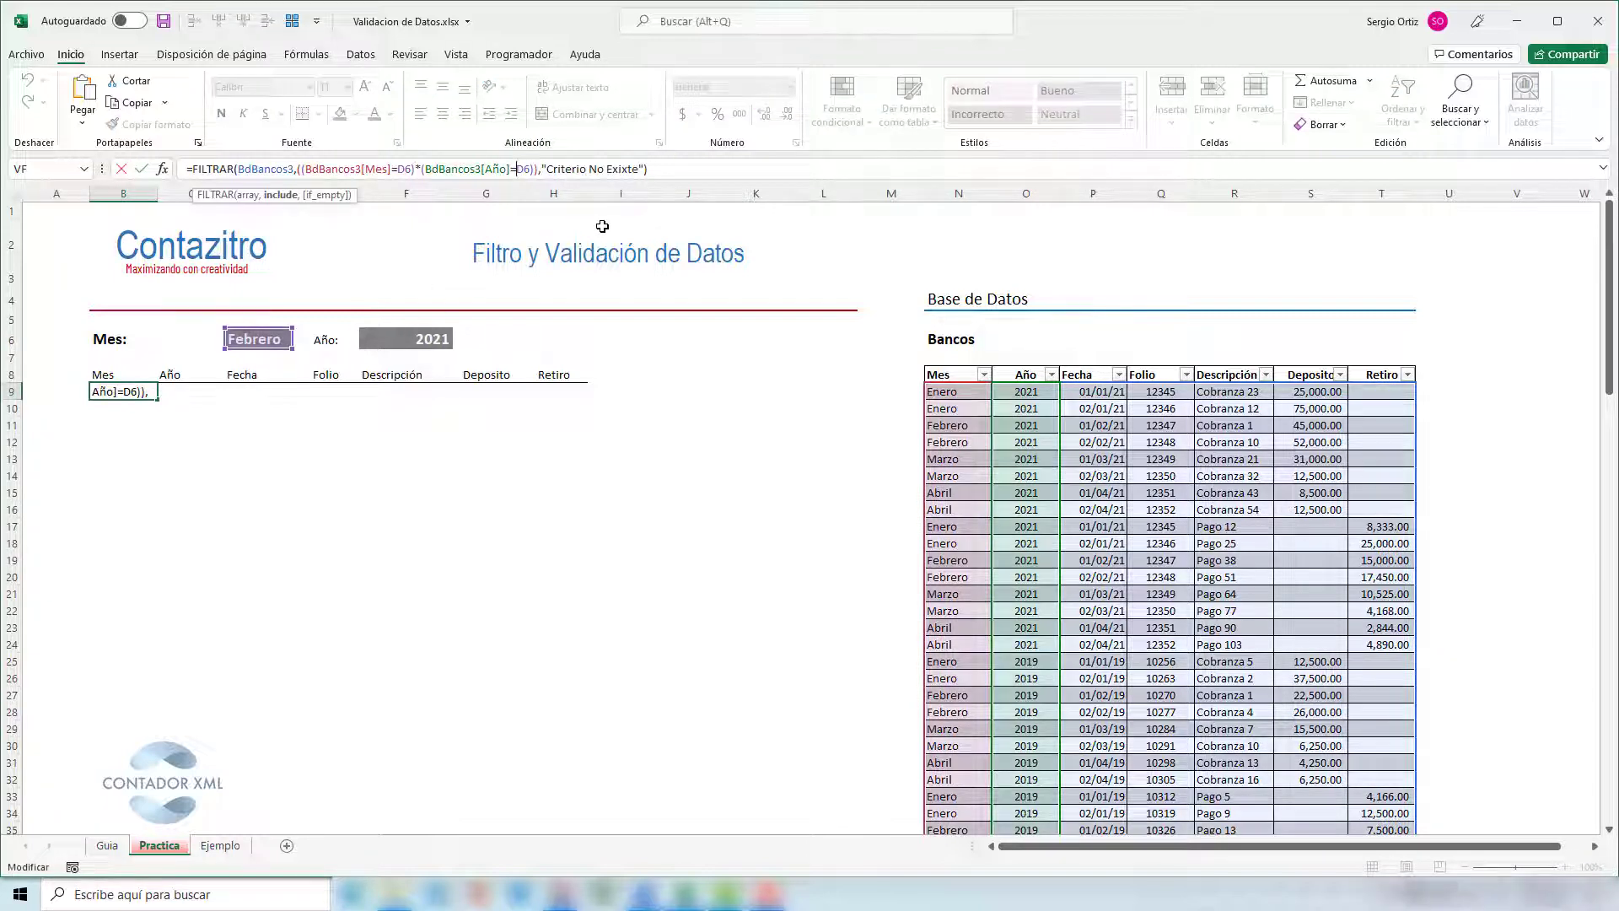
key("Delete")
type("F")
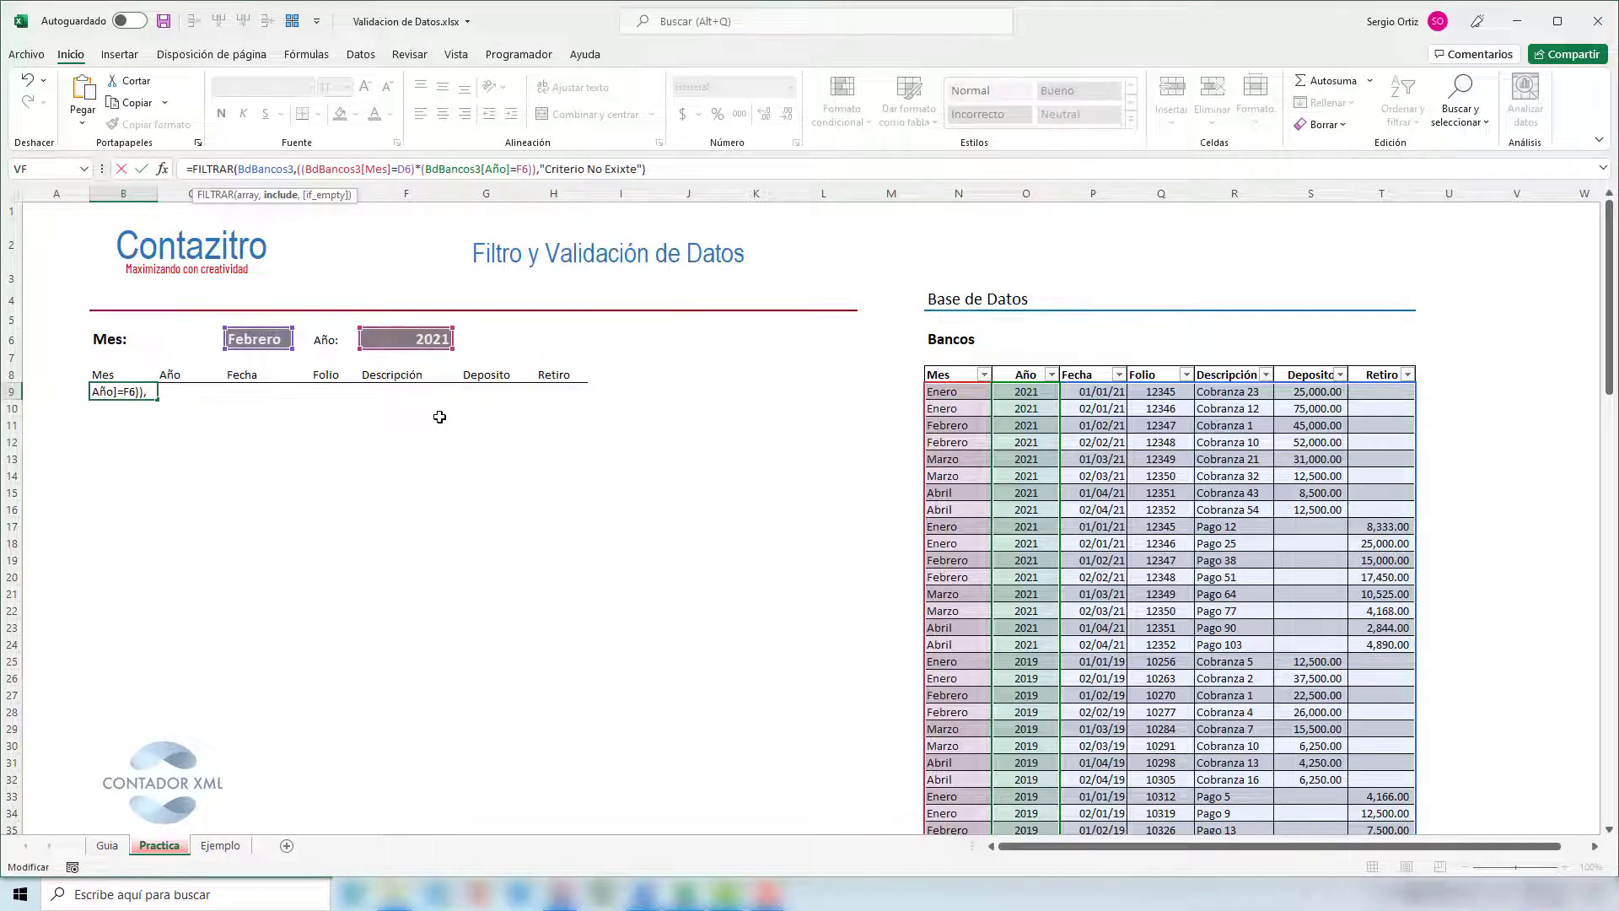
key("Return")
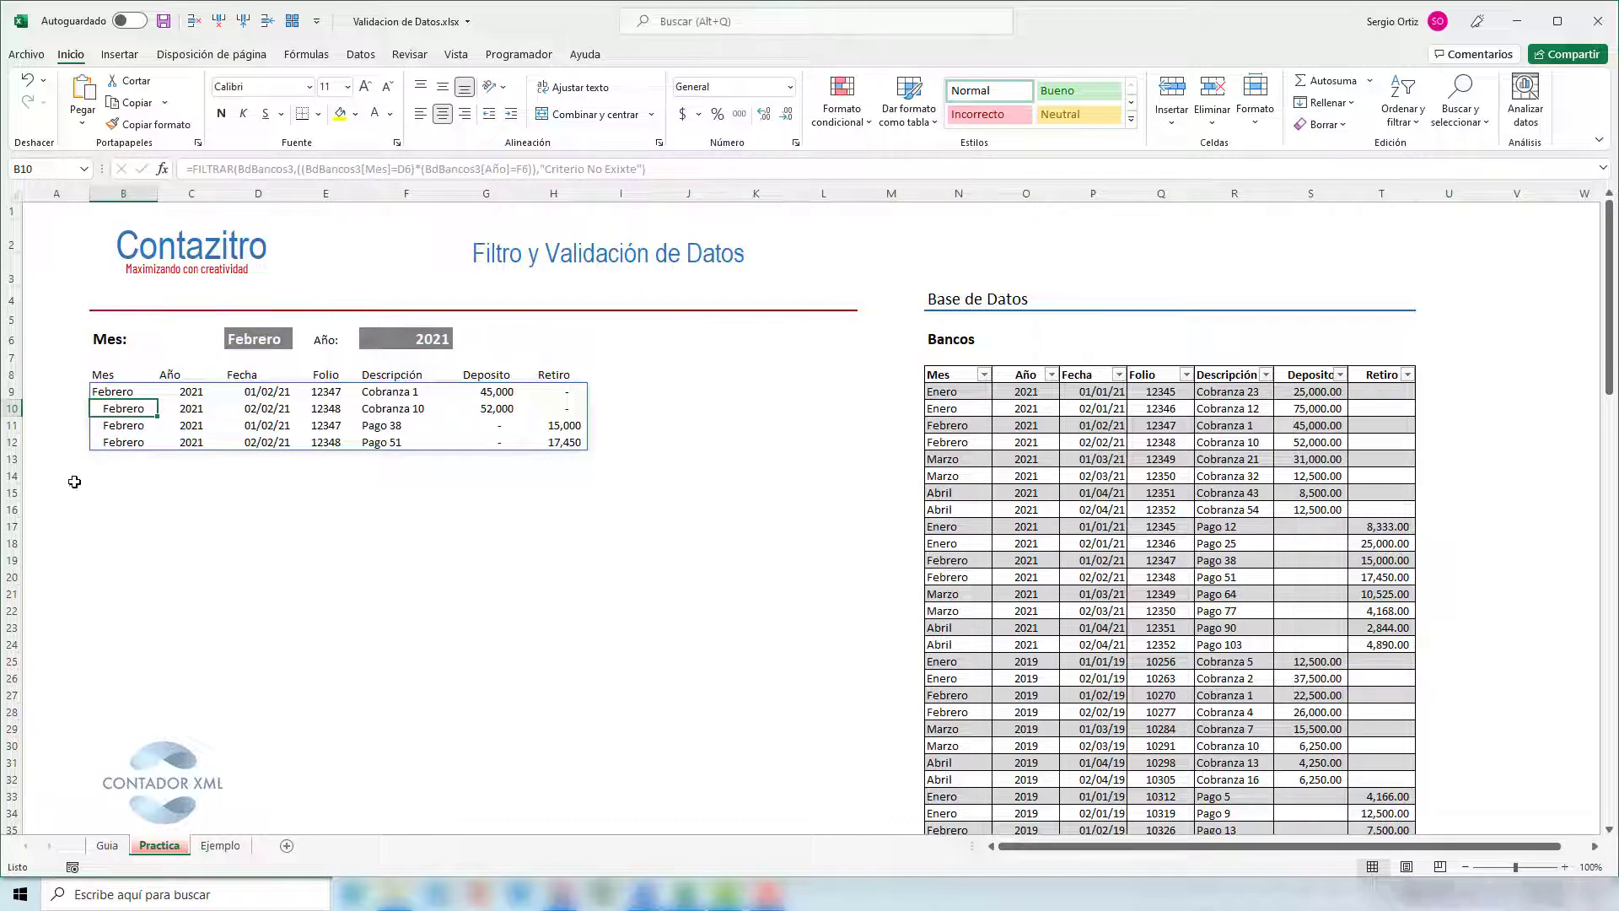
Left-align the whole of column B so the filtered month names line up.
left_click(110, 393)
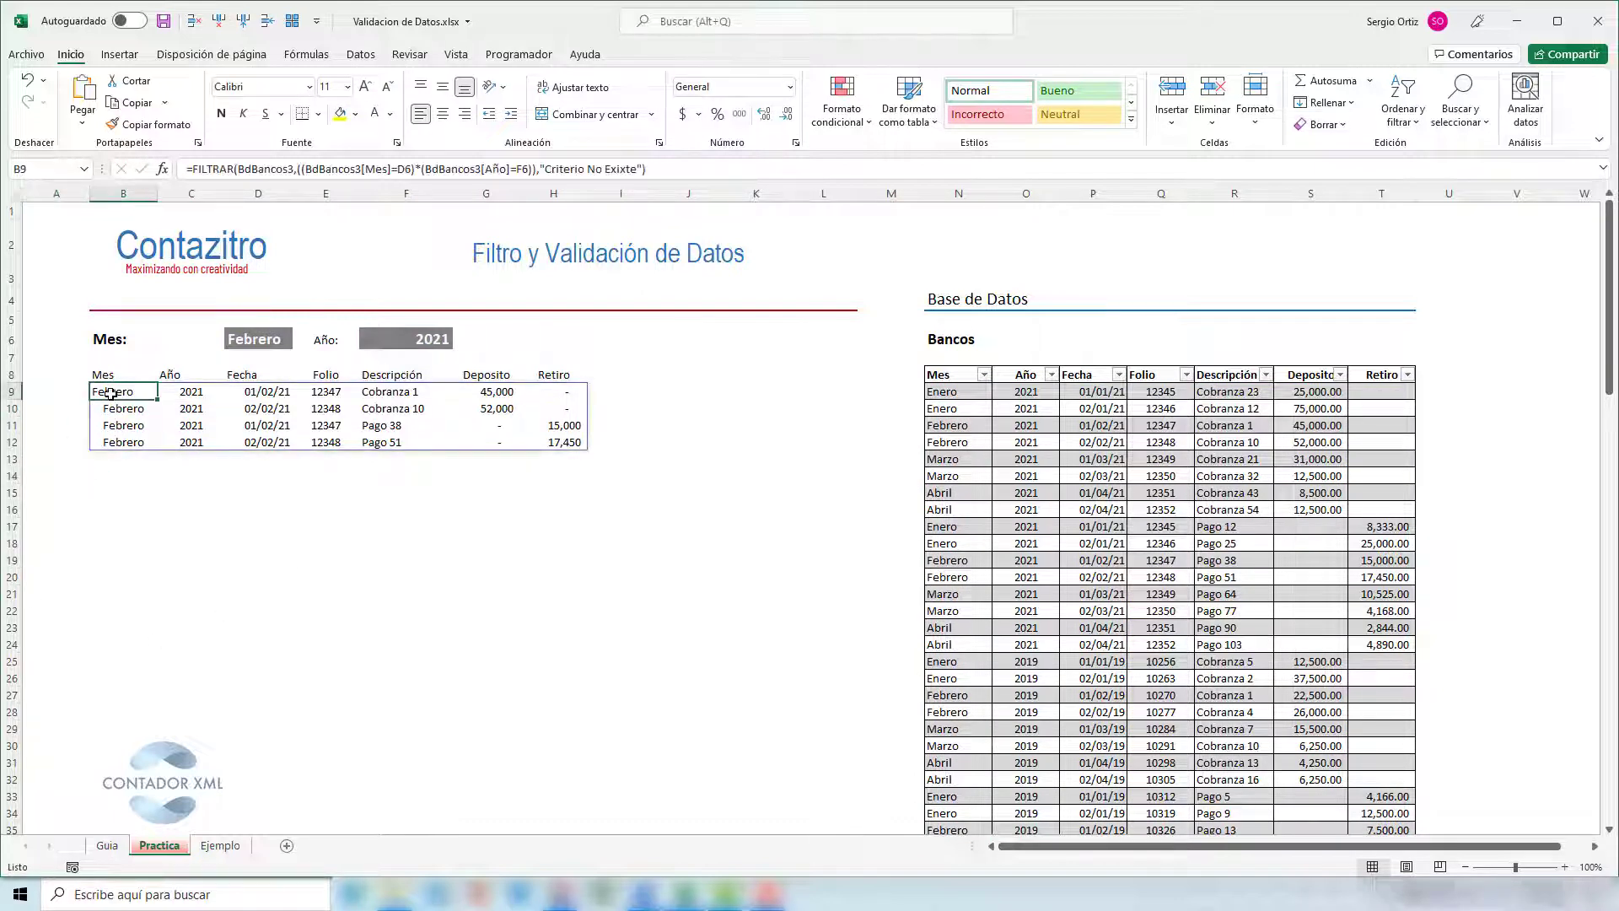
left_click_drag(111, 393, 115, 440)
left_click(130, 194)
left_click(420, 113)
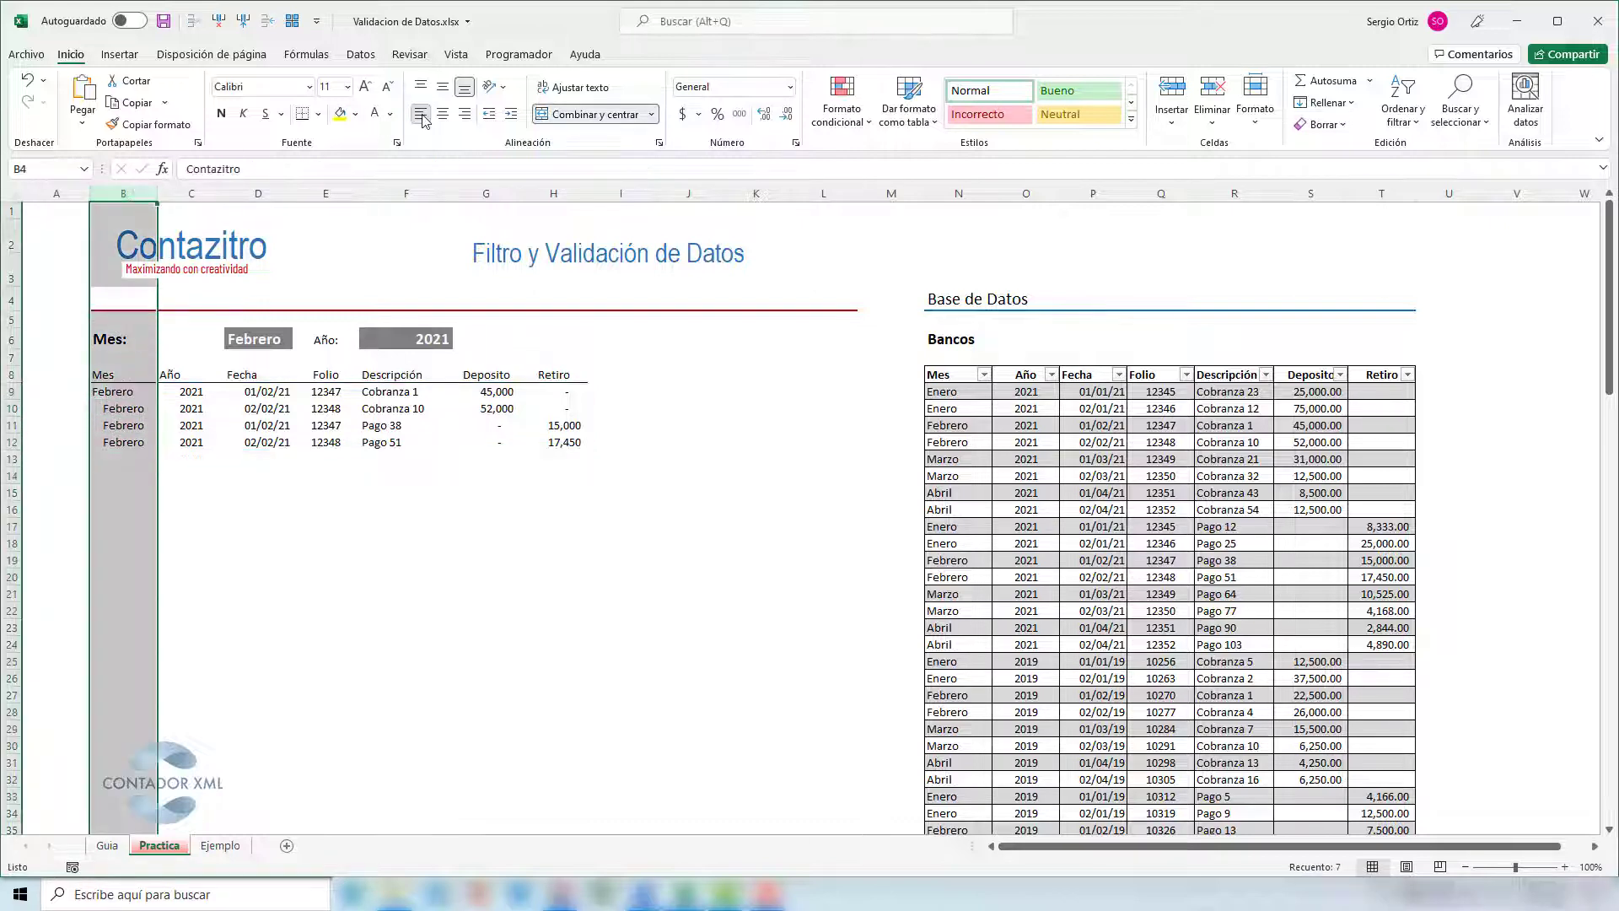
left_click(122, 441)
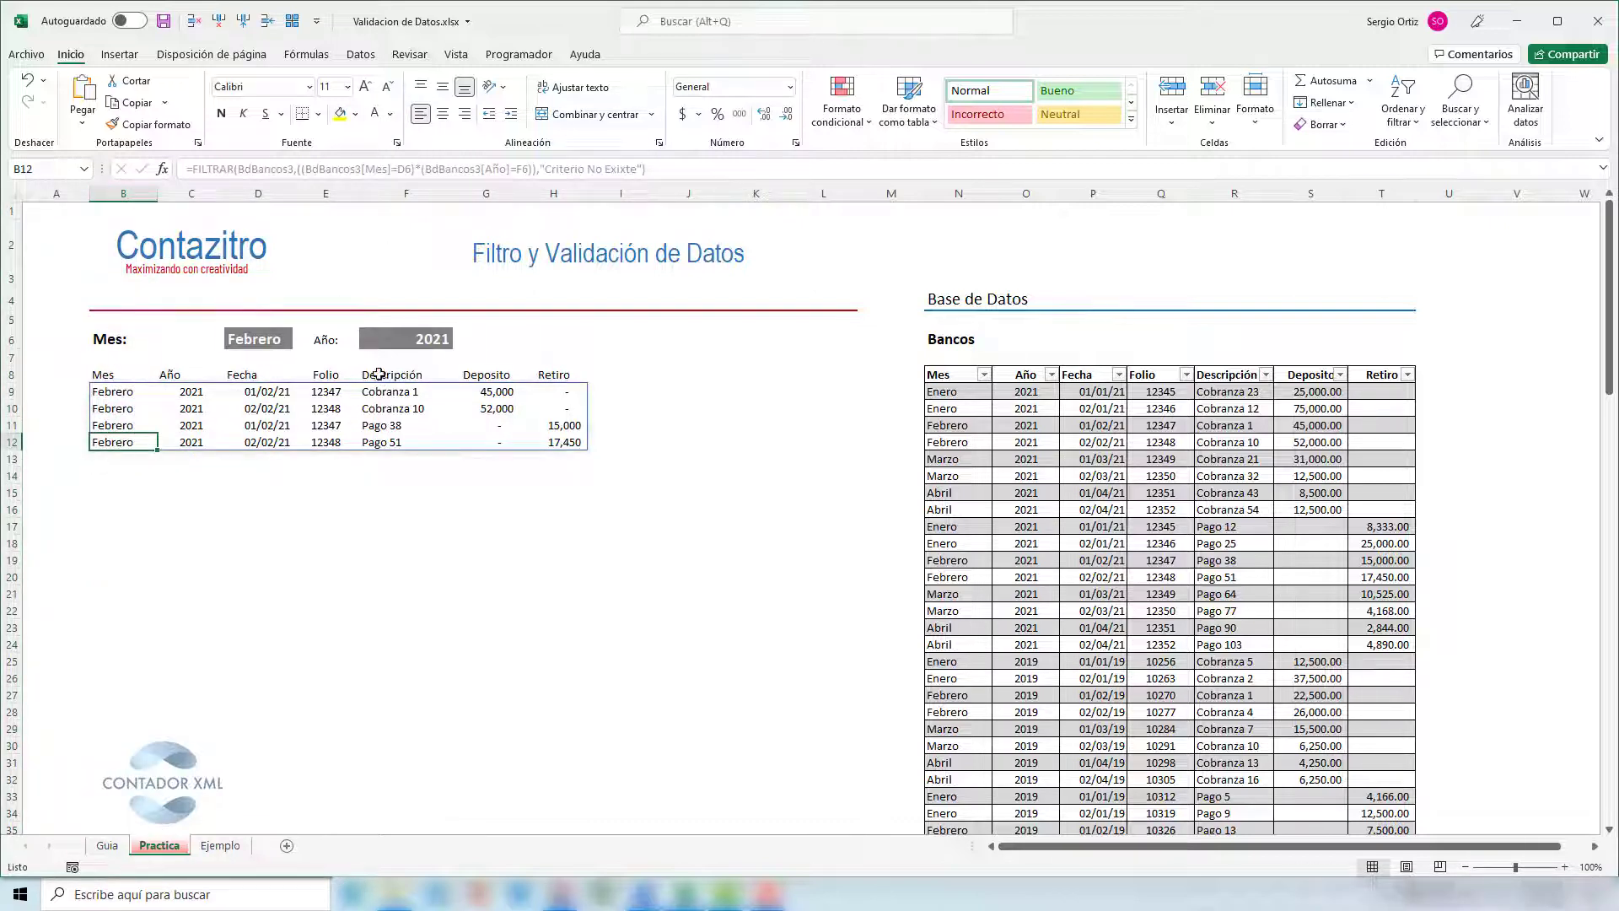
Test the report with years 2020 and 2019 in F6, checking the Mes and Año values returned.
left_click(399, 337)
left_click(461, 342)
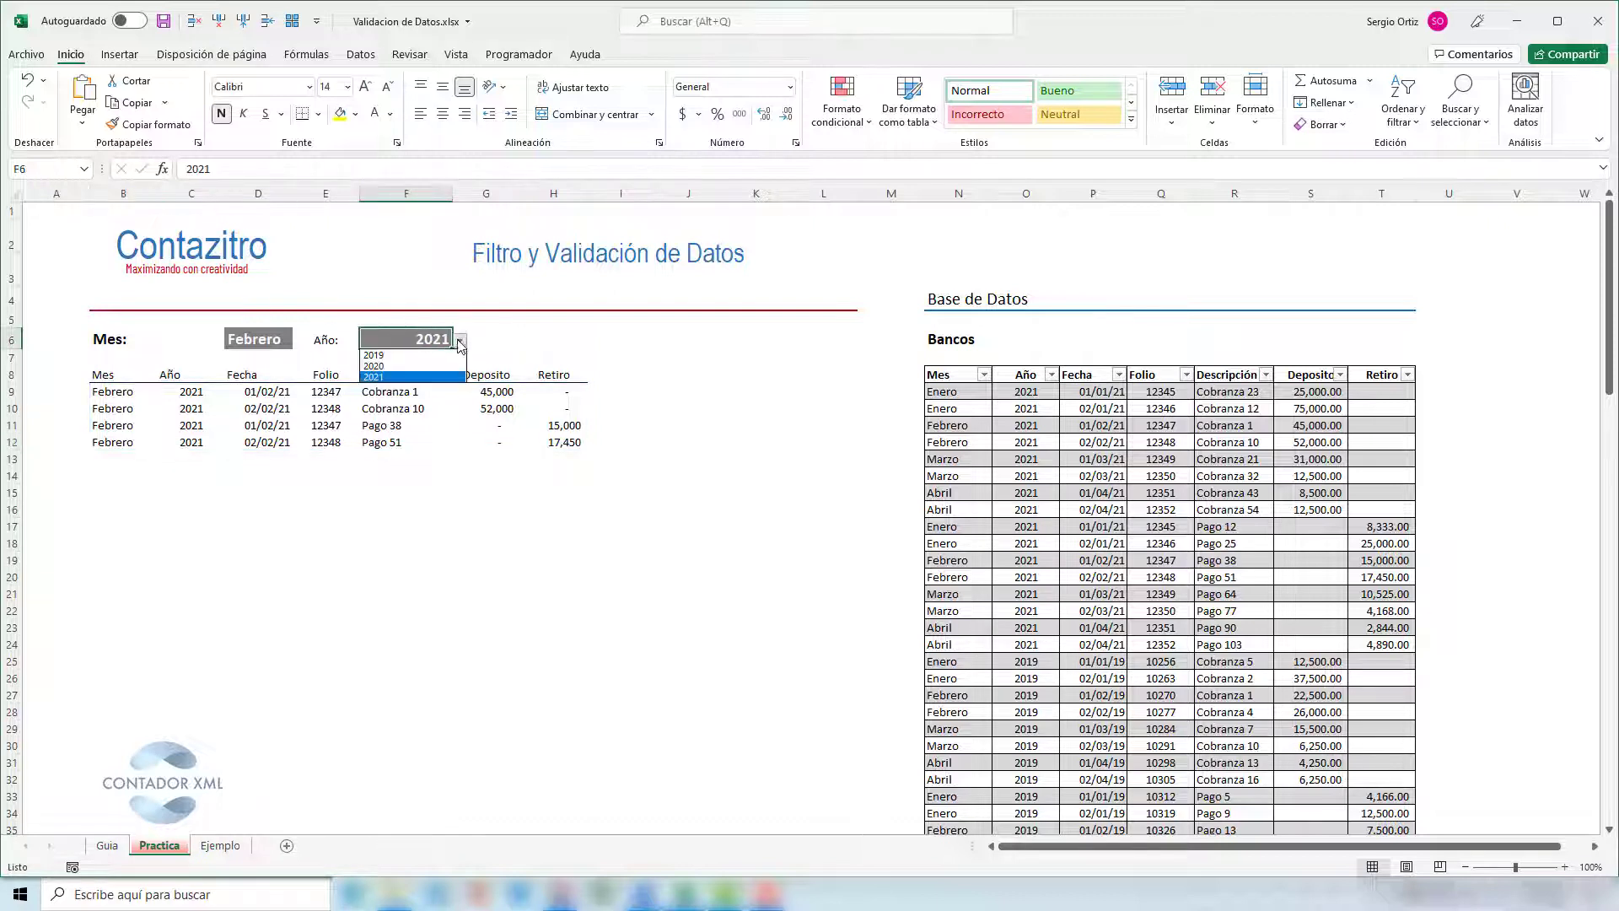
left_click(449, 365)
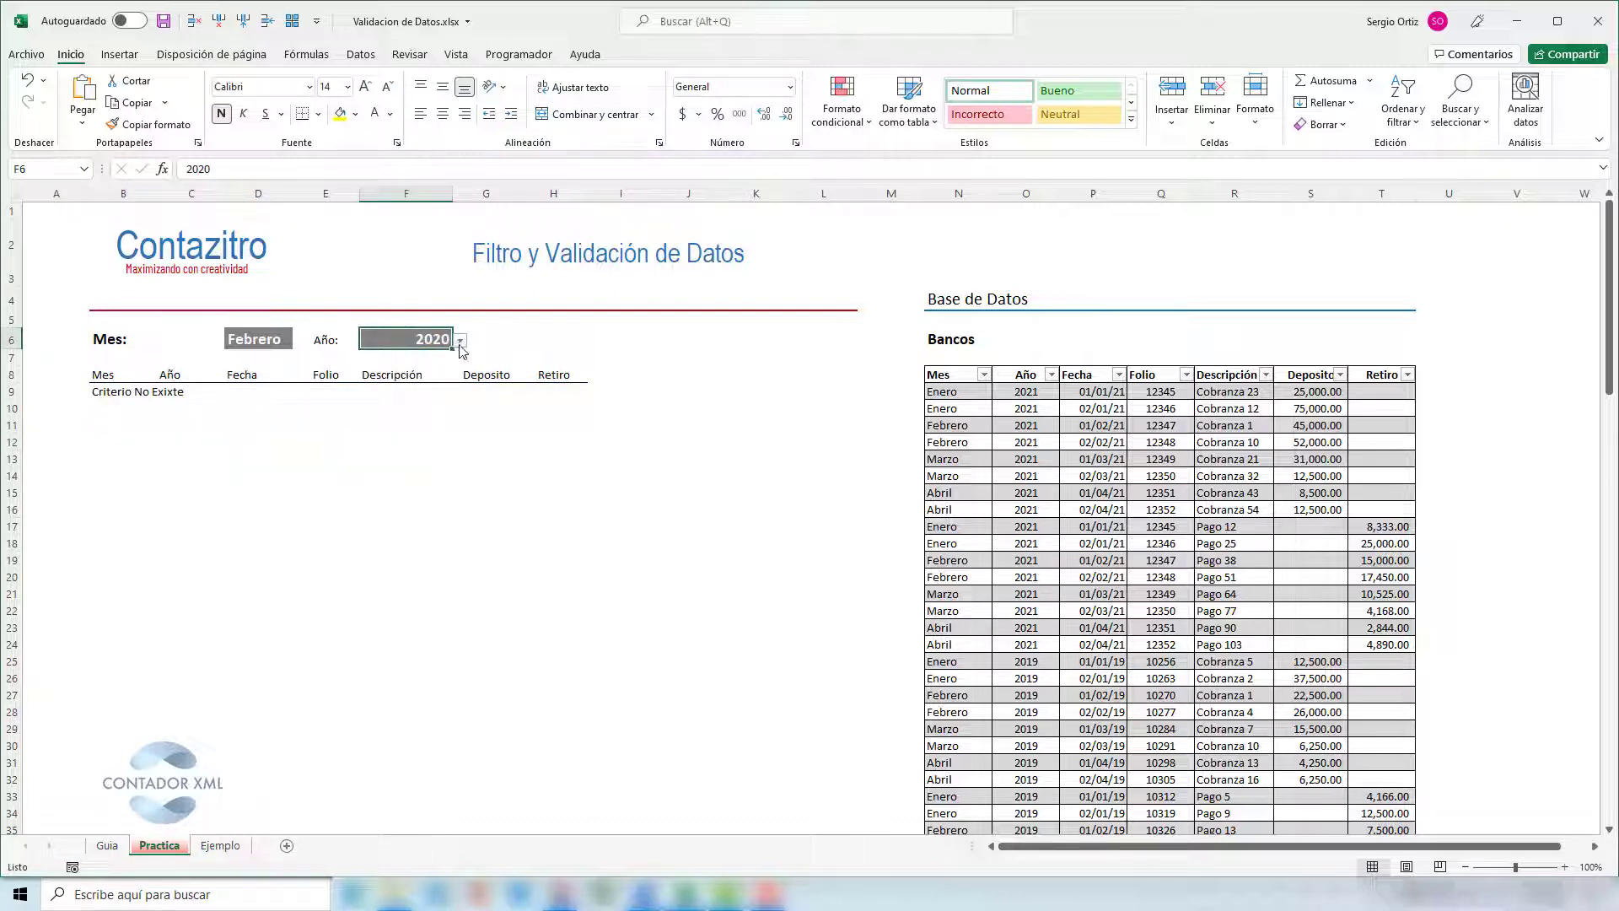
left_click(461, 340)
left_click(443, 359)
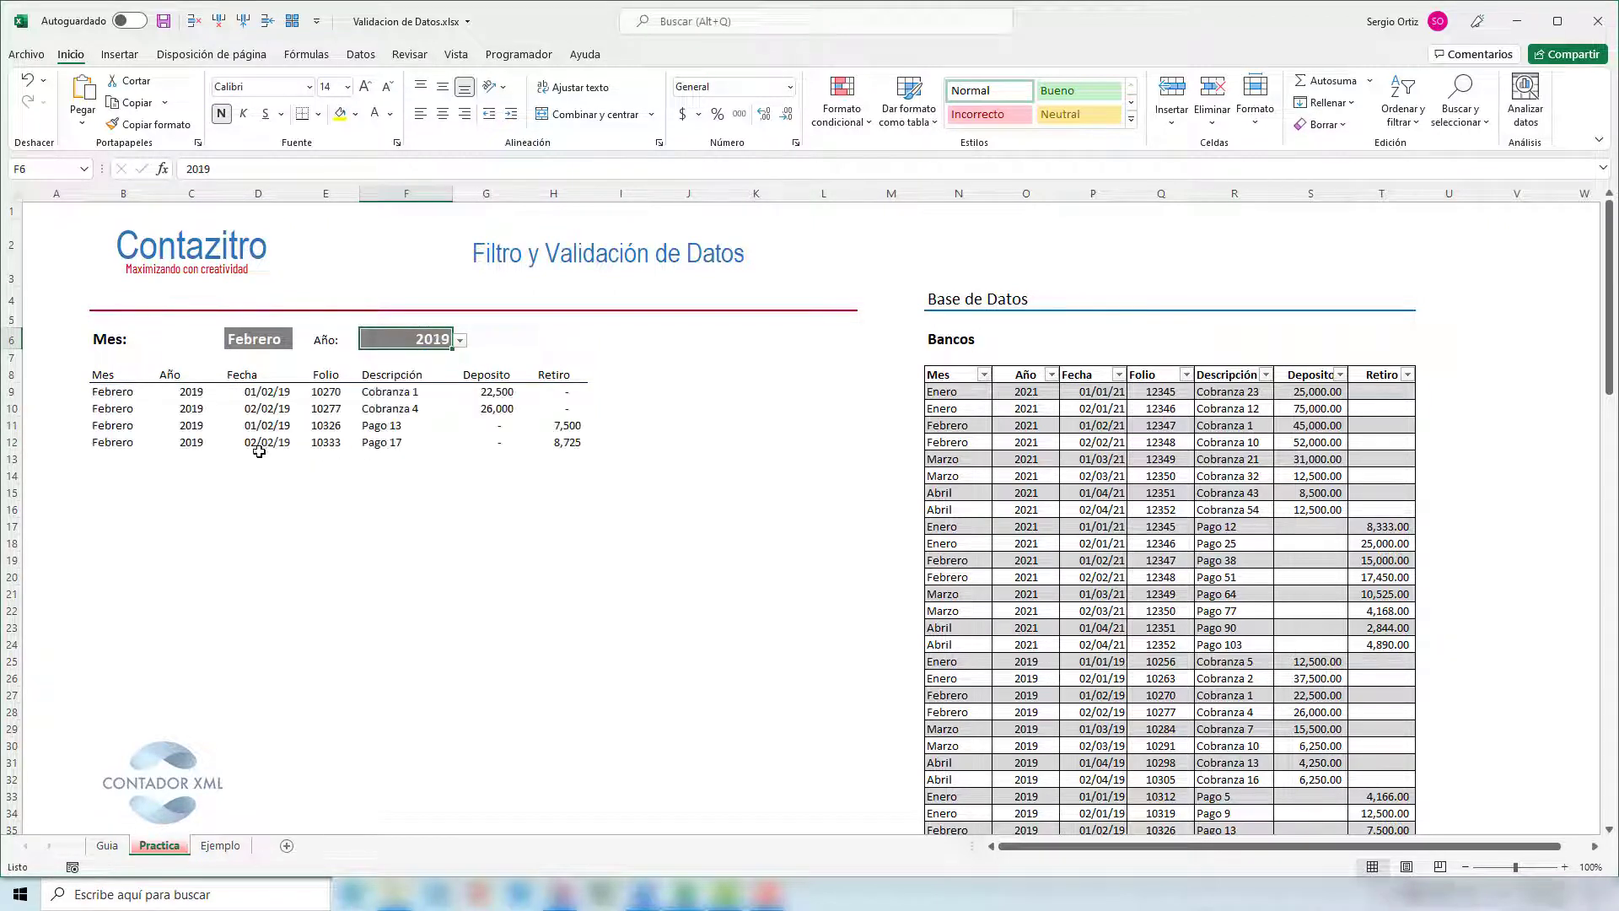
left_click_drag(124, 392, 125, 443)
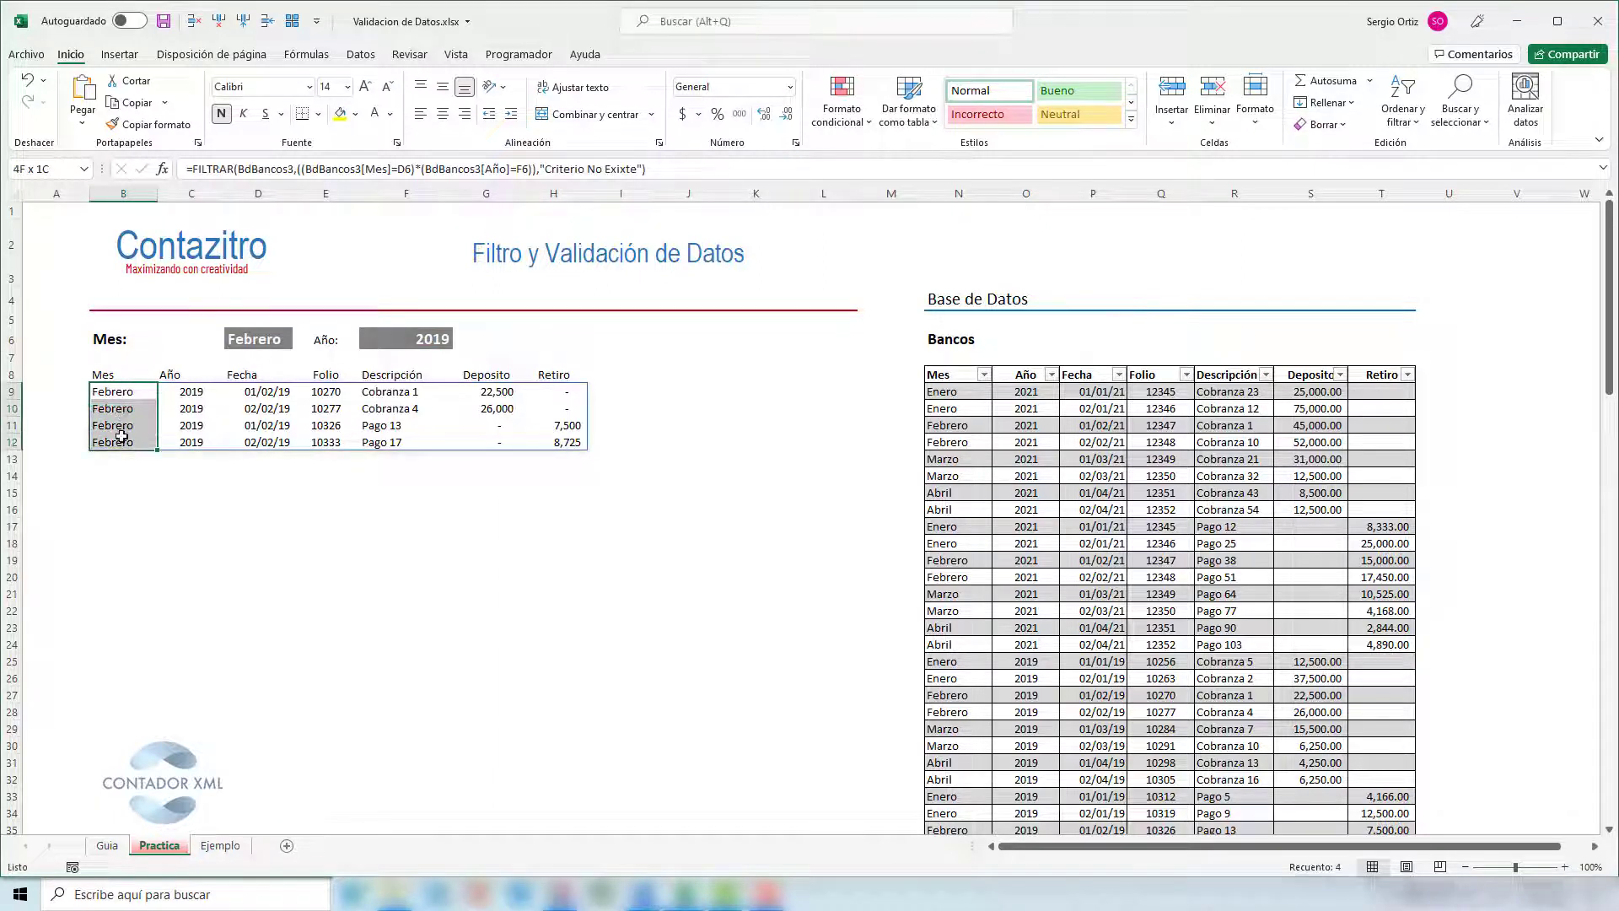
left_click_drag(192, 392, 193, 443)
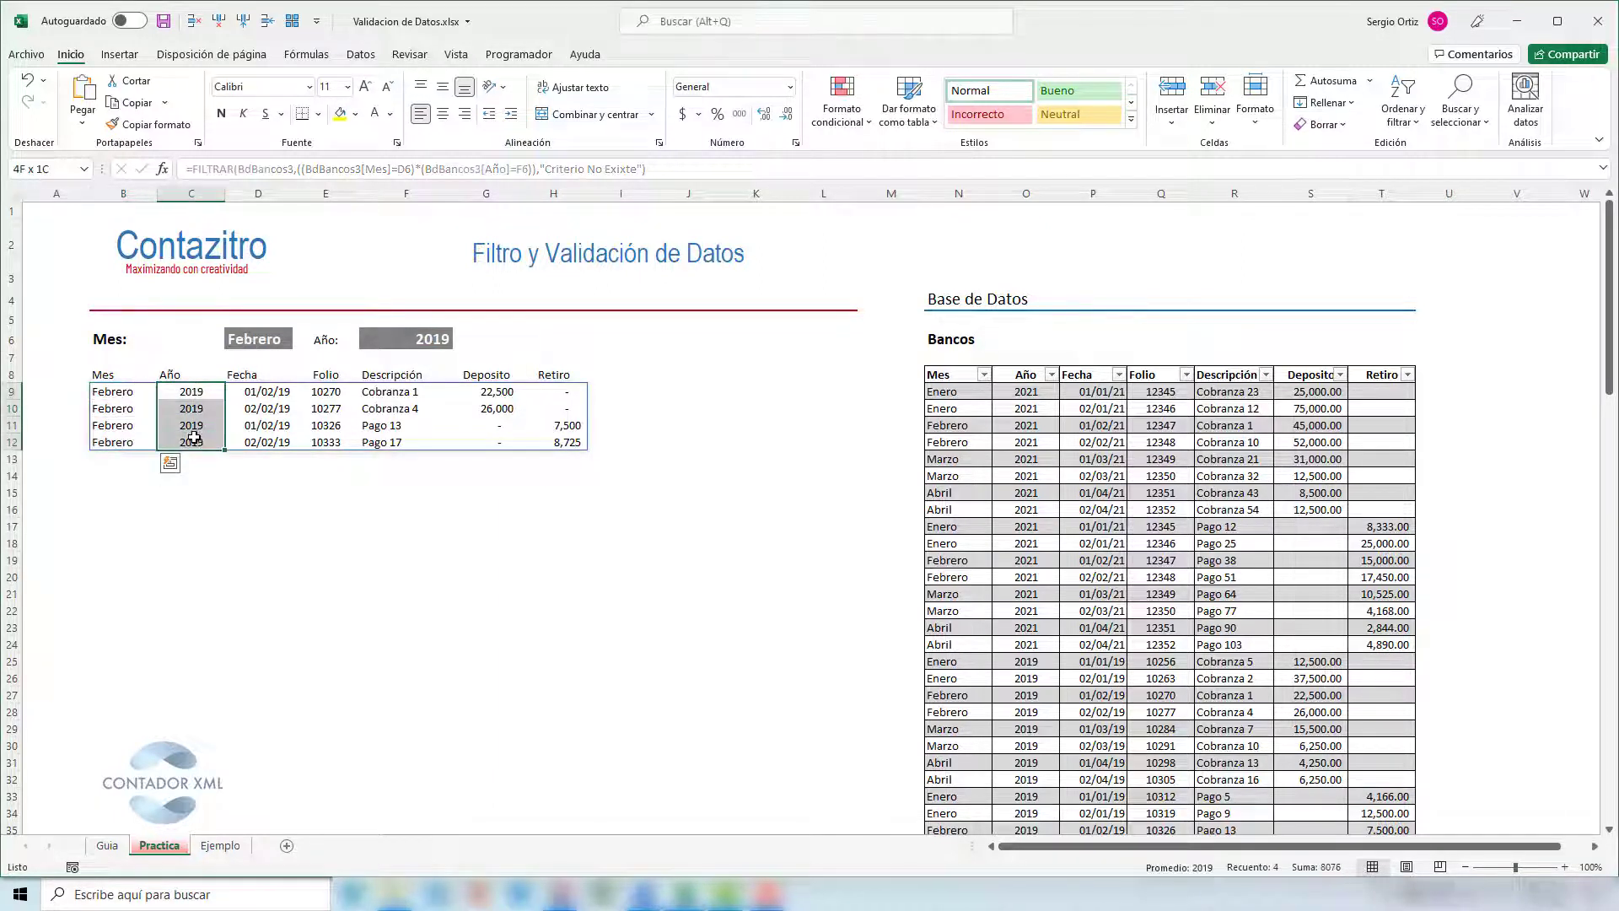
Test the report with year 2021 in F6 and month Junio in D6.
left_click(371, 337)
left_click(459, 340)
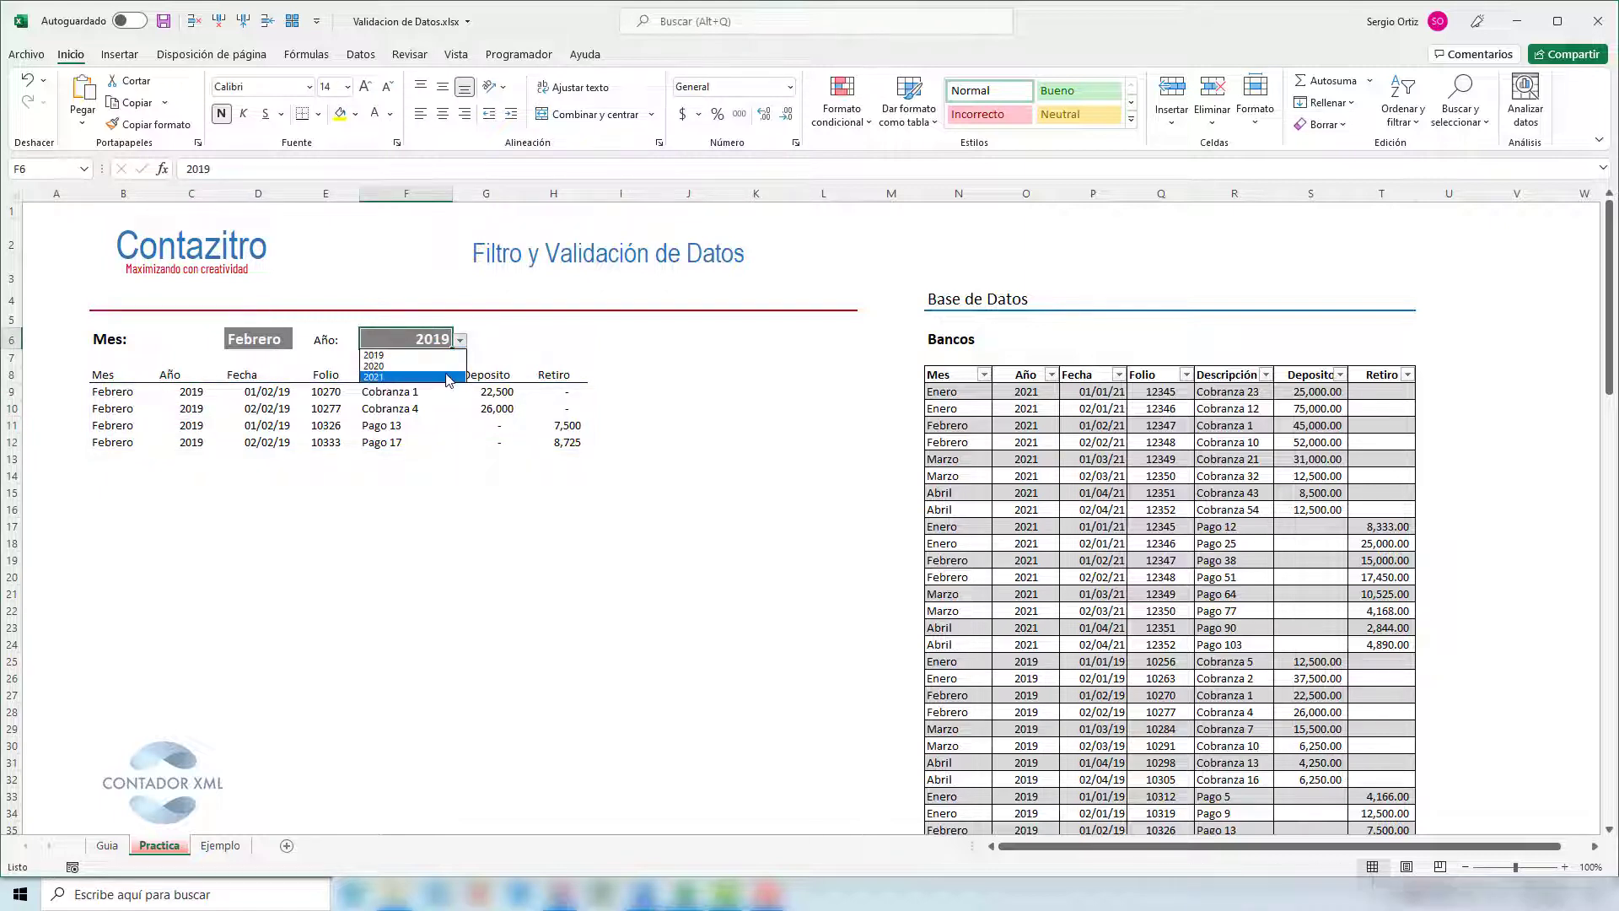
left_click(447, 377)
left_click(262, 339)
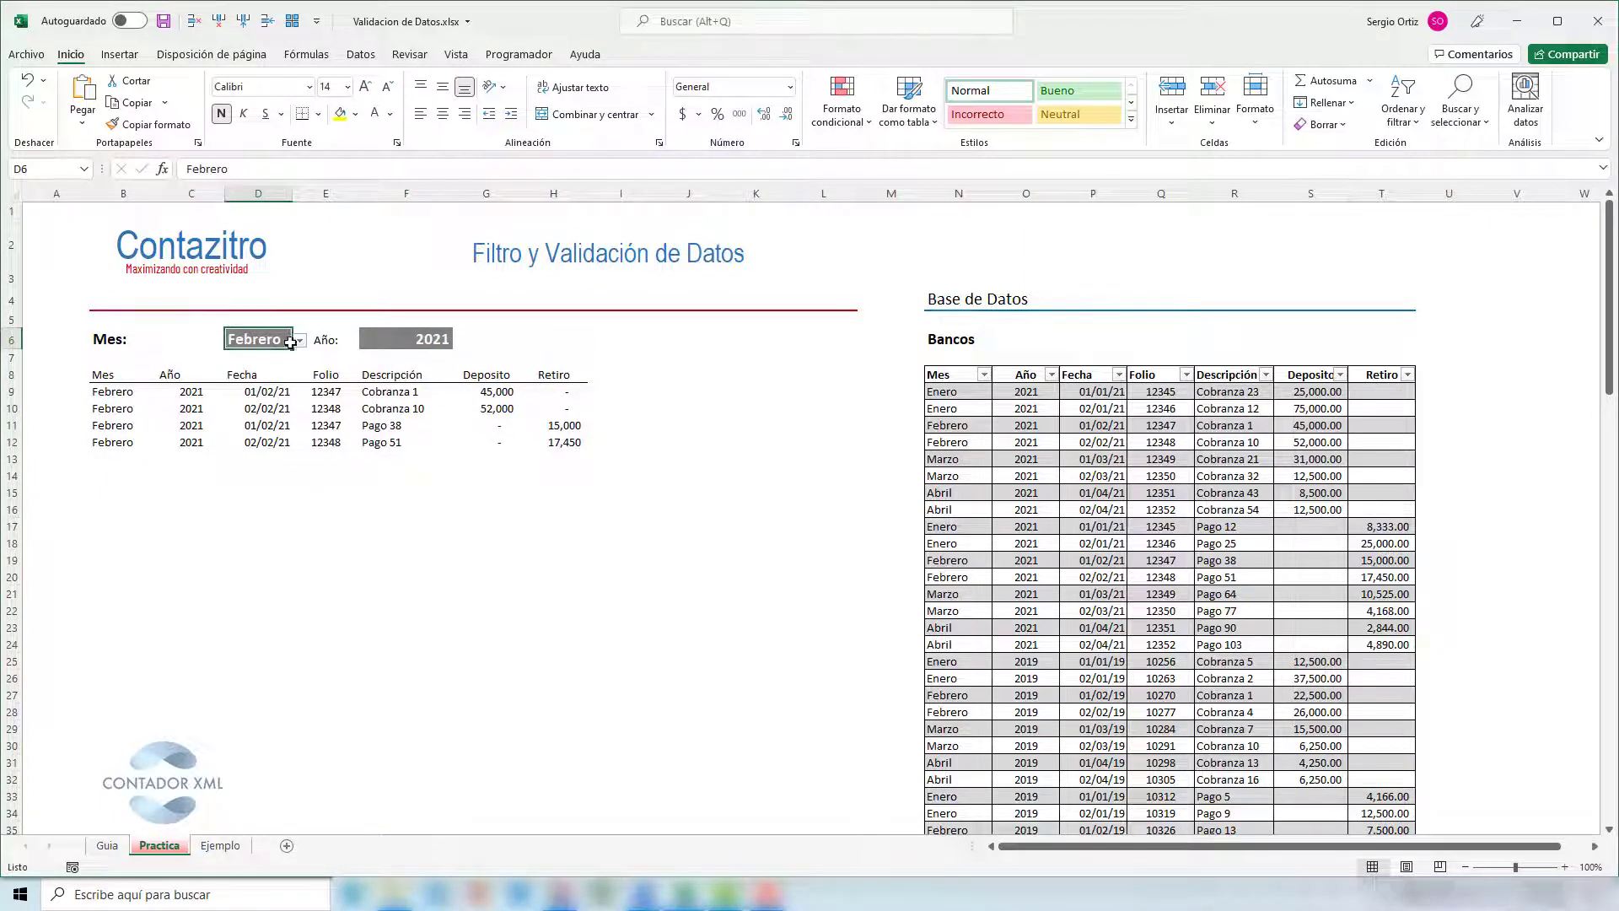
left_click(299, 339)
left_click(274, 400)
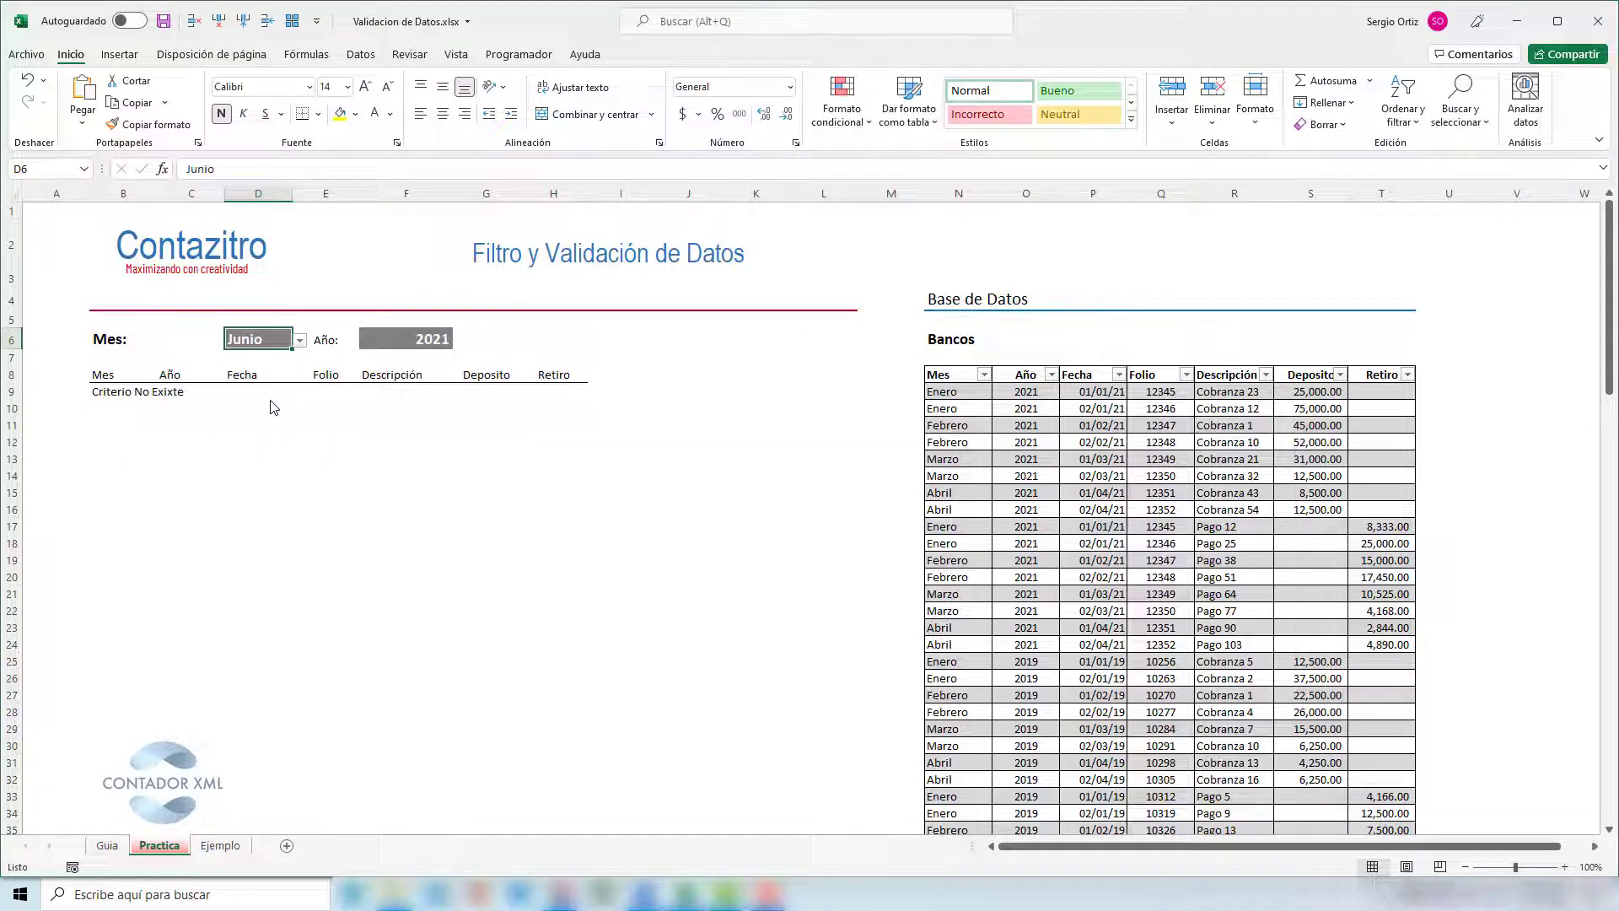
Check which months the Bancos table contains for 2021 and 2019, and set the report filters to Mayo and 2019.
left_click(950, 680)
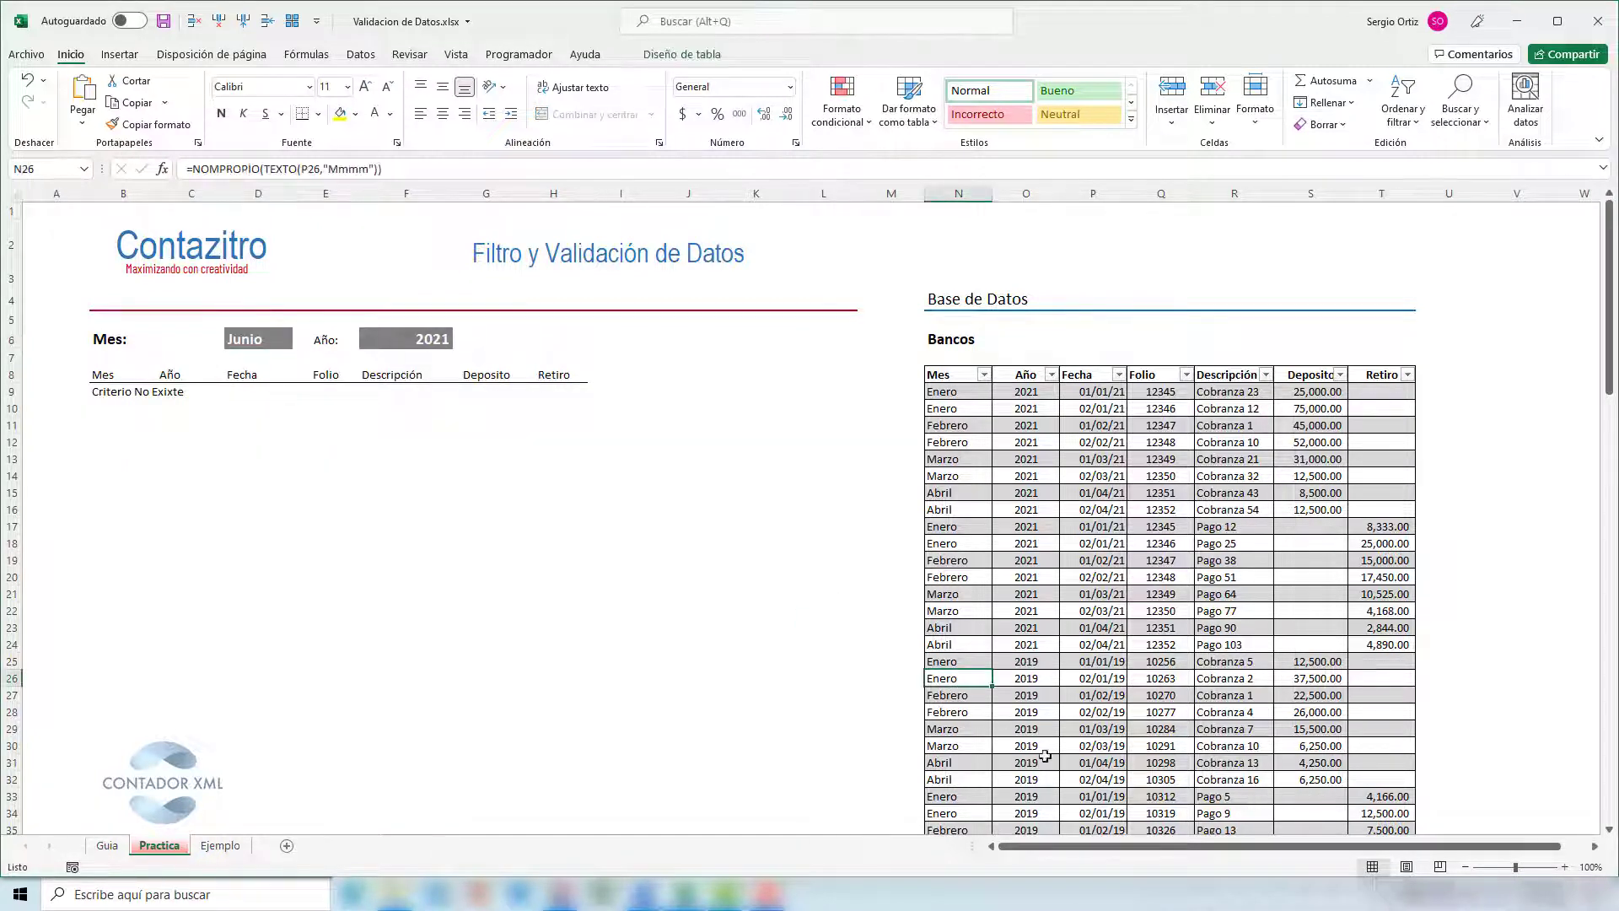
scroll(1030, 732, "down", 2)
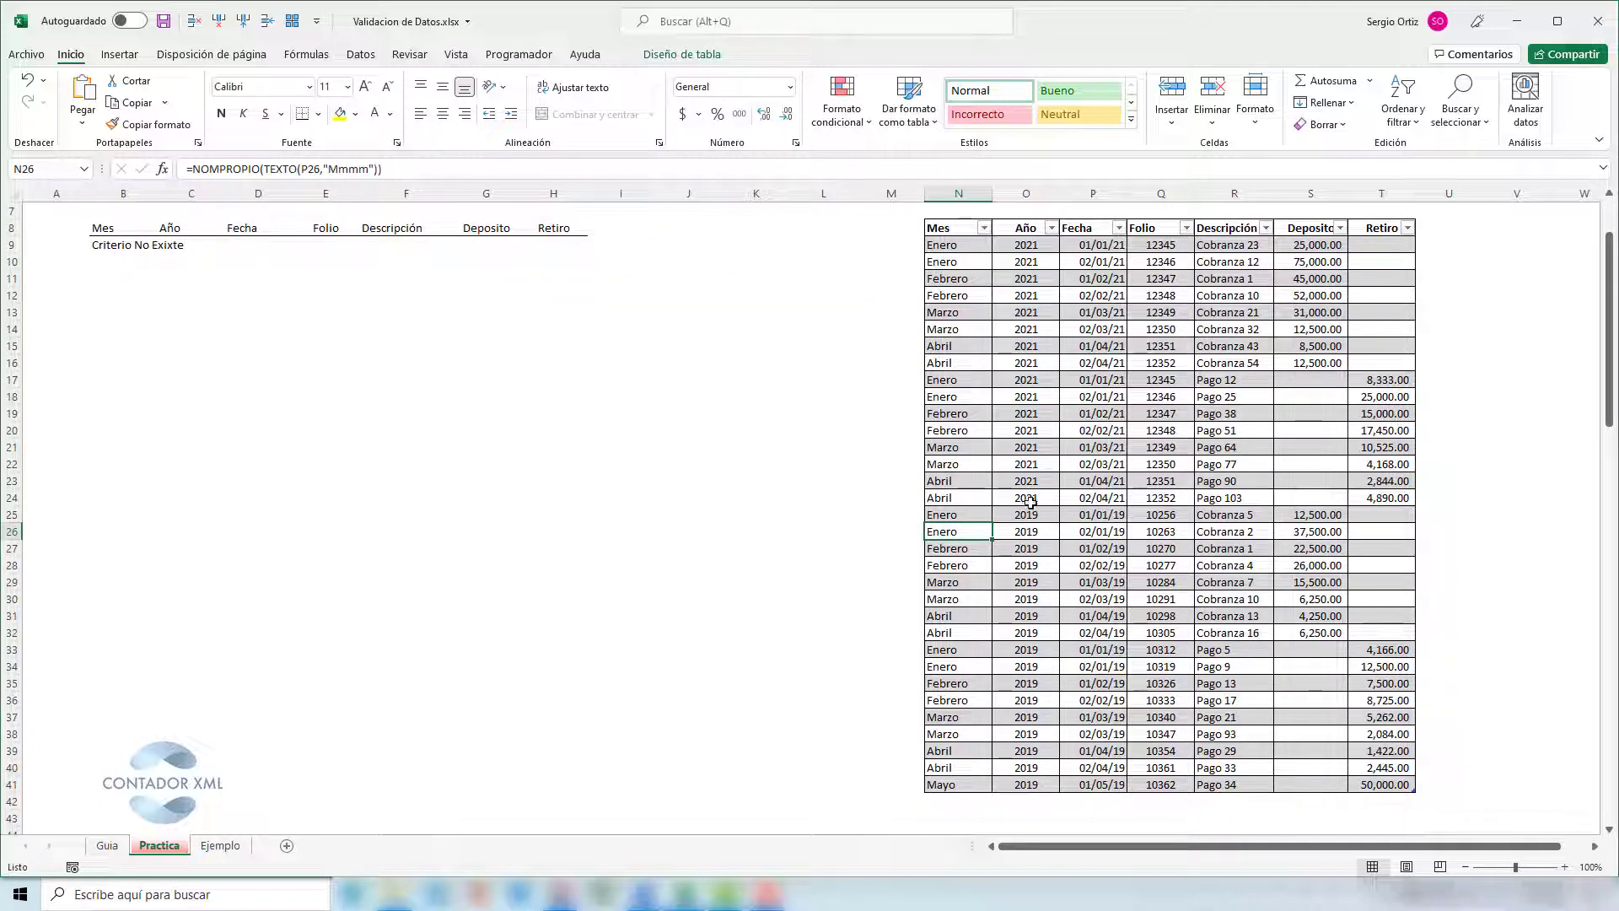
left_click(928, 498)
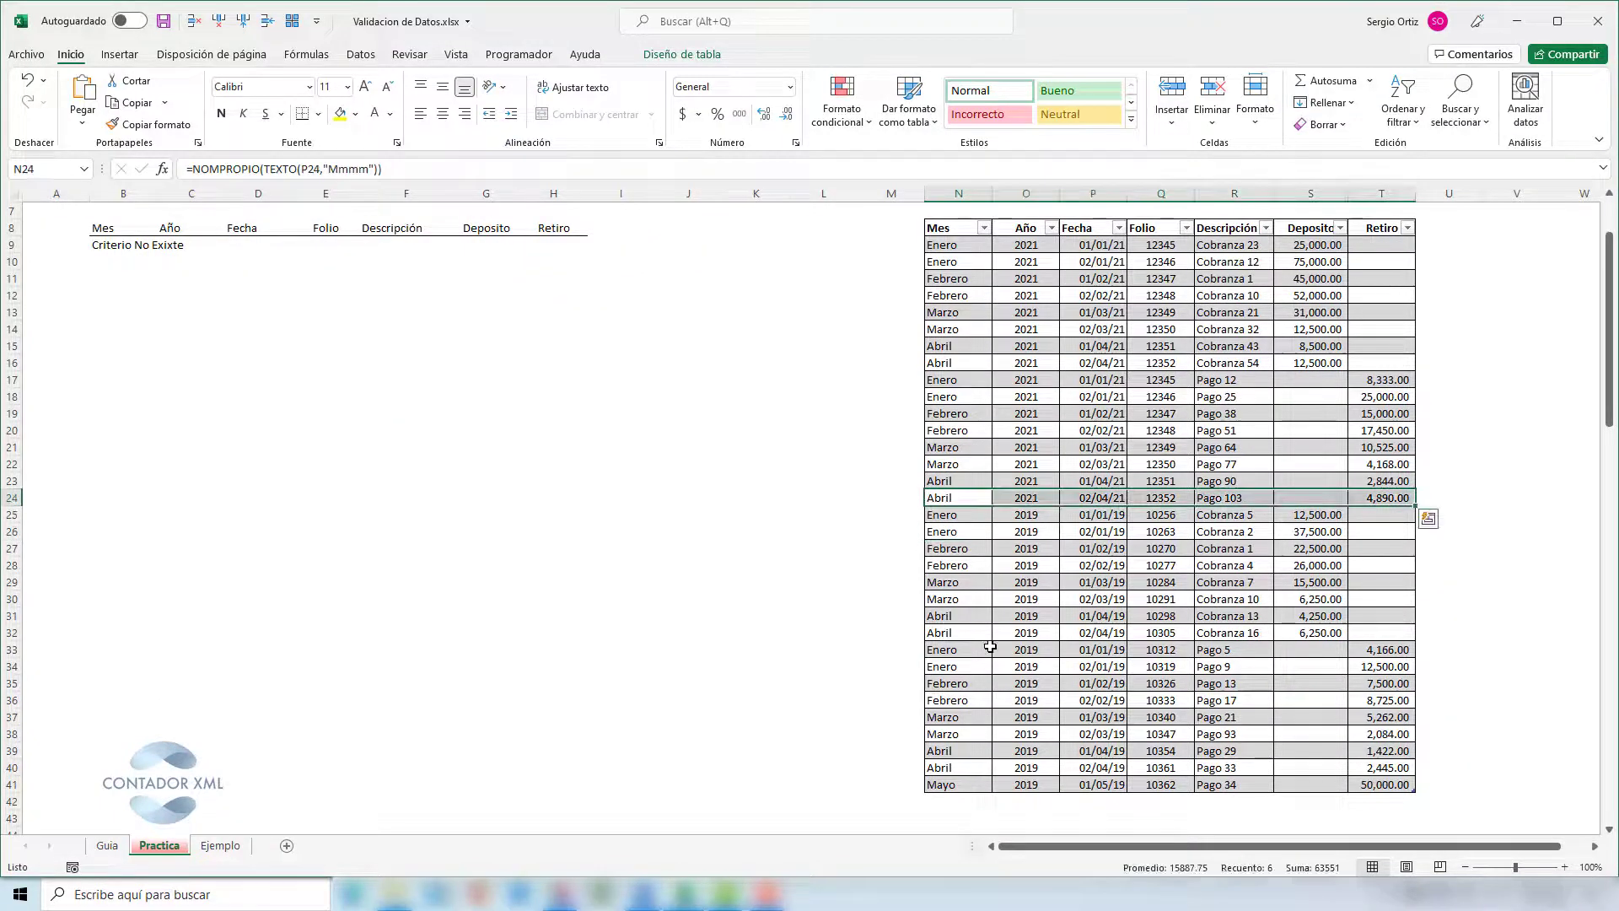
left_click(957, 784)
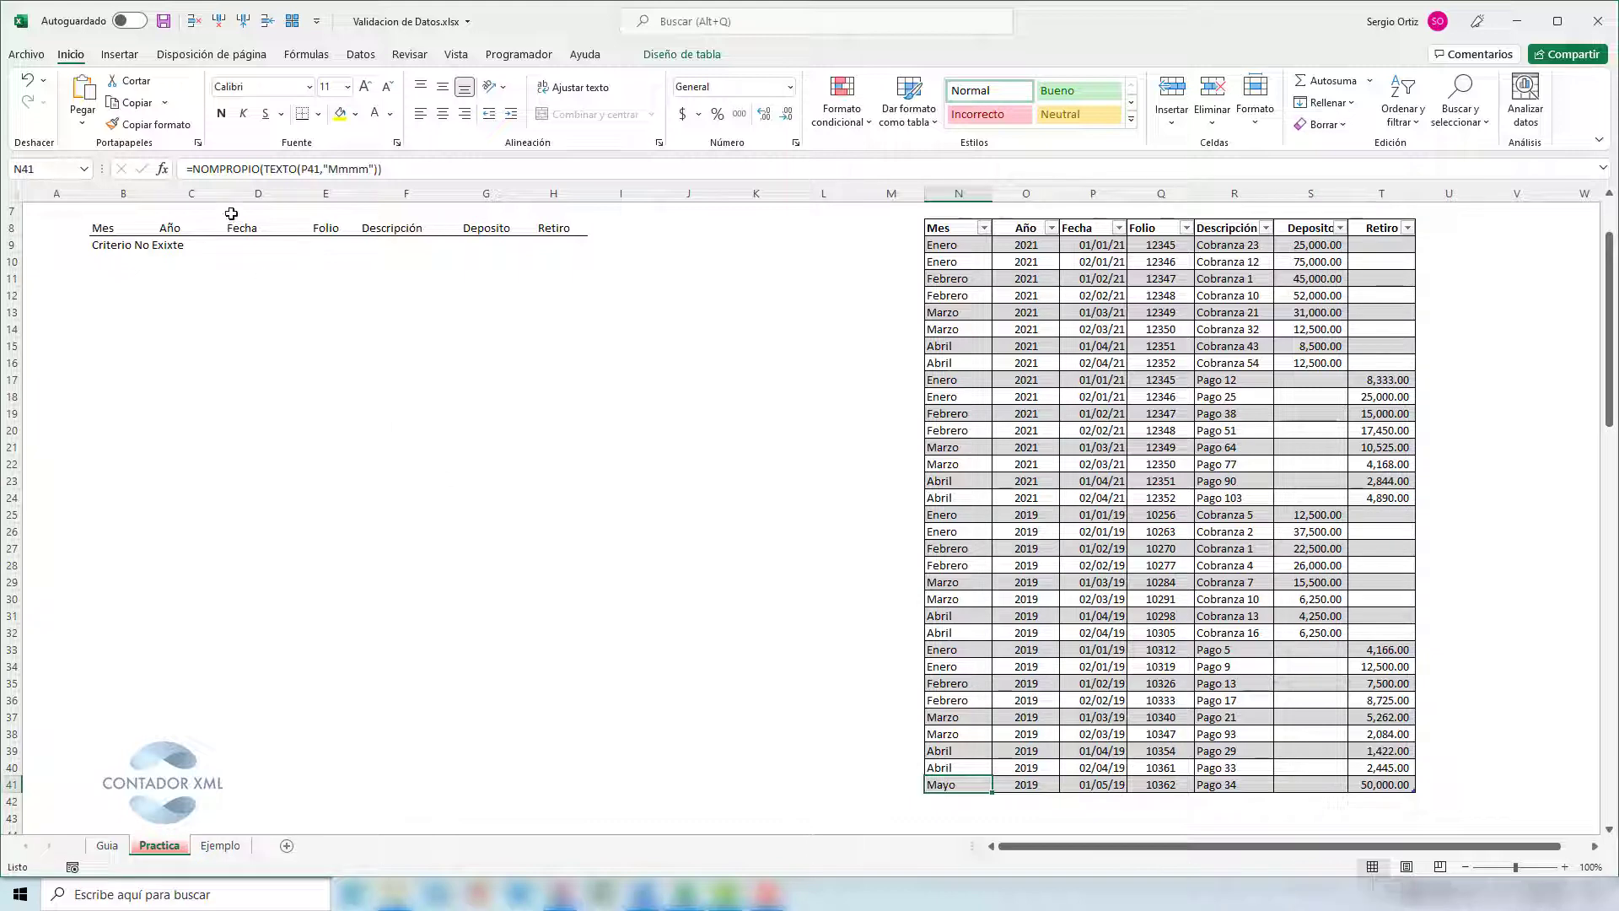
scroll(278, 365, "up", 2)
left_click(277, 339)
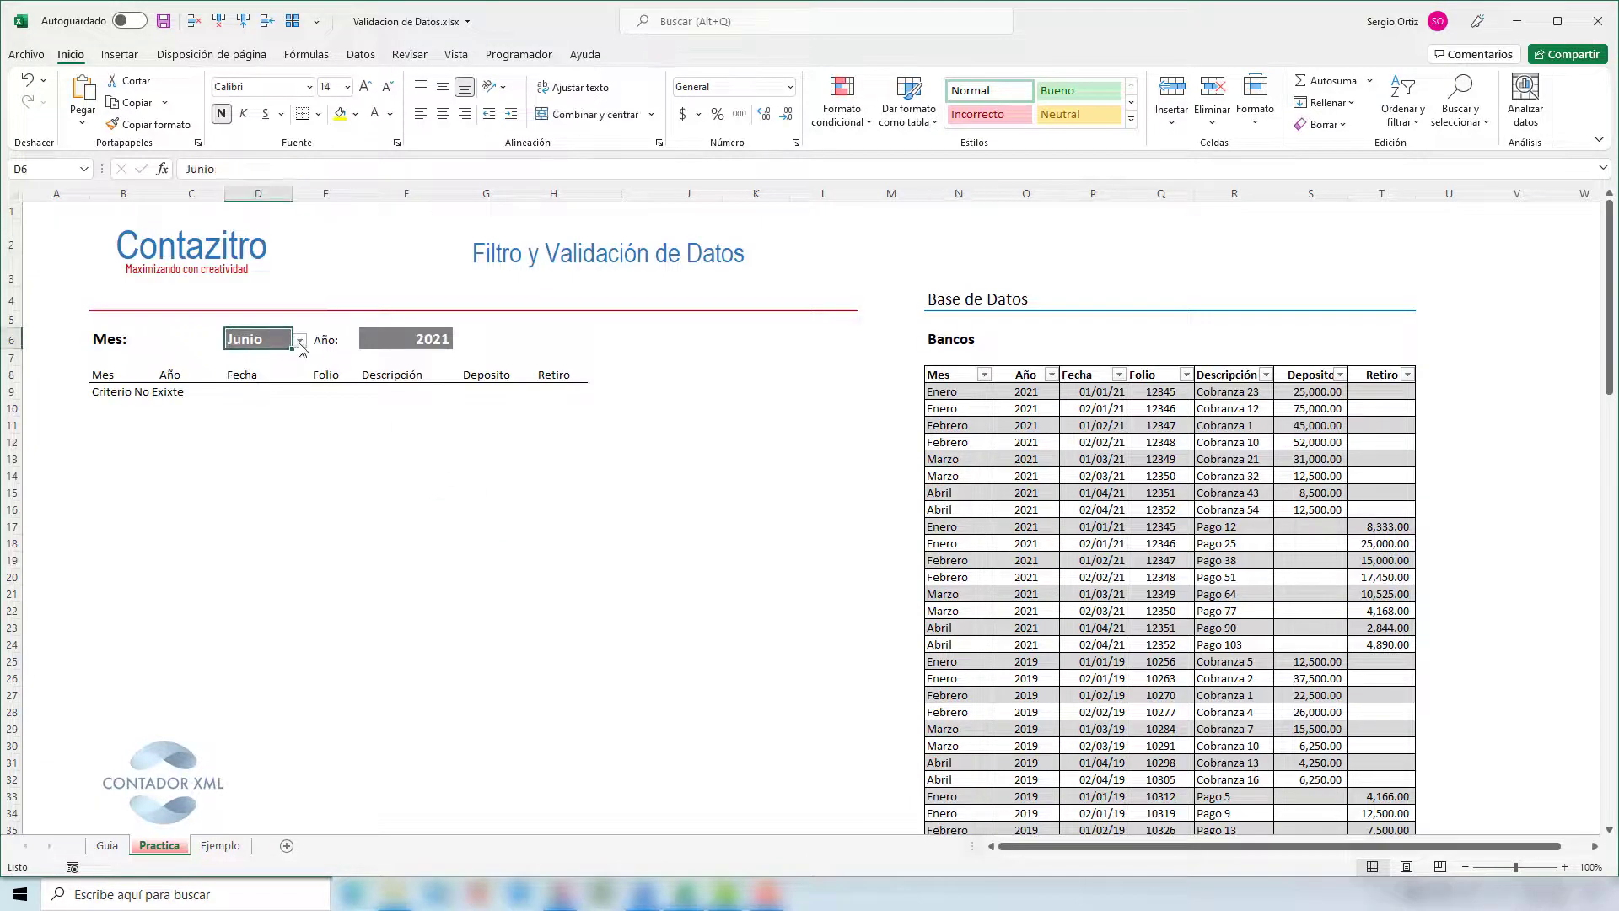
left_click(299, 340)
left_click(240, 355)
left_click(400, 338)
left_click(460, 341)
left_click(451, 356)
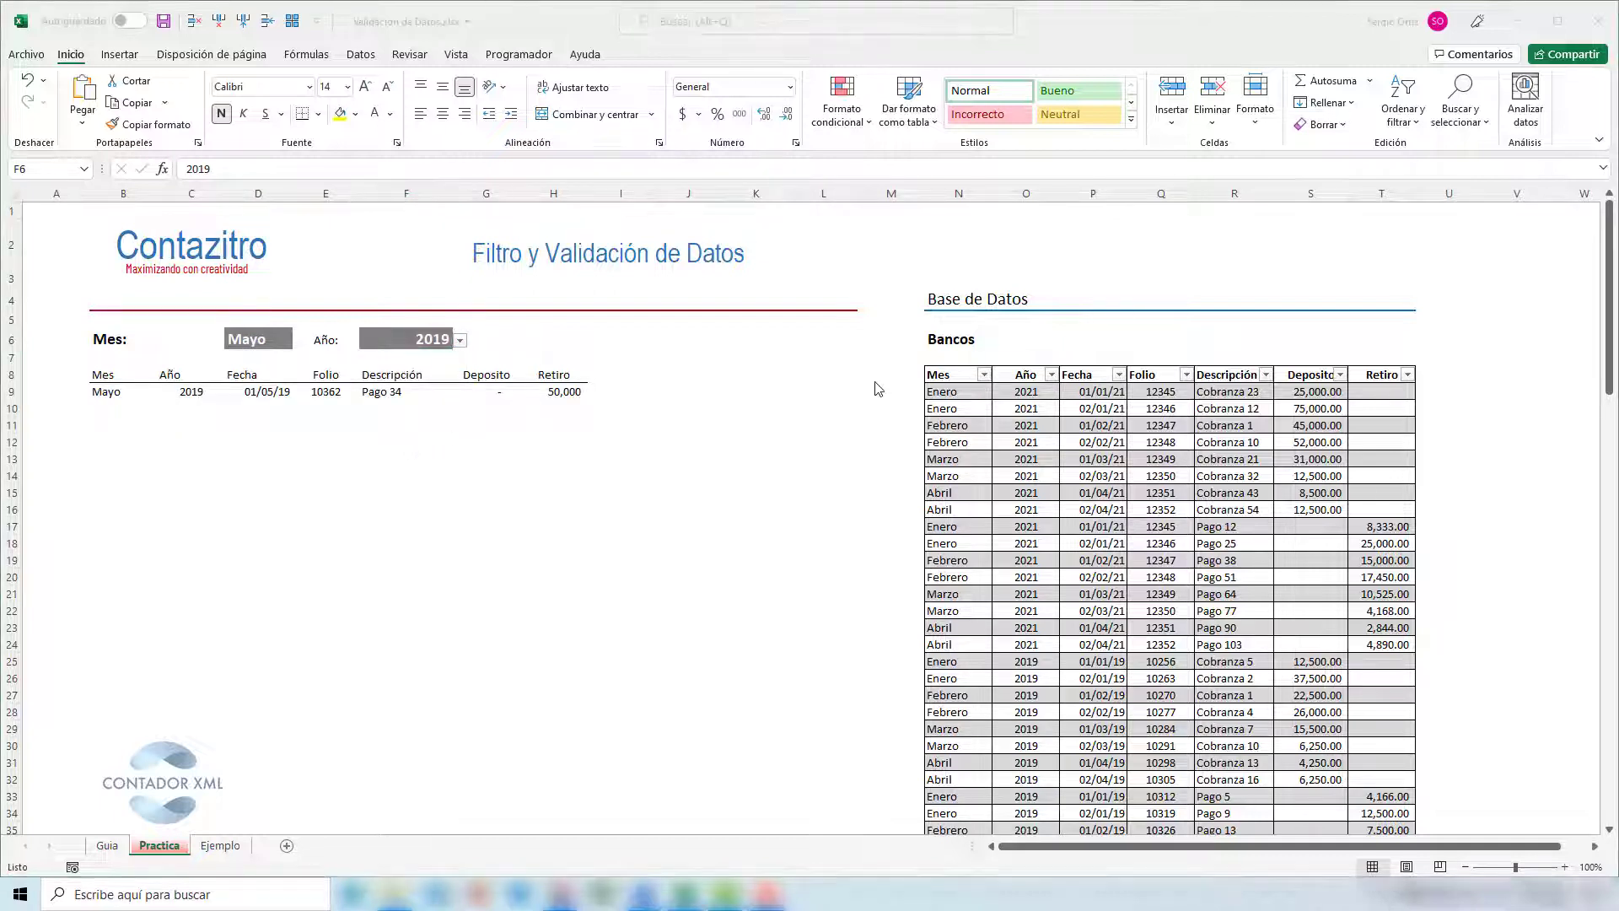
Add a new row at the end of the Bancos table with Junio in the Mes column.
left_click(943, 613)
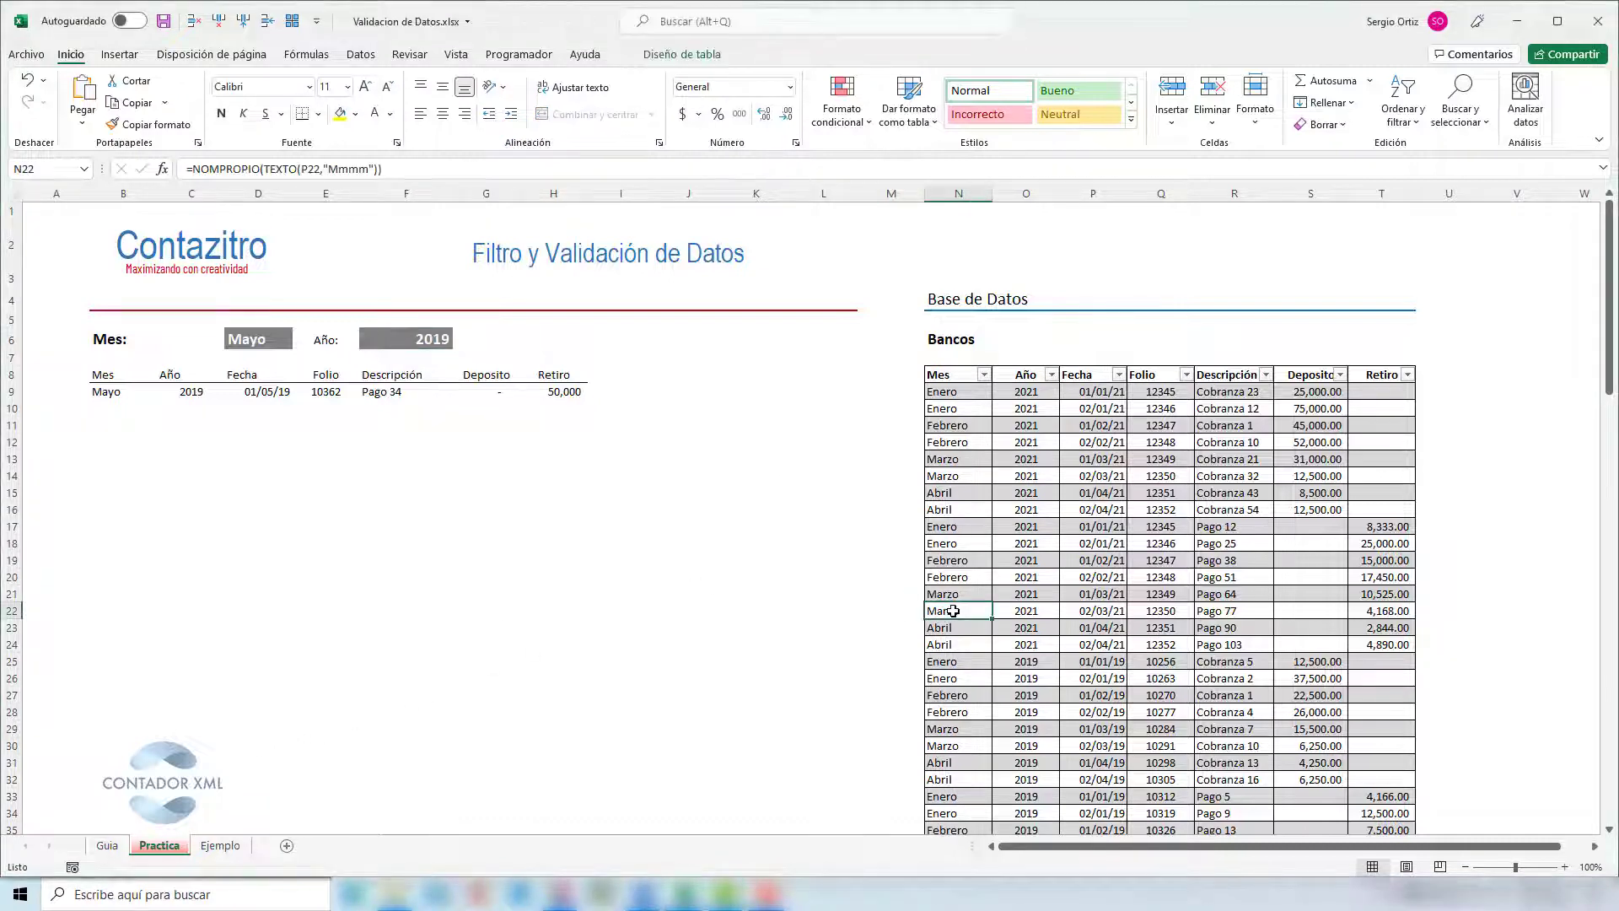
scroll(951, 611, "down", 3)
scroll(953, 609, "down", 2)
left_click(953, 649)
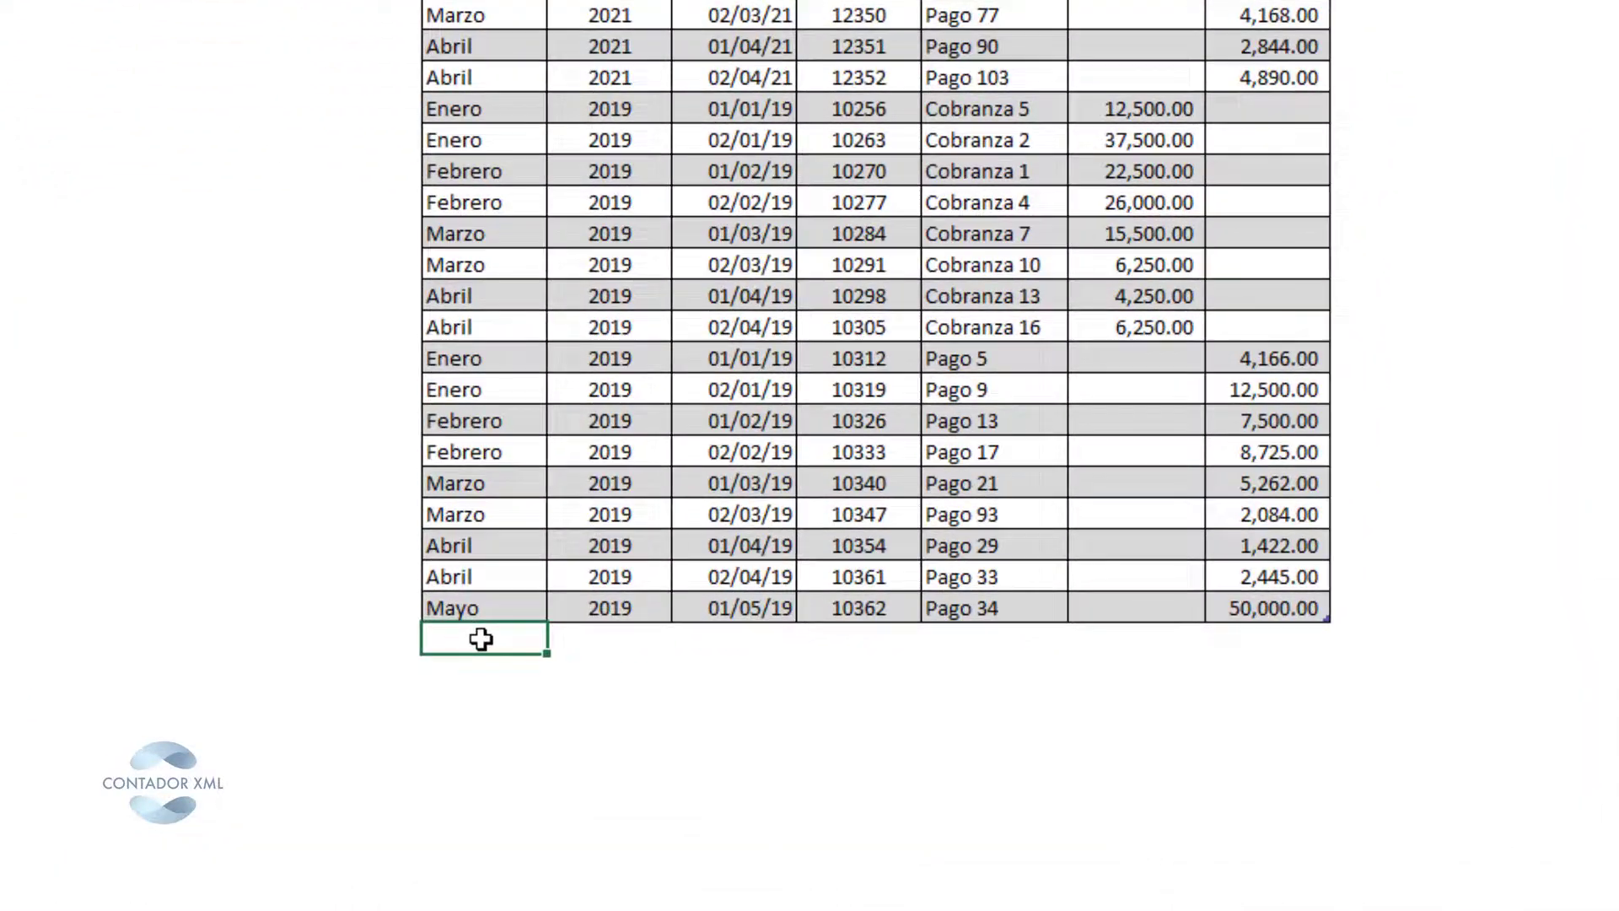
type("Junio")
key("Return")
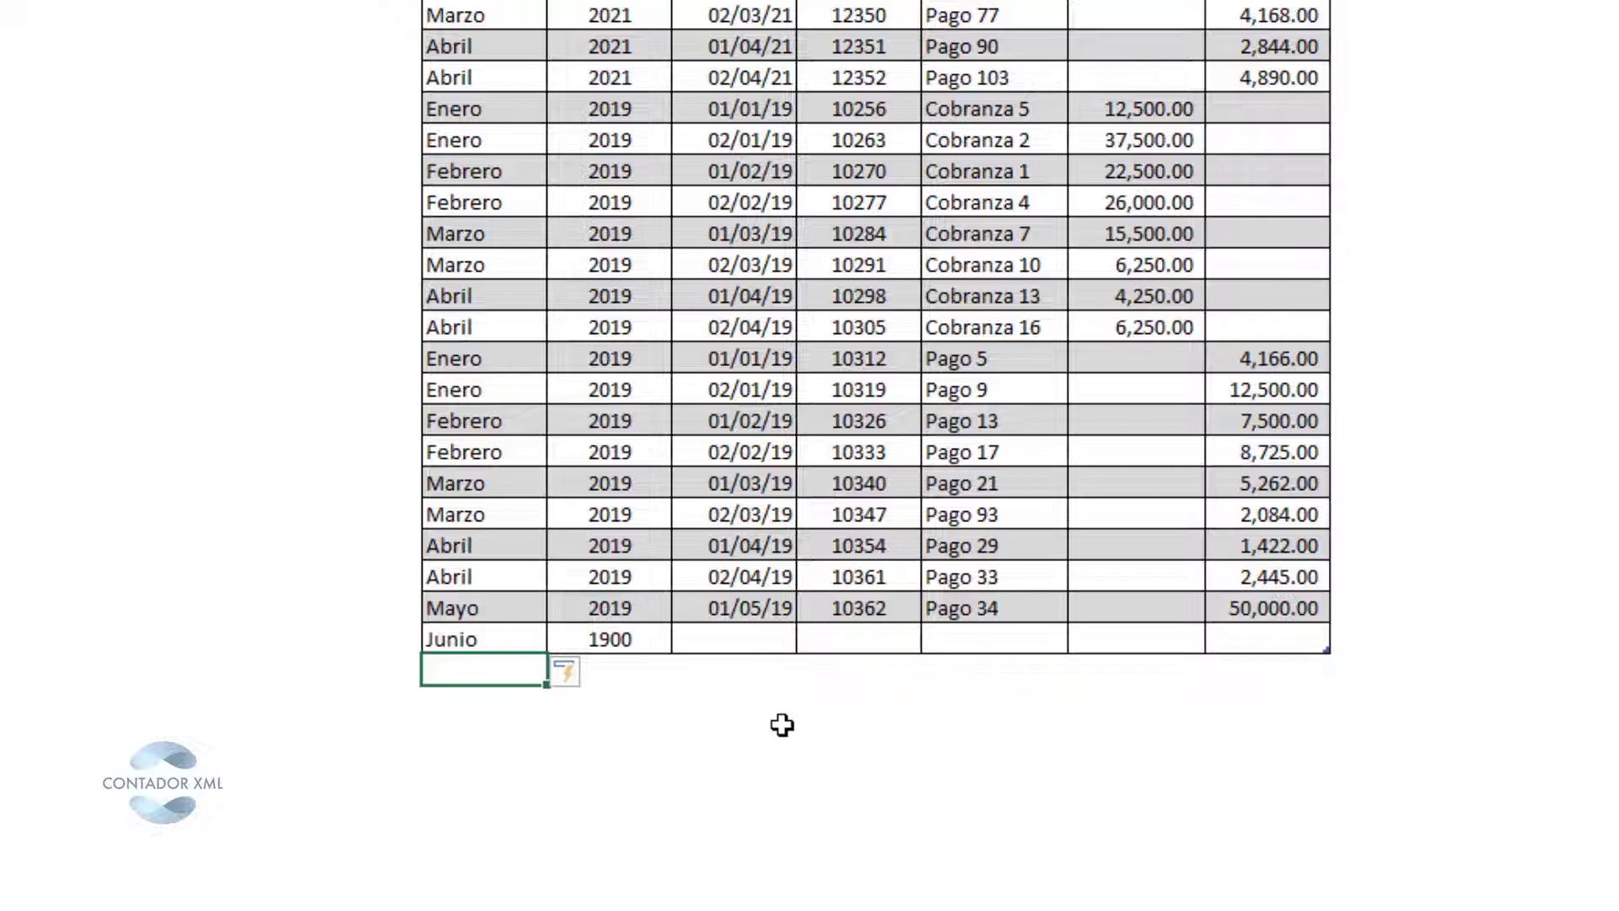
Enter the date 01/06/2021 in the Fecha column of the new Junio row at the end of the Bancos table.
left_click(647, 639)
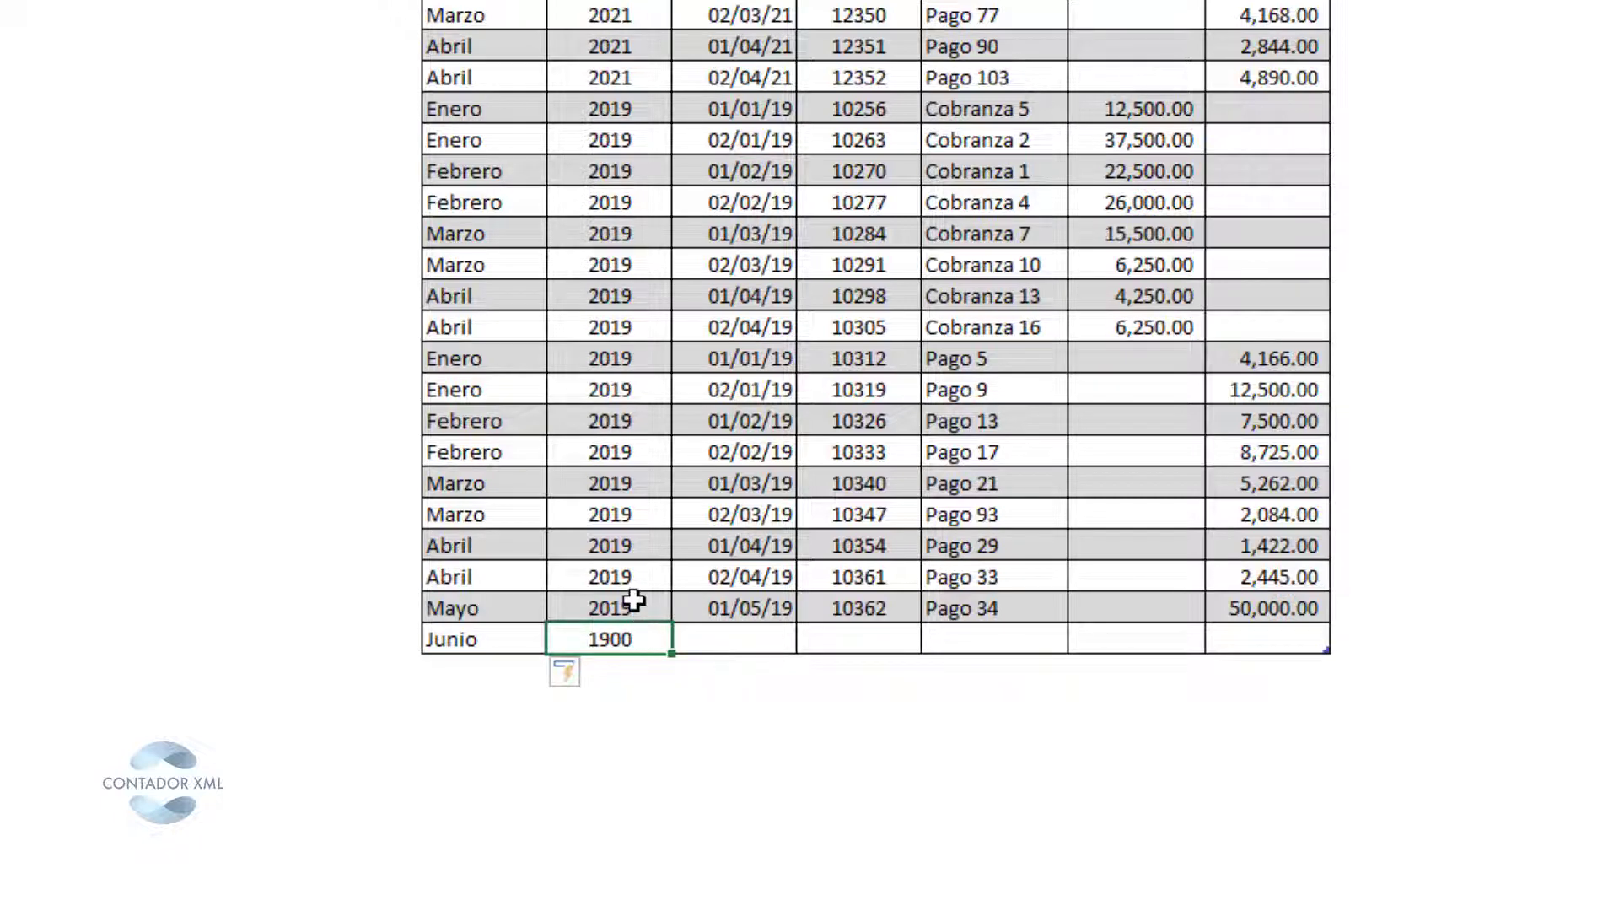
left_click(633, 600)
left_click(640, 641)
left_click(746, 641)
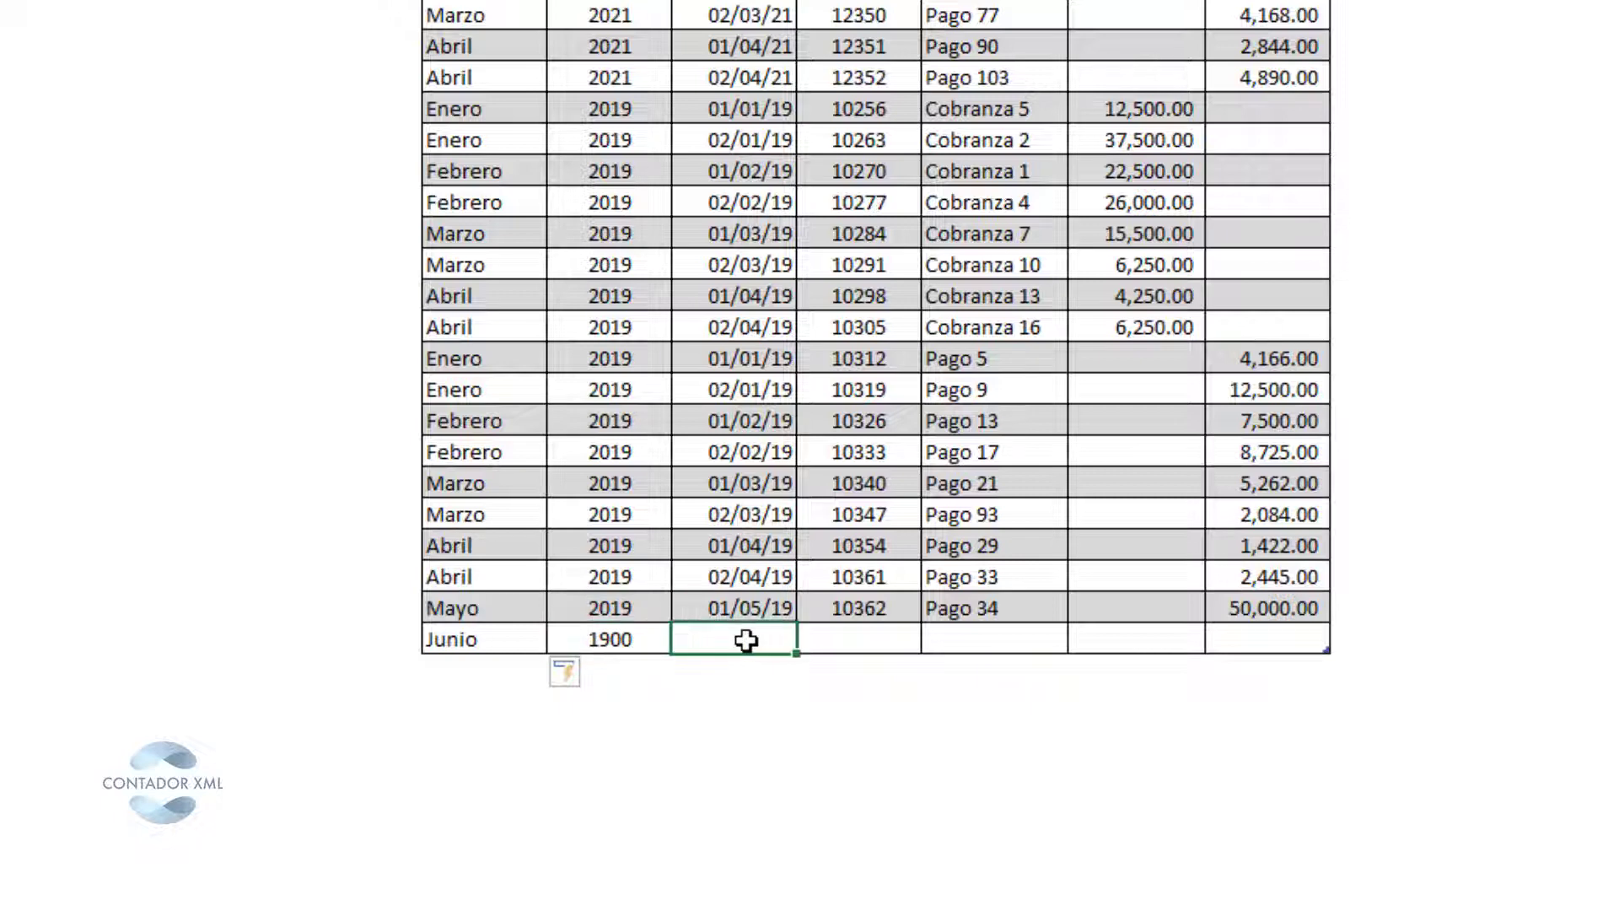
left_click(609, 613)
left_click(611, 639)
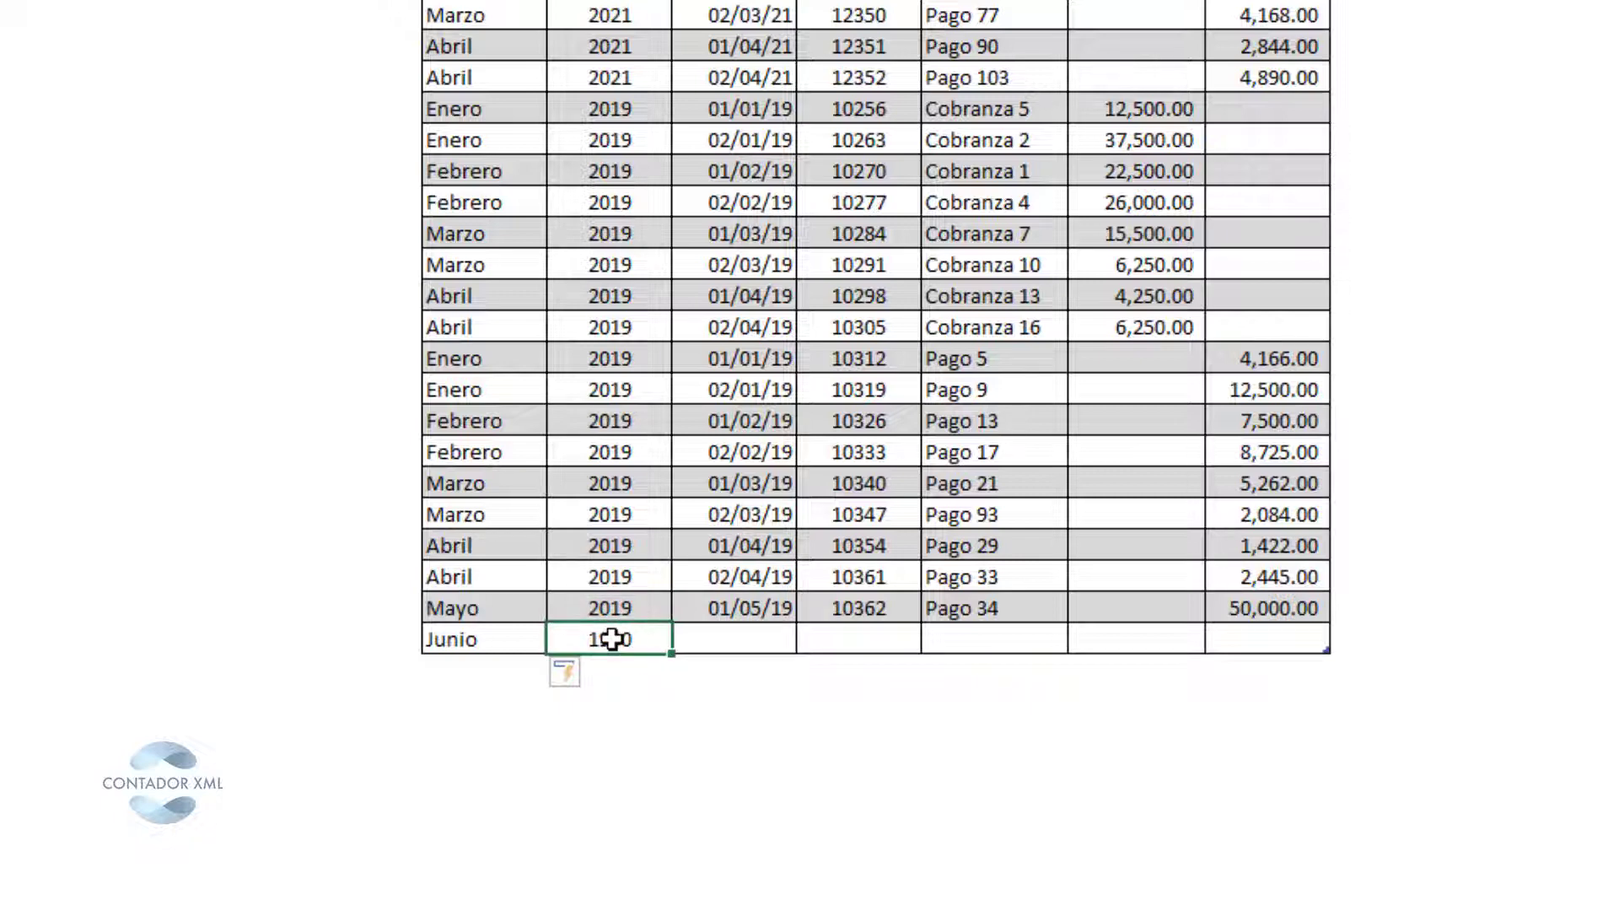
left_click(750, 646)
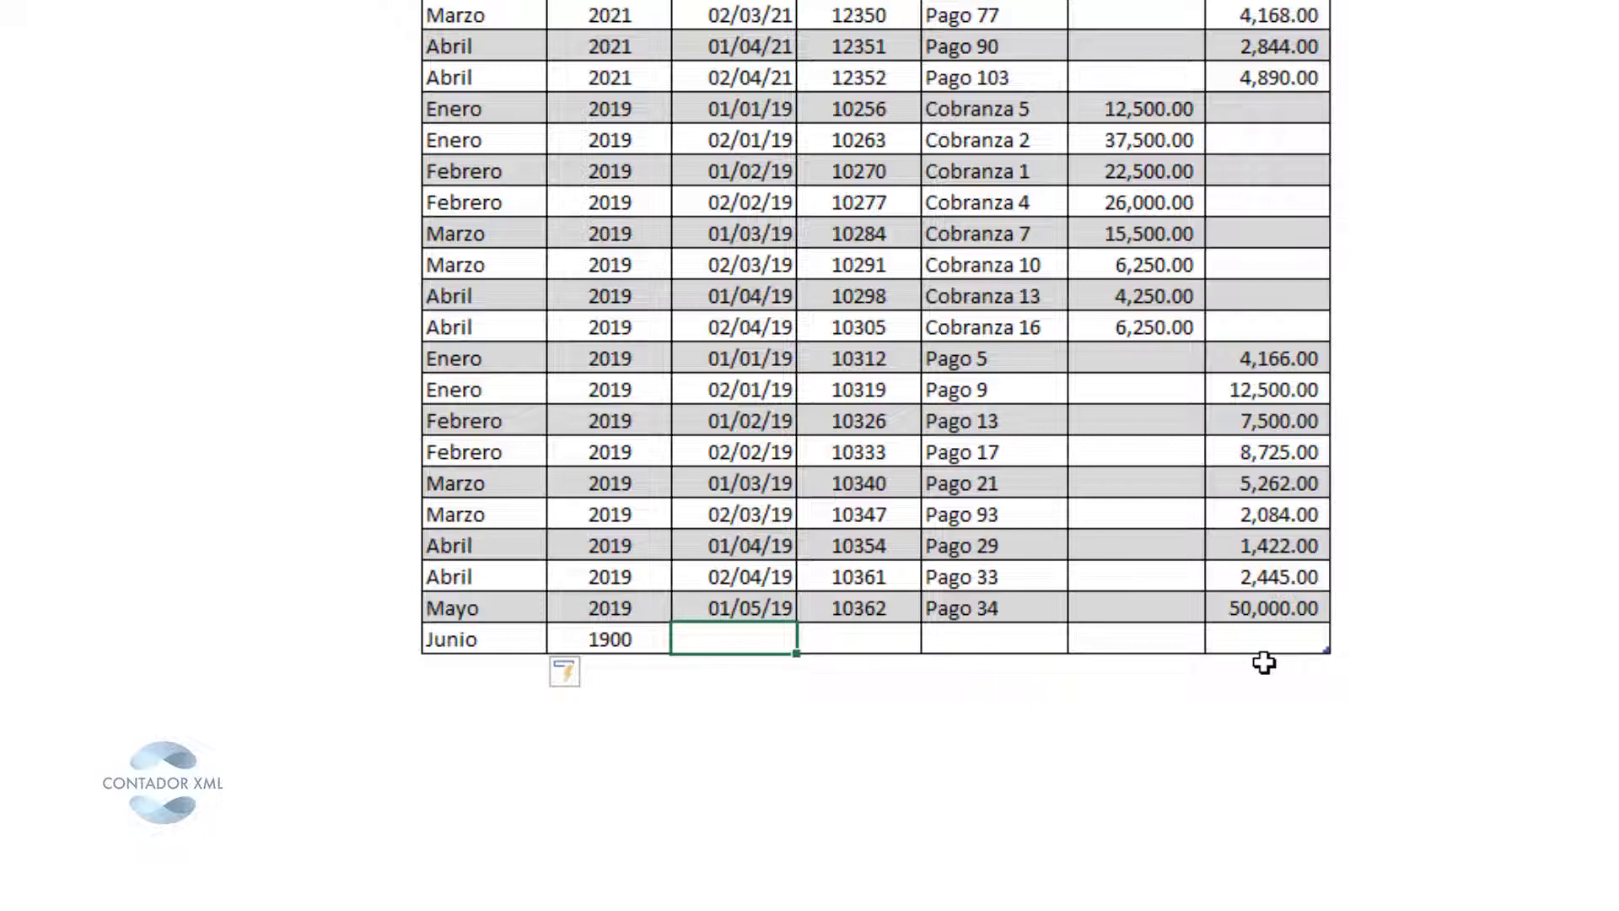
type("01/06/2021")
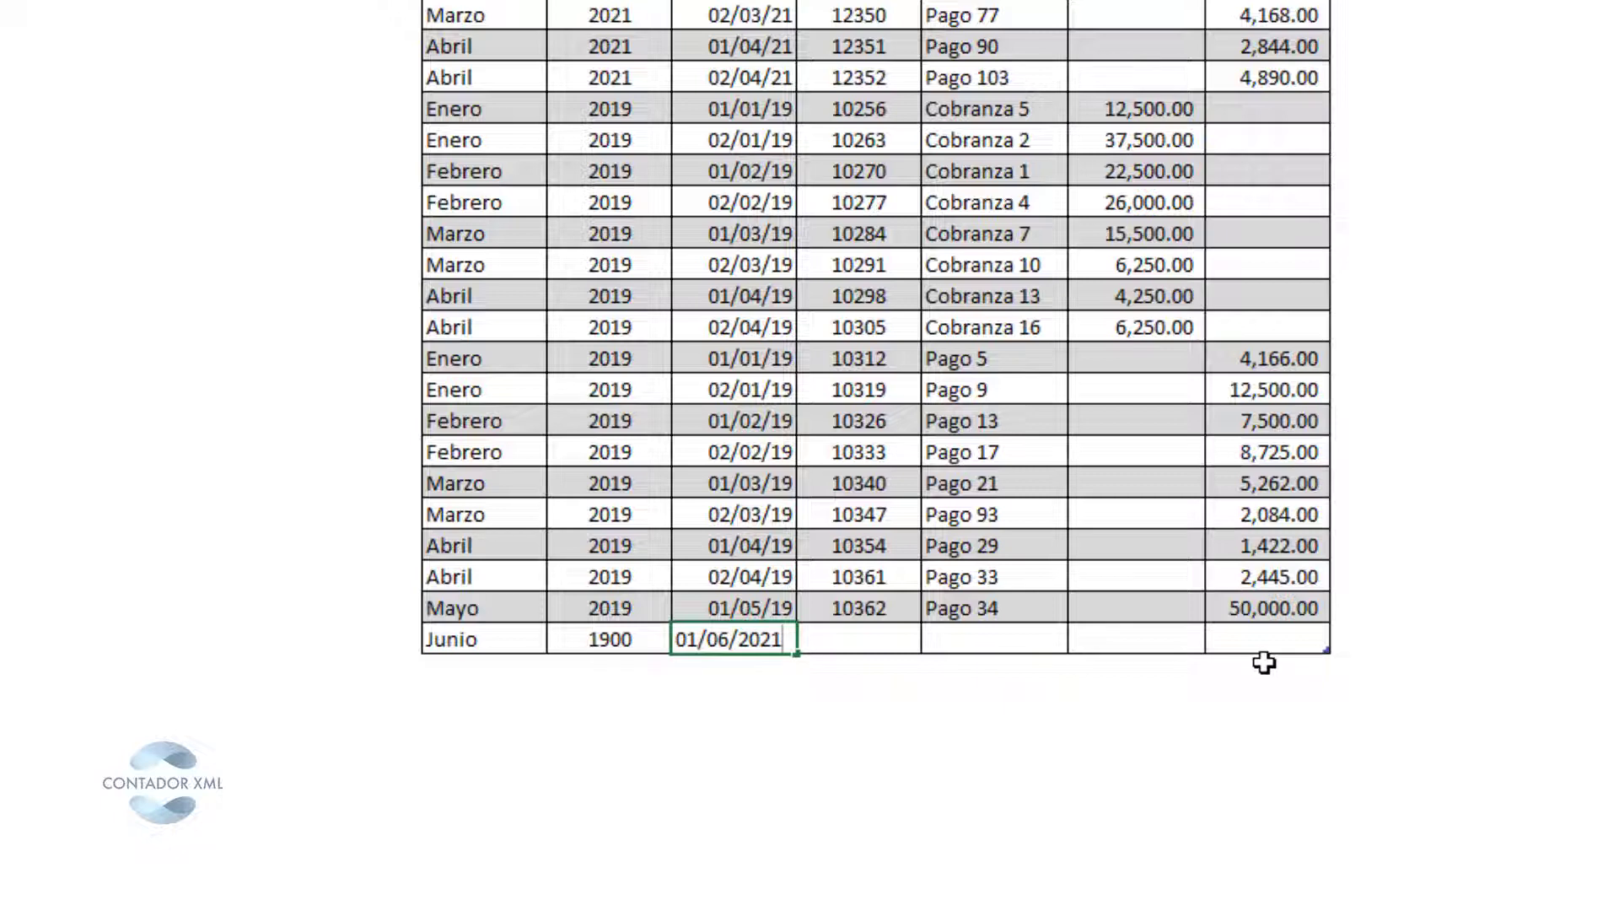
key("Return")
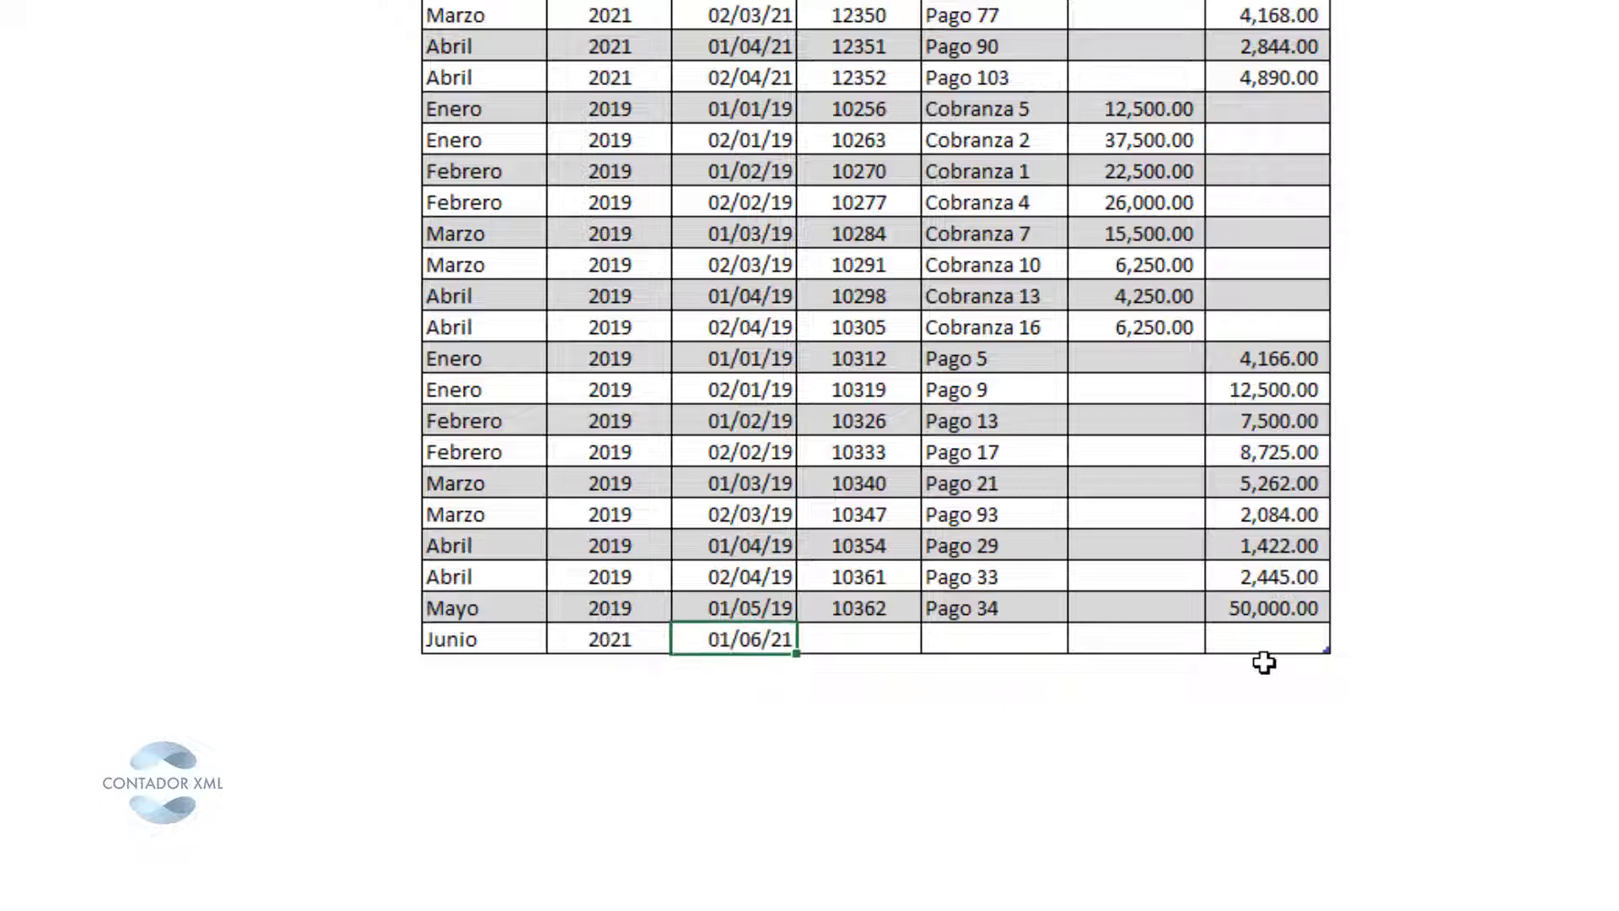
Copy the Mes cell of the last Mayo row into the Mes cell of the new Junio row below it.
key("Up")
key("Left")
key("Left")
key("Up")
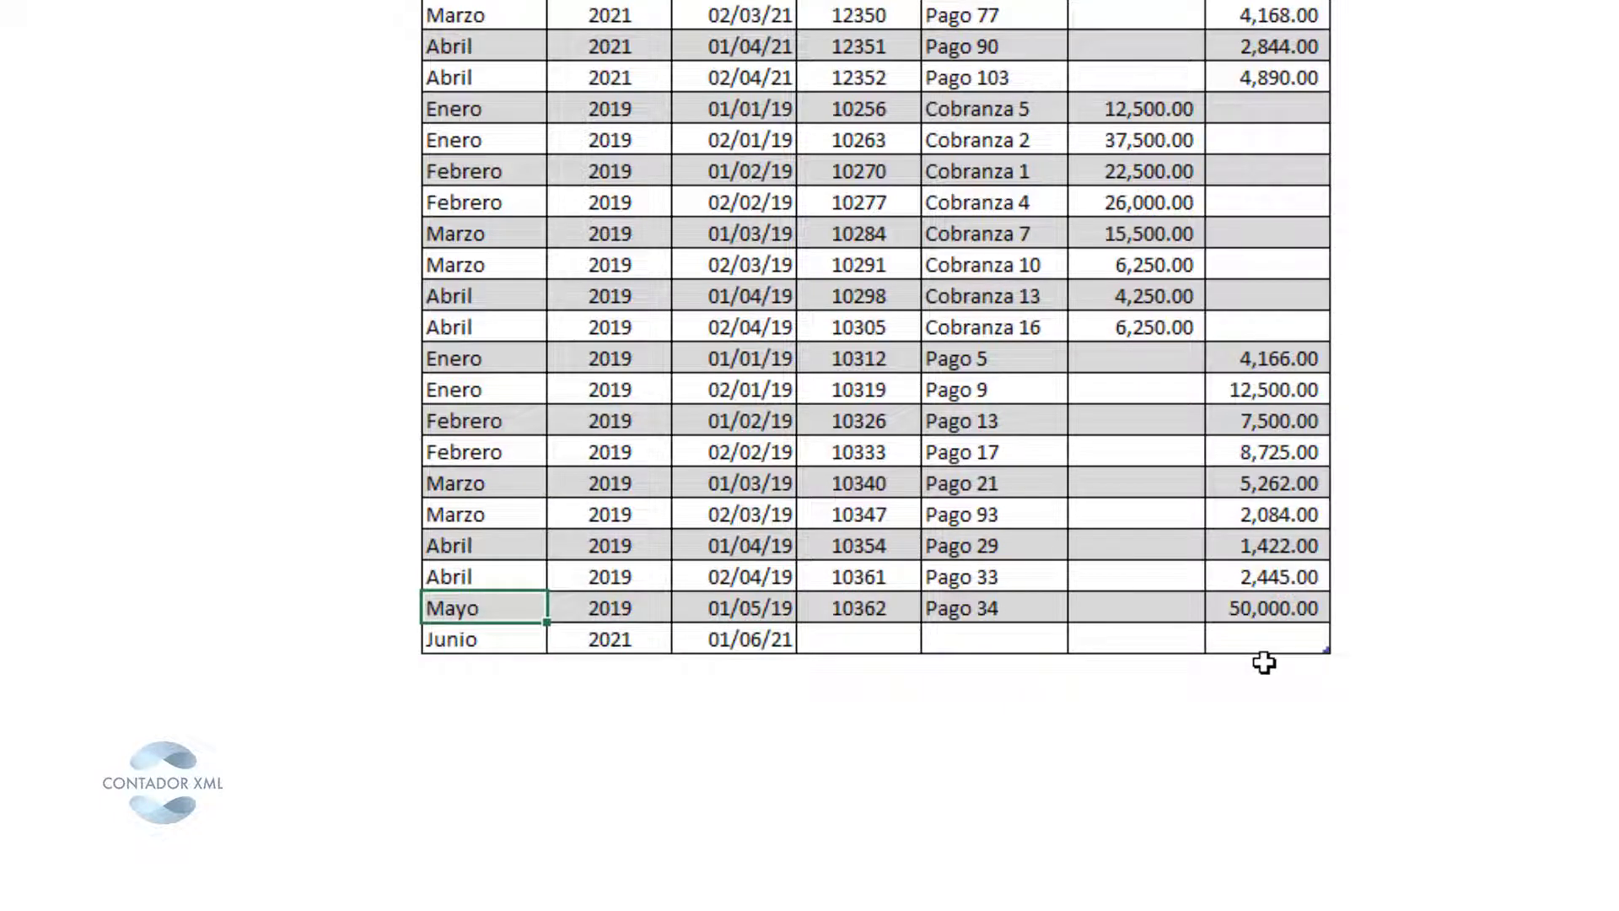
key("Down")
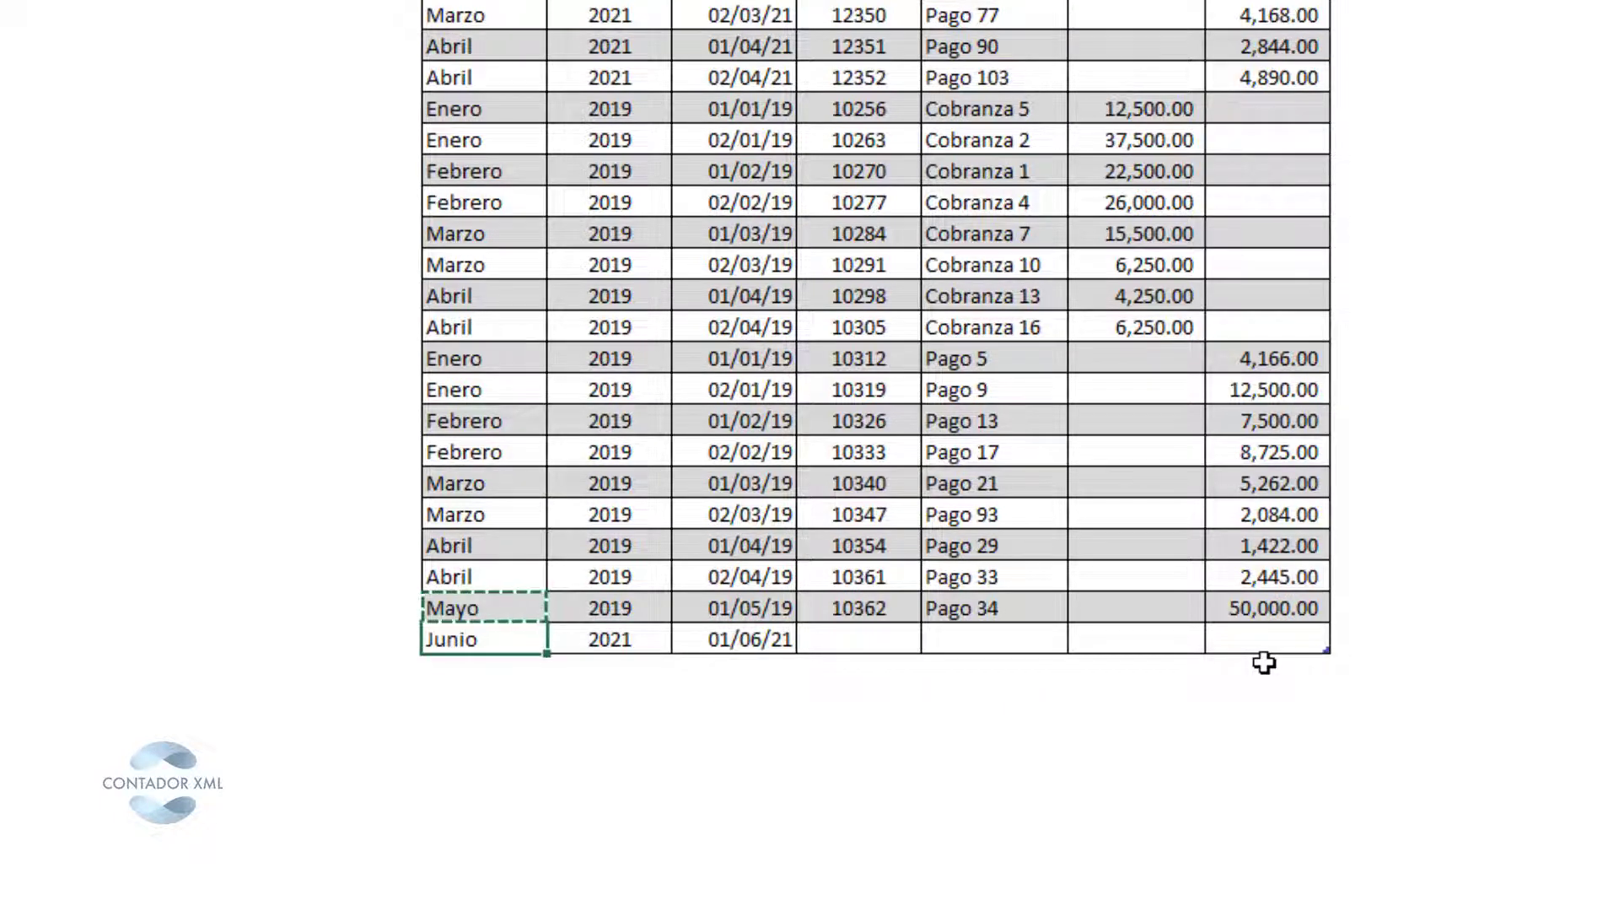
key("Right")
key("Right")
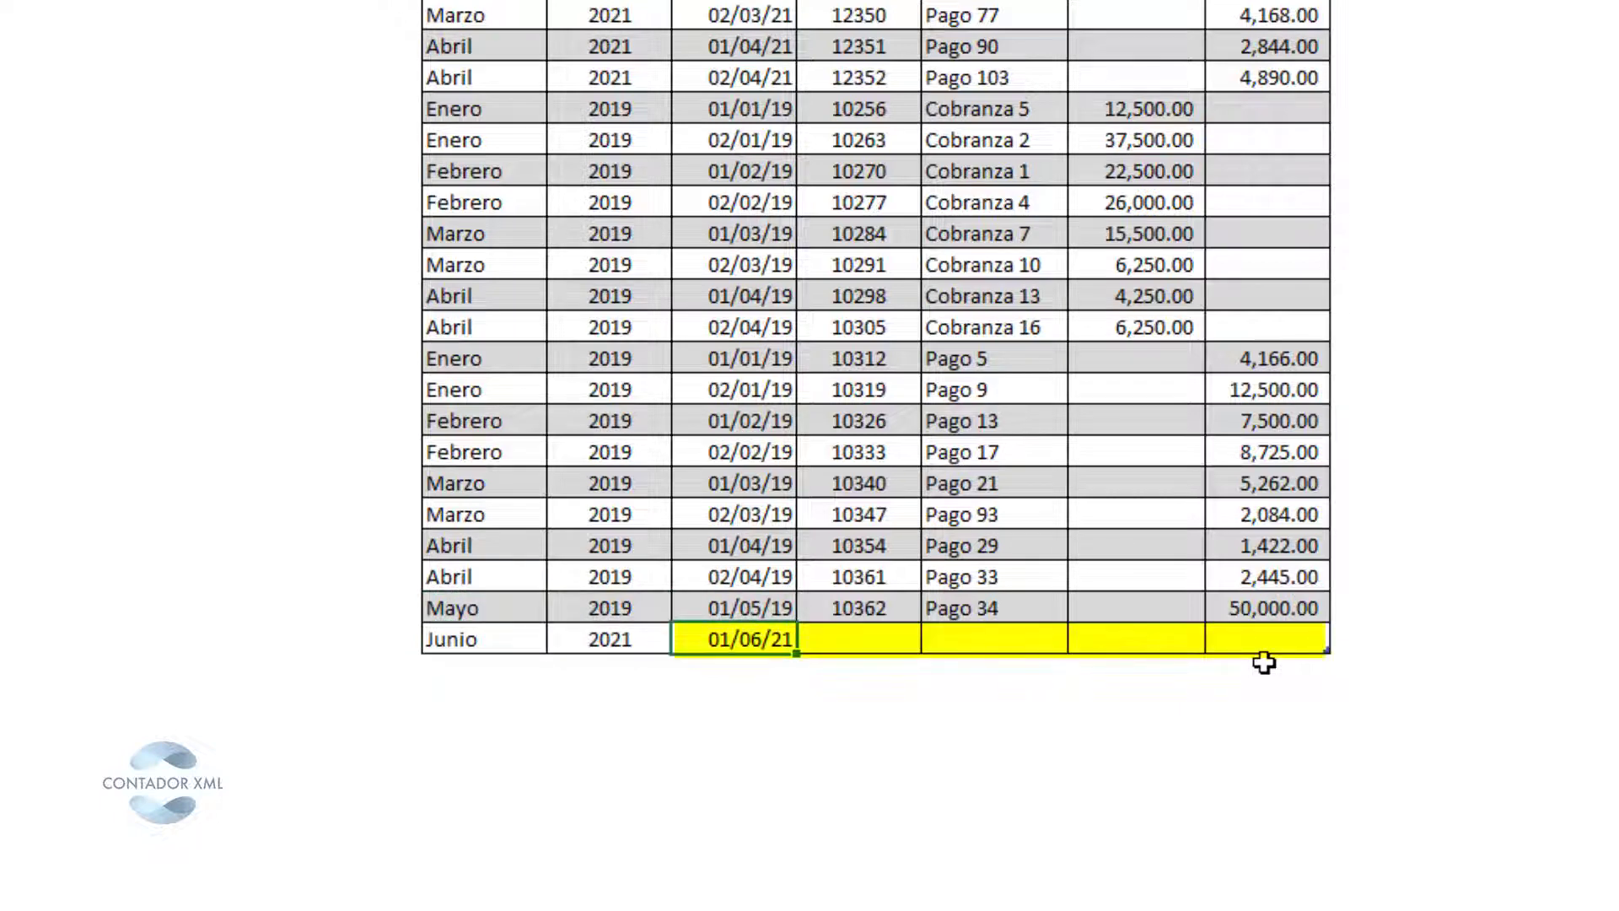
Fill the new Junio row with Folio 10363 and Descripción "Pago 35".
key("Left")
key("Left")
key("Right")
key("Right")
key("Right")
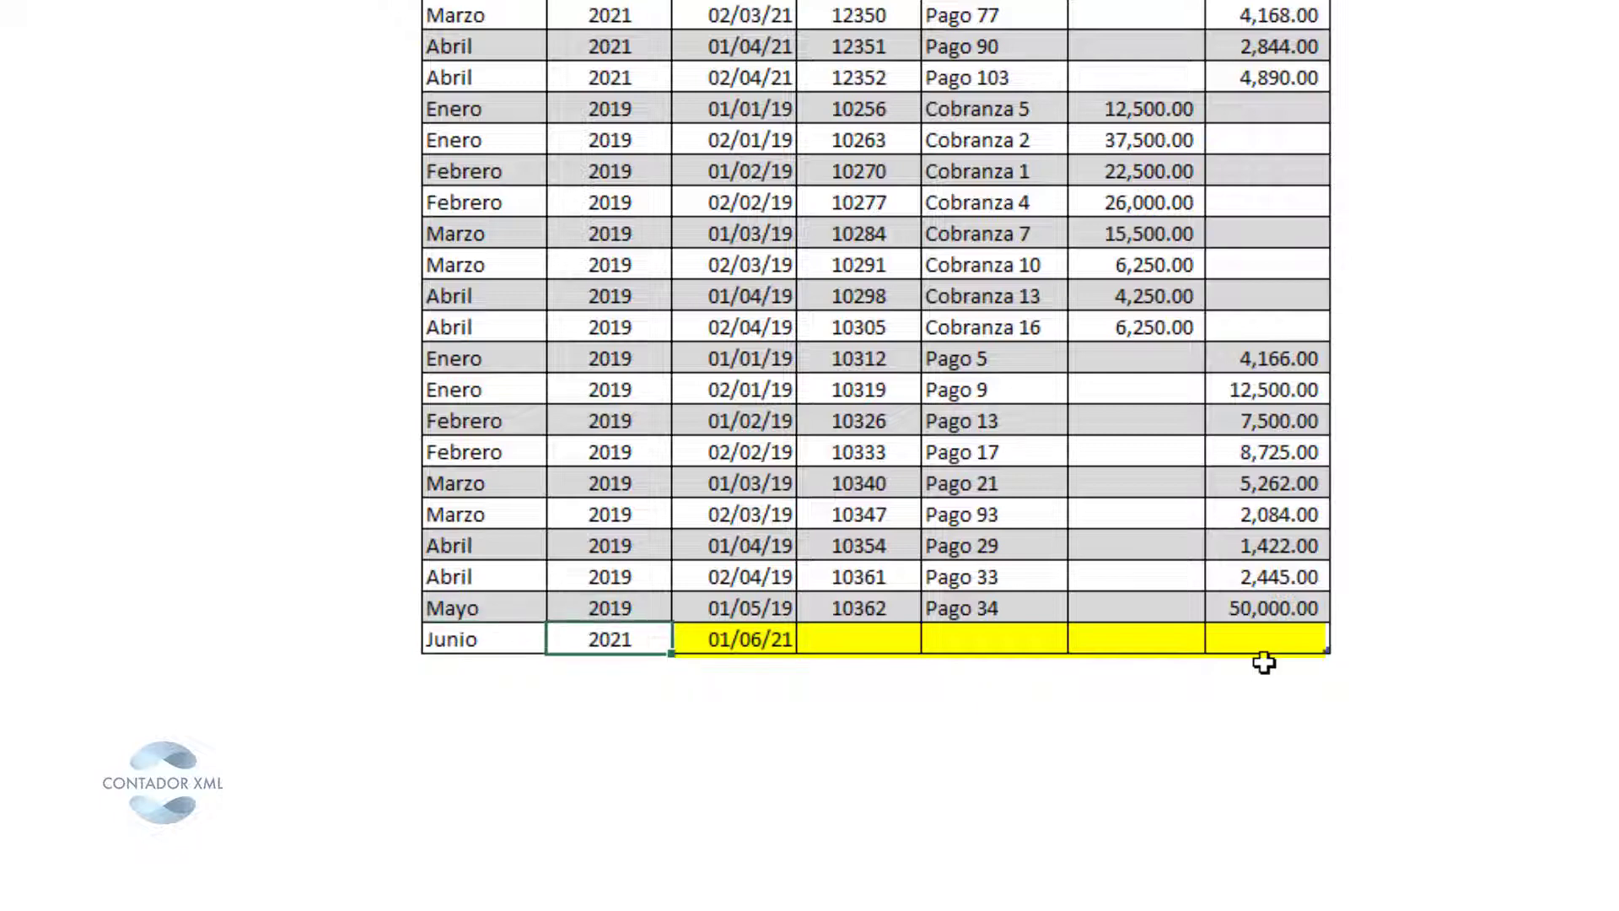
type("1")
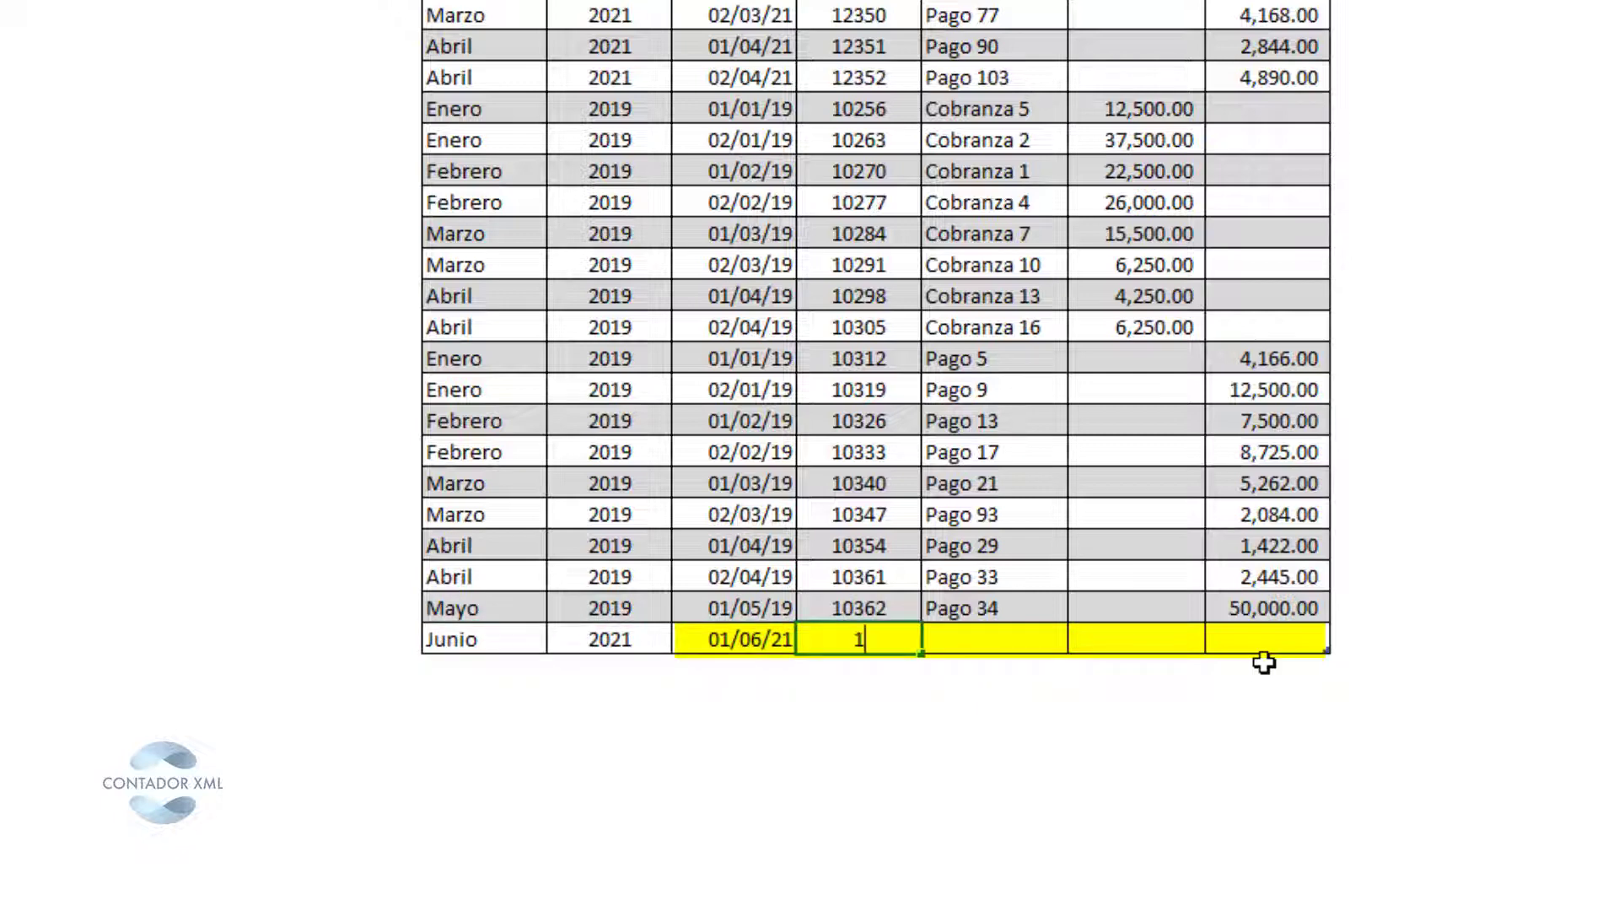
type("0363")
key("Right")
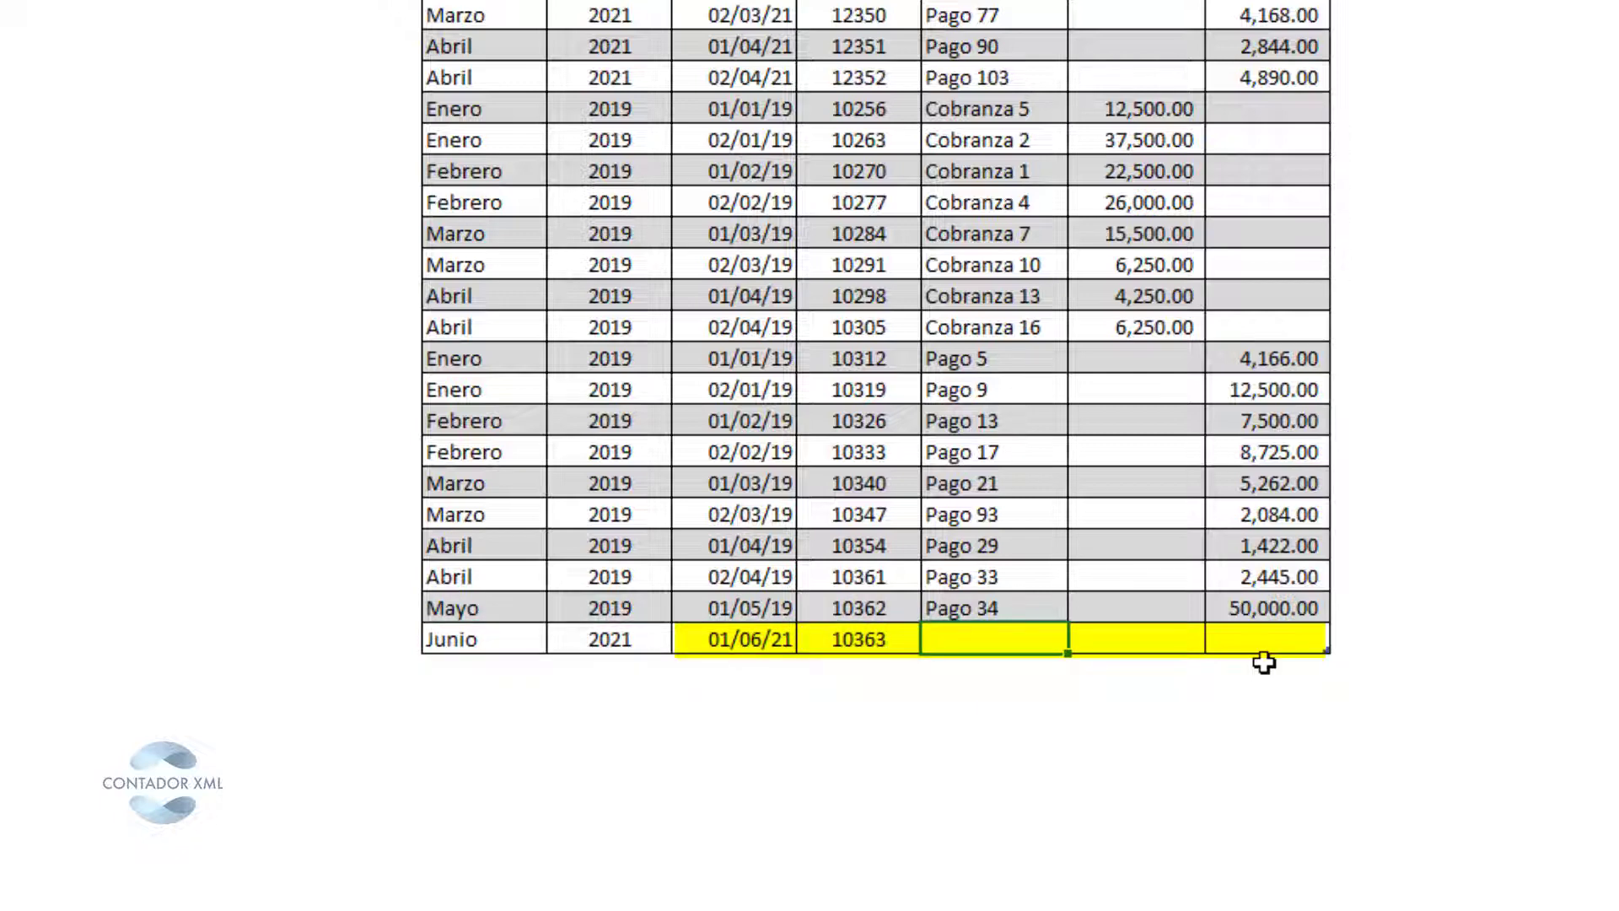
type("Pago 35")
key("Return")
Enter a Retiro amount of 240000 for the Pago 35 row.
key("Up")
key("Right")
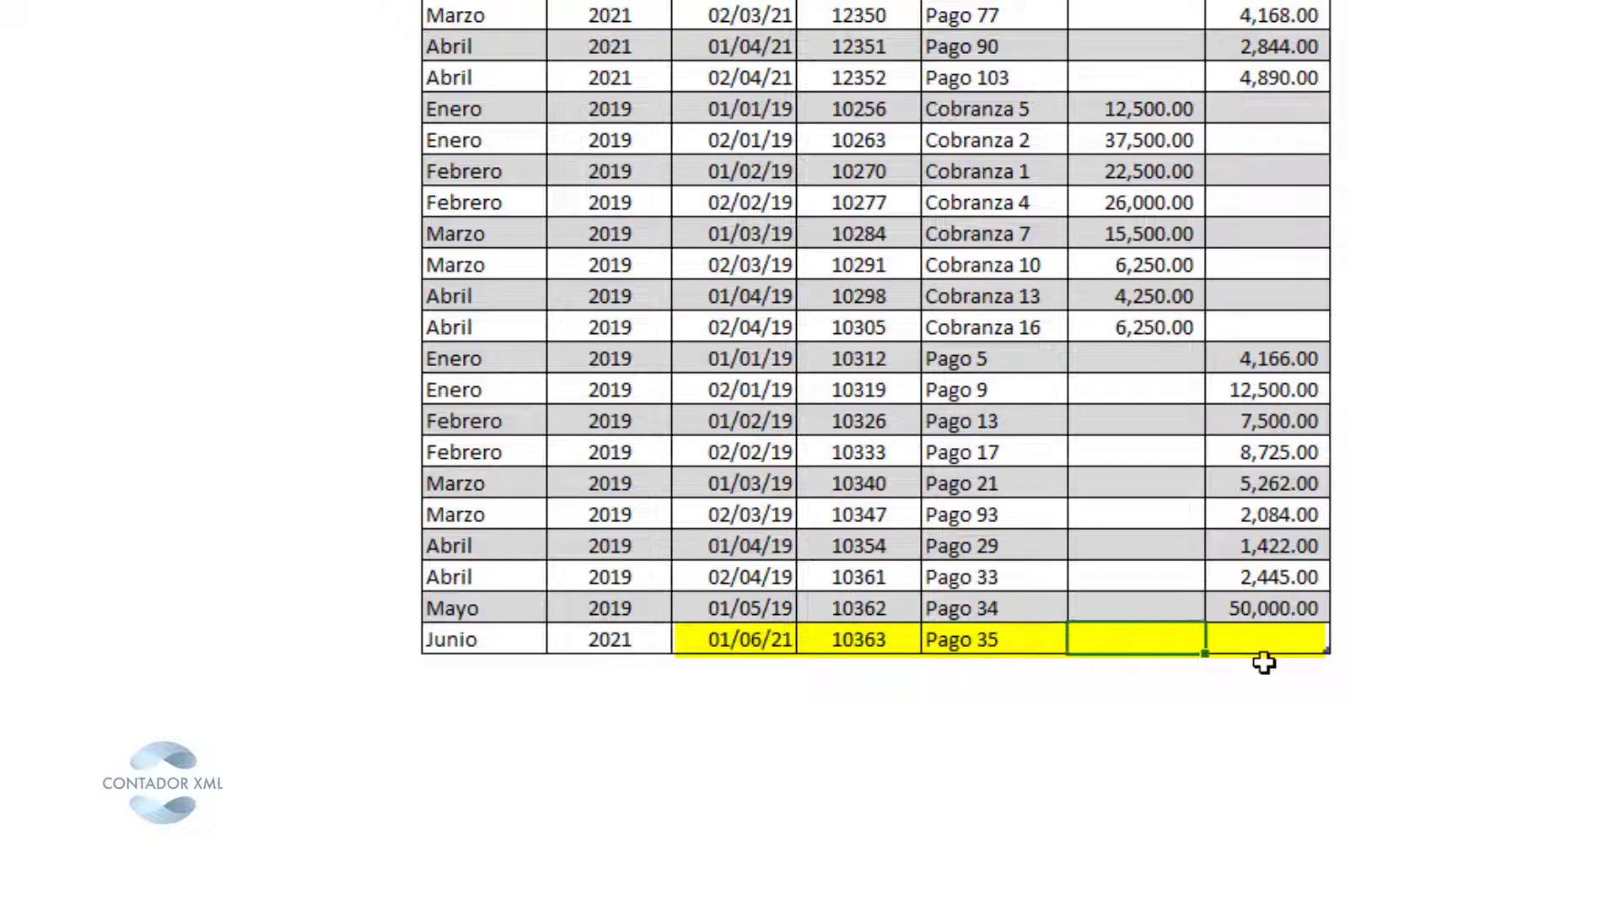
key("Right")
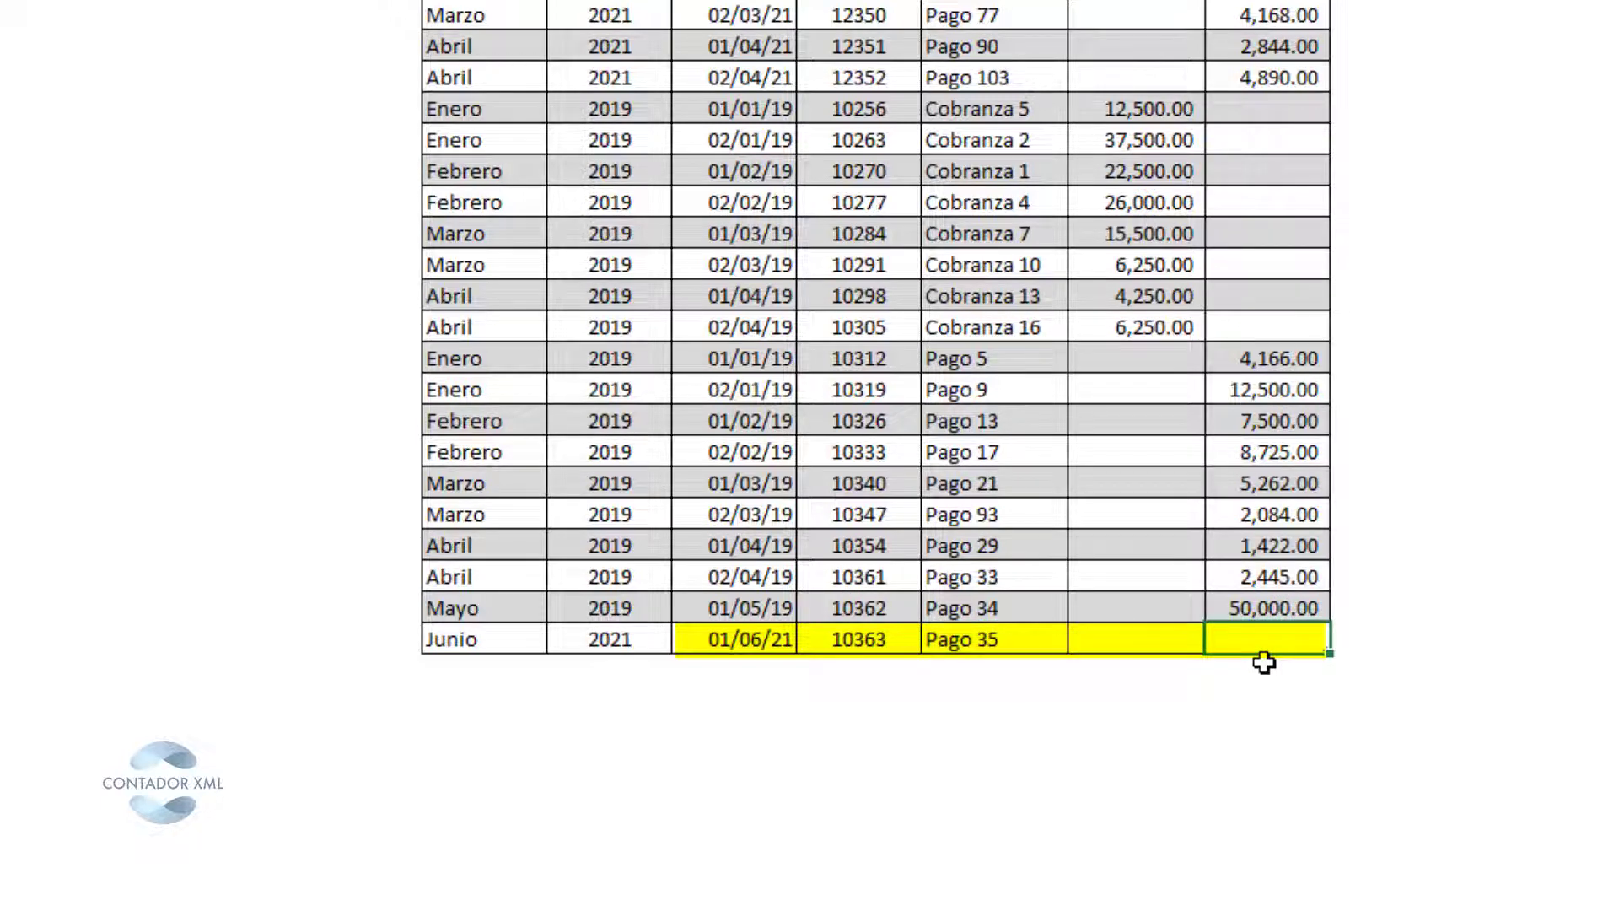
type("240000")
key("Return")
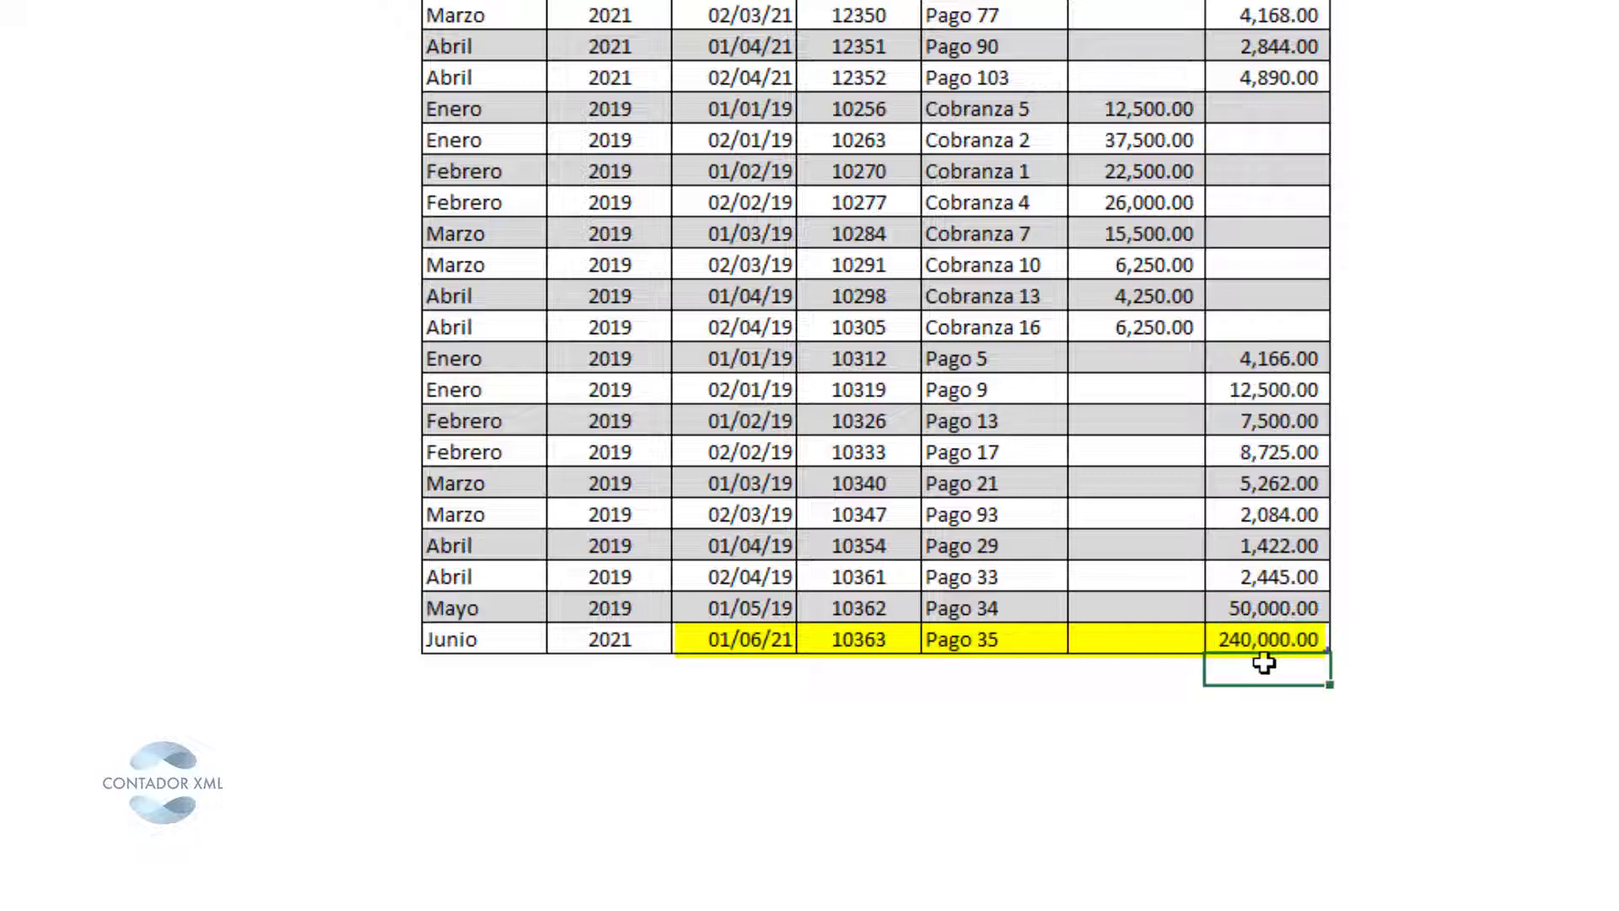
key("Up")
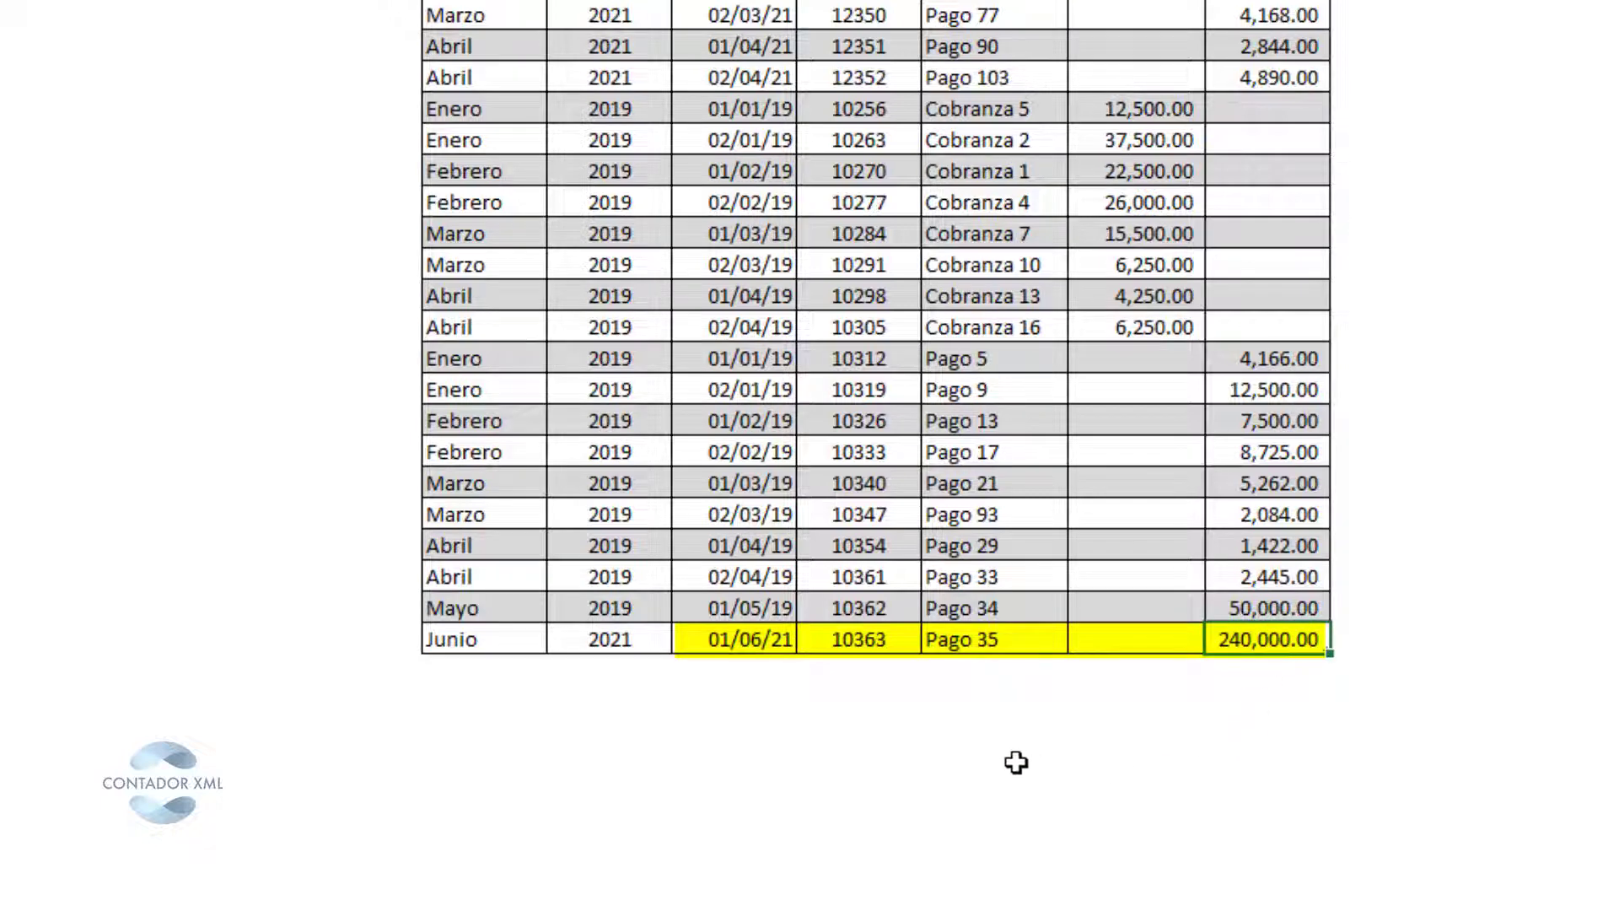
Test the report with month Junio in D6 and year 2021 in F6, checking the Retiro value returned.
scroll(107, 536, "up", 2)
scroll(107, 535, "down", 1)
scroll(107, 534, "up", 5)
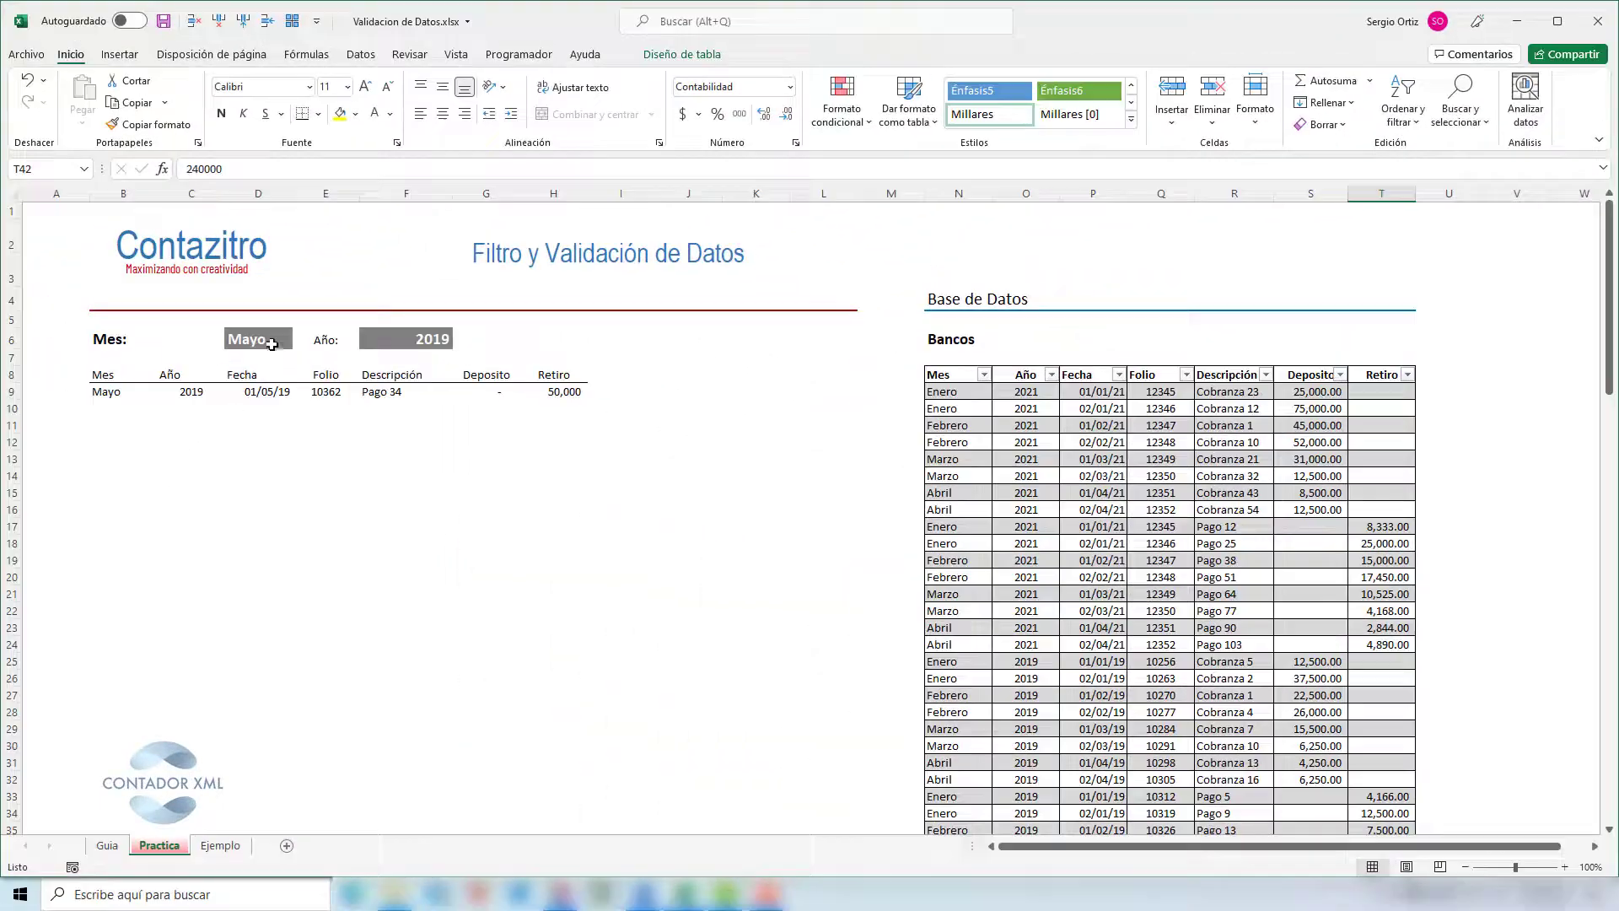
left_click(267, 339)
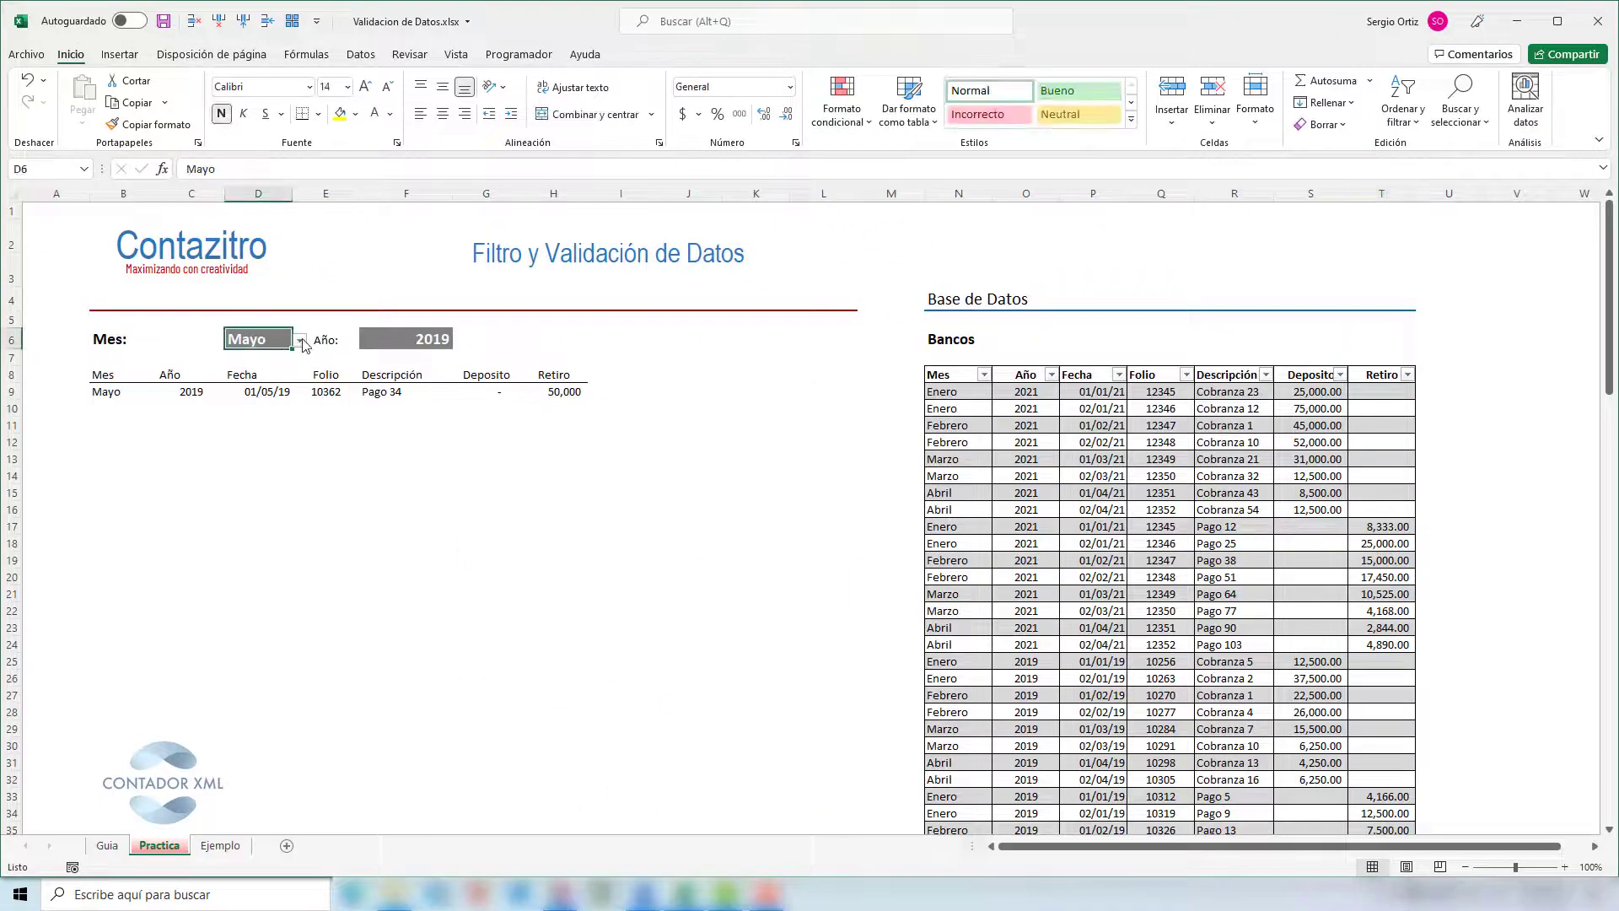
left_click(299, 339)
left_click(280, 367)
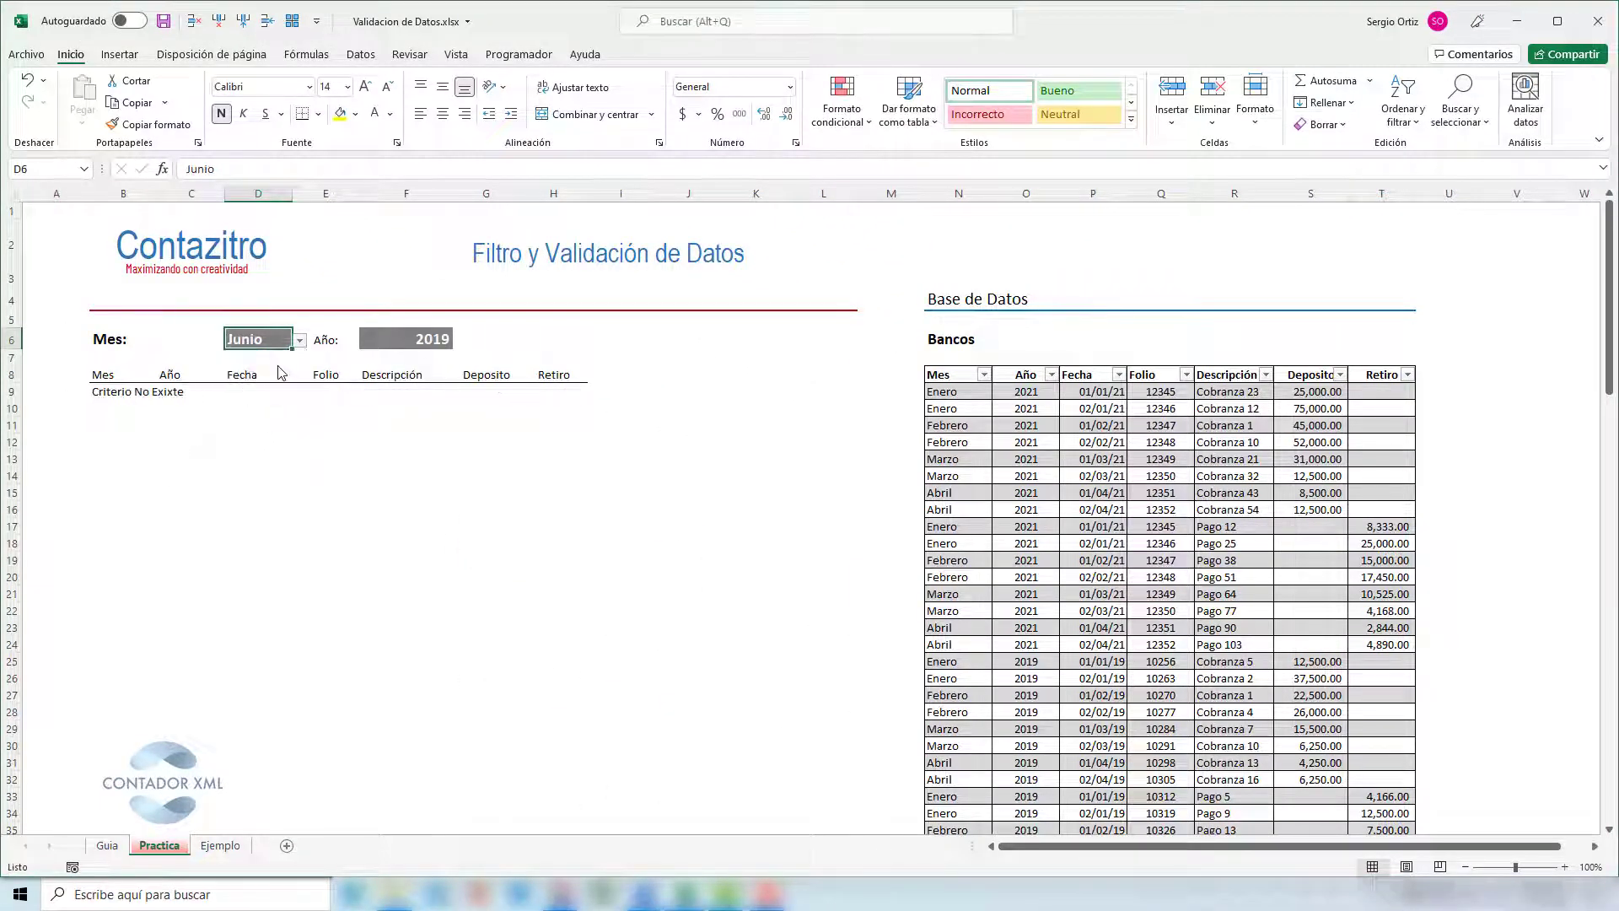
left_click(425, 338)
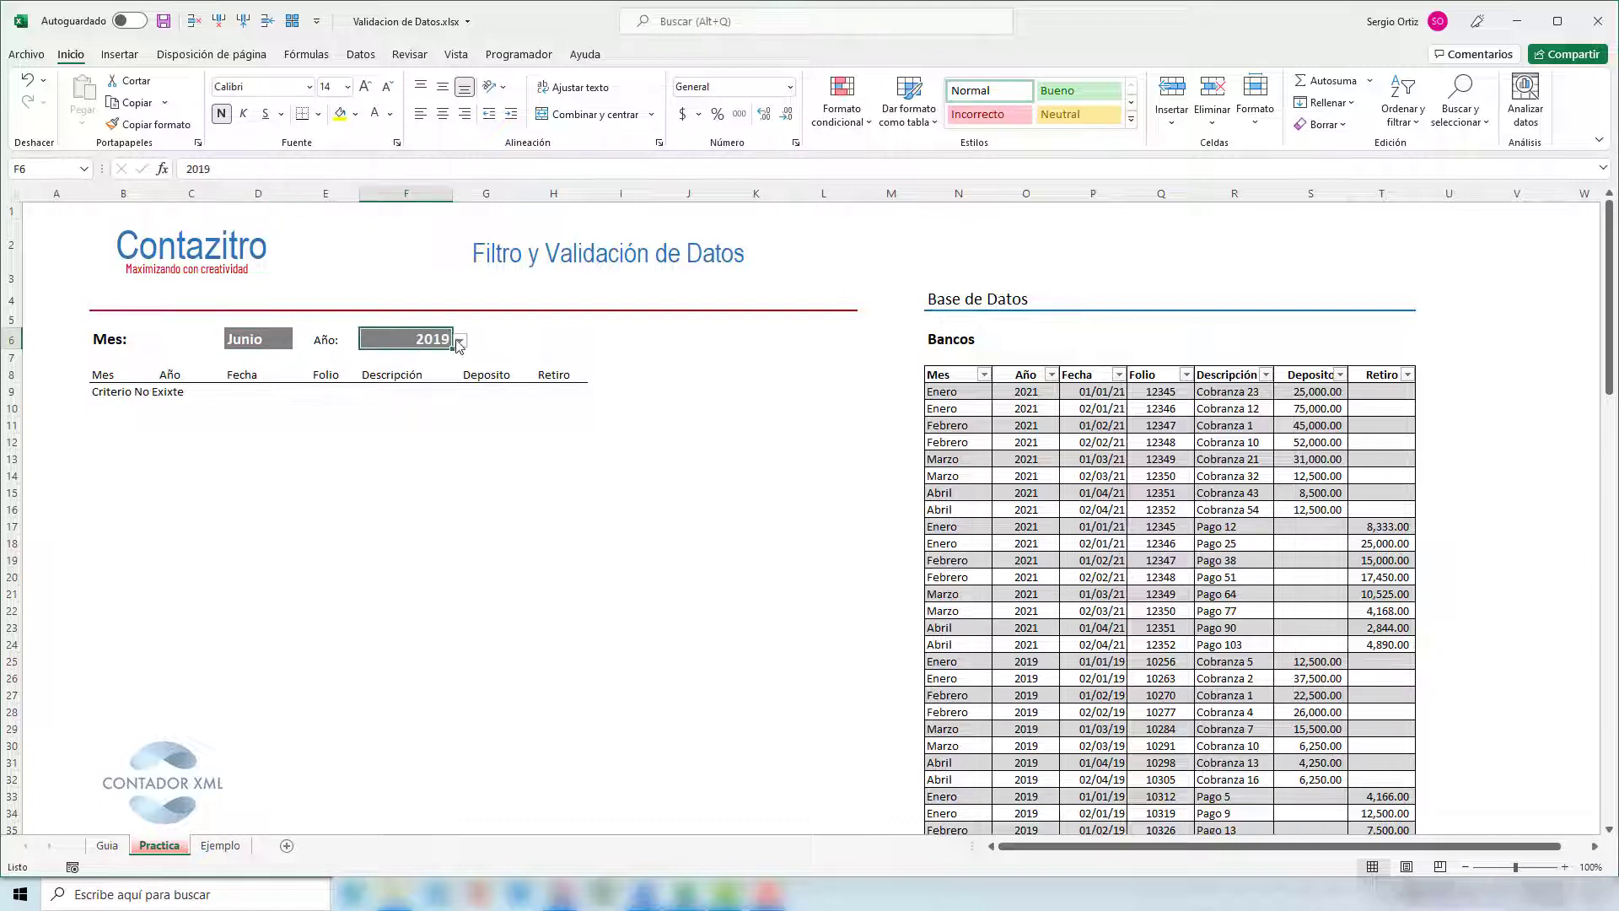
left_click(460, 340)
left_click(460, 340)
left_click(445, 372)
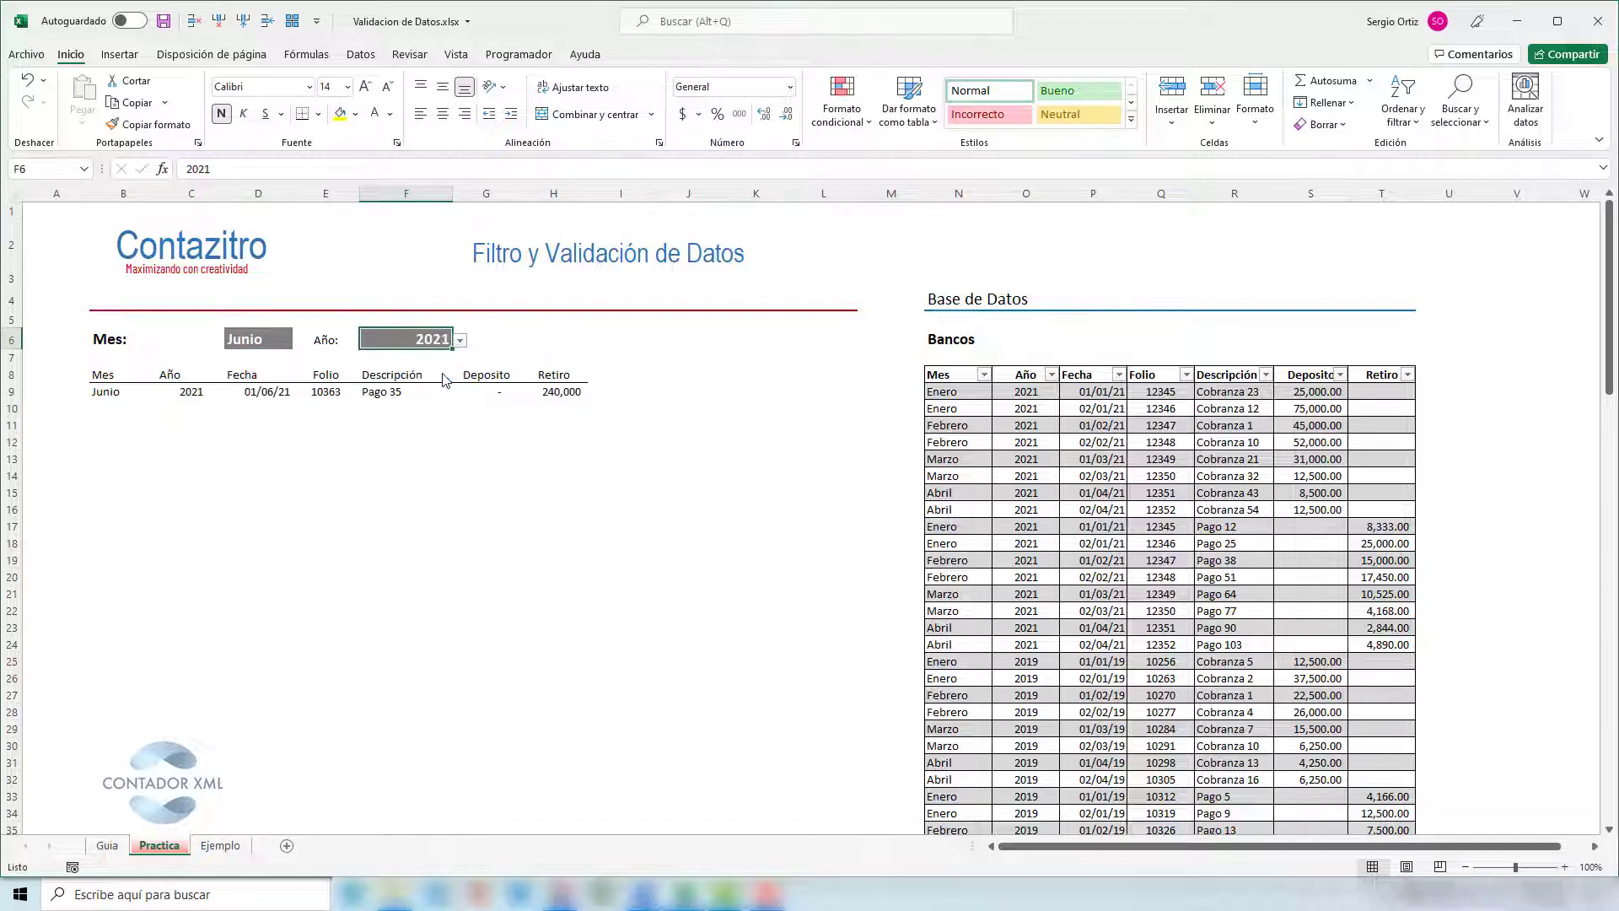
left_click(558, 393)
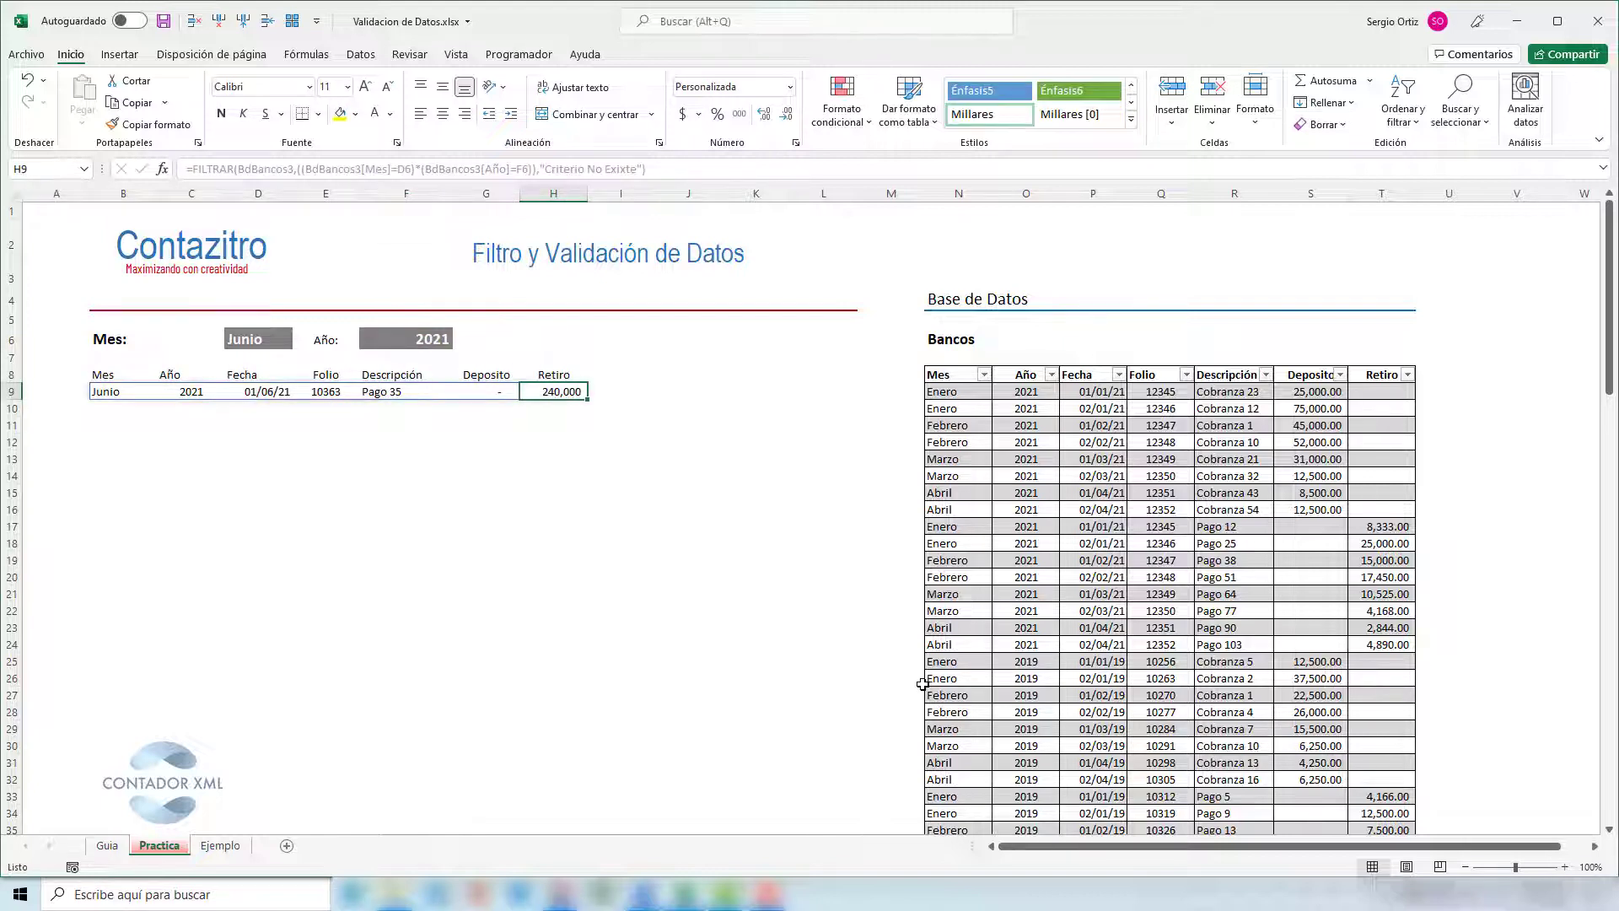
Add another row at the end of the Bancos table with the date 02/06/21 in the Fecha column.
left_click(1079, 628)
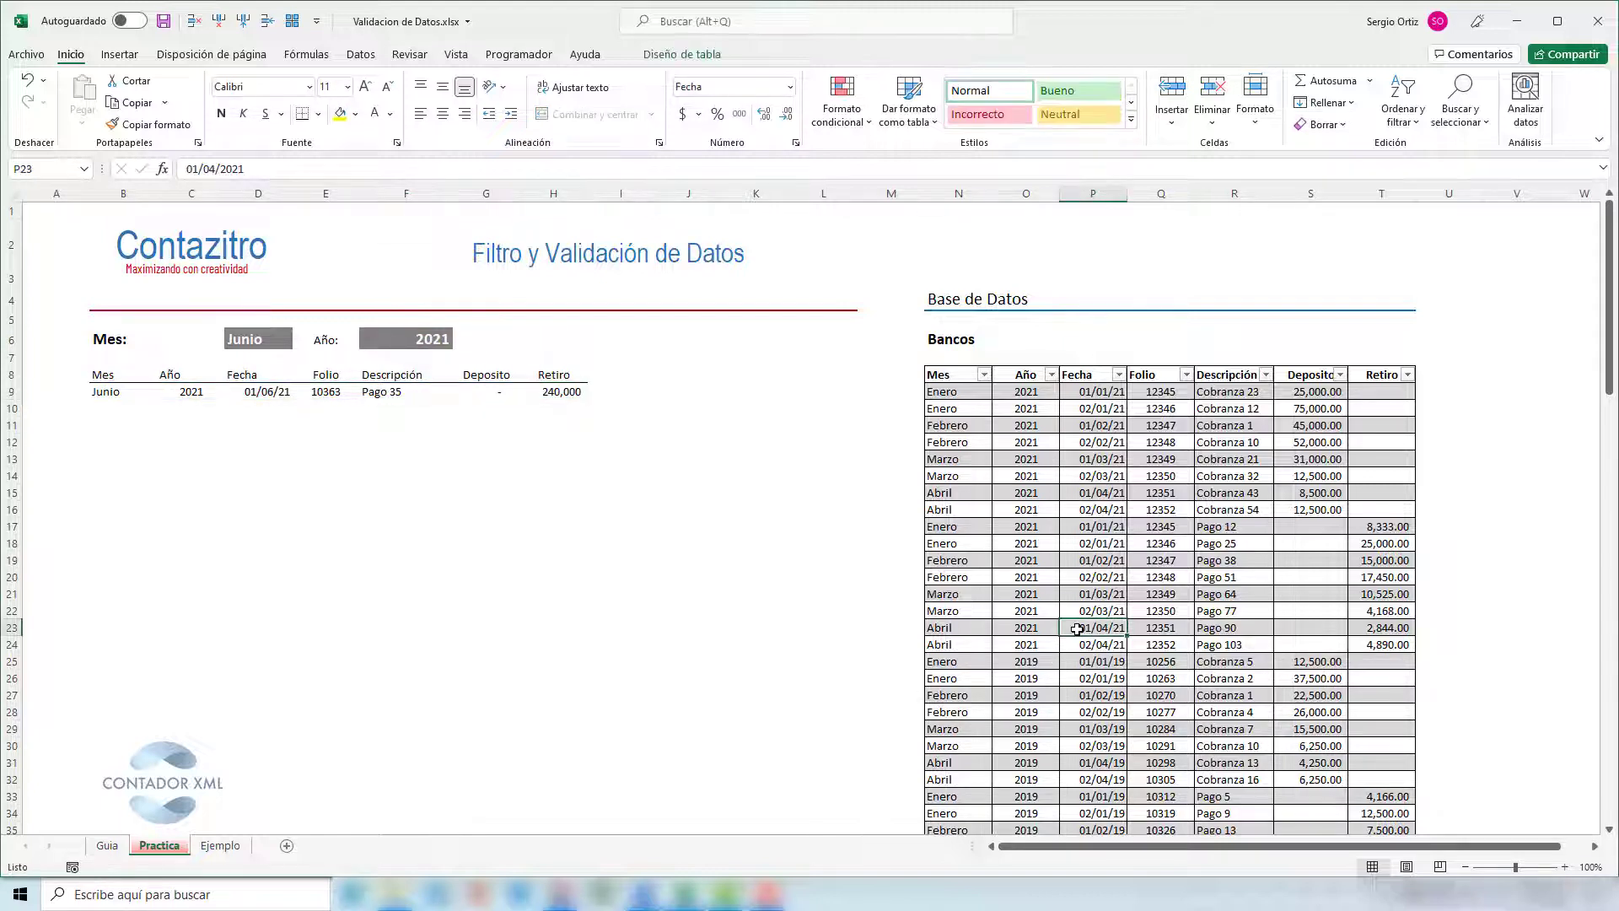
scroll(1076, 629, "down", 4)
scroll(1077, 629, "down", 1)
left_click(1104, 664)
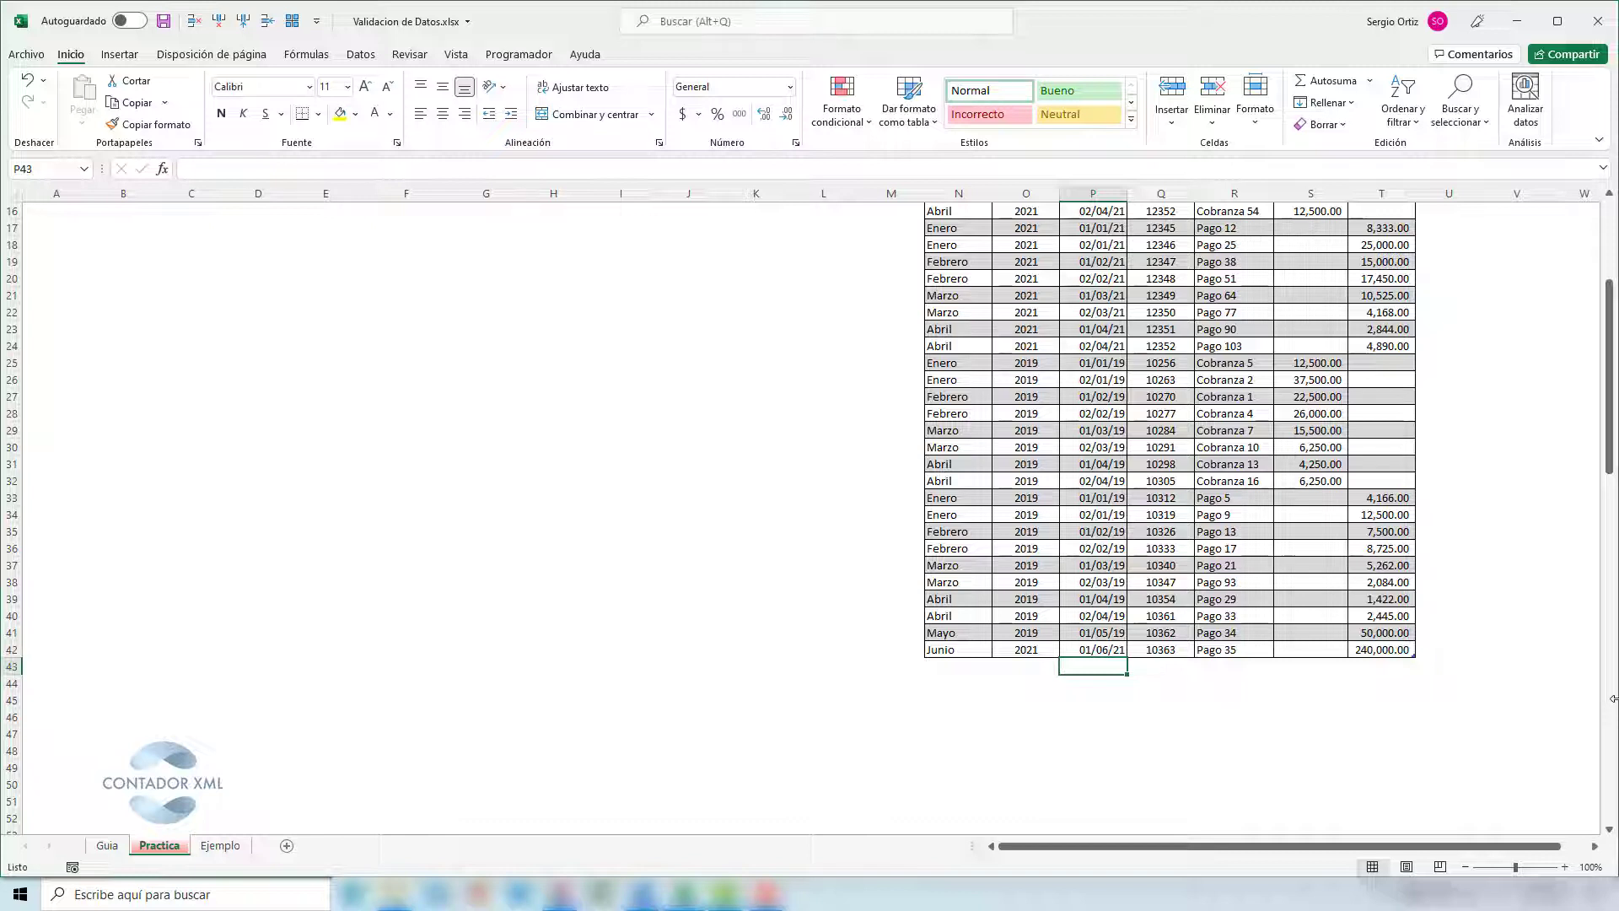
type("0")
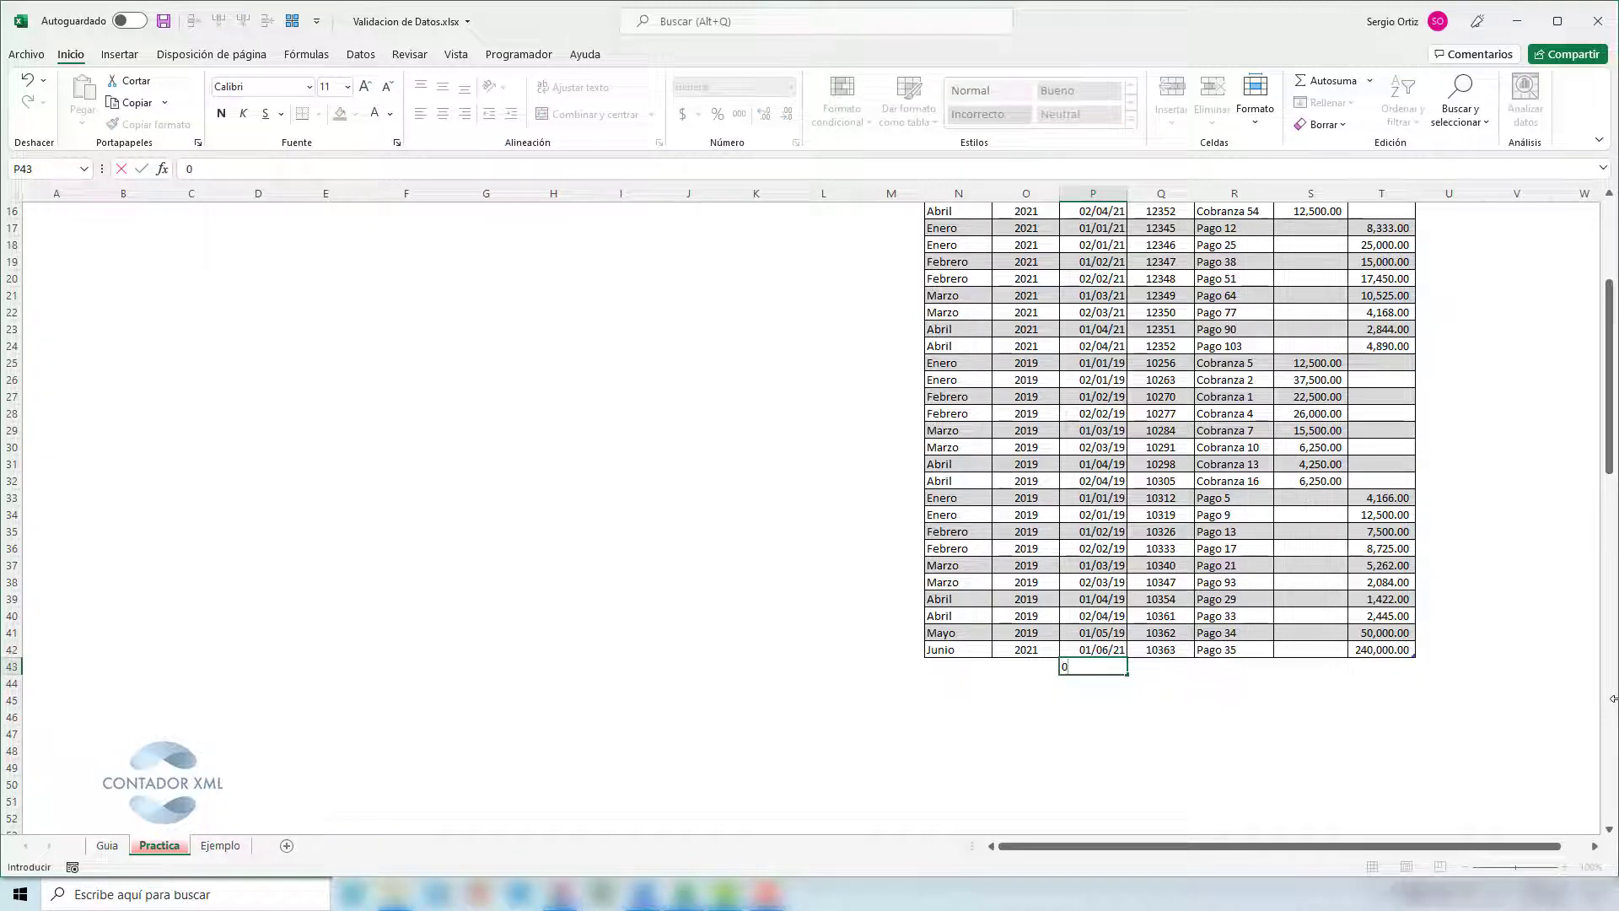
type("3")
key("BackSpace")
type("2/06/")
type("21")
key("Return")
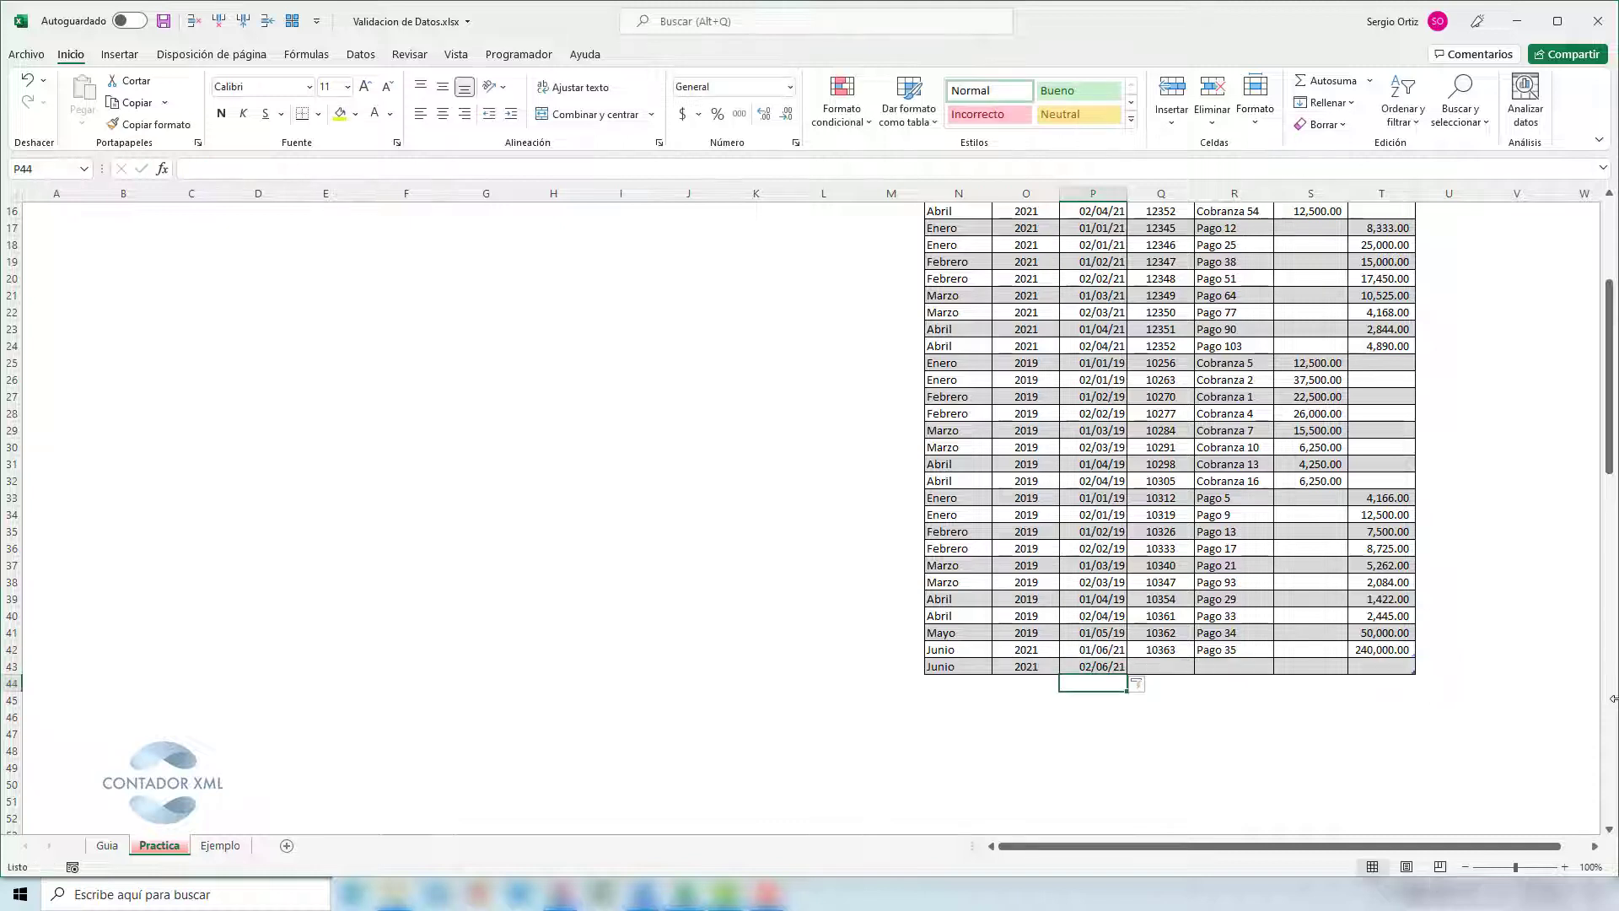
Fill the new row dated 02/06/21 with Folio 10364 and Descripción "Pago 37".
key("Up")
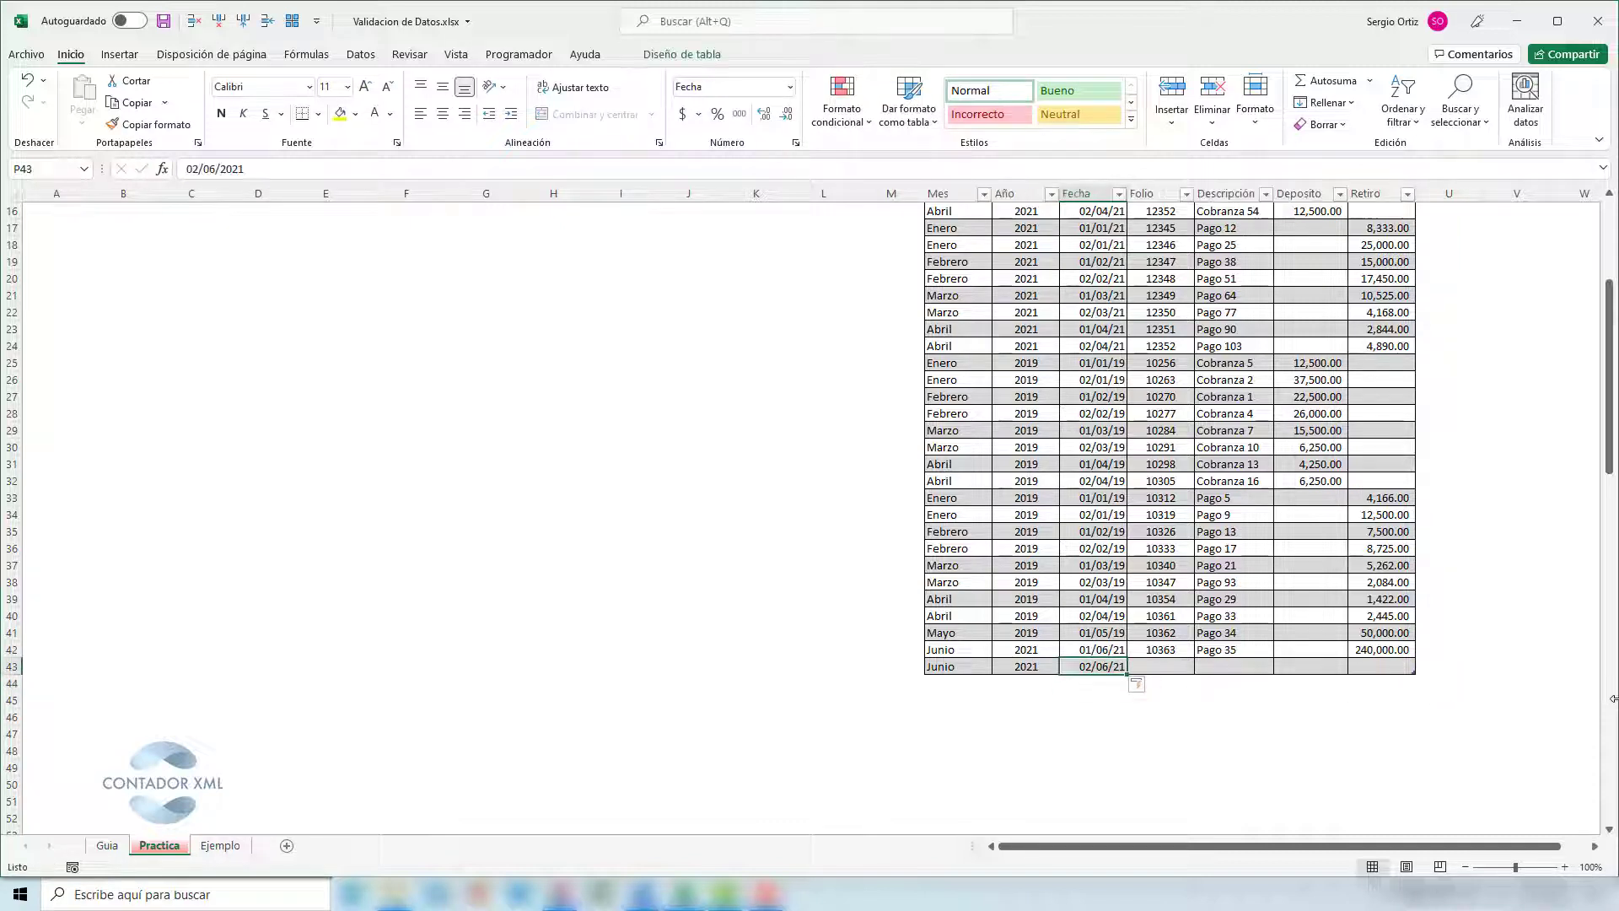
key("Left")
key("Left")
key("Right")
key("Right")
key("Right")
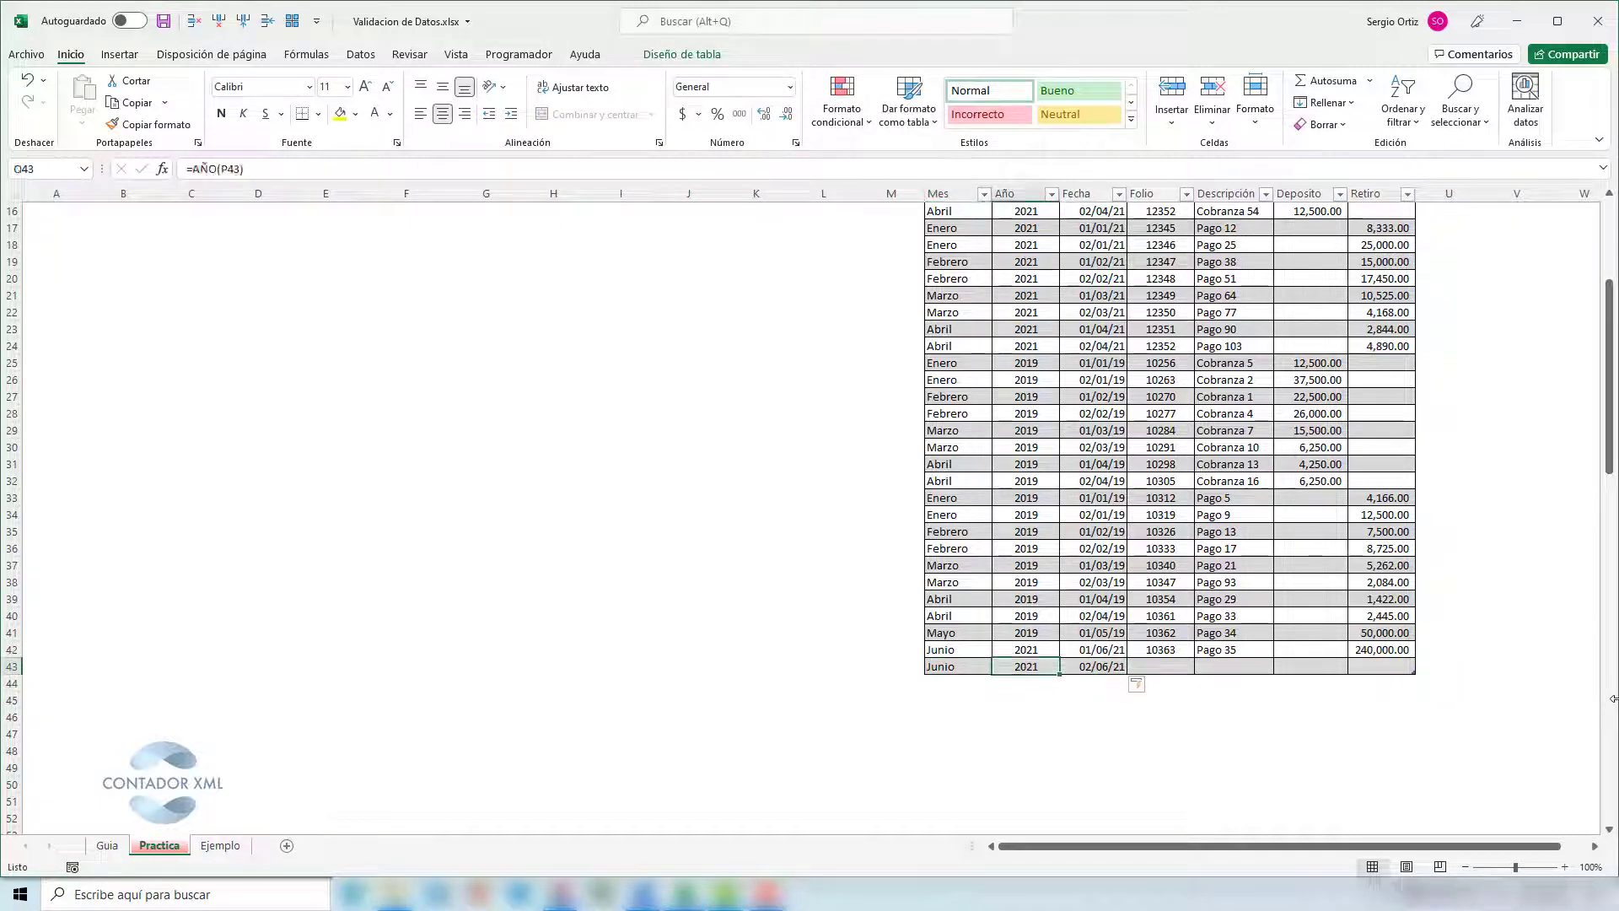
type("10364")
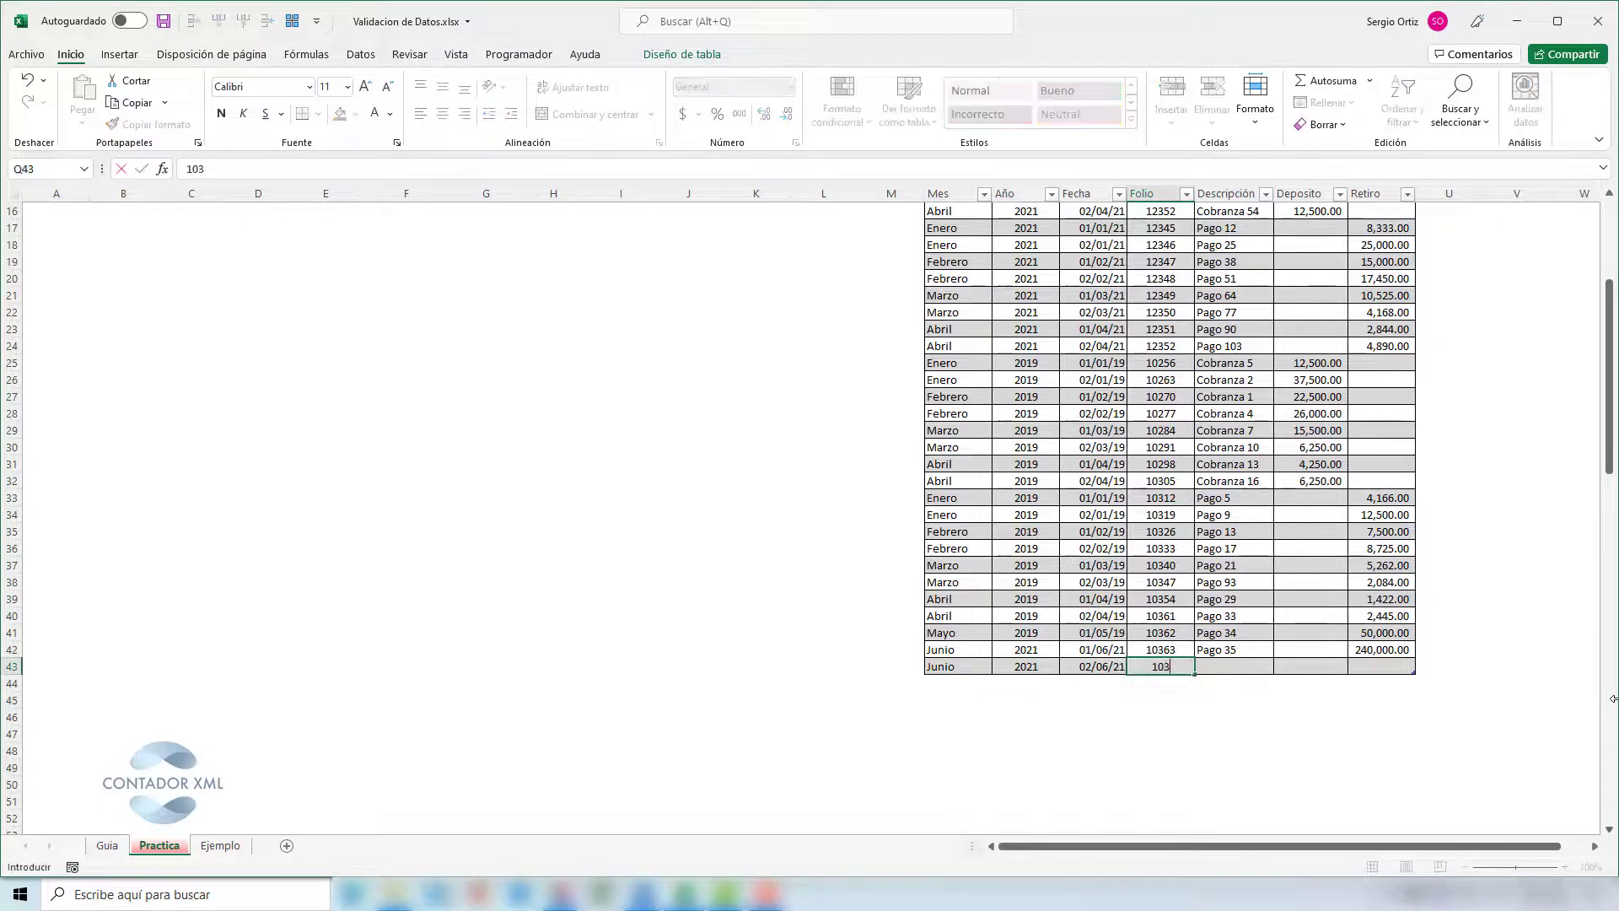
key("Tab")
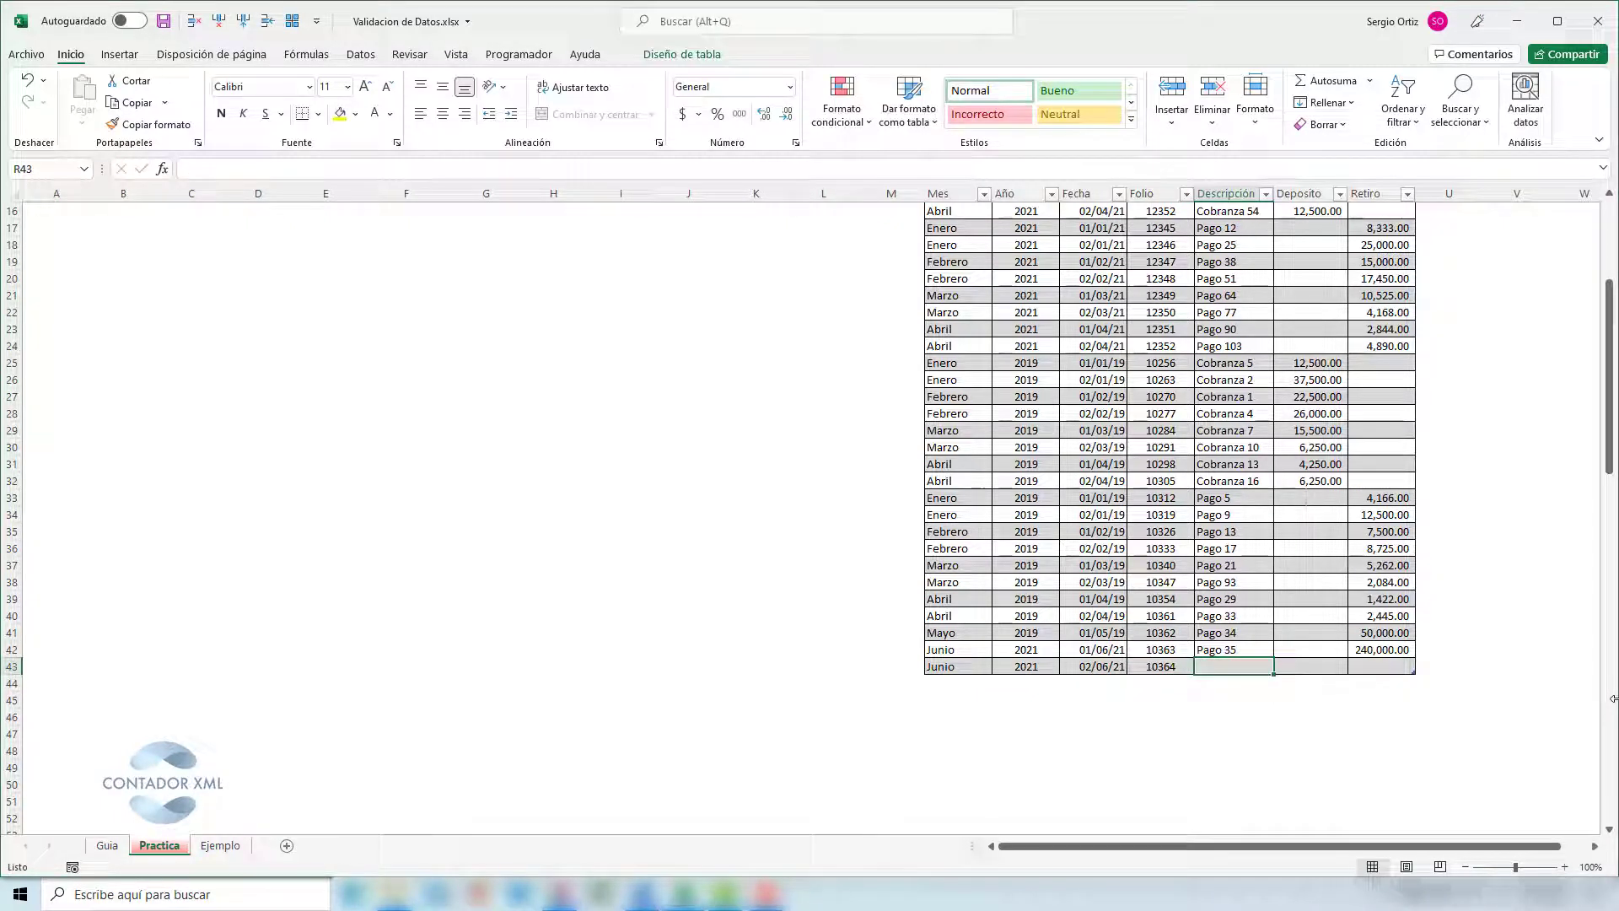
type("Pago")
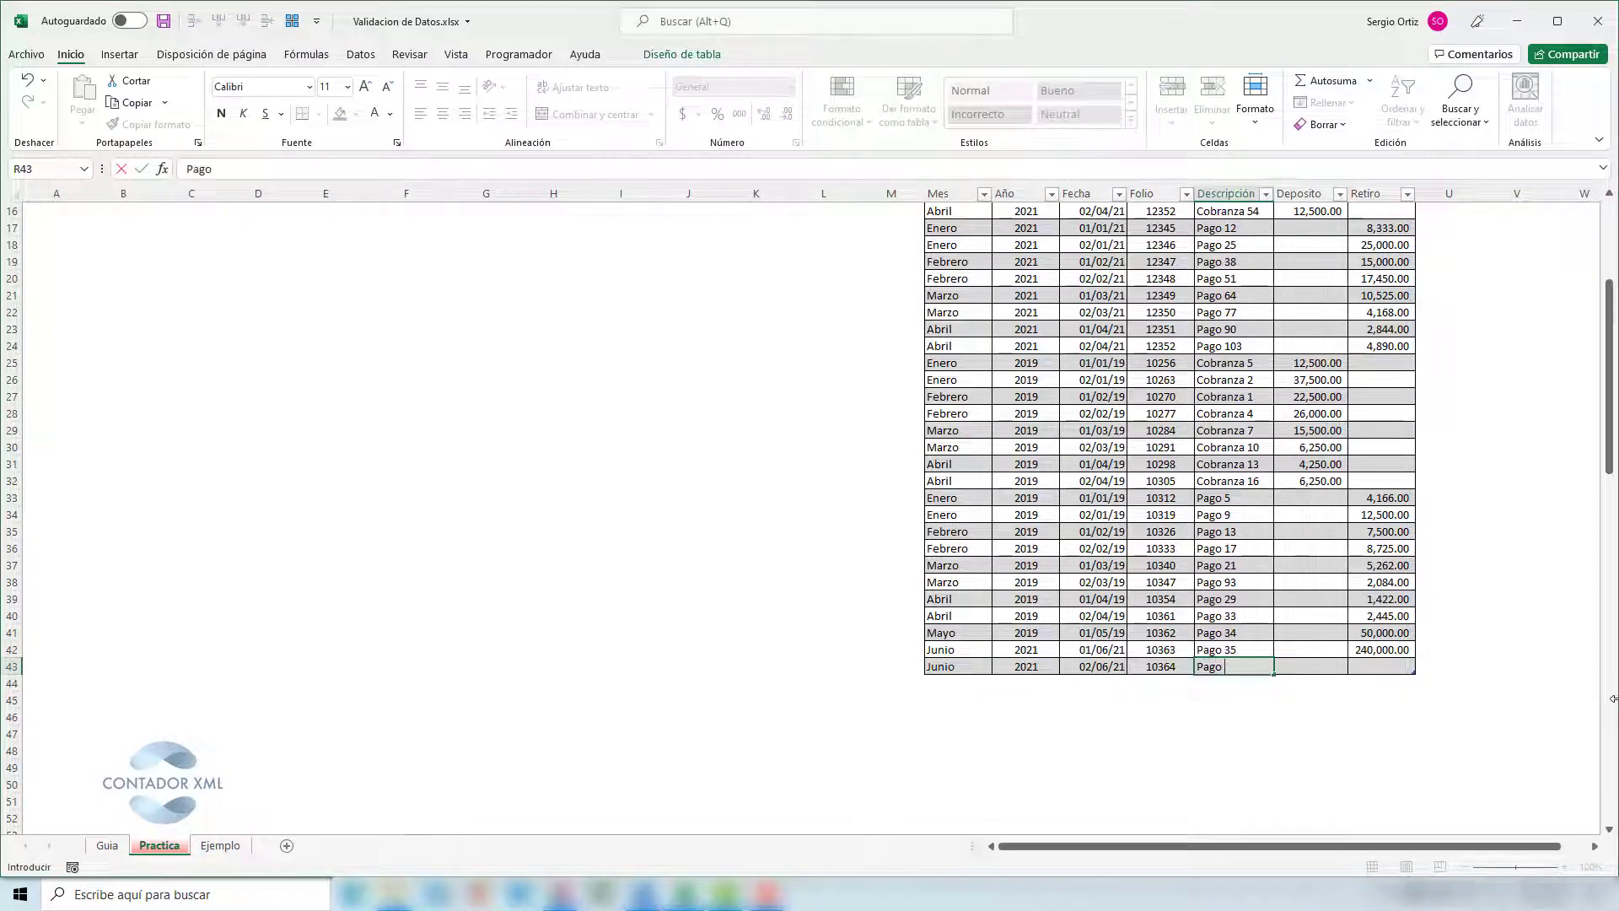
type(" 37")
key("Tab")
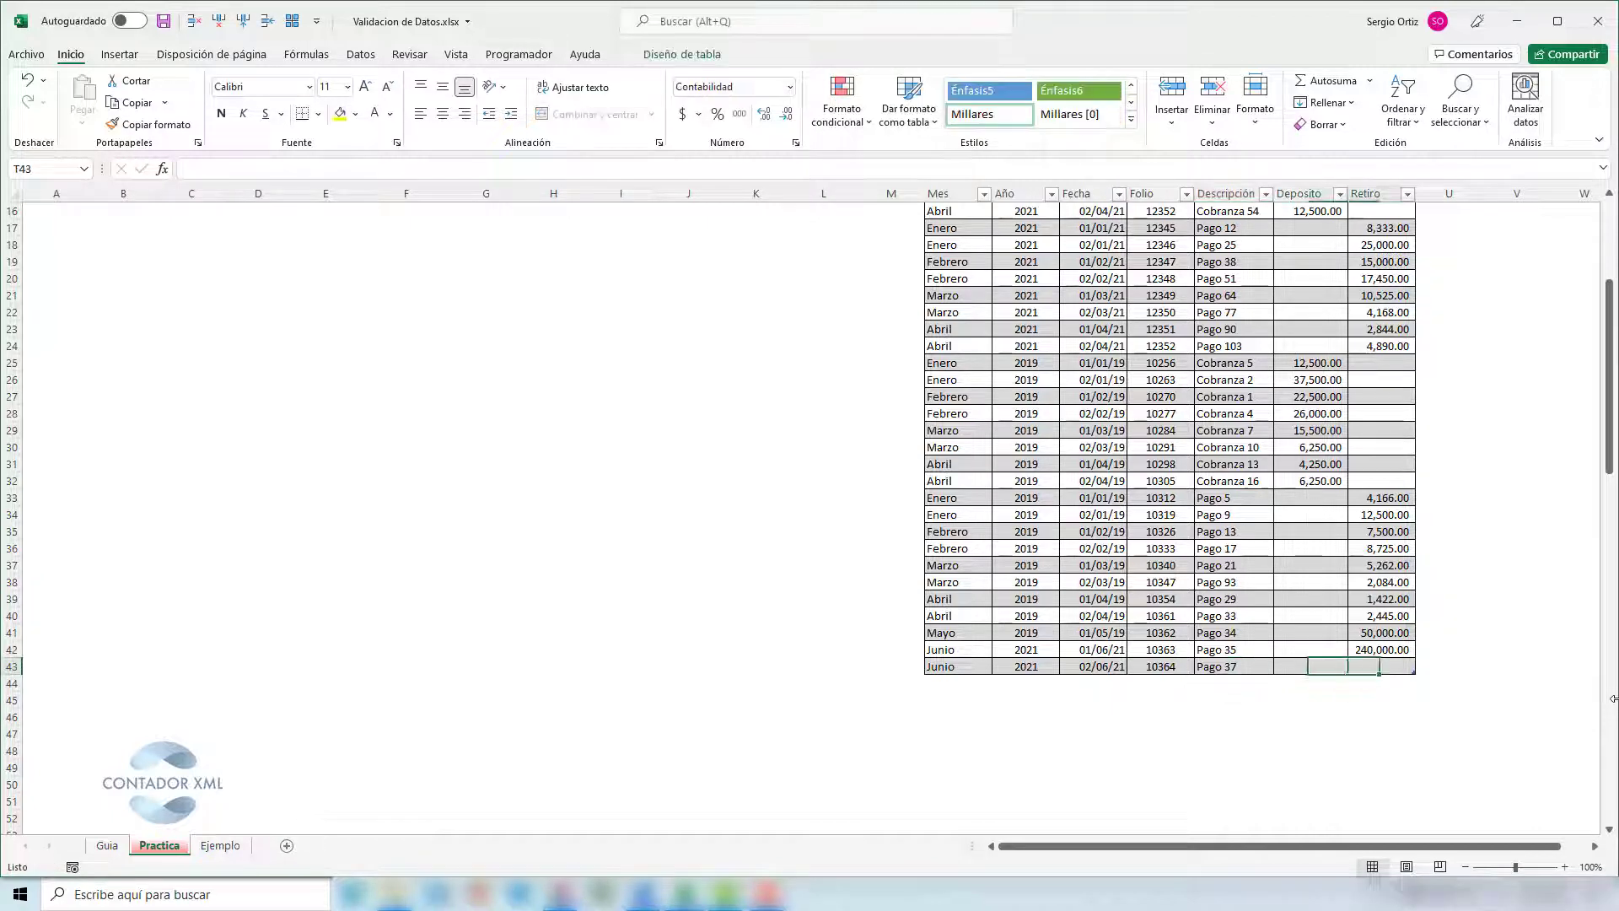
Enter a Retiro amount of 1000000 for the Pago 37 row.
key("Tab")
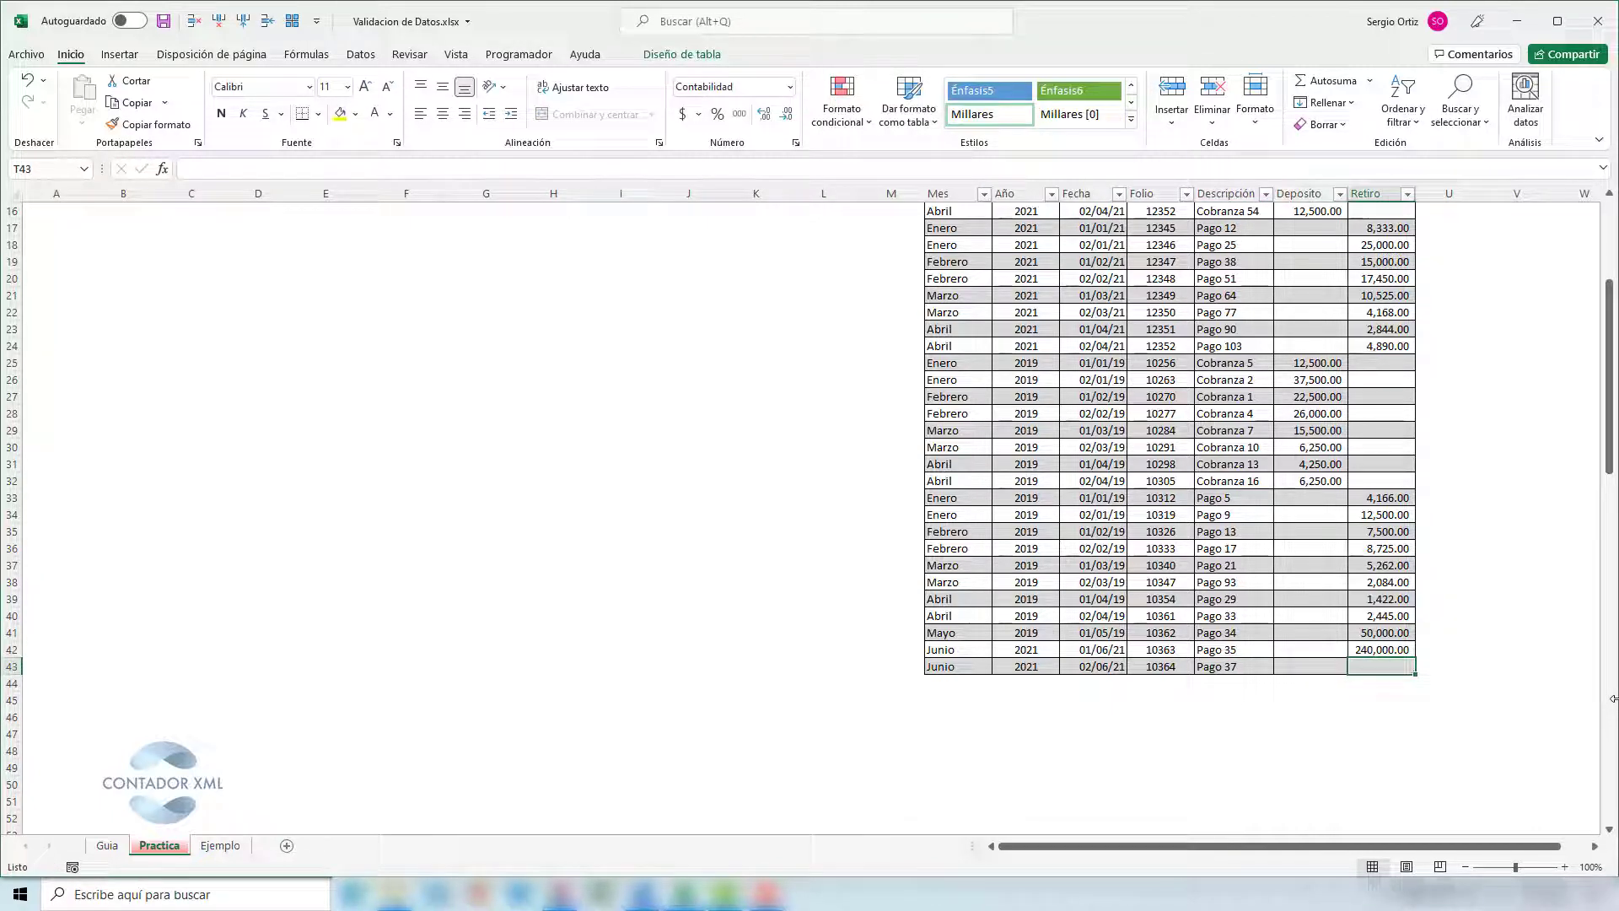
type("1000000")
key("Return")
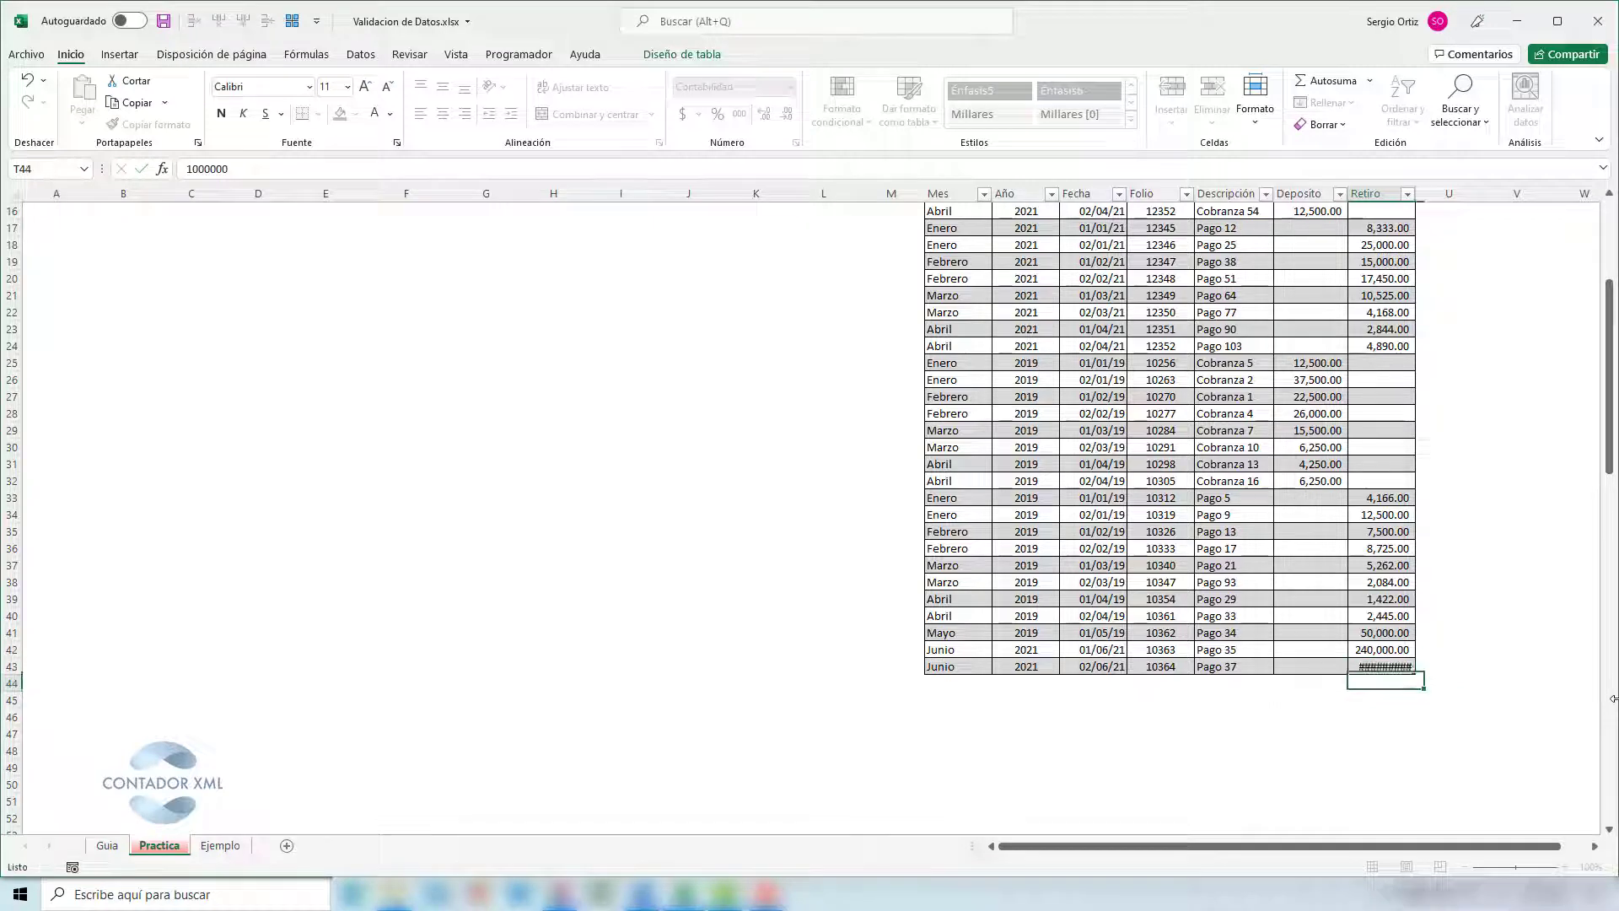
key("Up")
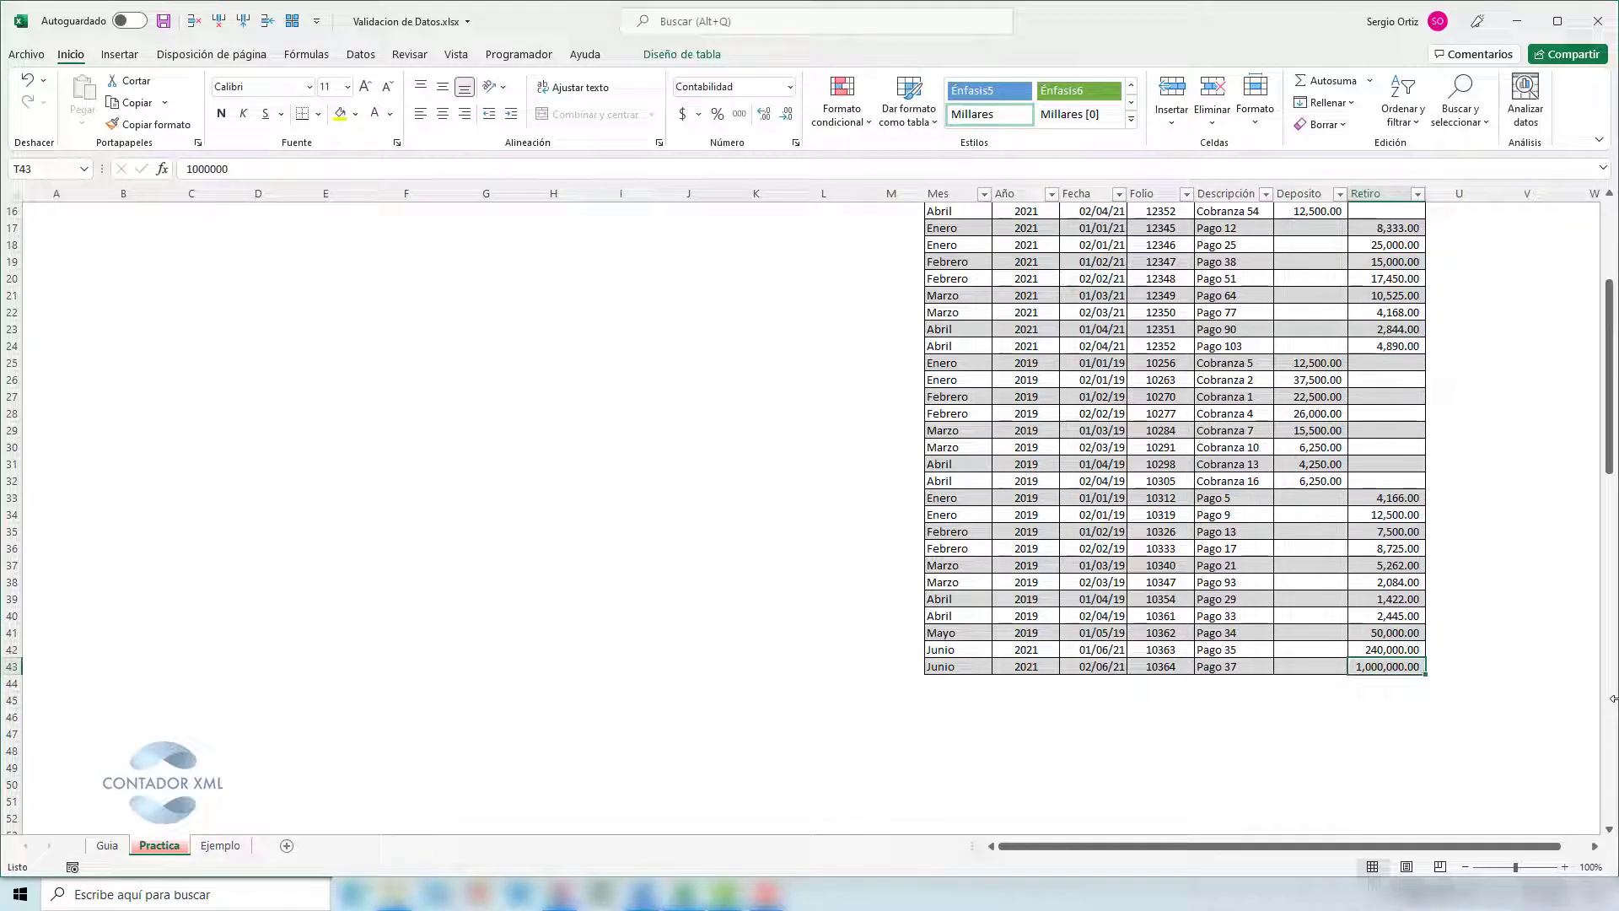
Return to the filtered report and check the Retiro value of its Pago 37 row.
key("Home")
key("End")
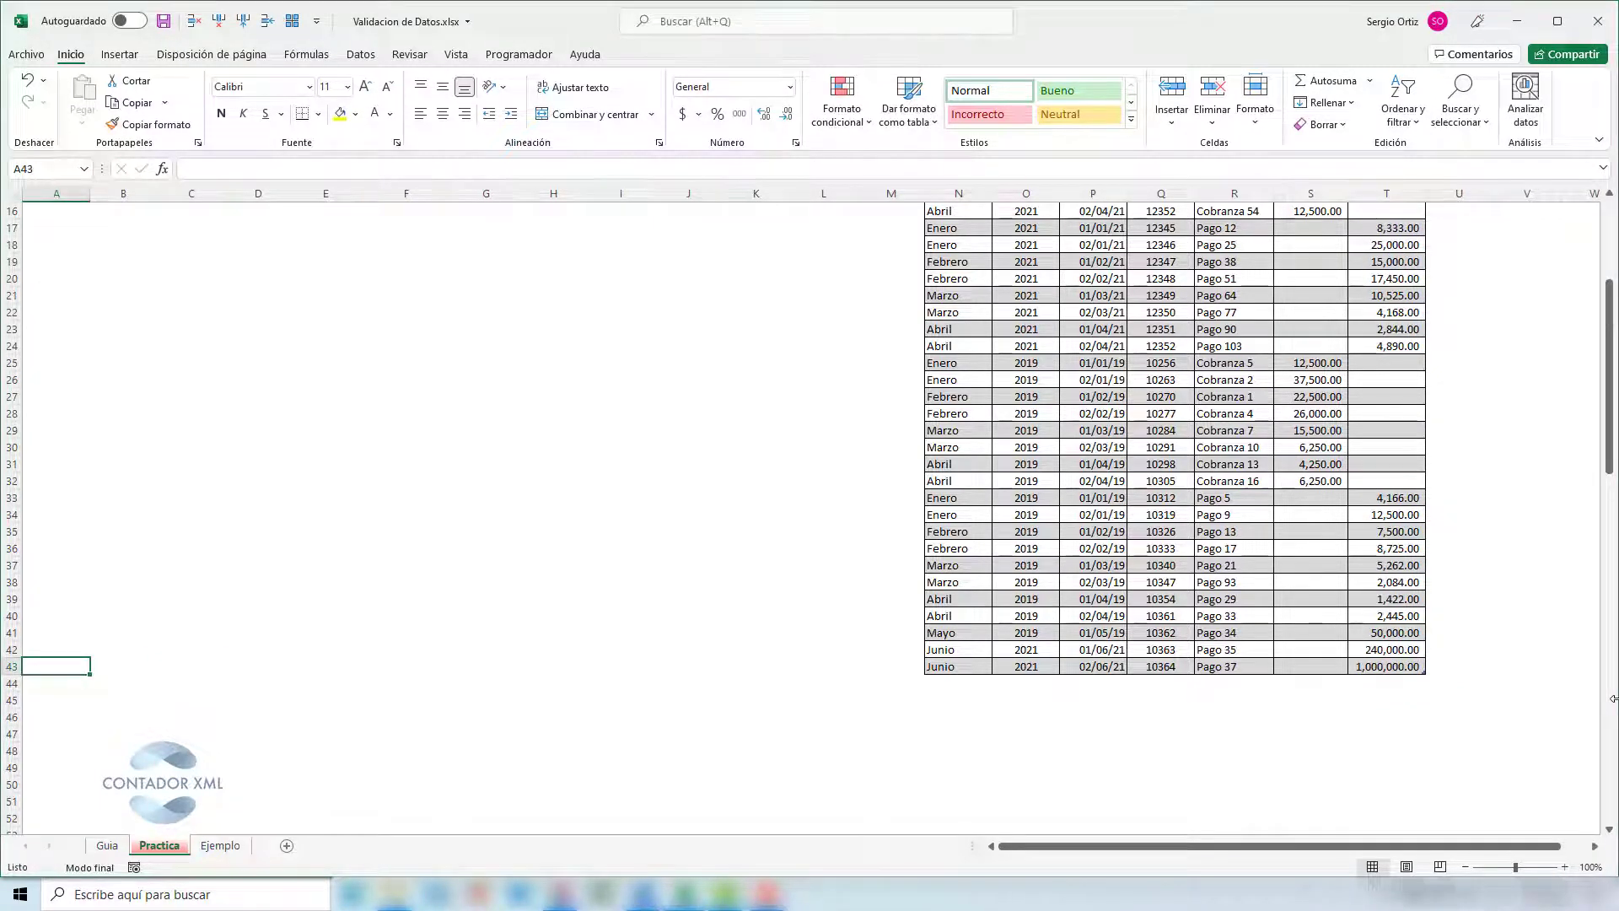
key("Up")
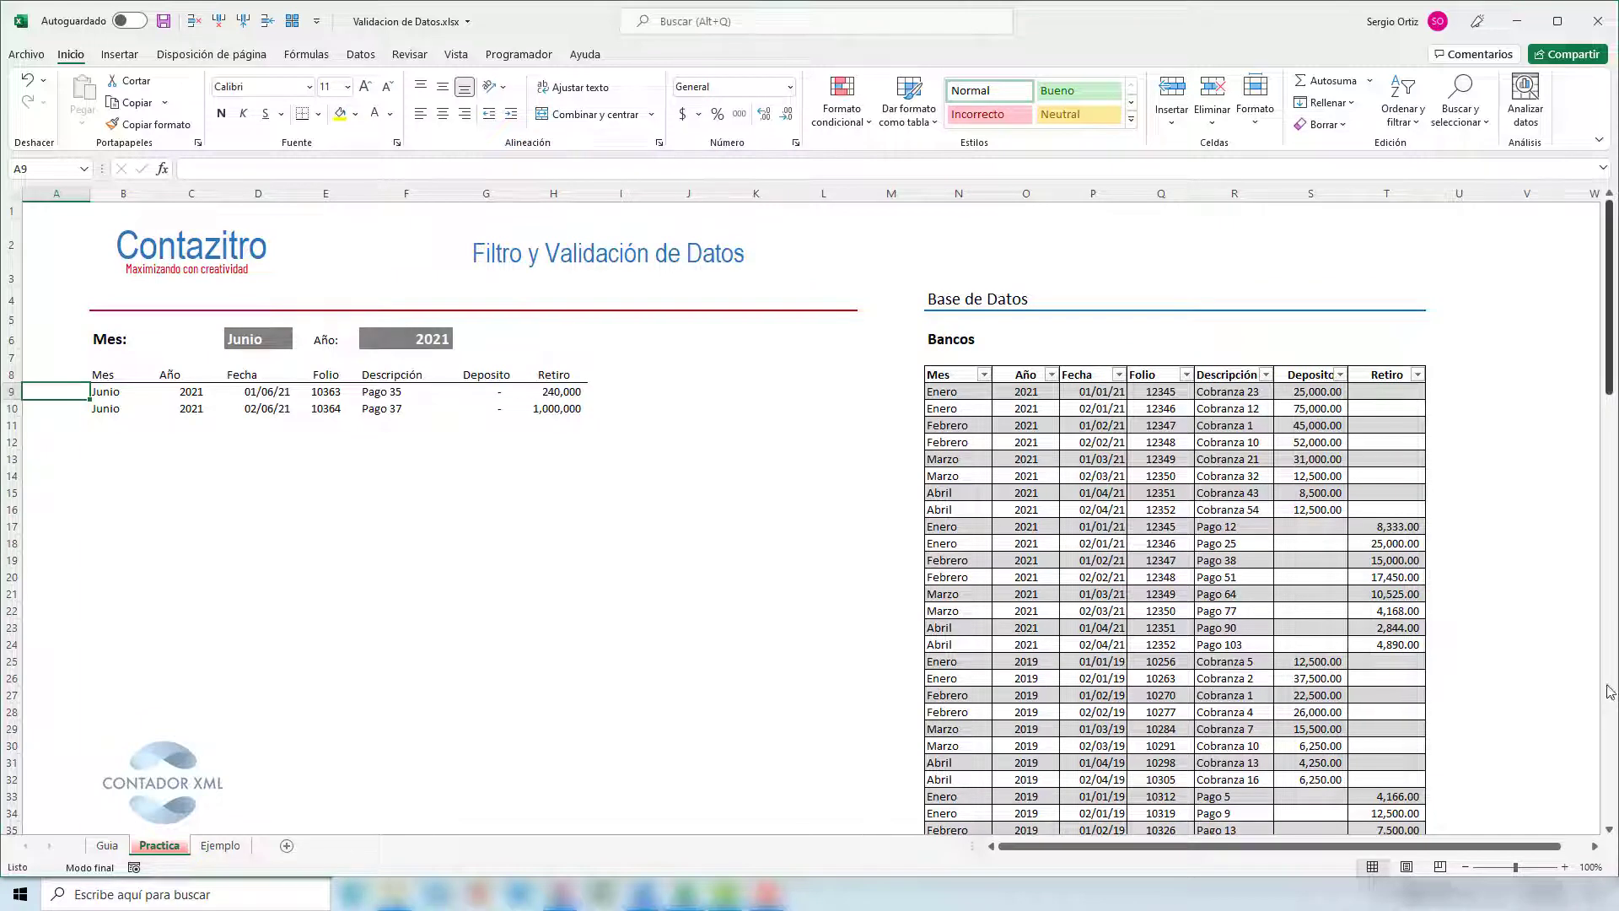
left_click(560, 408)
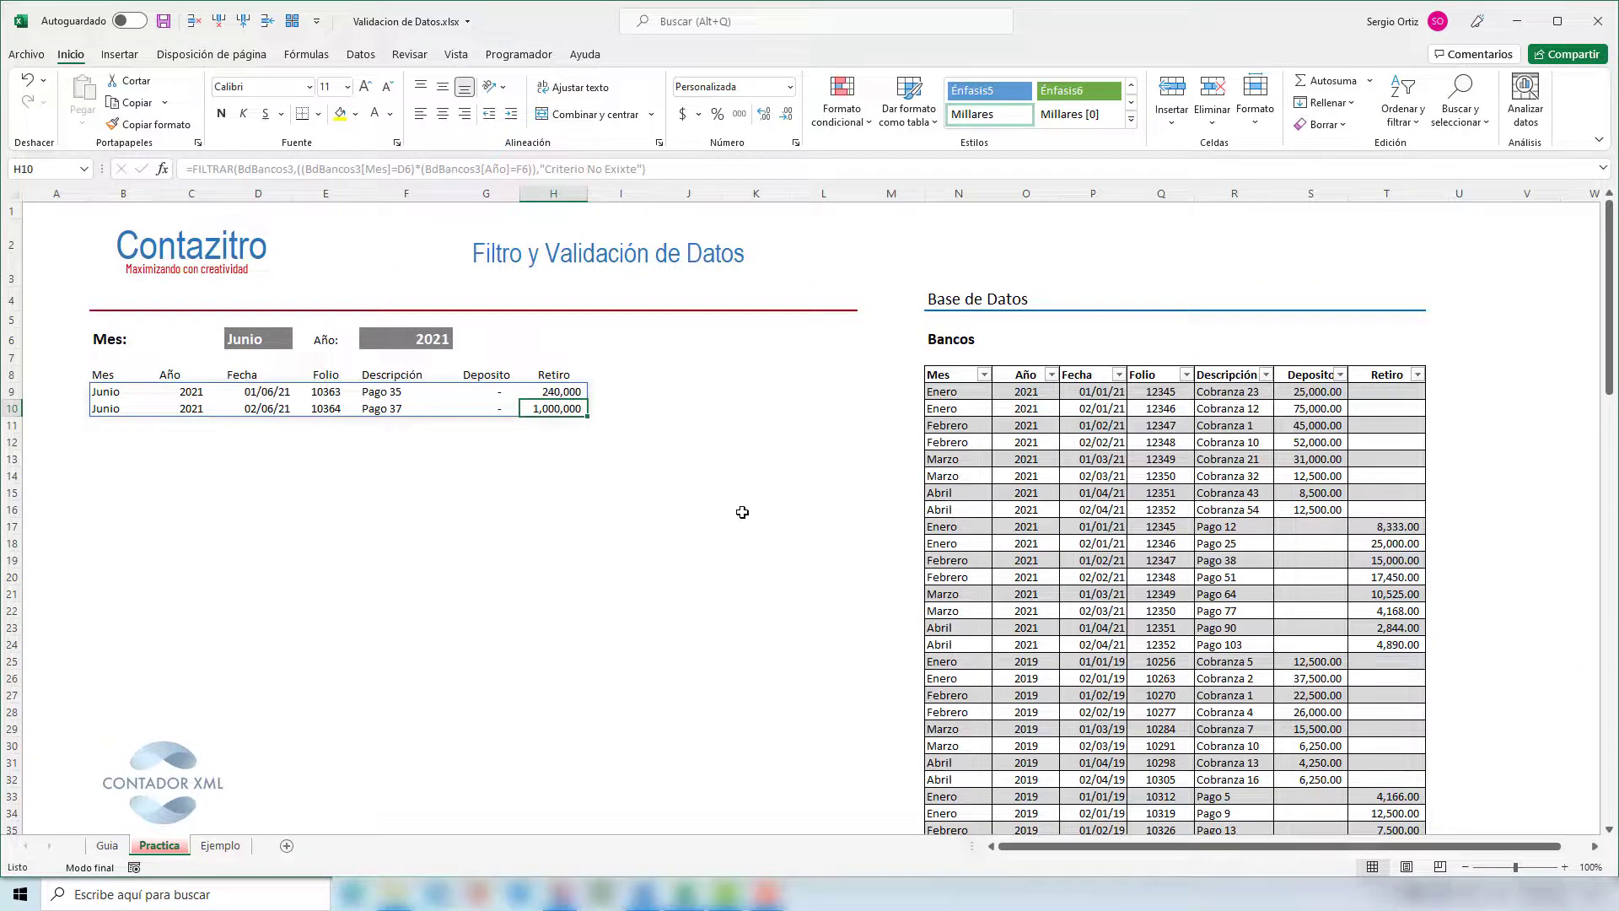
Examine the FILTRAR formula in B9, including its array argument and the asterisk joining the Mes and Año conditions.
left_click(106, 388)
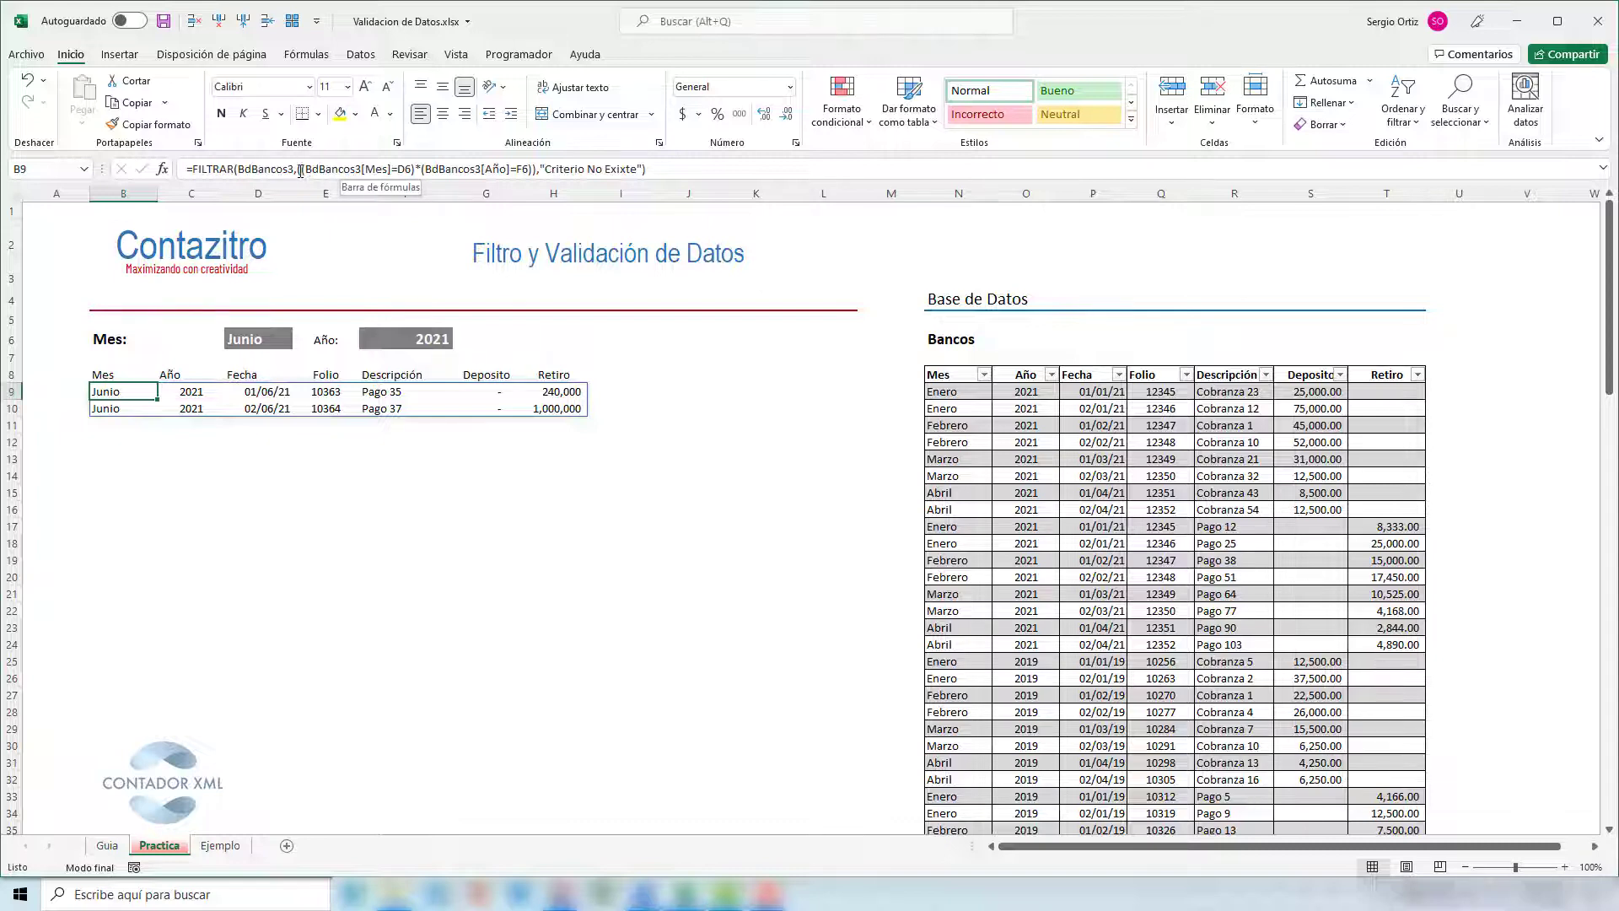
left_click(239, 168)
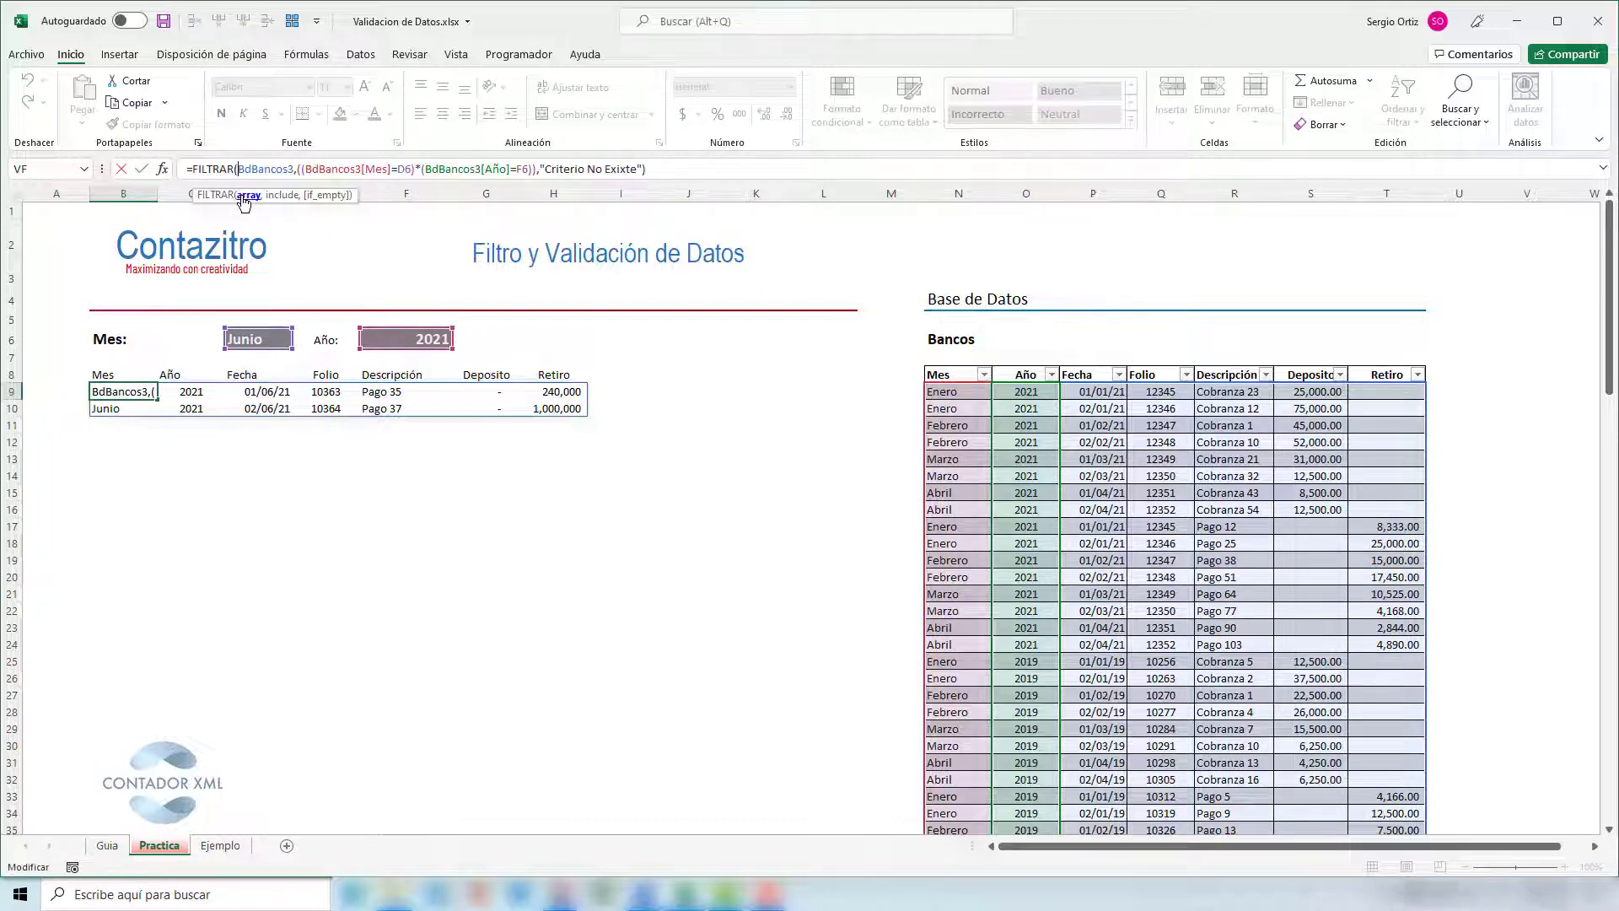
left_click(301, 169)
type("(")
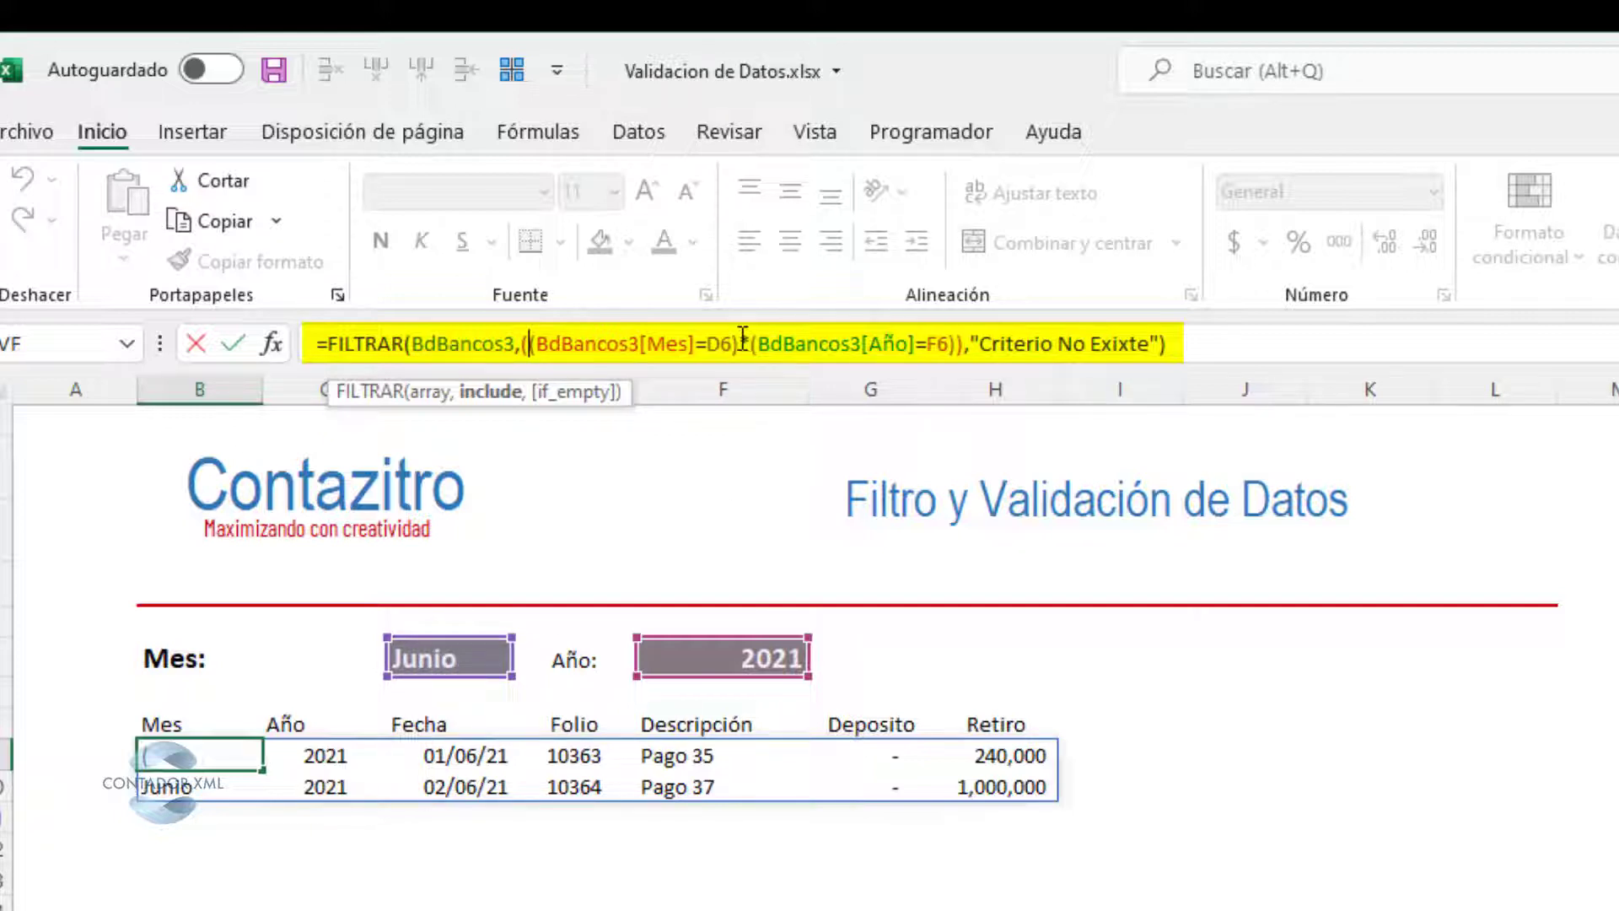
left_click_drag(741, 344, 750, 343)
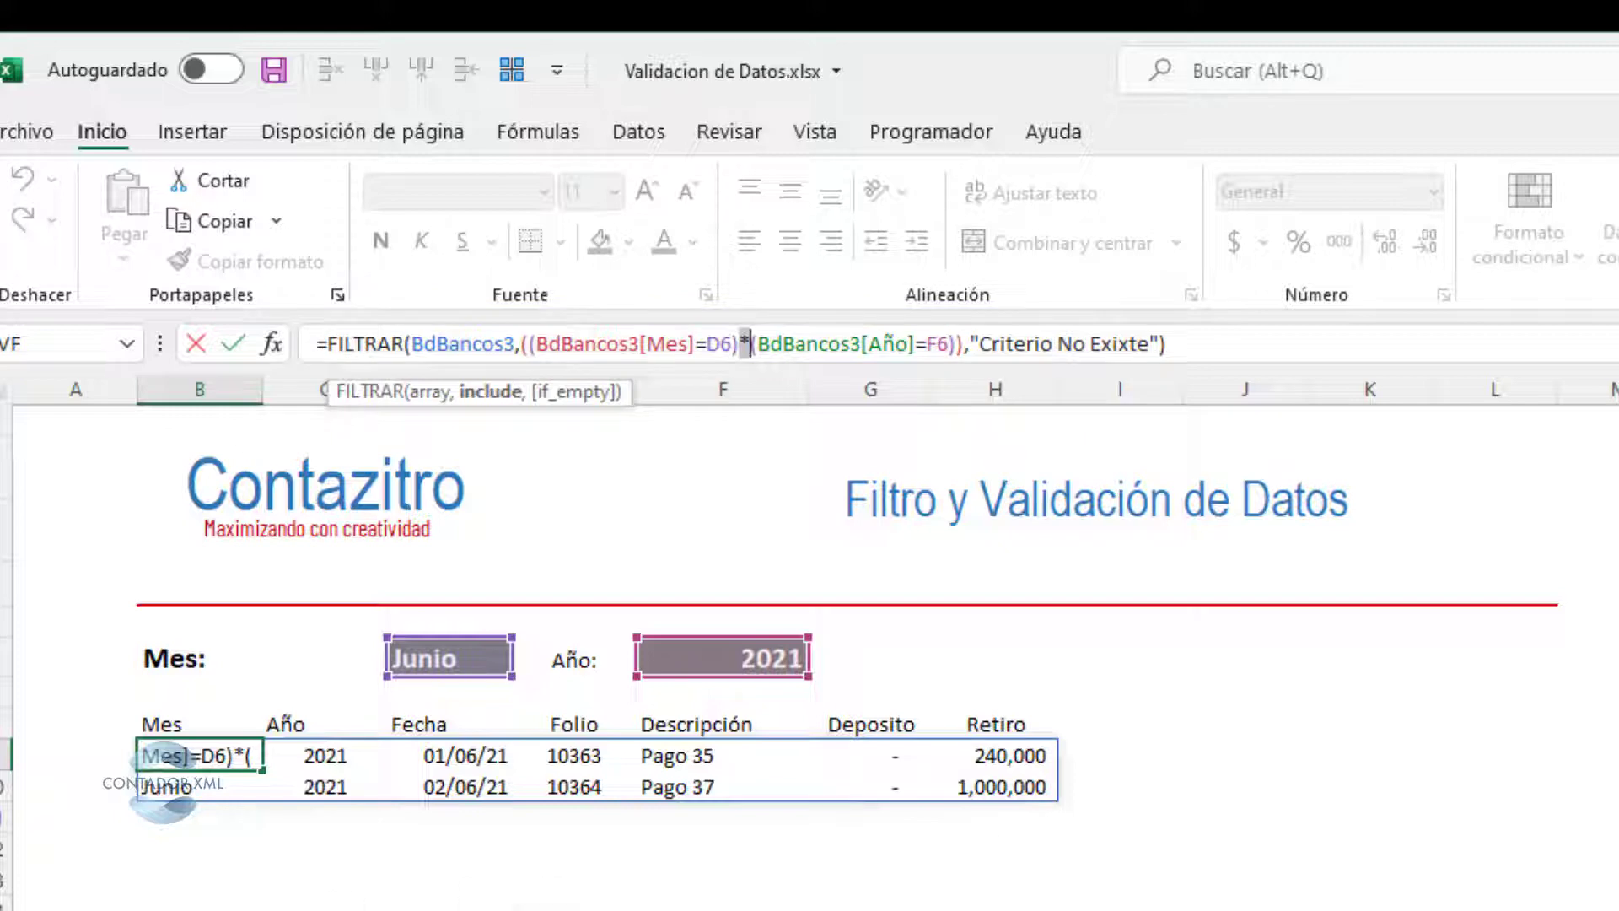
left_click(449, 910)
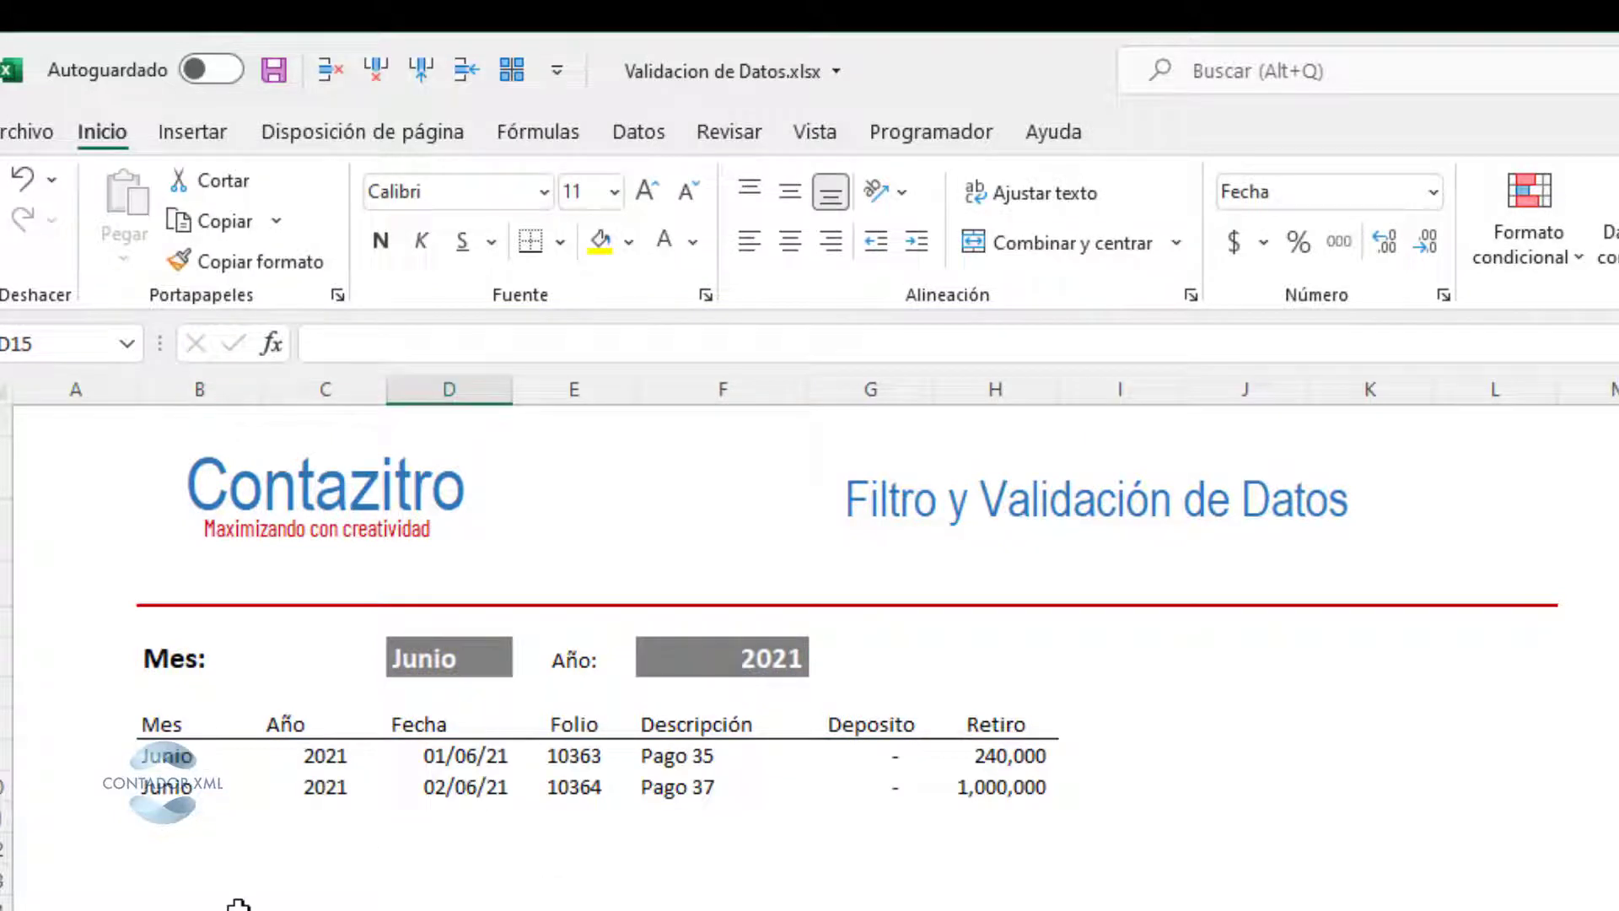
Try overwriting cell B10 inside the filtered results with 1, and delete that entry.
left_click(174, 793)
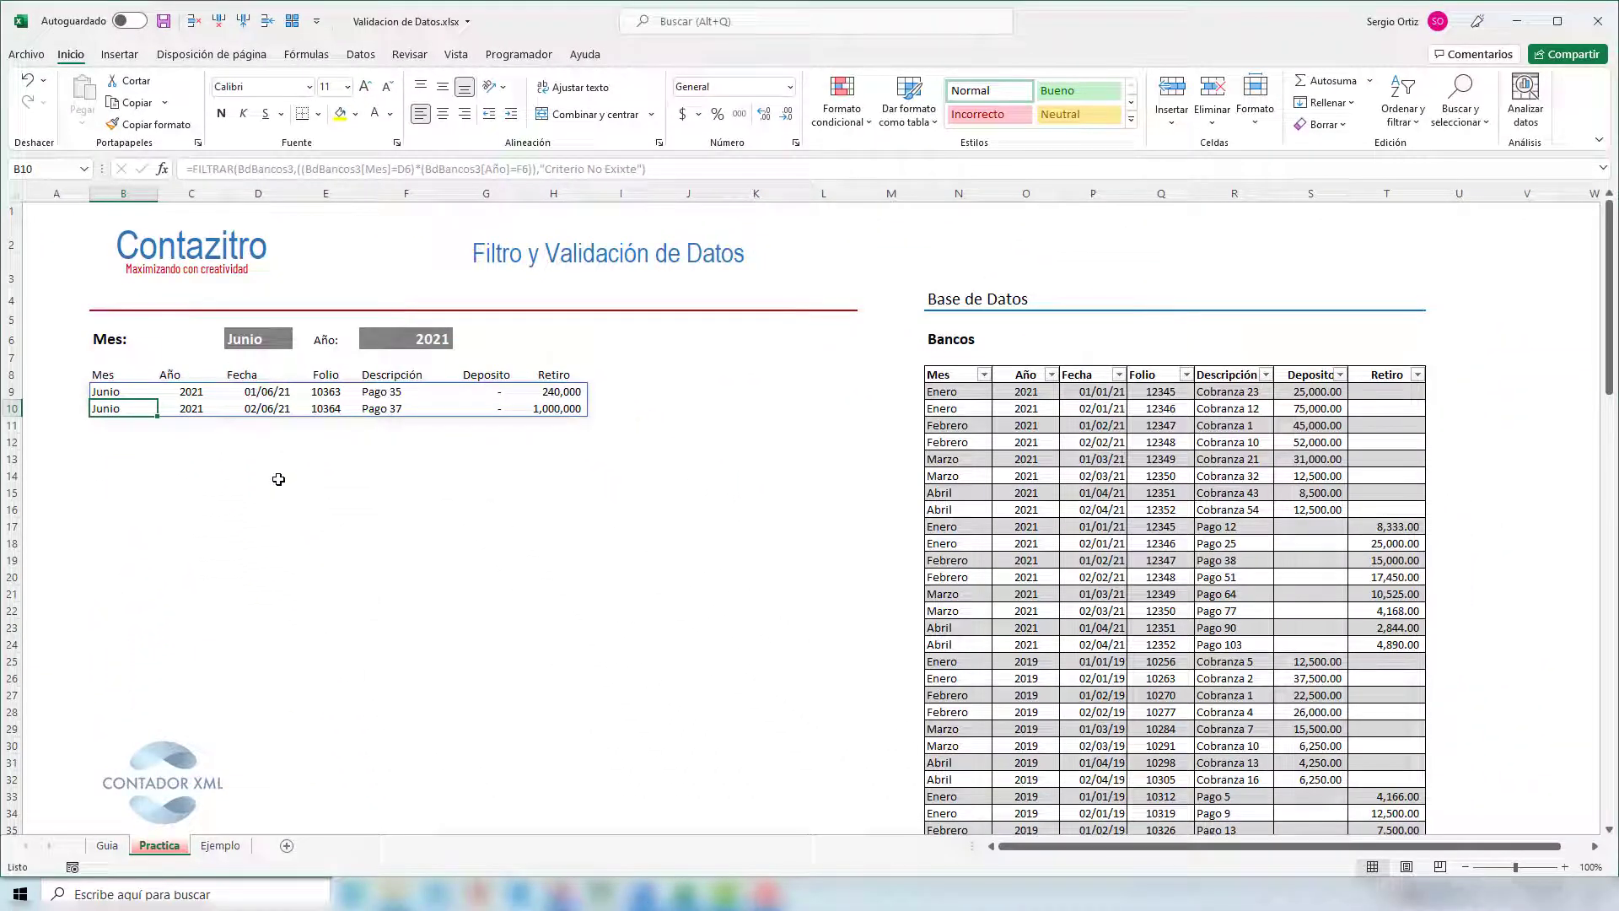
type("1")
key("Return")
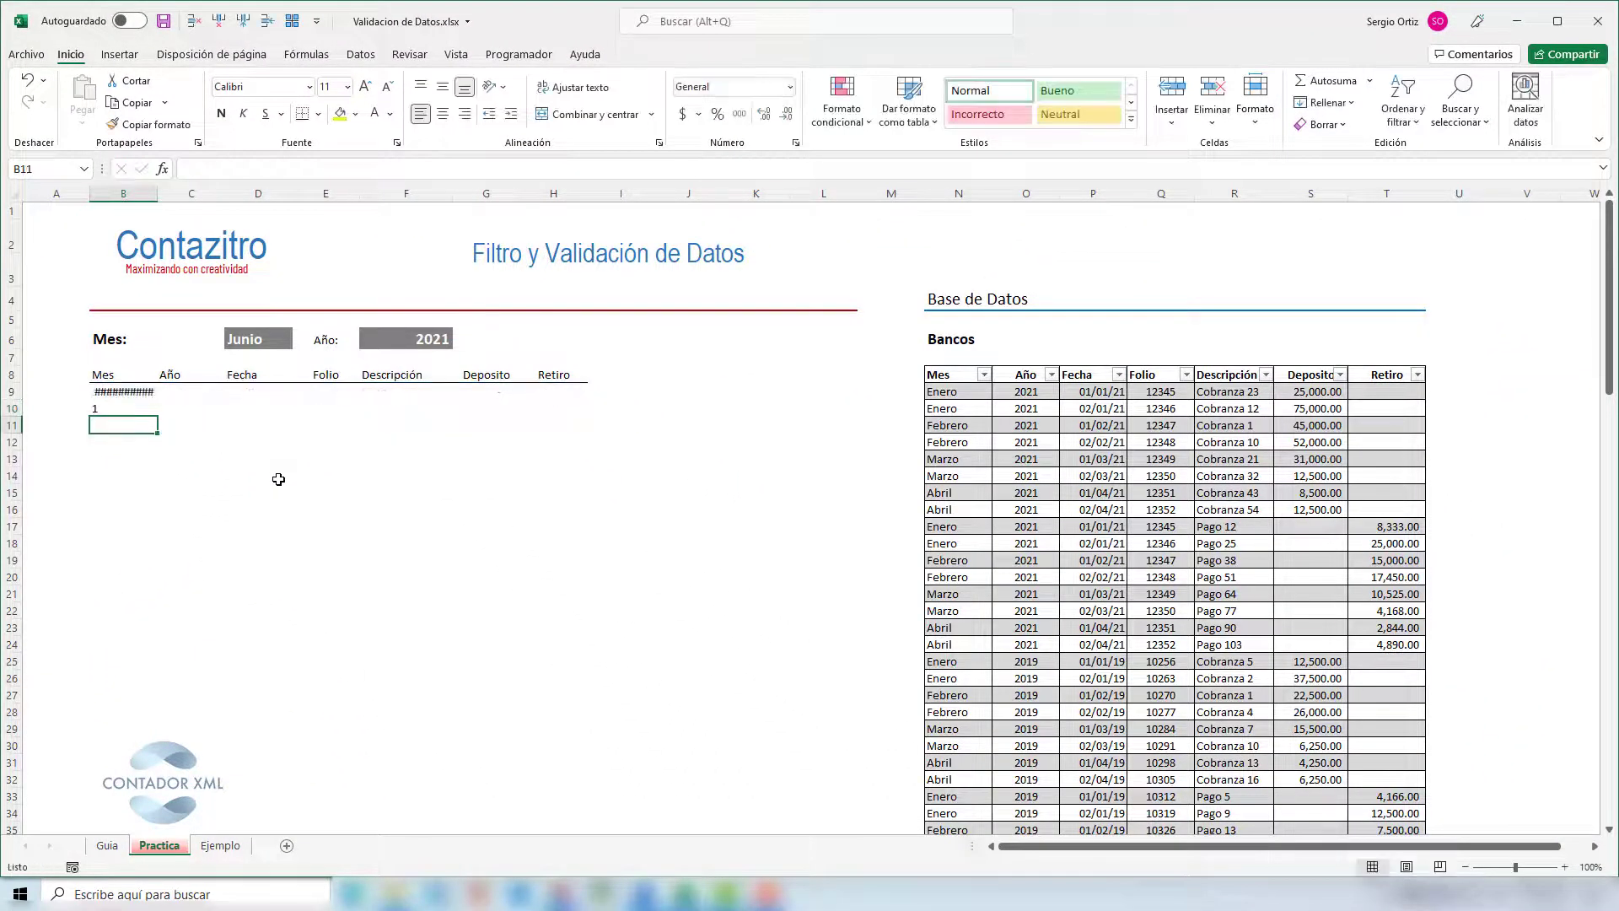
key("Up")
key("Delete")
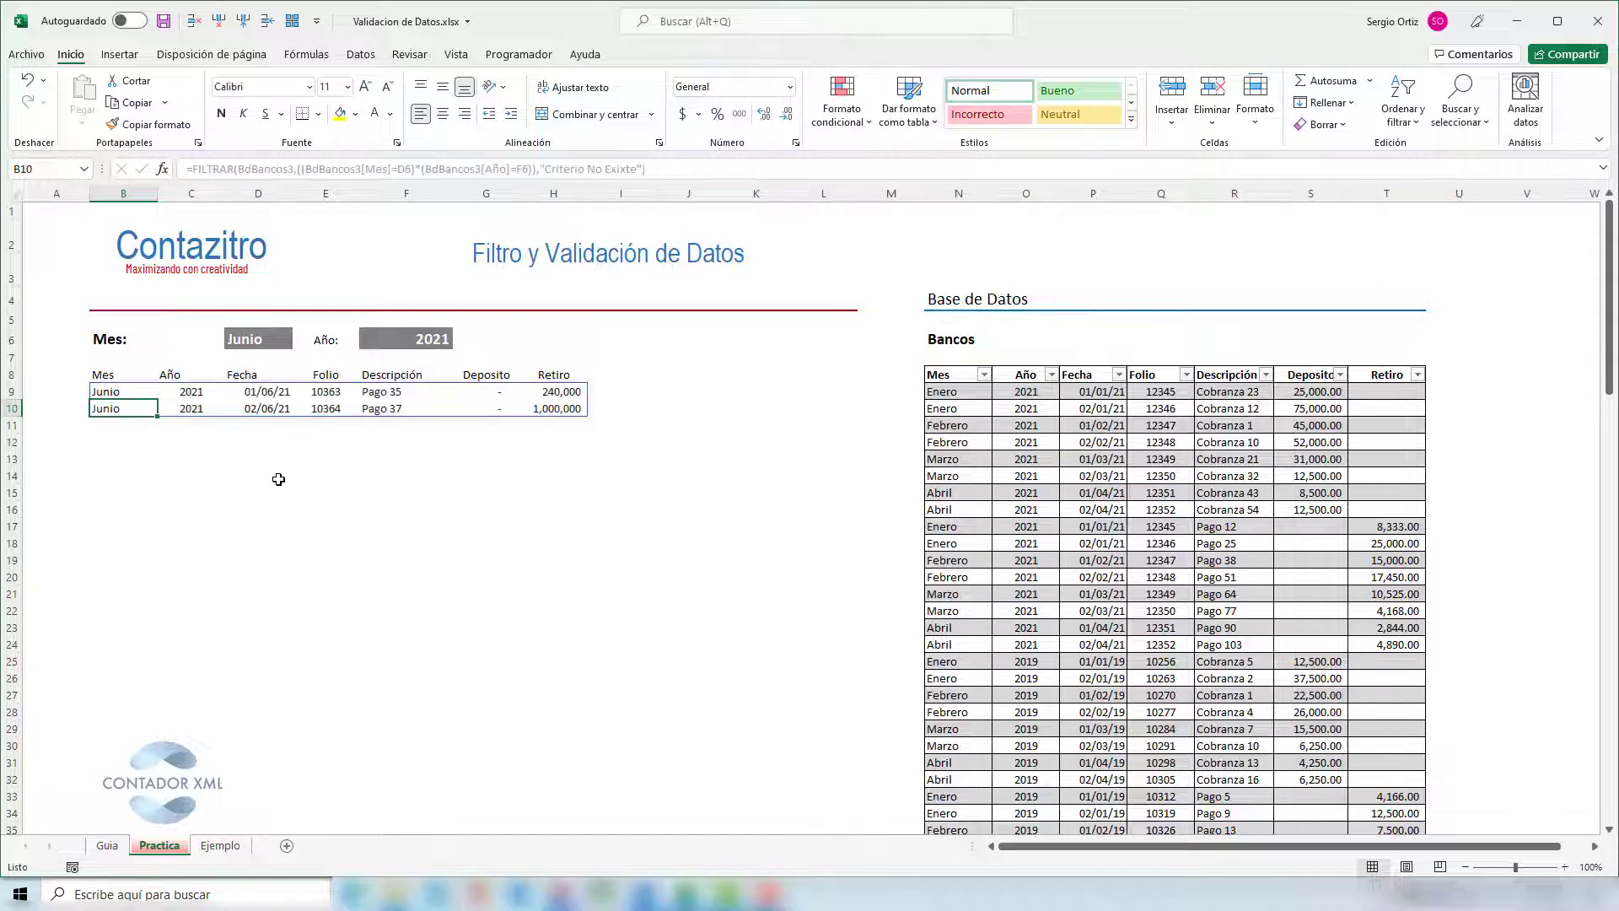
Try entering 1 in B16 below the report, check B10 in the filtered results, and clear B16.
left_click(116, 502)
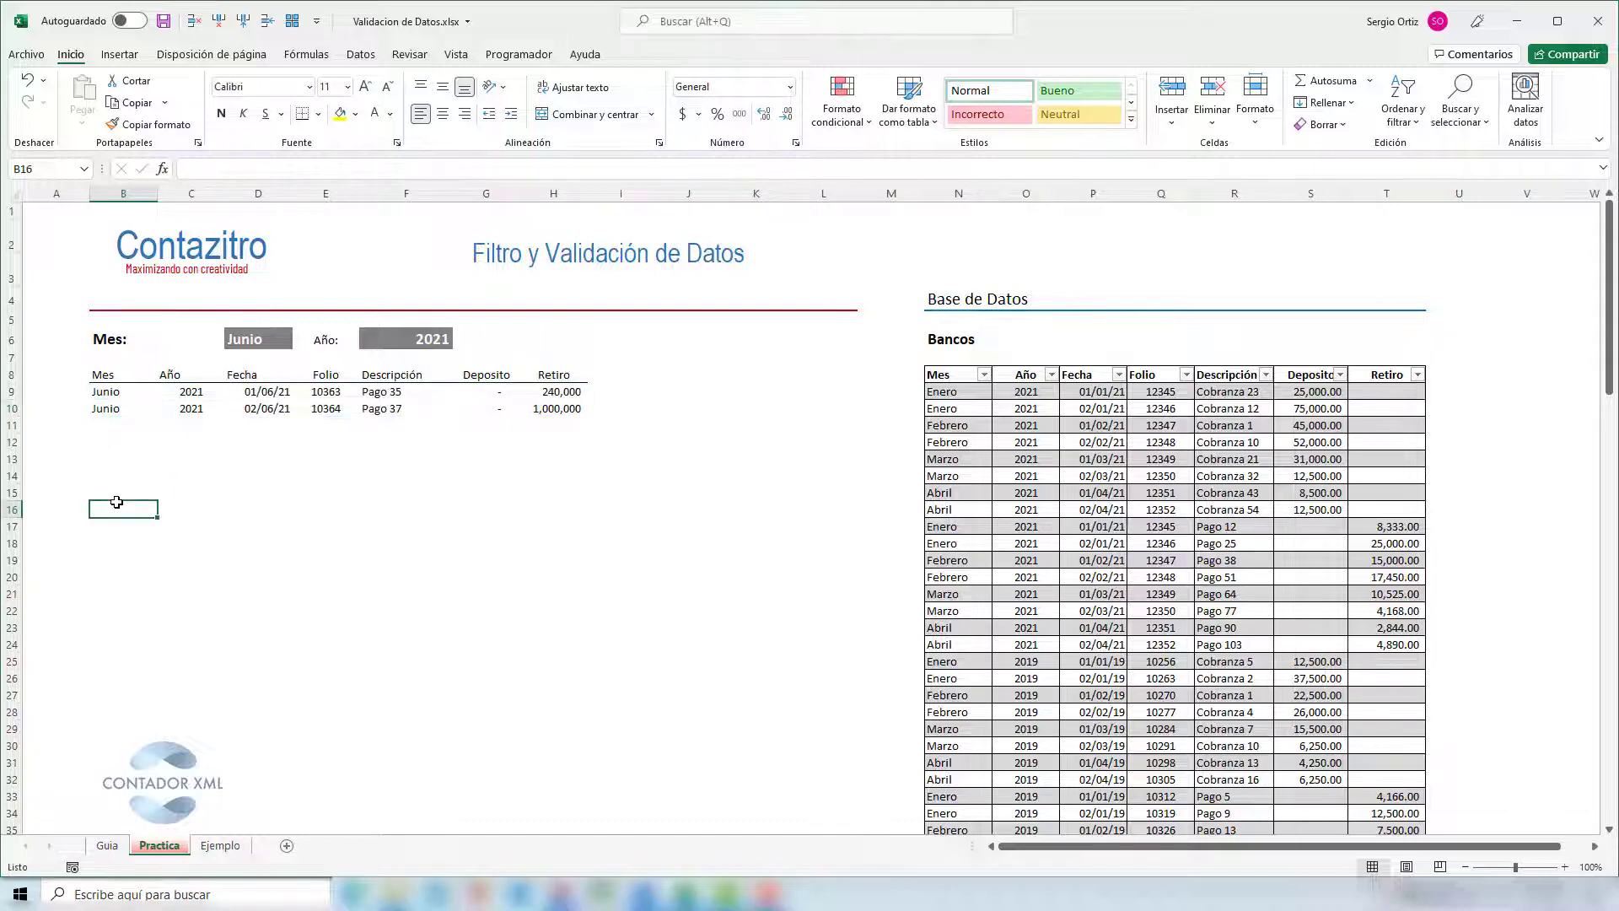
type("1")
key("Return")
key("Up")
key("Up")
key("Up")
key("Up")
key("Up")
key("Up")
key("Up")
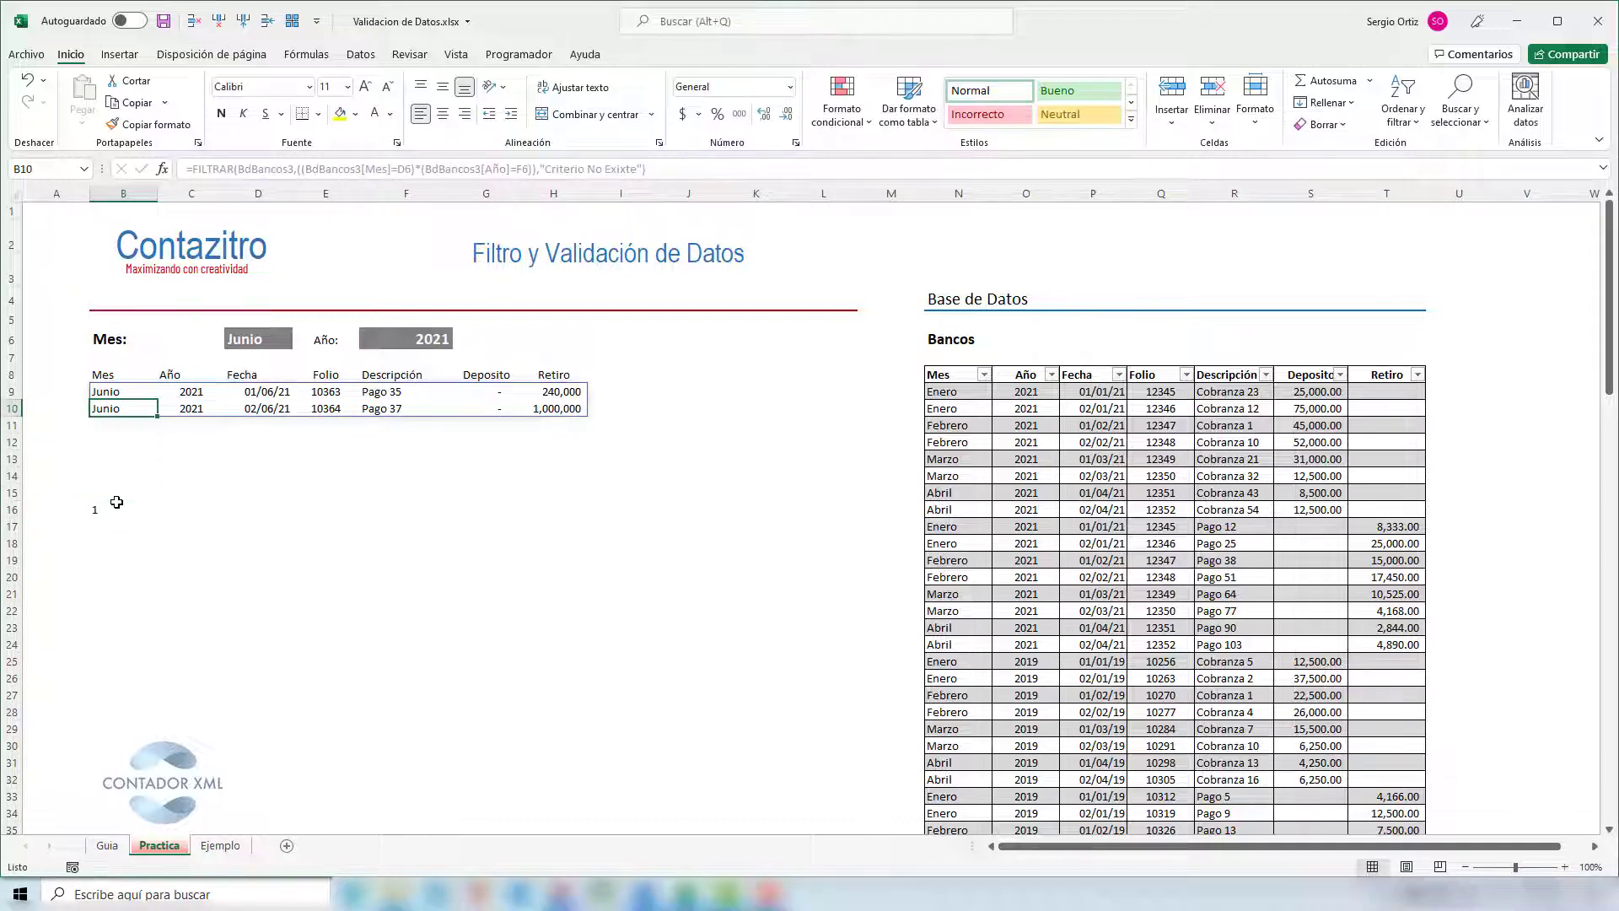
key("Down")
key("Down")
key("Down")
key("Down")
key("Down")
key("Down")
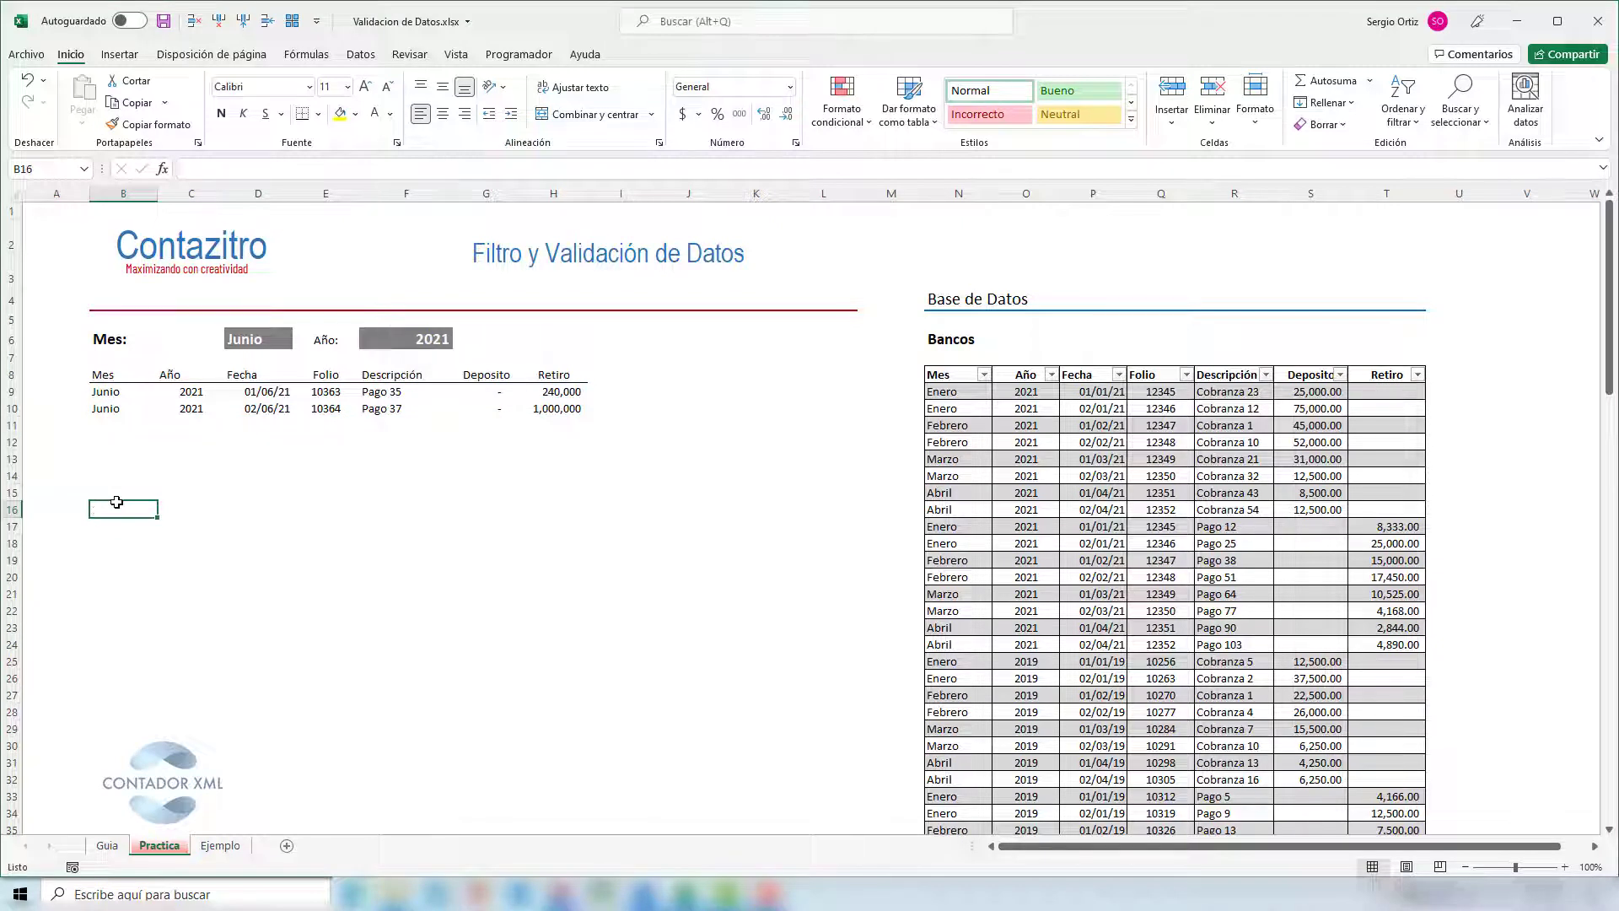
Select the report area B8:H25 to examine the space used by the filter results, and deselect it.
left_click(111, 436)
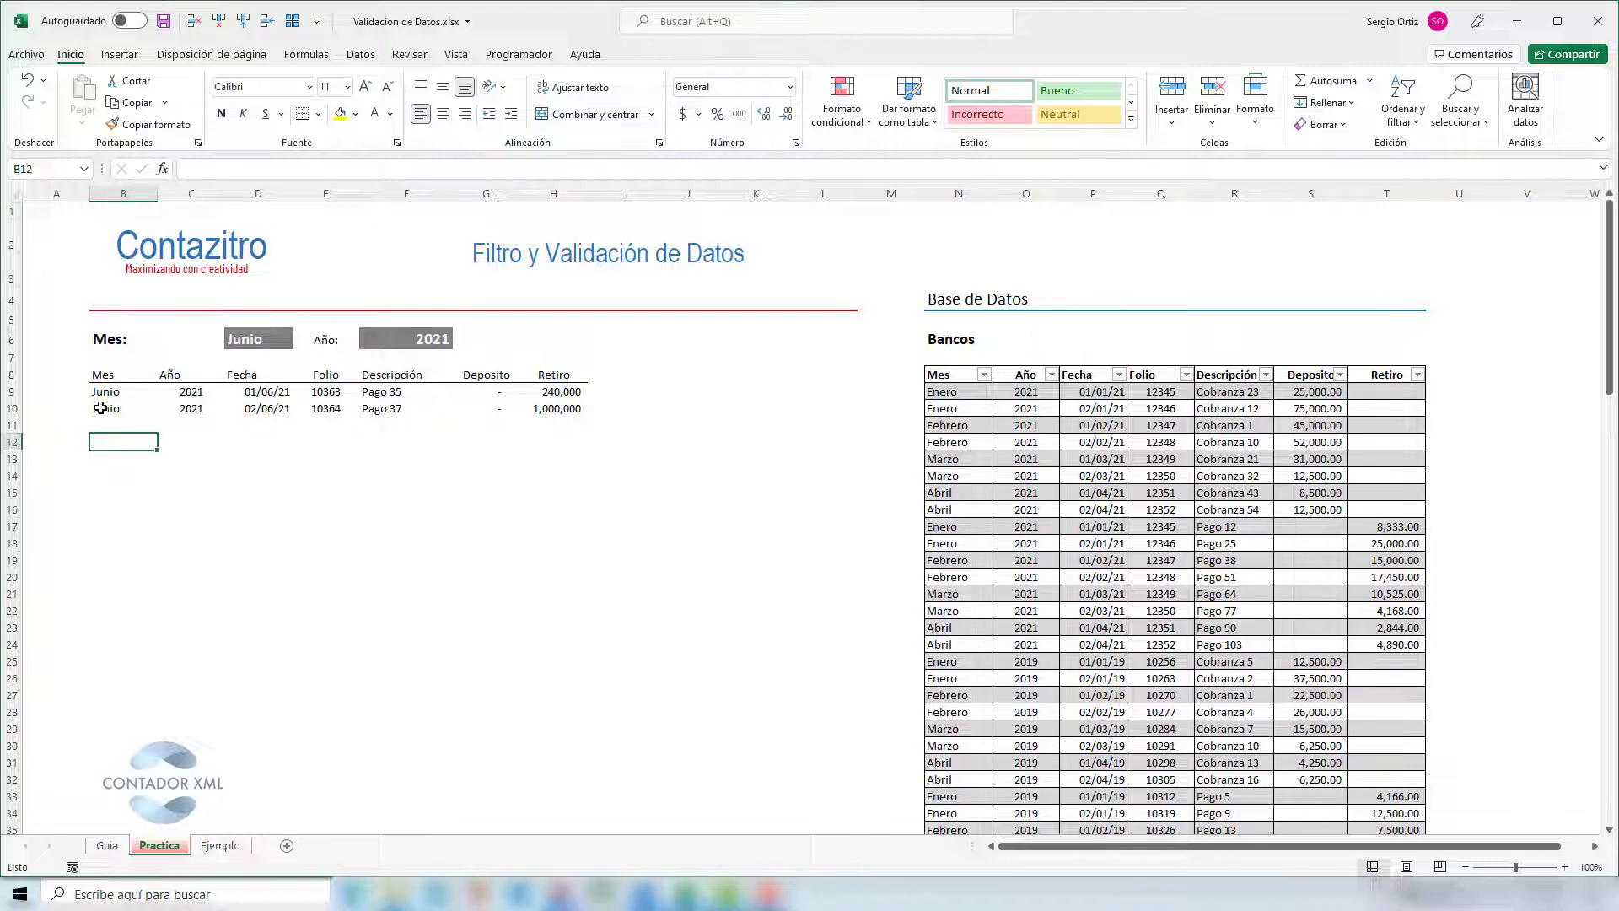
left_click_drag(101, 372, 572, 663)
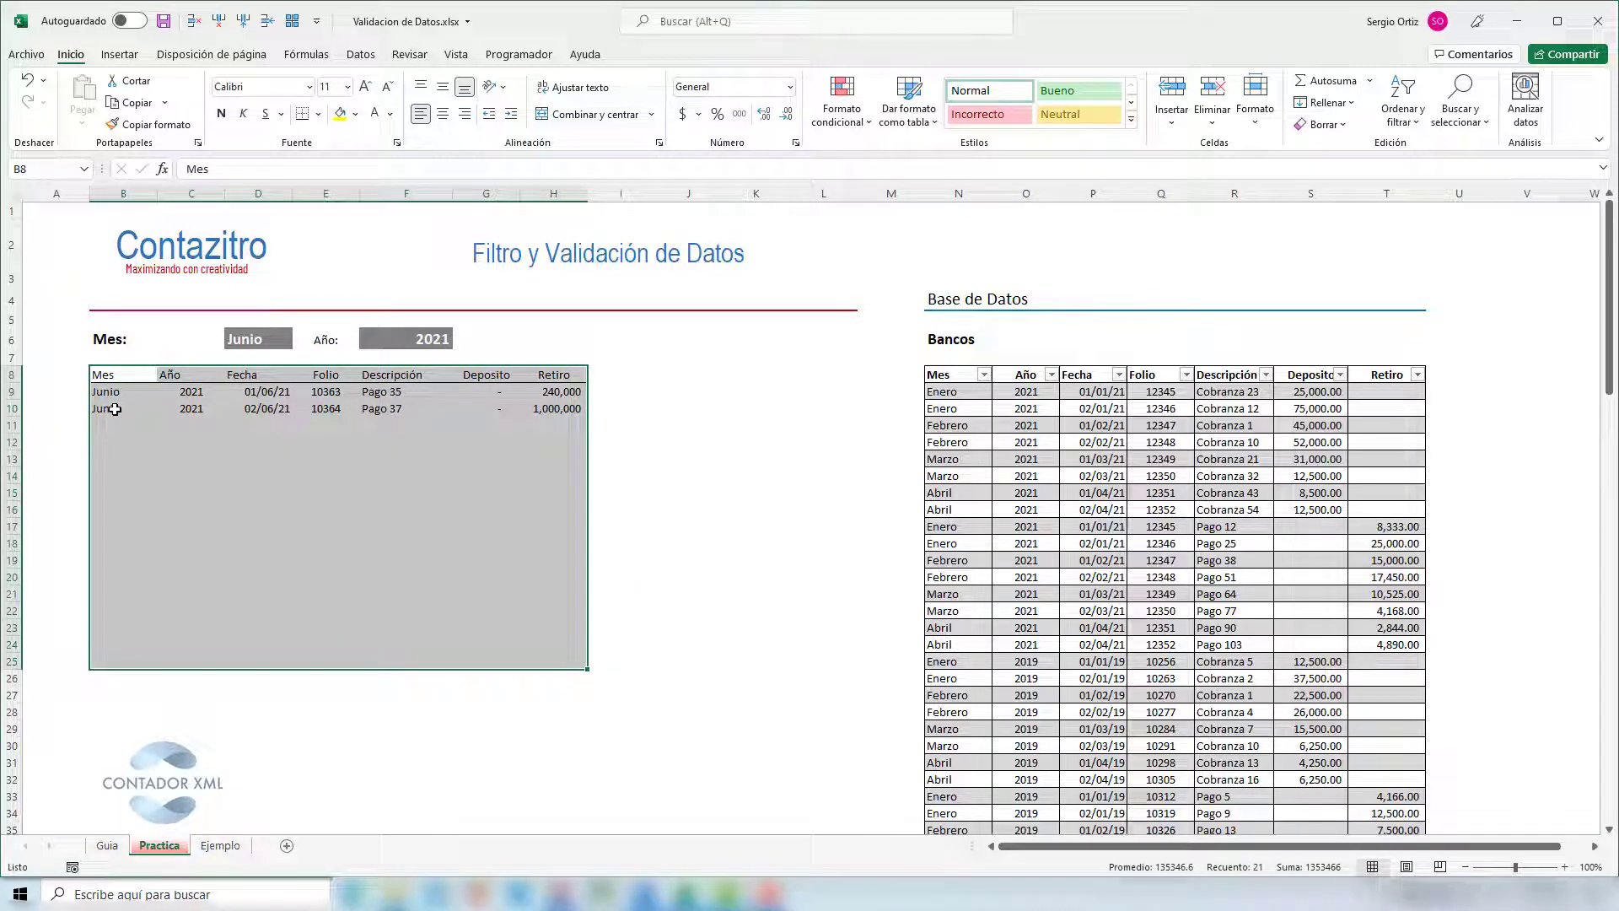
left_click(140, 525)
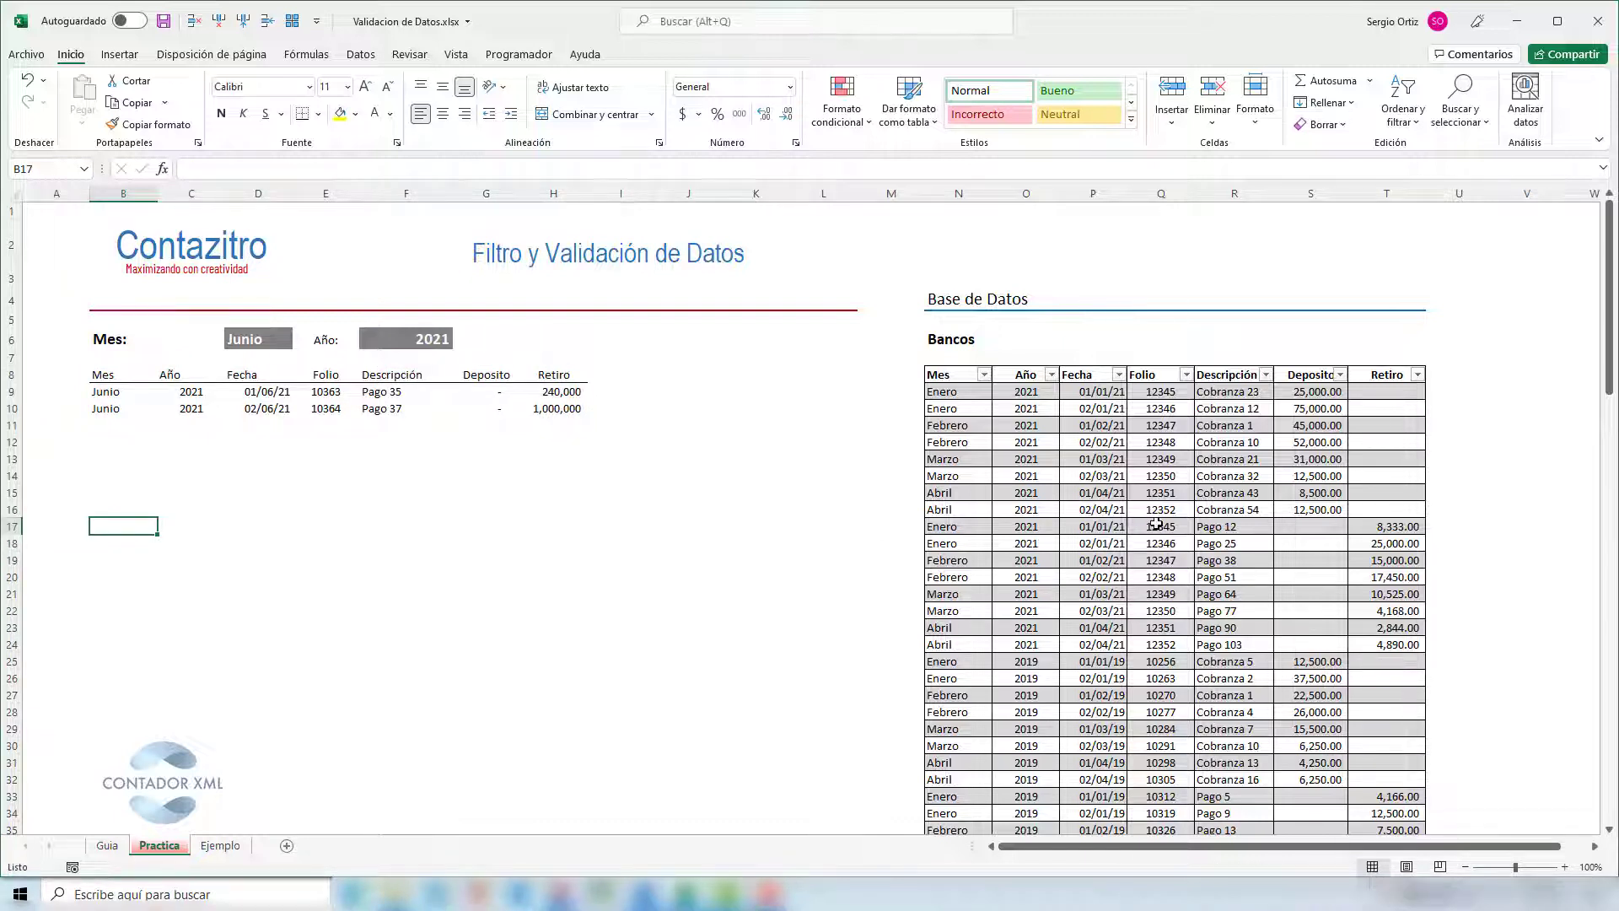
left_click(293, 467)
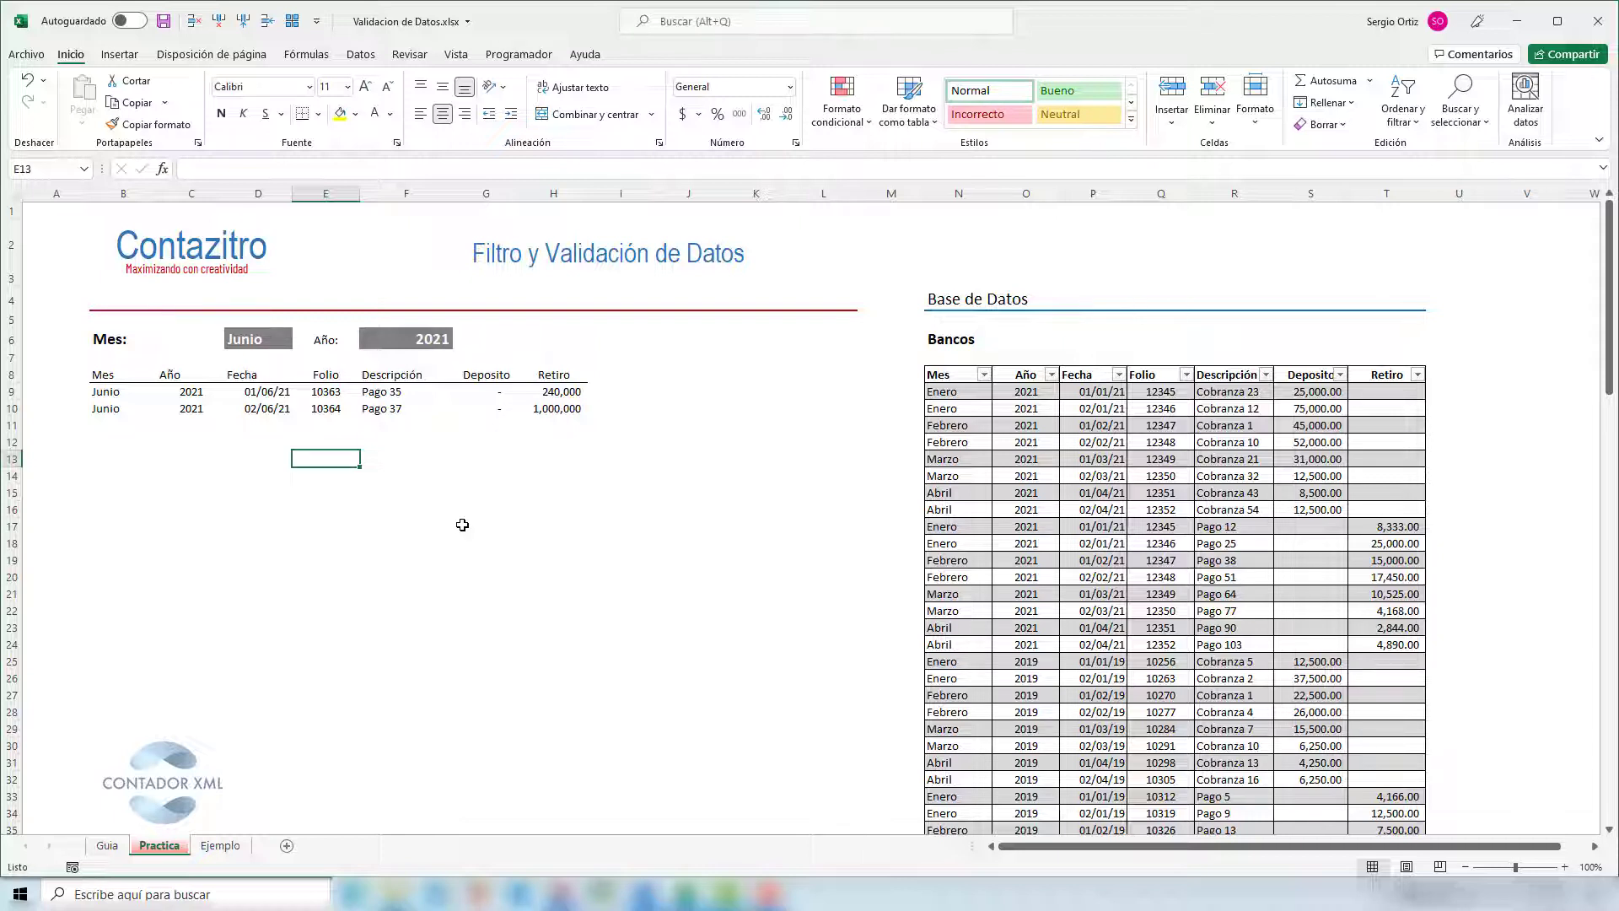
Mark points V and VI as completed with 1 in the Guia sheet's Elaborado column, and return to the Practica sheet.
left_click(107, 845)
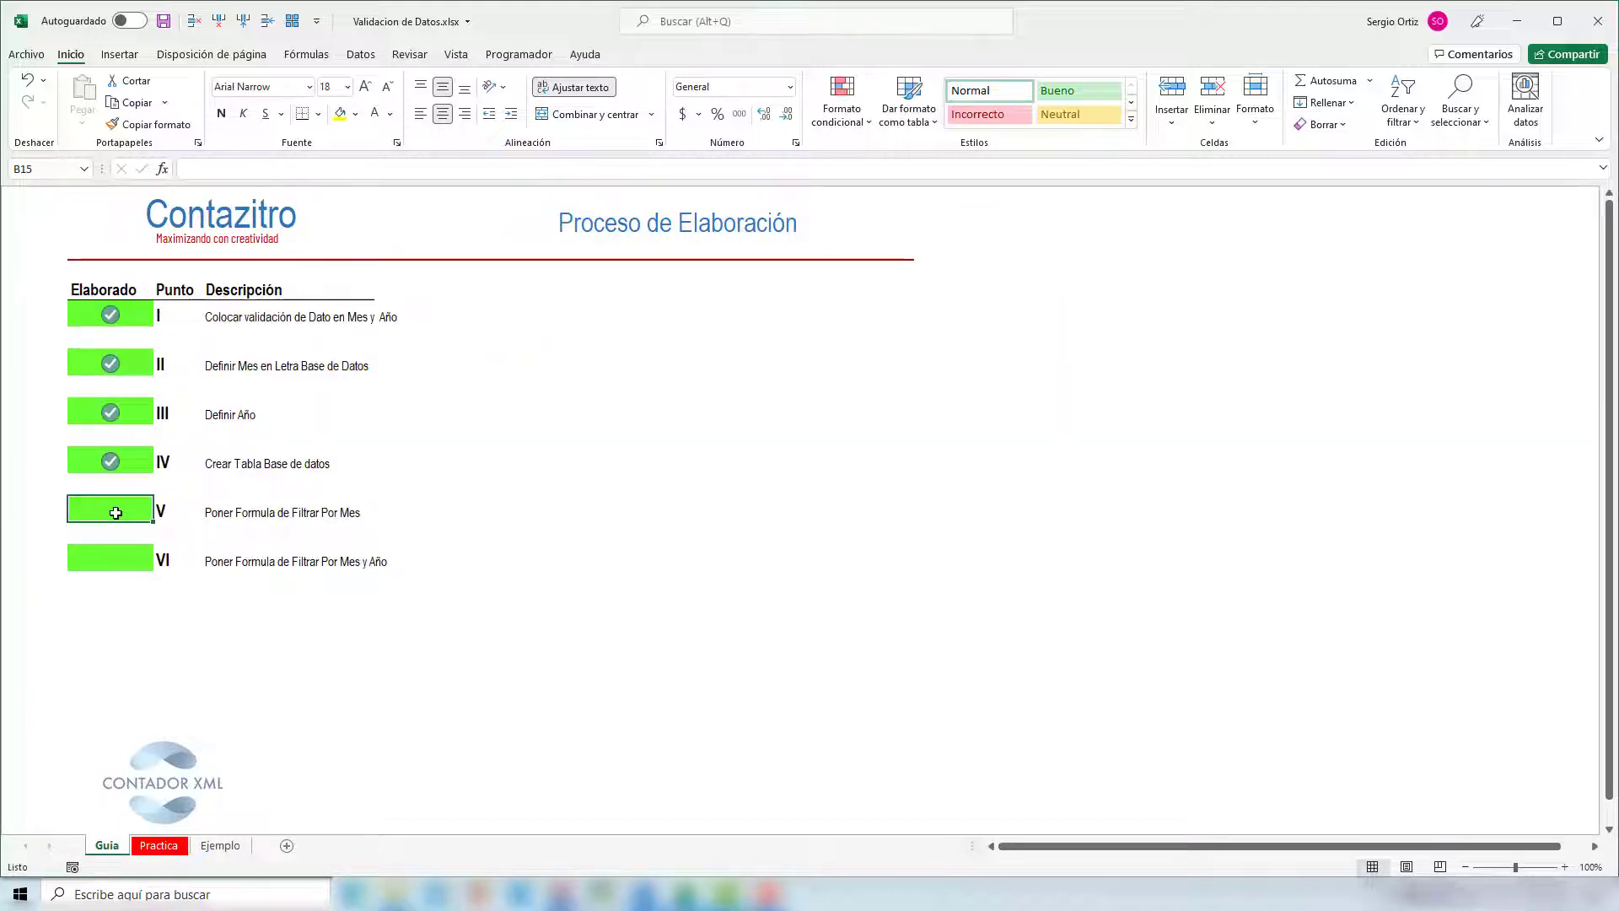
type("1")
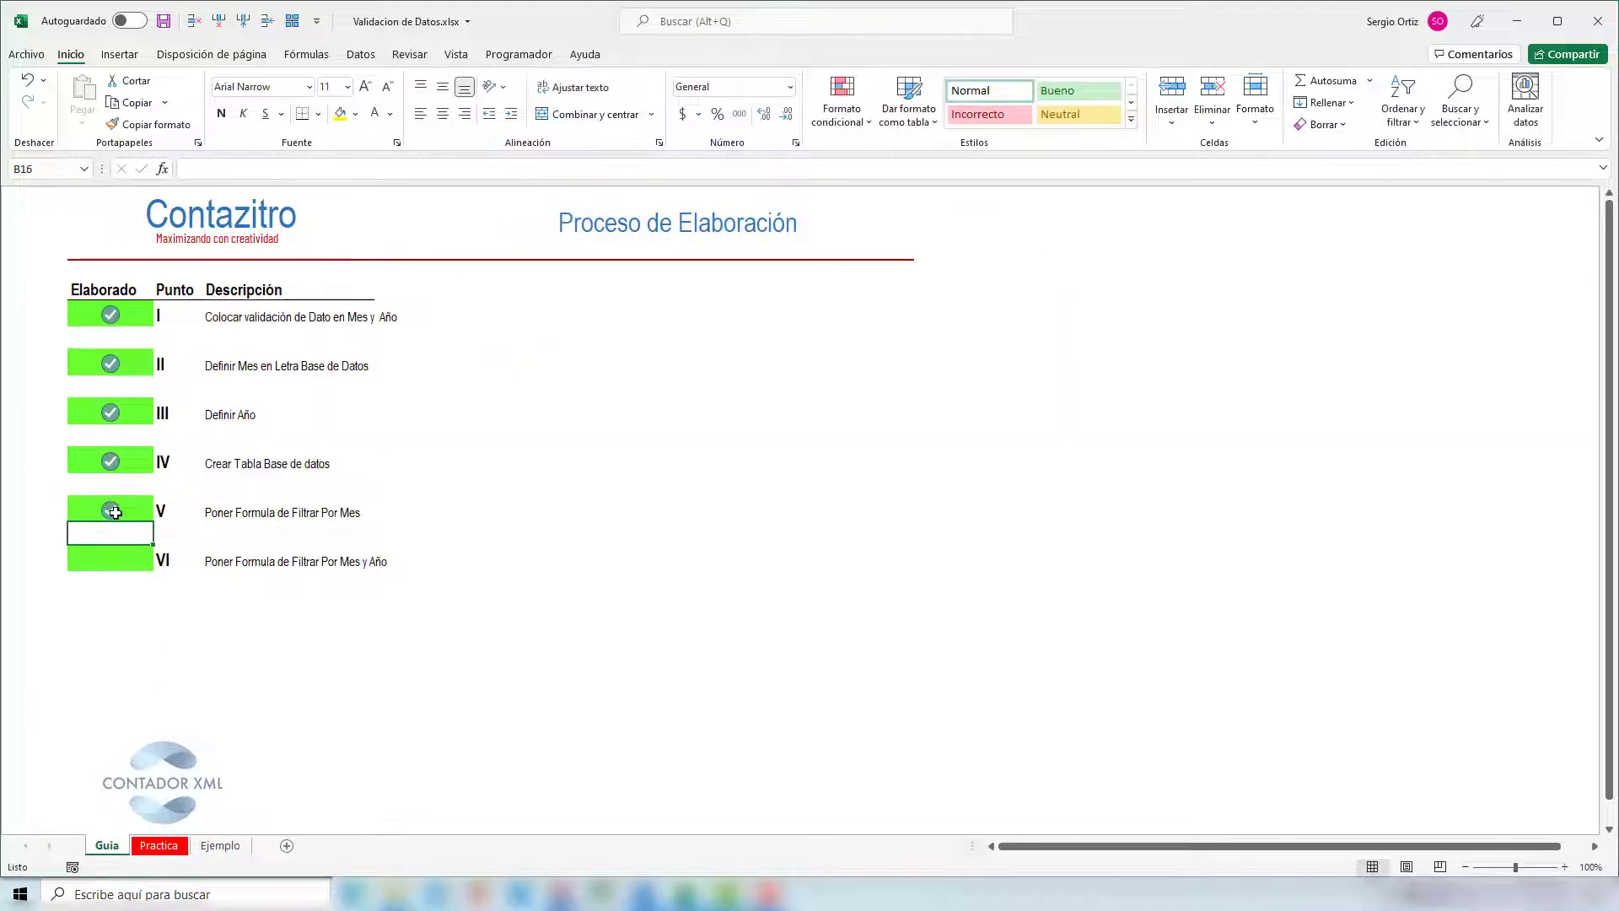
key("Return")
type("1")
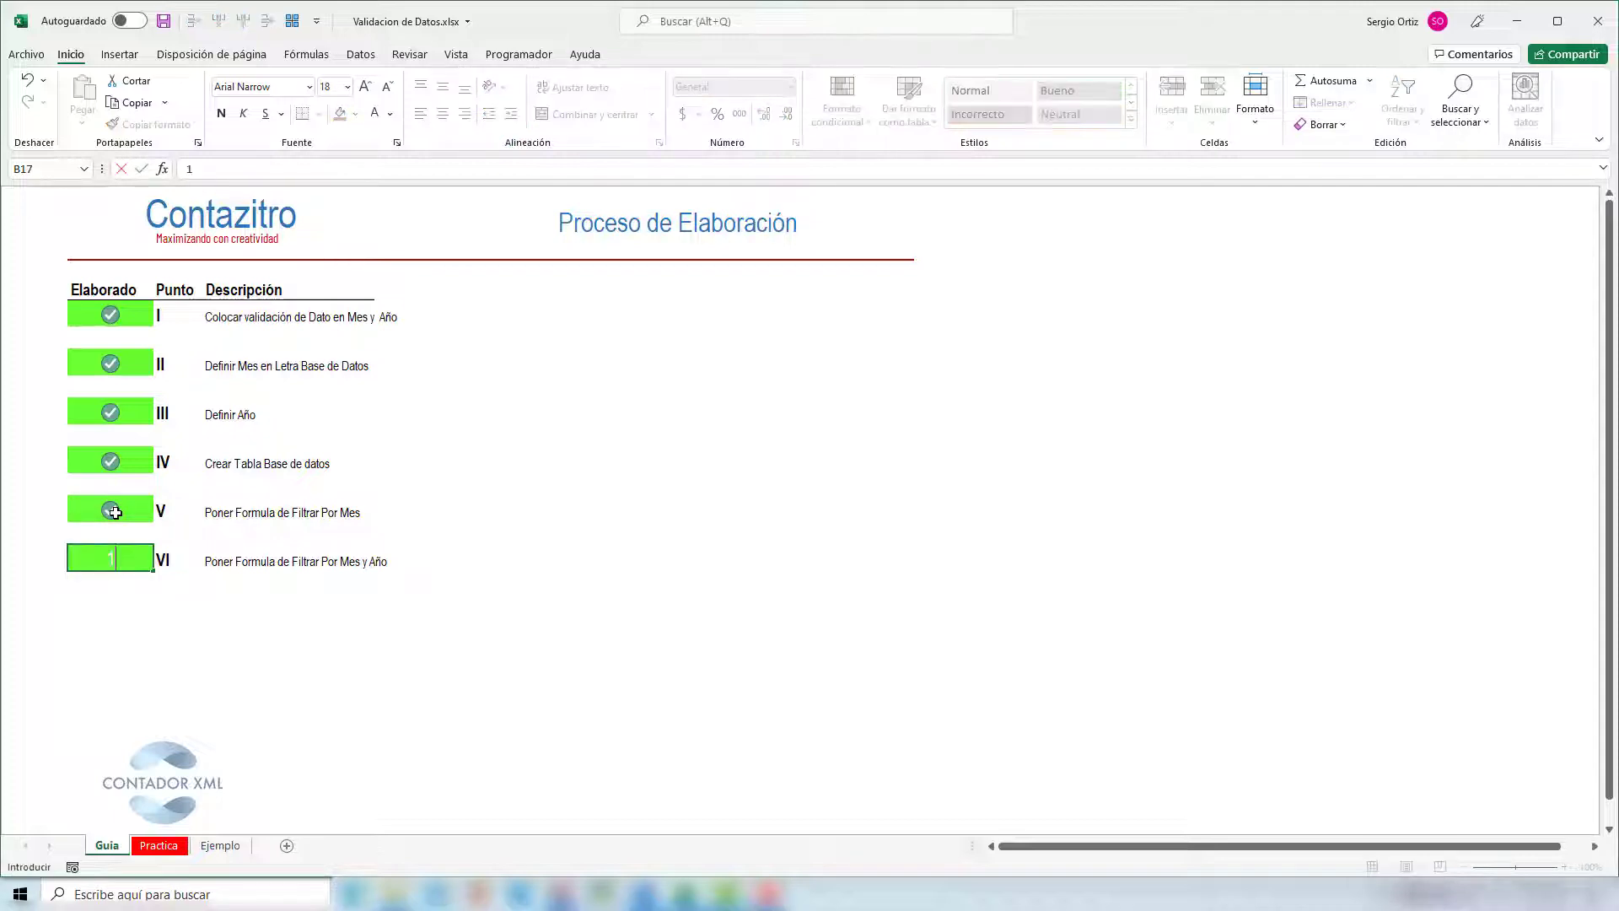
key("Return")
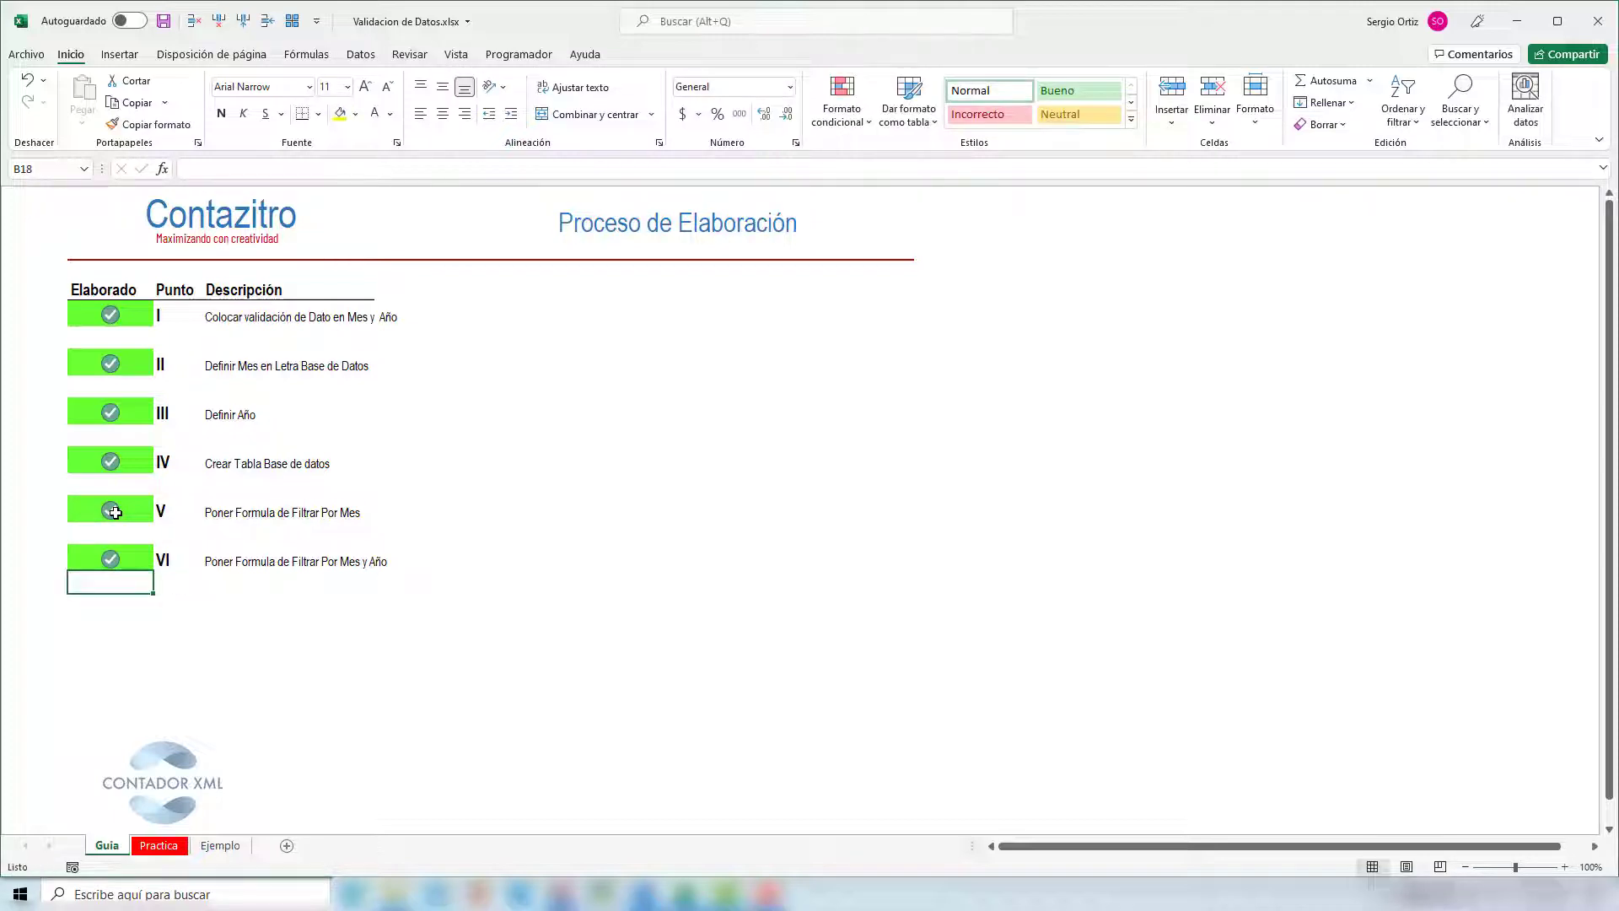
left_click(159, 845)
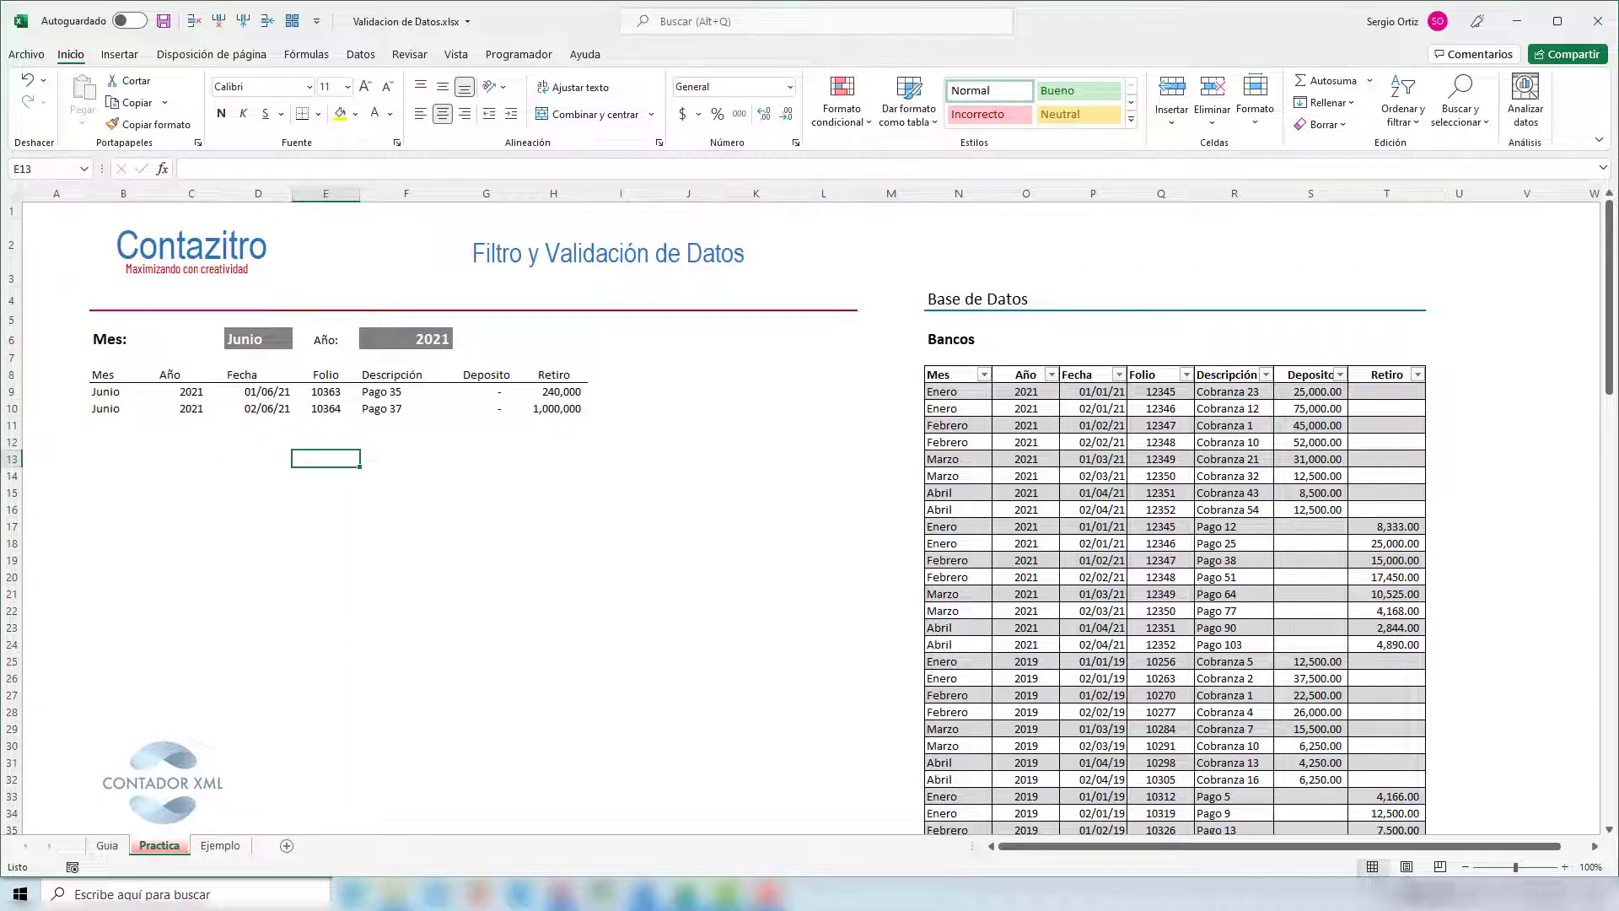